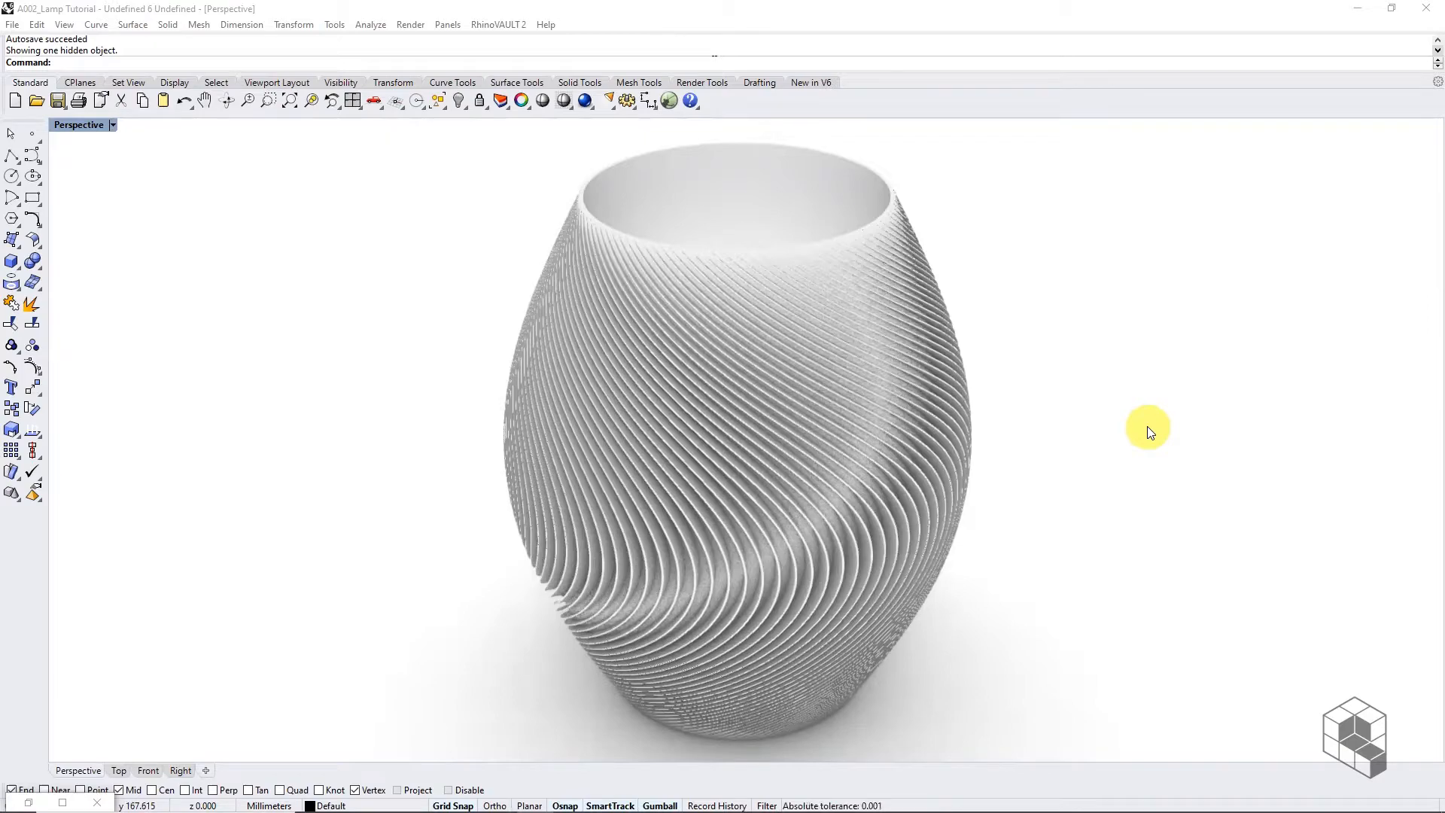
Orbit the Perspective view around the finished twisted-rib vase, then select the vase
click(648, 494)
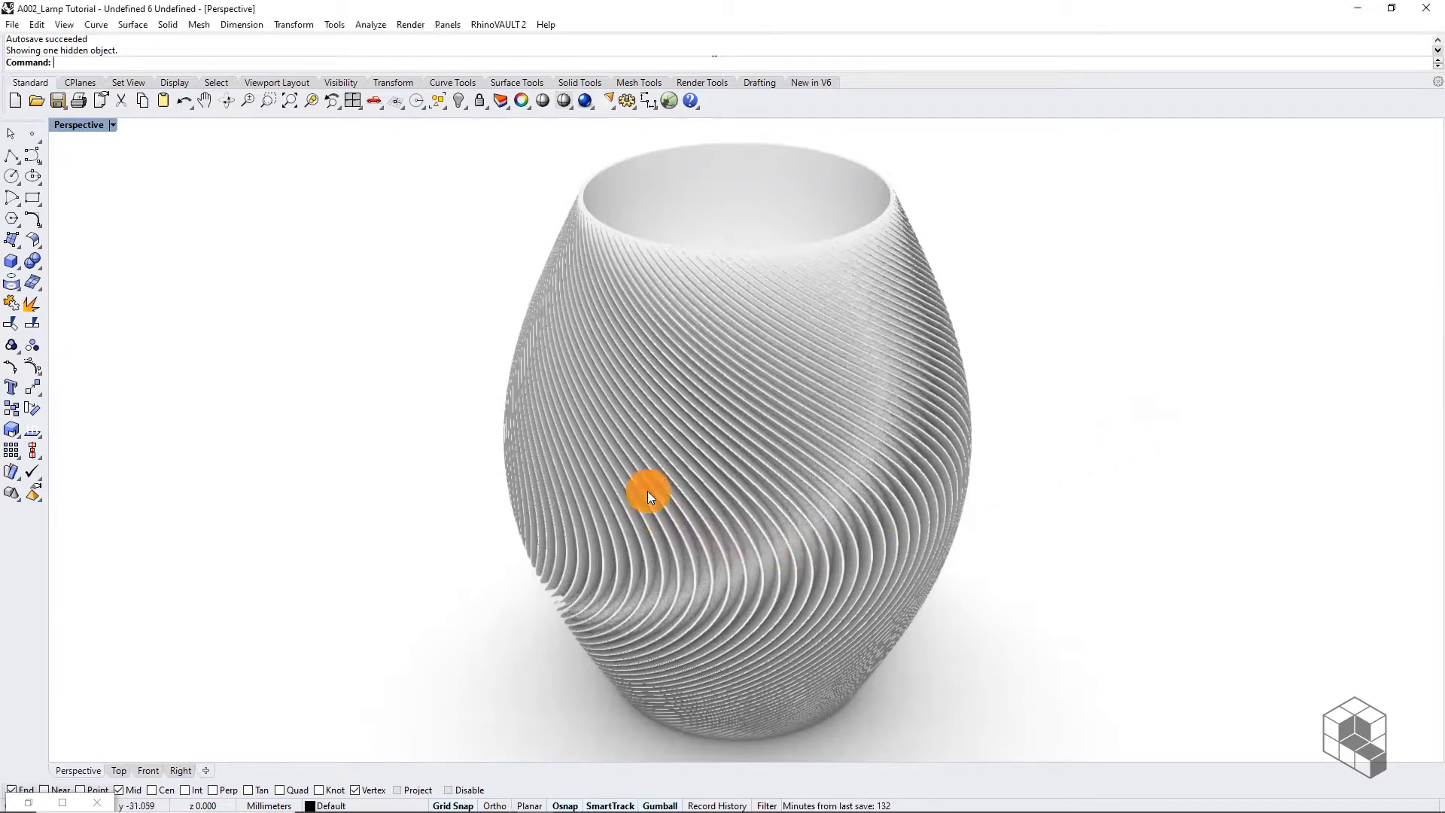
right_drag(648, 495, 1225, 486)
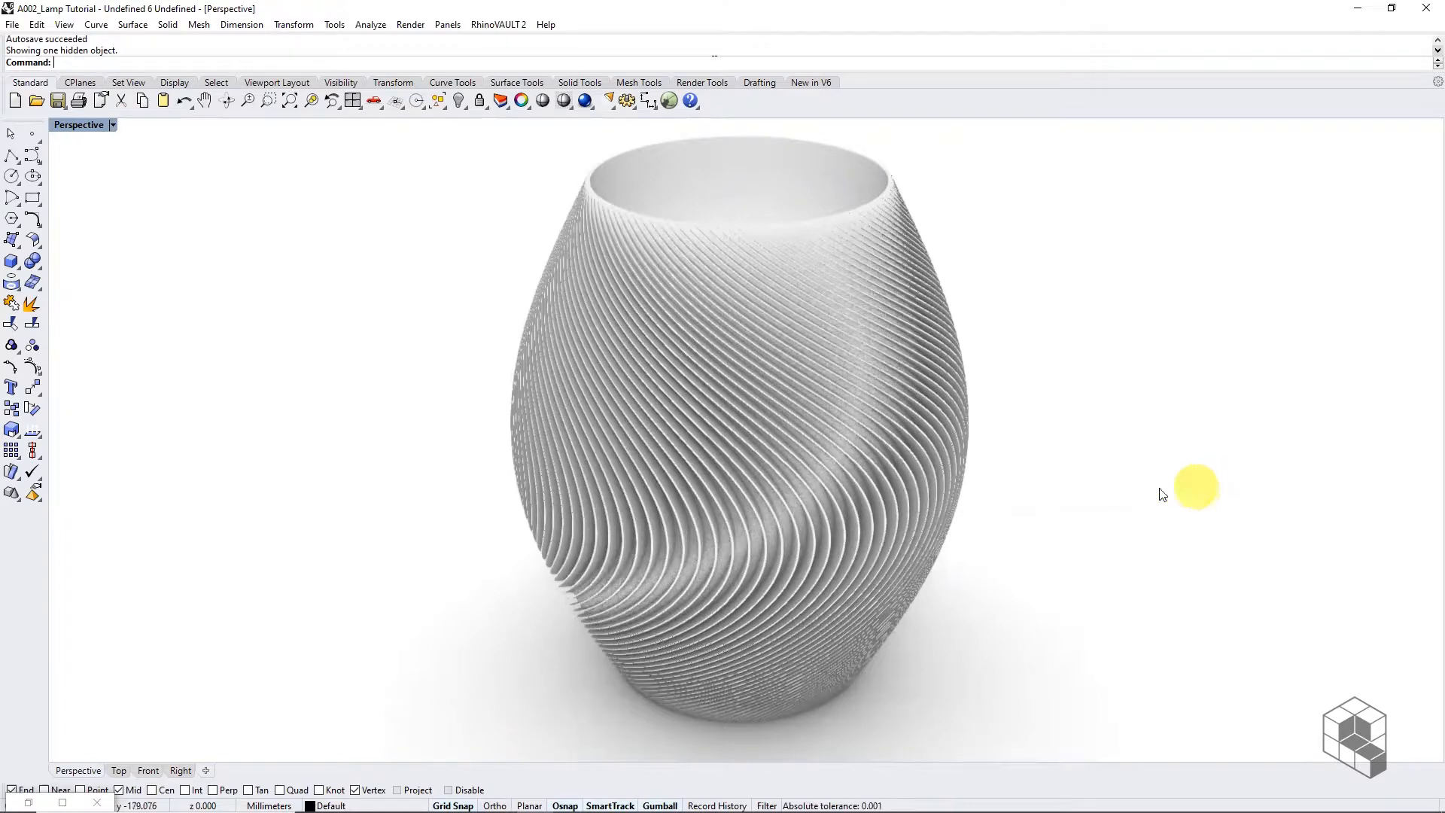
click(775, 355)
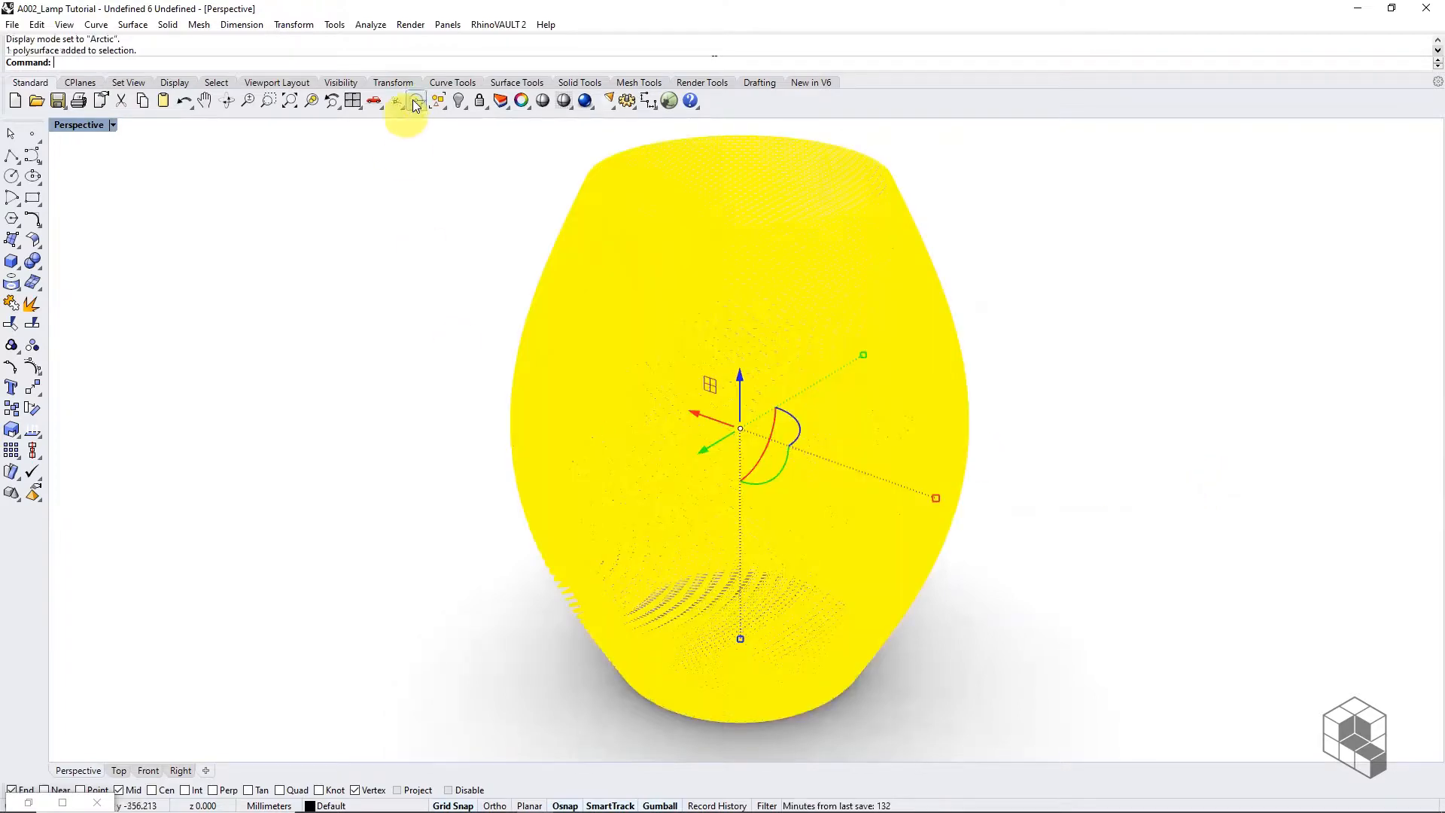
Hide the vase and switch the Perspective viewport to Shaded display
click(456, 105)
click(113, 126)
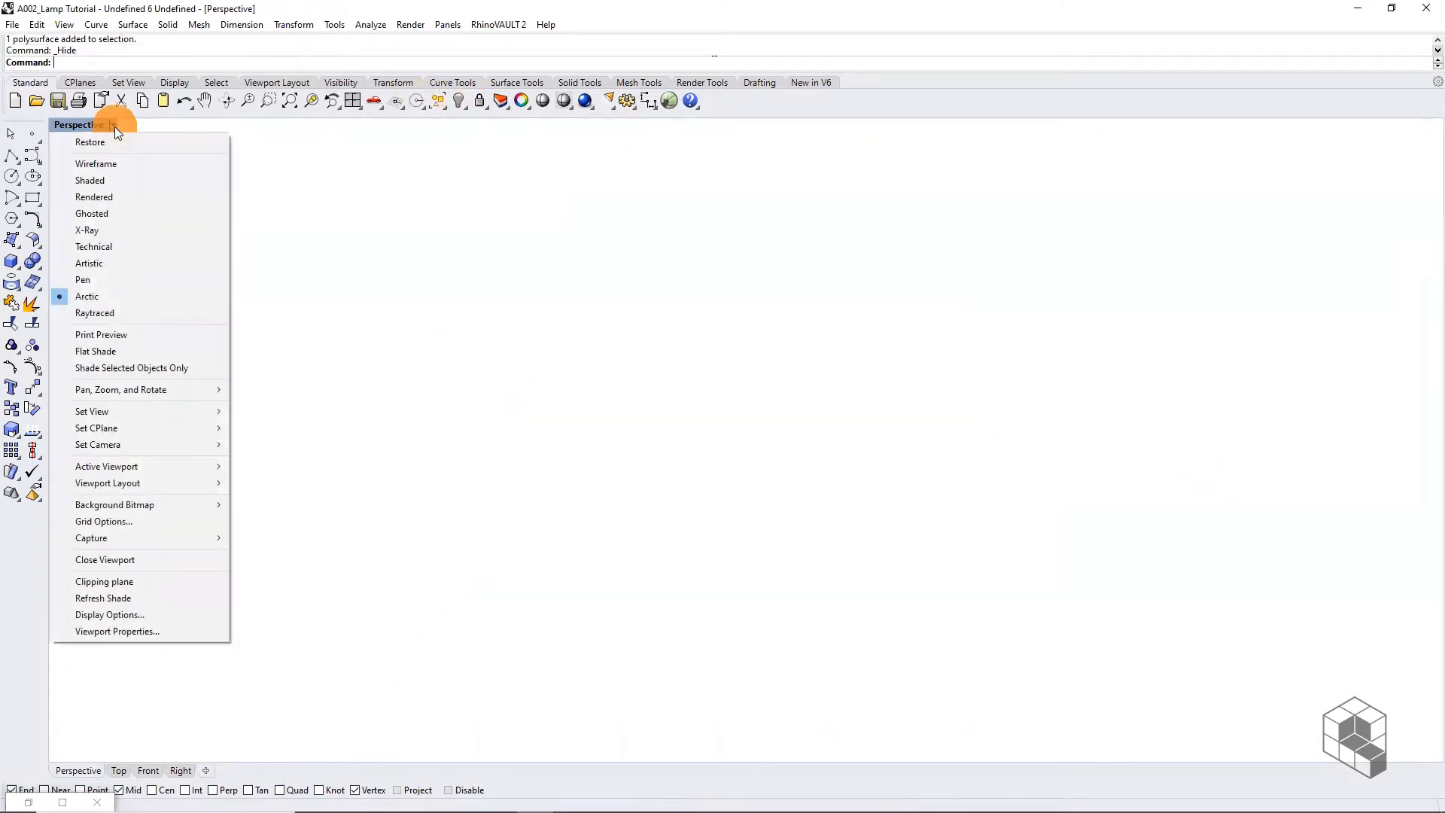
click(111, 181)
scroll(775, 430, up, 5)
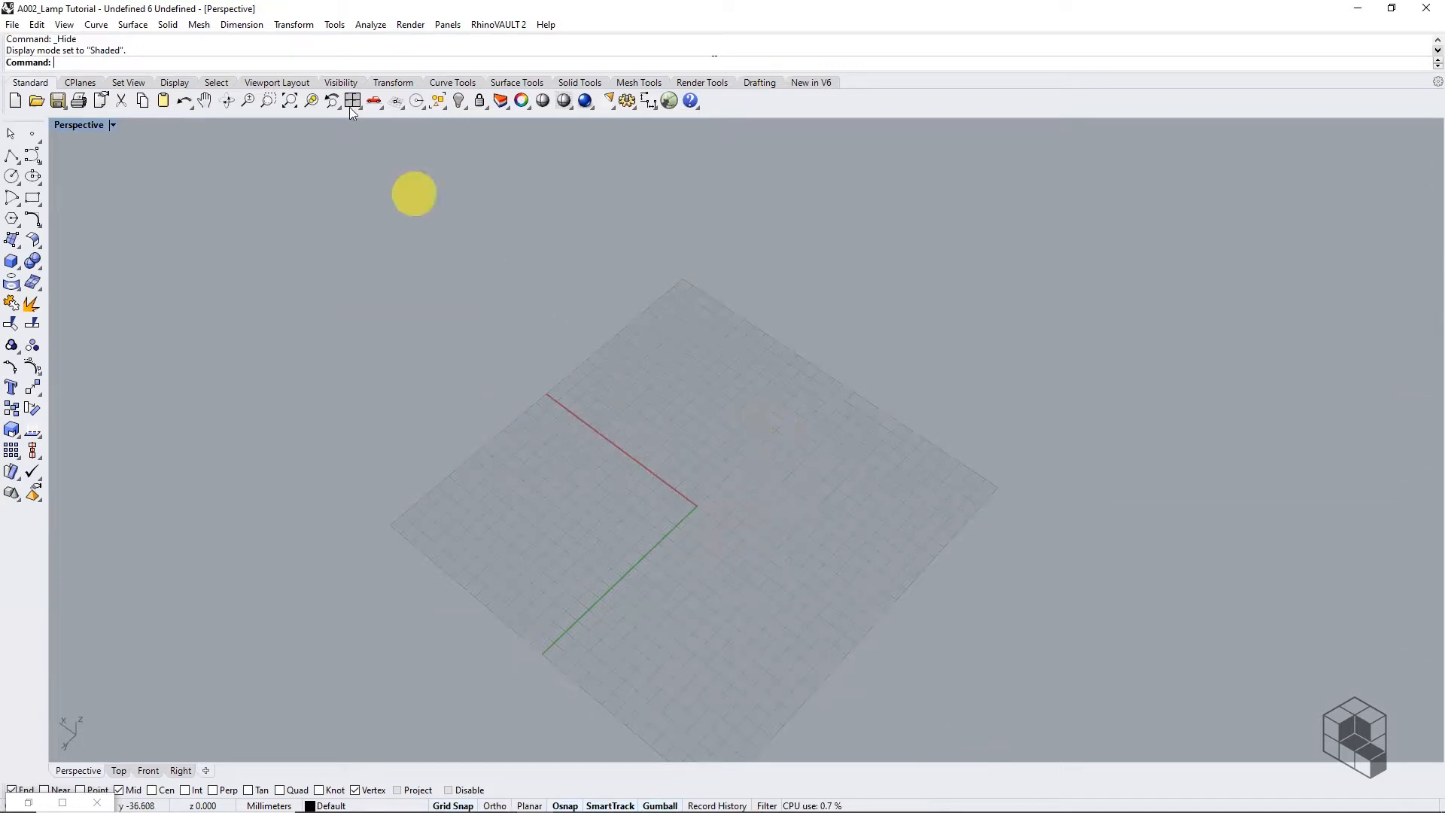
Confirm Millimeters model units in Options, then launch Grasshopper
click(241, 26)
mouse_move(333, 30)
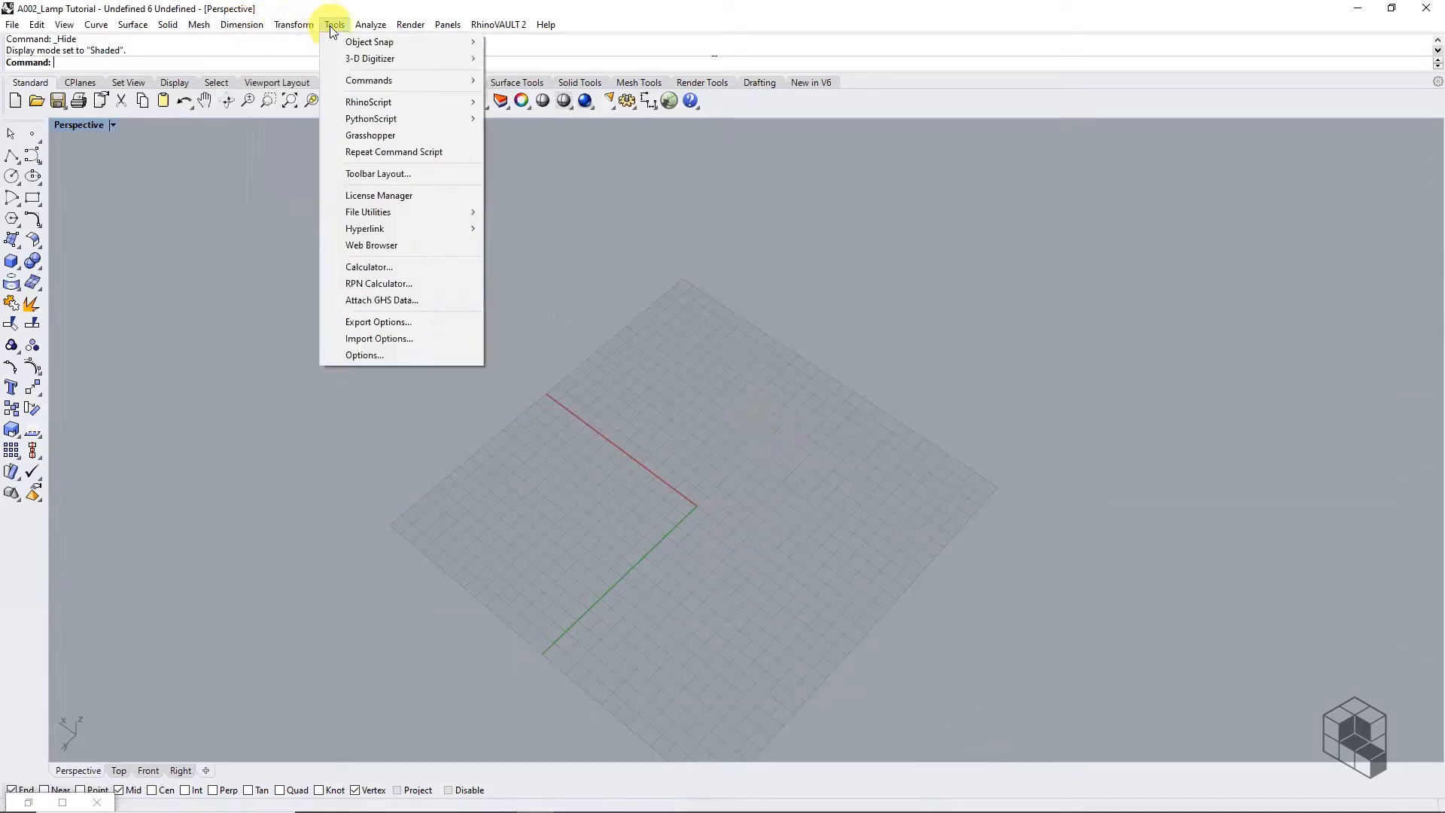
click(367, 356)
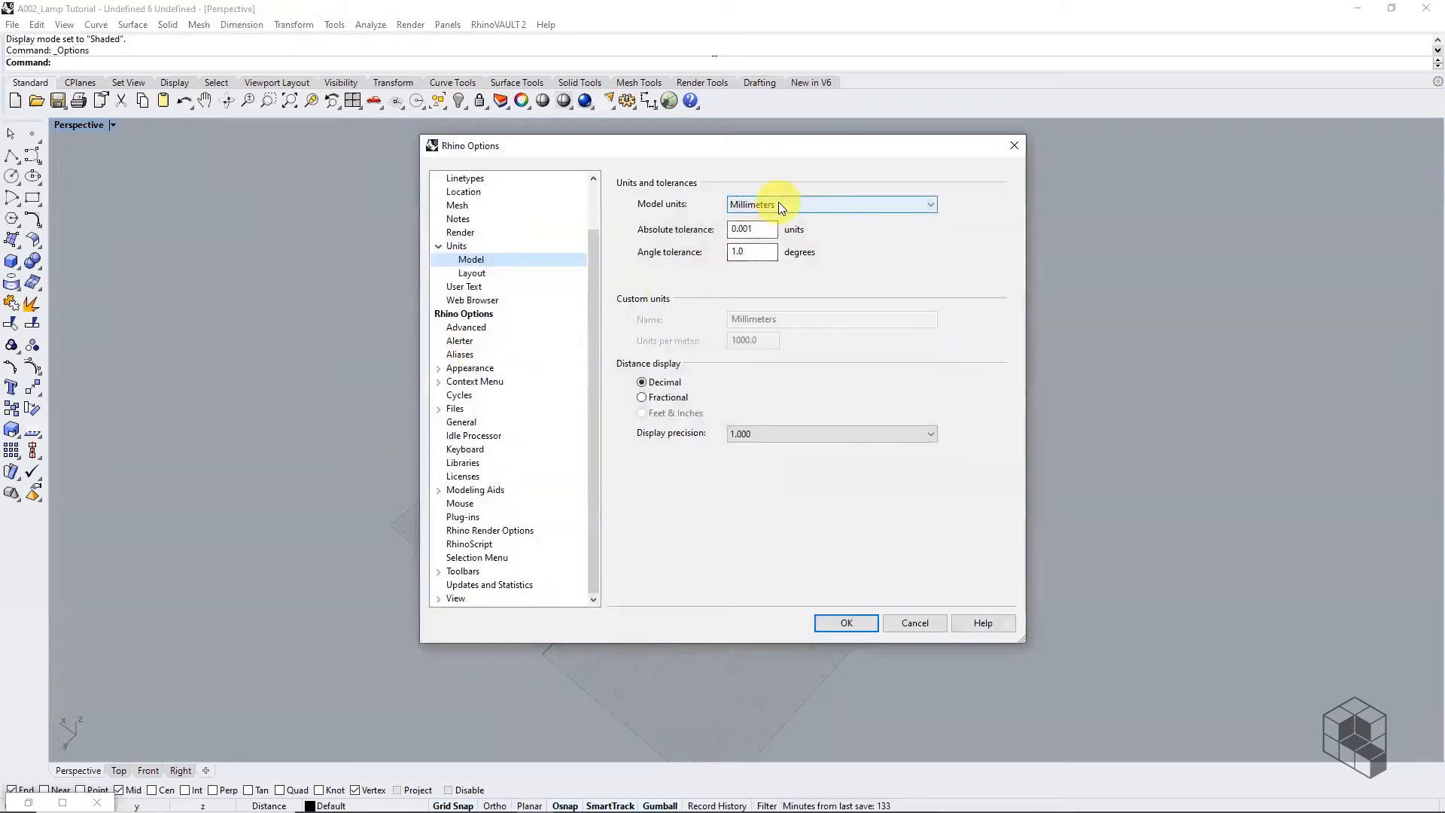
click(855, 619)
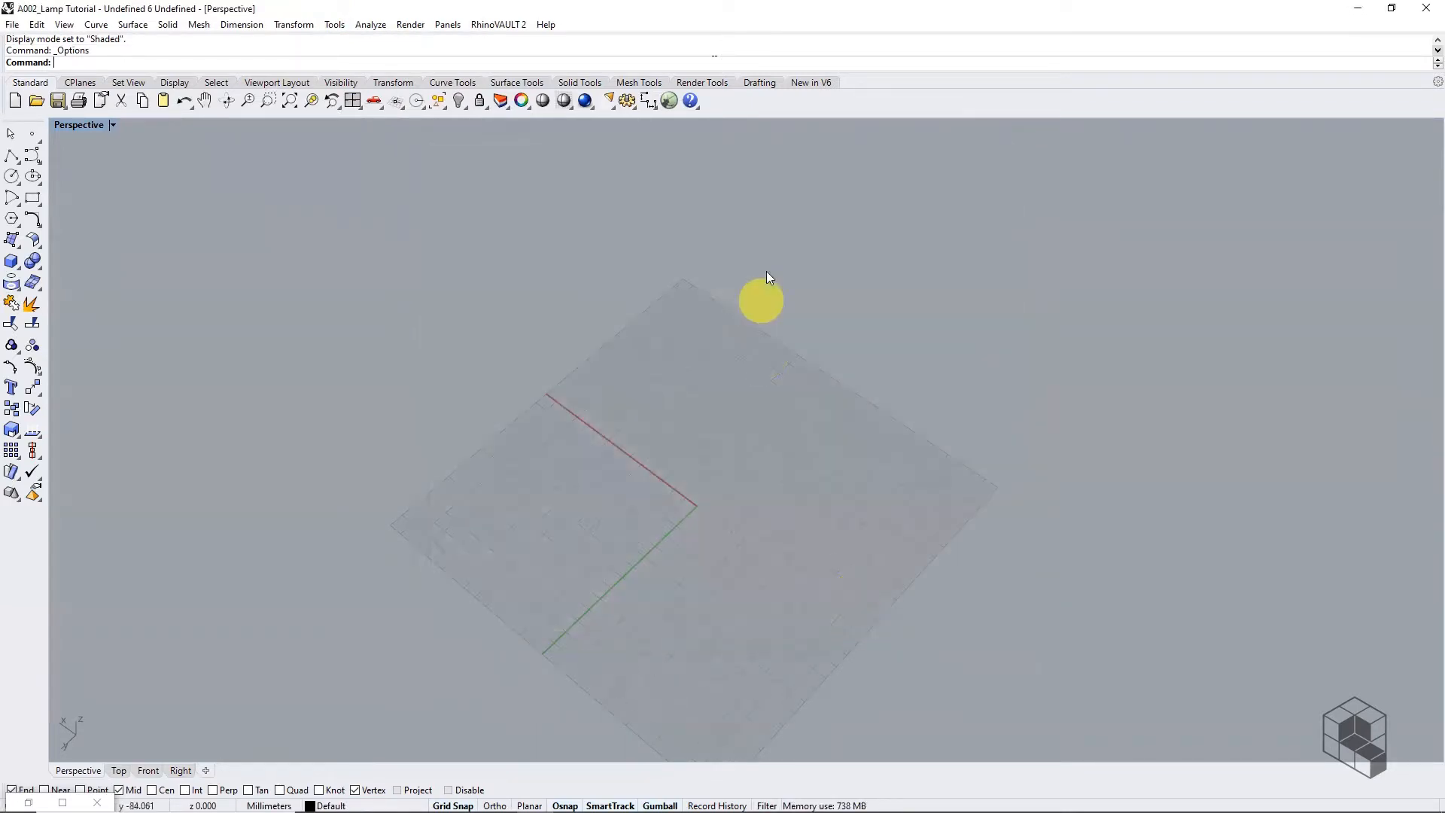
click(669, 101)
Dock Rhino to the left half of the screen and frame the Grasshopper canvas title
drag(645, 13, 2, 155)
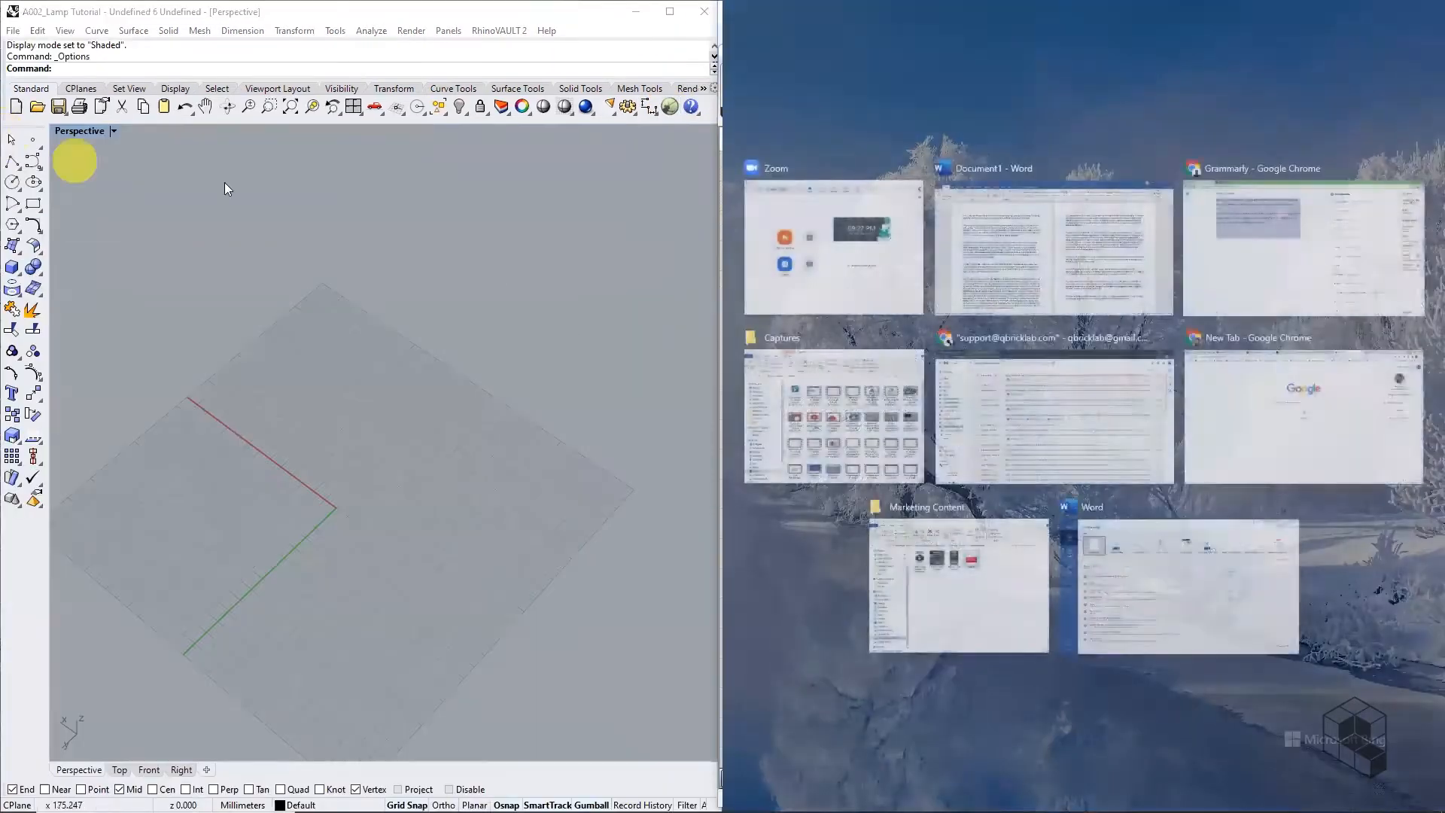
click(301, 210)
scroll(822, 354, up, 2)
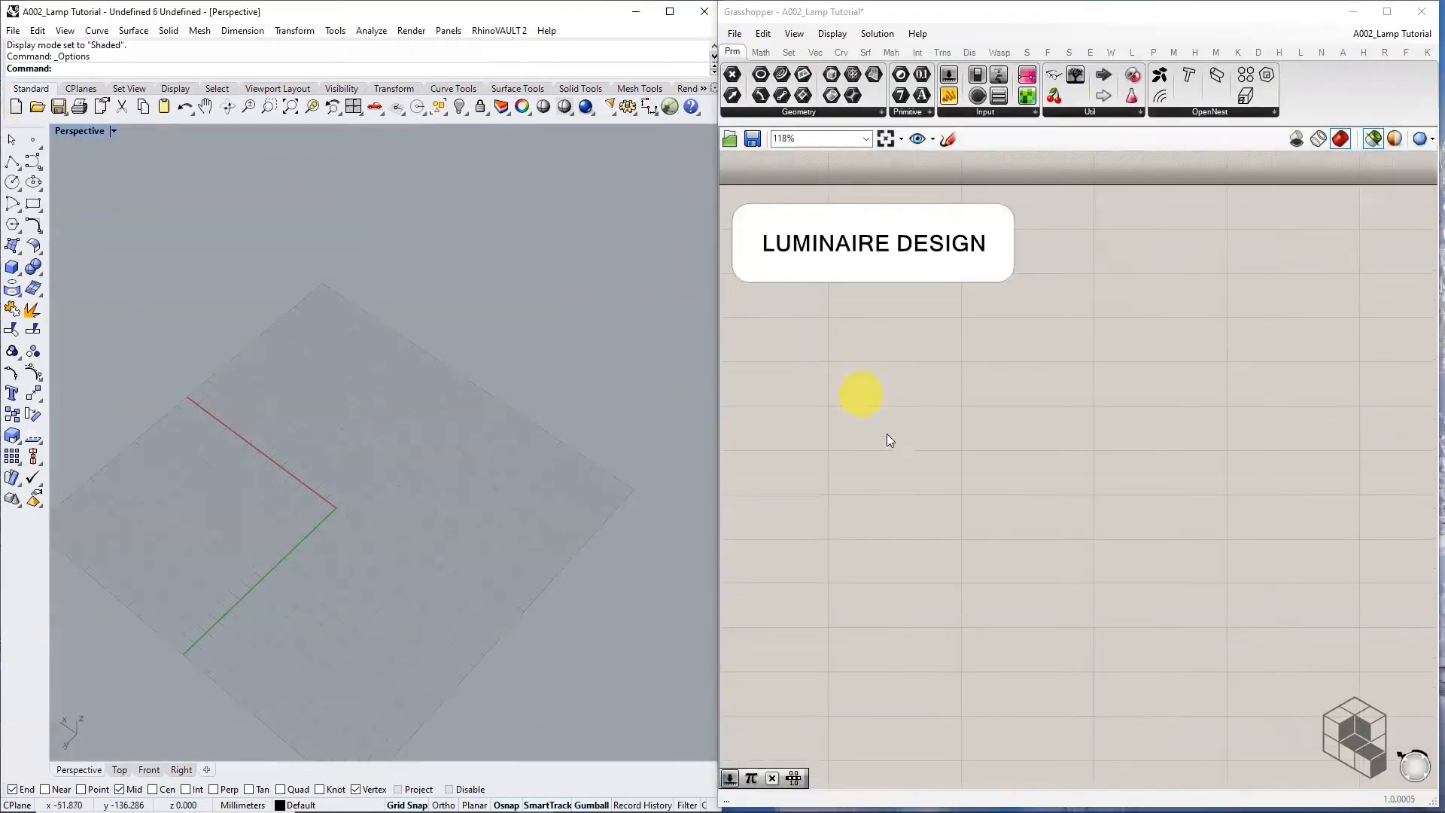
right_drag(892, 433, 912, 403)
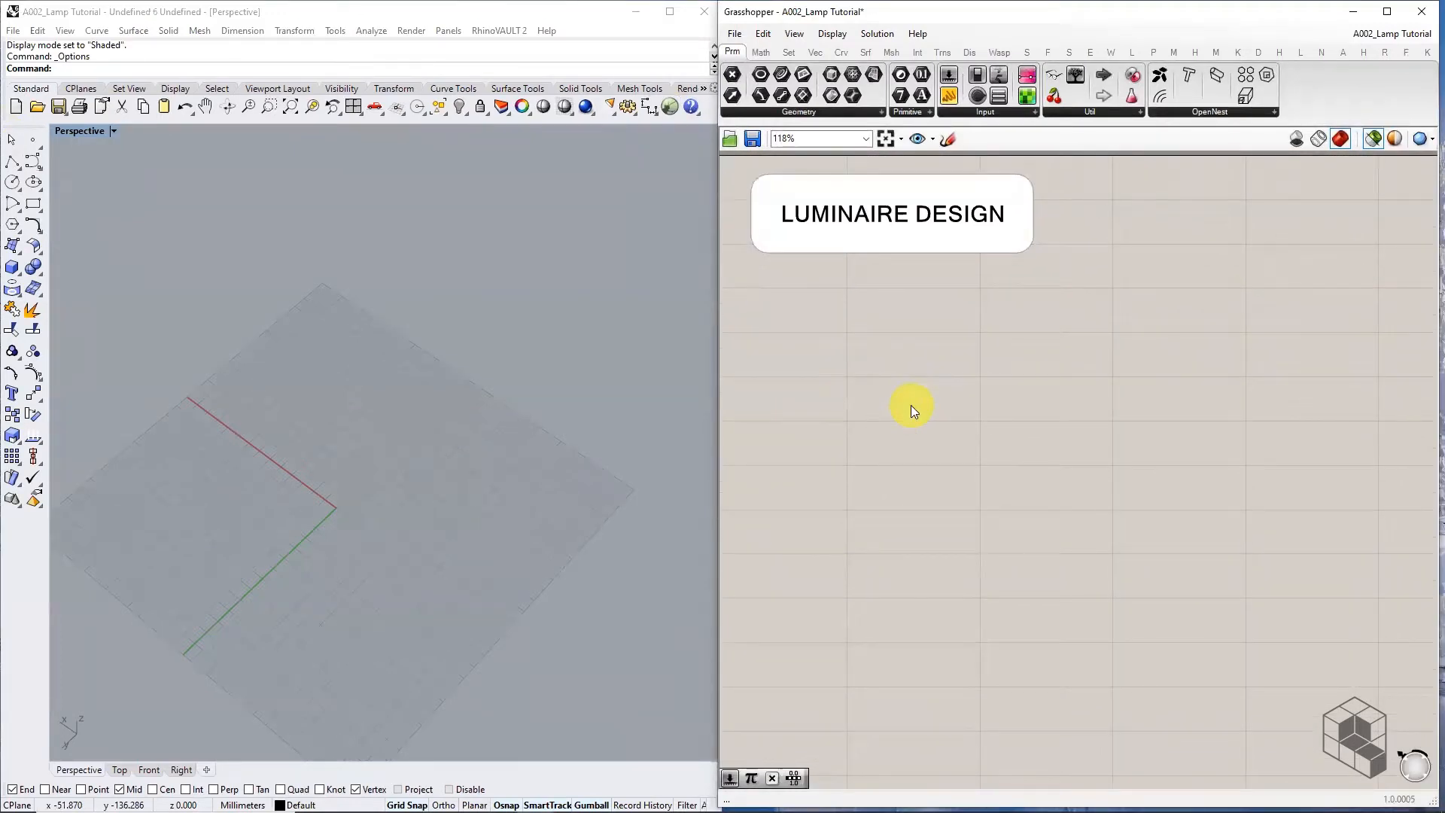
Create a Point parameter at 0,0,0 and preview it in the Rhino viewport
double_click(870, 409)
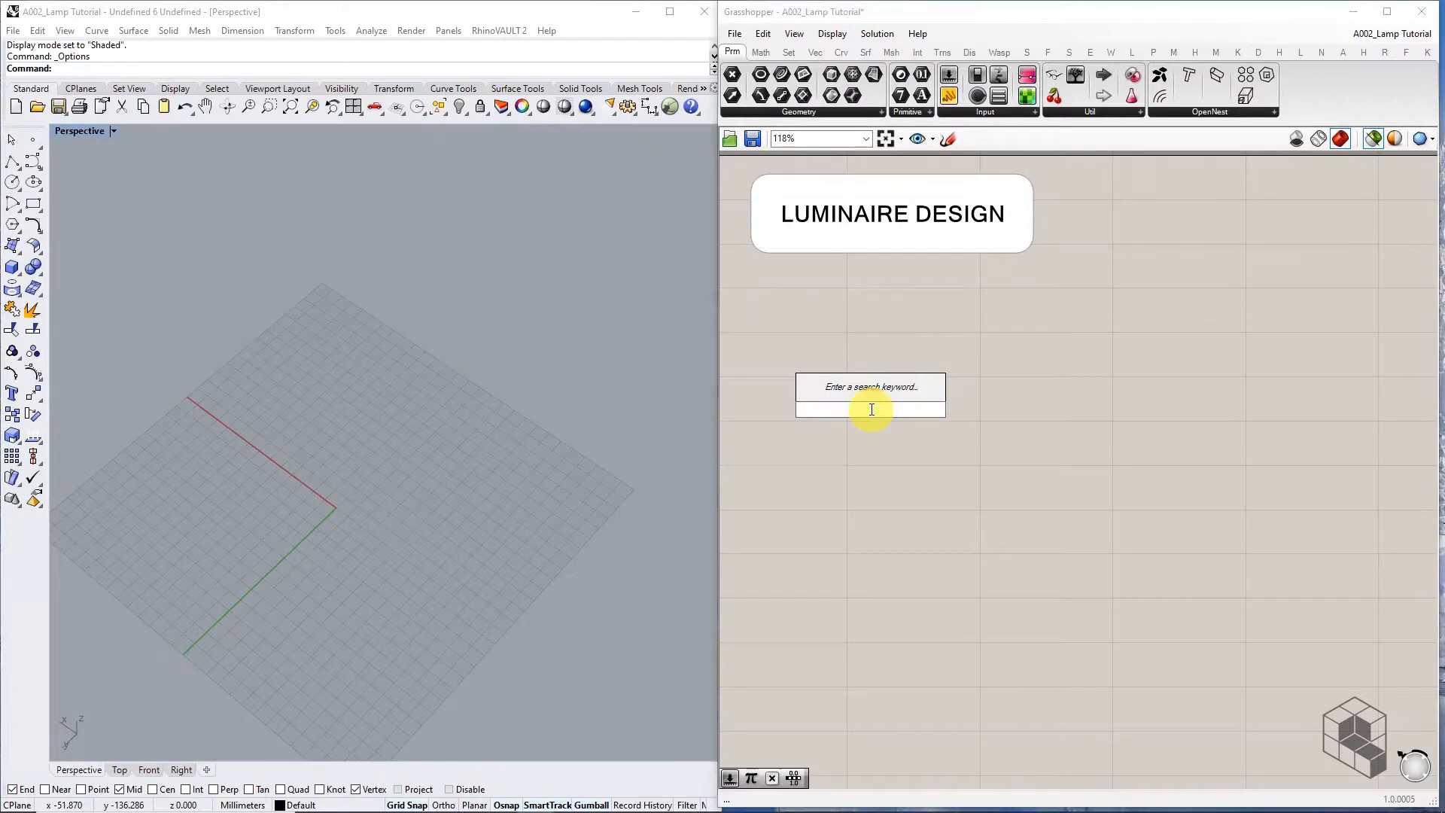
text(0,0,0)
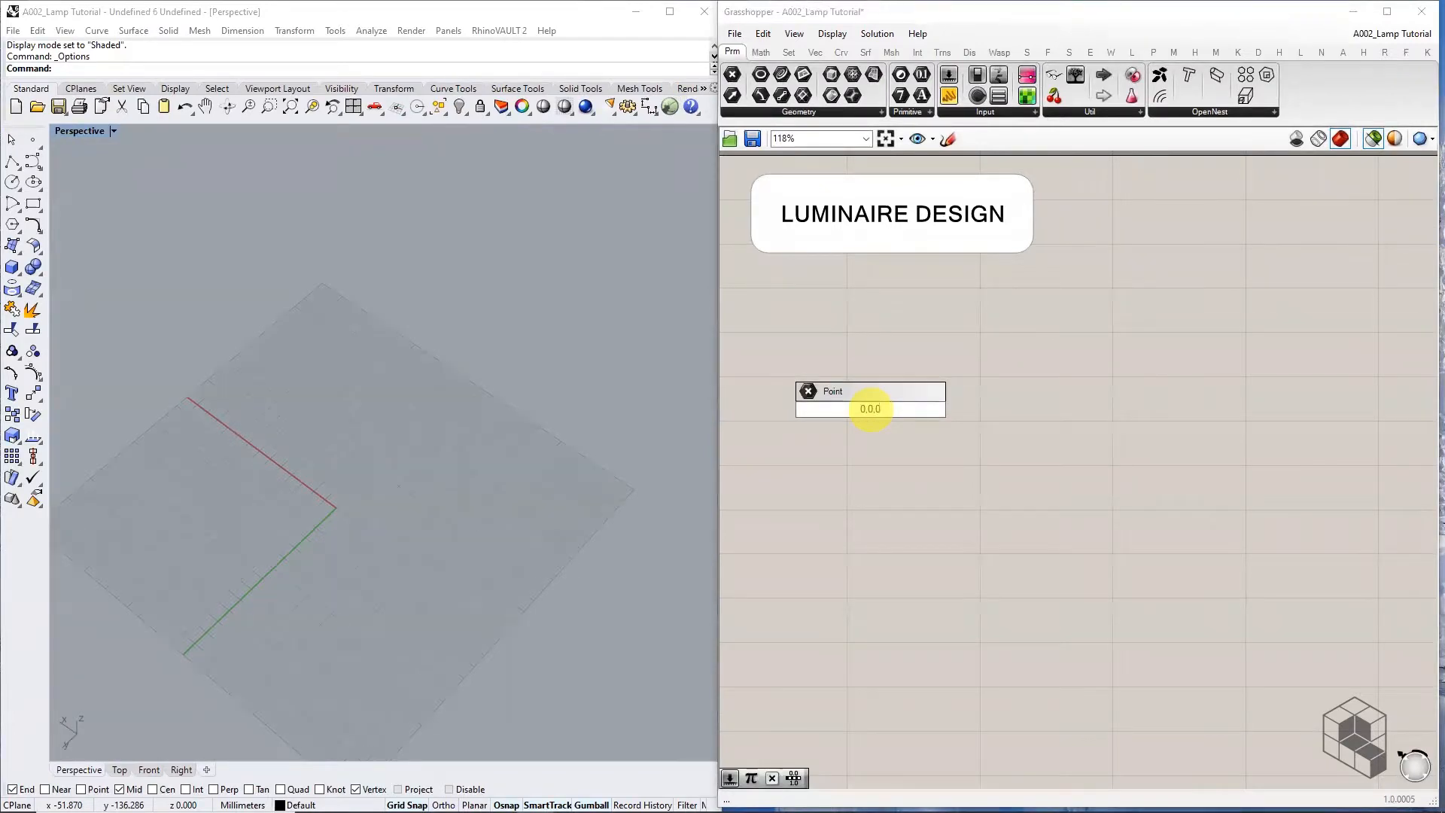
key(Return)
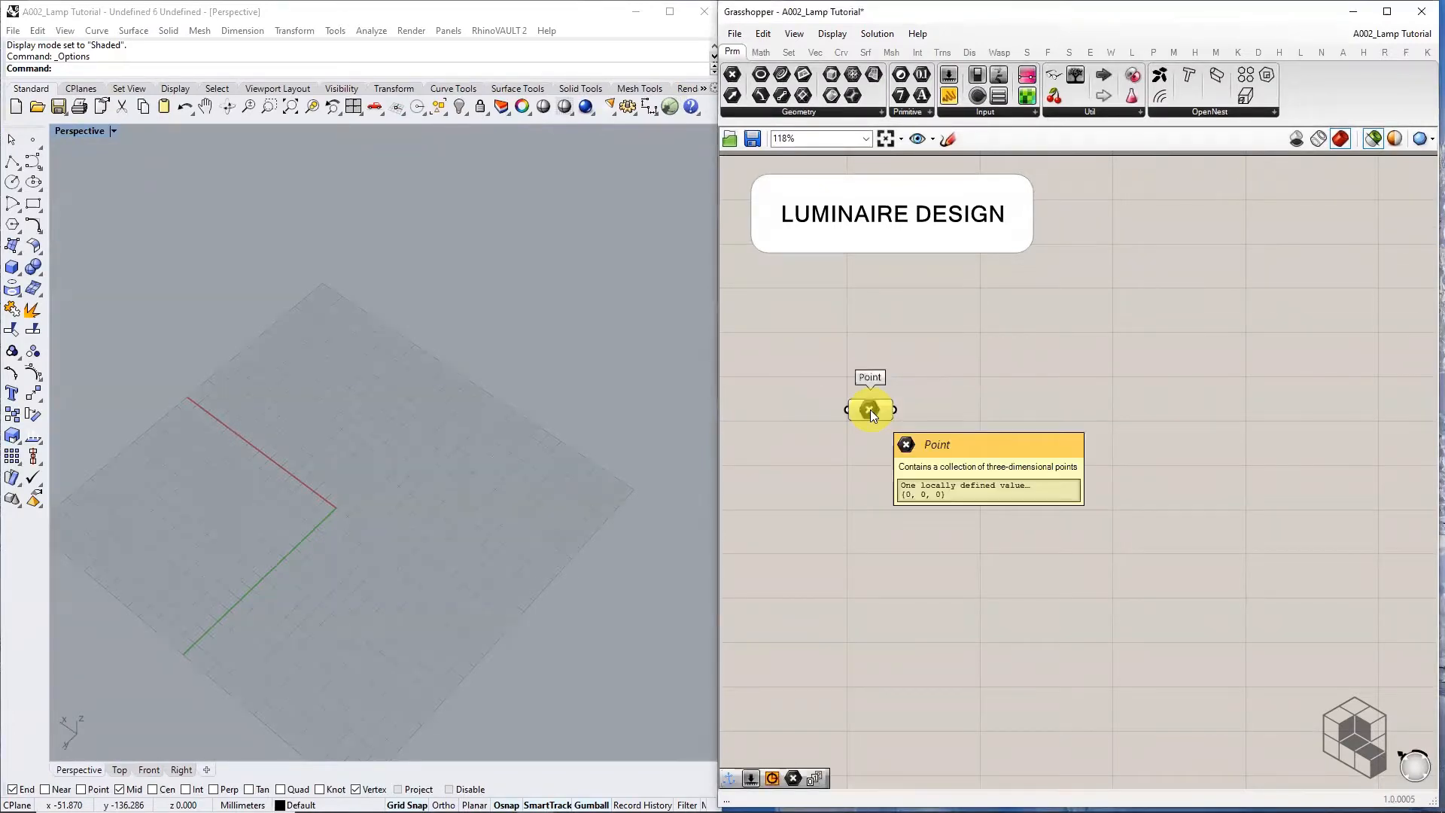
click(871, 411)
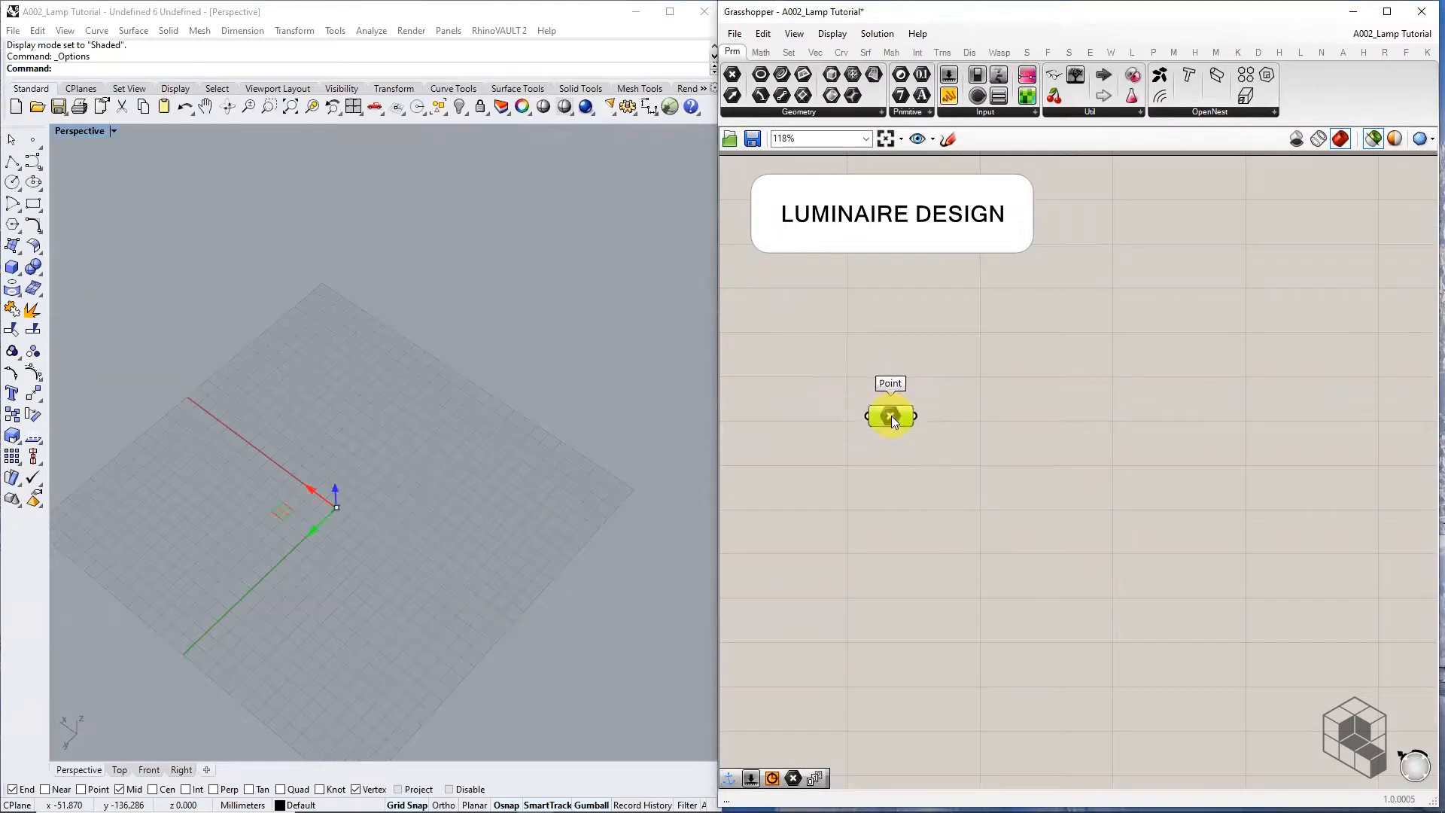
right_drag(270, 563, 368, 578)
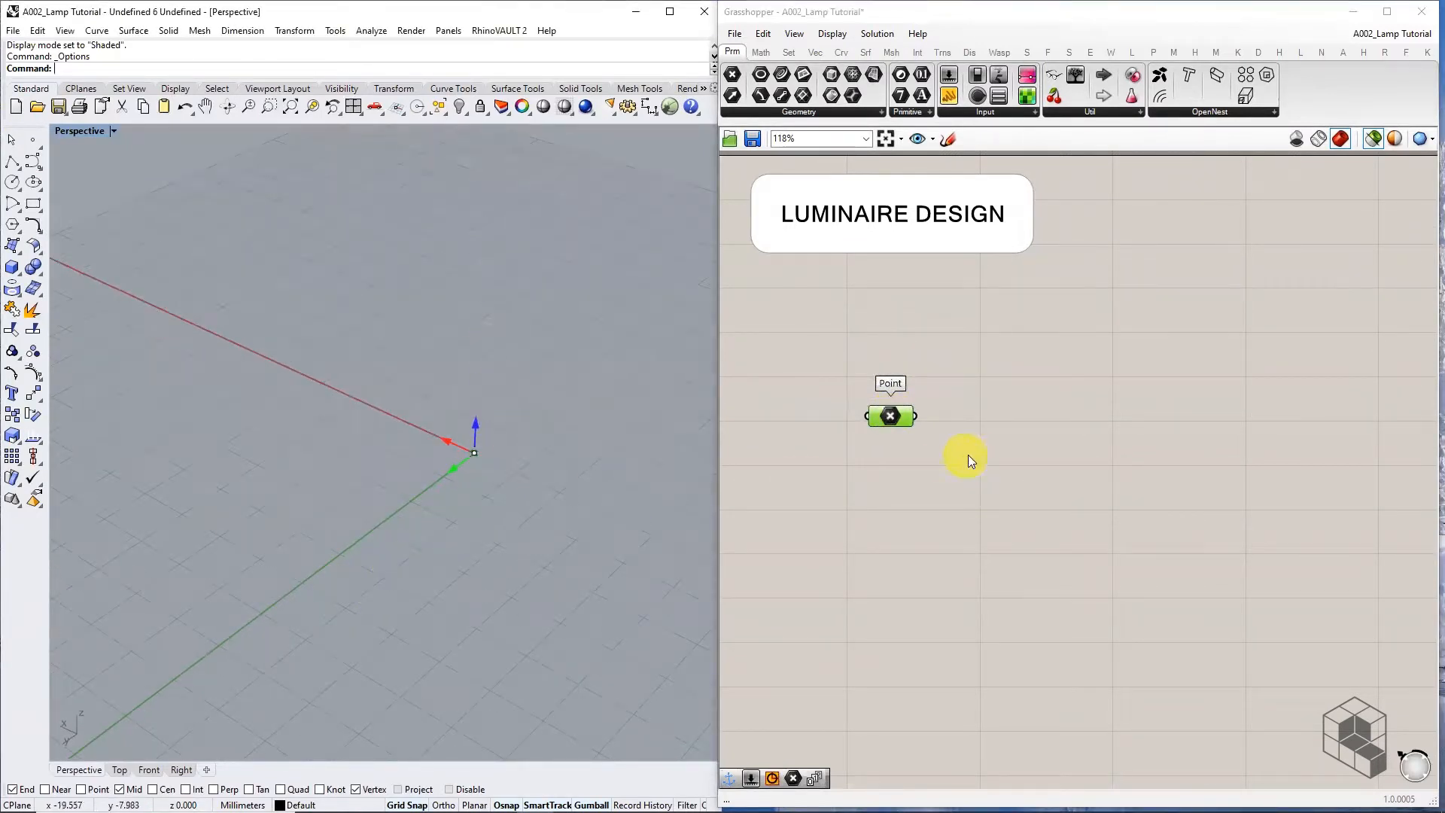
right_drag(1028, 467, 998, 424)
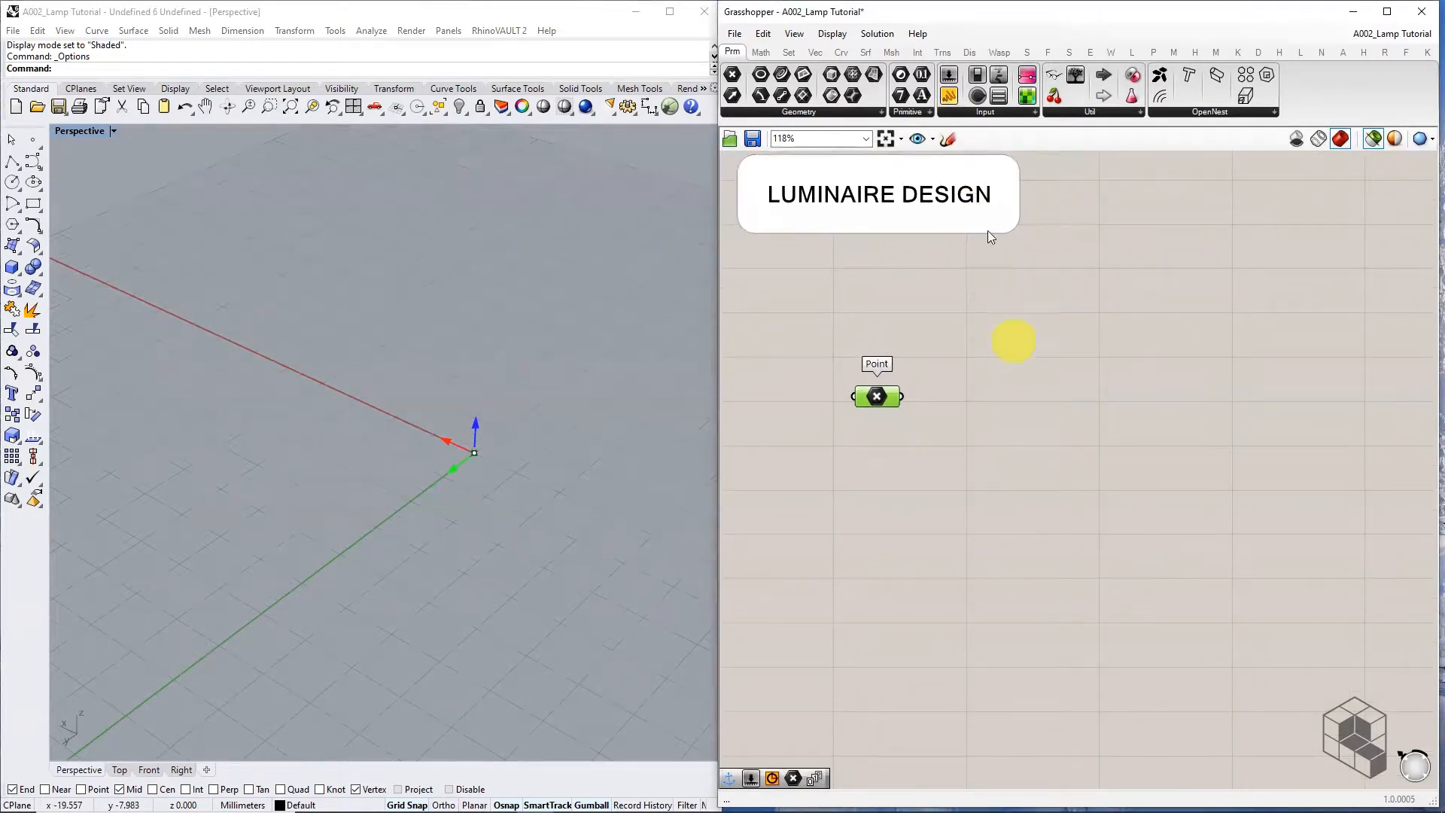
click(941, 52)
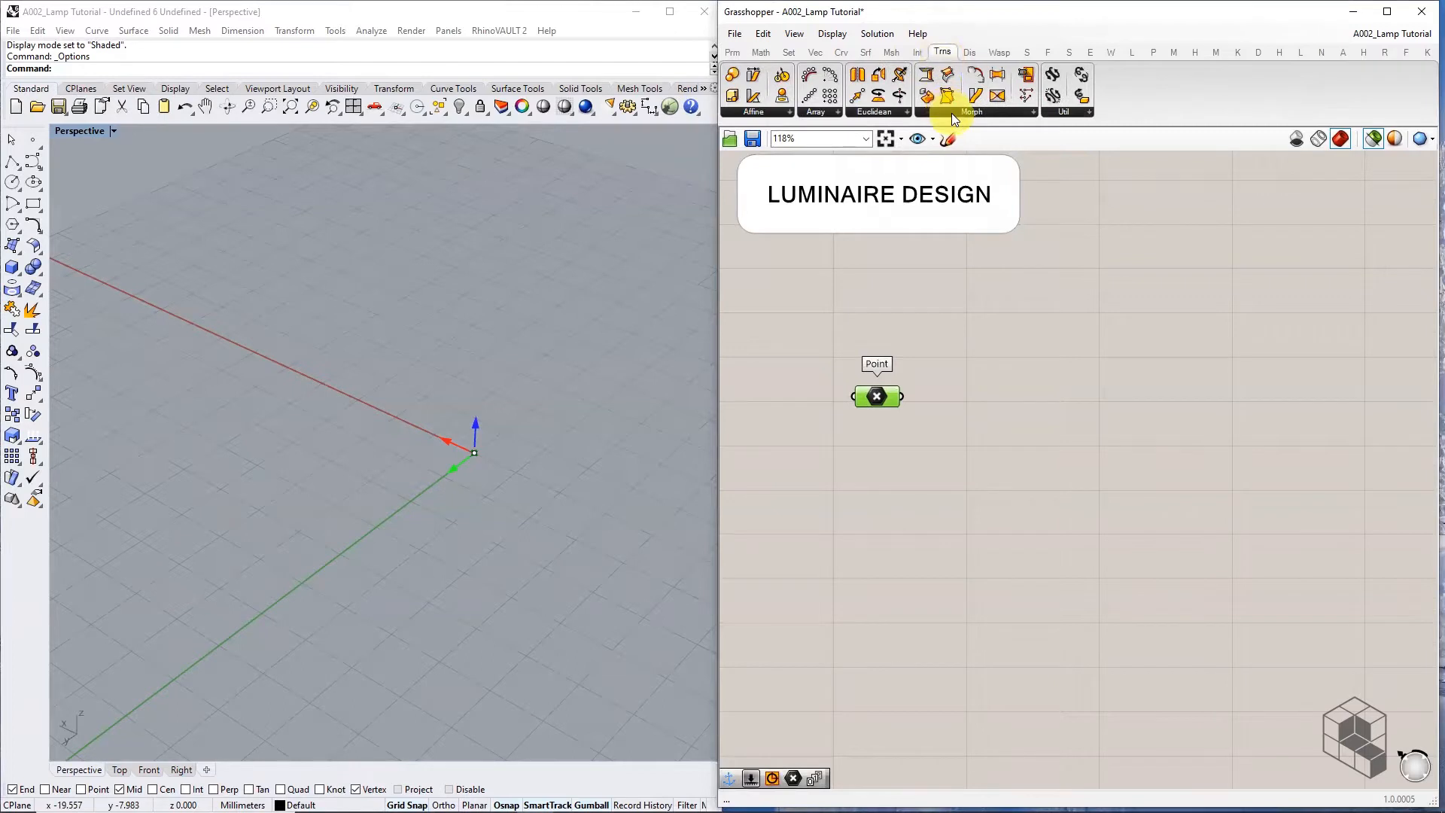
Place a Move component from the Euclidean transforms and connect the 0,0,0 Point to its Geometry input
click(890, 113)
click(888, 160)
click(1083, 399)
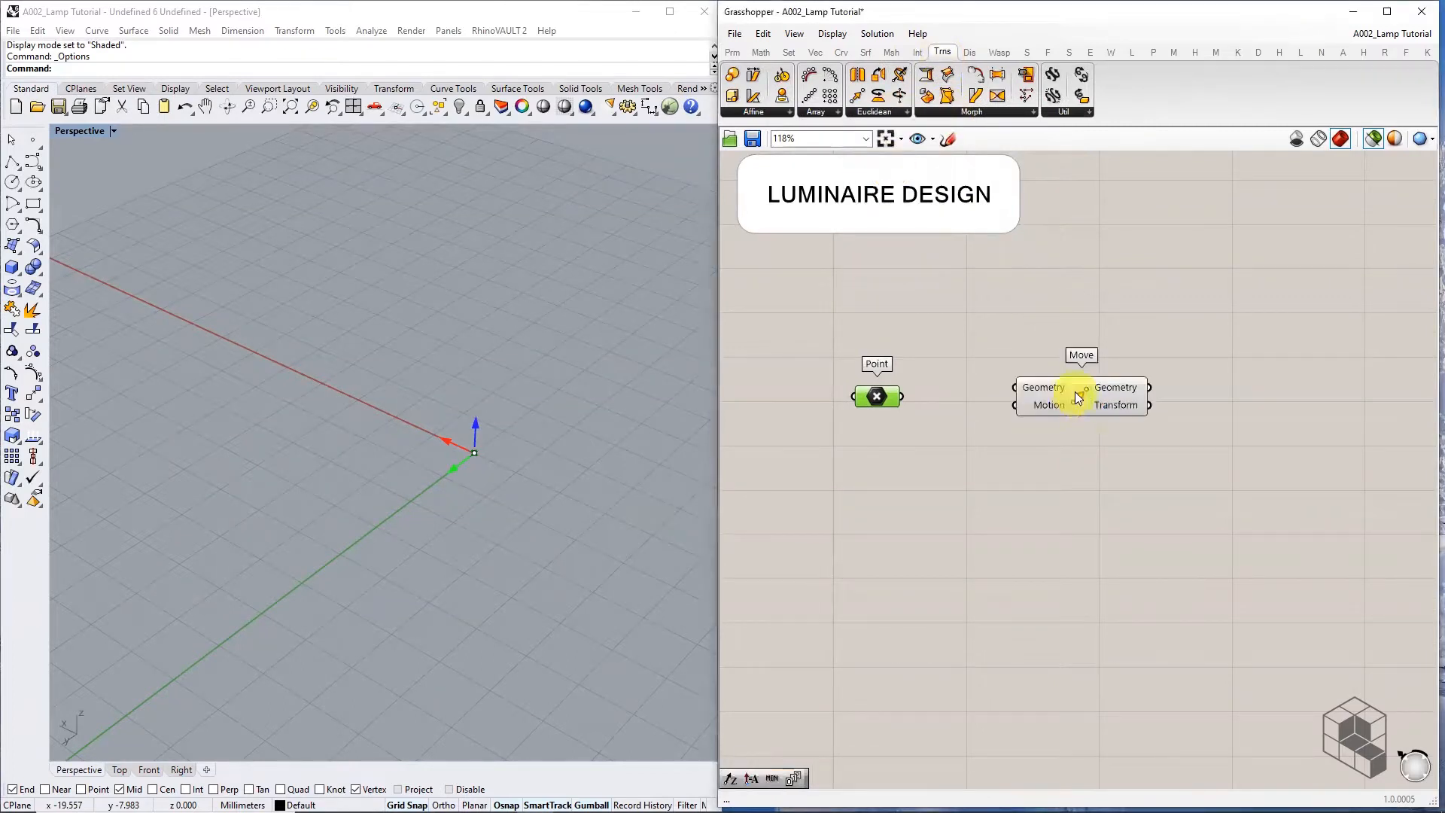
click(878, 396)
click(1376, 140)
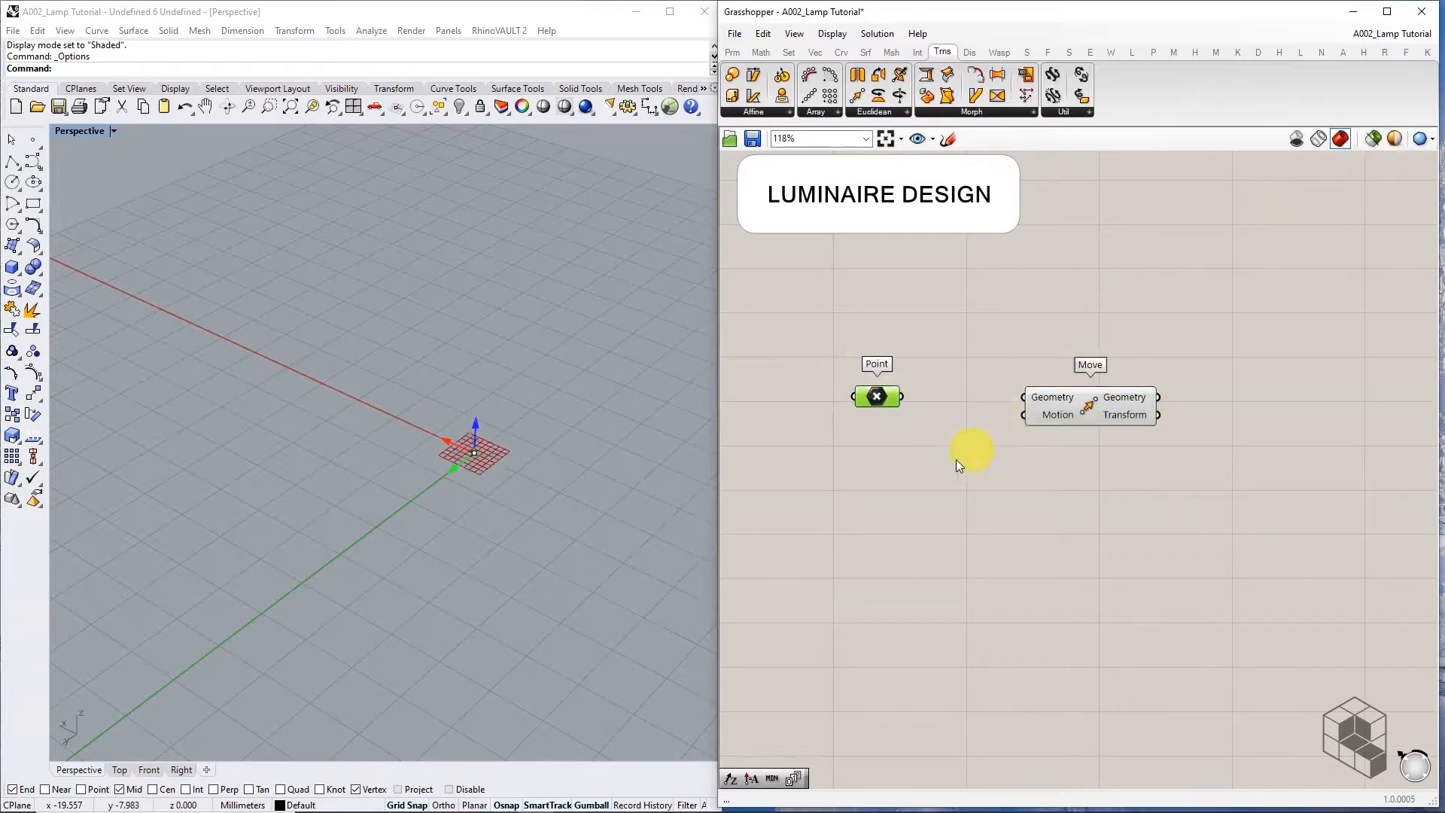
drag(901, 396, 1129, 412)
right_drag(1026, 471, 1145, 450)
click(1049, 455)
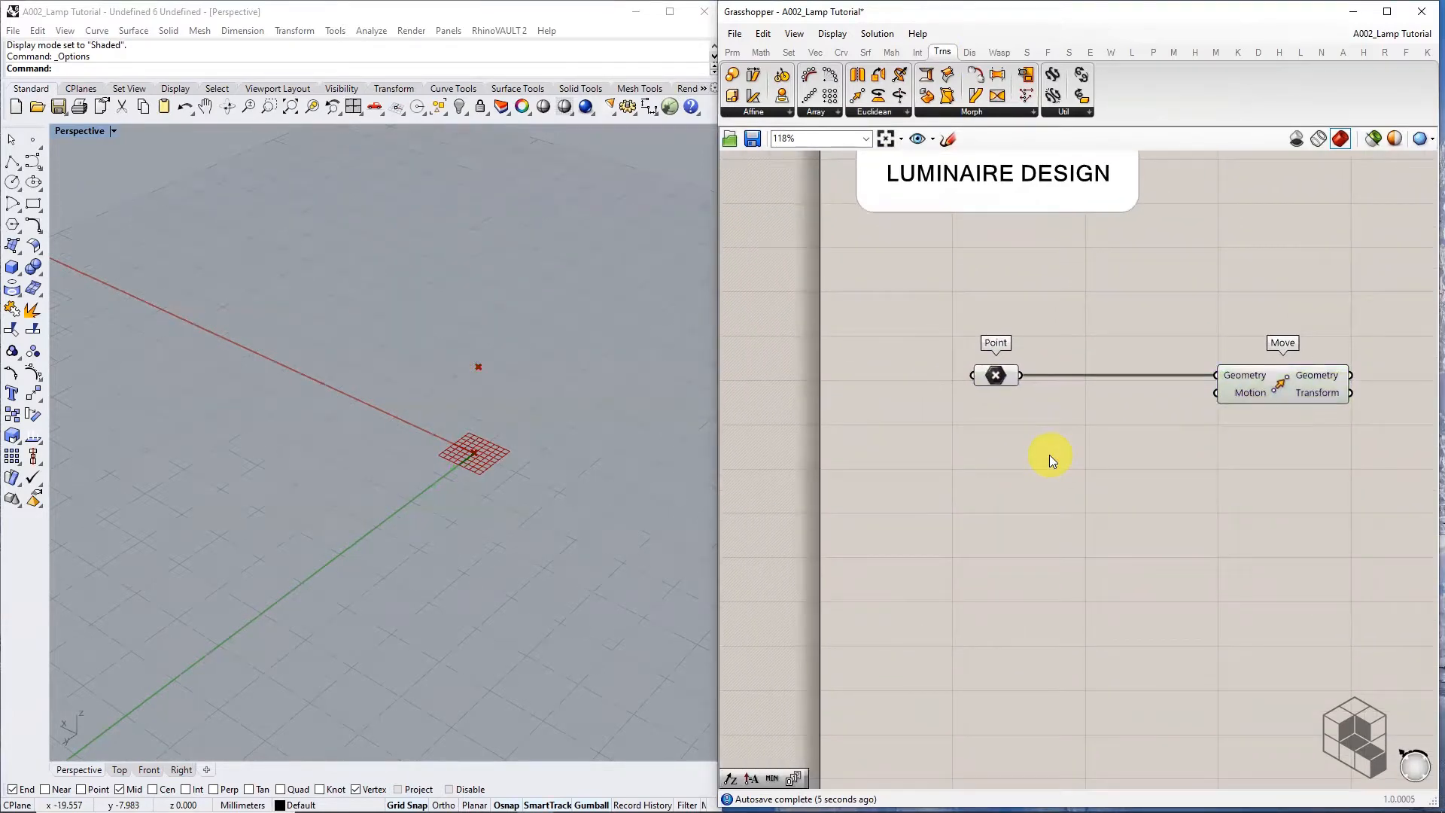
Place a Series component from the Sequence list below the Point
click(761, 51)
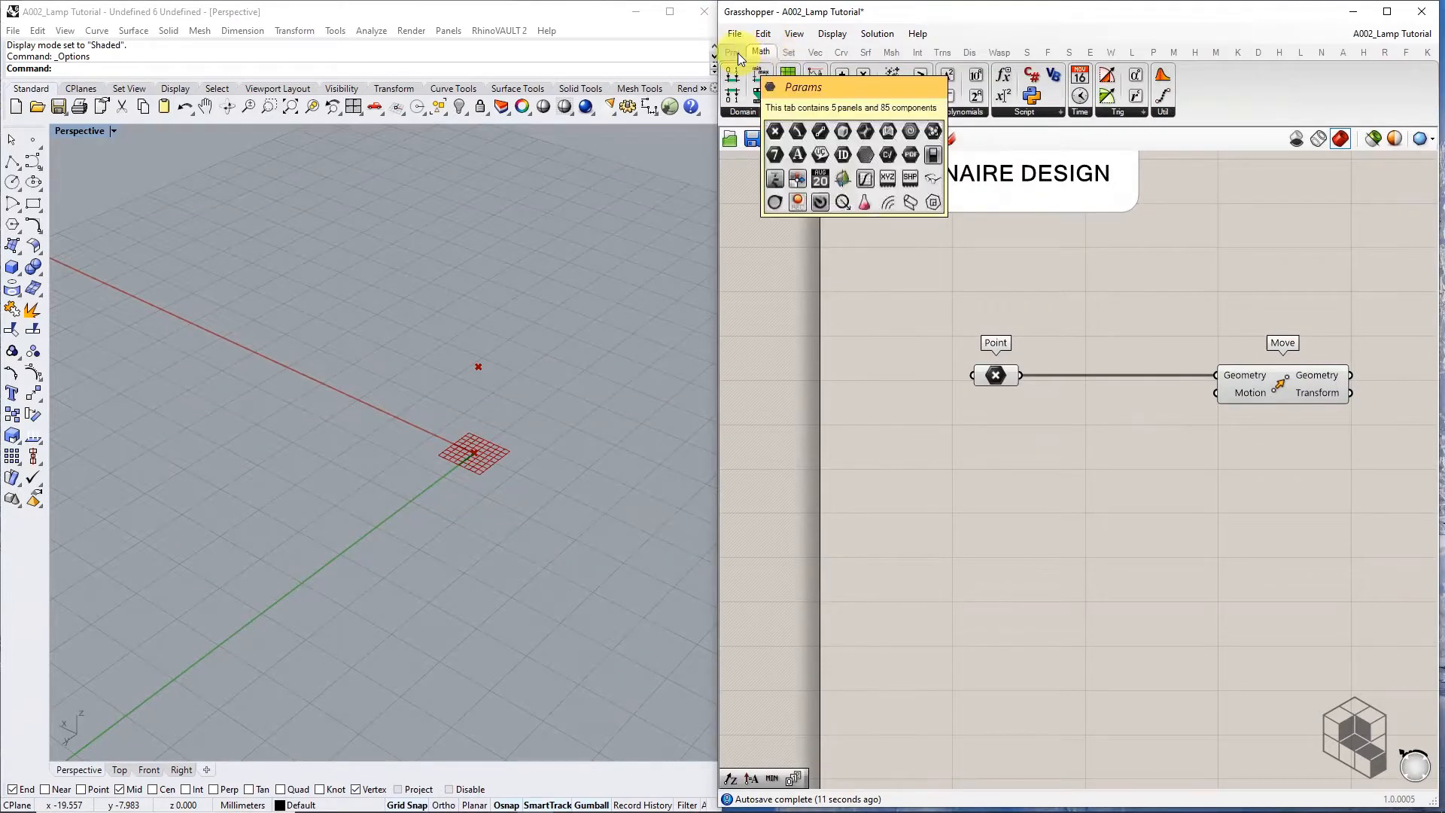
click(789, 51)
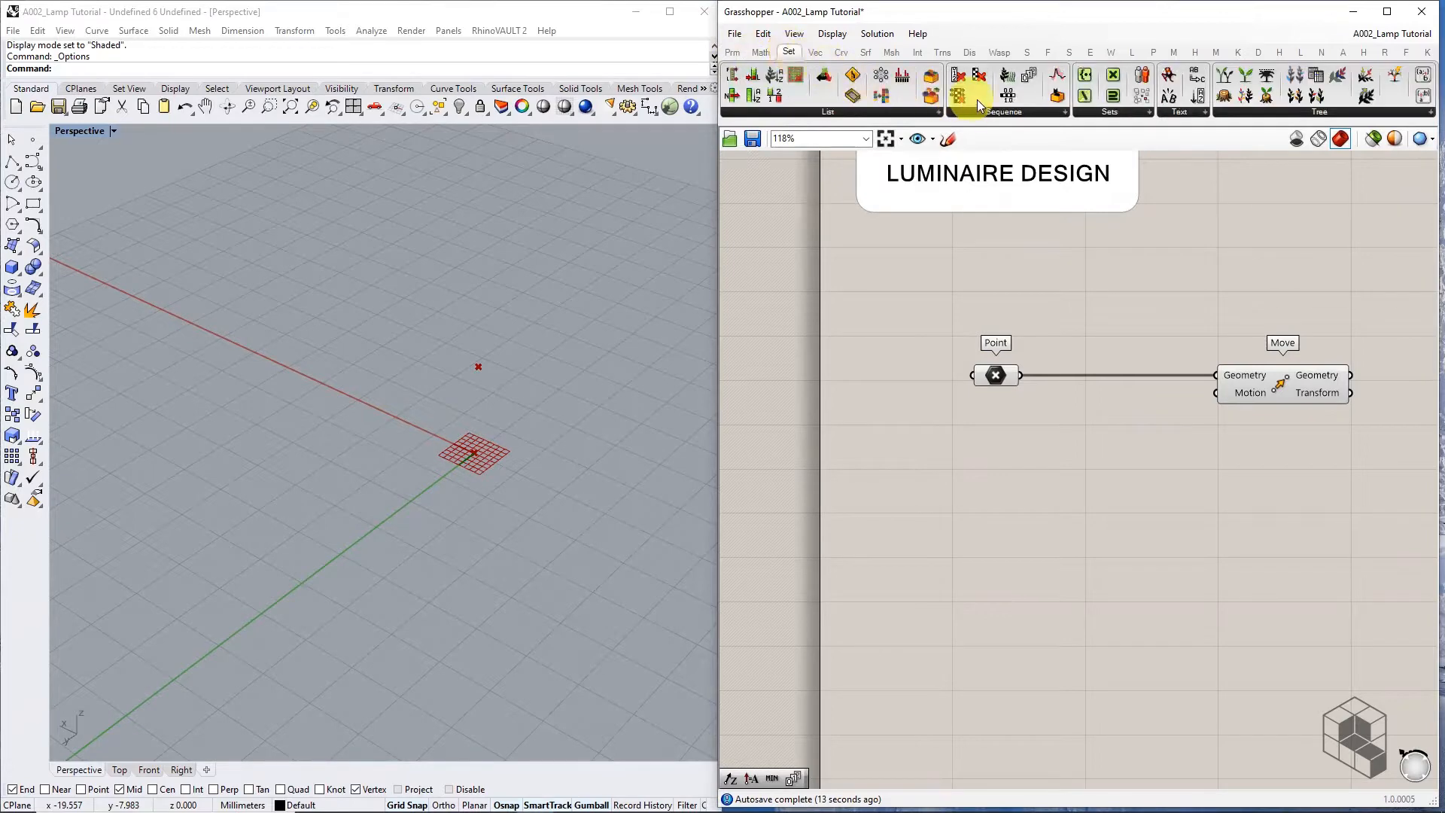
click(992, 111)
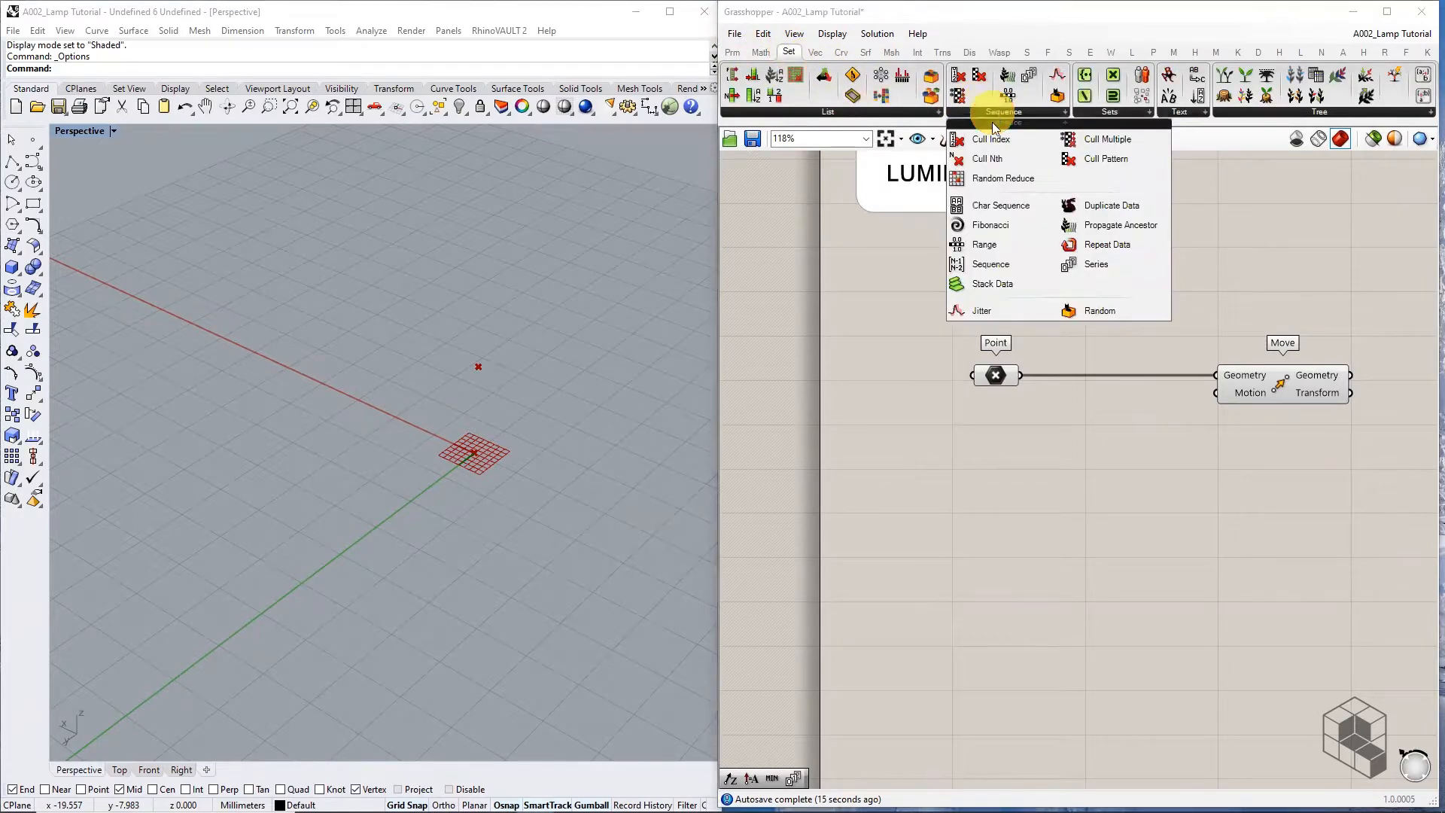
click(1104, 264)
click(1049, 464)
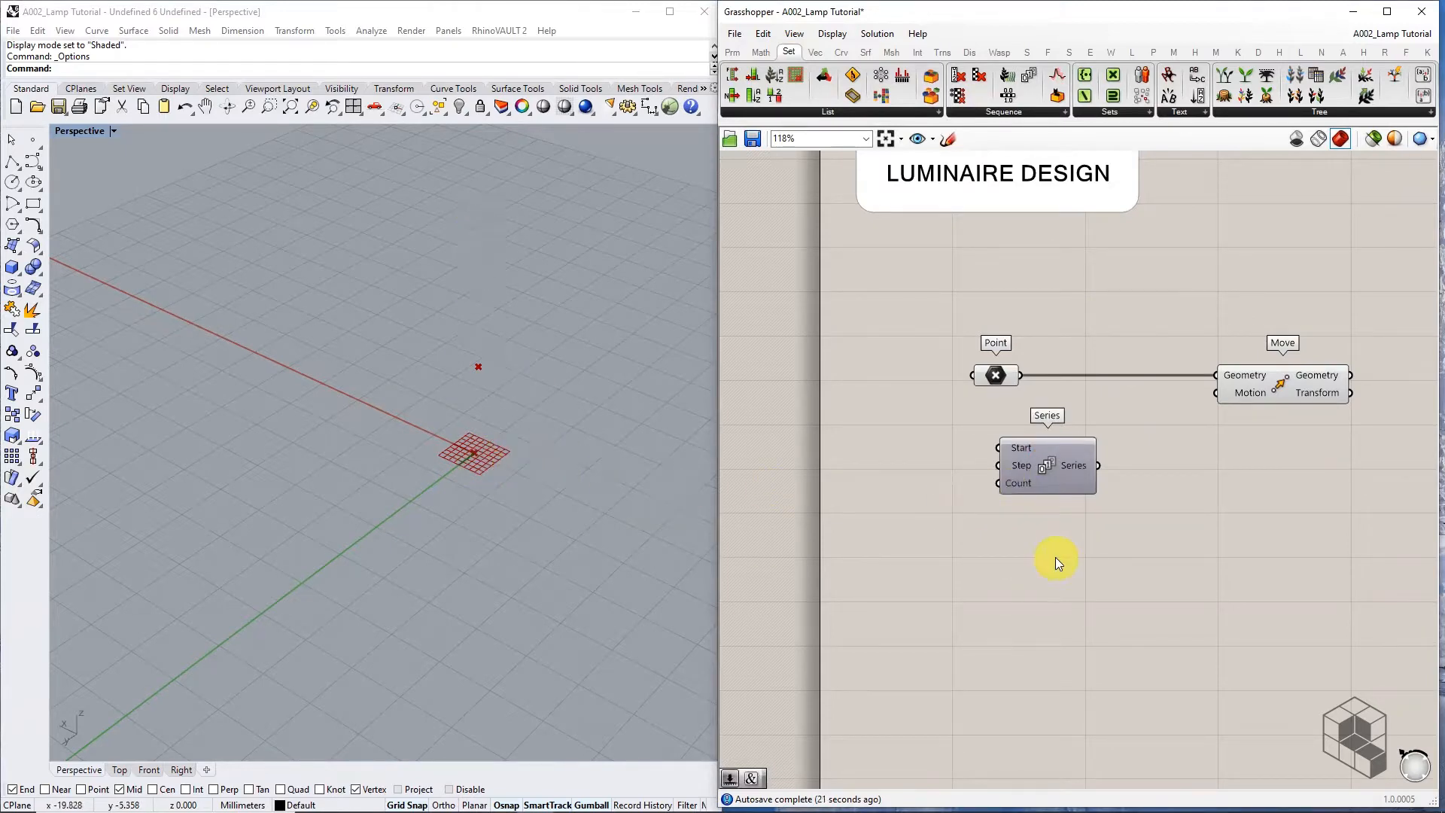
scroll(1022, 486, up, 3)
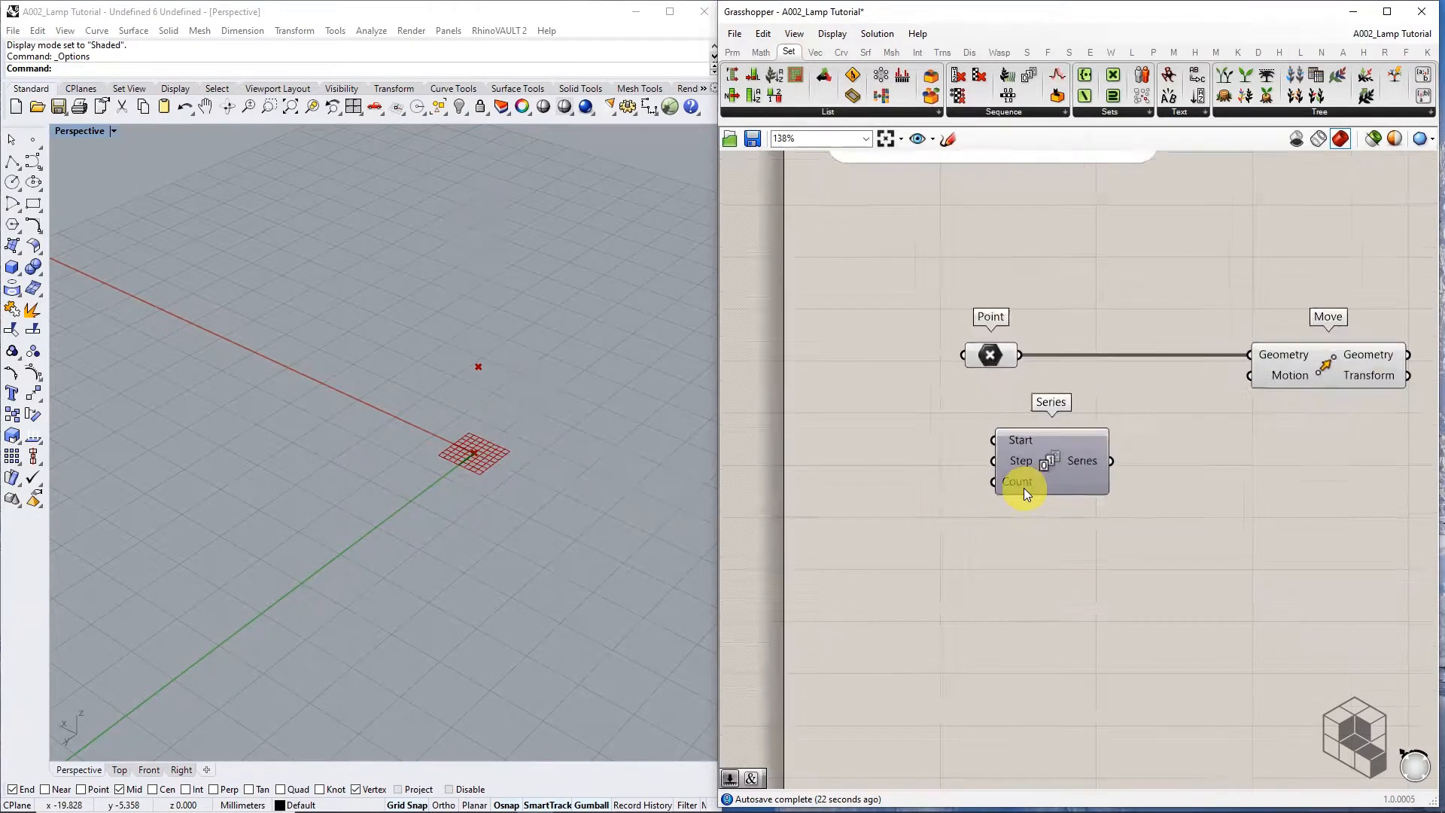
Create number sliders of 150 and 1 and wire them to Series Count and Step
double_click(825, 486)
text(150)
key(Return)
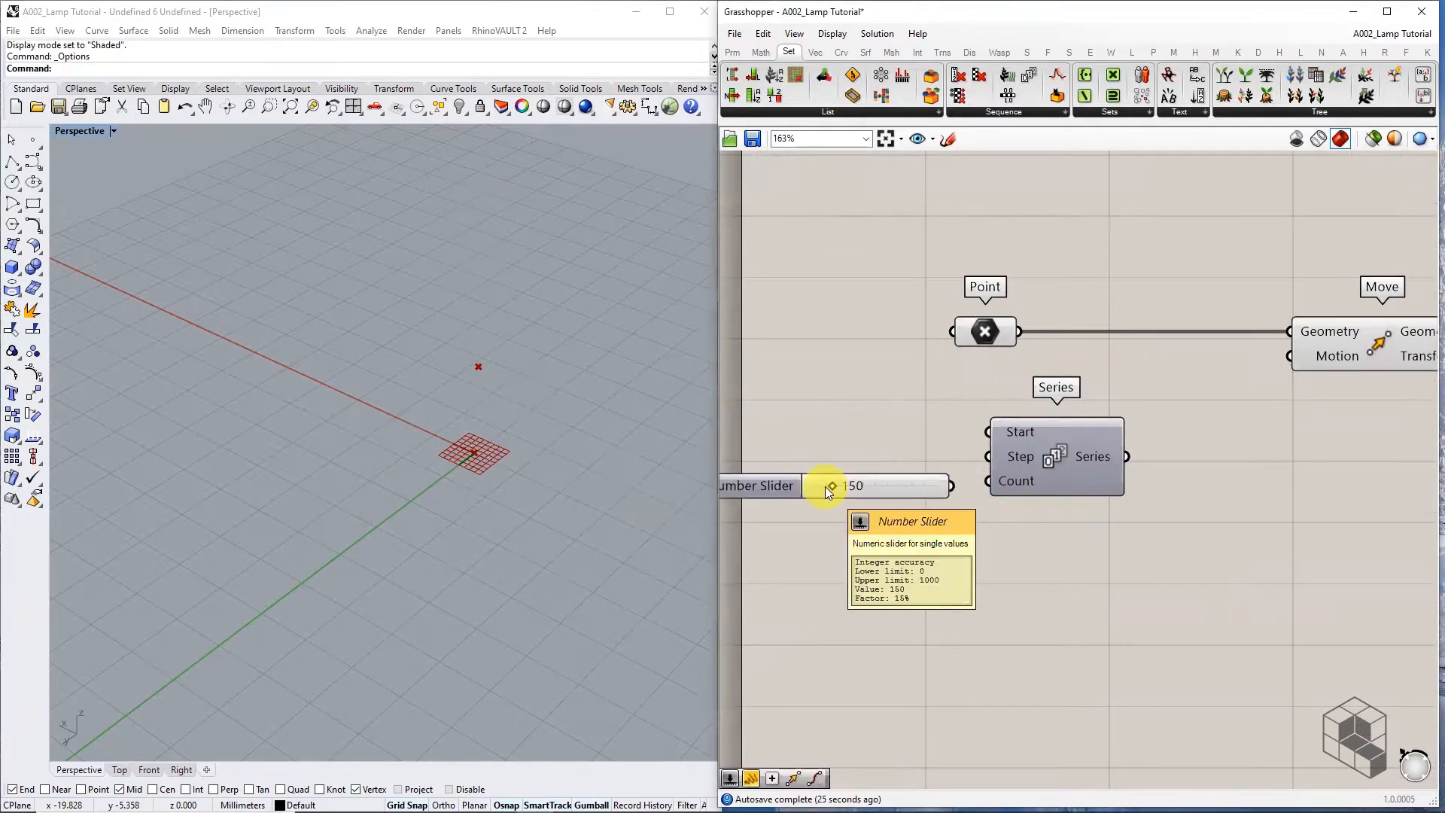
drag(884, 491, 1040, 476)
double_click(870, 447)
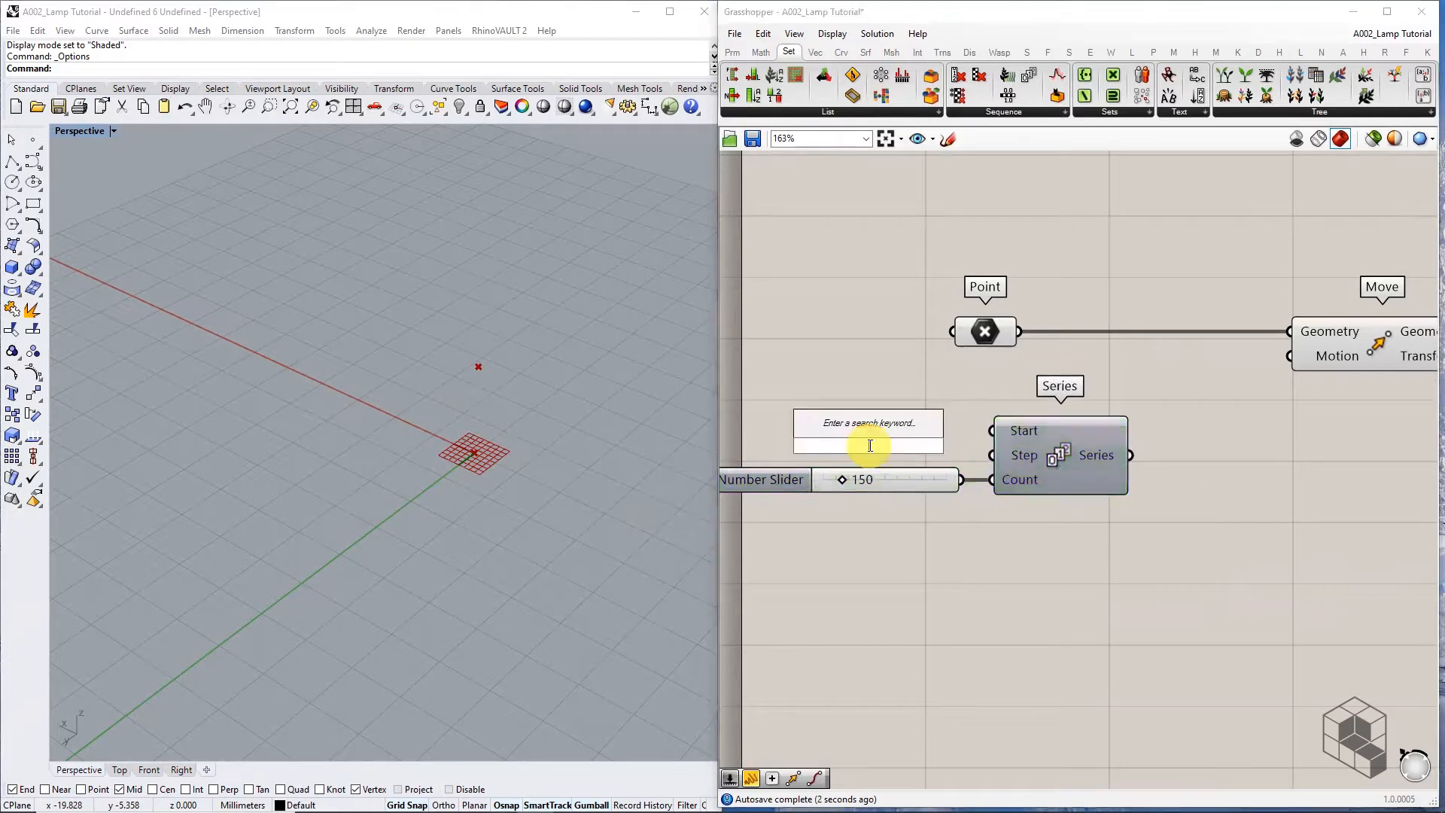
text(1)
key(Return)
drag(916, 445, 993, 454)
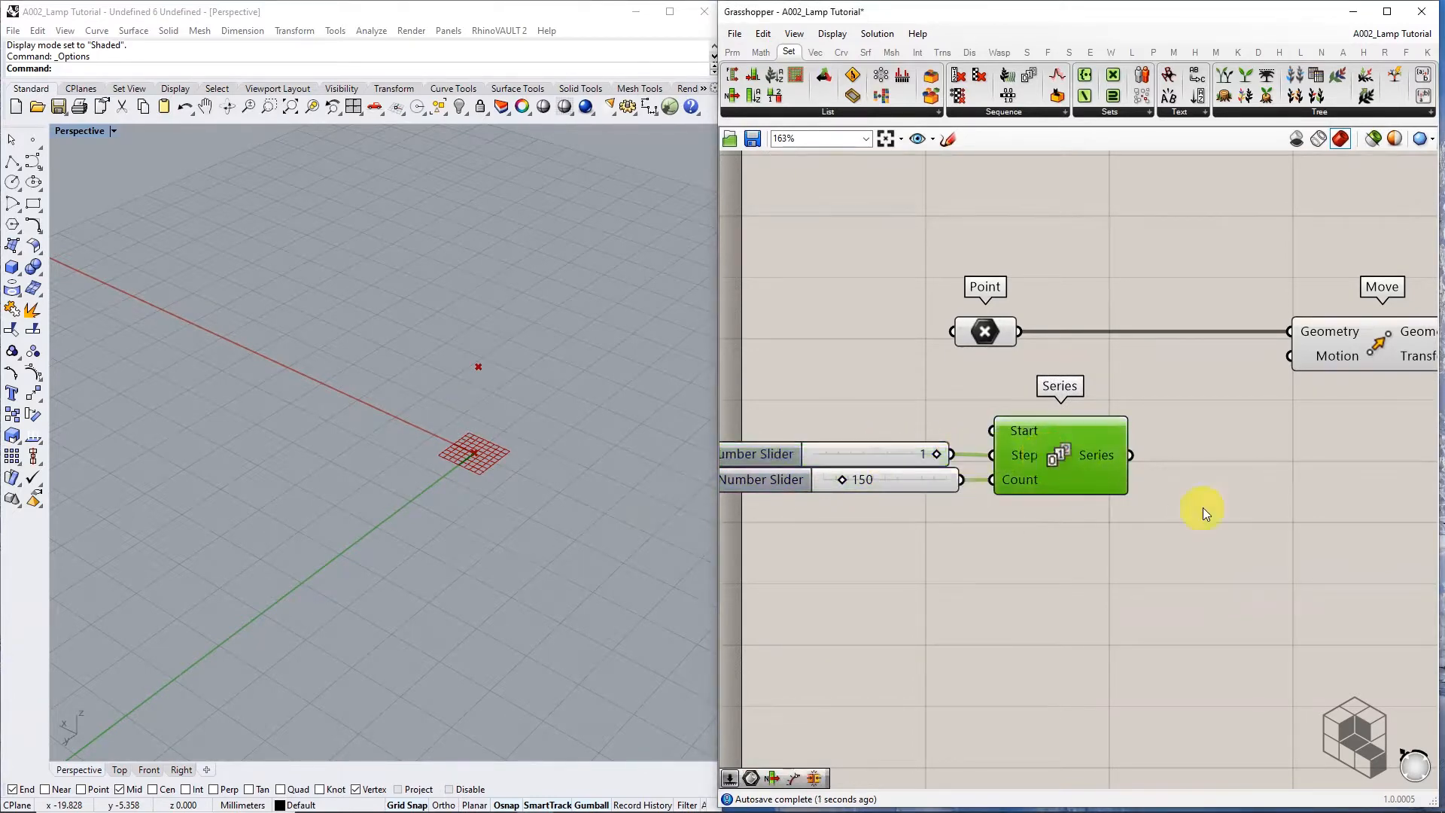
right_drag(1213, 459, 1025, 435)
scroll(1025, 435, down, 1)
Add a Unit Z component and feed the Series values into its Factor
click(1182, 345)
click(1011, 441)
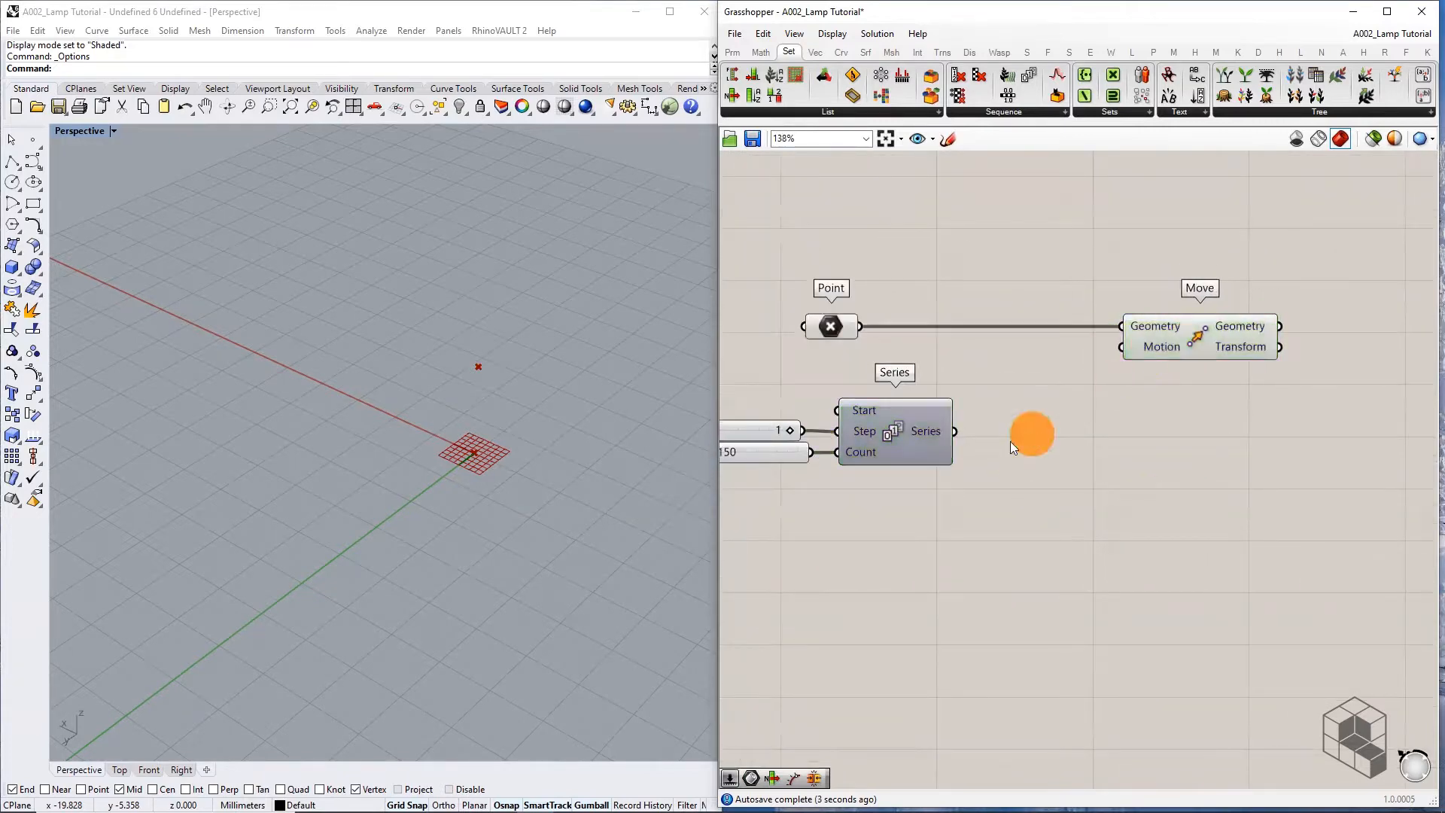
mouse_move(944, 431)
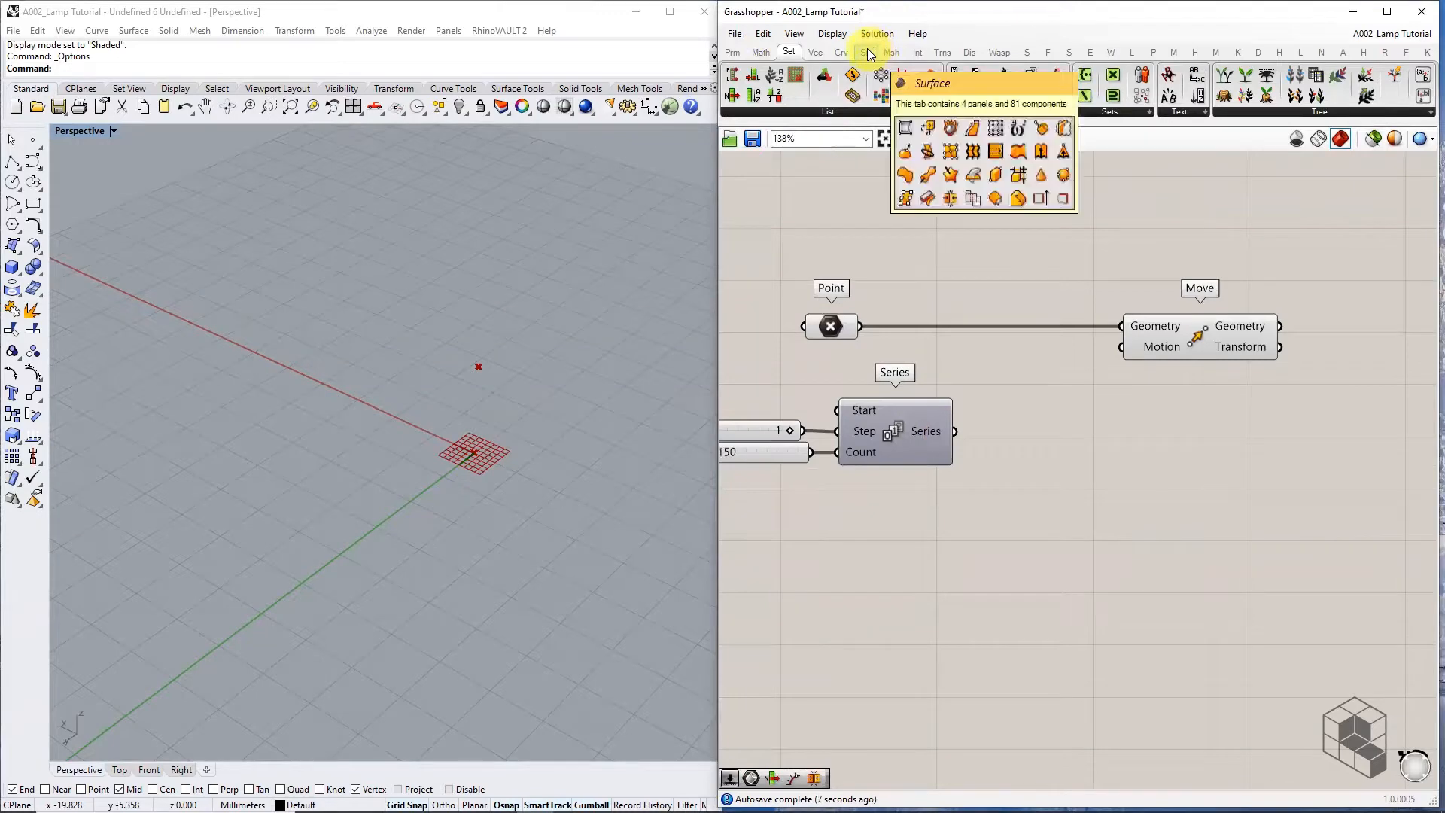
click(815, 52)
click(1020, 111)
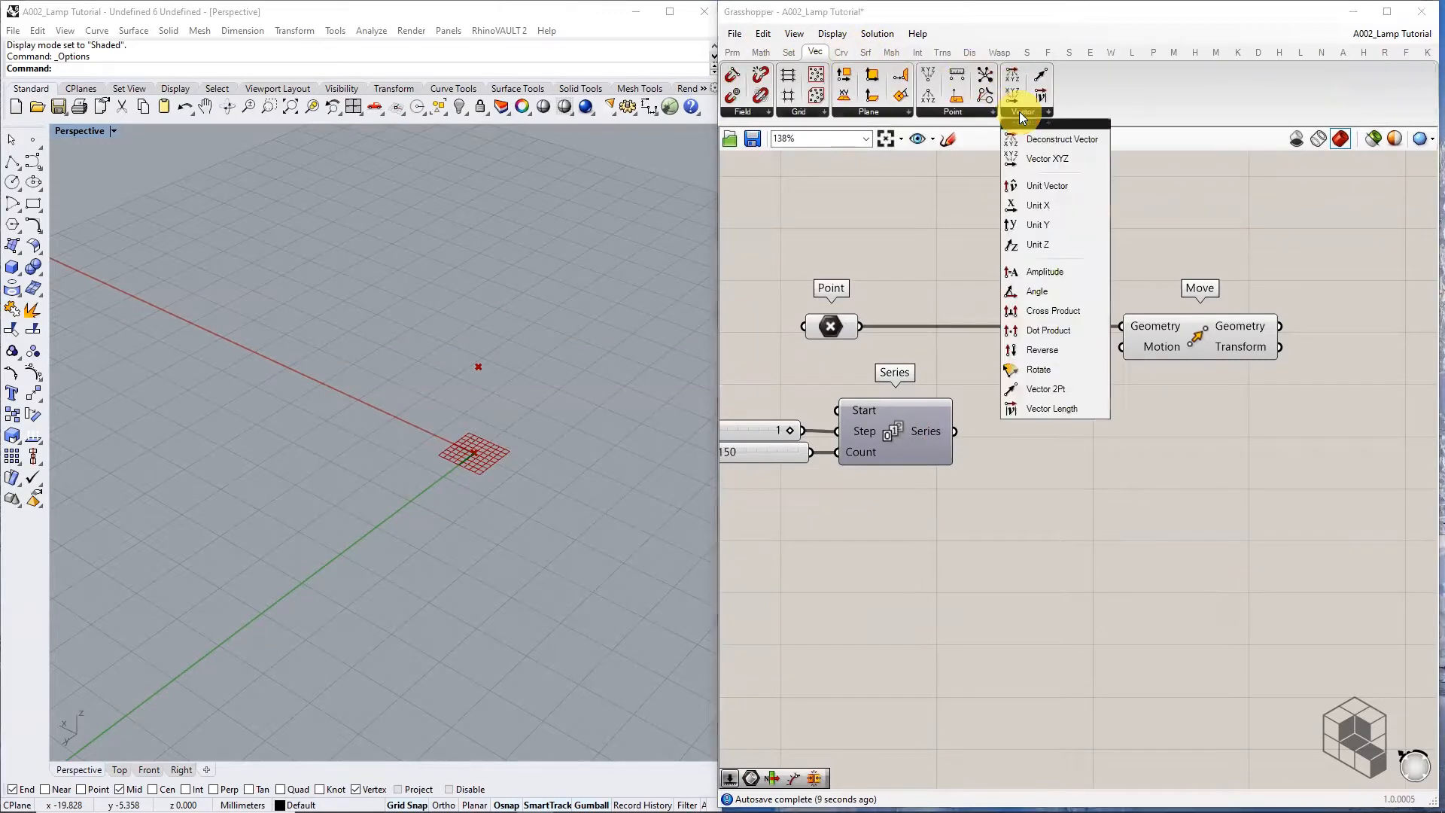
click(1046, 244)
click(1039, 429)
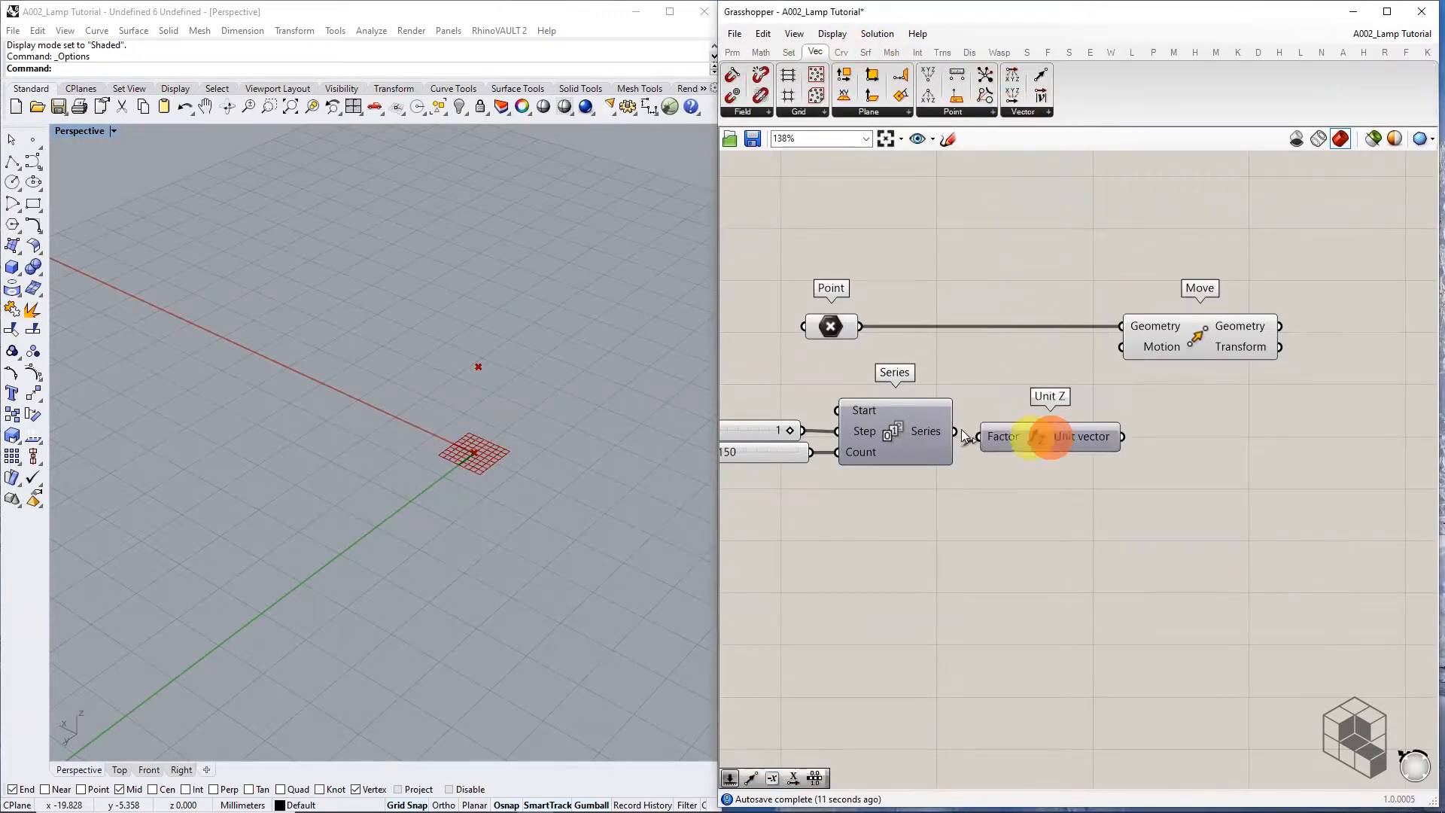
scroll(1042, 444, up, 2)
drag(928, 427, 993, 423)
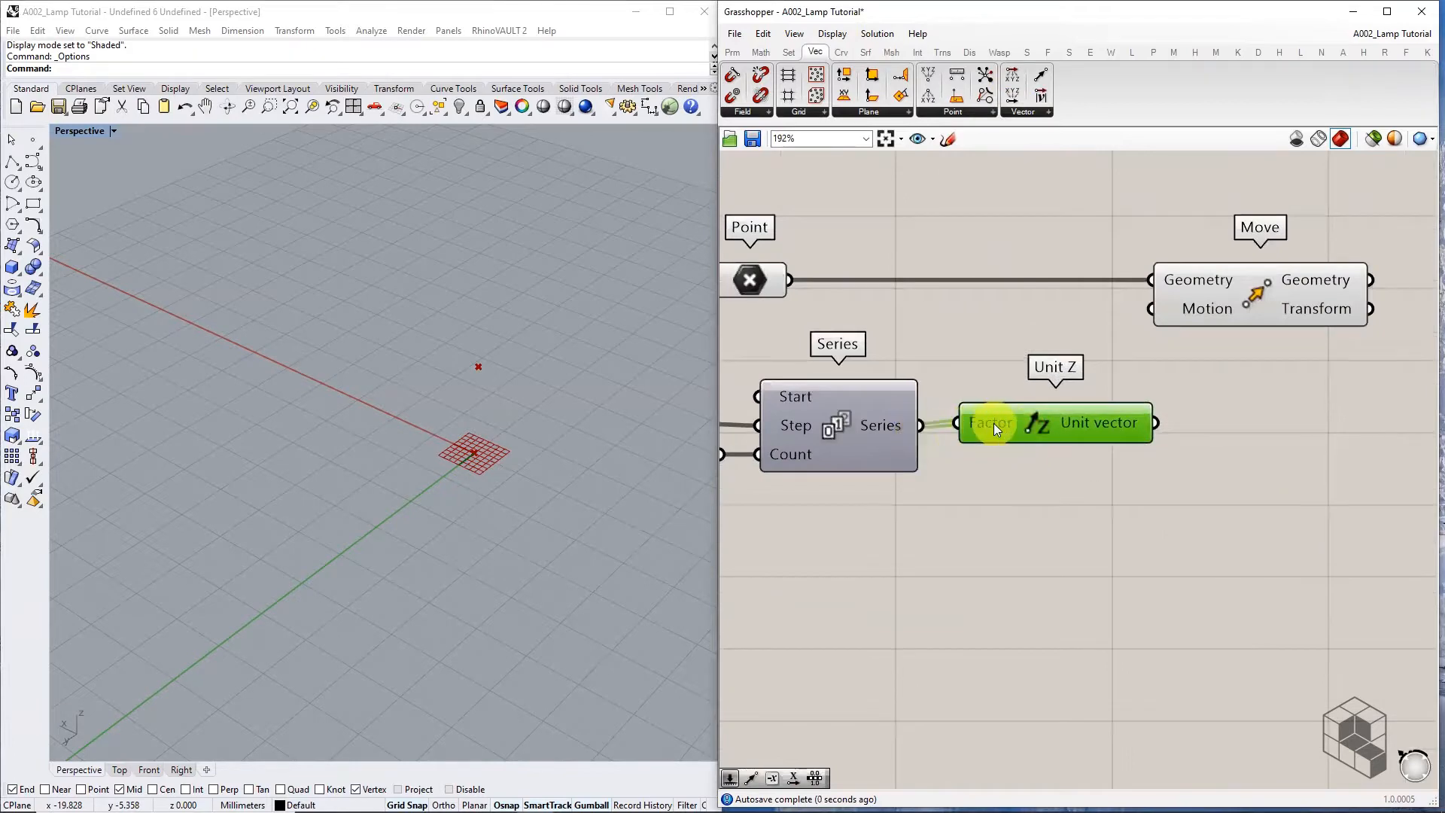
scroll(991, 431, down, 3)
Use the Unit Z vectors as Move's Motion and orbit to check the 150-point column
click(1146, 376)
click(1090, 438)
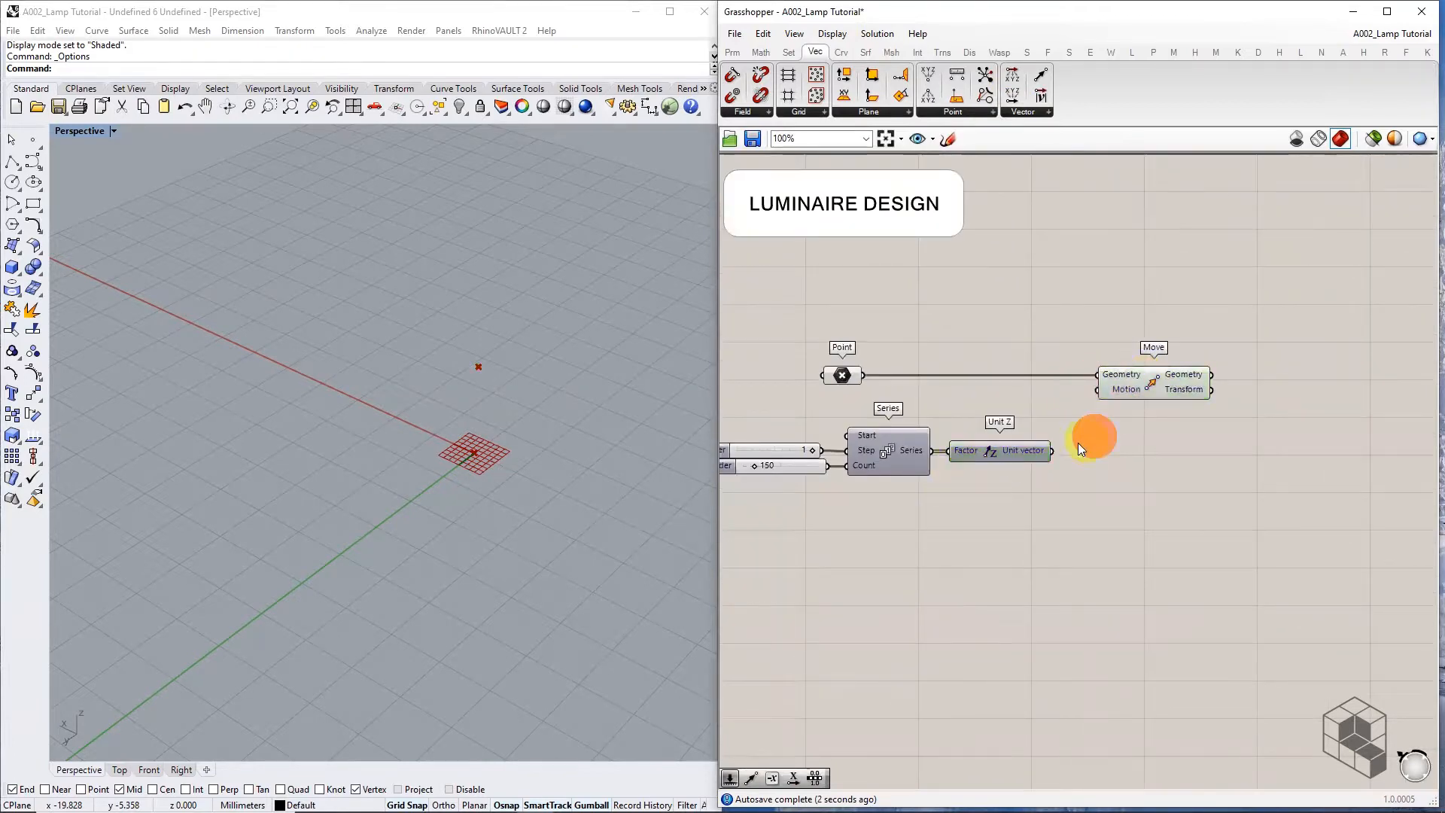
drag(1067, 414, 1093, 390)
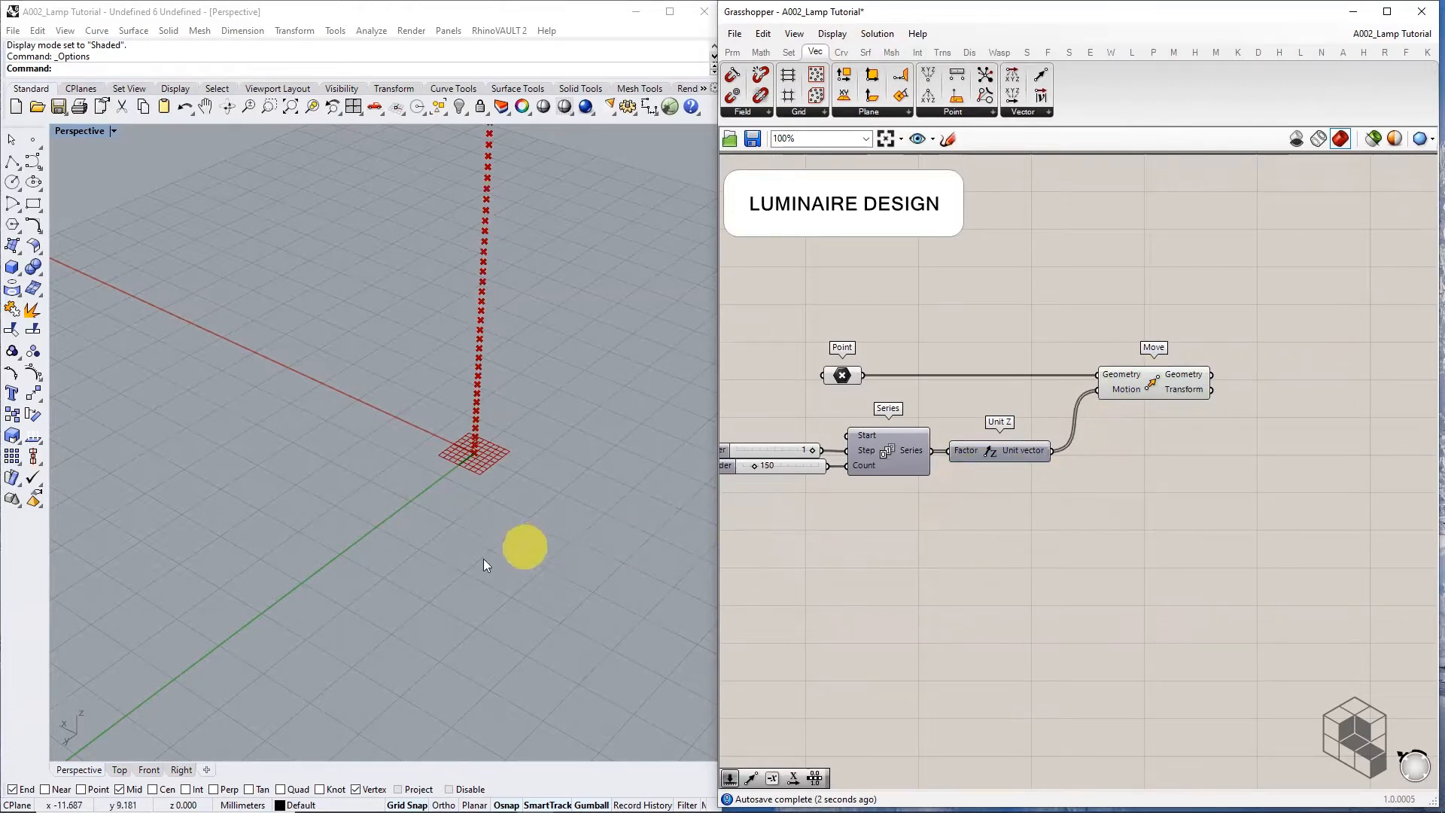
scroll(484, 559, down, 8)
scroll(441, 539, down, 6)
right_drag(503, 472, 403, 506)
scroll(453, 449, up, 3)
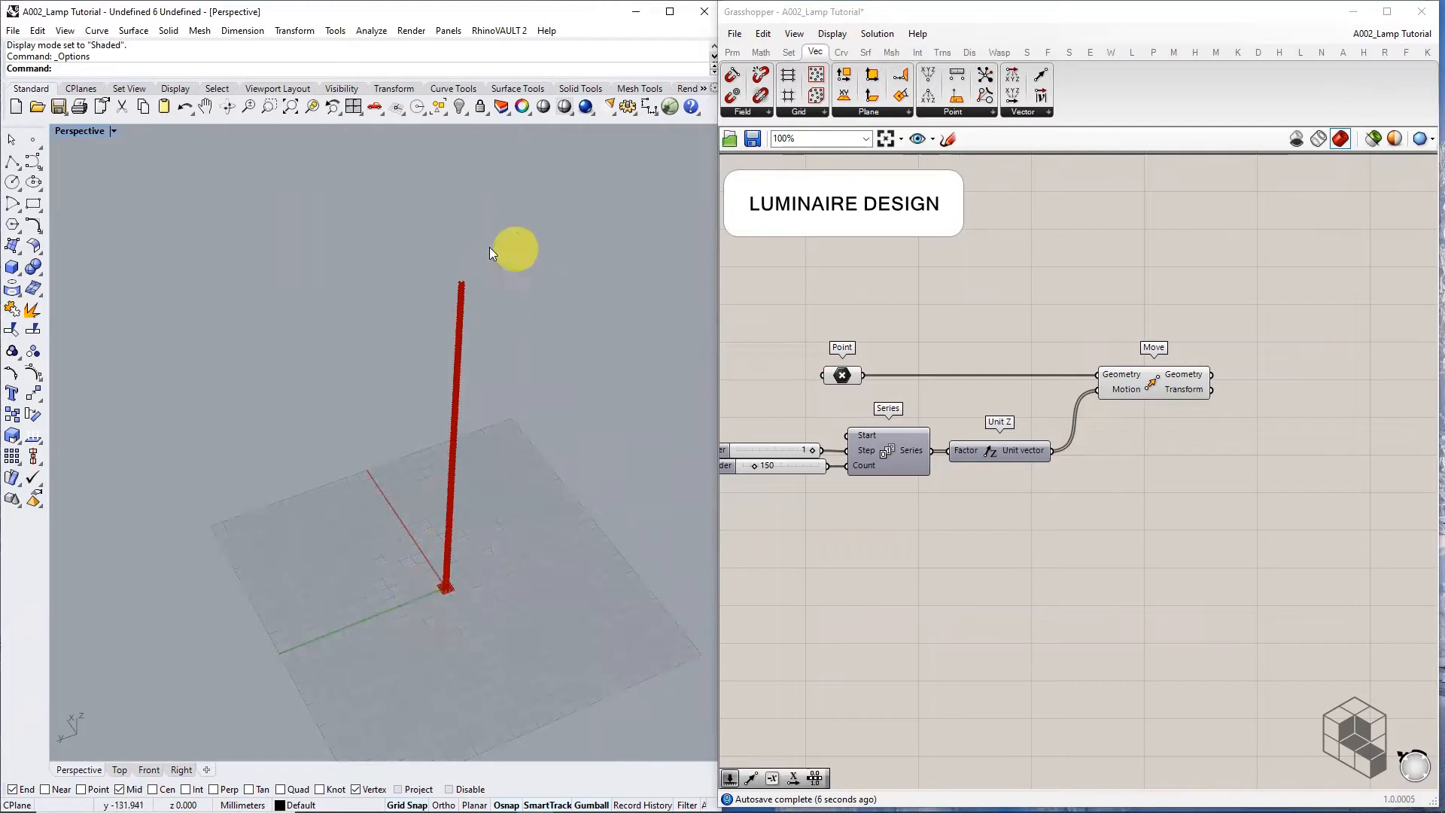
scroll(1253, 376, up, 4)
mouse_move(1116, 385)
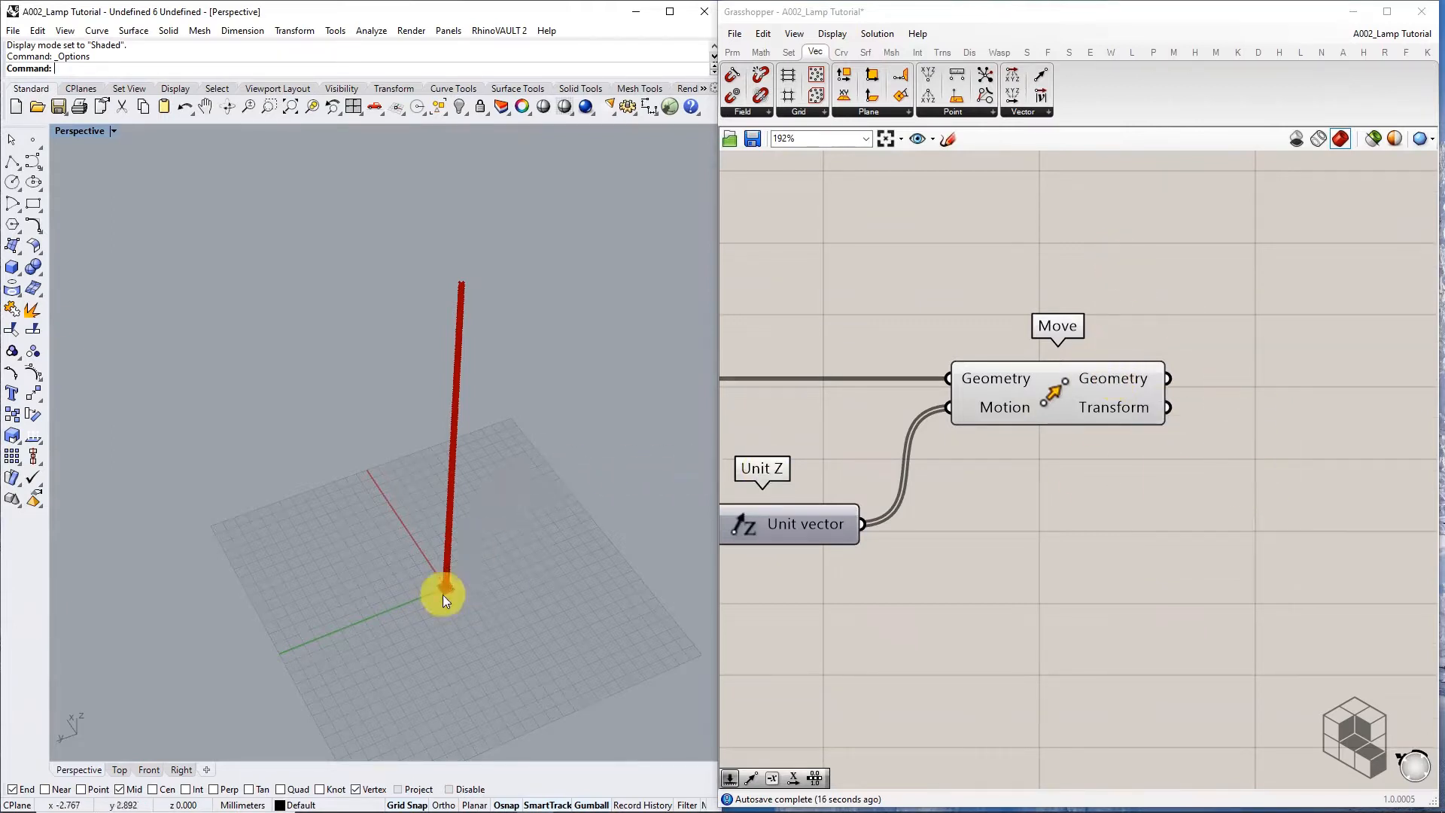
scroll(443, 595, up, 5)
scroll(447, 590, up, 2)
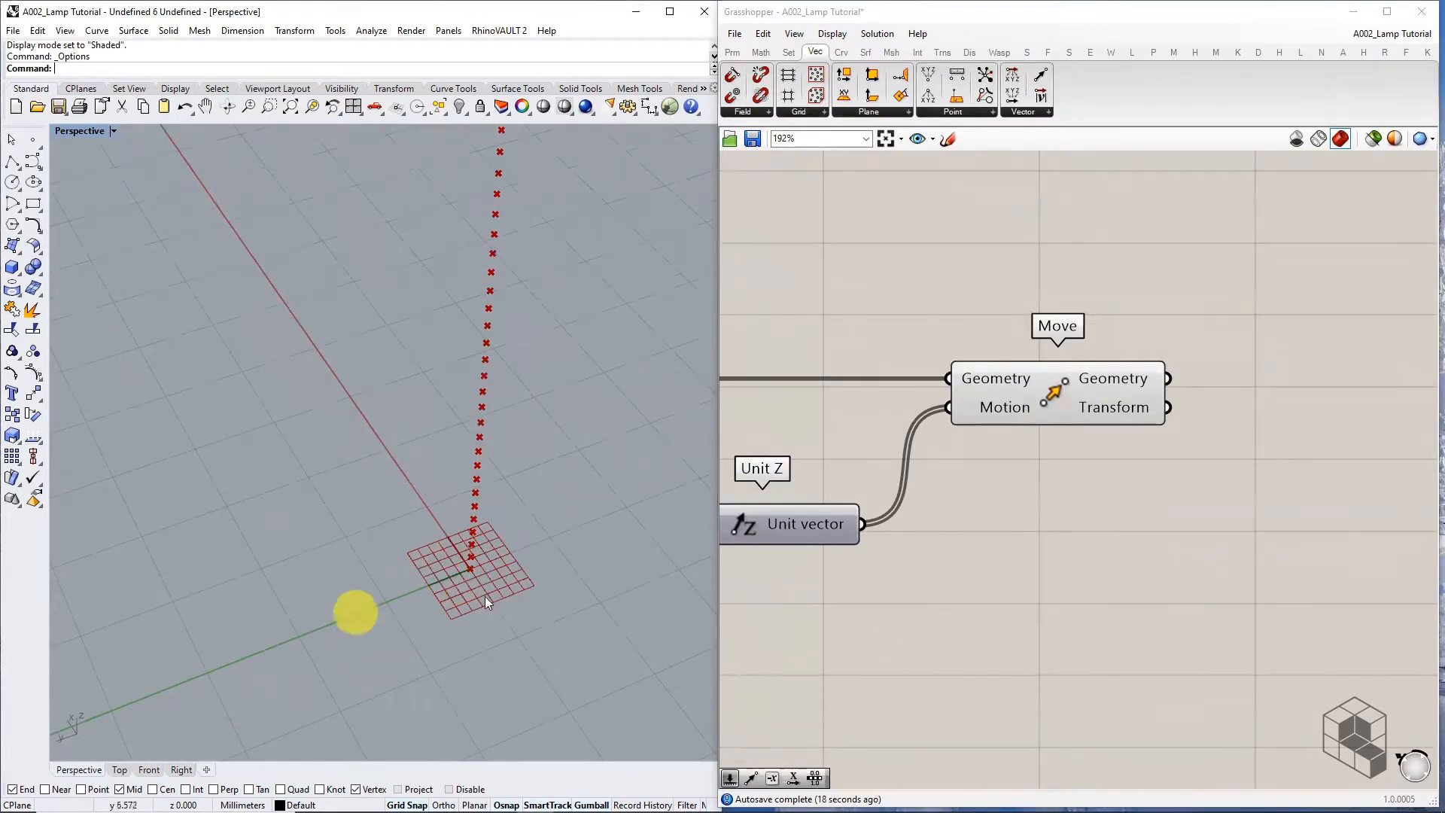
scroll(398, 543, down, 8)
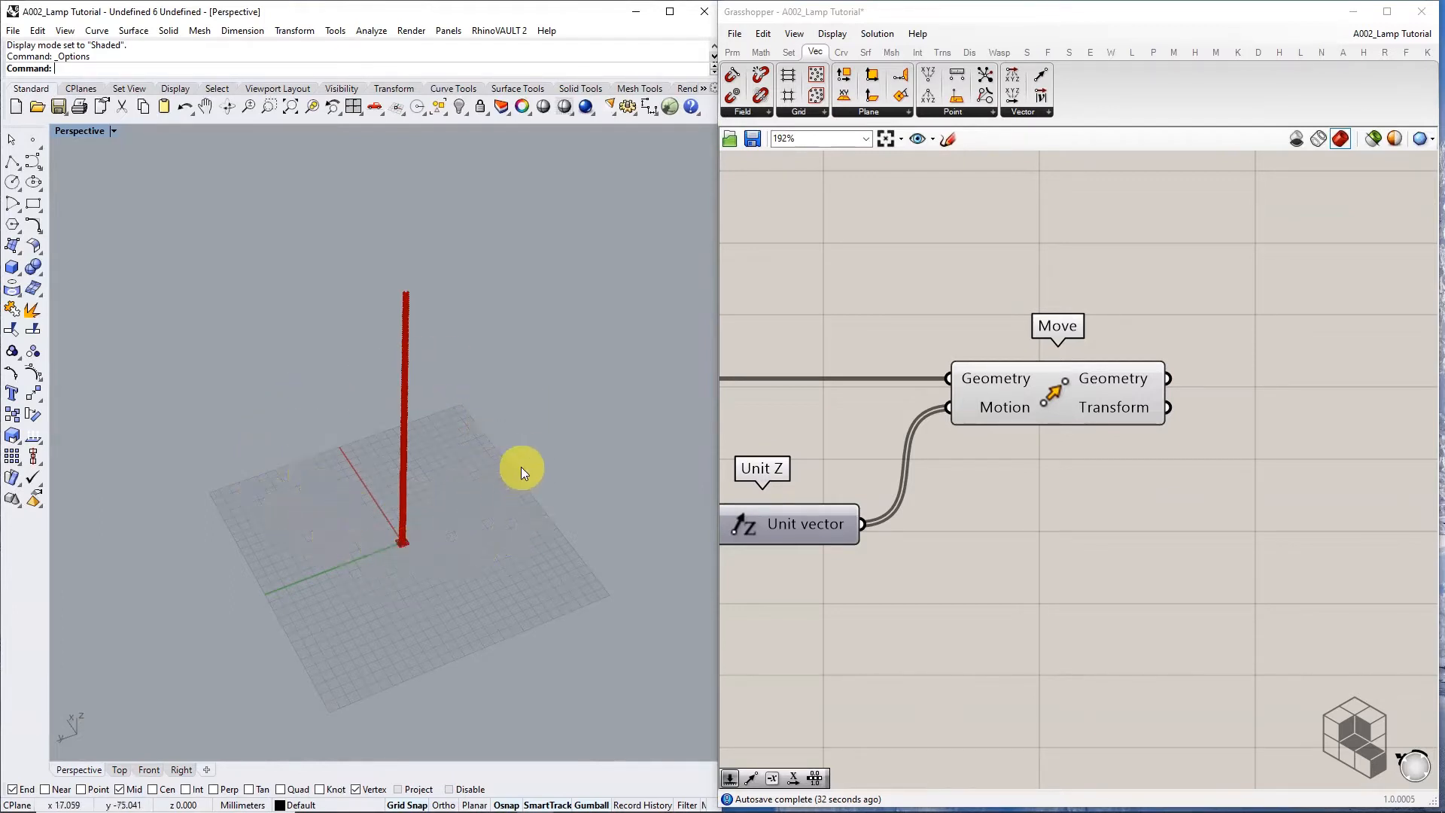
right_drag(1147, 506, 1042, 462)
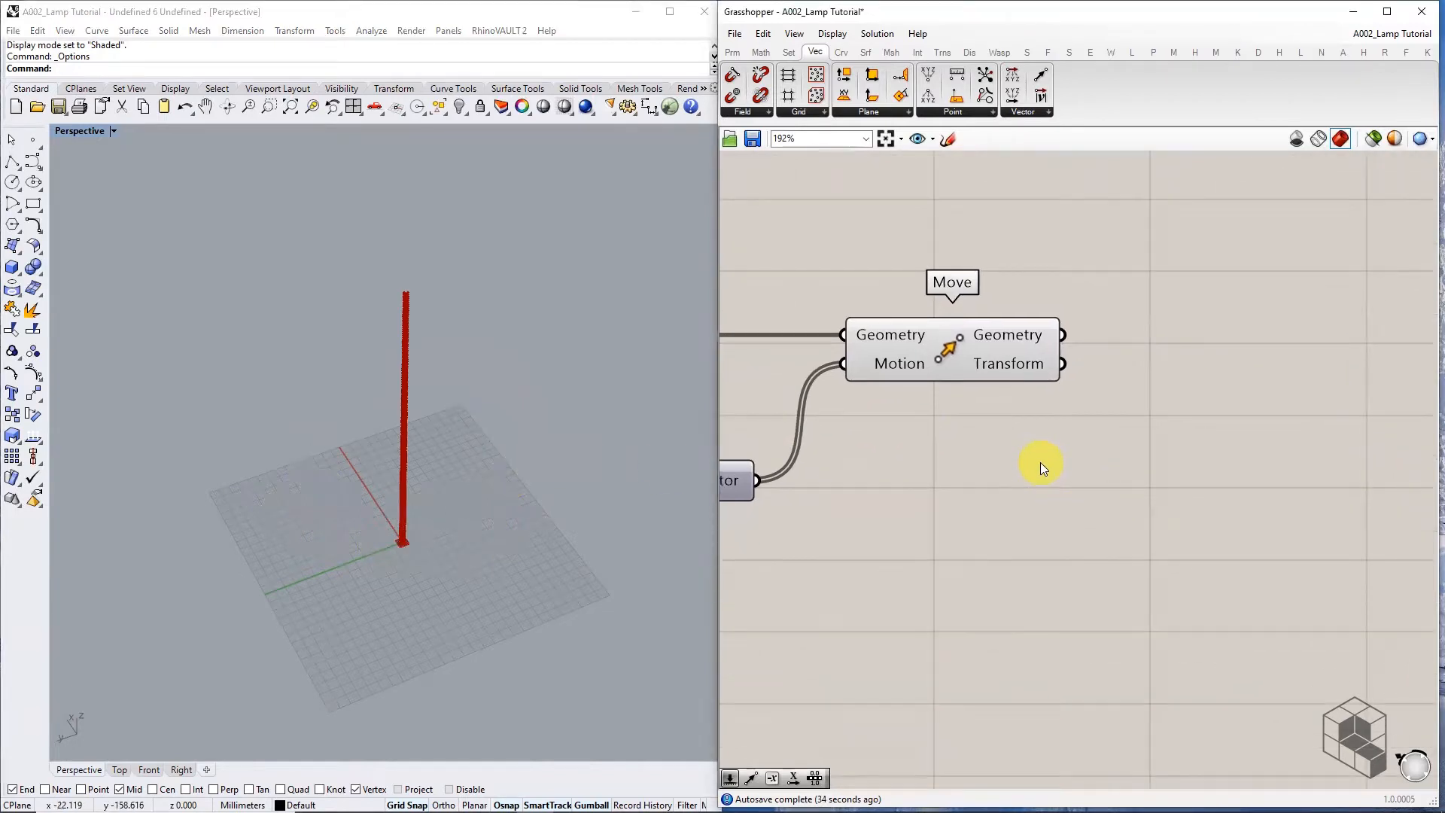
scroll(1141, 340, down, 5)
scroll(1135, 344, up, 3)
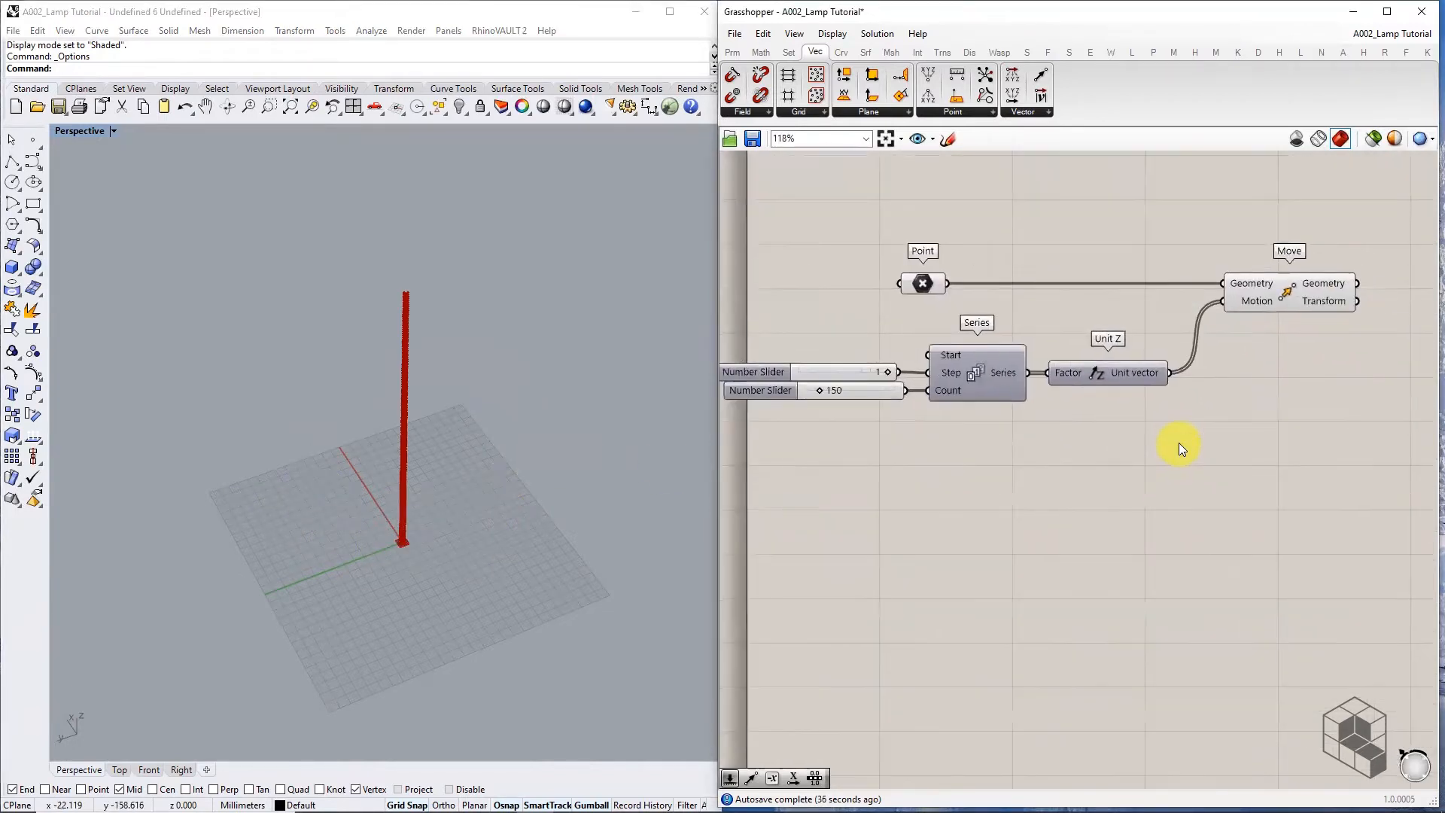
right_drag(1180, 443, 1079, 449)
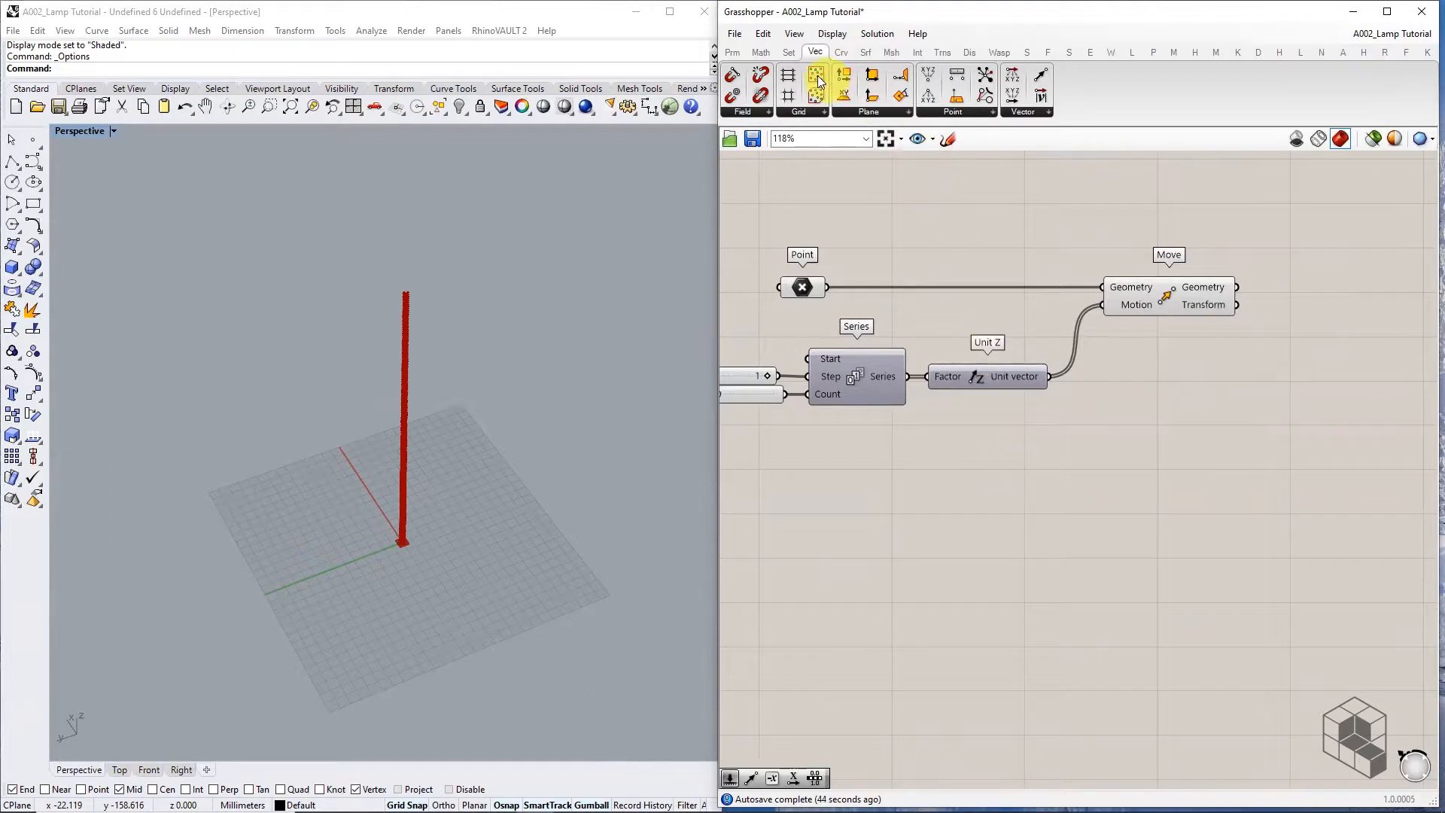
Pick Range from the Sequence list and place it below the Series component
click(791, 52)
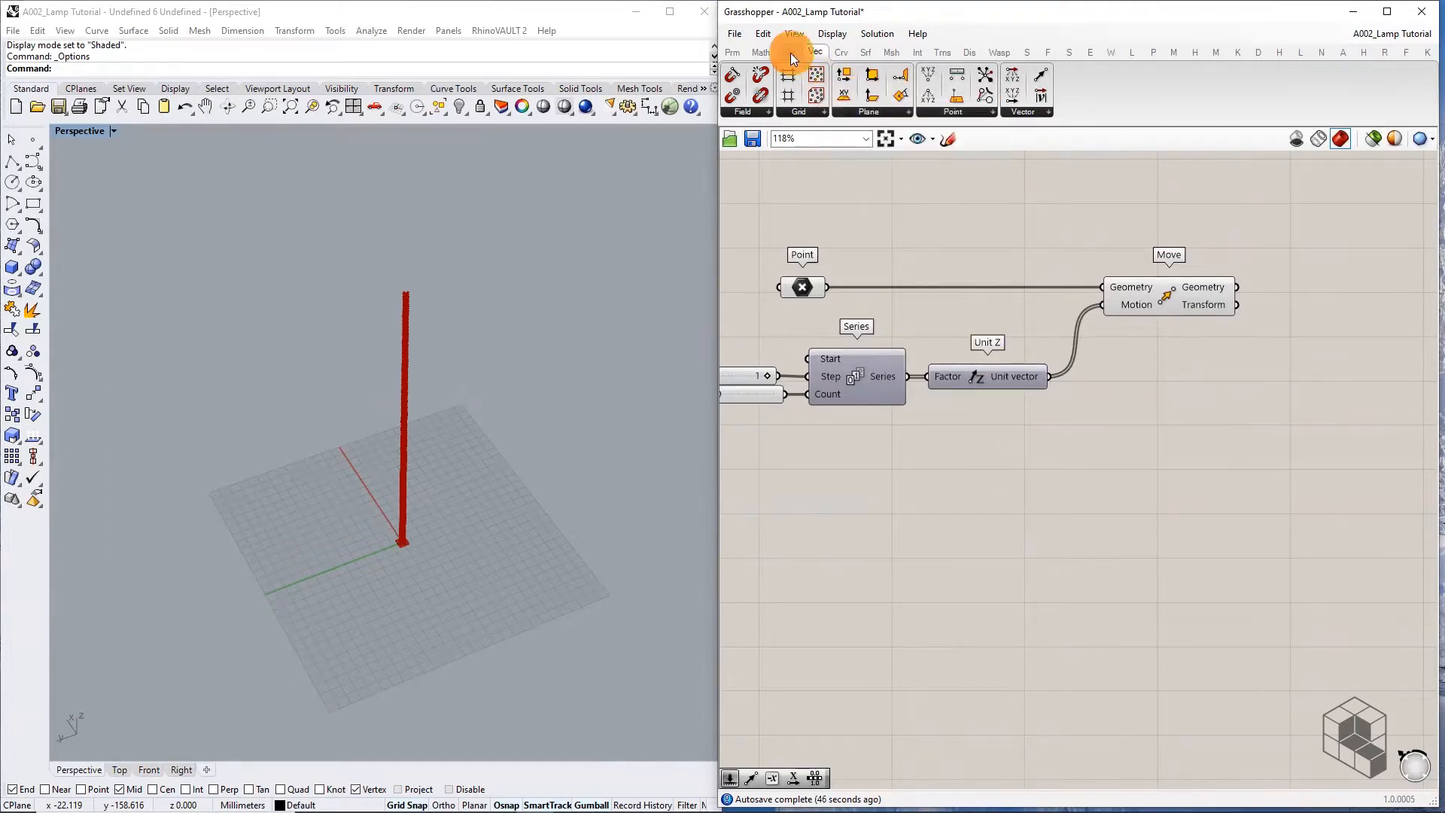
click(999, 112)
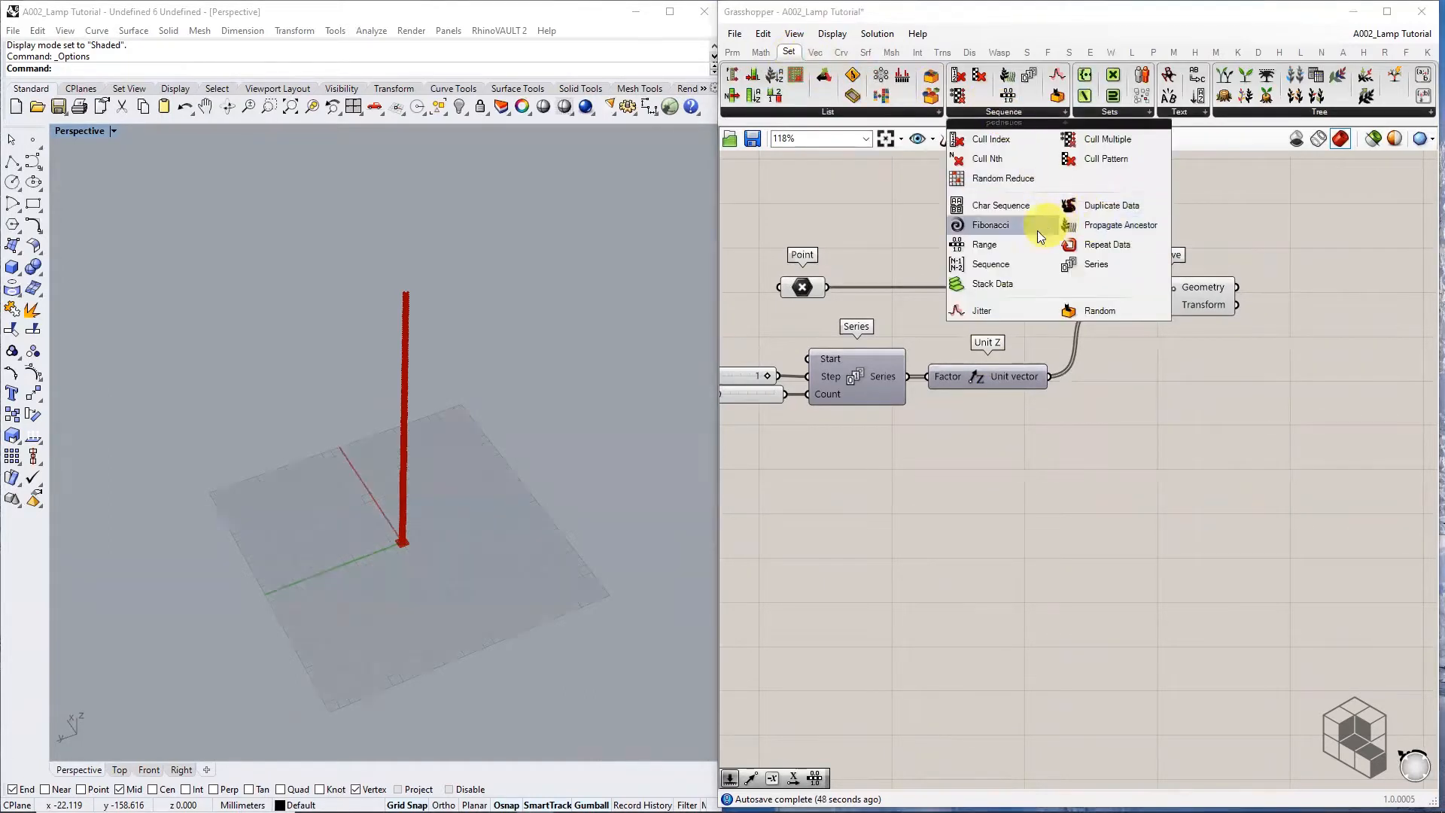
click(1019, 243)
click(1026, 516)
right_drag(963, 565, 1040, 539)
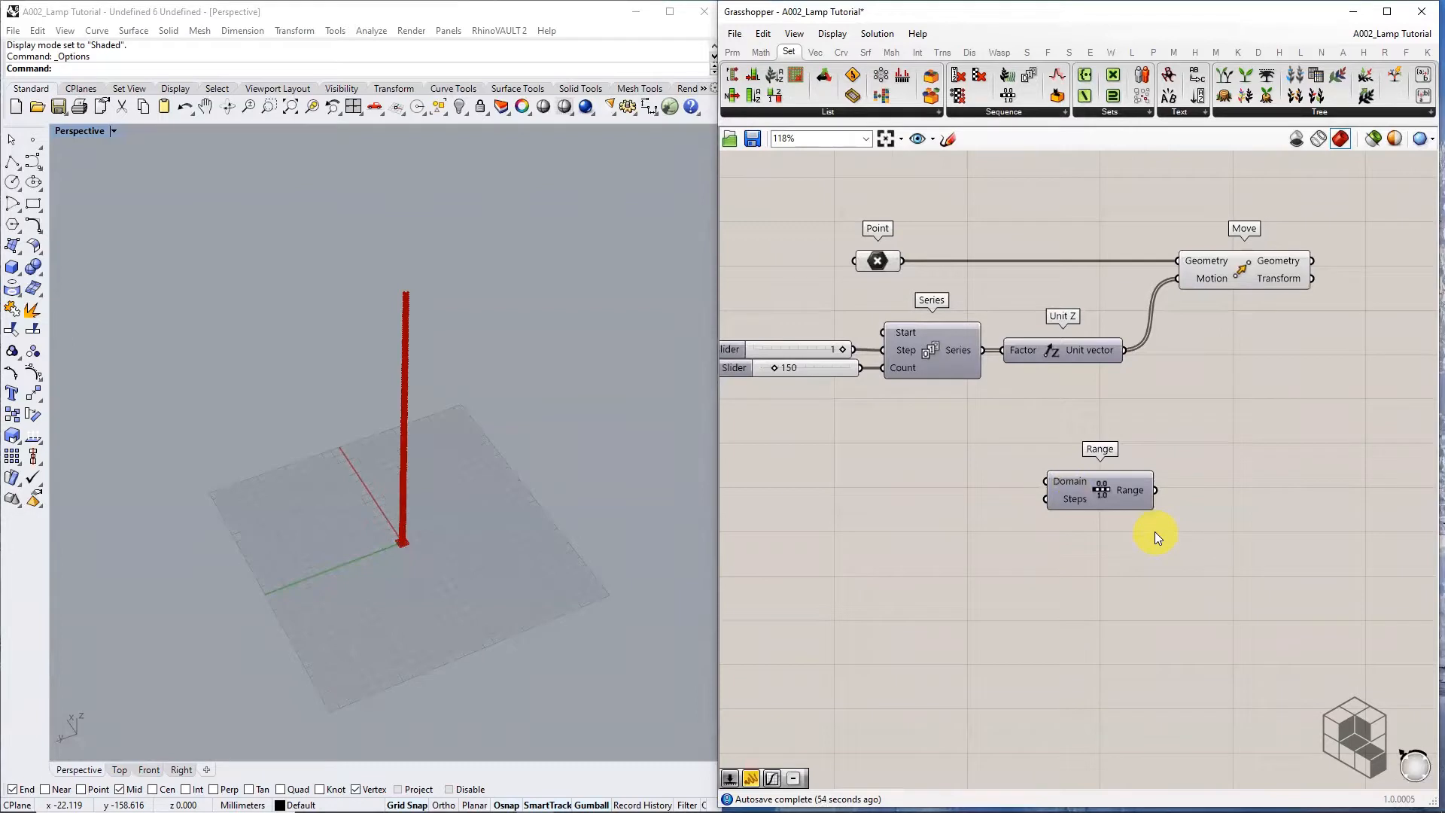
scroll(1069, 486, up, 3)
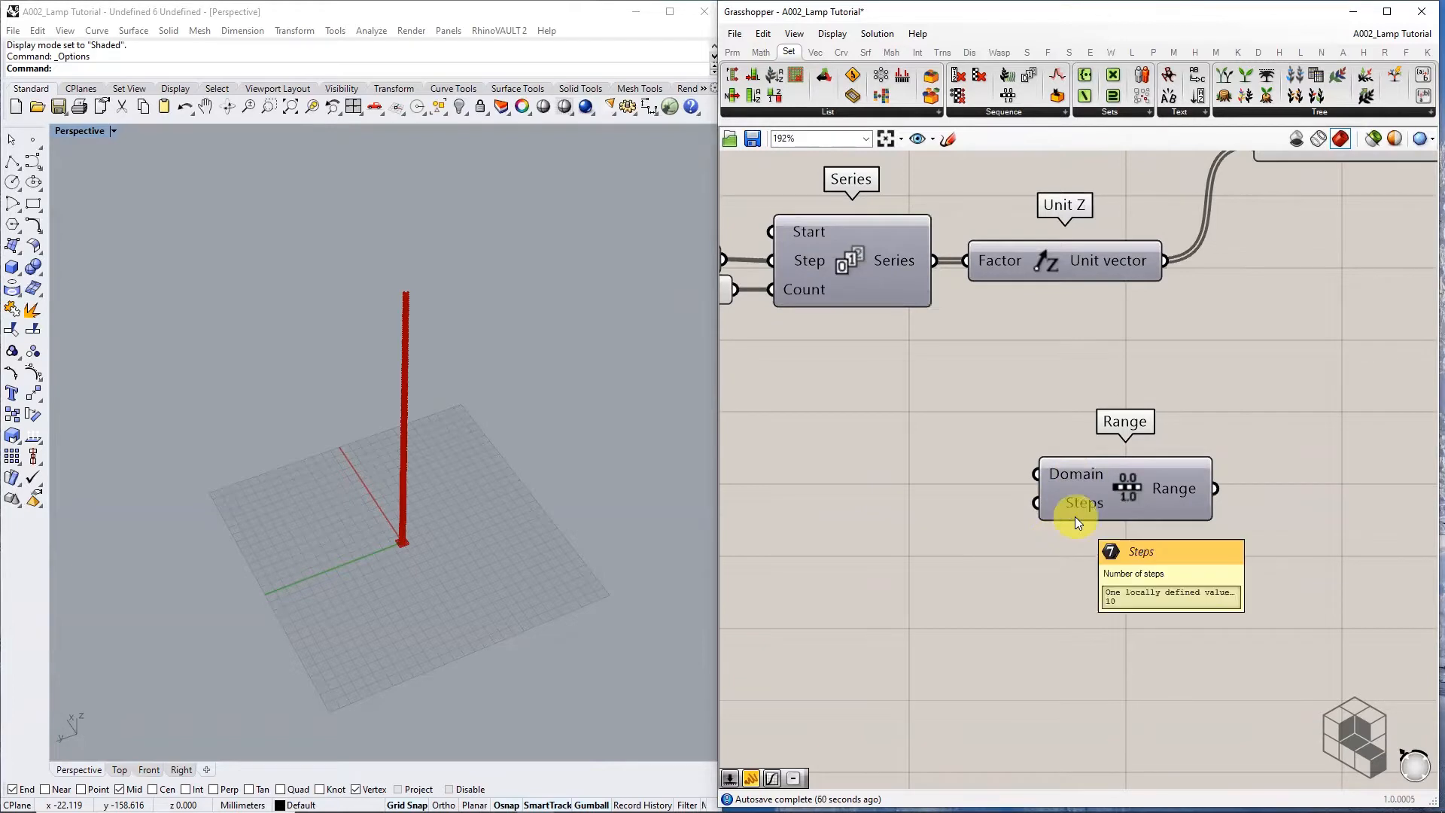
scroll(1075, 517, down, 3)
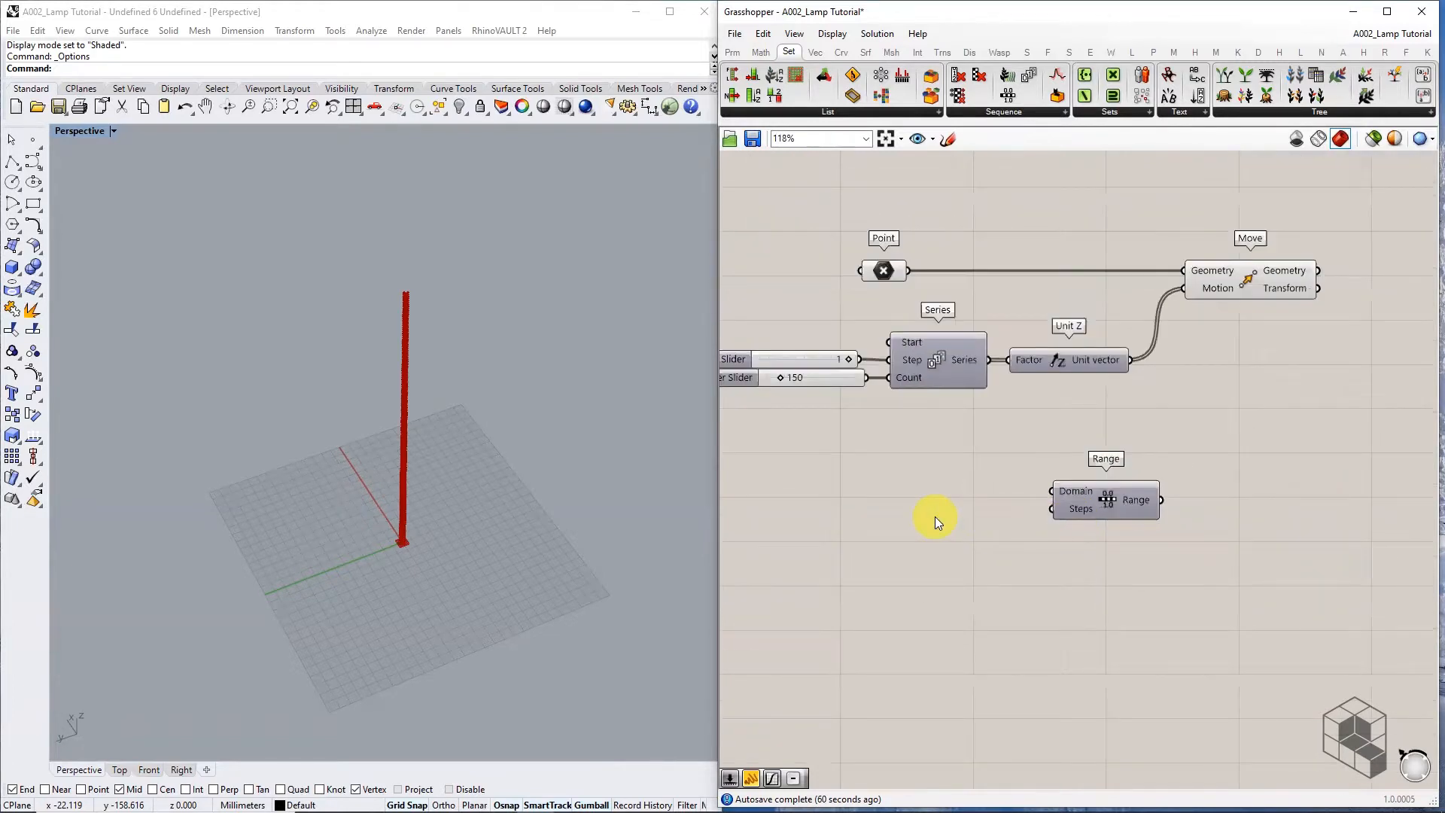
Add a Subtraction component via the '-' search beside Range
drag(868, 377, 1100, 507)
click(1048, 507)
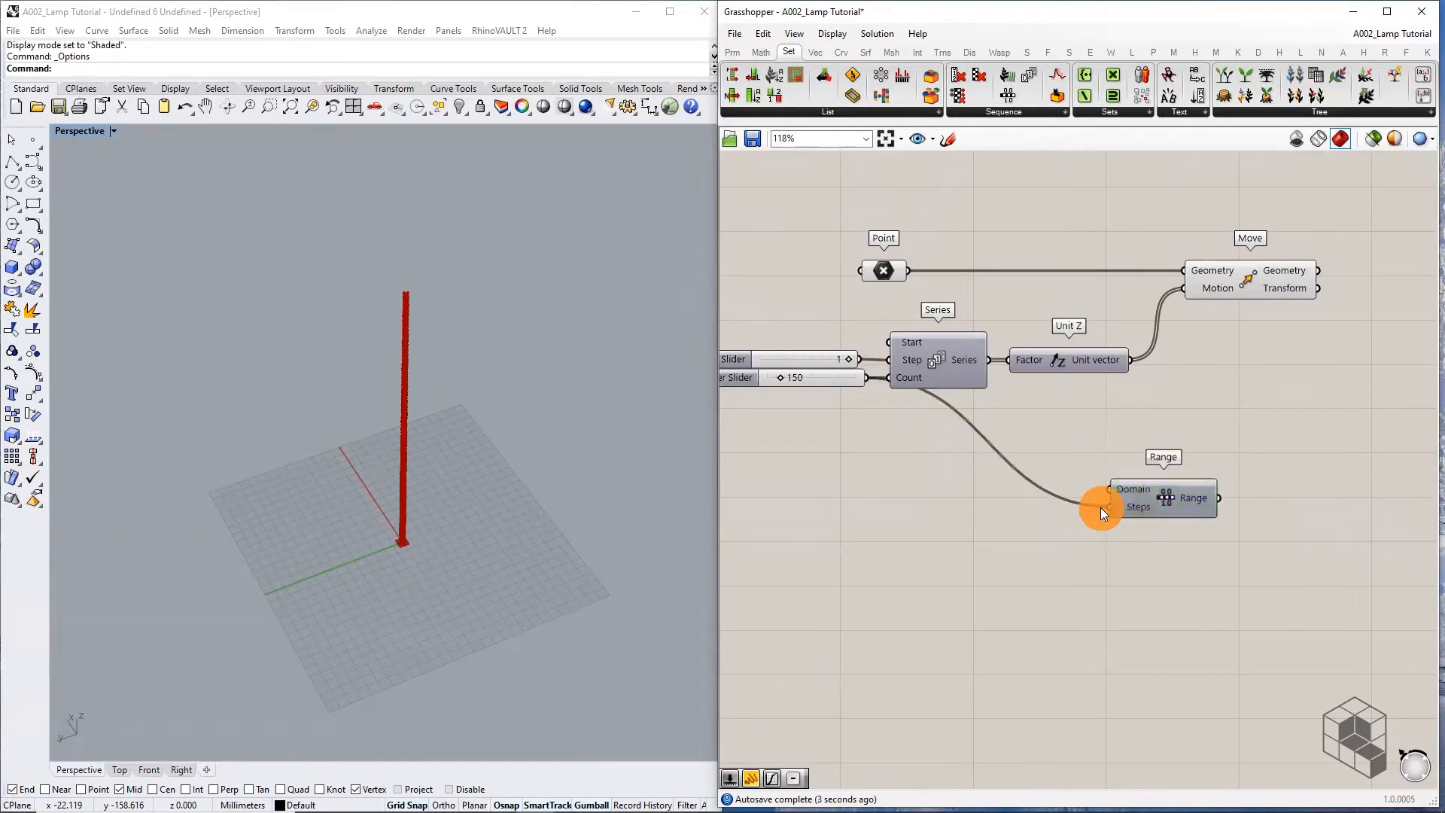
scroll(1013, 514, up, 3)
double_click(1013, 514)
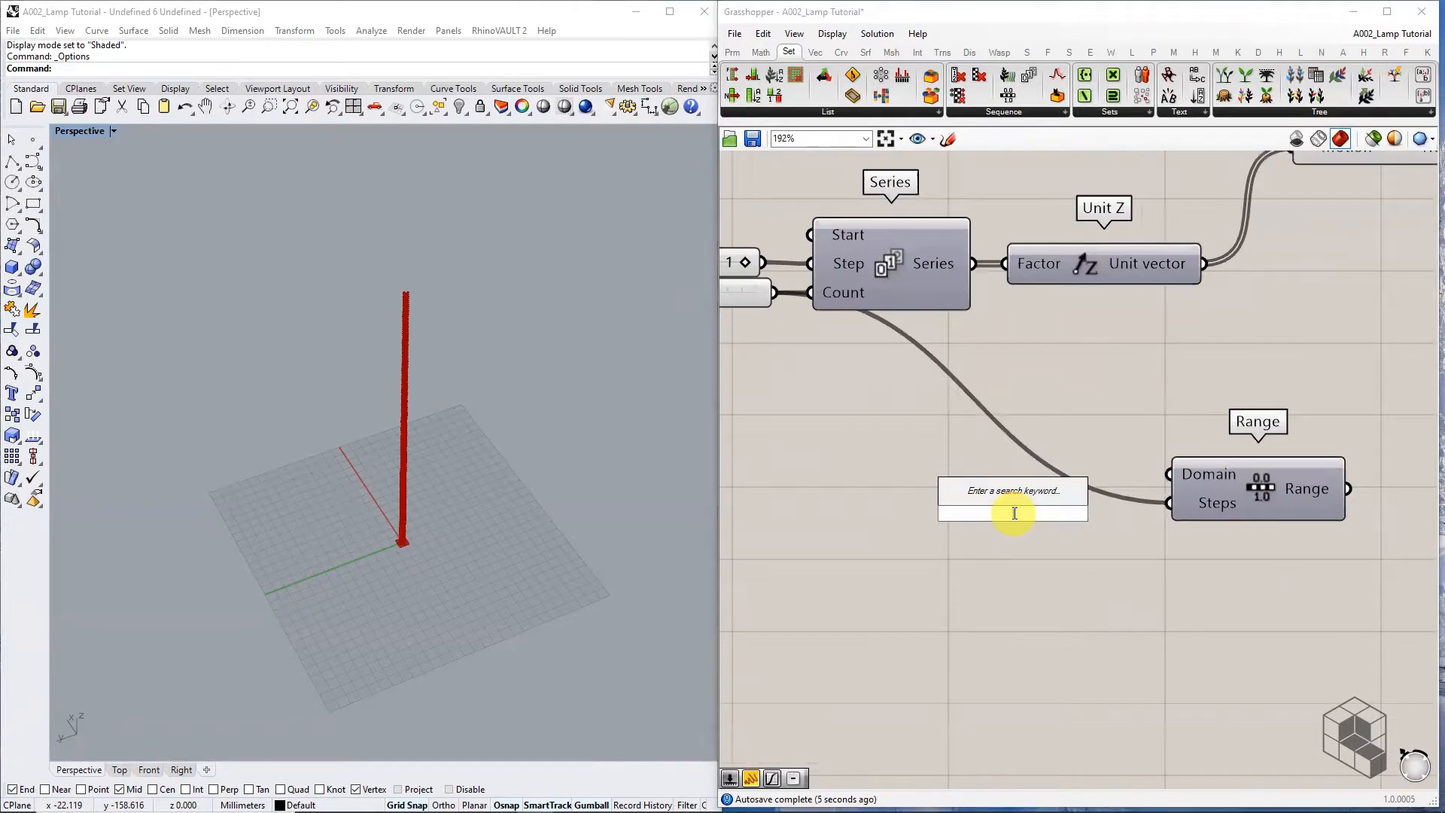
text(-)
key(Return)
drag(766, 293, 762, 368)
scroll(866, 382, down, 2)
right_drag(912, 387, 1048, 411)
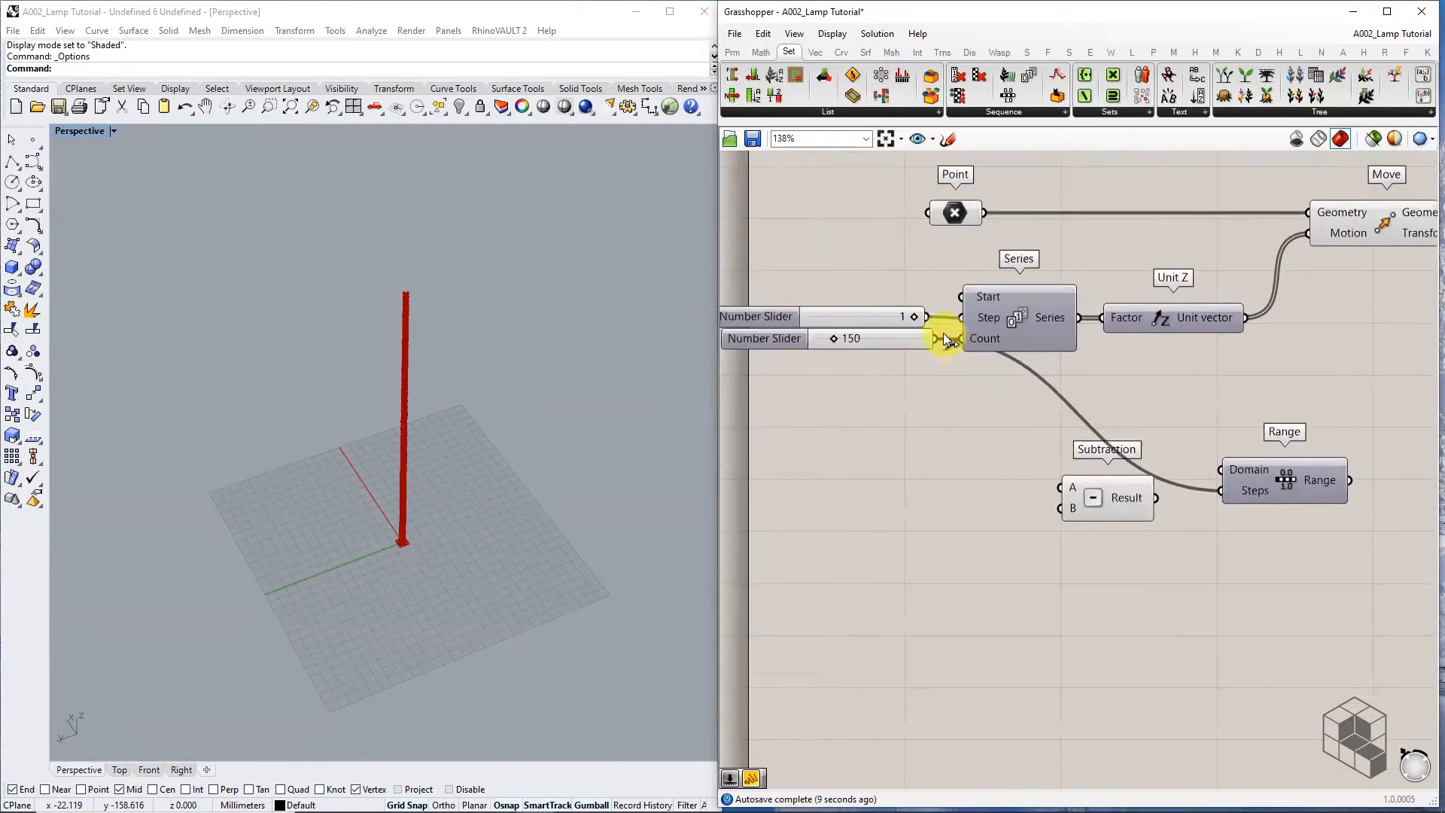
Wire the 150 Count slider to A and a 1 slider to B, feeding the result into Range Steps
drag(938, 335, 1063, 488)
double_click(938, 513)
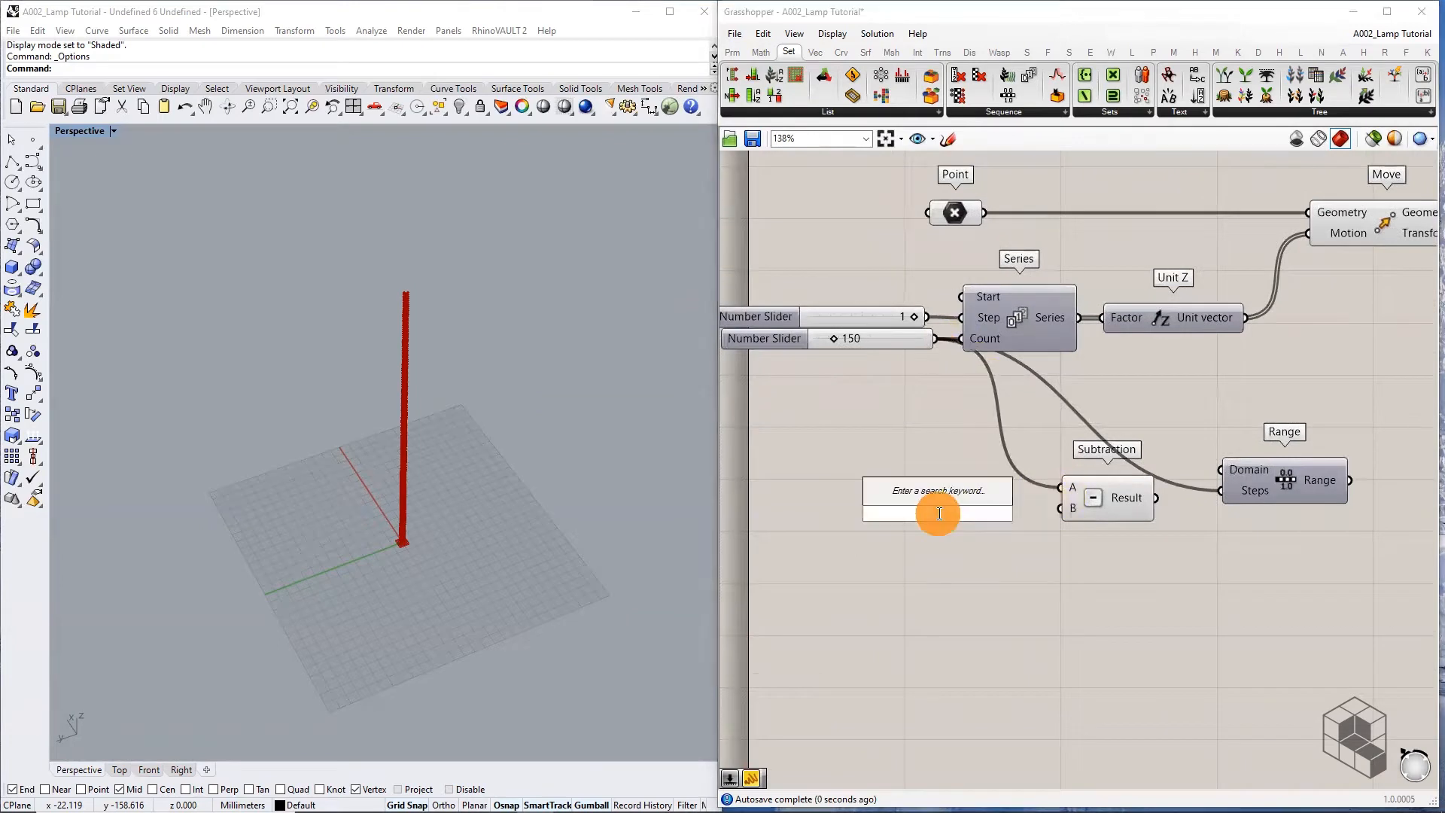
key(Return)
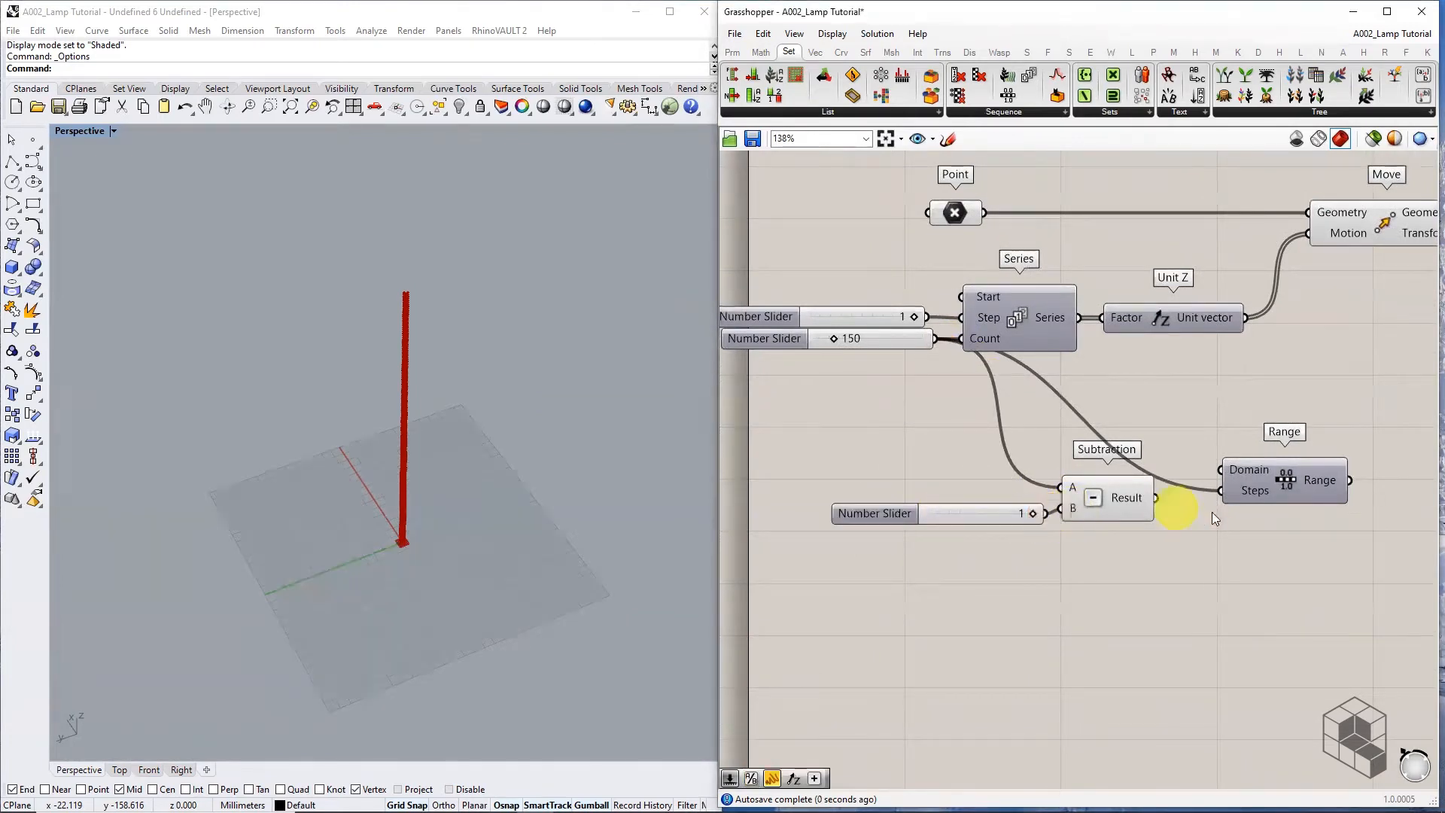
right_drag(1212, 512, 1041, 509)
drag(1091, 500, 1144, 506)
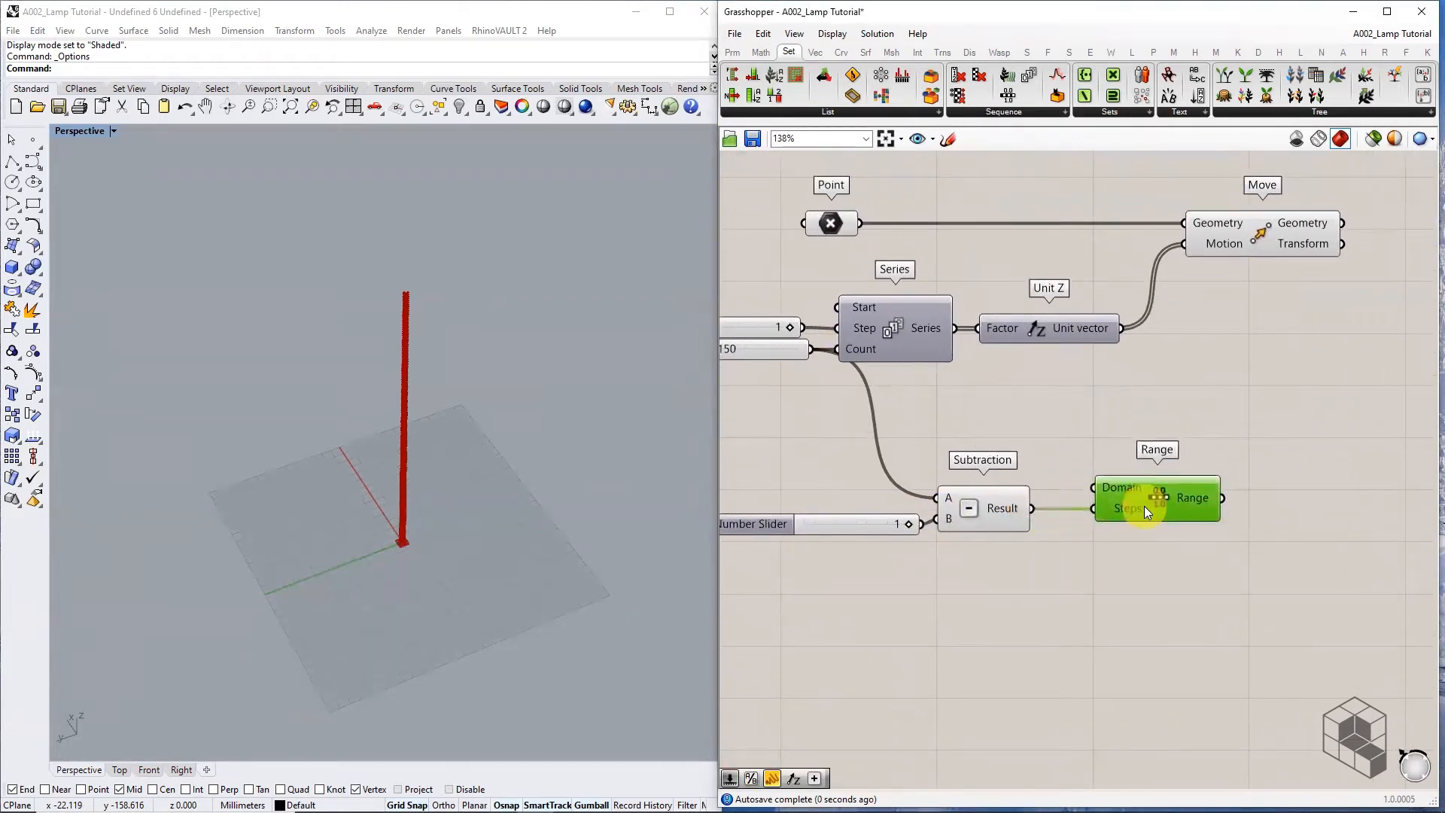
mouse_move(1133, 511)
mouse_move(1204, 504)
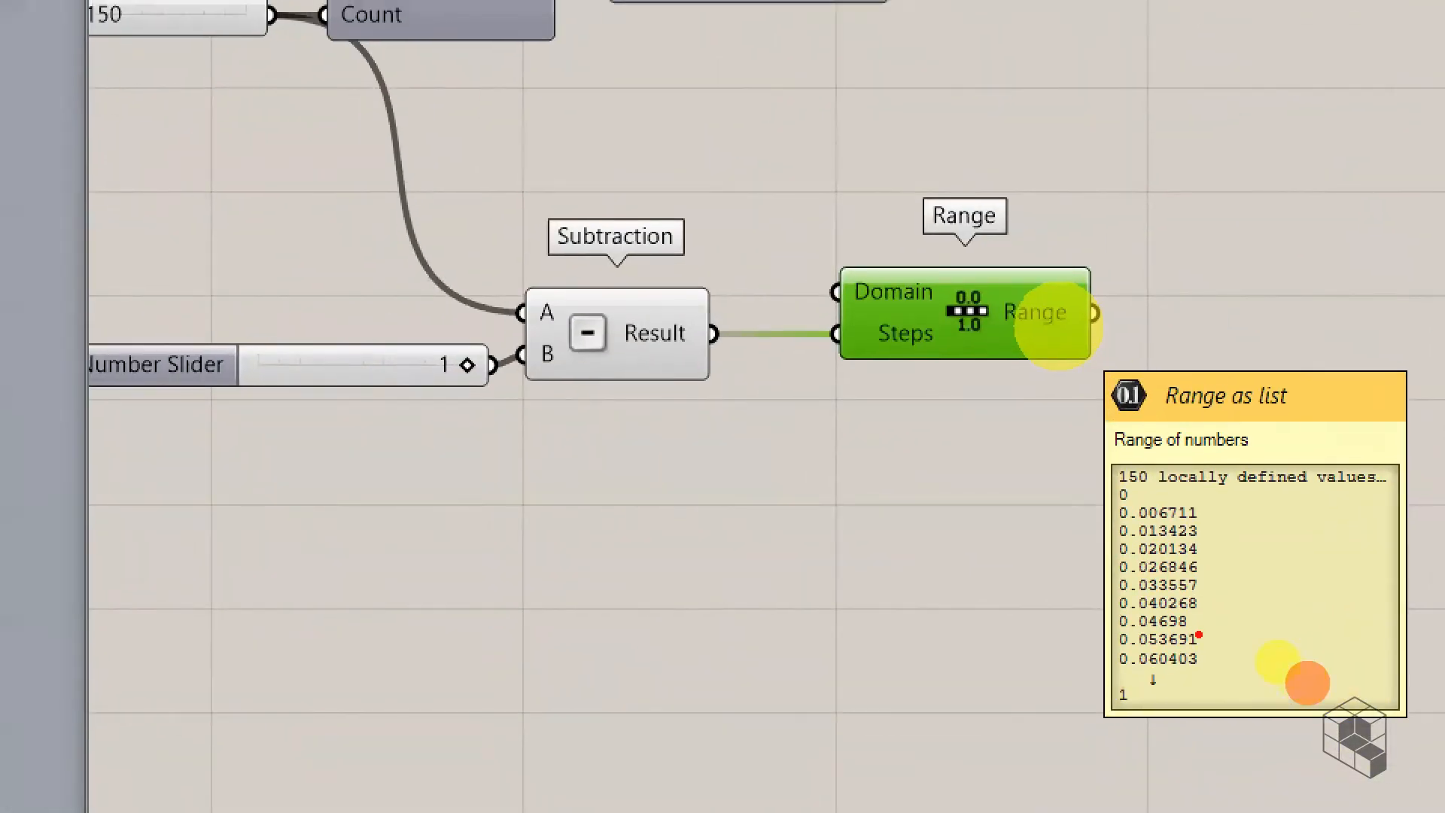
drag(1119, 503, 1140, 503)
drag(1111, 714, 1149, 712)
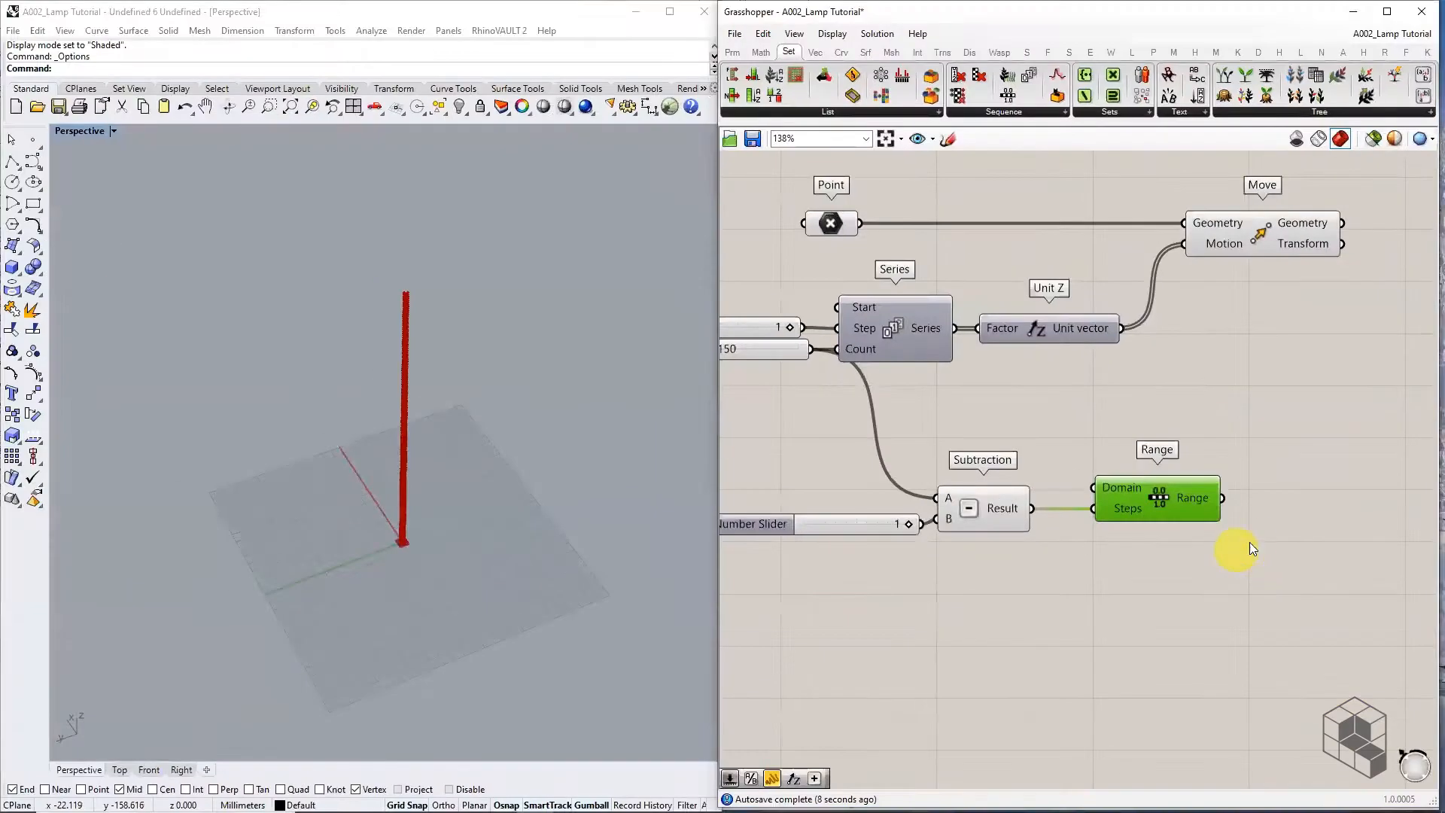
right_drag(1250, 542, 1078, 570)
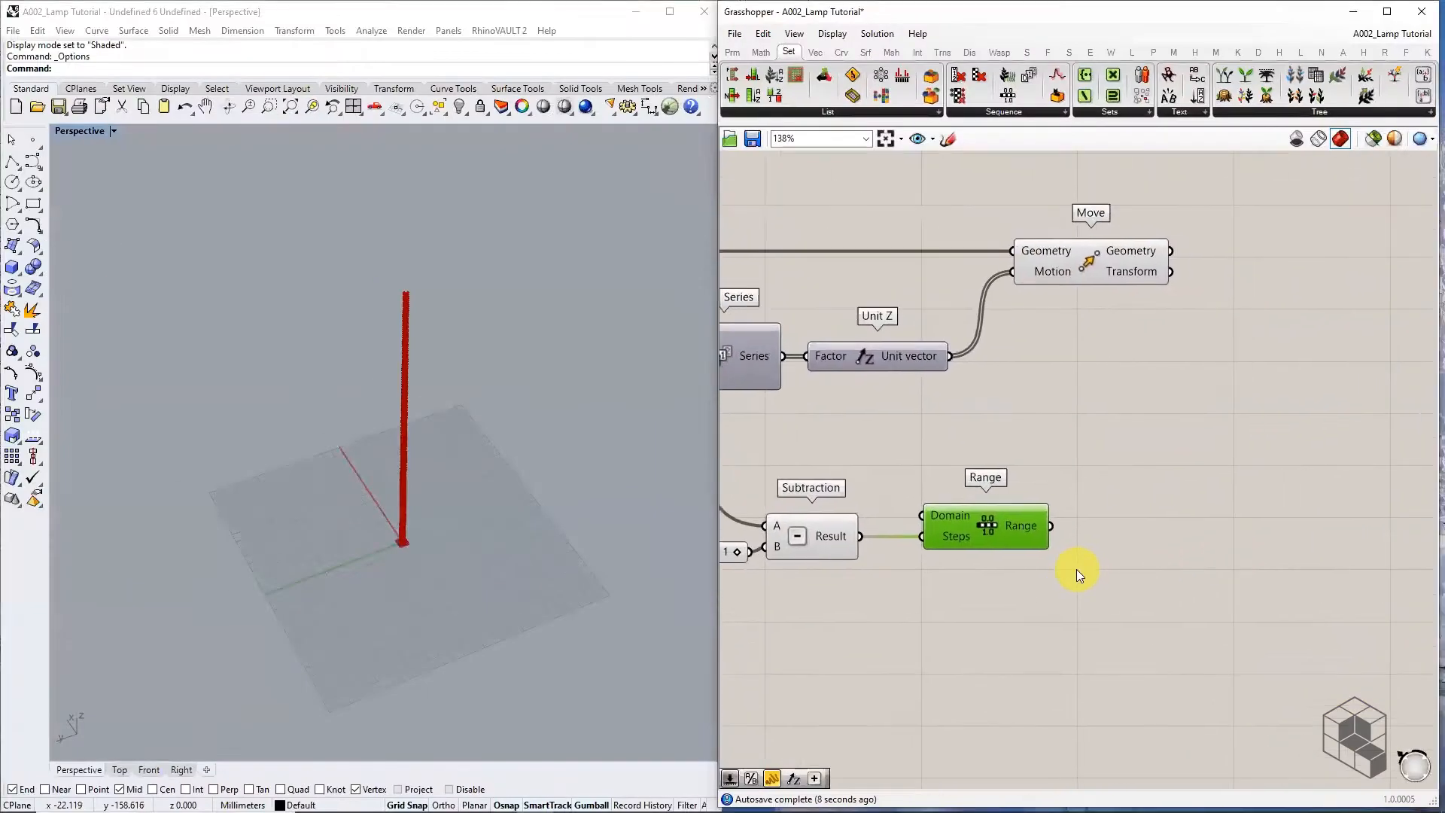
drag(1011, 541, 996, 529)
mouse_move(997, 528)
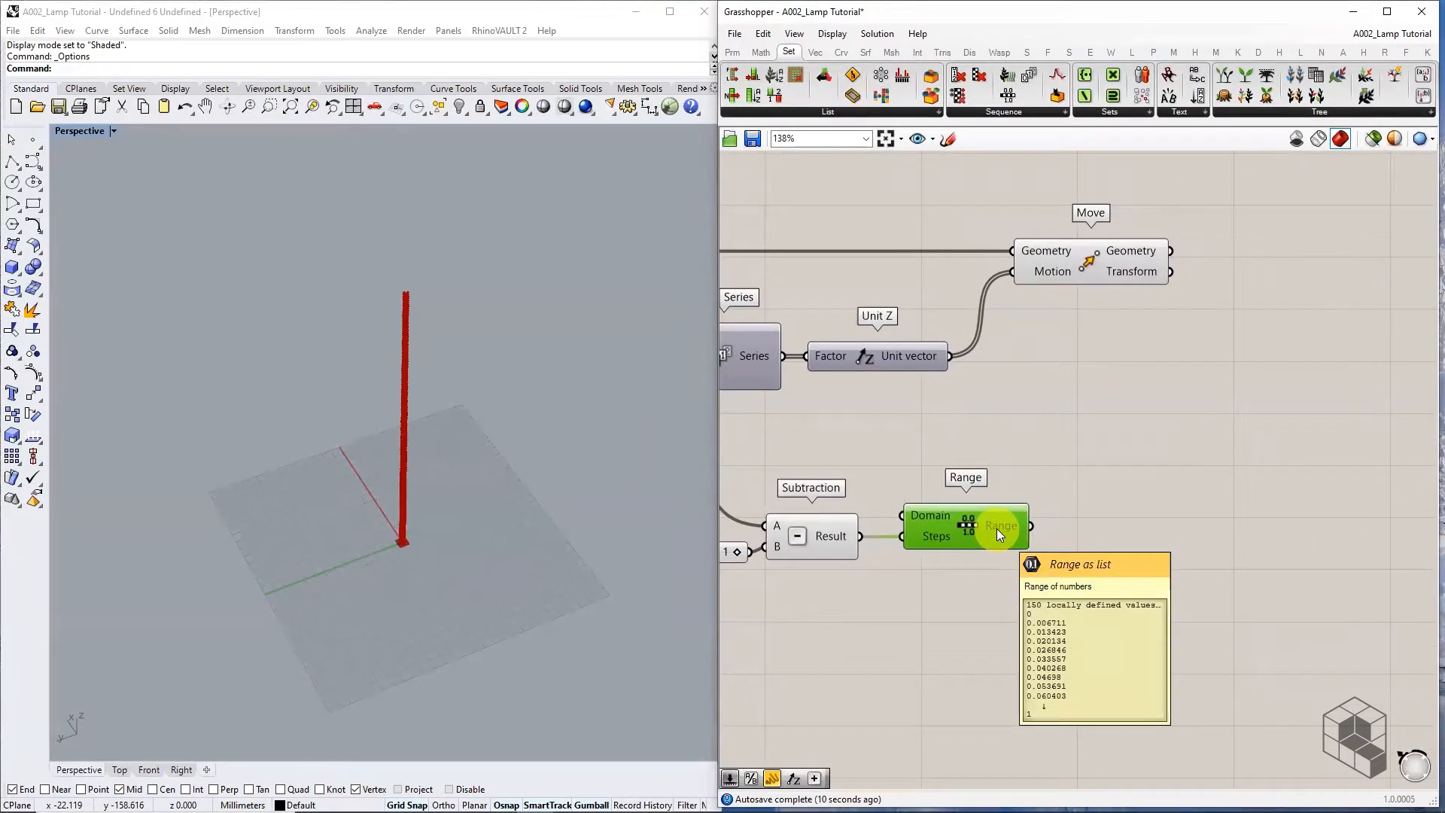
Add a Pi component and multiply the Range values by Pi
double_click(1154, 536)
text(pi)
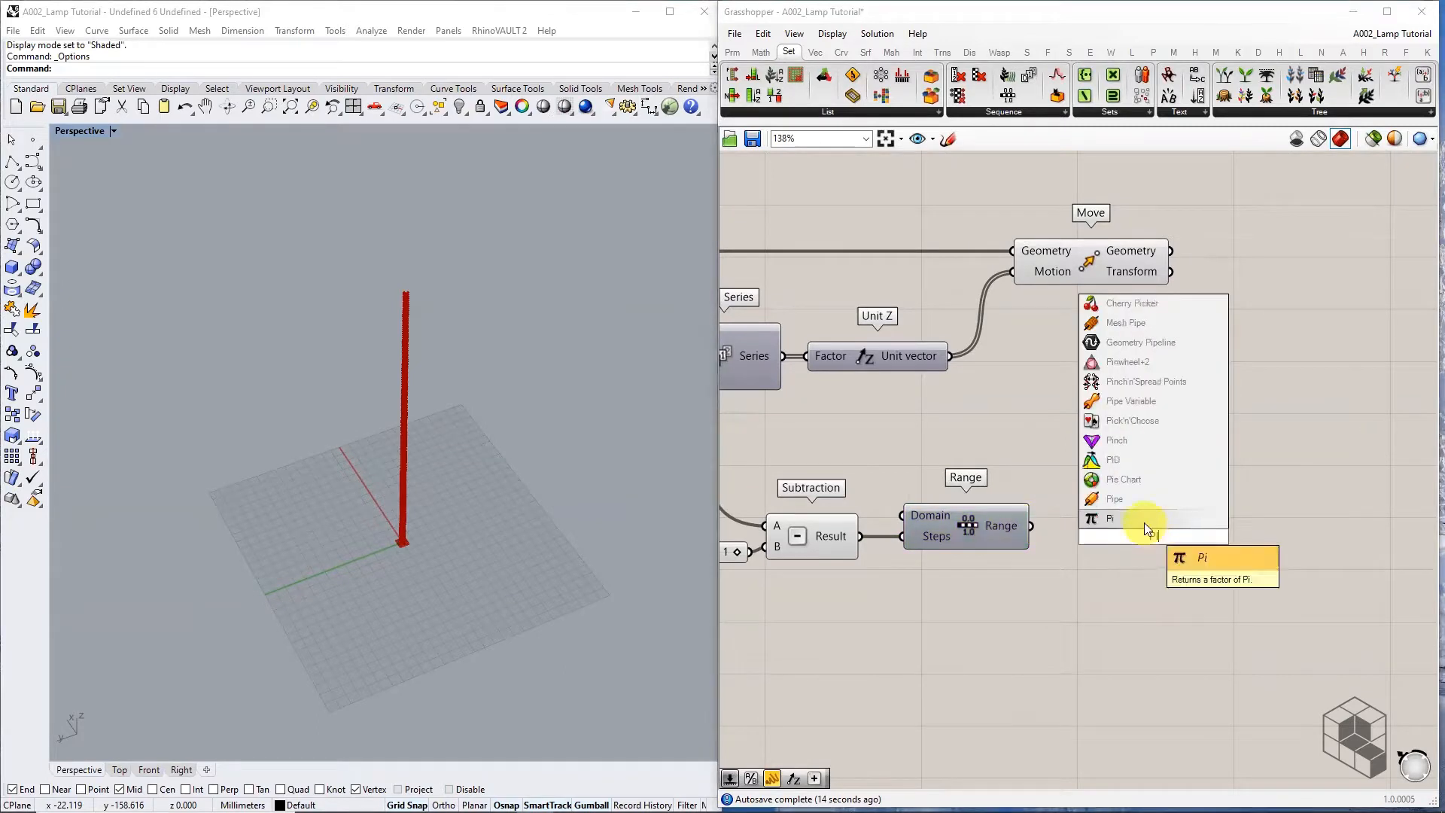
click(1144, 521)
drag(1031, 526, 1092, 536)
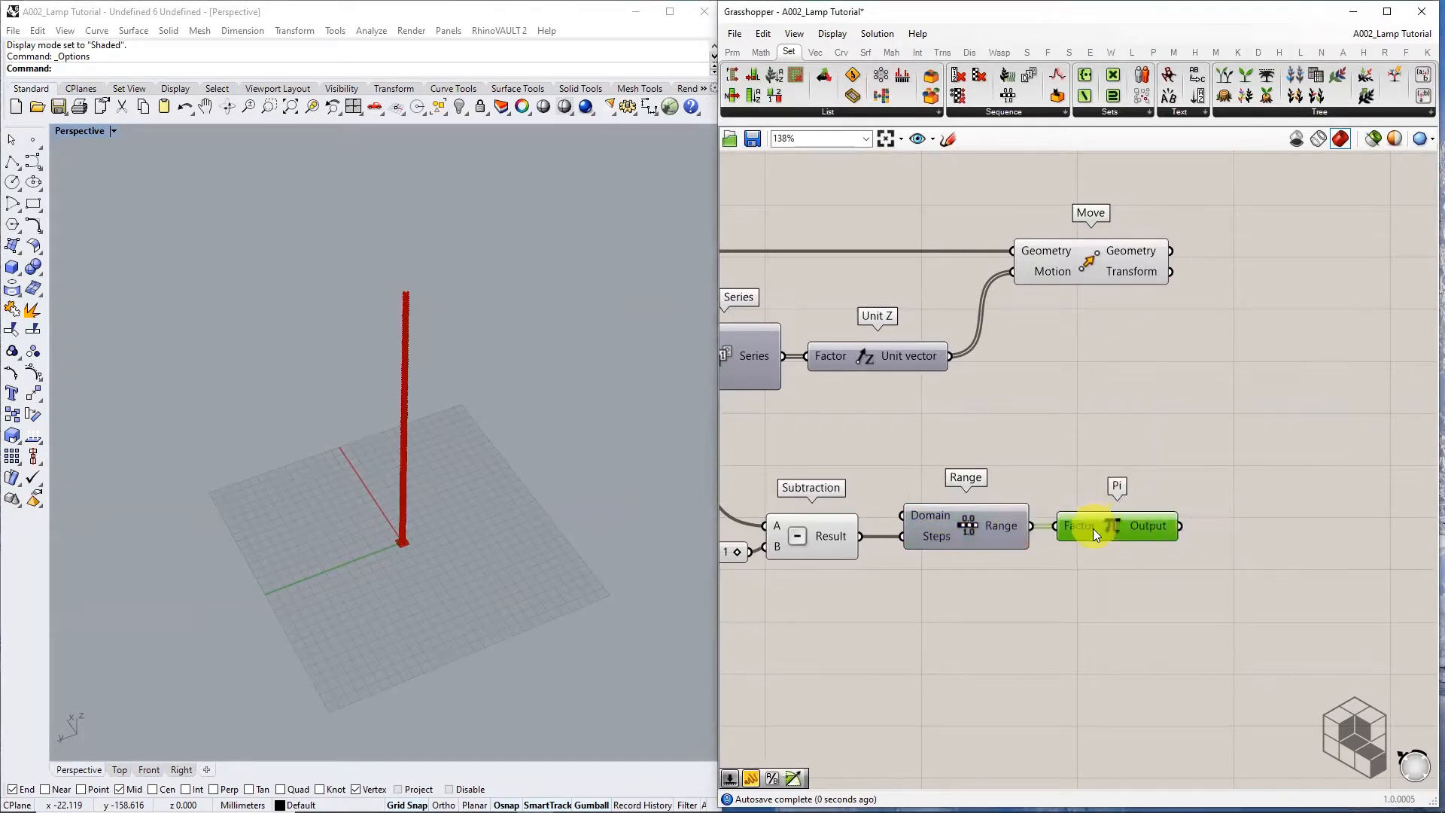
right_drag(1181, 542, 1003, 523)
mouse_move(1003, 523)
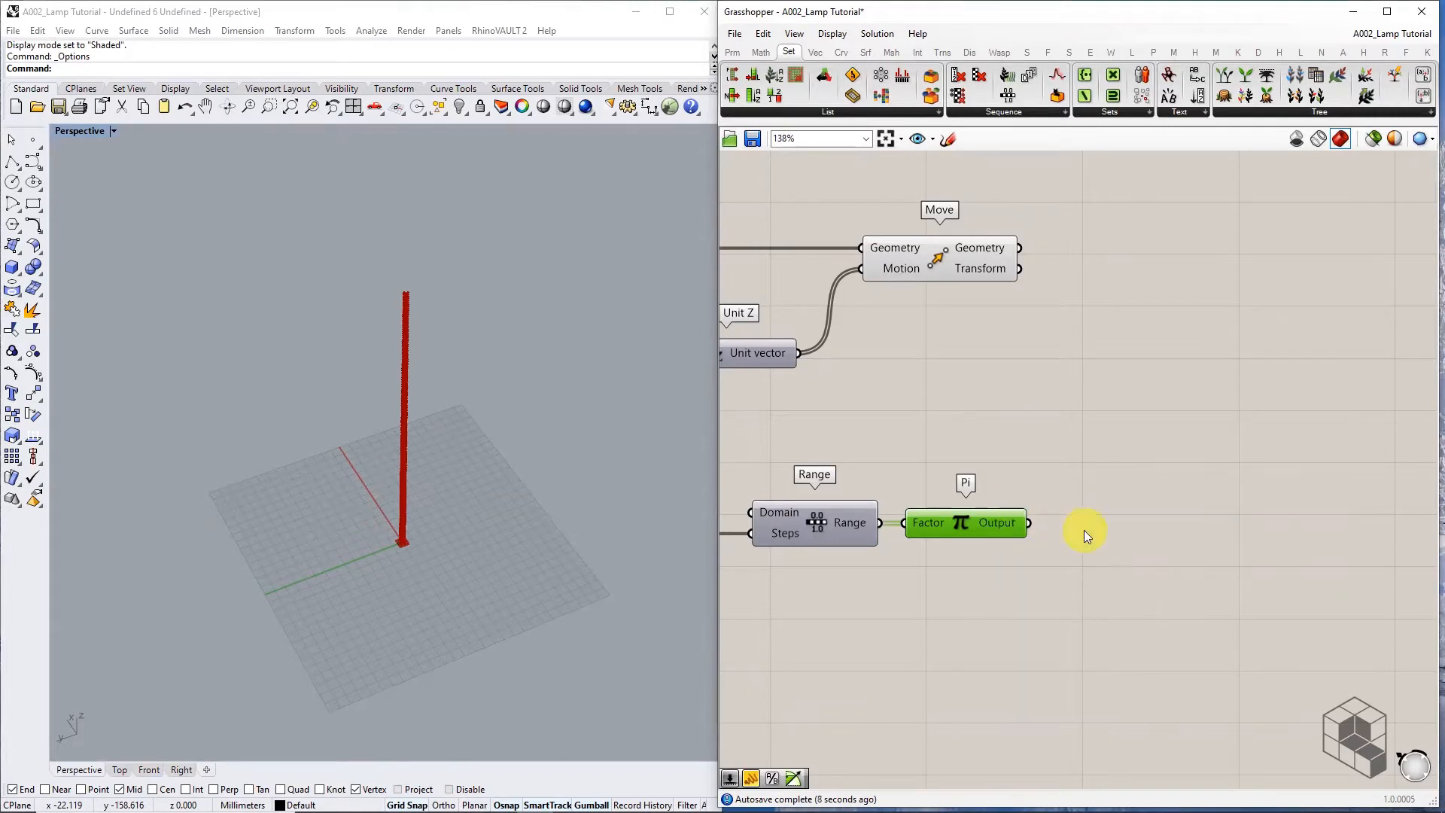
Add a Sine component from Trig and connect Pi's output into its Value input
click(761, 52)
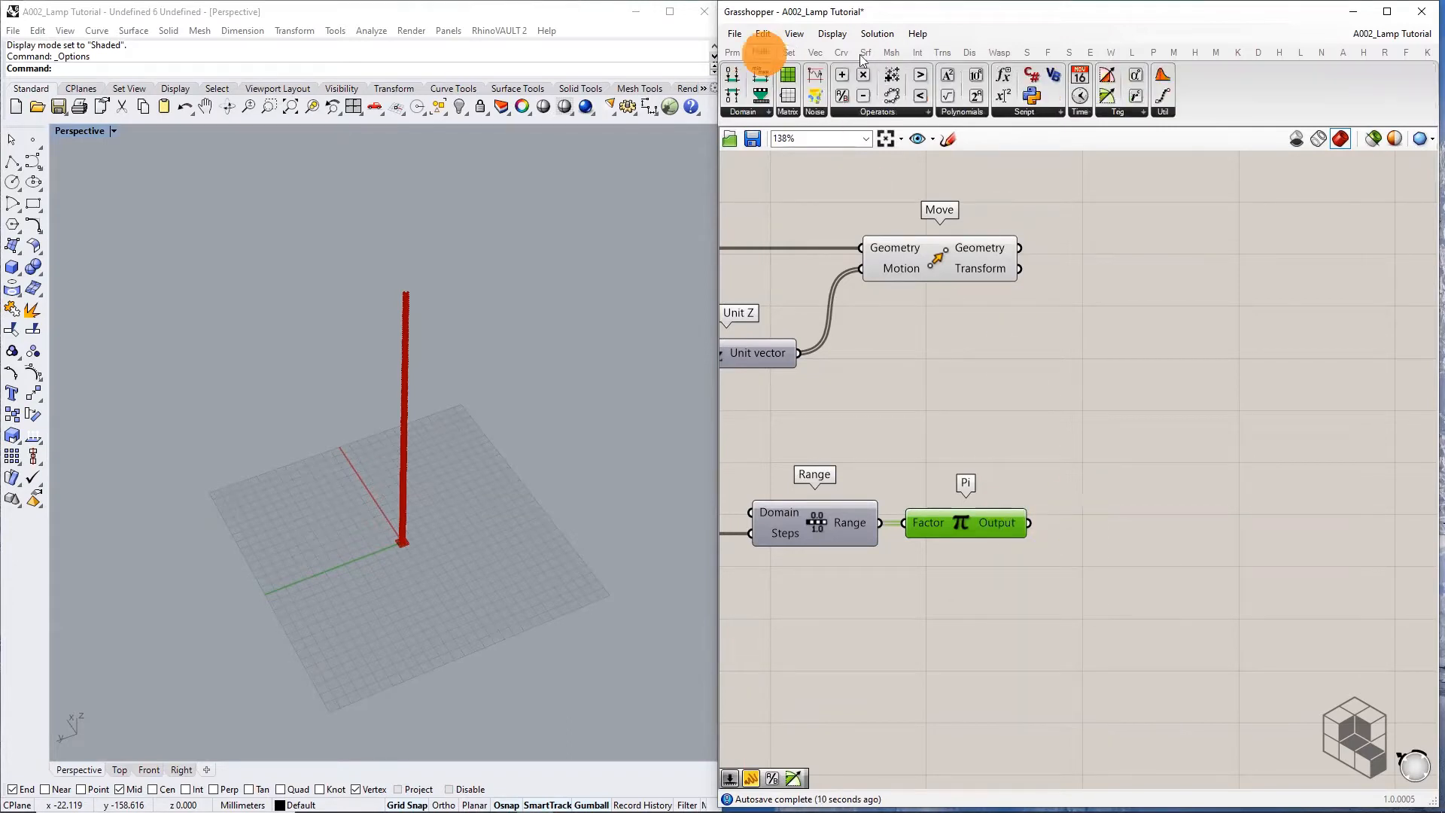
click(1113, 111)
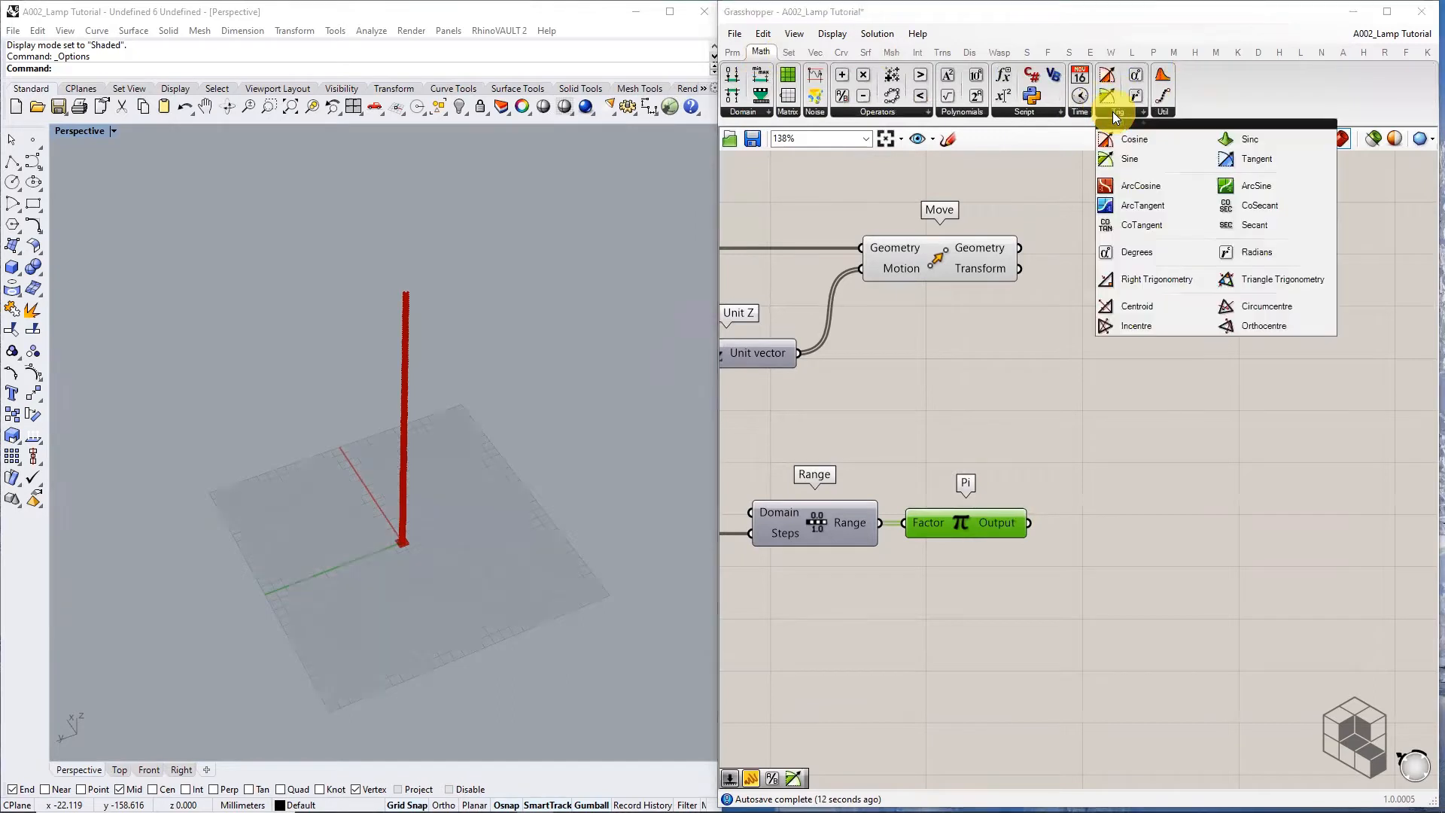
click(1132, 159)
click(1135, 522)
drag(1028, 522, 1112, 520)
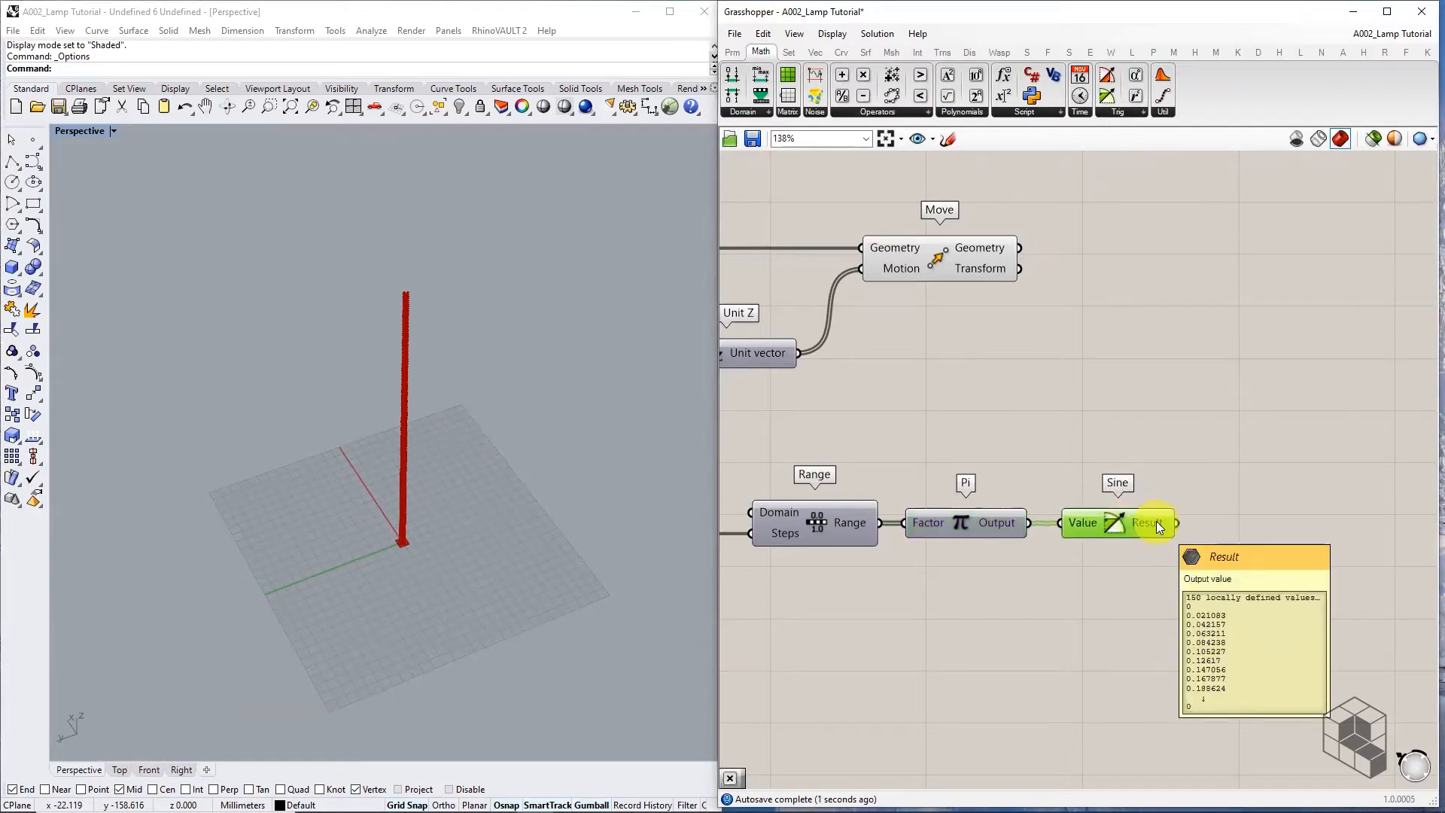
right_drag(1156, 521, 1060, 434)
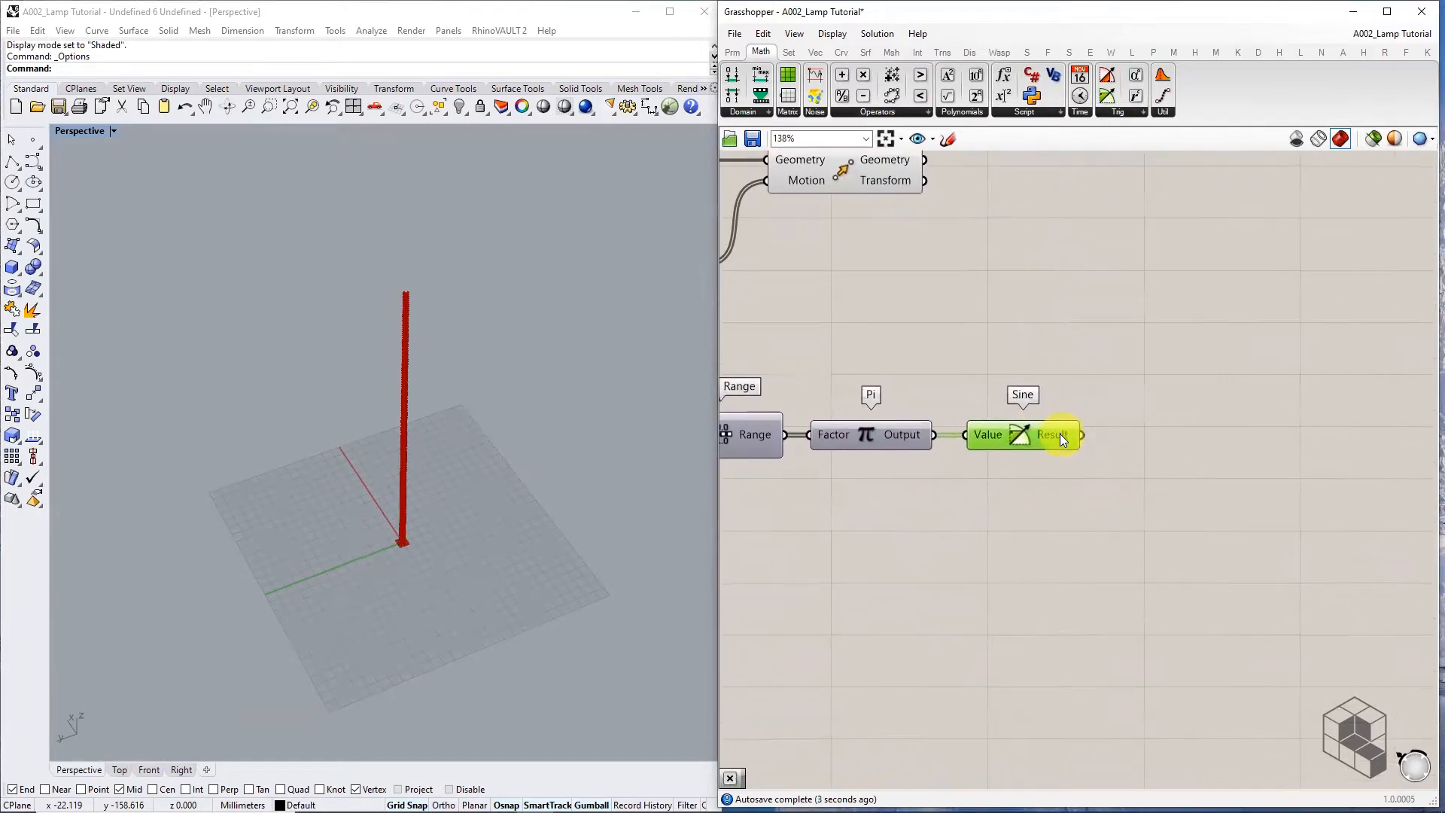
click(734, 53)
drag(951, 96, 1280, 524)
drag(1080, 435, 1196, 524)
right_drag(1281, 551, 1121, 295)
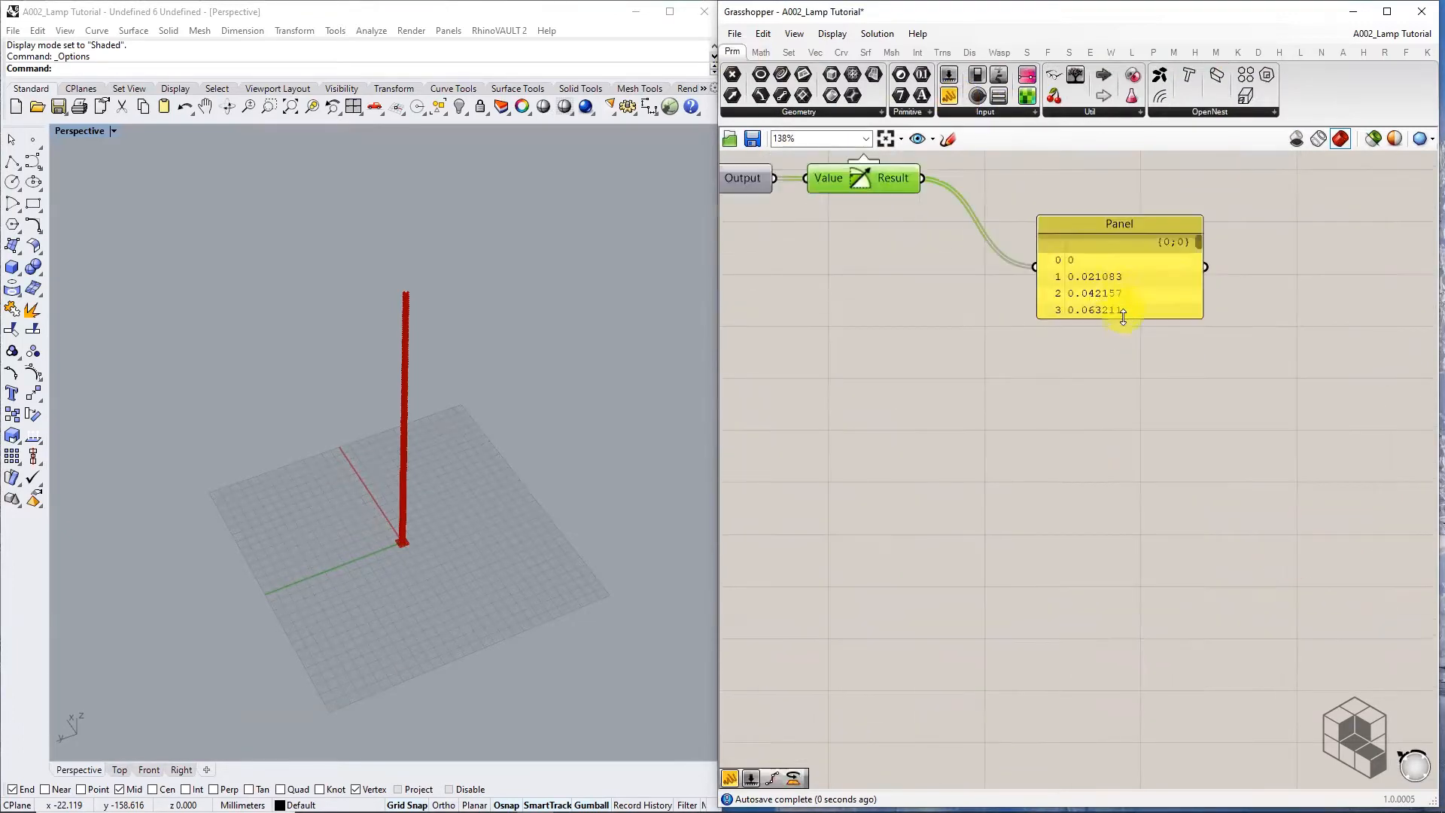
drag(1123, 320, 1135, 810)
scroll(1090, 276, up, 6)
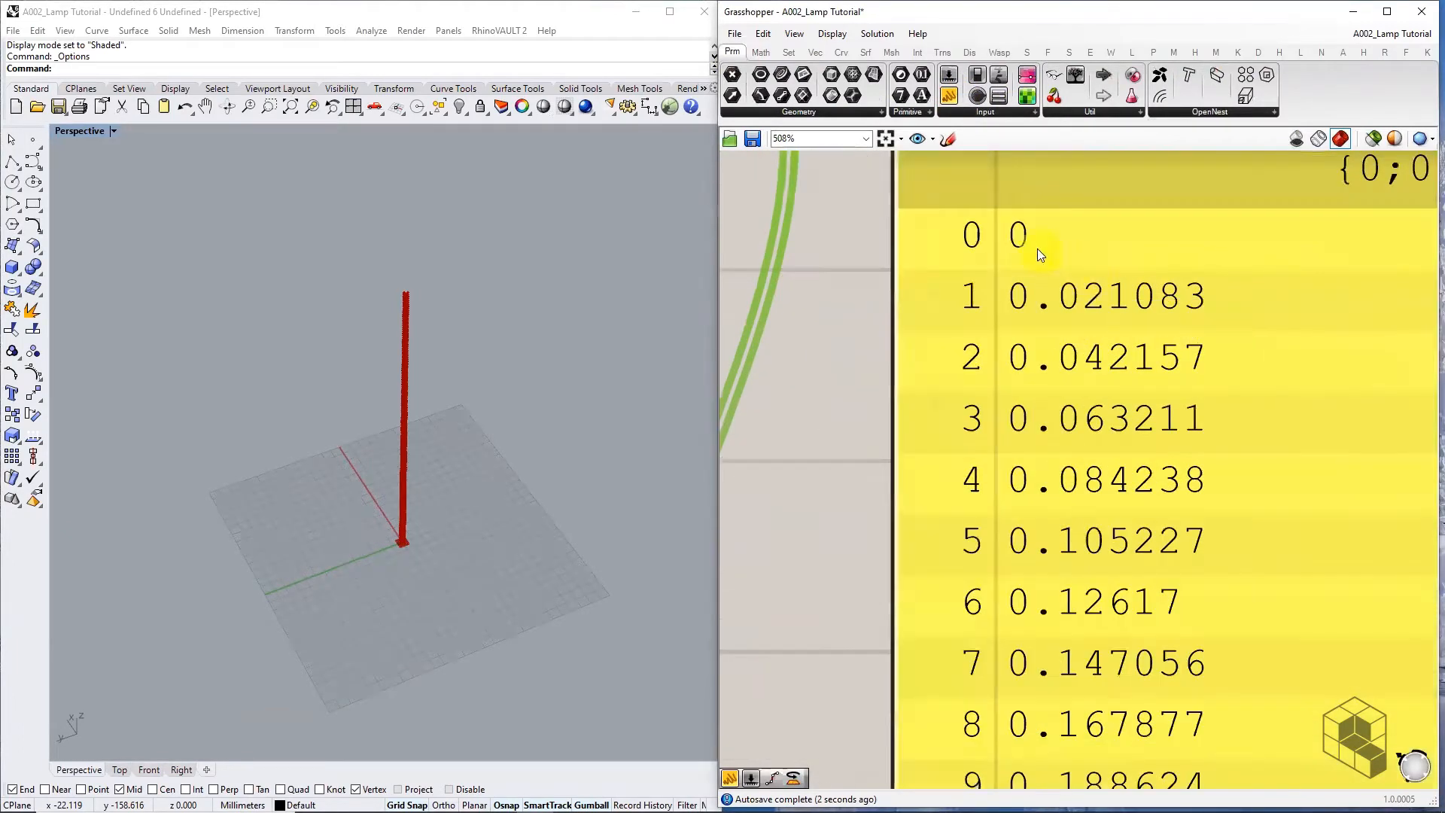
scroll(1012, 250, down, 3)
drag(1256, 214, 1293, 686)
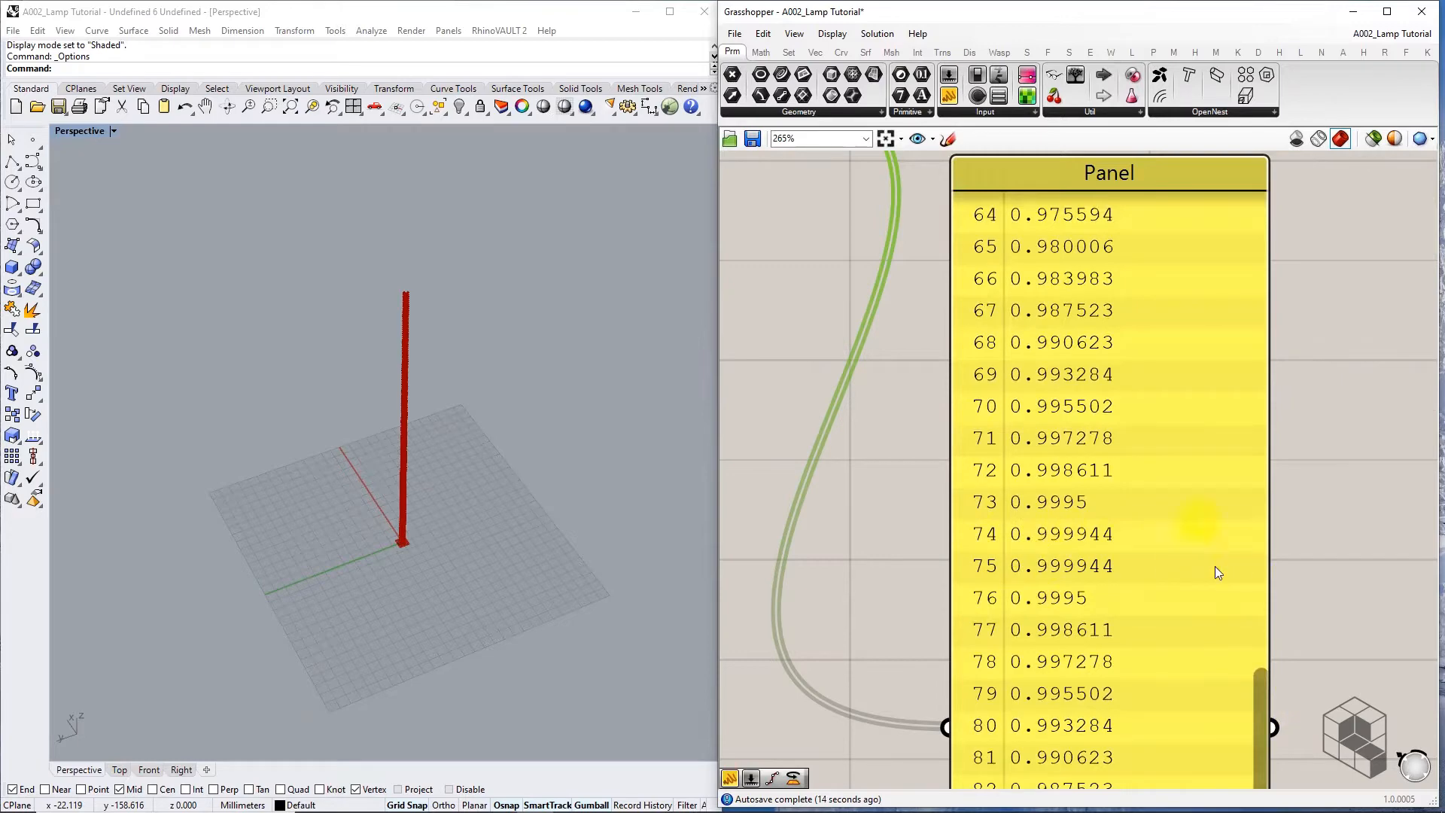
drag(1255, 673, 1273, 796)
right_drag(1283, 648, 1284, 229)
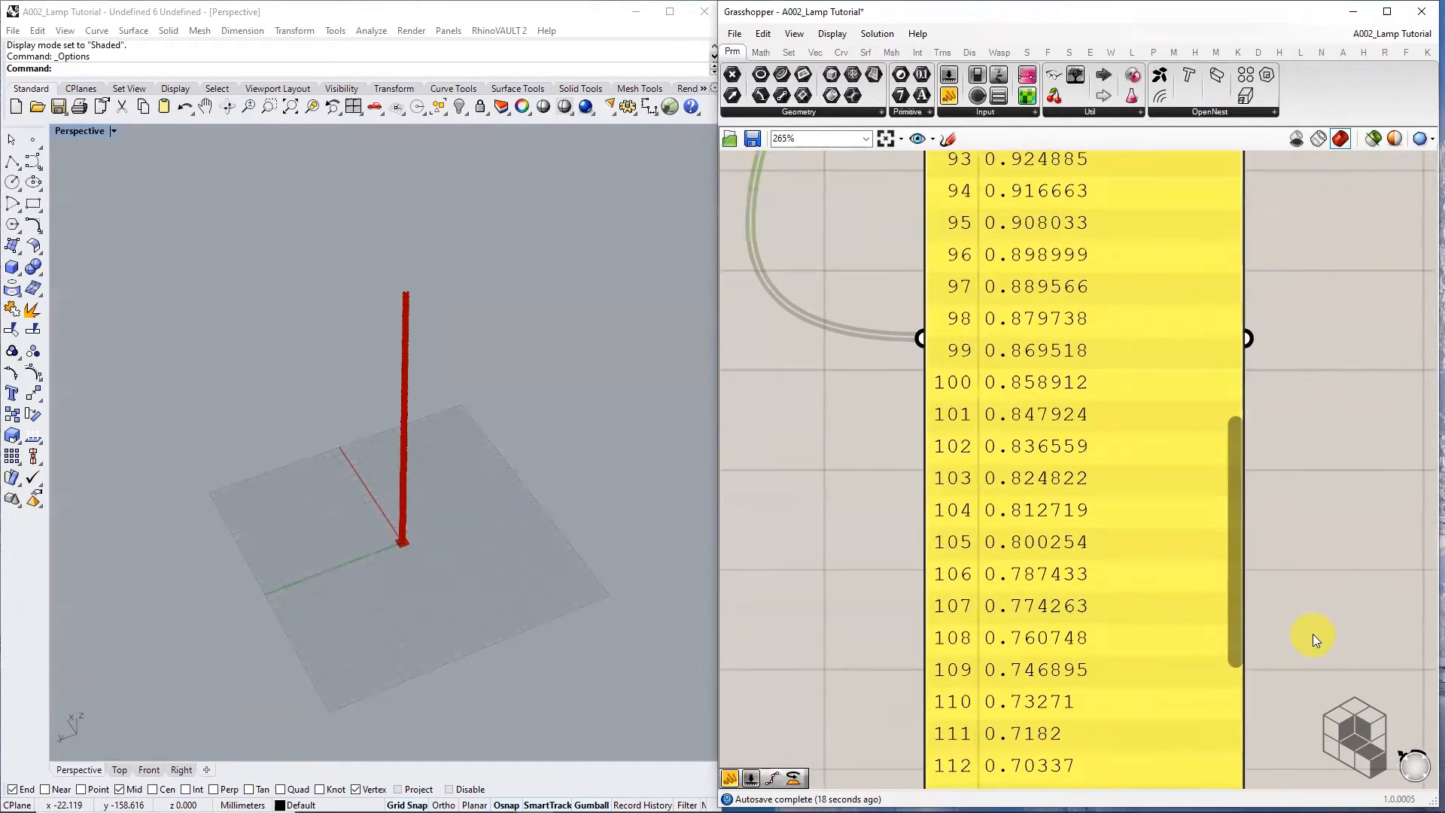
right_drag(1317, 636, 1291, 314)
drag(1206, 268, 1219, 520)
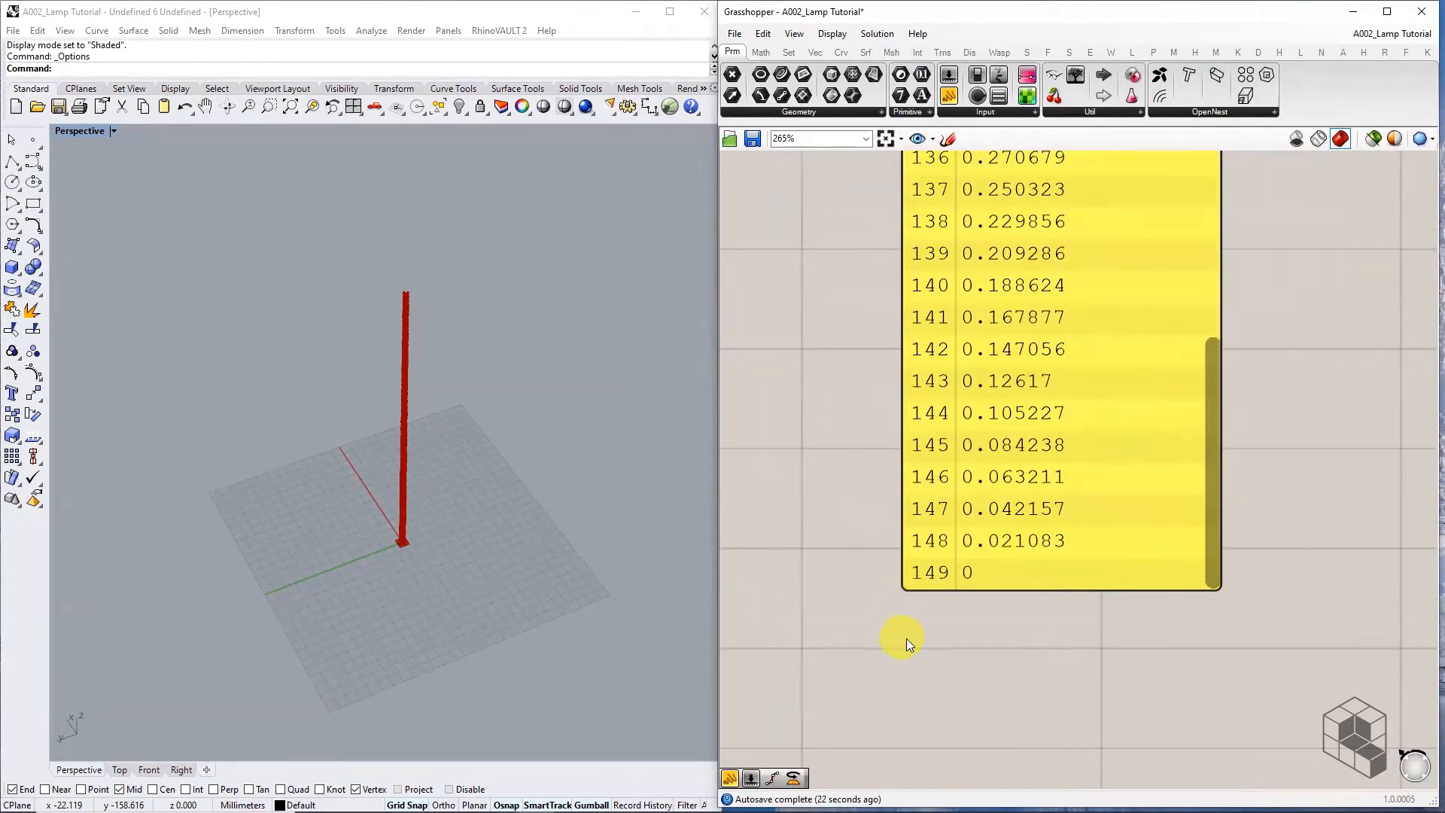
scroll(906, 638, down, 5)
click(962, 420)
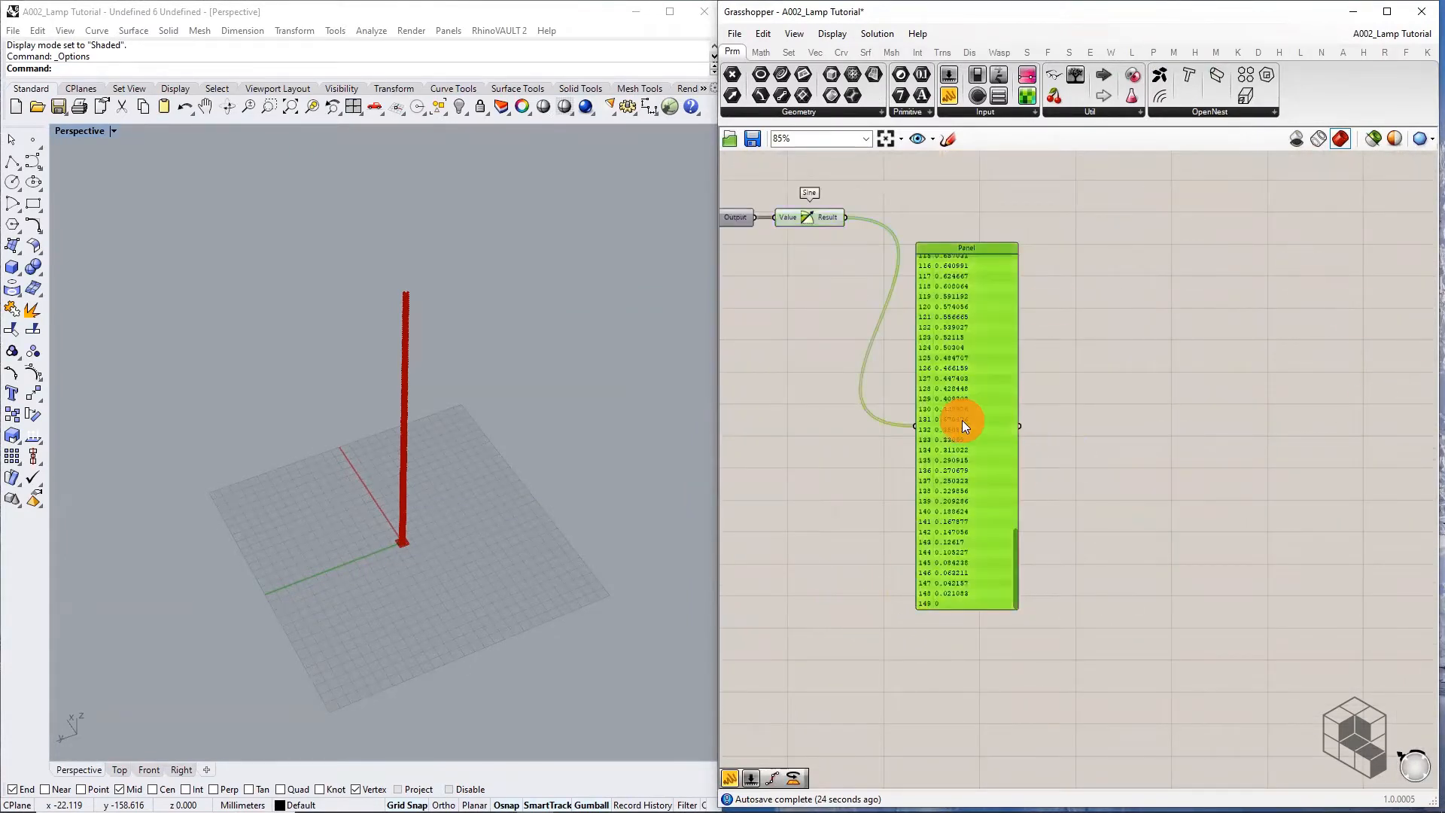
right_drag(1081, 334, 1190, 518)
key(Delete)
Add a Number parameter right of Sine and connect the sine results into it
right_drag(967, 399, 1074, 497)
scroll(1055, 487, up, 3)
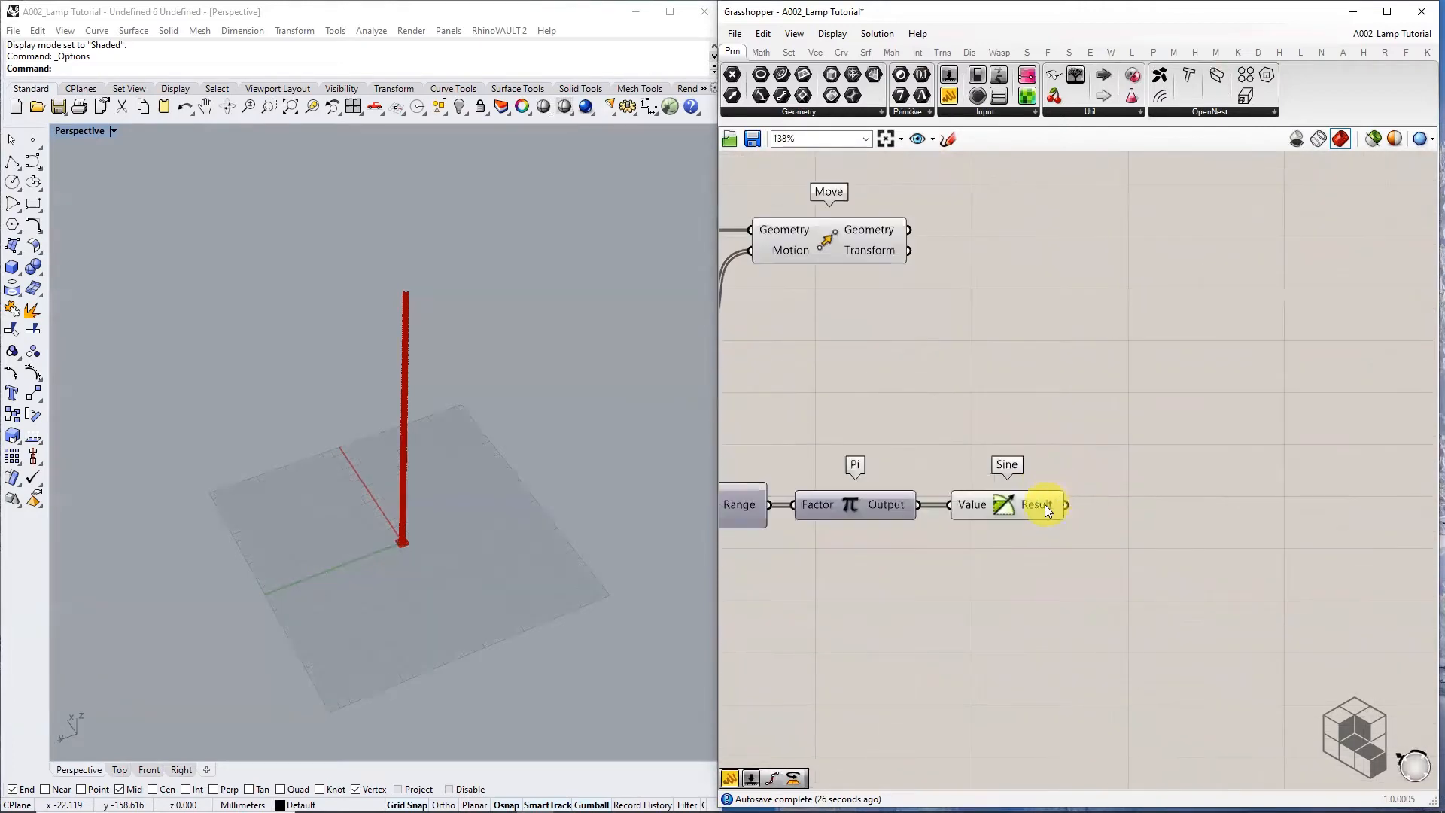
drag(1045, 505, 1038, 502)
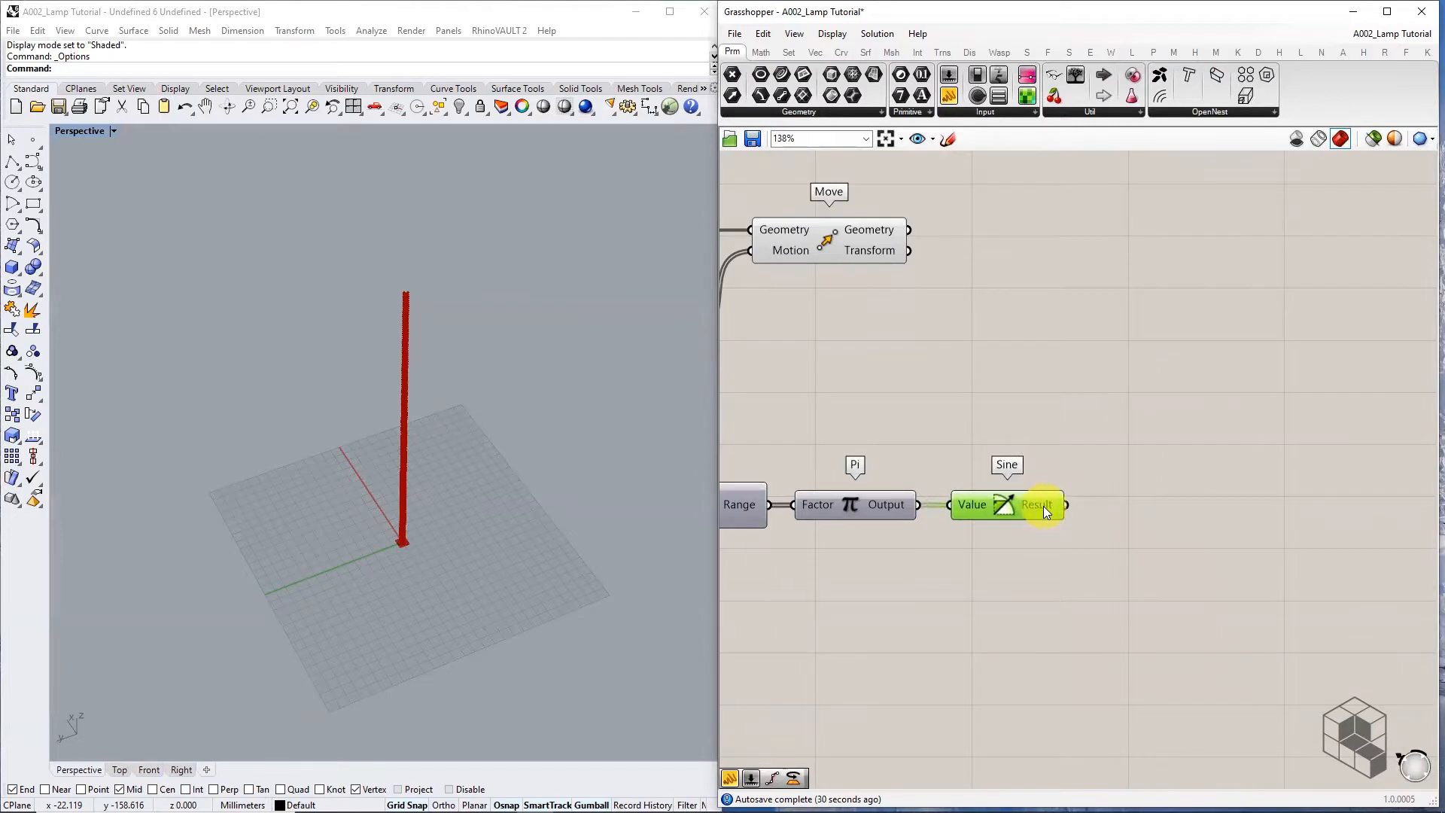
scroll(1059, 498, down, 2)
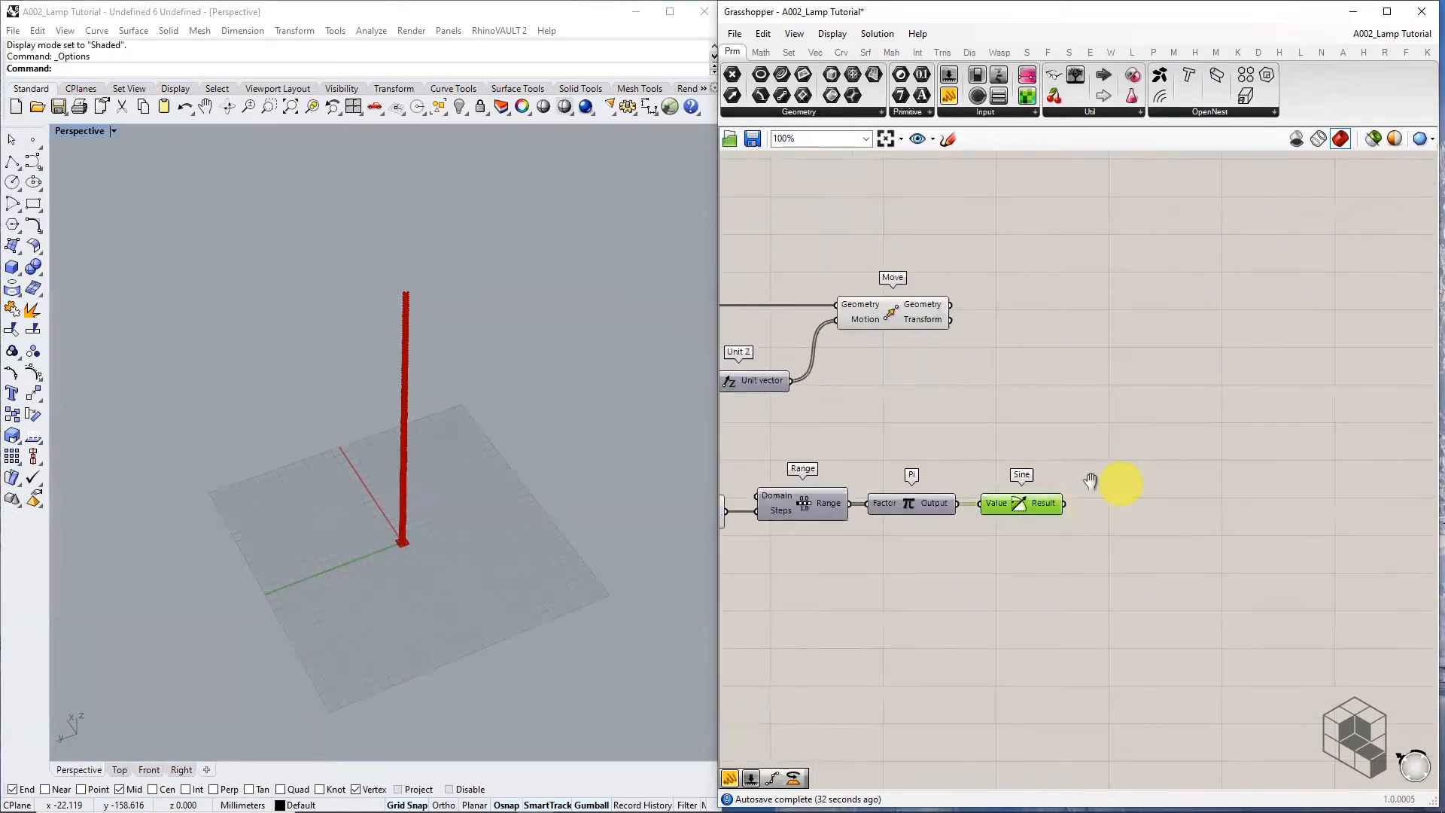
right_drag(1090, 480, 1013, 482)
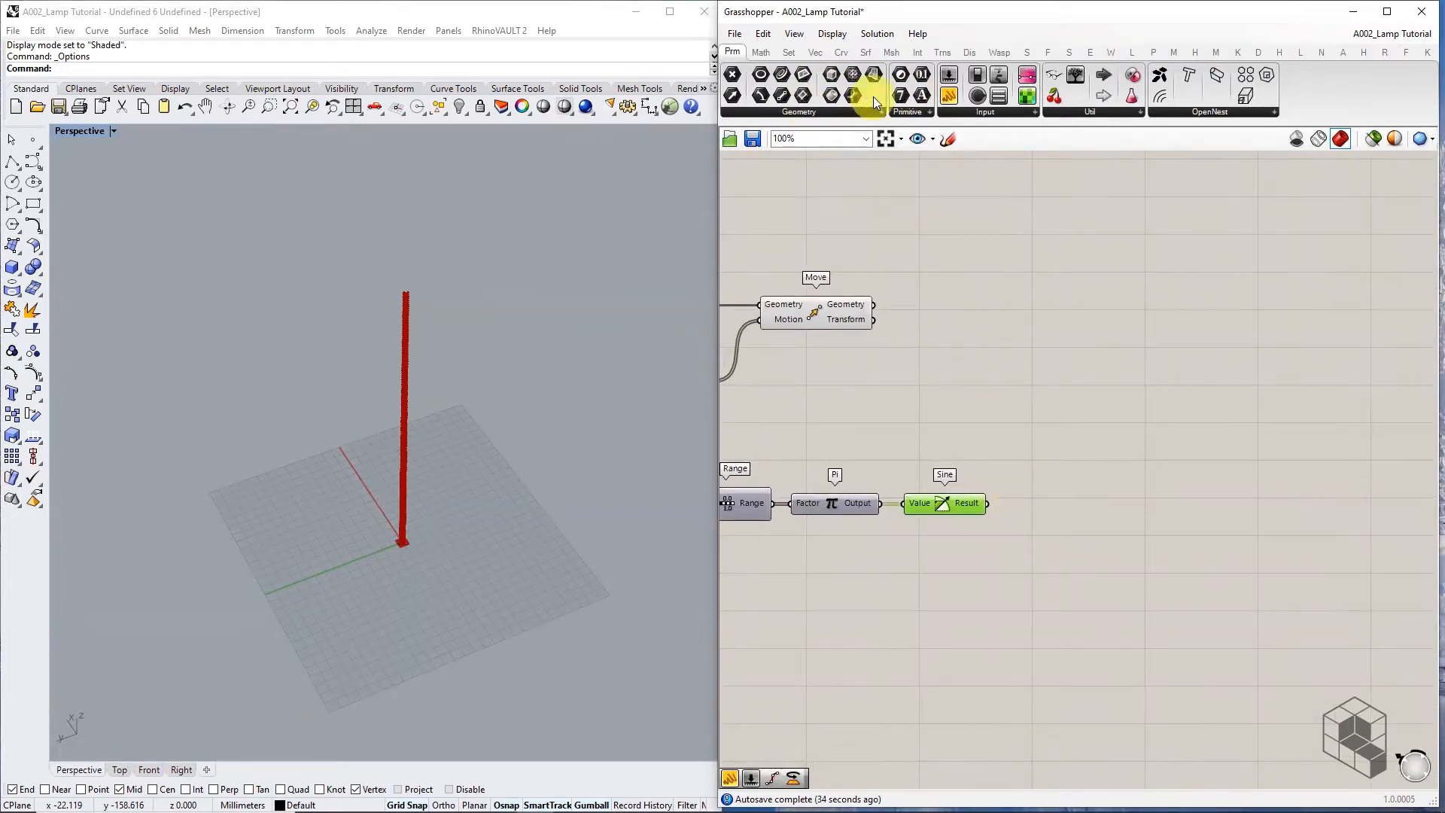
click(788, 113)
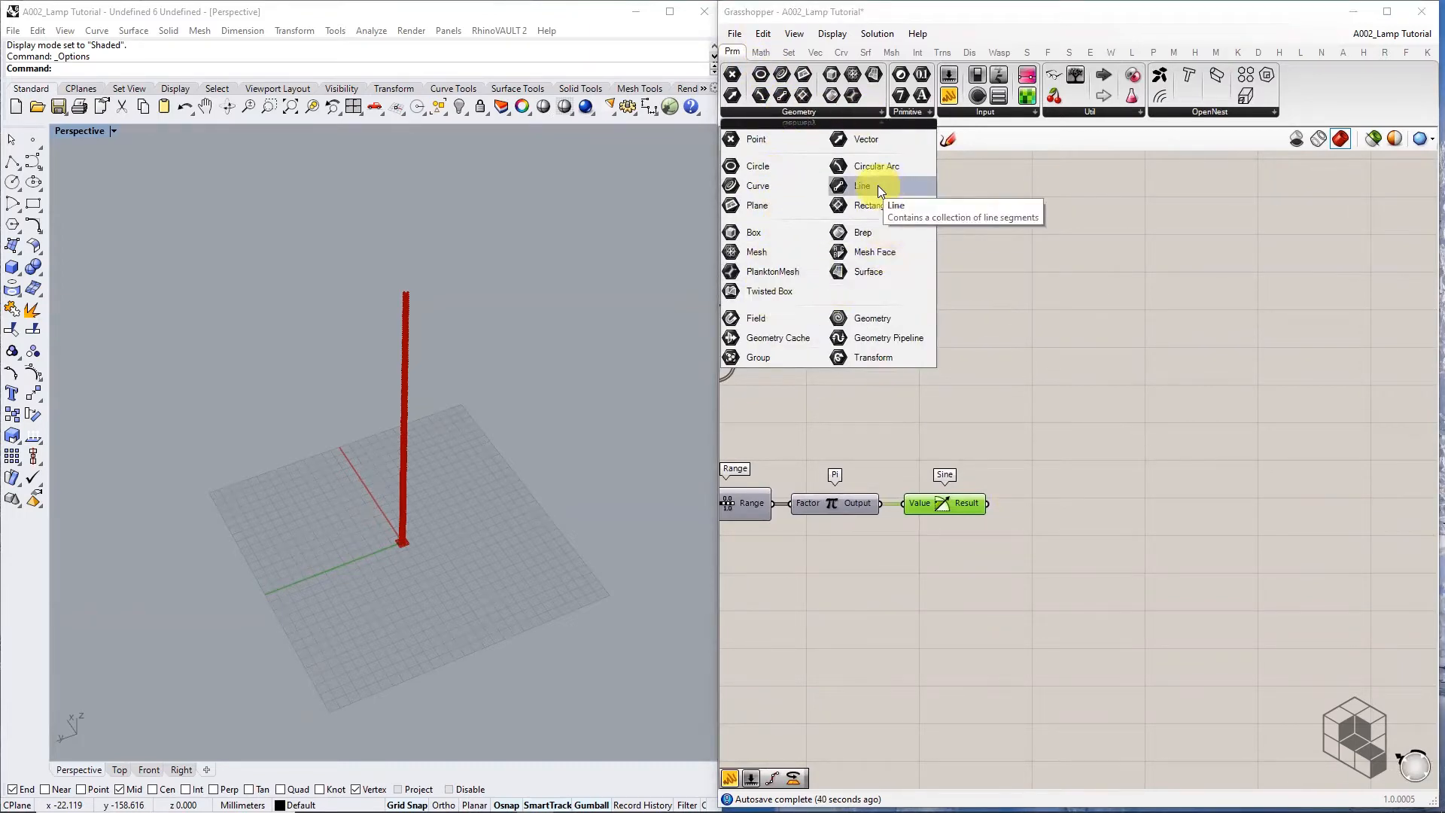
click(907, 113)
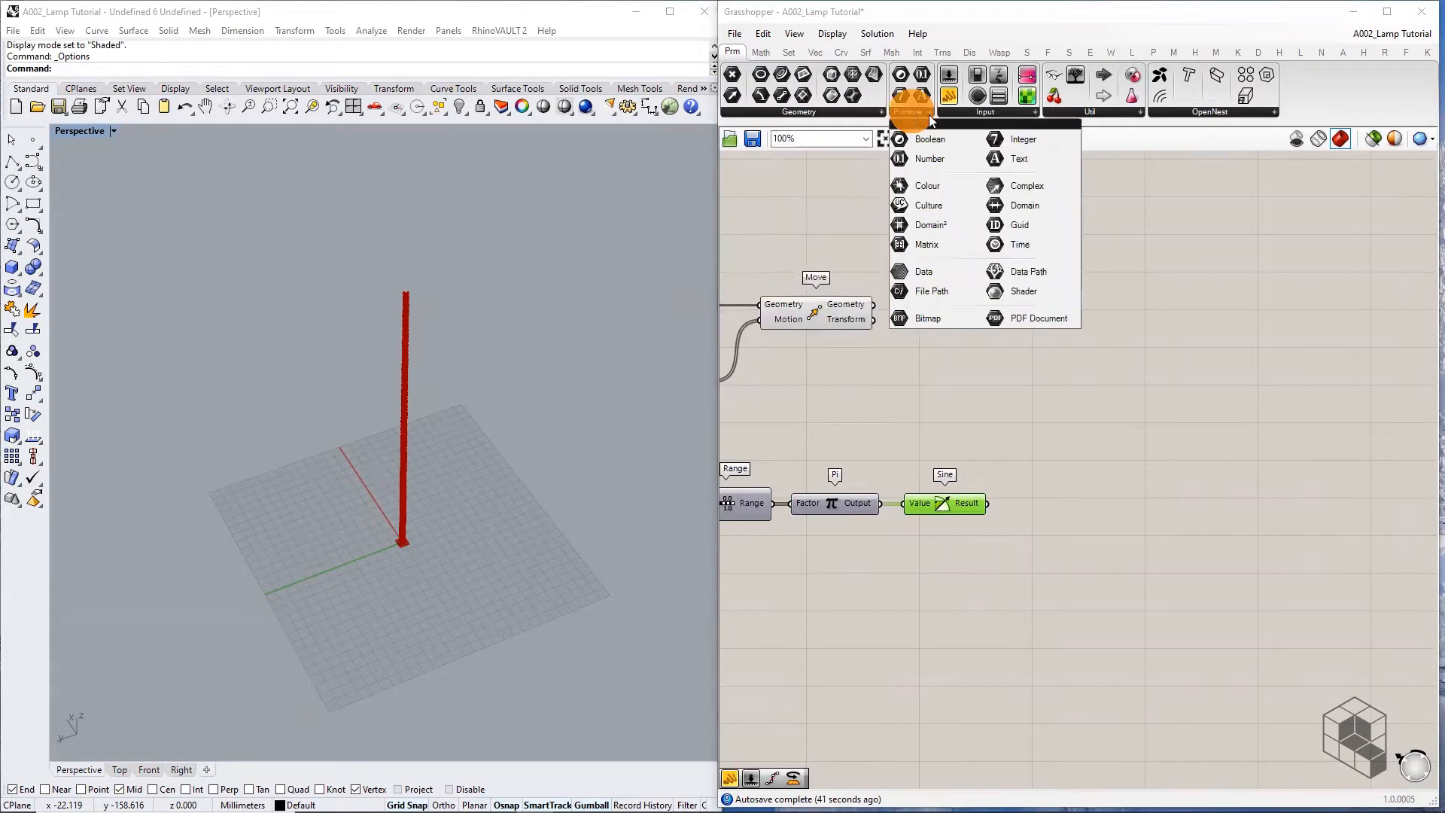
click(938, 159)
scroll(1030, 499, up, 2)
click(1073, 512)
drag(973, 505, 1072, 510)
Group the Number parameter and give the group a Box outline
middle_click(1069, 505)
click(1072, 474)
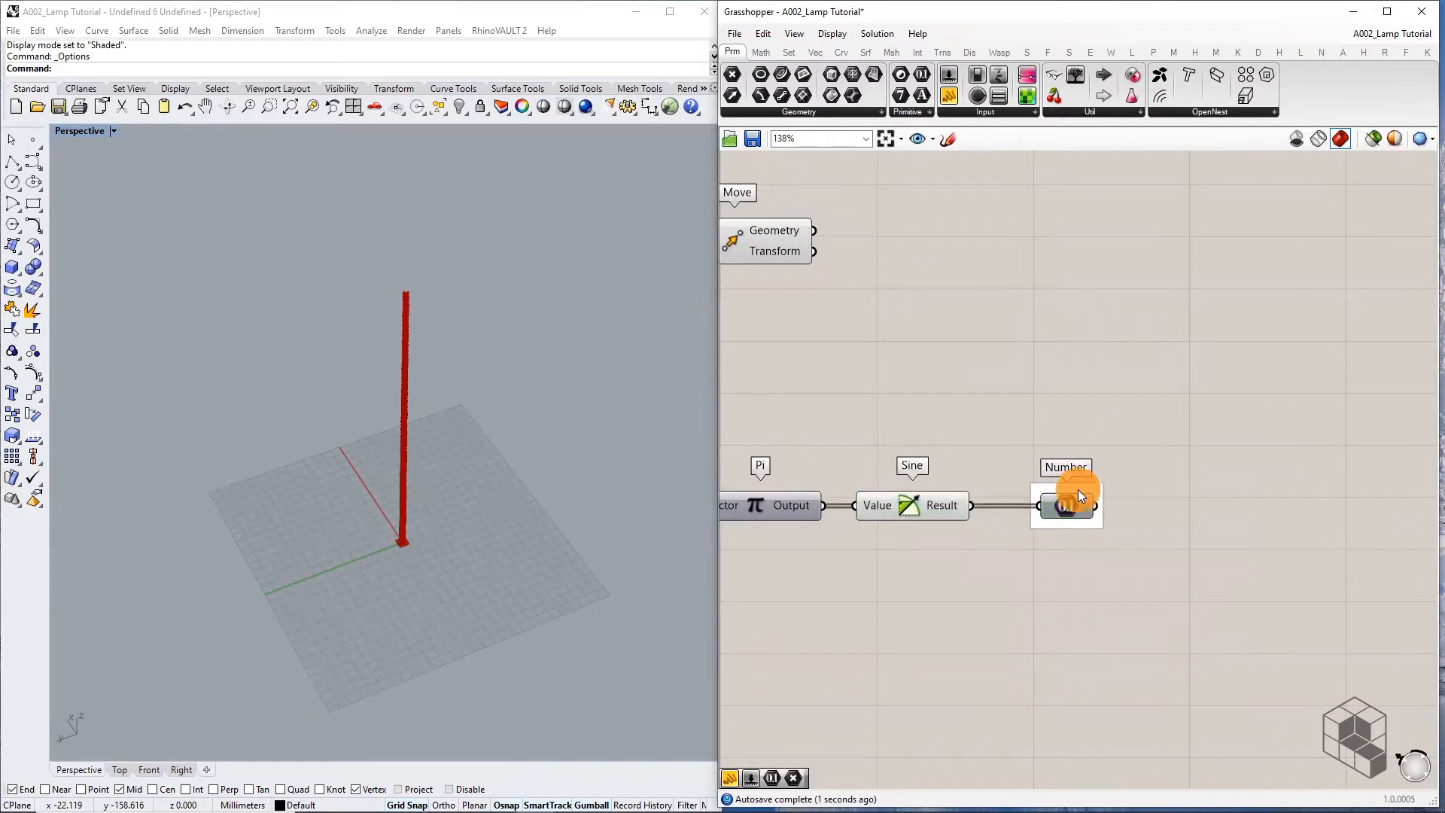
right_click(1073, 491)
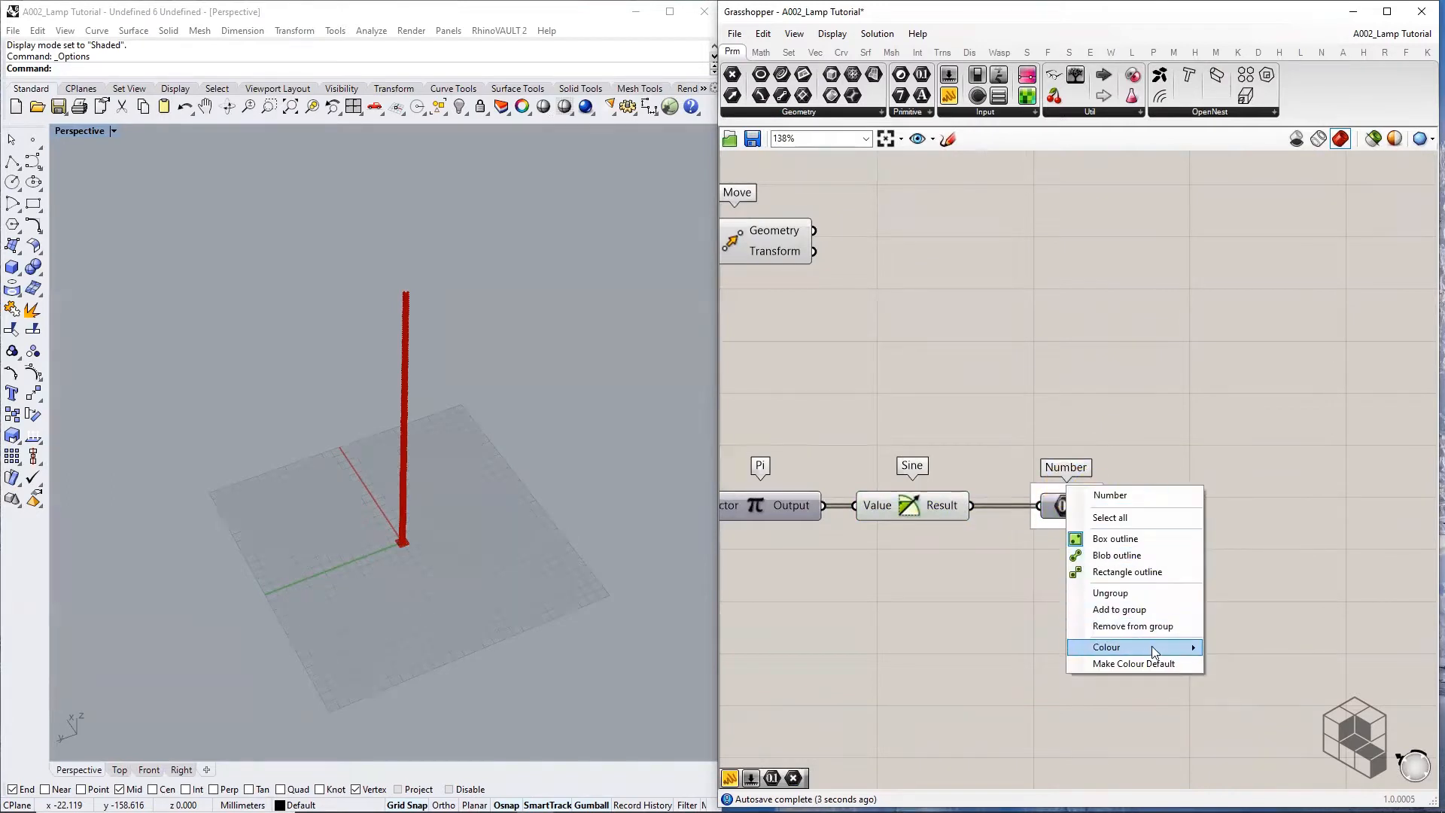
mouse_move(1114, 648)
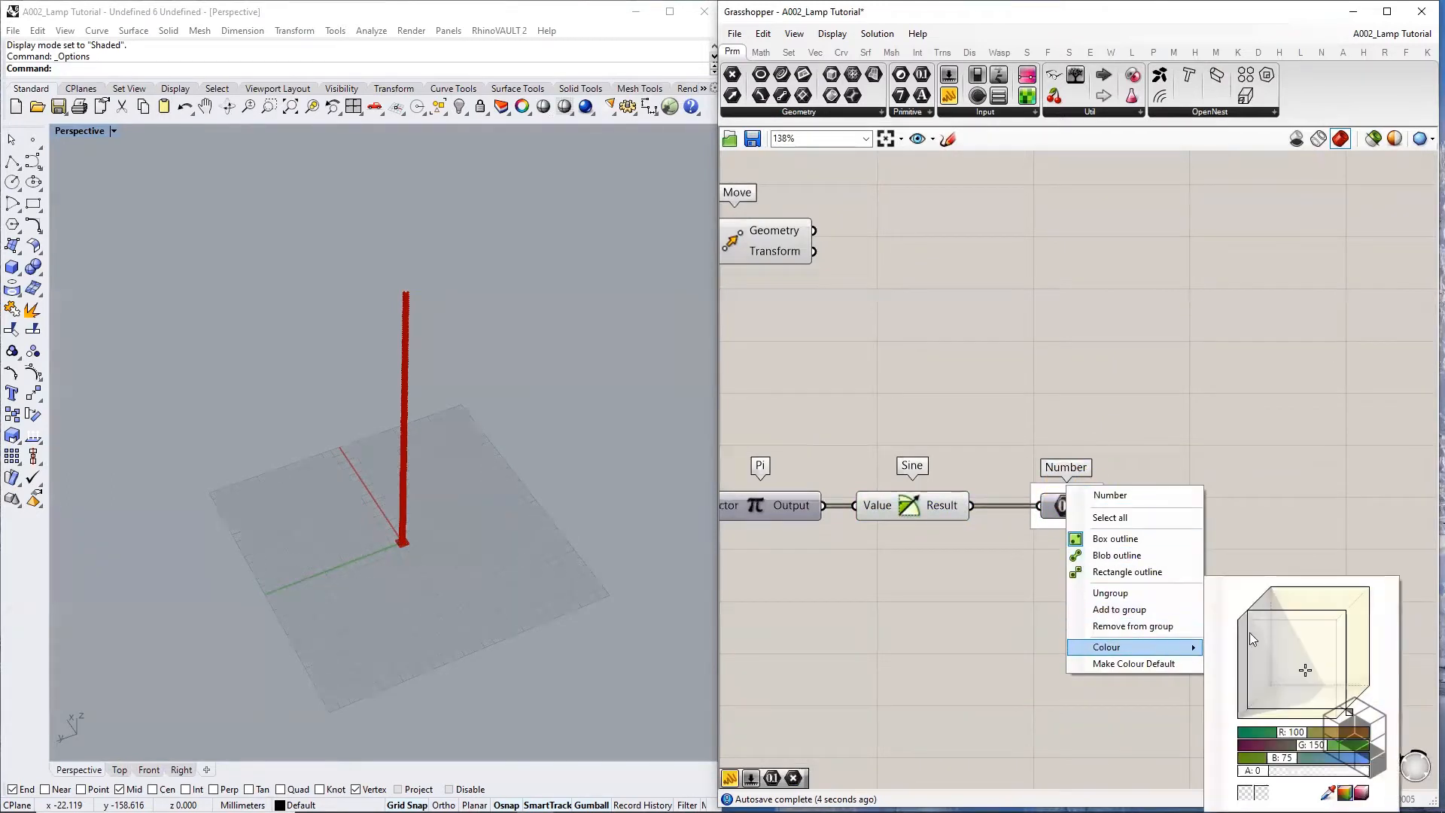
click(1111, 540)
click(1098, 487)
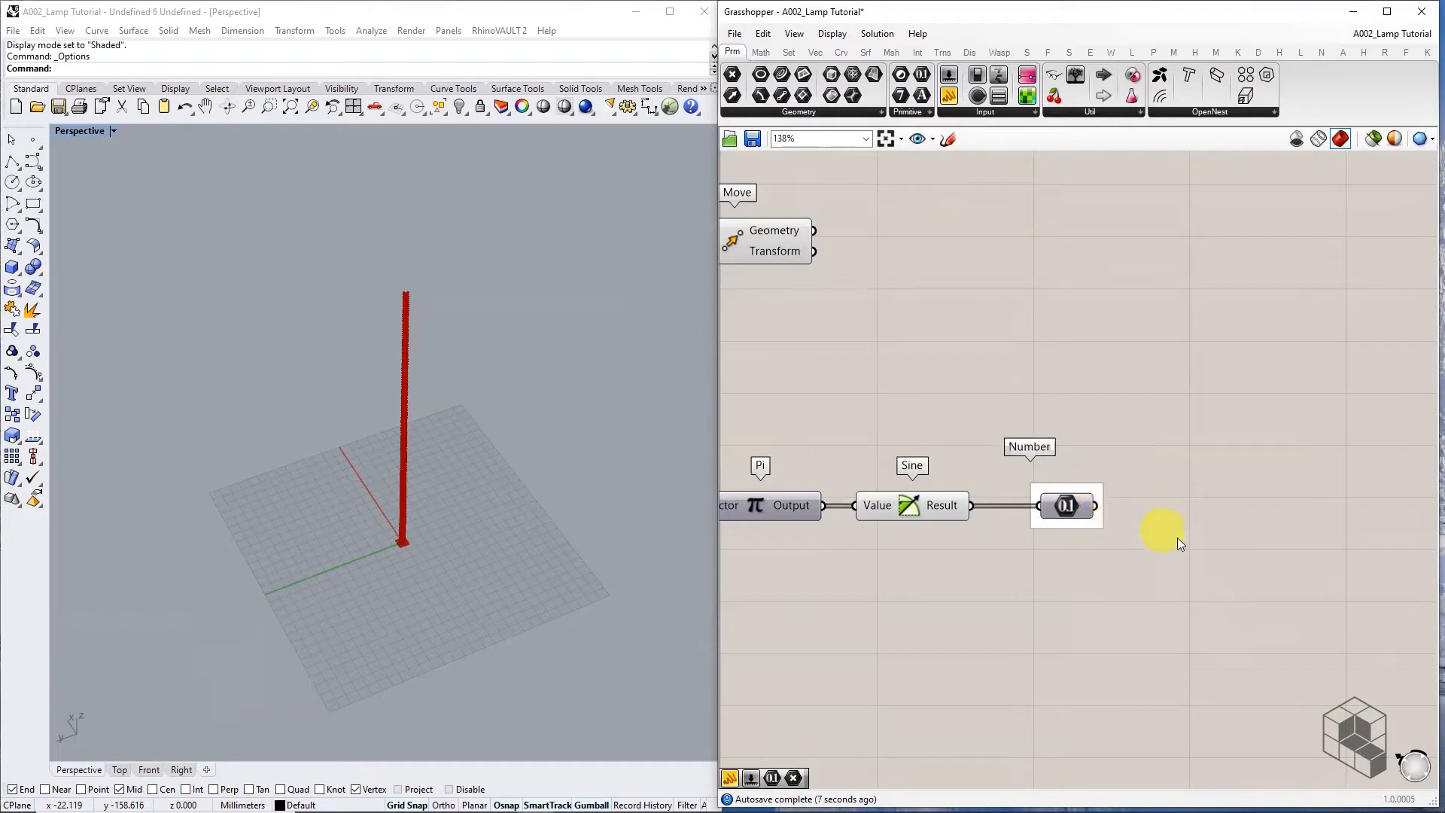
scroll(1129, 546, down, 3)
right_drag(1155, 557, 1085, 534)
Check the Move preview, then place a Circle component from the Curve Primitive list
click(909, 372)
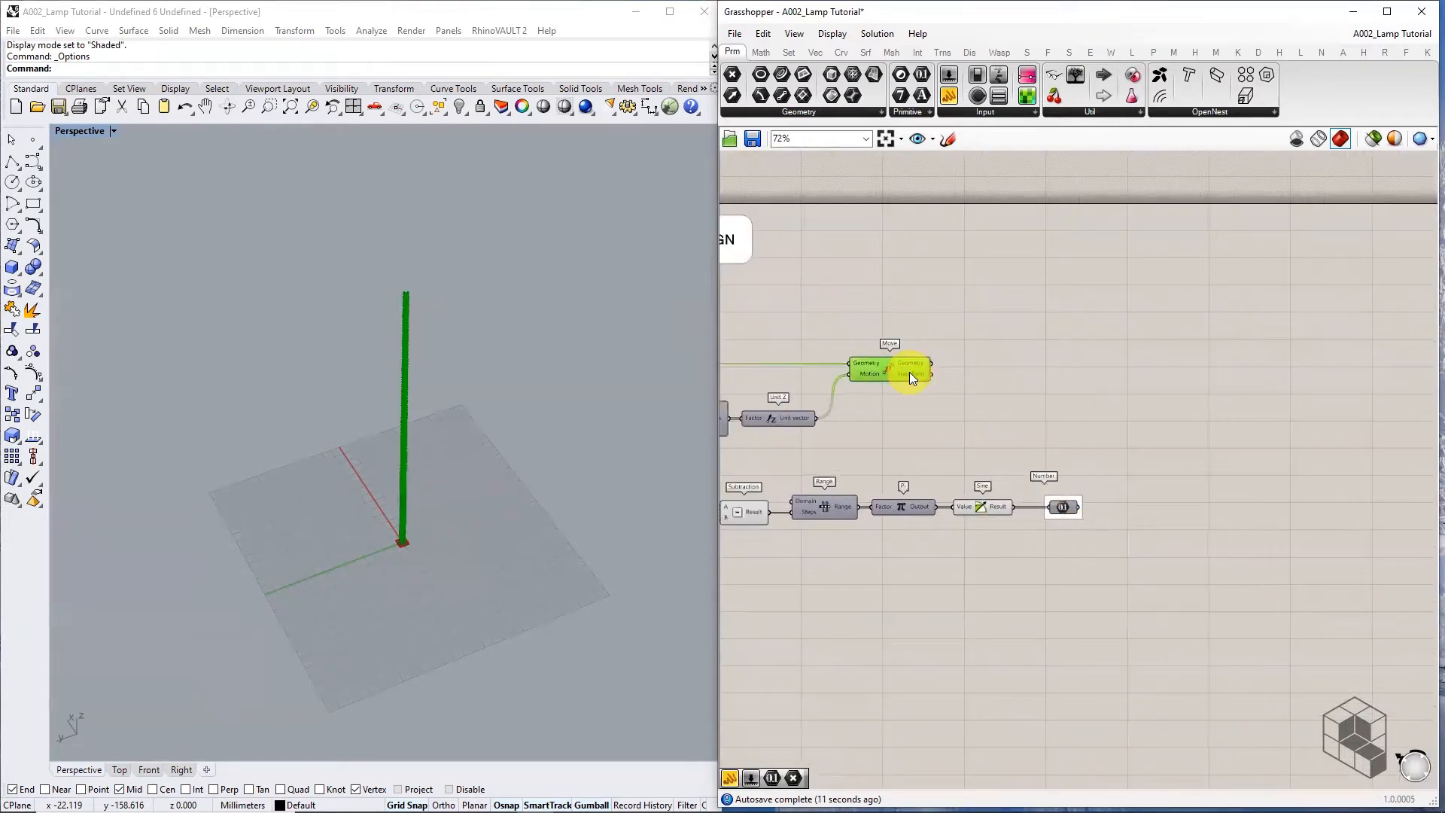
click(960, 406)
right_drag(1115, 433, 1051, 410)
scroll(408, 524, up, 2)
scroll(408, 523, up, 2)
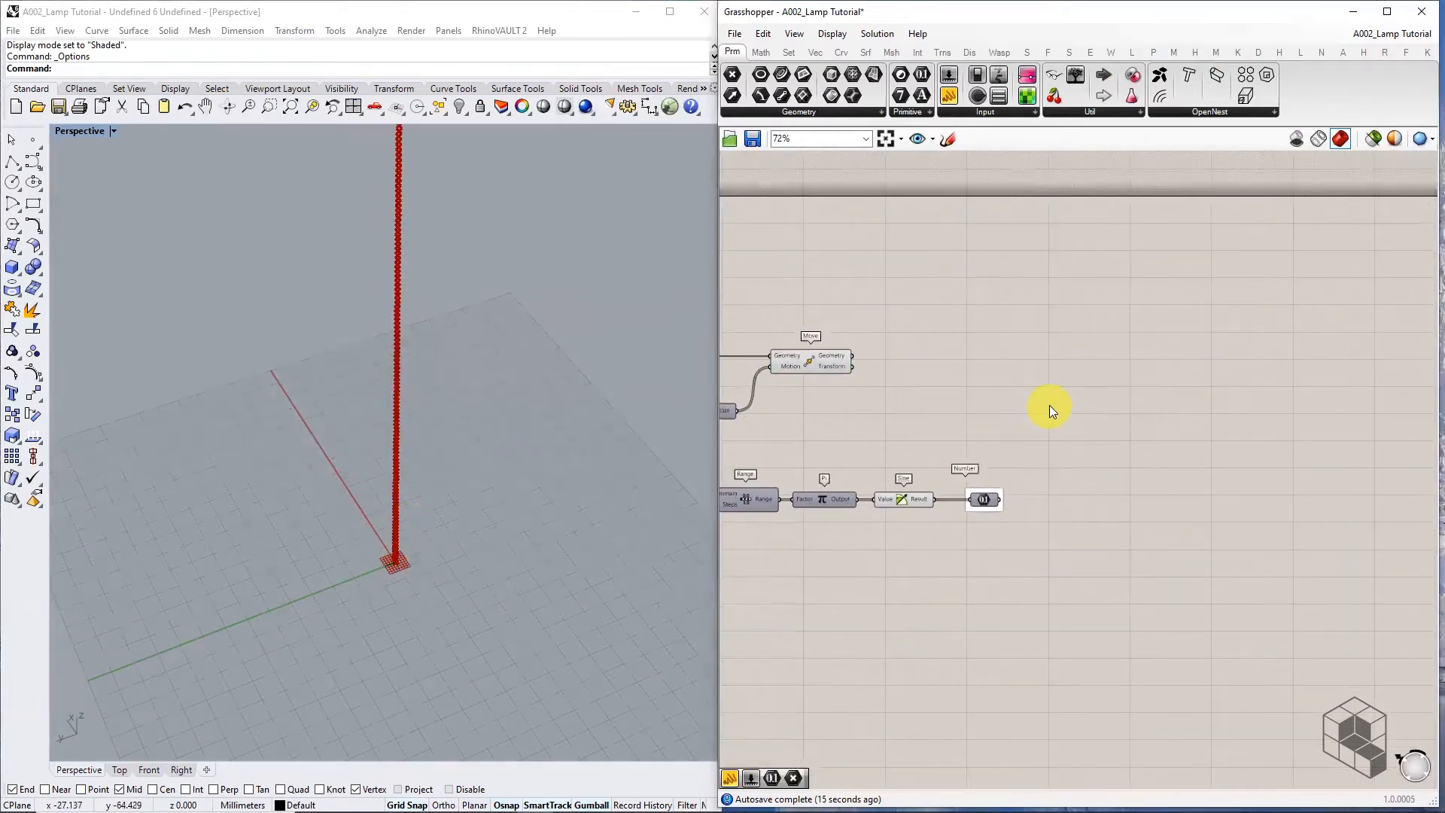
click(841, 52)
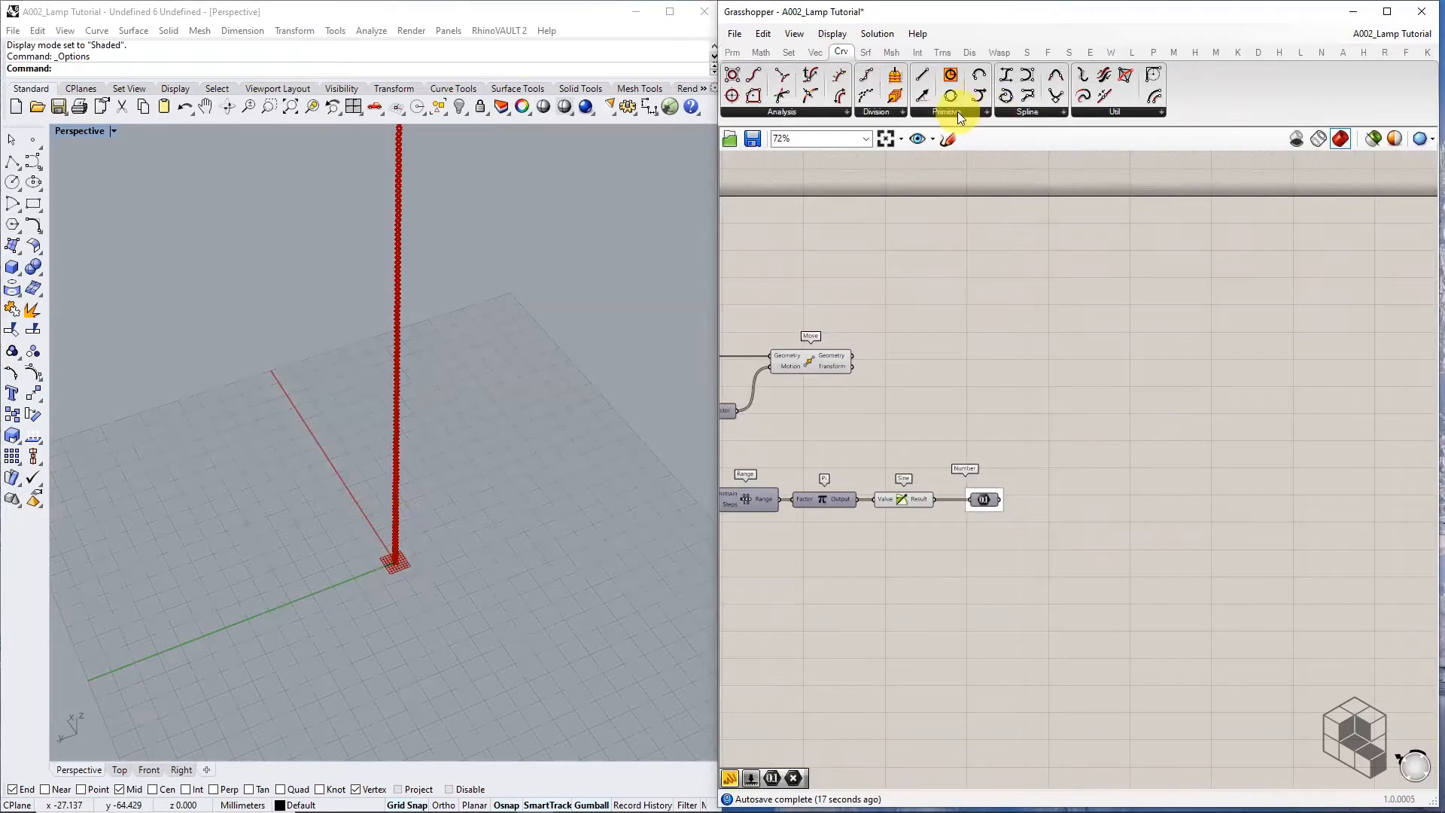
click(957, 112)
drag(947, 225, 1139, 374)
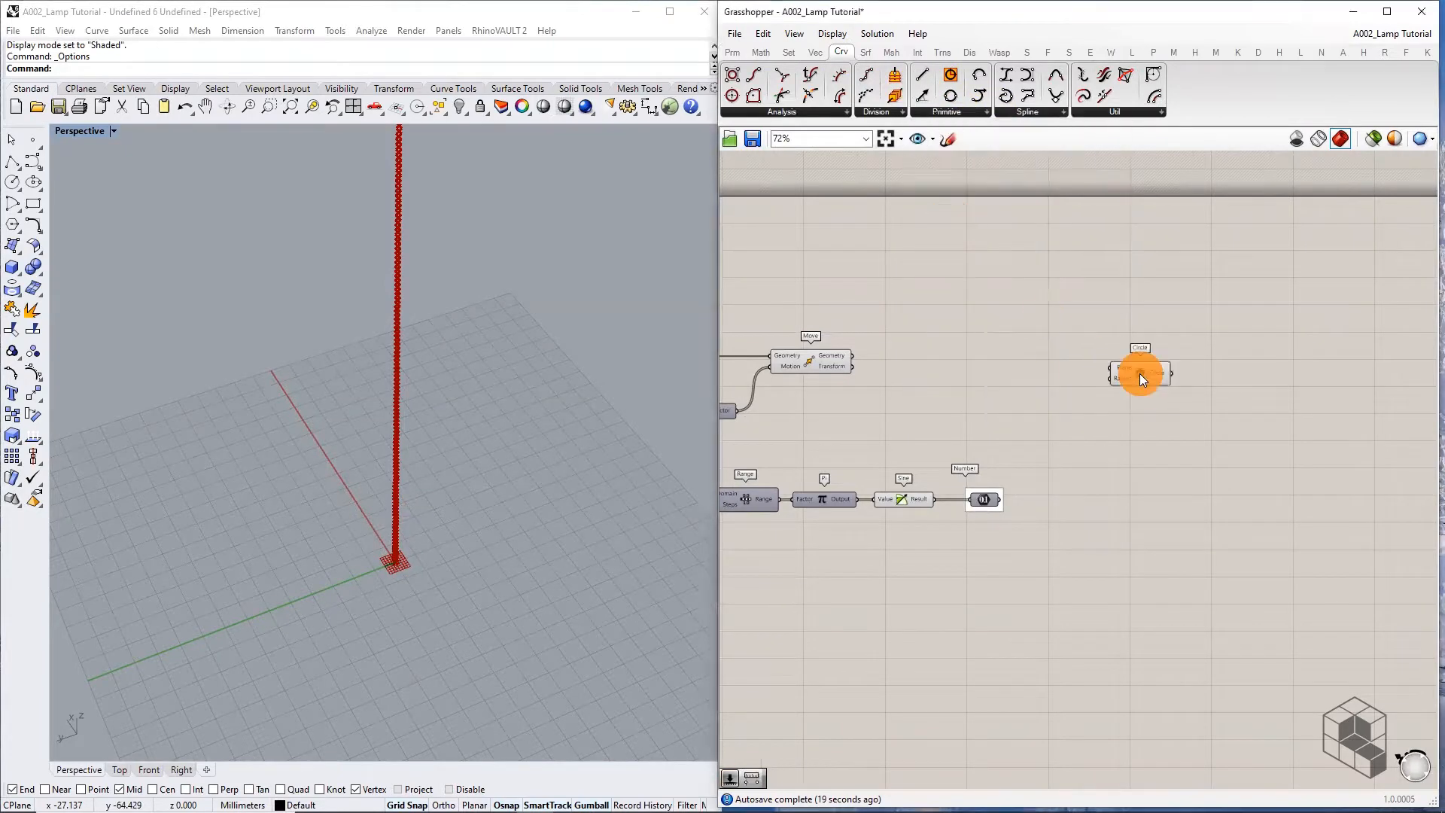
Wire the moved points into the Circle's Plane input to draw a stacked column of circles
click(828, 354)
scroll(831, 352, up, 3)
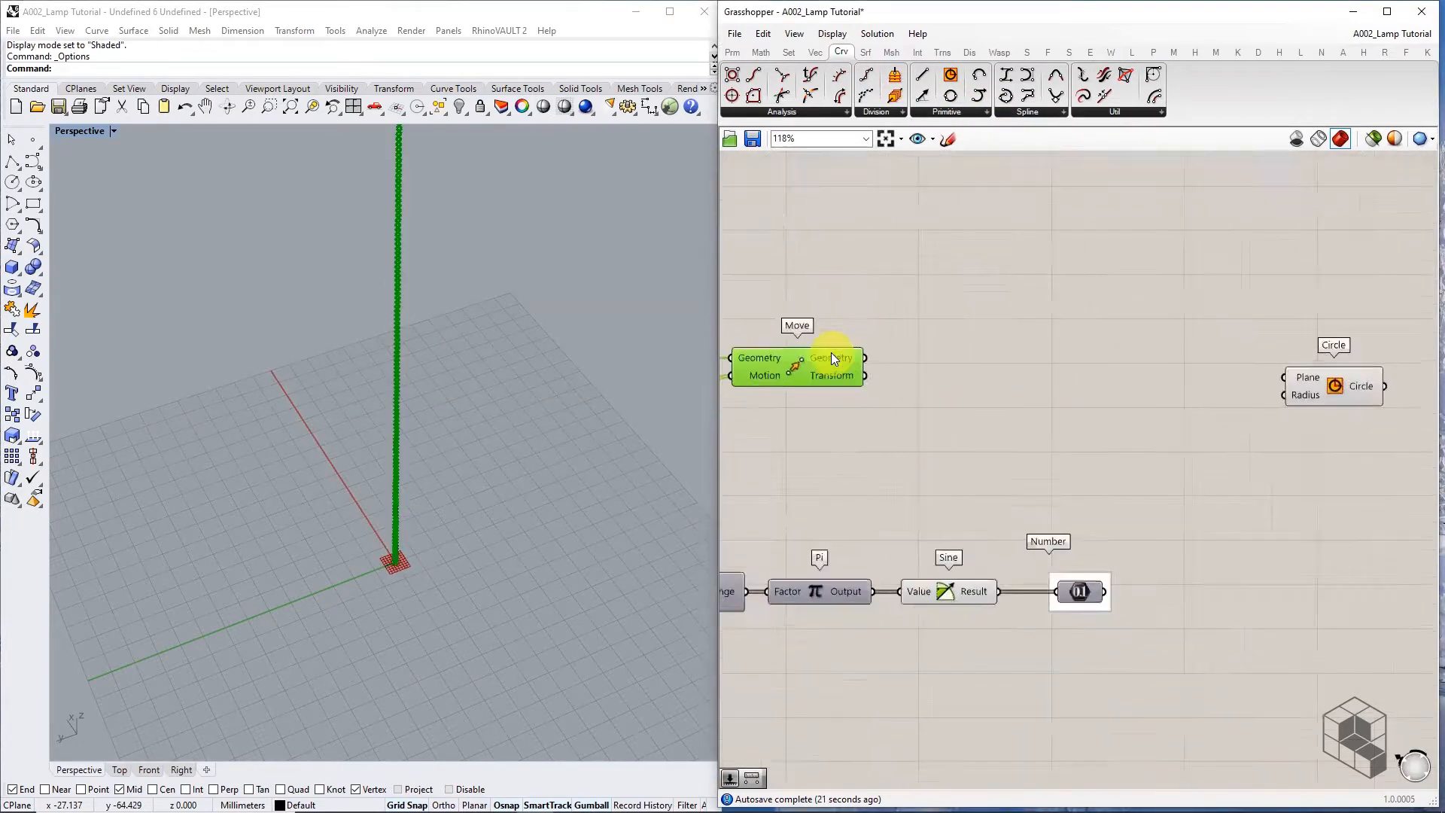
scroll(837, 356, down, 3)
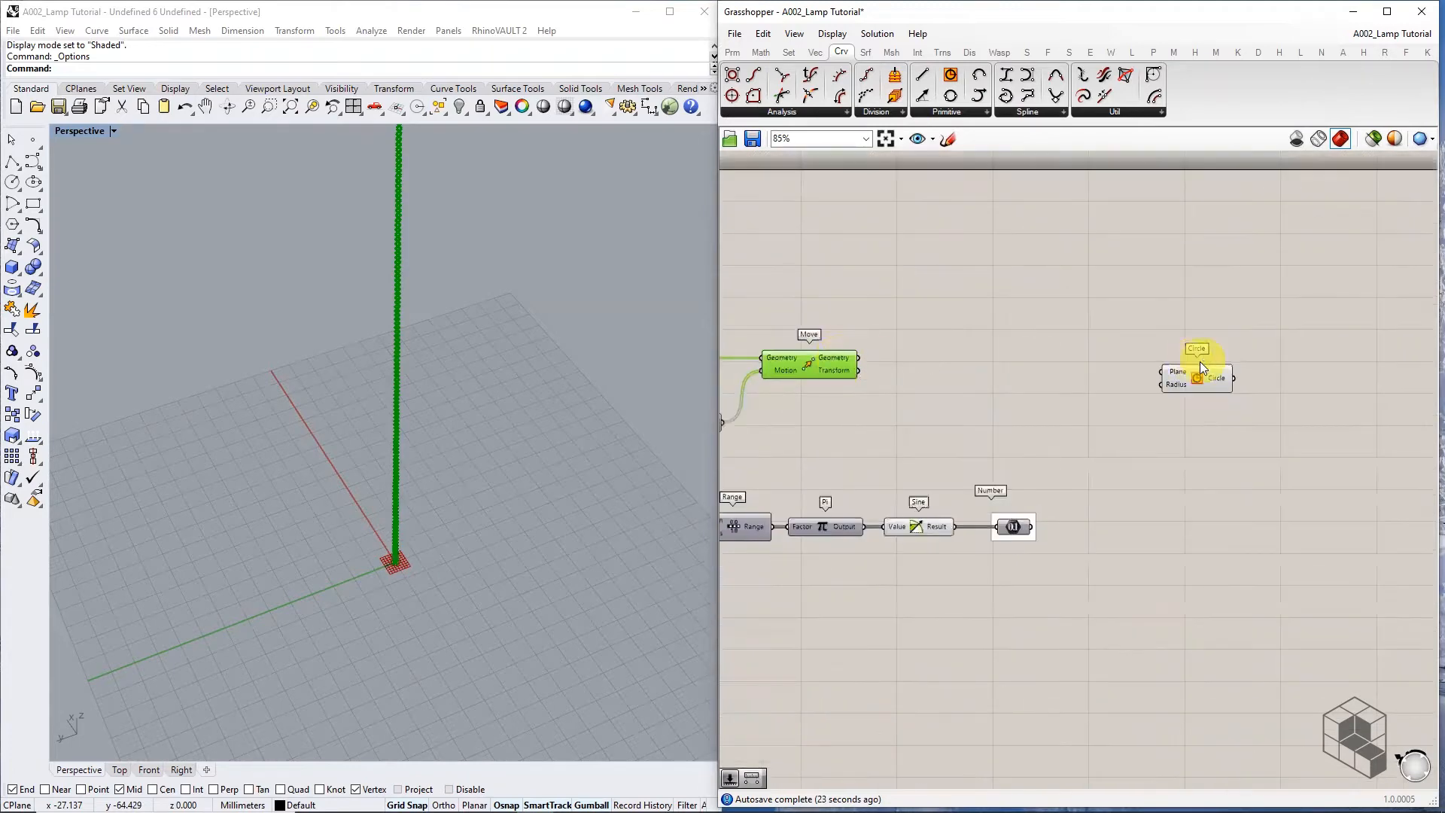
drag(862, 358, 1239, 366)
scroll(1230, 363, up, 5)
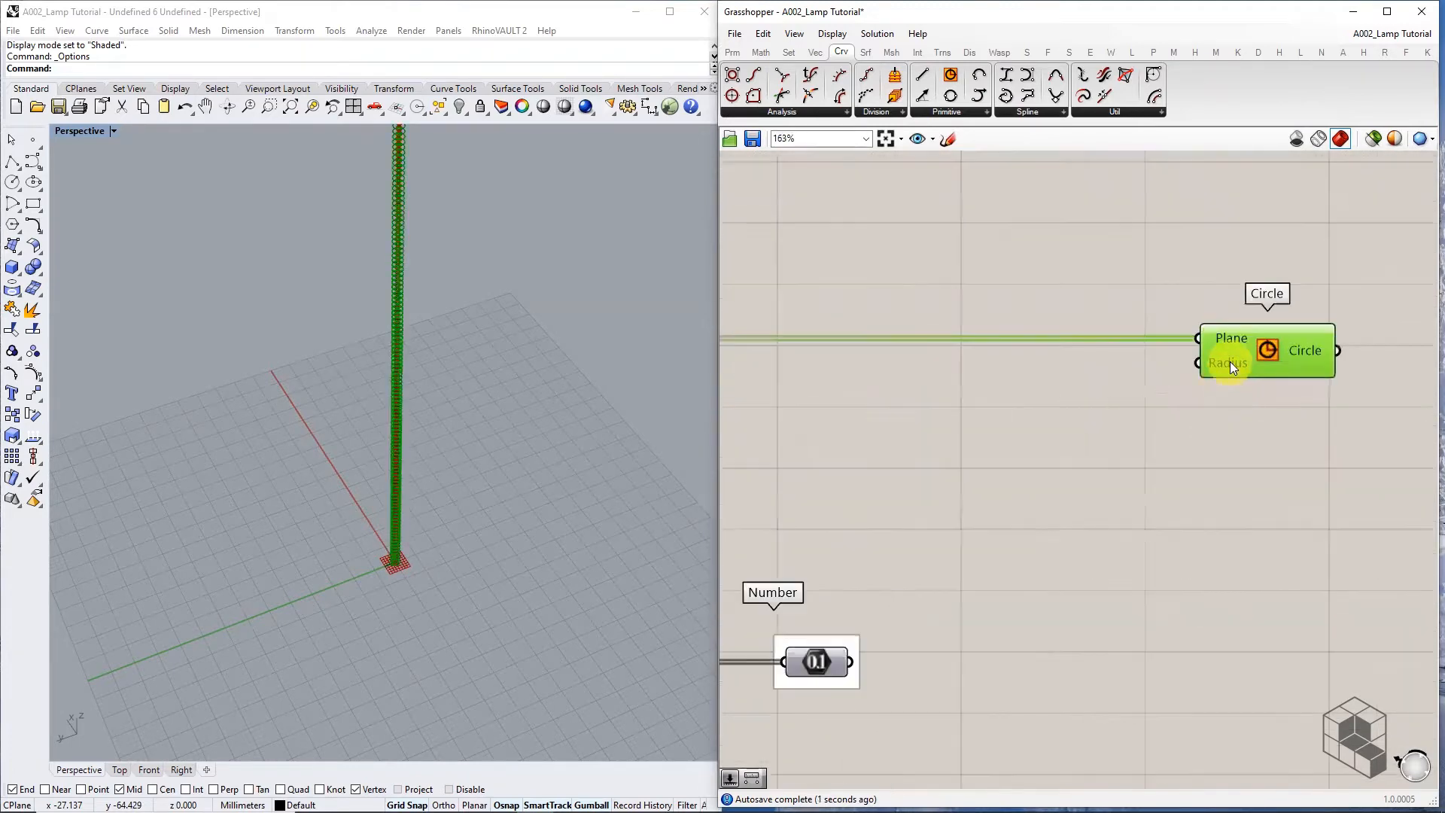
scroll(1235, 364, down, 4)
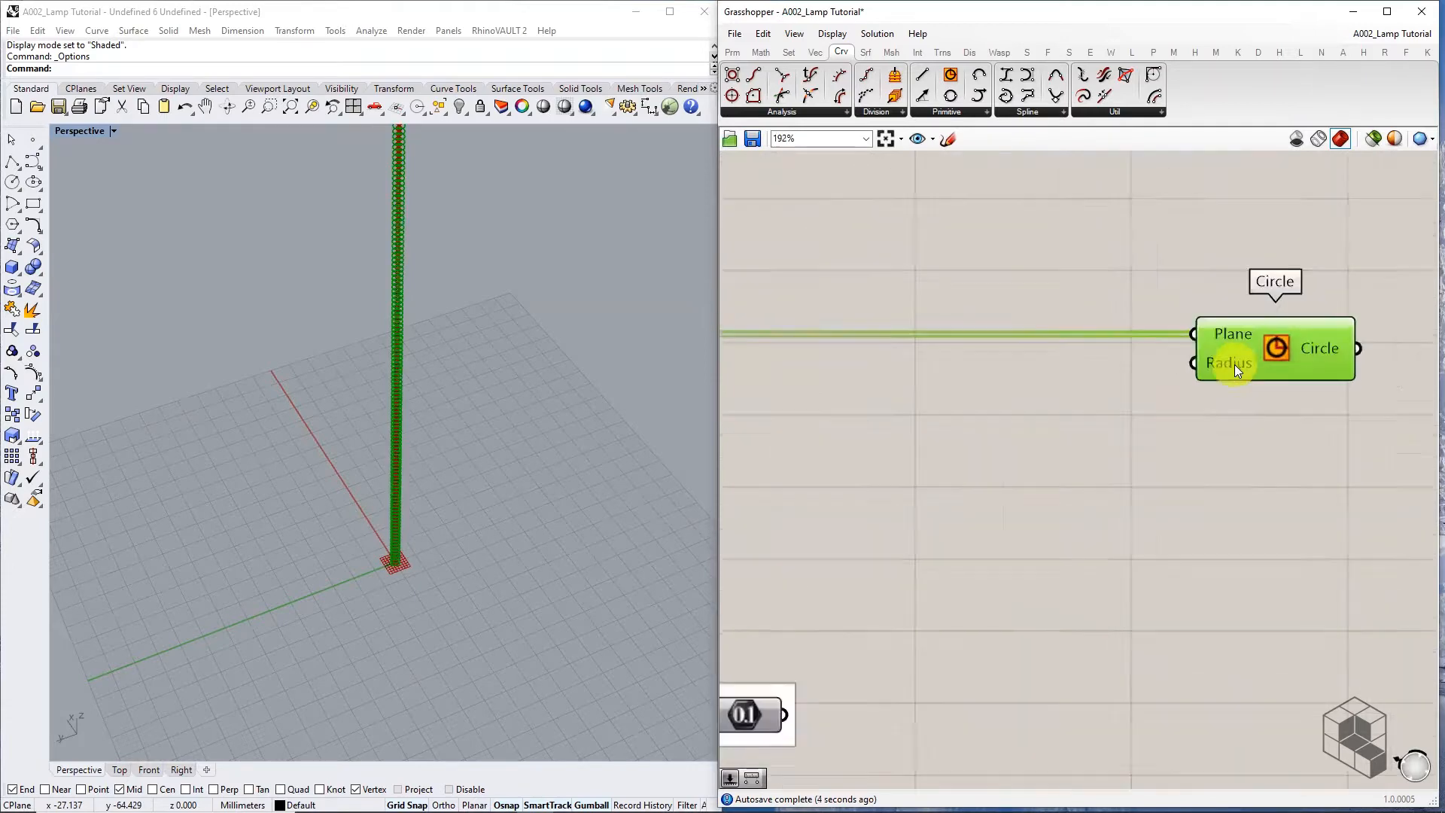
scroll(983, 545, up, 2)
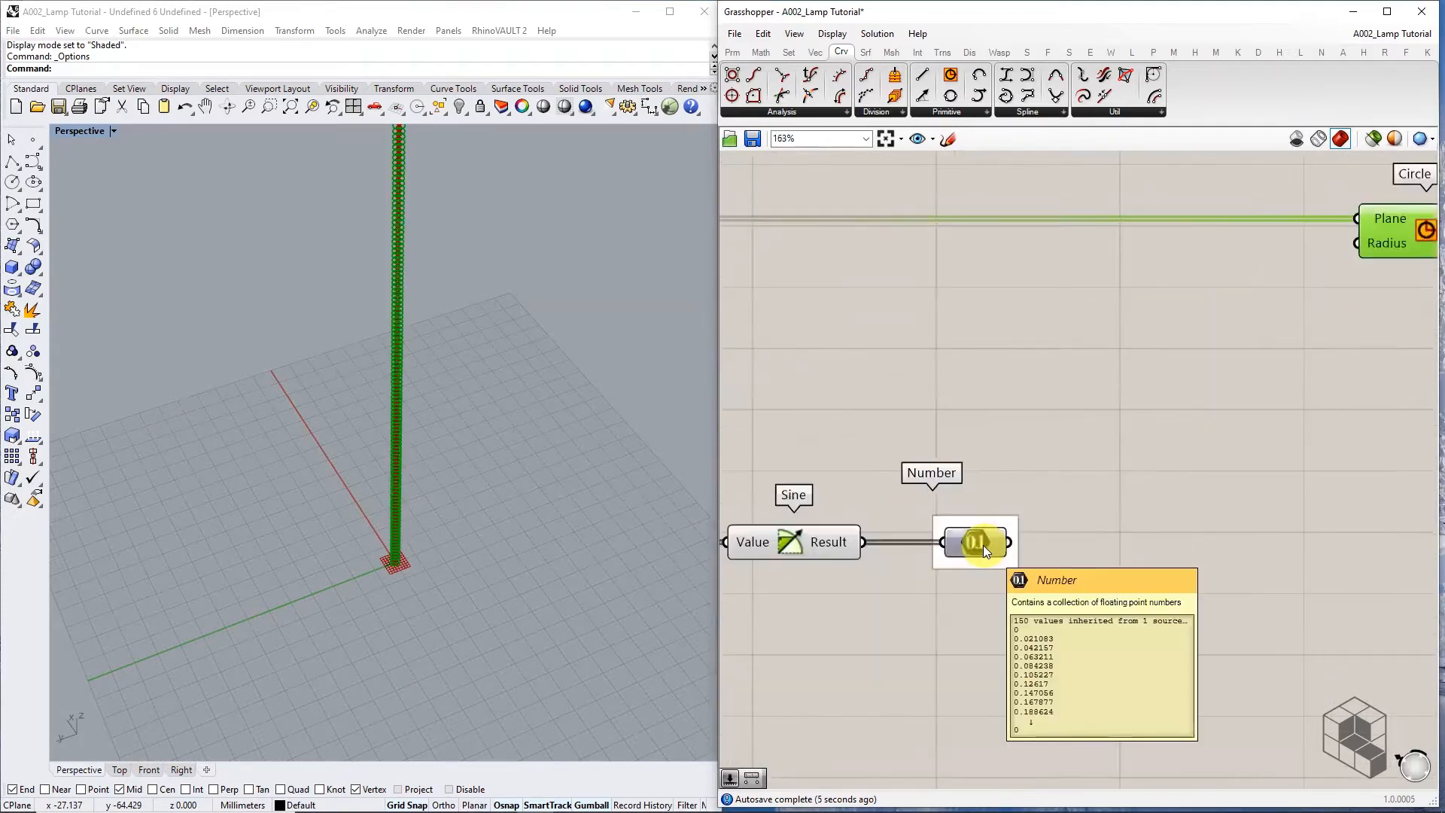
scroll(983, 545, down, 2)
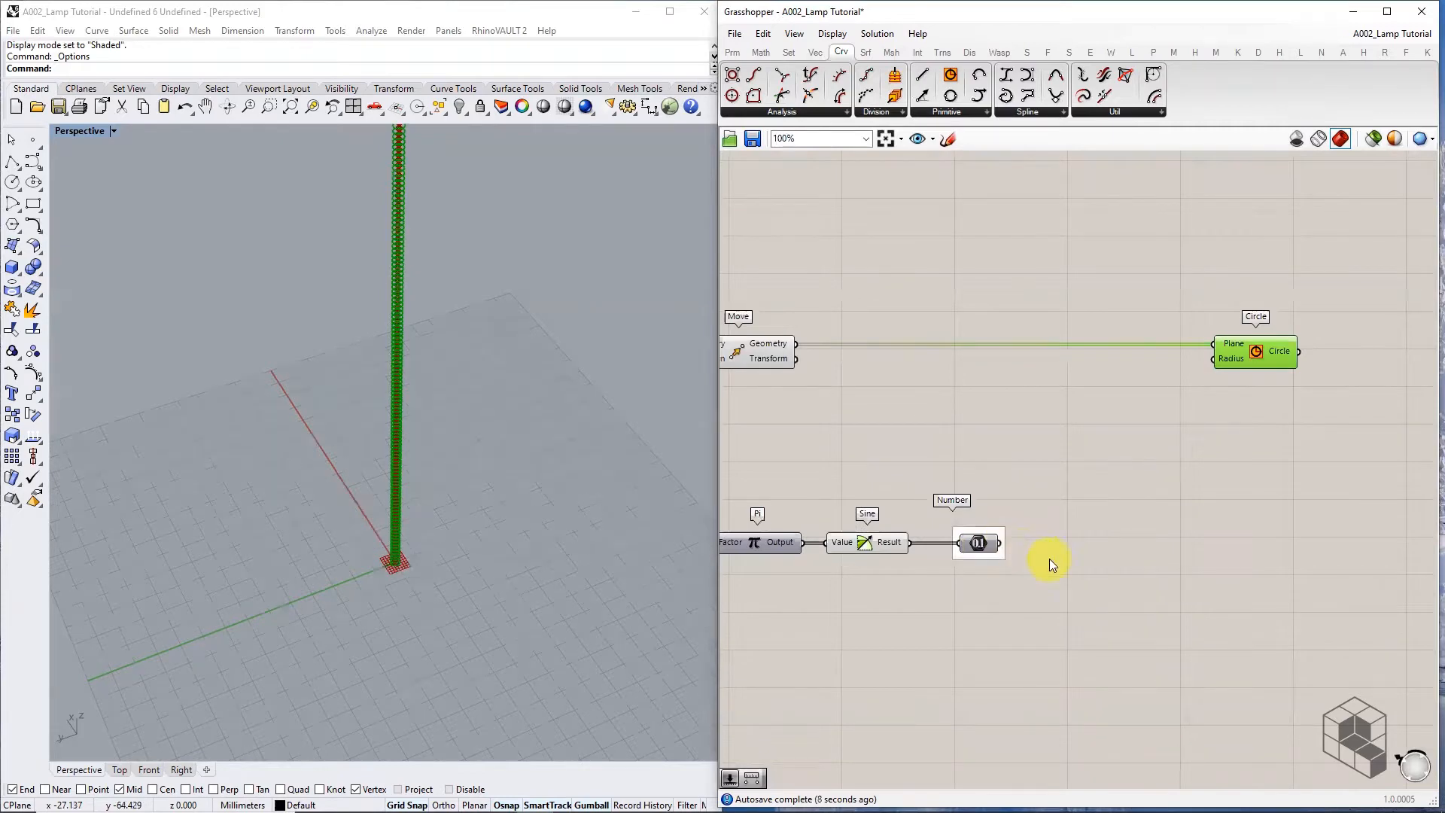
scroll(980, 513, up, 4)
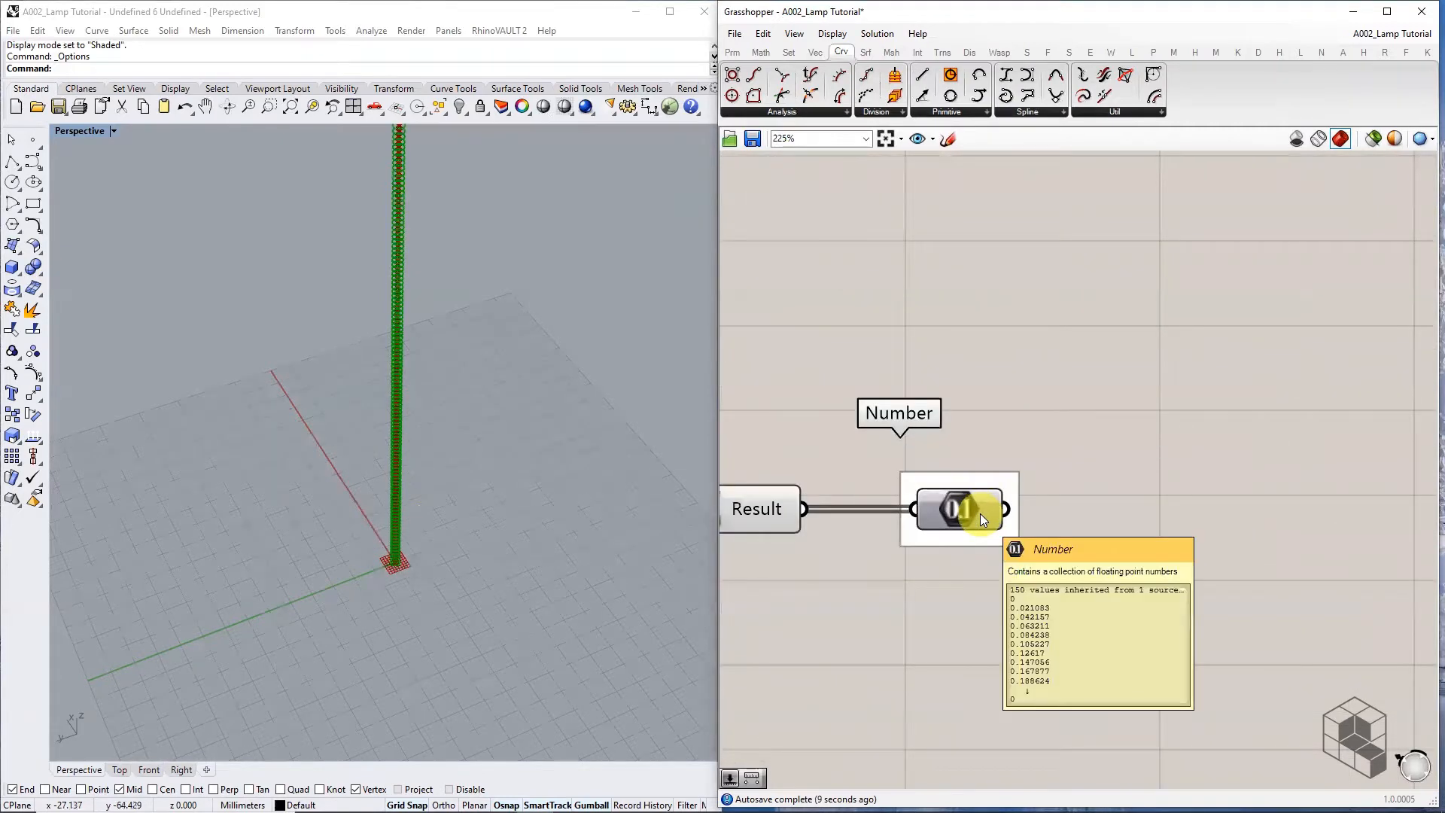
scroll(380, 569, up, 5)
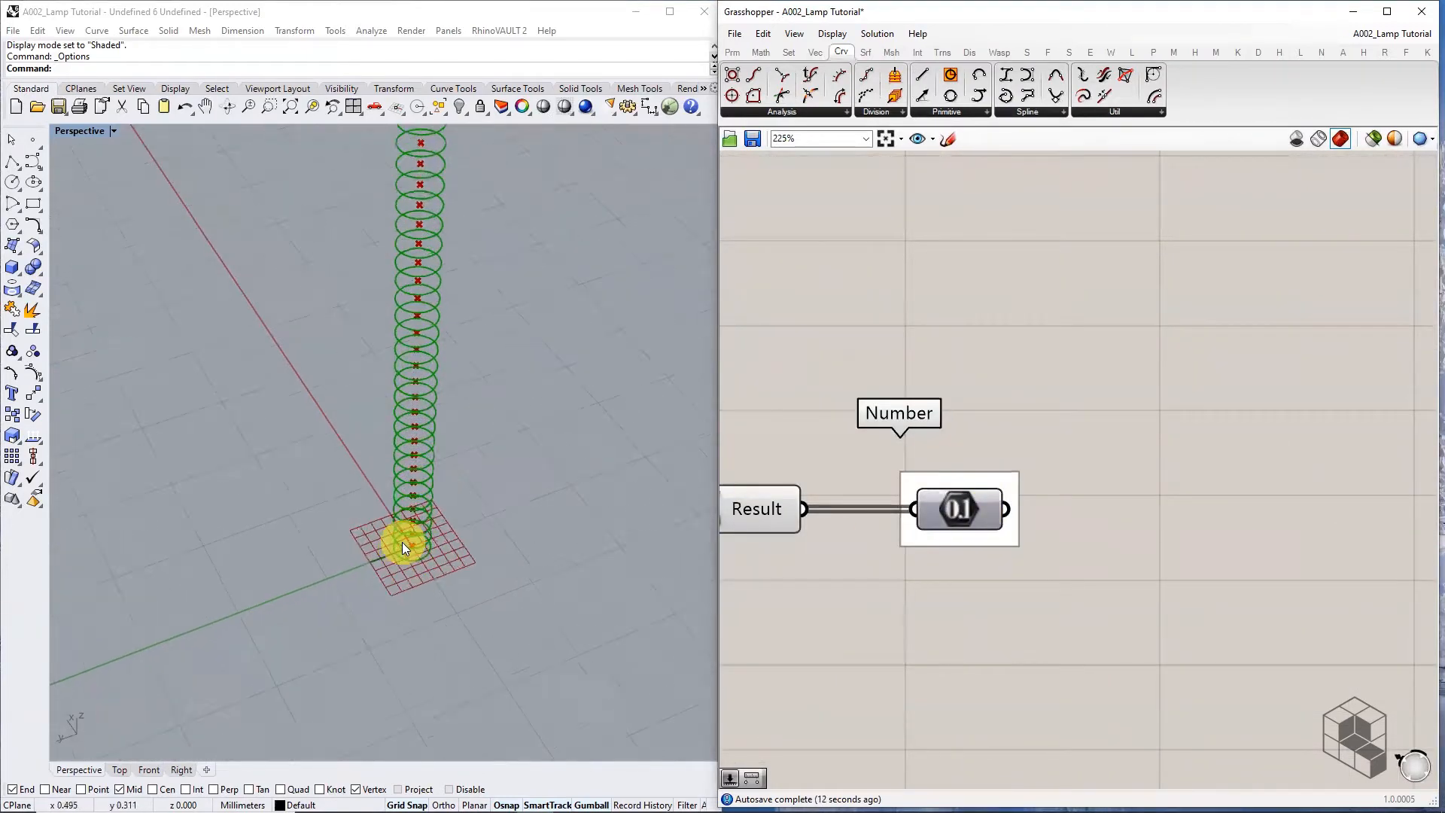
scroll(406, 544, up, 3)
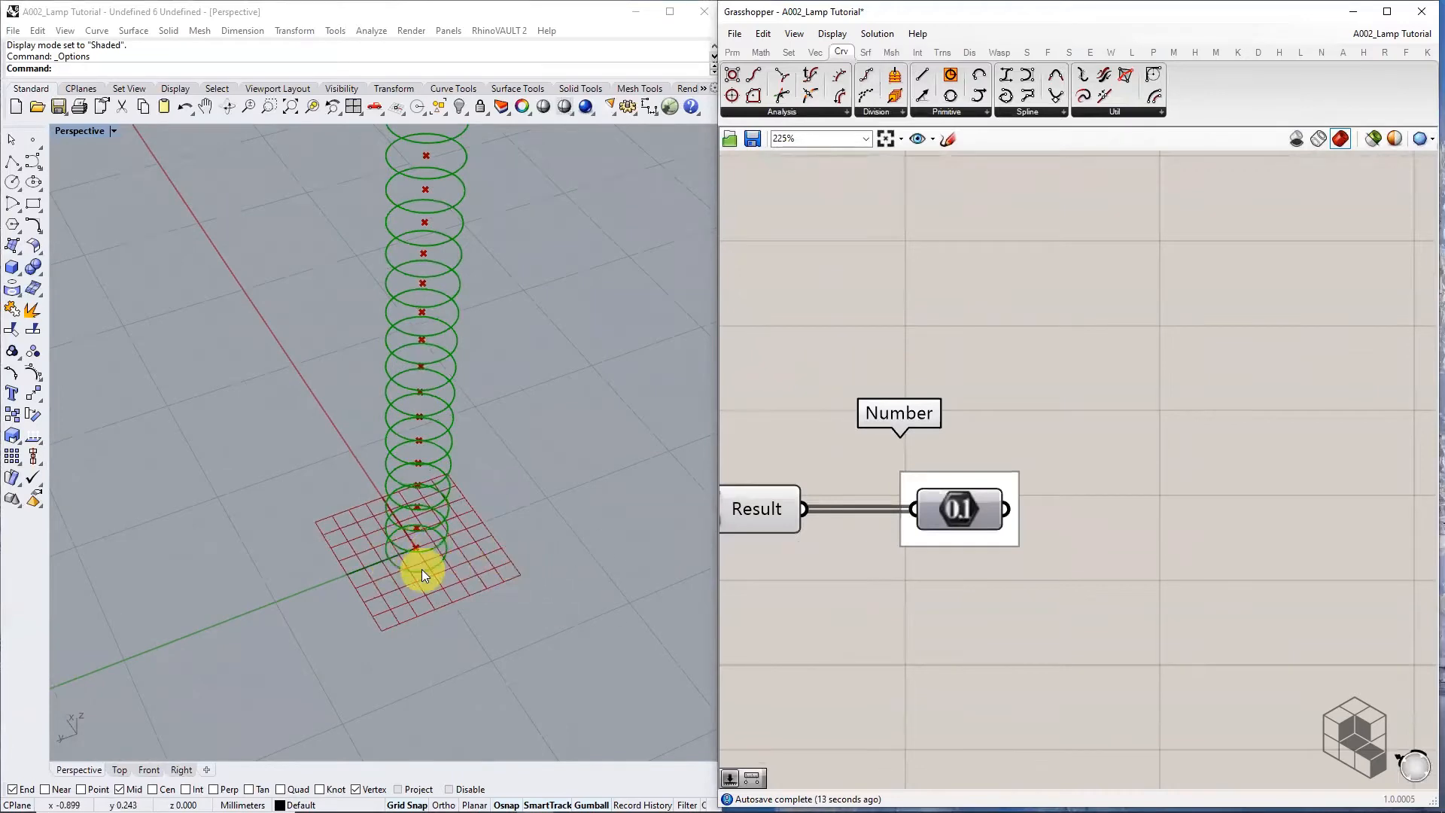
scroll(1036, 531, down, 5)
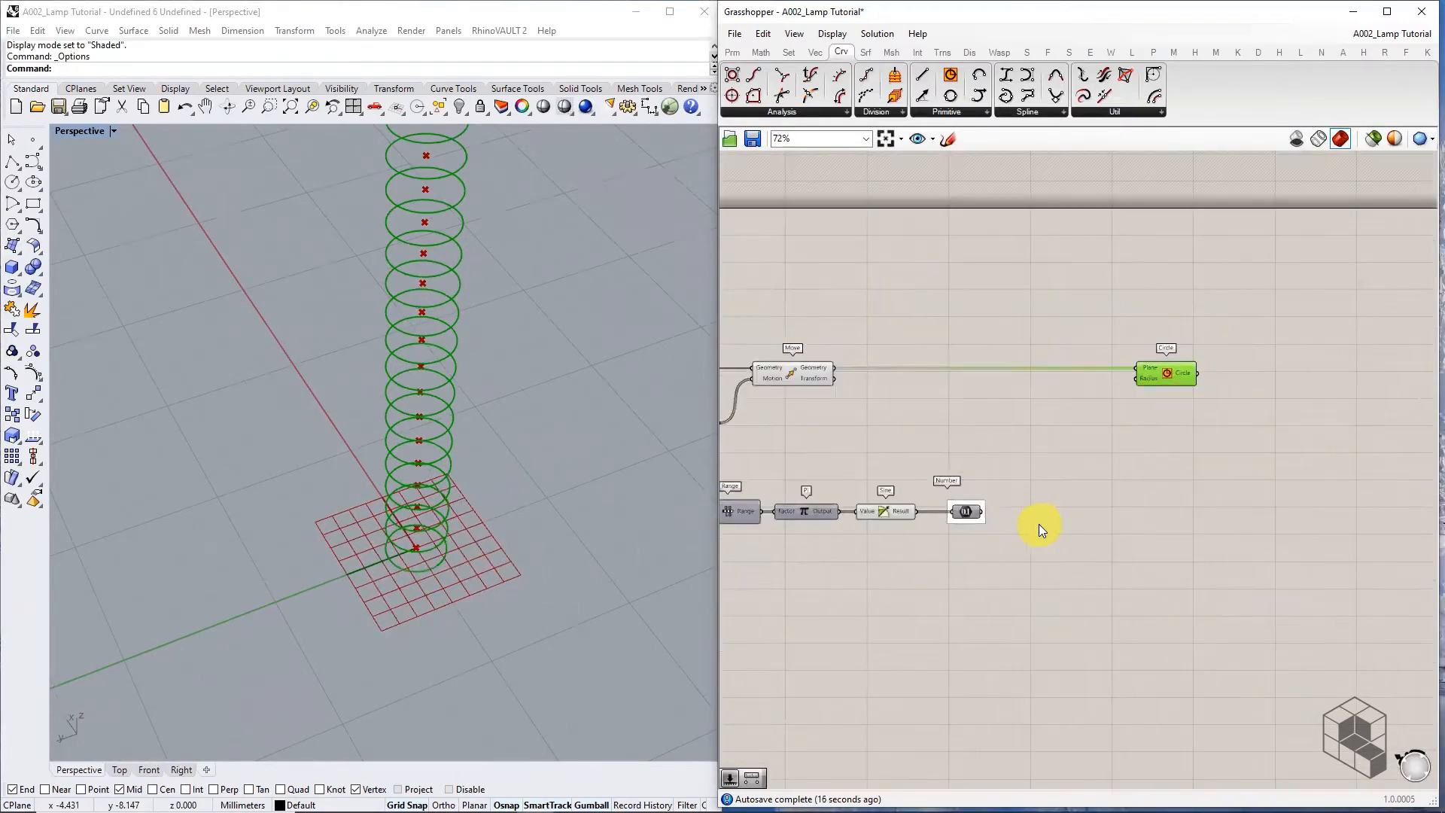
Add a Multiplication with the Number values in A and a slider set to 20 in B
scroll(1039, 527, up, 3)
click(761, 51)
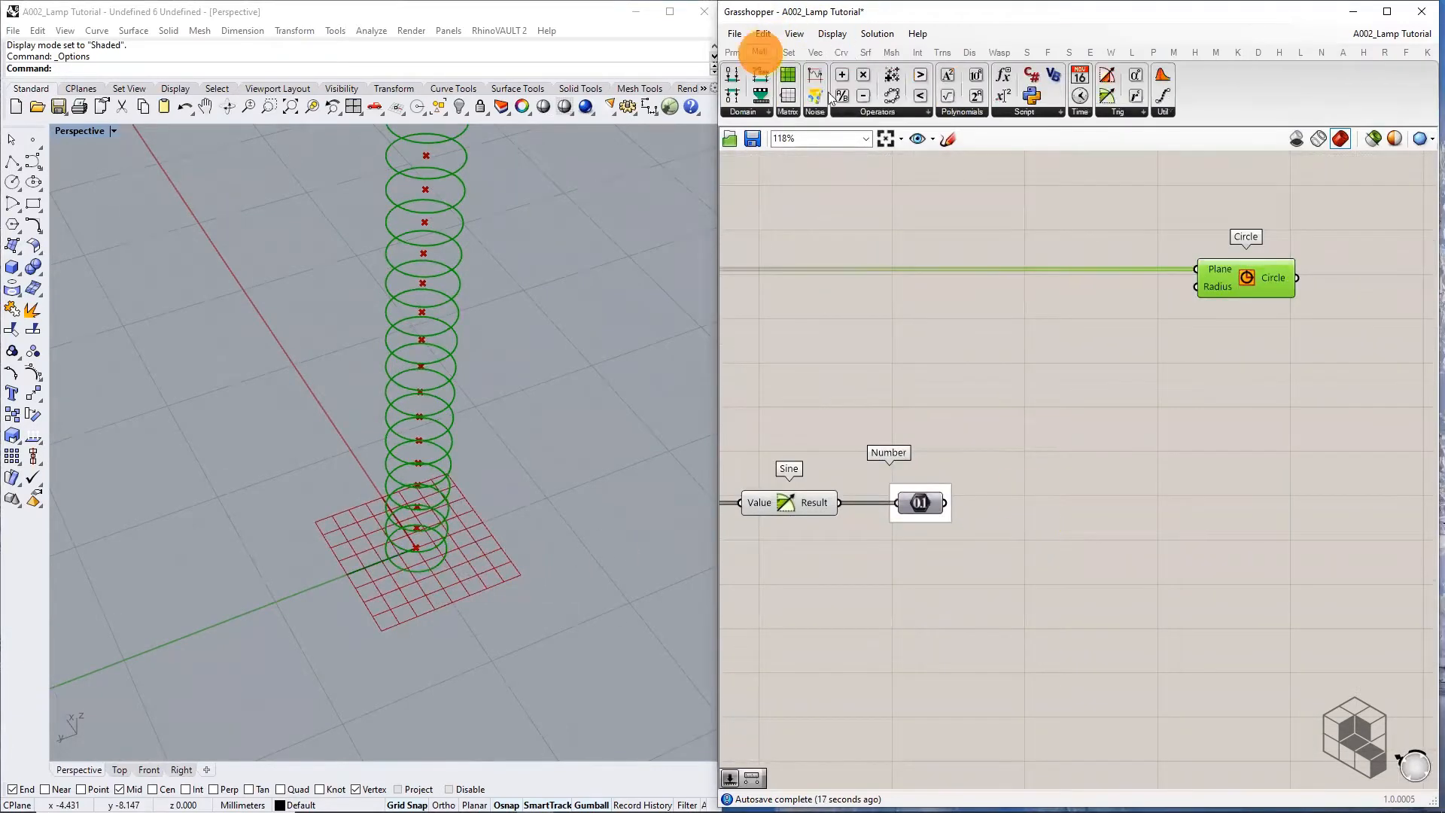
drag(842, 96, 1087, 512)
drag(946, 503, 1047, 503)
double_click(951, 551)
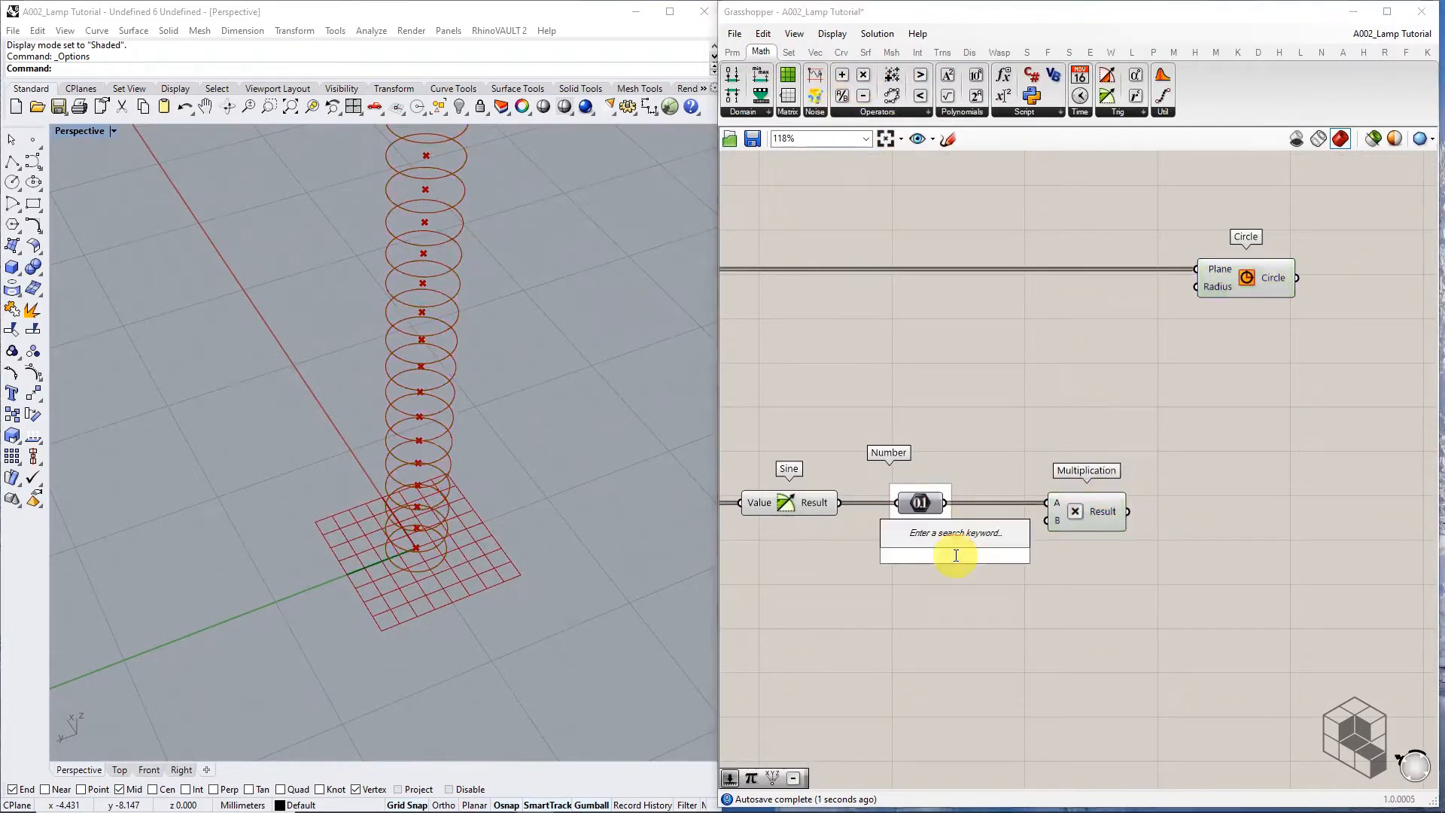
text(20)
key(Return)
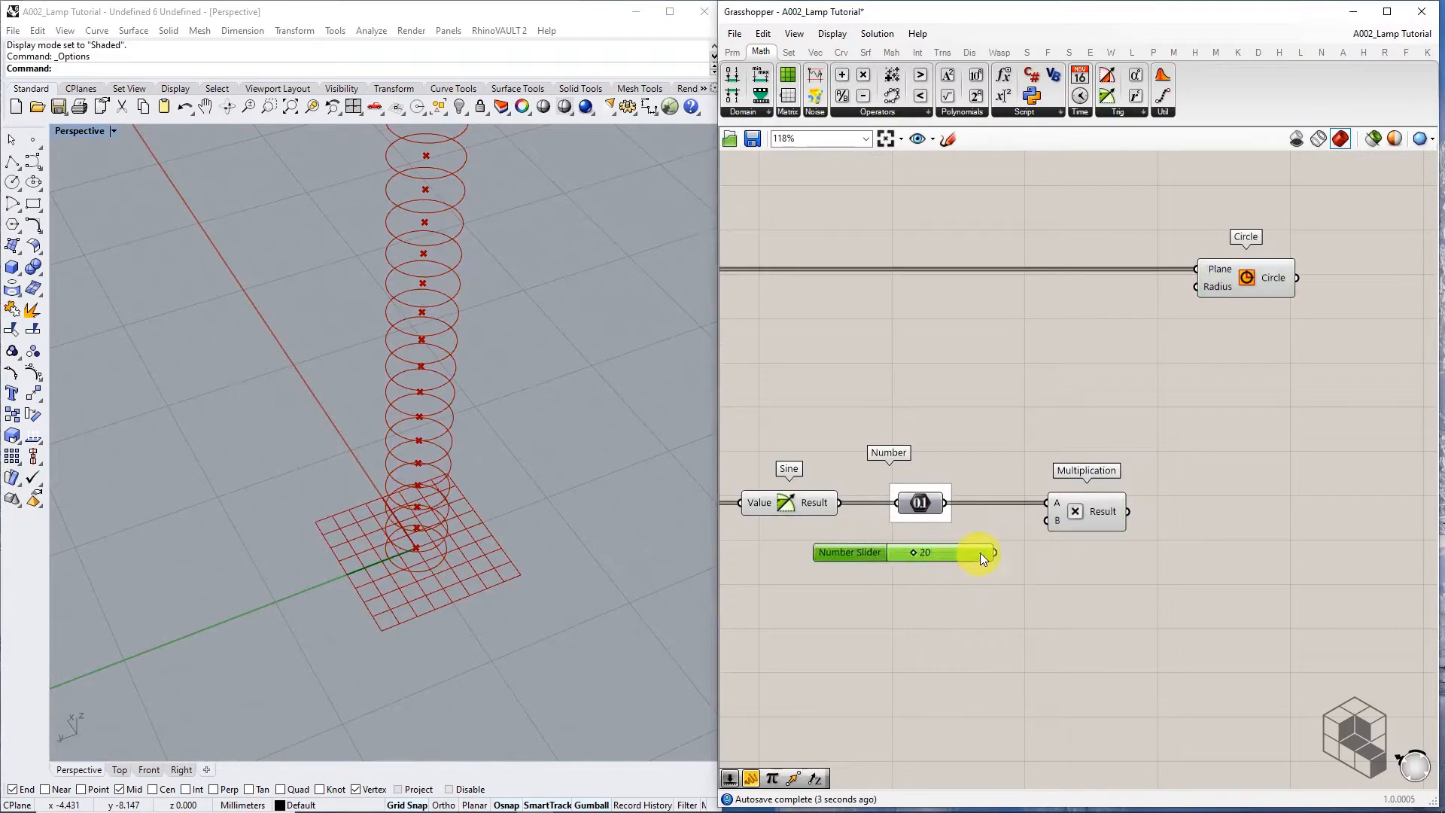
drag(993, 553, 1047, 521)
Use the Multiplication result as the Circle radius, shaping the stack into a spindle
right_drag(1114, 513, 965, 530)
drag(977, 527, 1092, 300)
scroll(446, 592, down, 12)
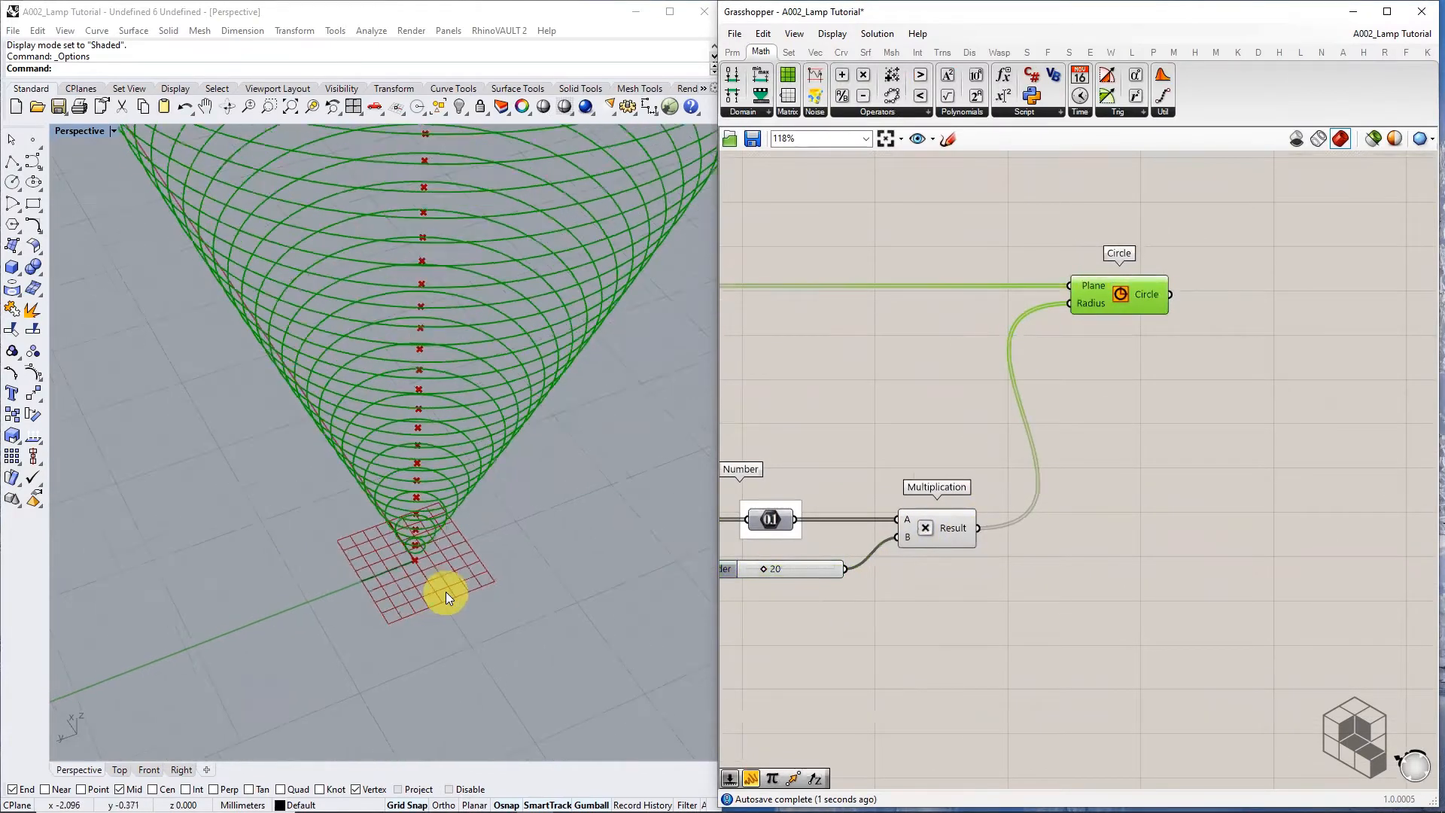
scroll(444, 586, down, 12)
right_drag(445, 584, 483, 550)
scroll(486, 482, up, 8)
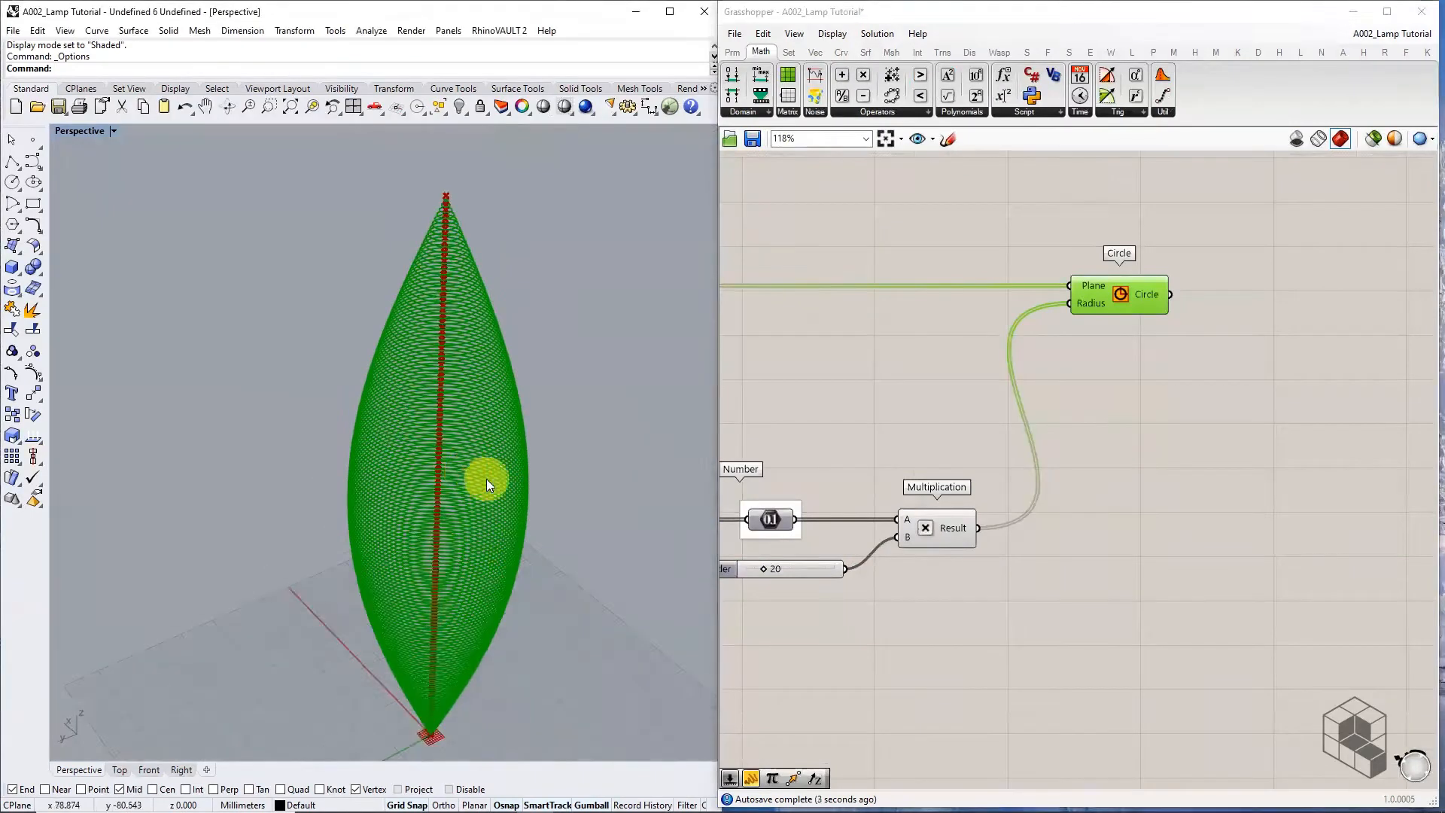
right_drag(486, 482, 471, 264)
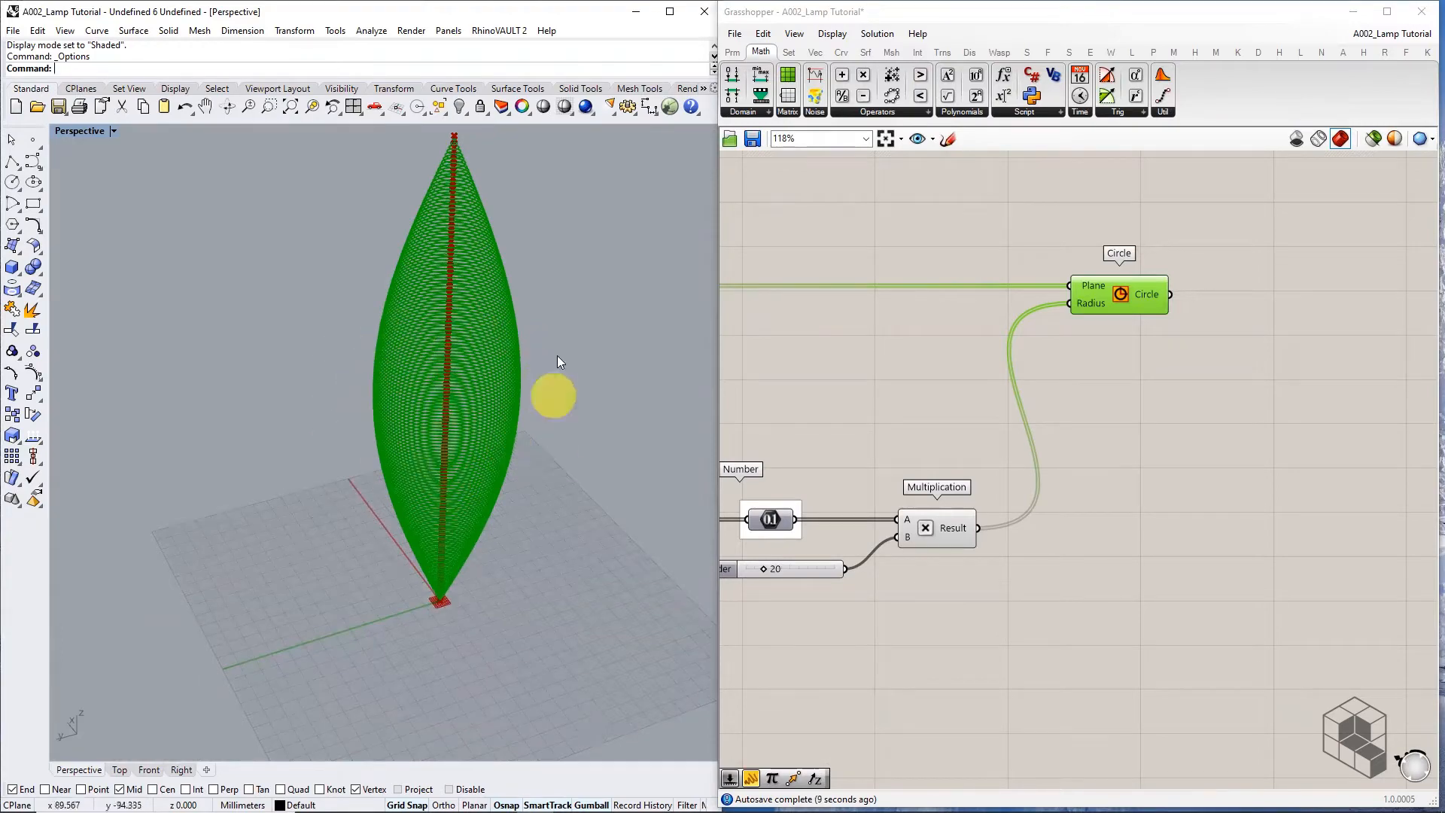
right_drag(488, 343, 474, 381)
scroll(451, 207, up, 14)
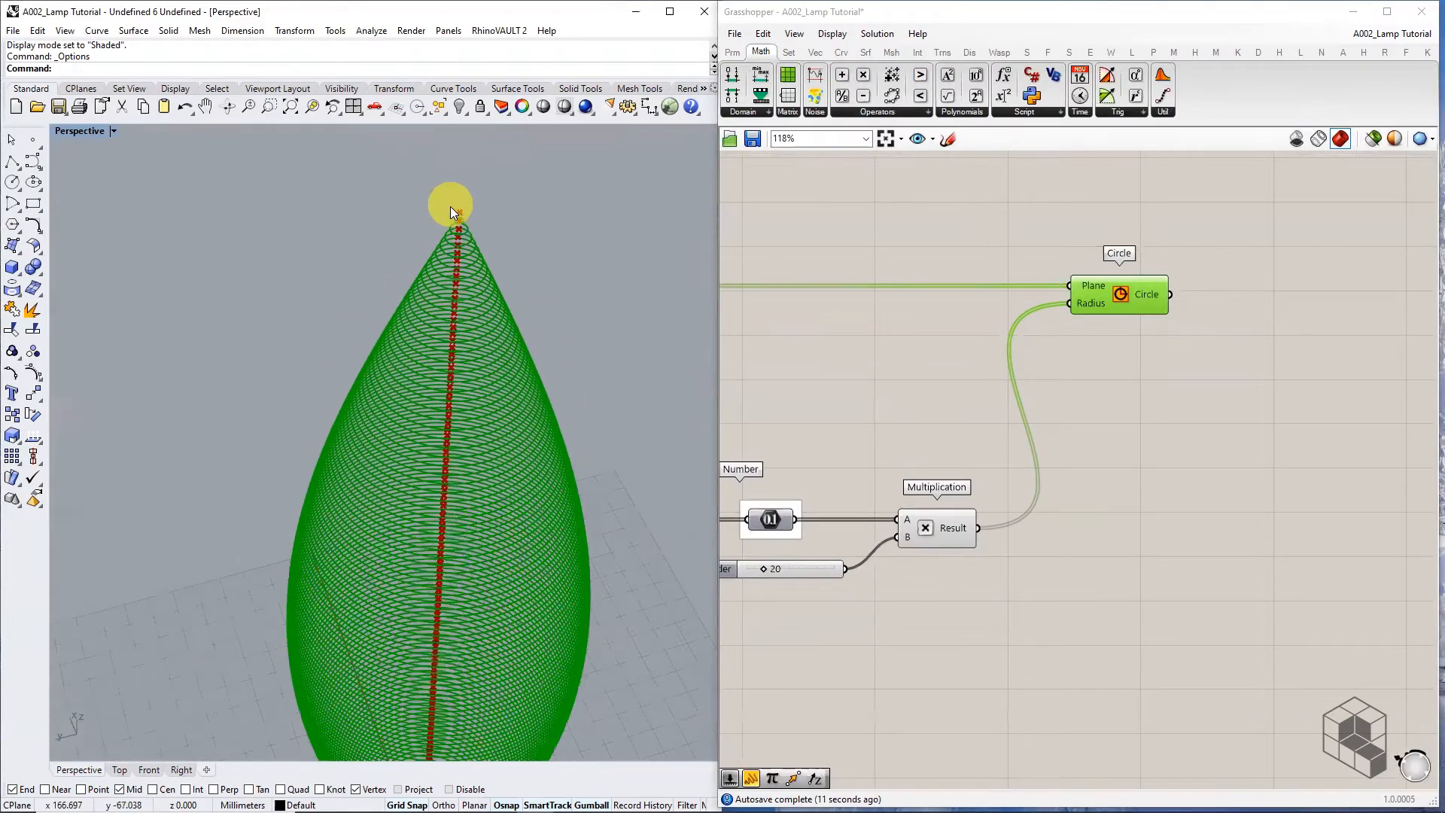
scroll(467, 178, down, 10)
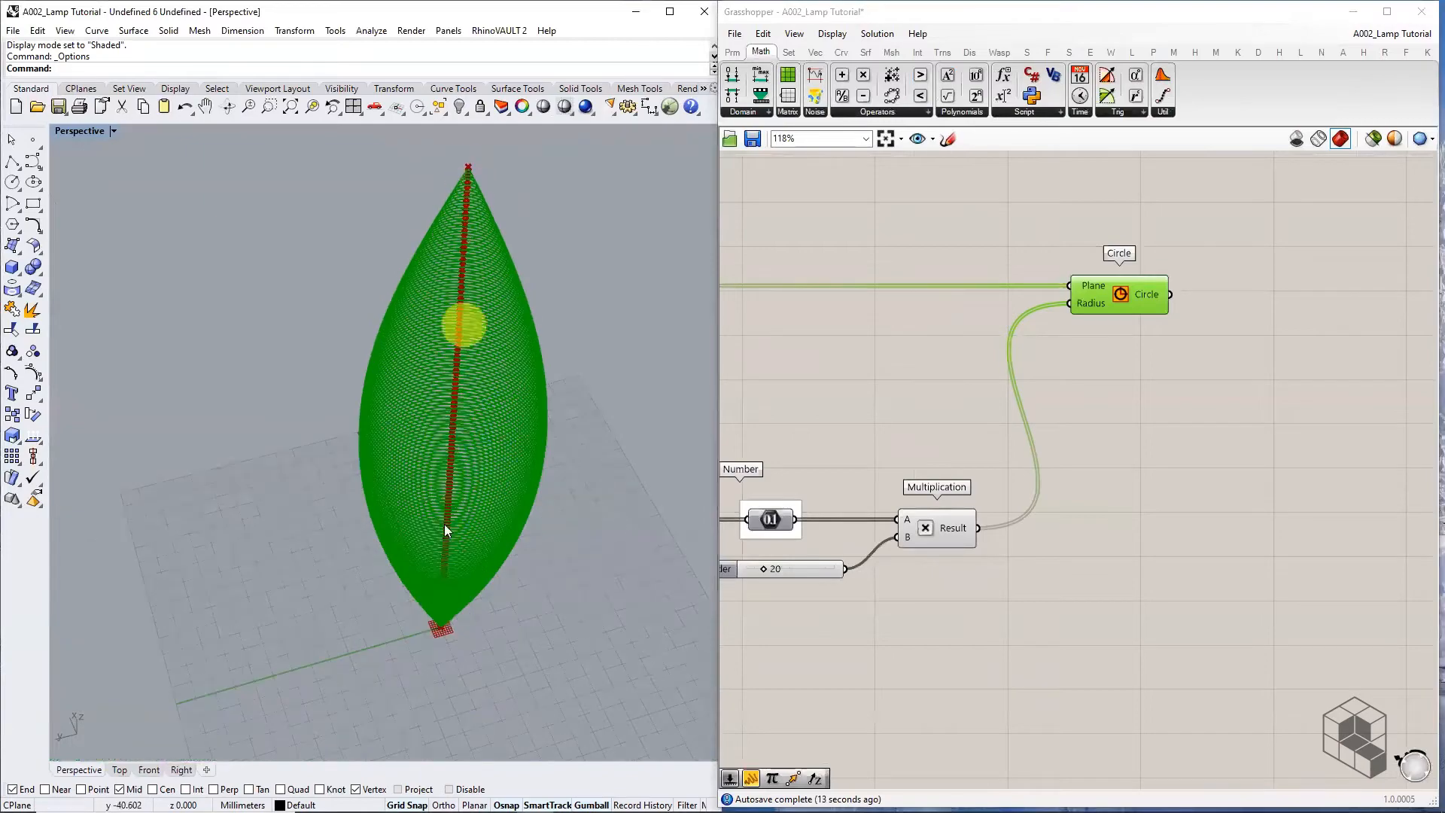
scroll(443, 646, up, 5)
scroll(1047, 381, down, 3)
right_drag(1054, 380, 1140, 371)
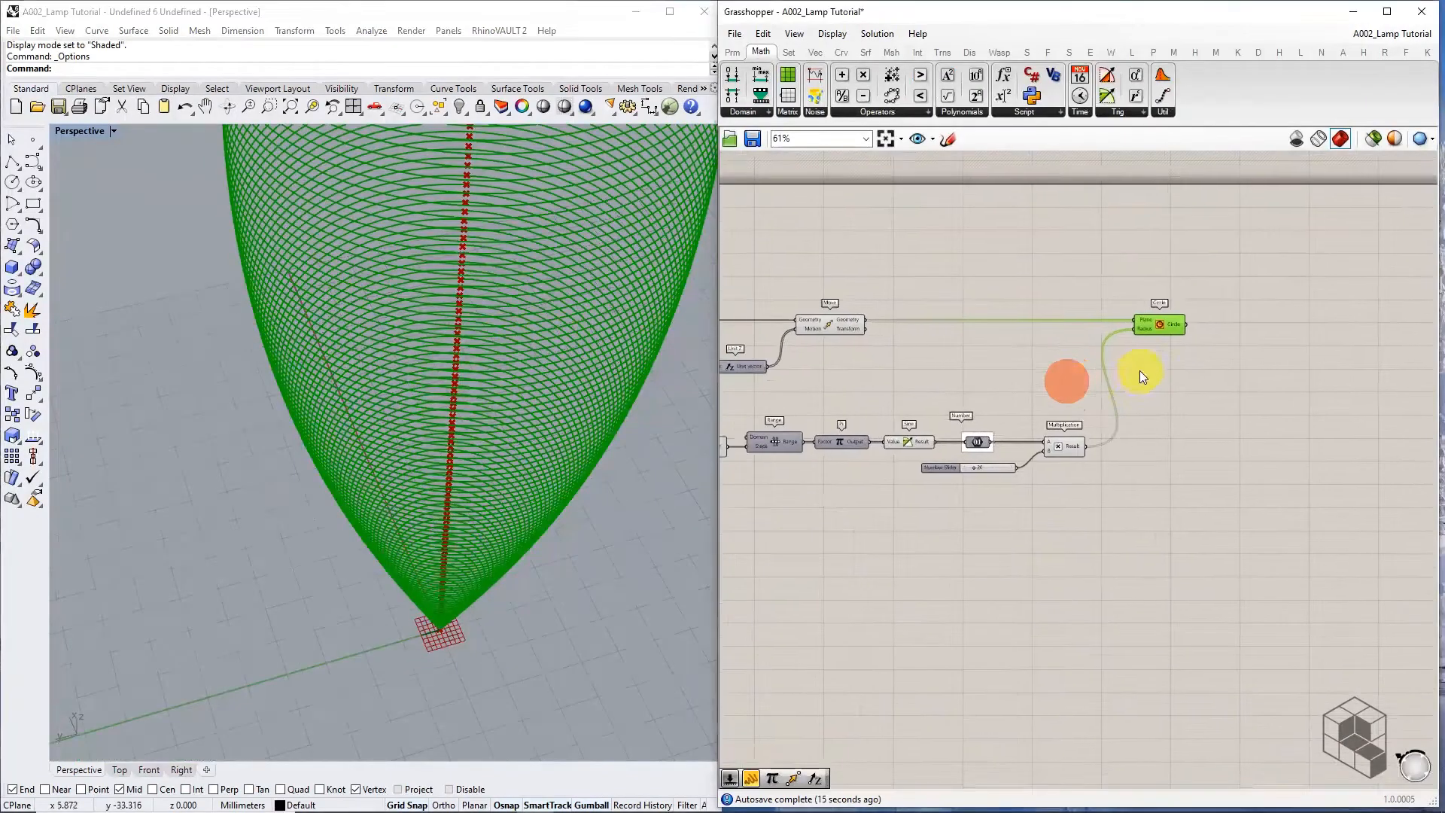
scroll(1114, 446, up, 3)
right_drag(1122, 450, 1057, 459)
scroll(447, 629, up, 3)
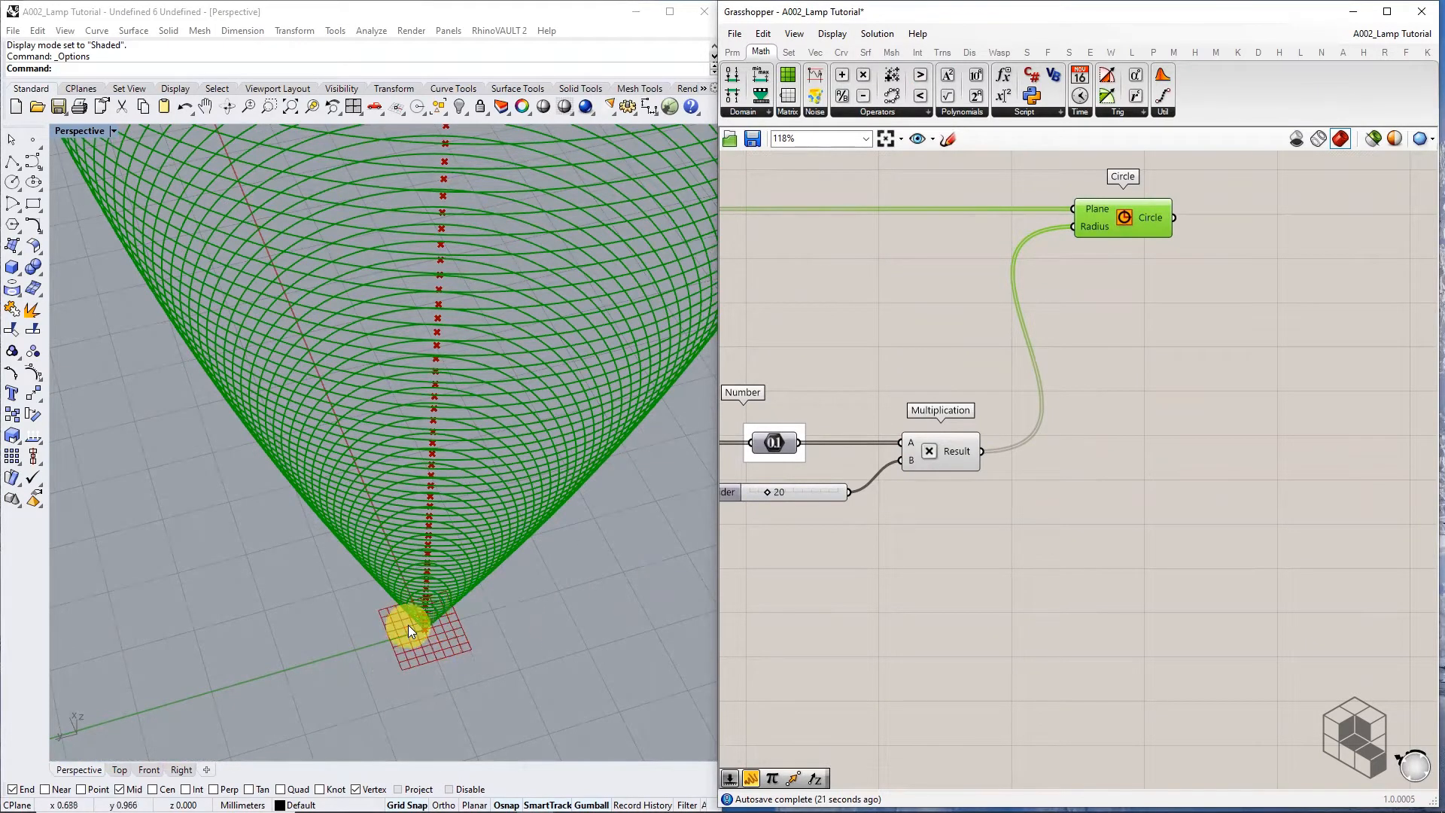
scroll(408, 625, down, 5)
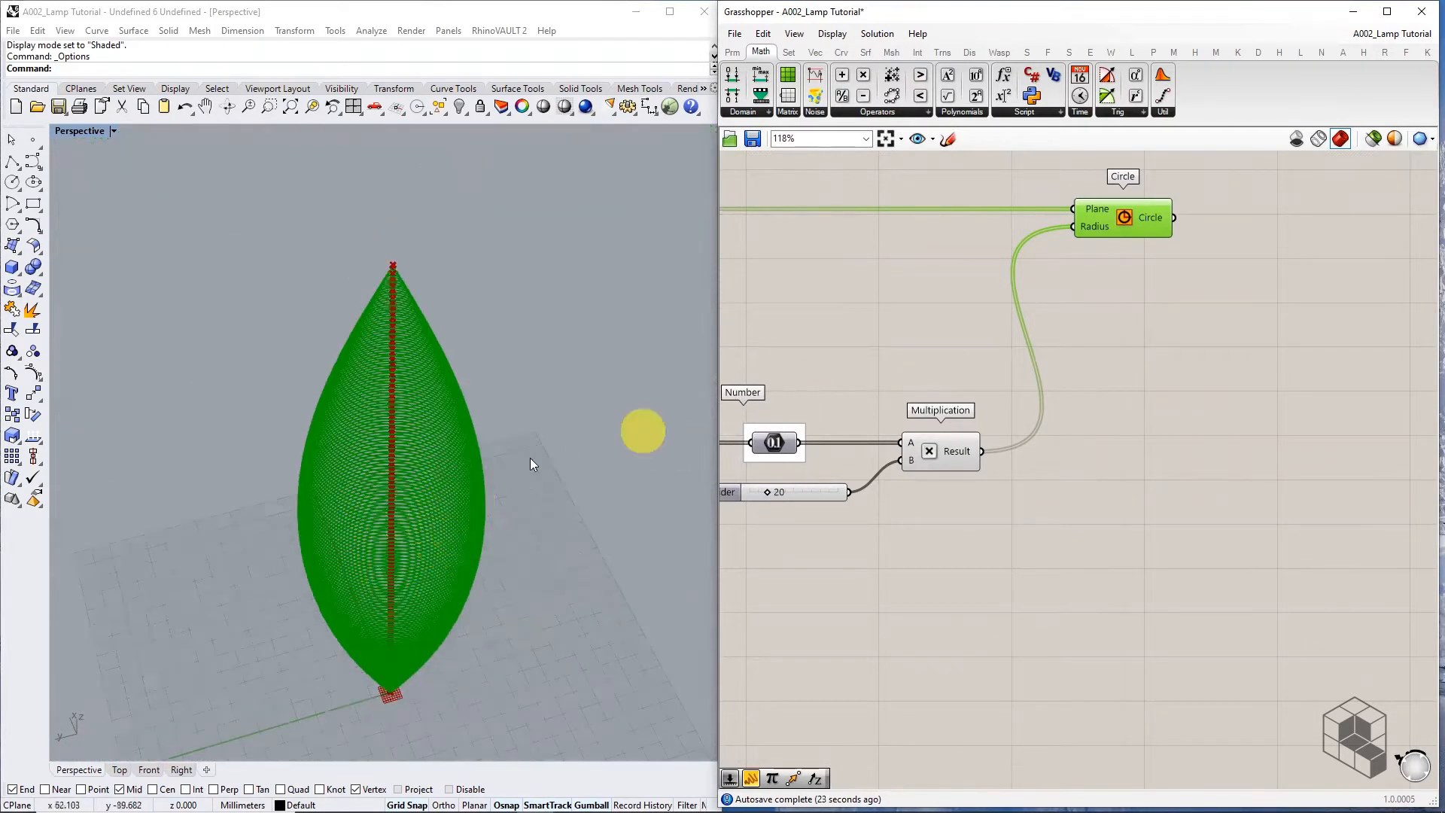
scroll(980, 489, up, 3)
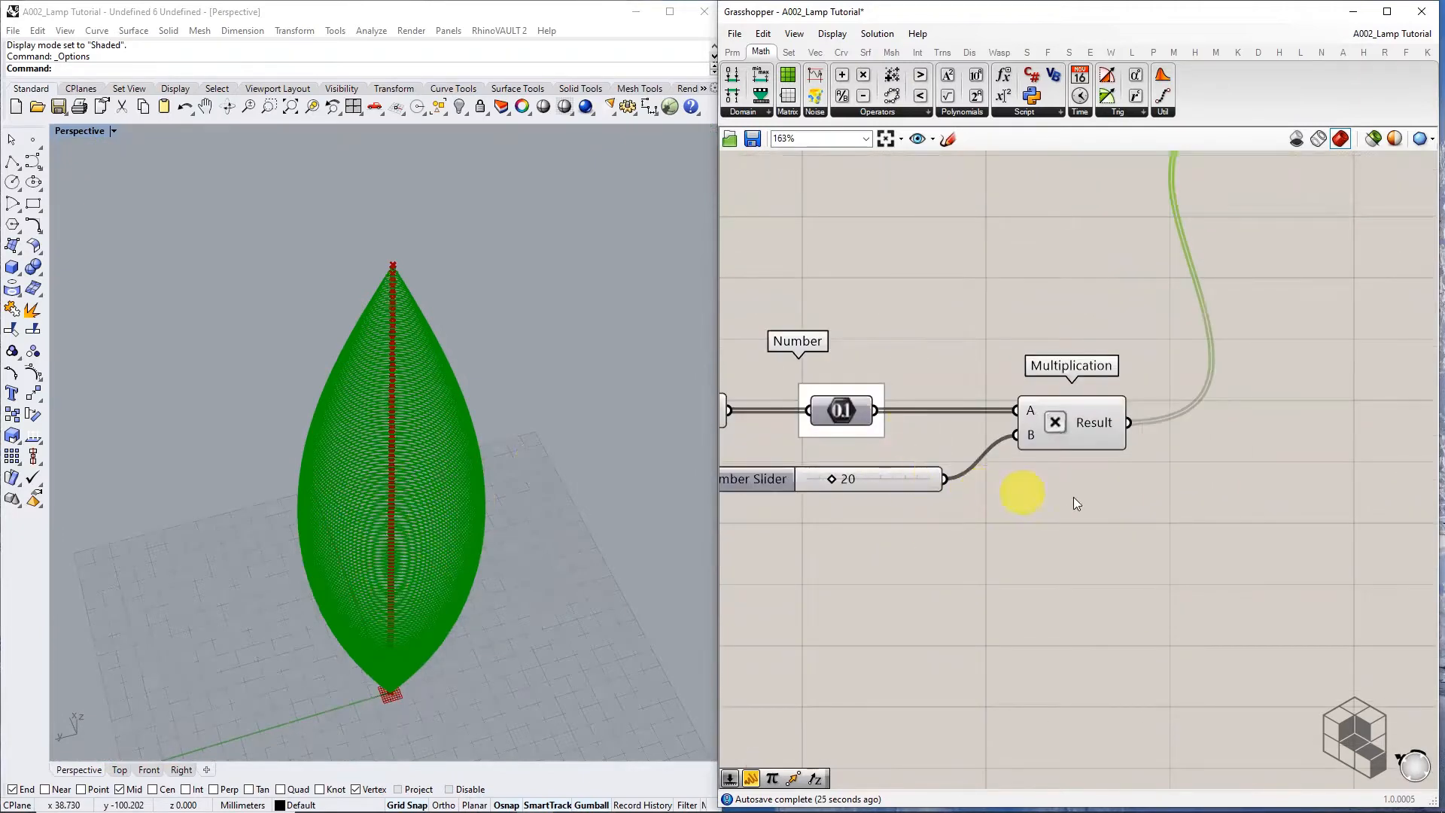
scroll(1020, 493, down, 3)
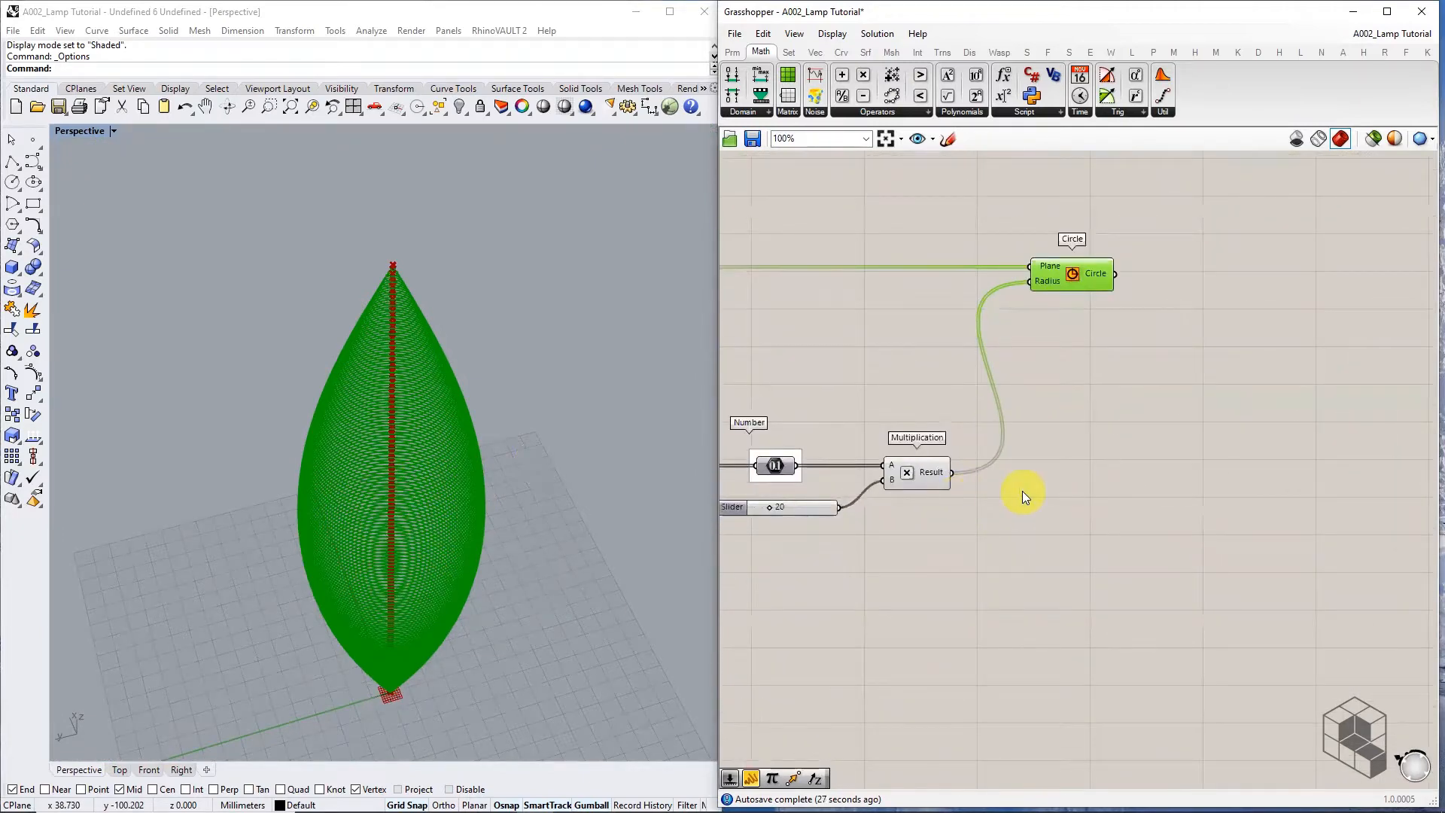
Add an Addition component fed by the Multiplication result in input A
click(842, 75)
scroll(1045, 552, up, 3)
click(1046, 457)
scroll(911, 425, up, 1)
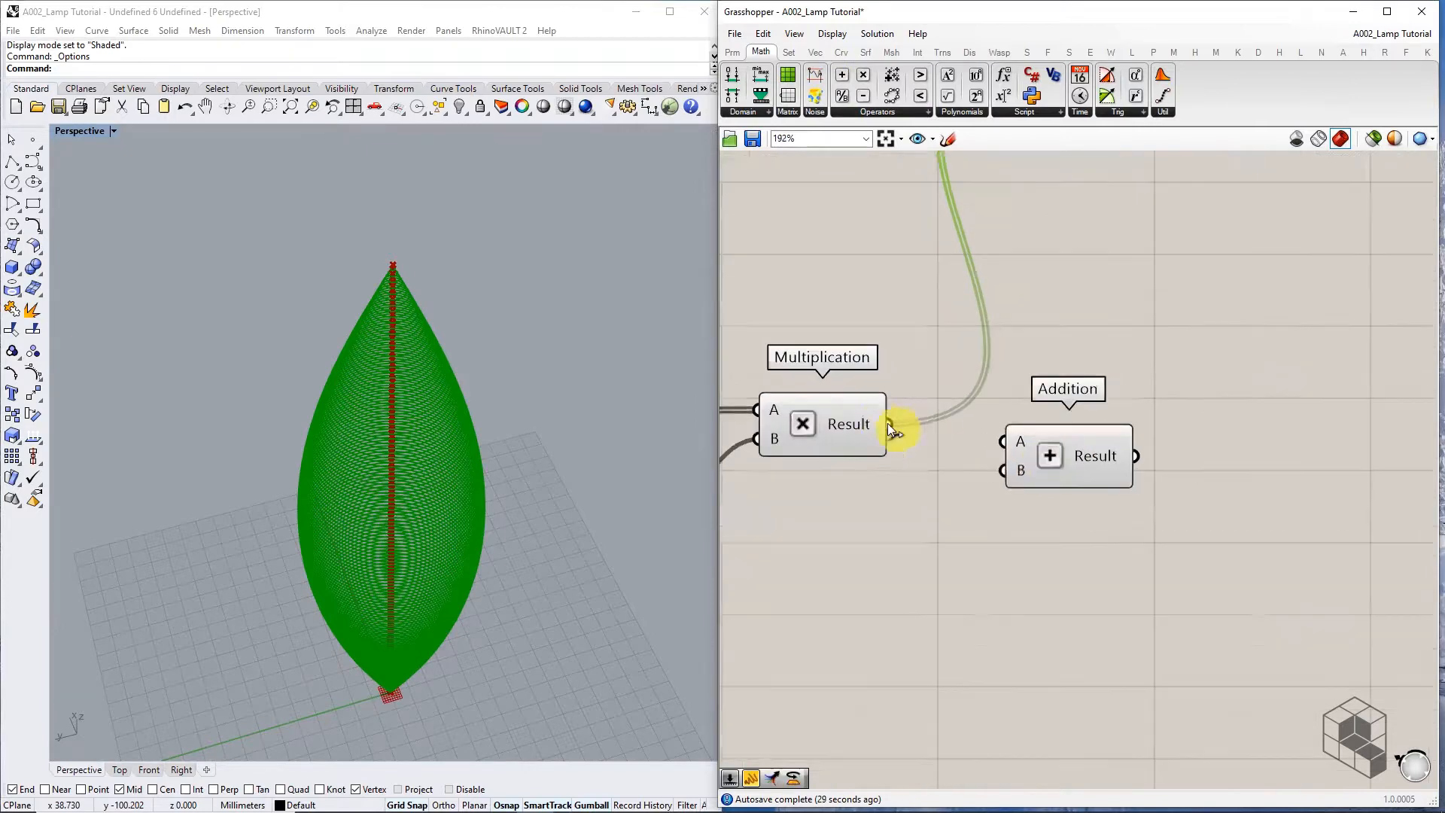
drag(1000, 440, 1002, 441)
drag(1053, 452, 1046, 435)
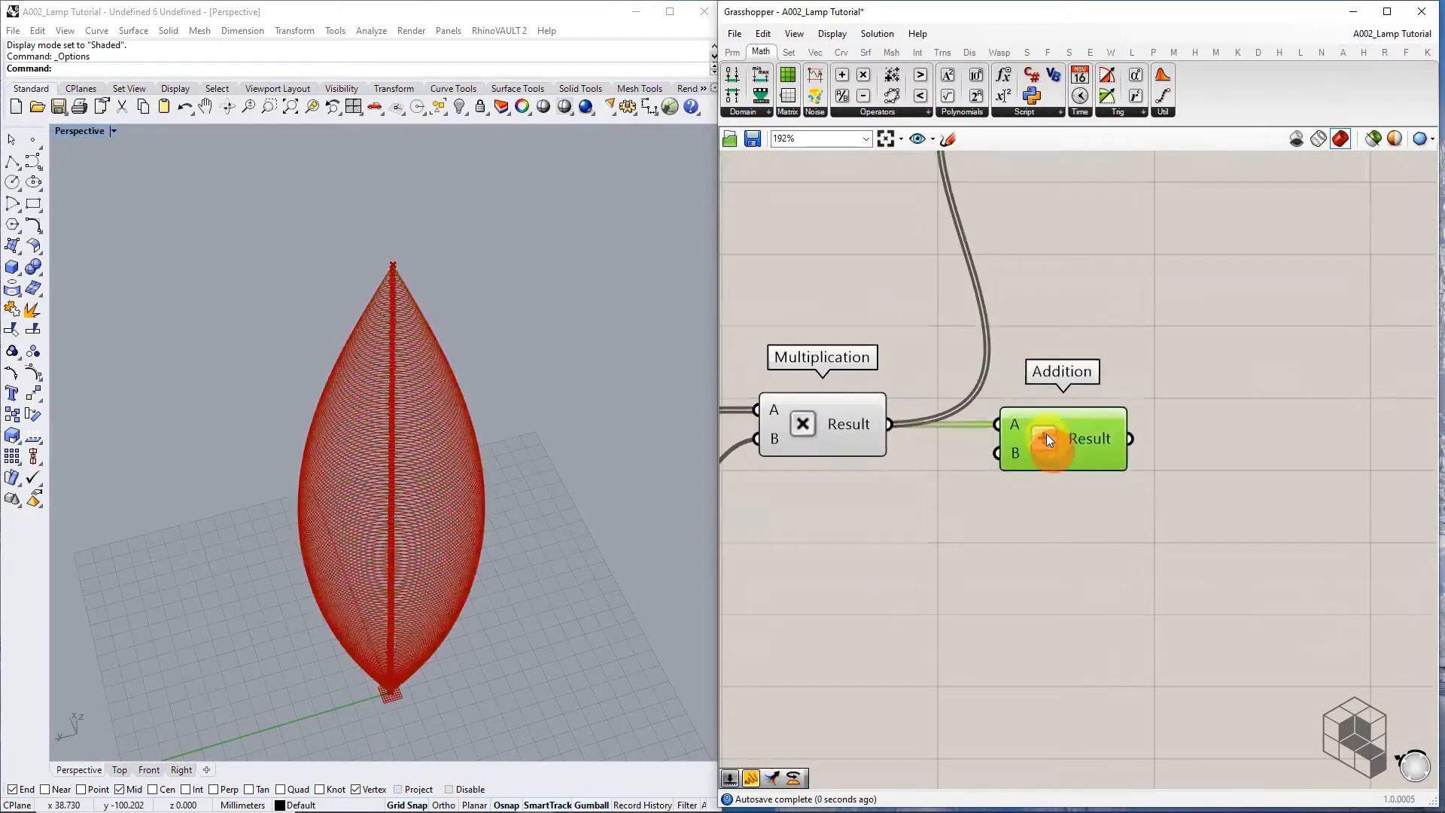
Add a compact Panel containing 40 for the Addition's B input
click(732, 52)
drag(950, 95, 844, 550)
double_click(843, 548)
text(40)
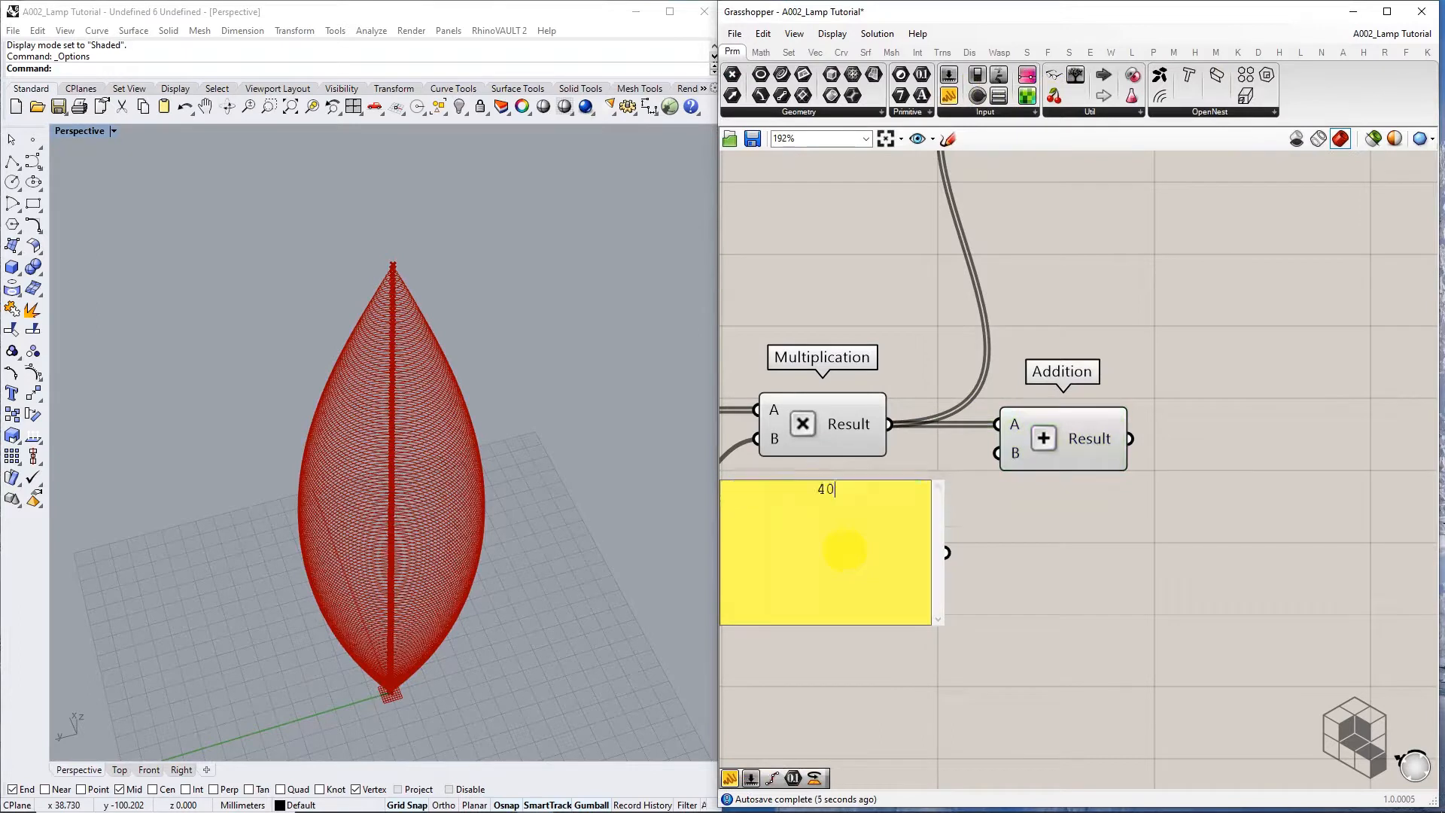
click(978, 572)
drag(939, 625, 998, 454)
click(933, 641)
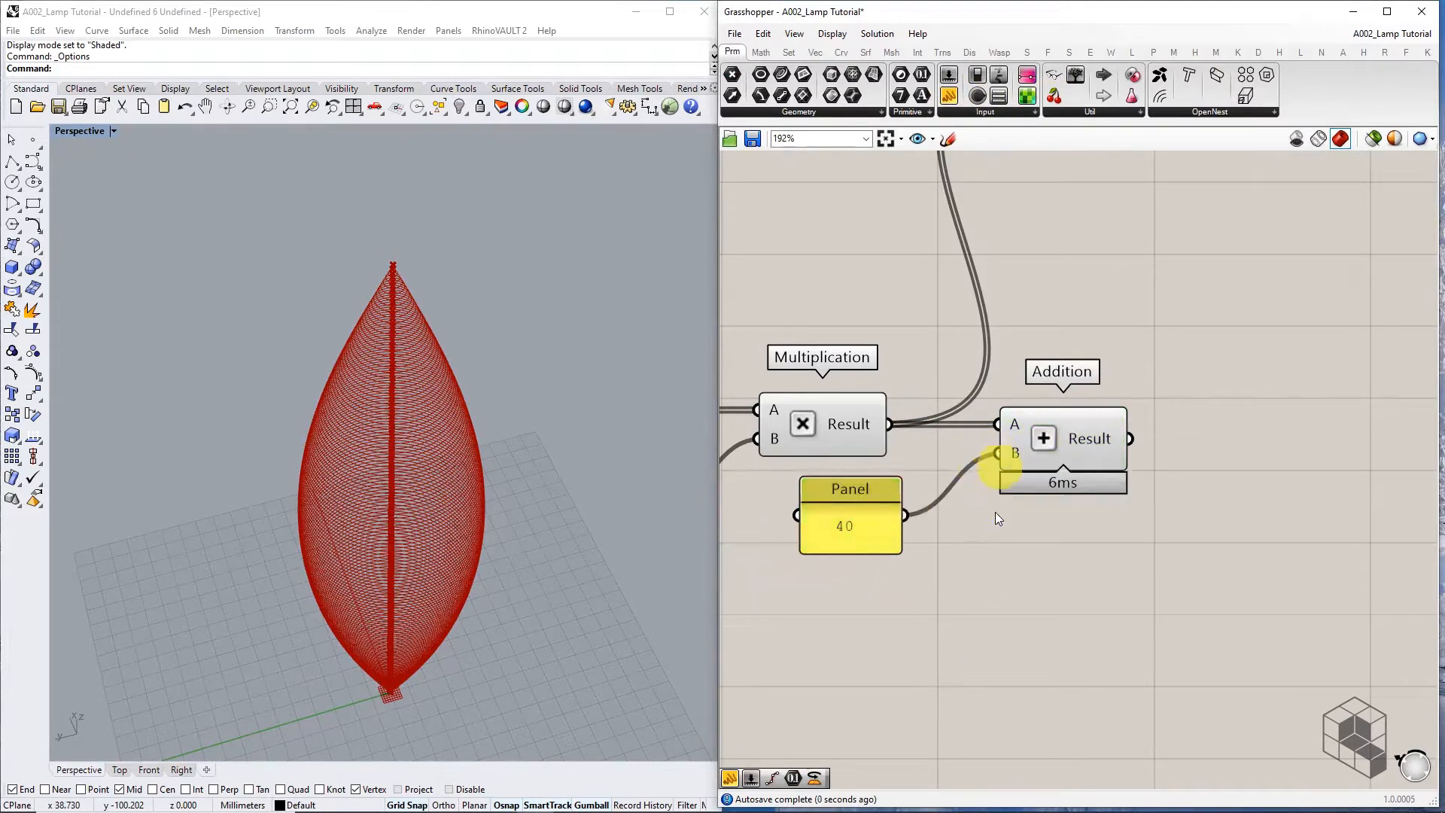
Drive the Circle radius from the Addition result, widening the lamp into a barrel
scroll(995, 512, down, 3)
right_drag(1022, 500, 967, 573)
drag(985, 370, 1120, 371)
click(1060, 435)
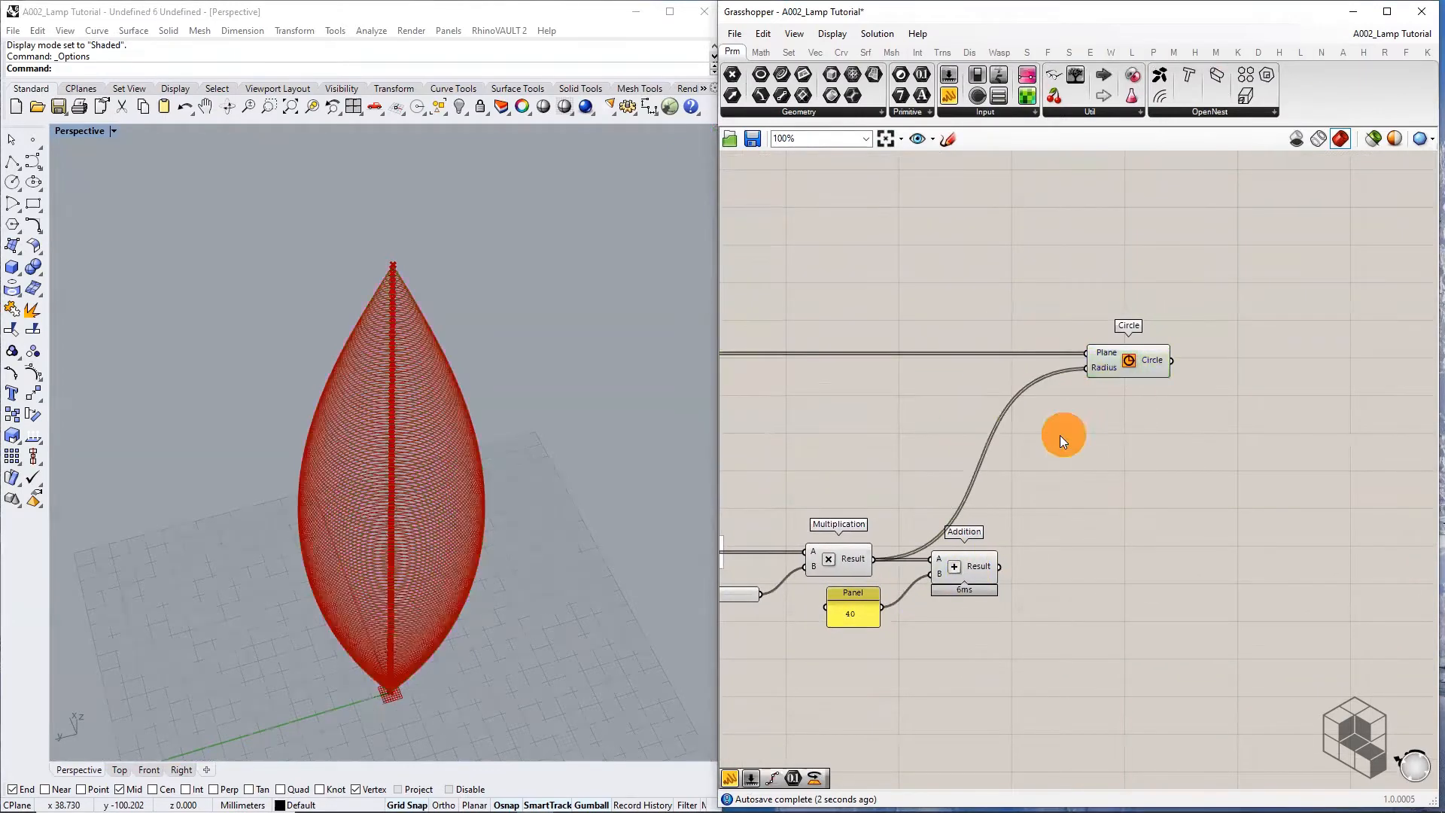
drag(1000, 564, 1090, 367)
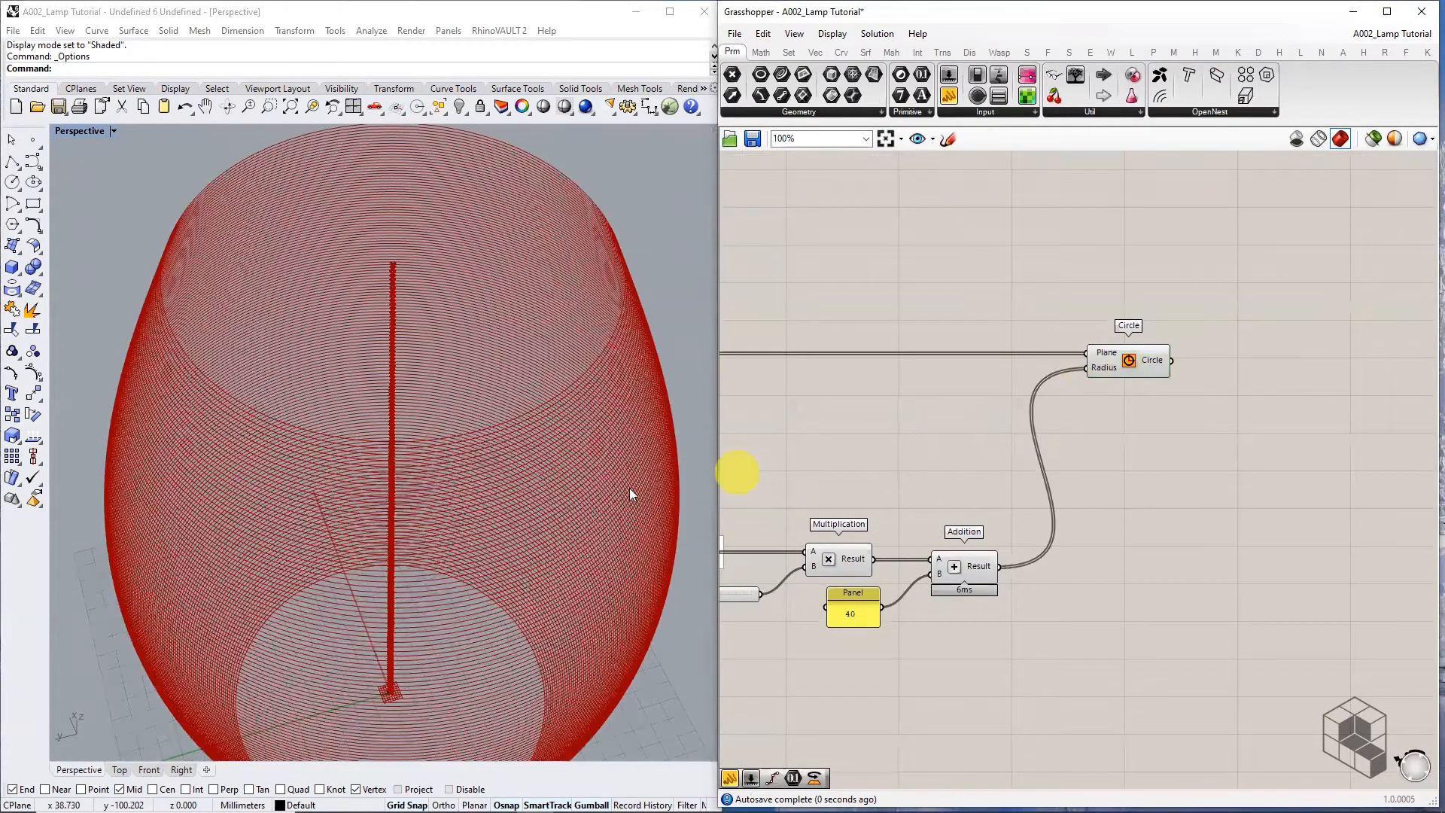
scroll(497, 417, down, 8)
mouse_move(497, 416)
right_down()
mouse_move(539, 429)
mouse_move(494, 429)
right_up()
scroll(459, 361, up, 6)
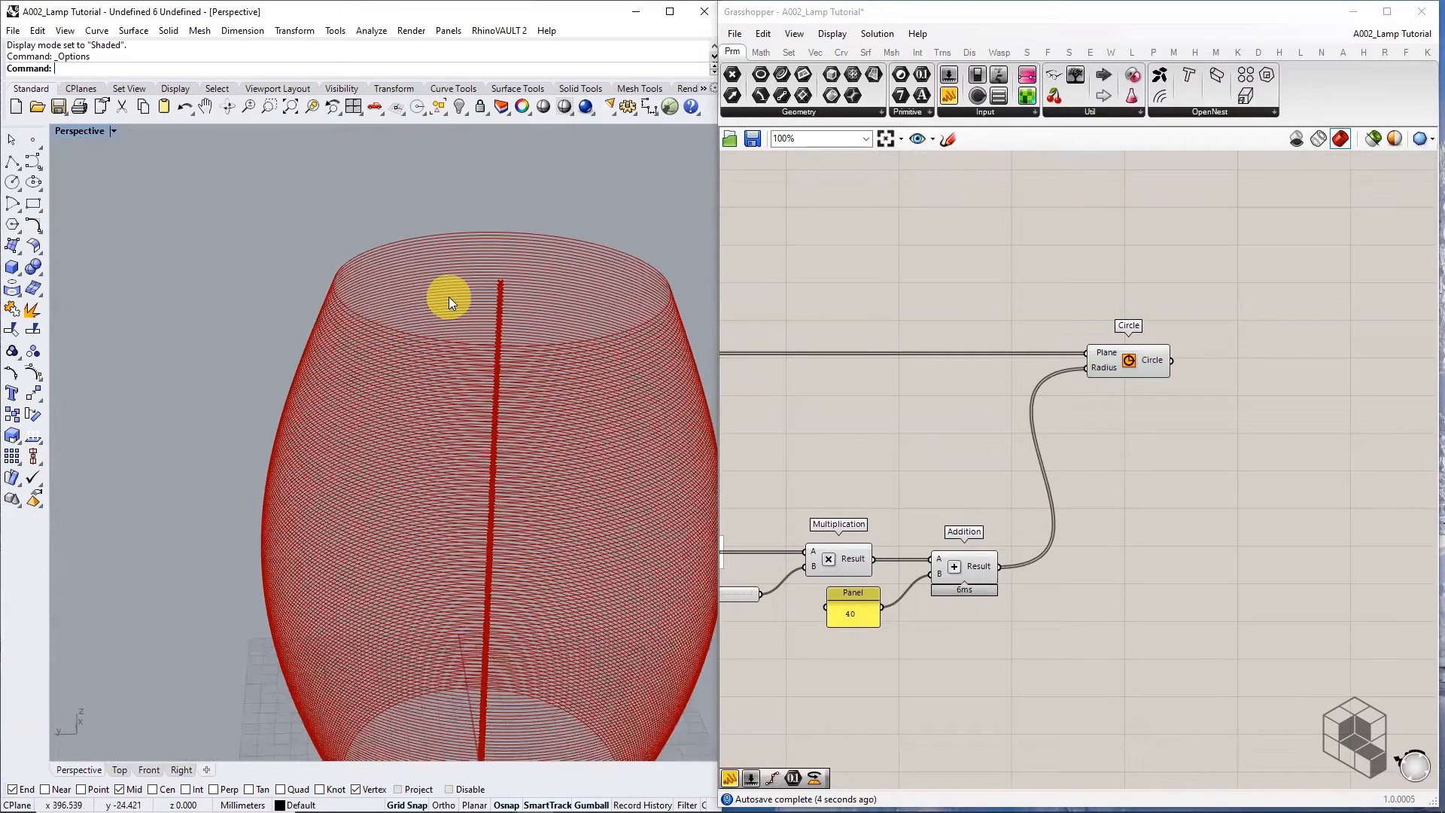
mouse_move(449, 297)
right_down()
mouse_move(426, 322)
mouse_move(482, 295)
mouse_move(467, 299)
right_up()
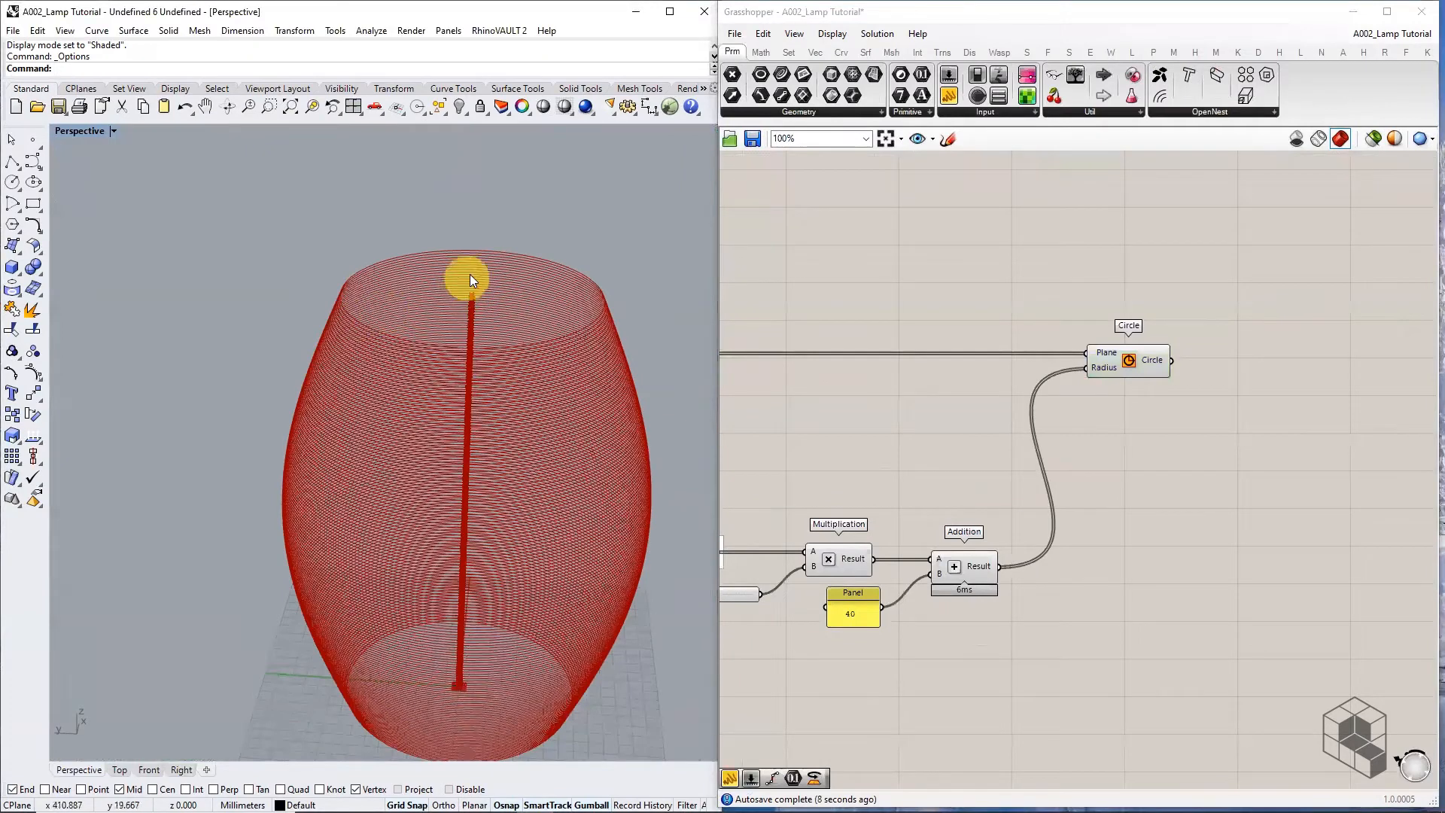
scroll(462, 362, down, 4)
scroll(465, 521, up, 6)
right_drag(532, 471, 460, 468)
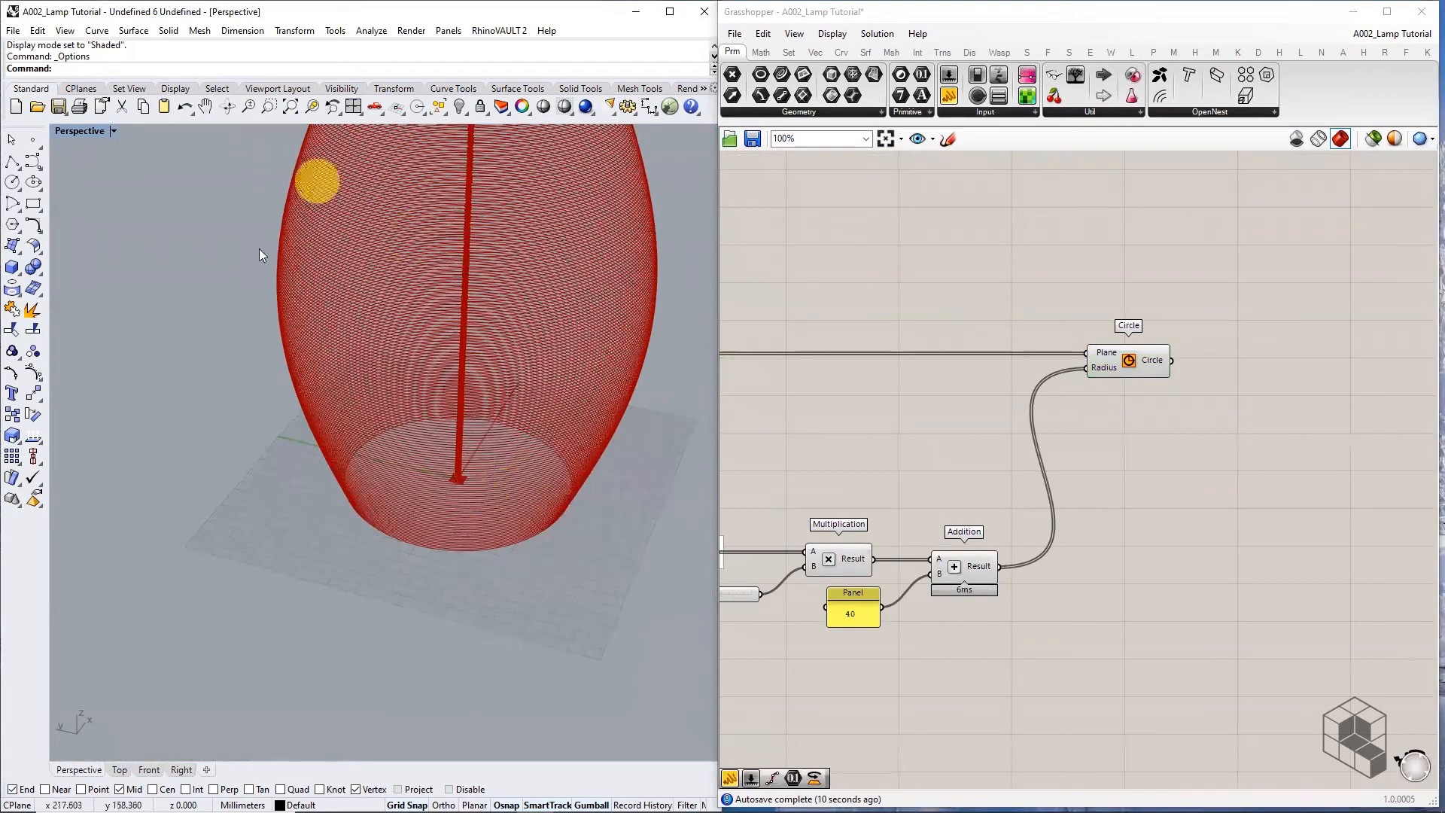
Tidy the canvas layout, nudging the Circle component slightly right
right_drag(968, 455, 1072, 441)
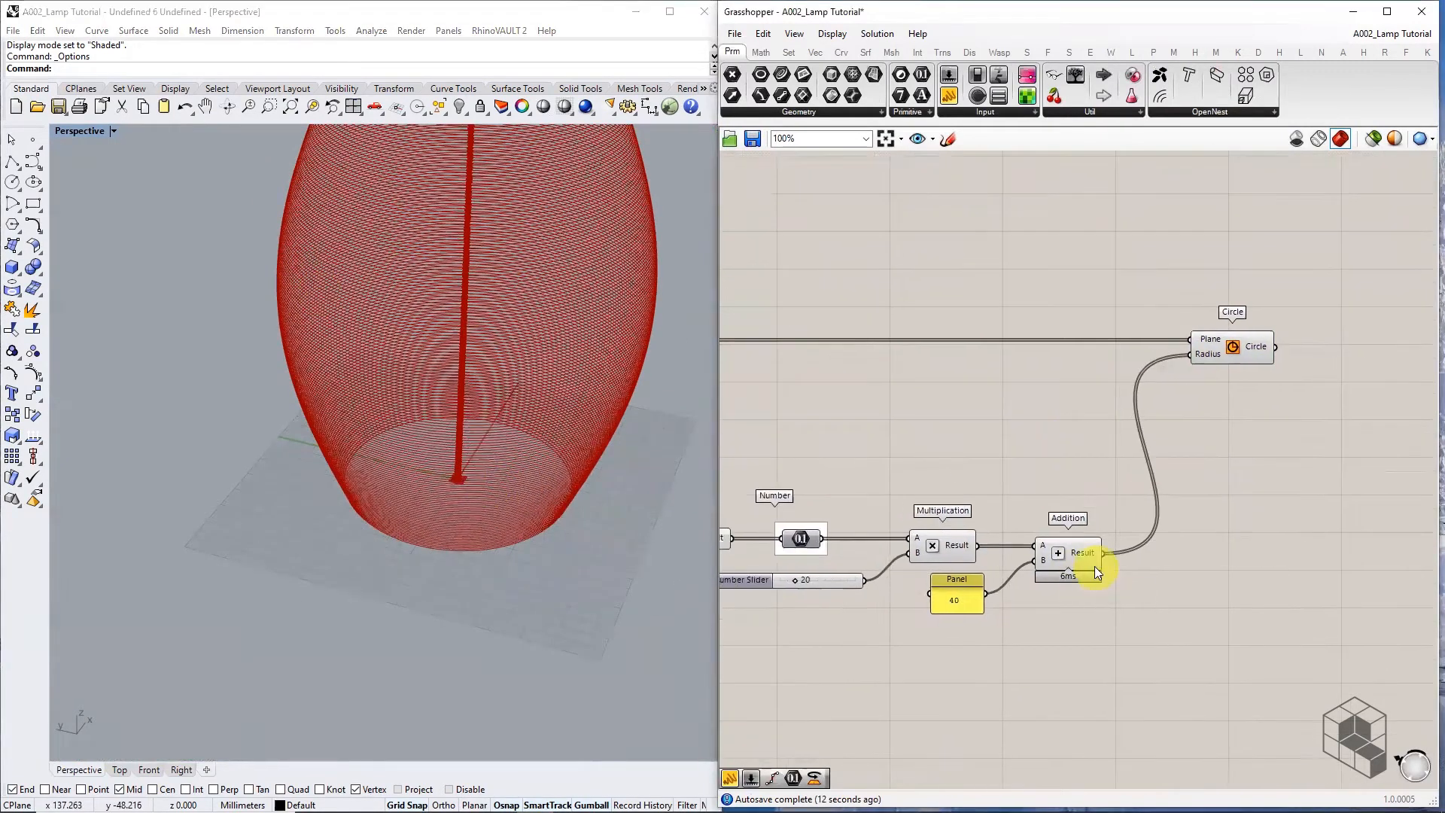
right_drag(929, 602, 1000, 575)
scroll(901, 559, up, 3)
scroll(873, 563, down, 5)
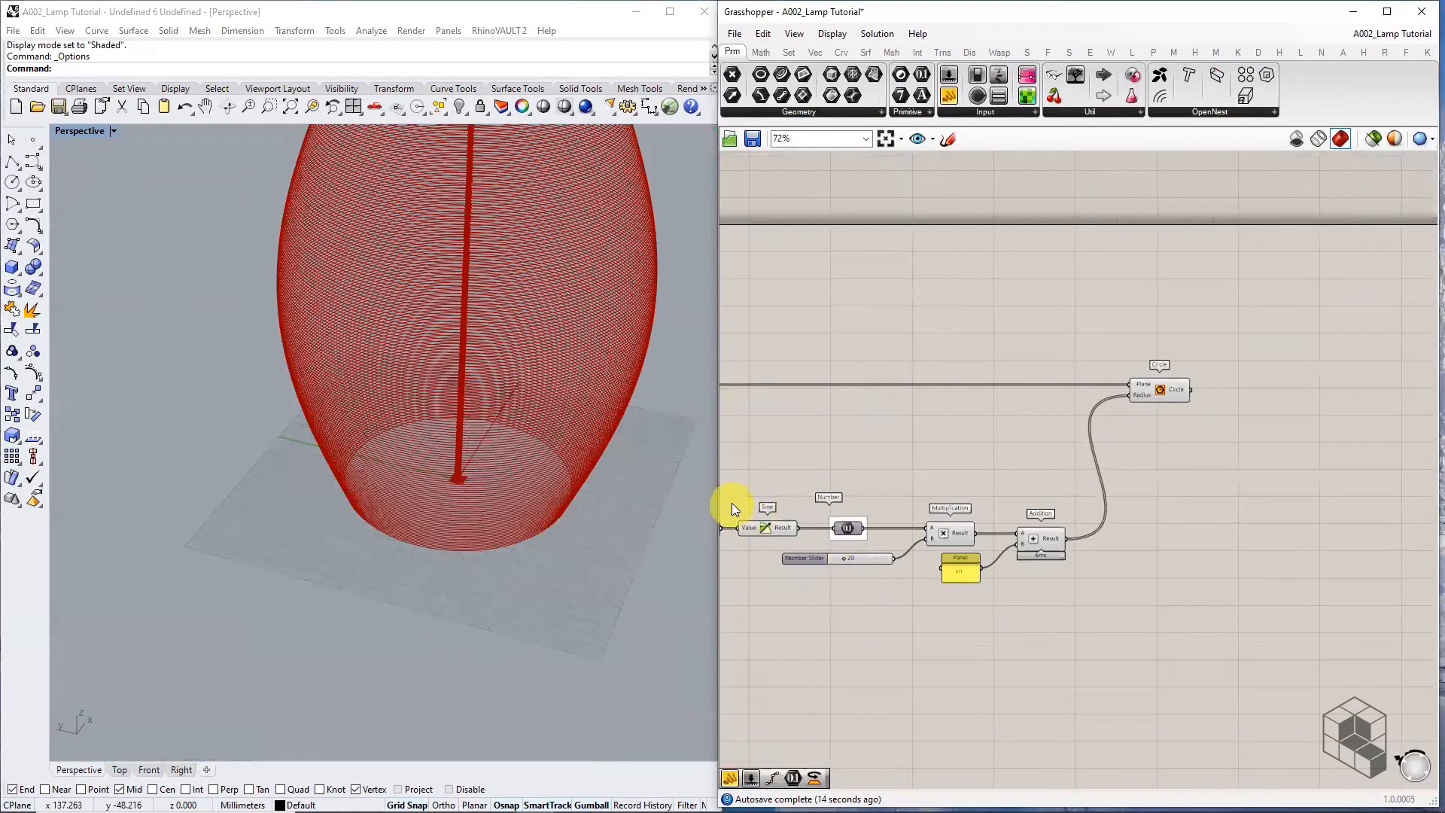
scroll(482, 471, down, 4)
scroll(1142, 471, up, 2)
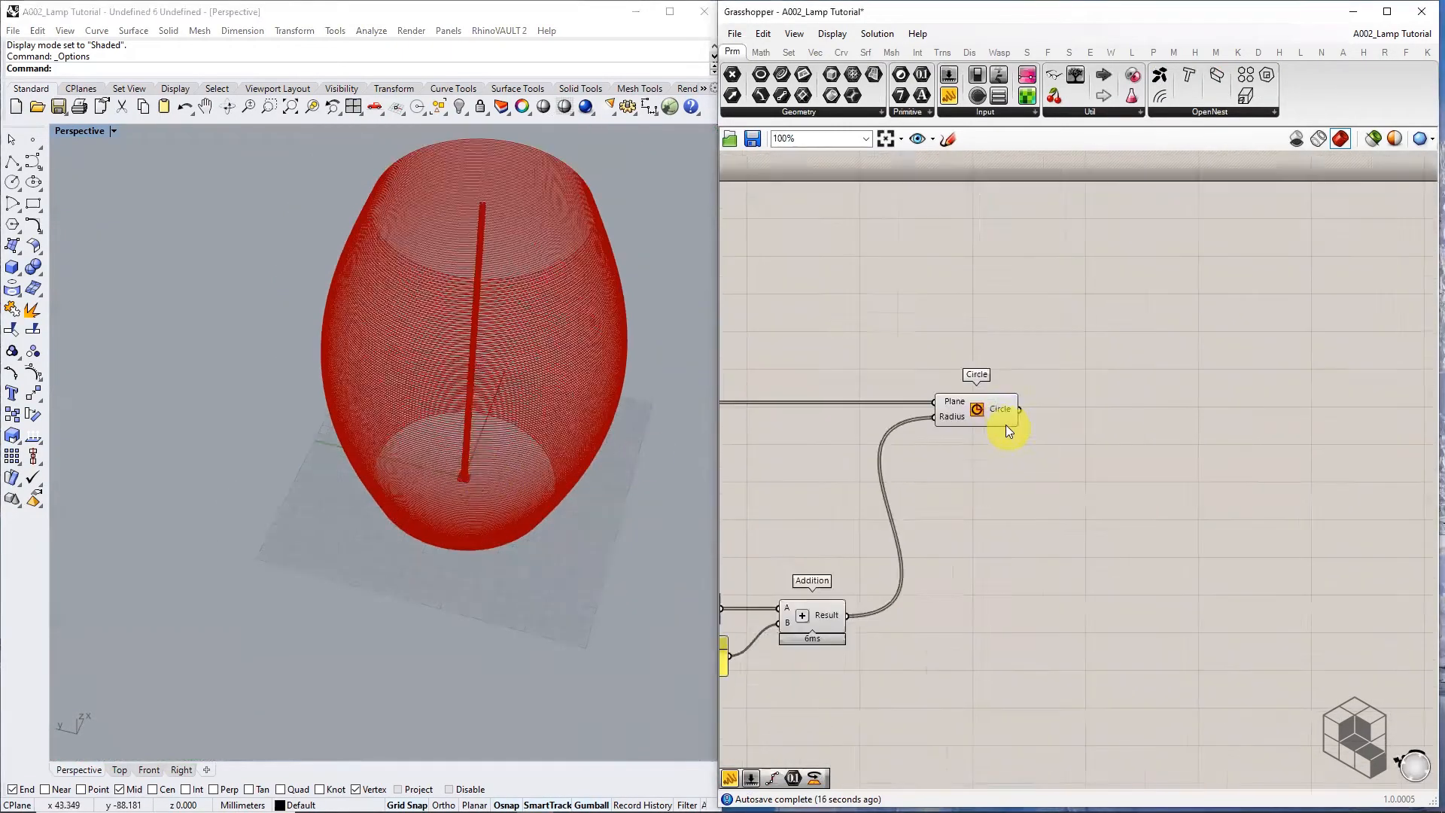
click(1000, 420)
drag(998, 418, 1002, 425)
right_drag(1061, 522, 1131, 474)
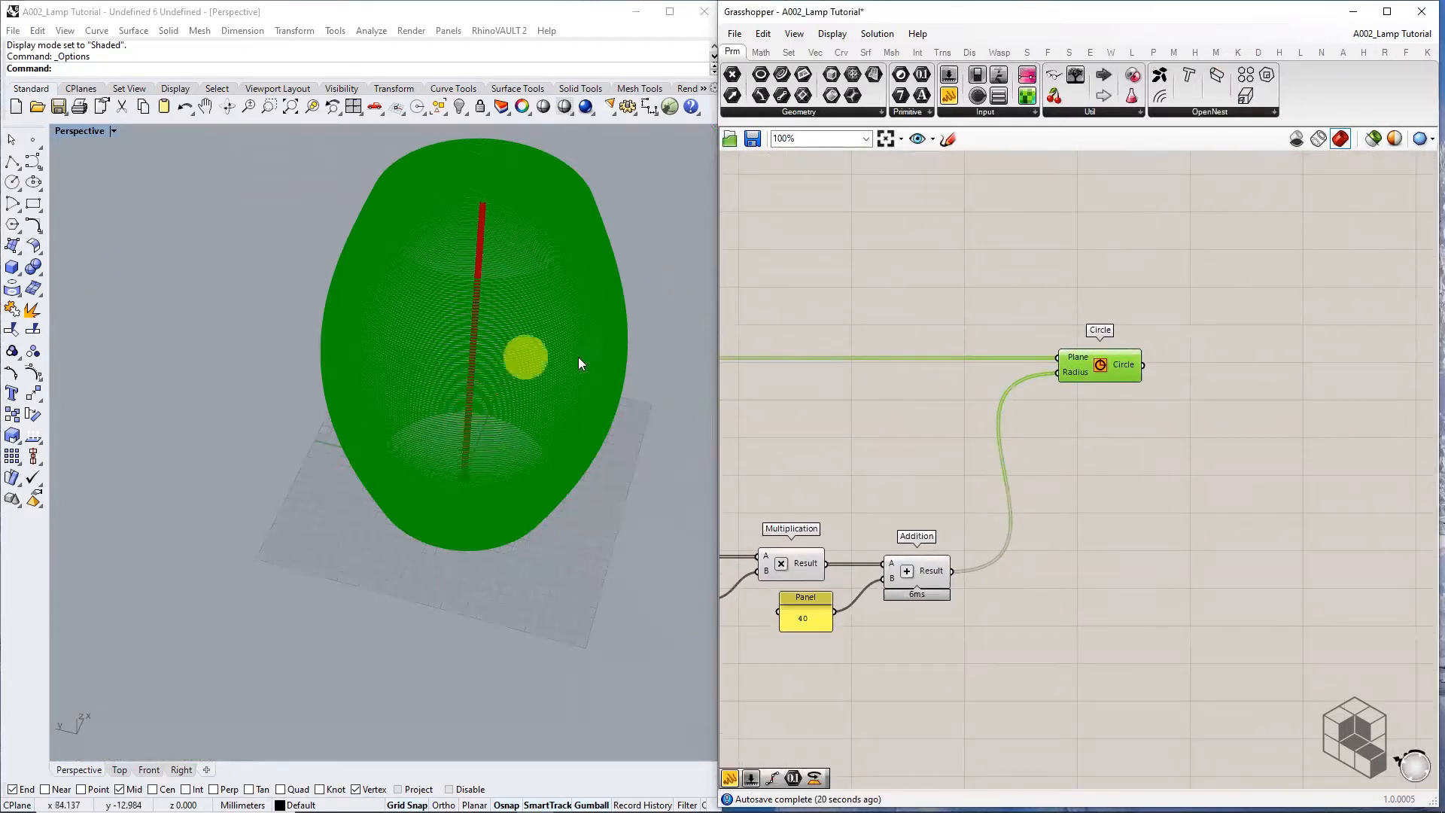
right_drag(1016, 452, 1306, 489)
scroll(1002, 493, down, 2)
right_drag(970, 494, 722, 558)
click(990, 368)
Turn off the Move component's preview geometry
click(939, 433)
middle_click(939, 434)
click(977, 393)
scroll(1114, 498, up, 3)
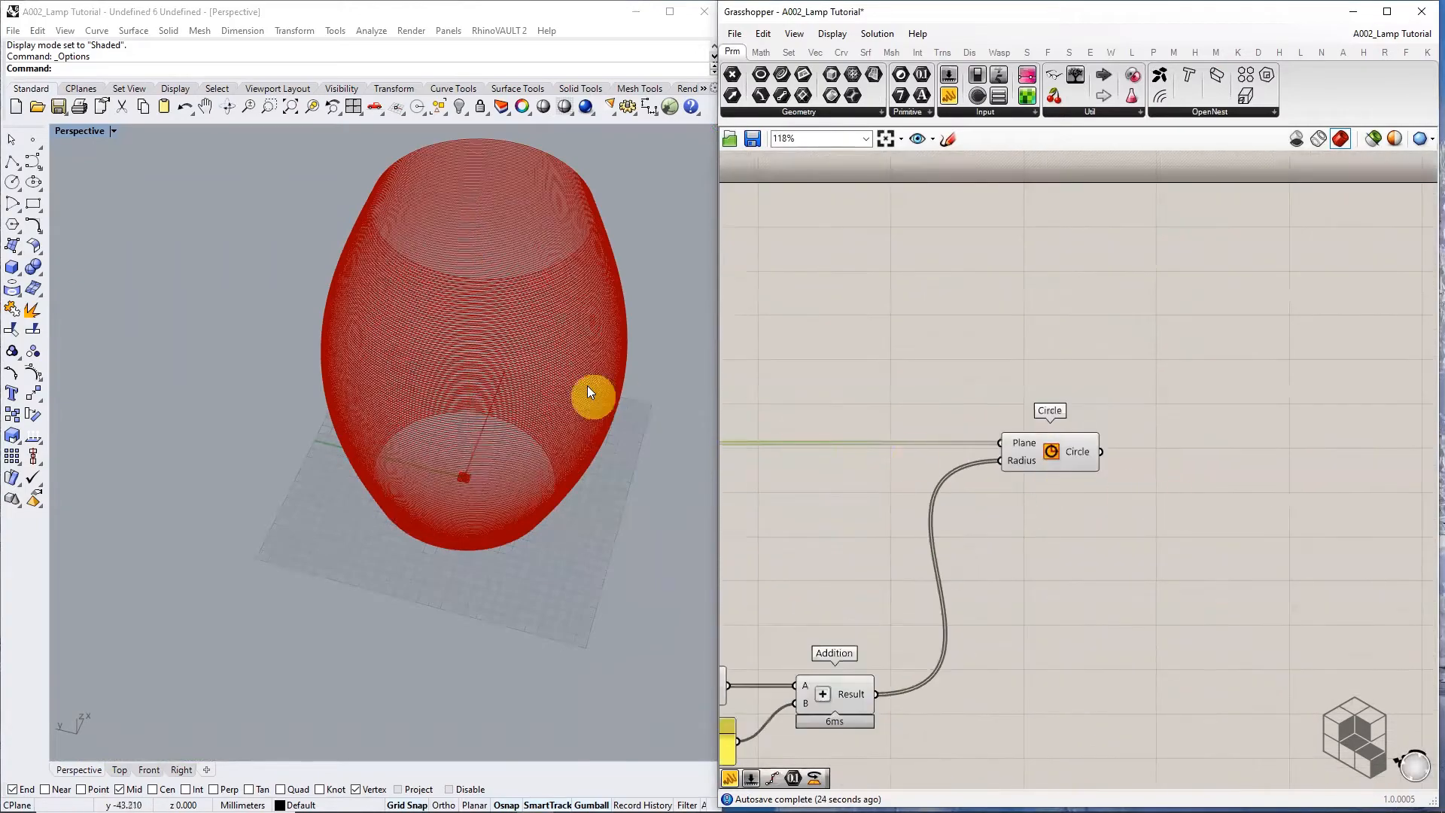
scroll(566, 331, down, 4)
scroll(567, 238, up, 6)
scroll(580, 256, up, 3)
scroll(575, 261, down, 2)
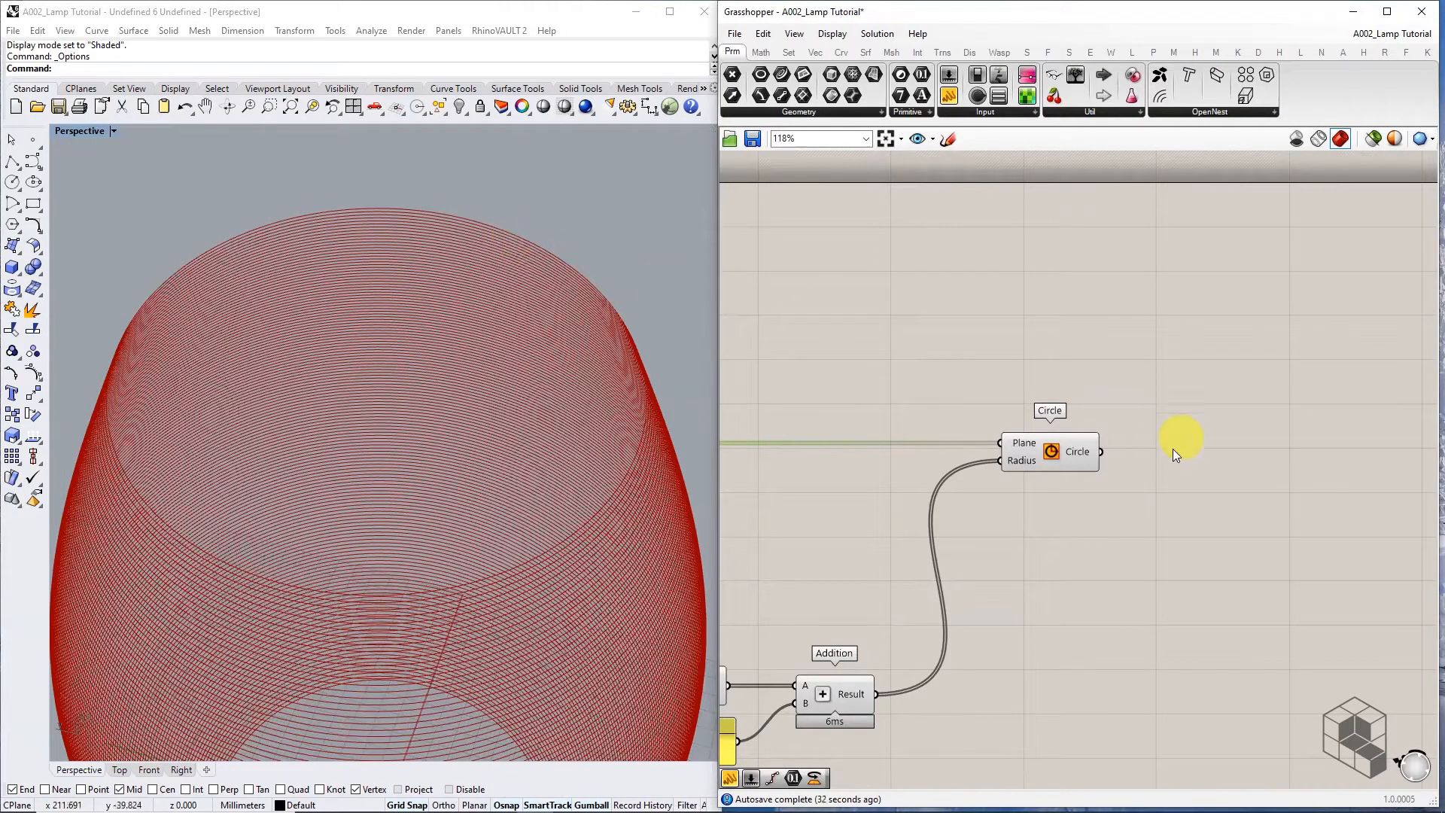
scroll(1159, 452, up, 3)
Place a Divide Curve component and feed the circles into its Curve input
mouse_move(1028, 453)
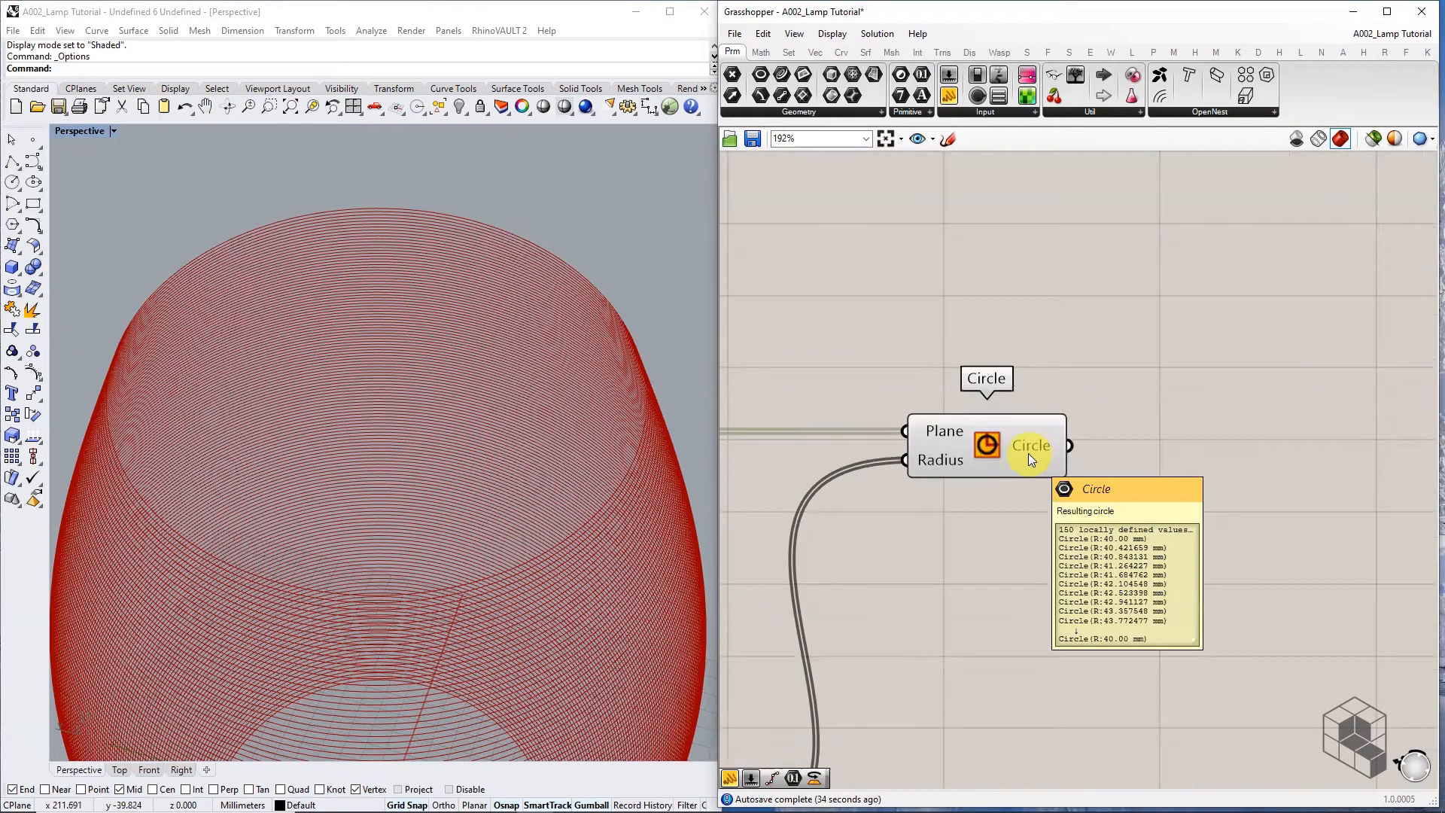
right_drag(1142, 530, 1032, 520)
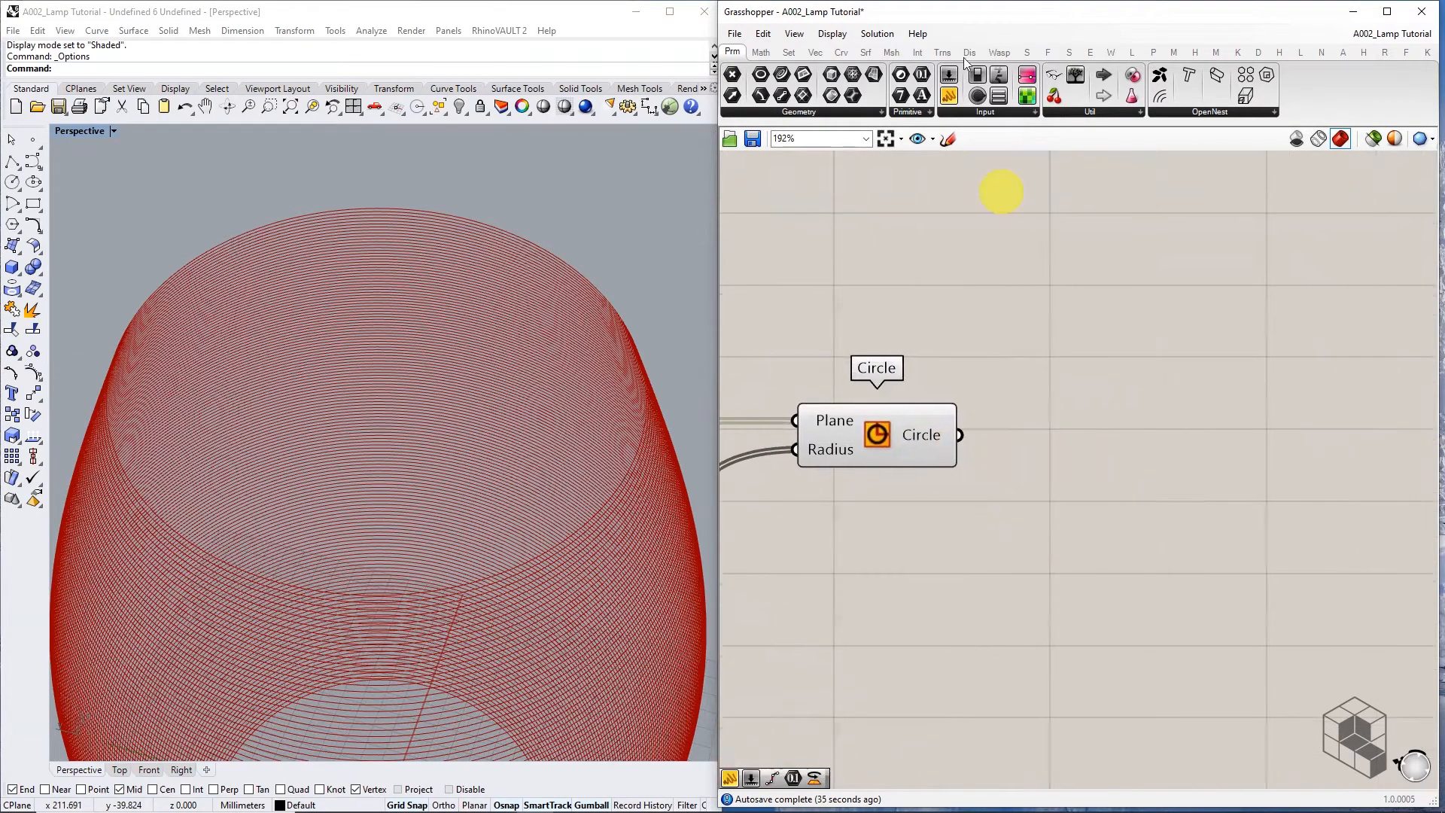
click(842, 52)
click(881, 112)
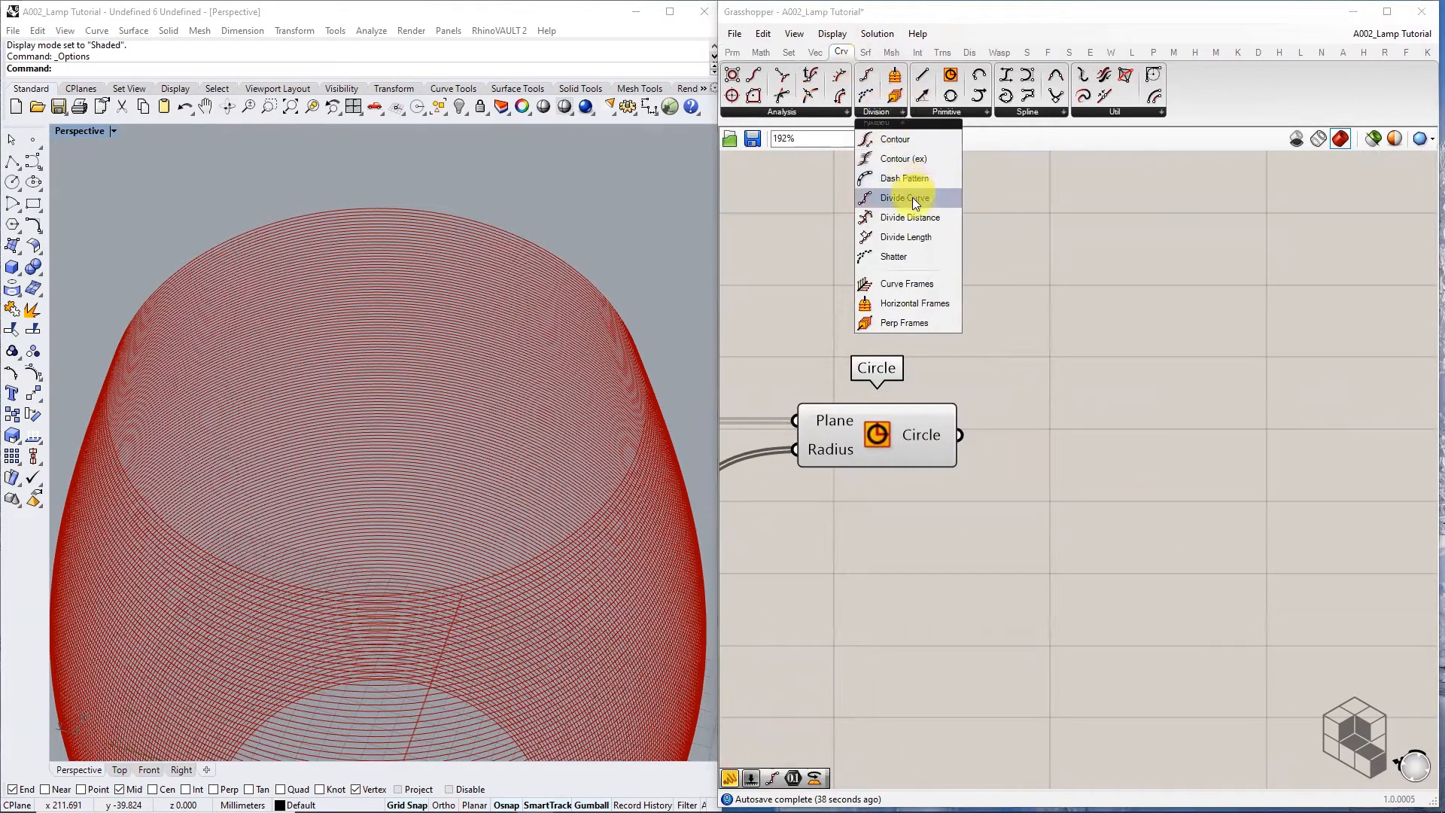
drag(912, 197, 1187, 469)
drag(970, 438, 1088, 440)
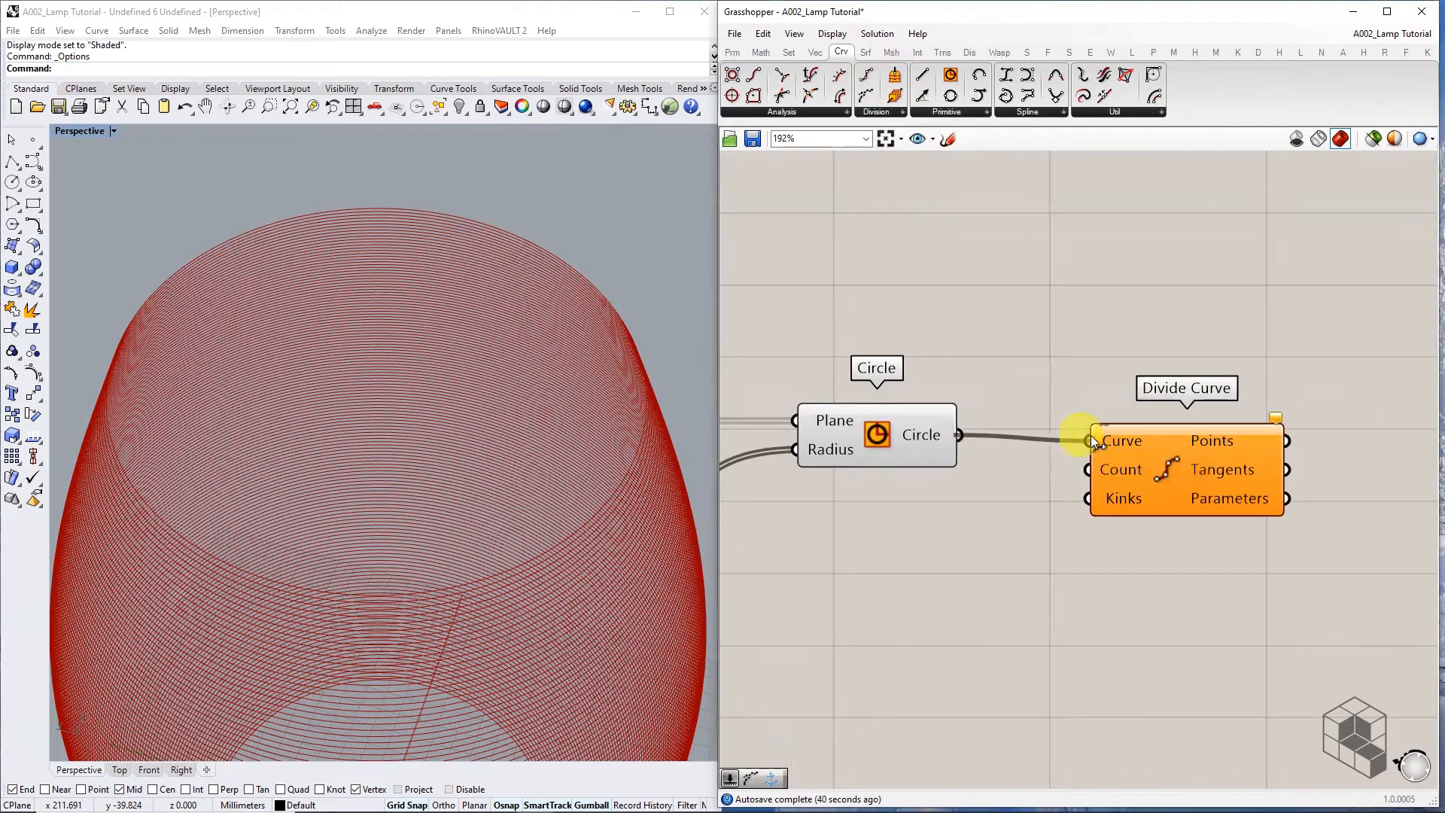
drag(1176, 462, 1278, 449)
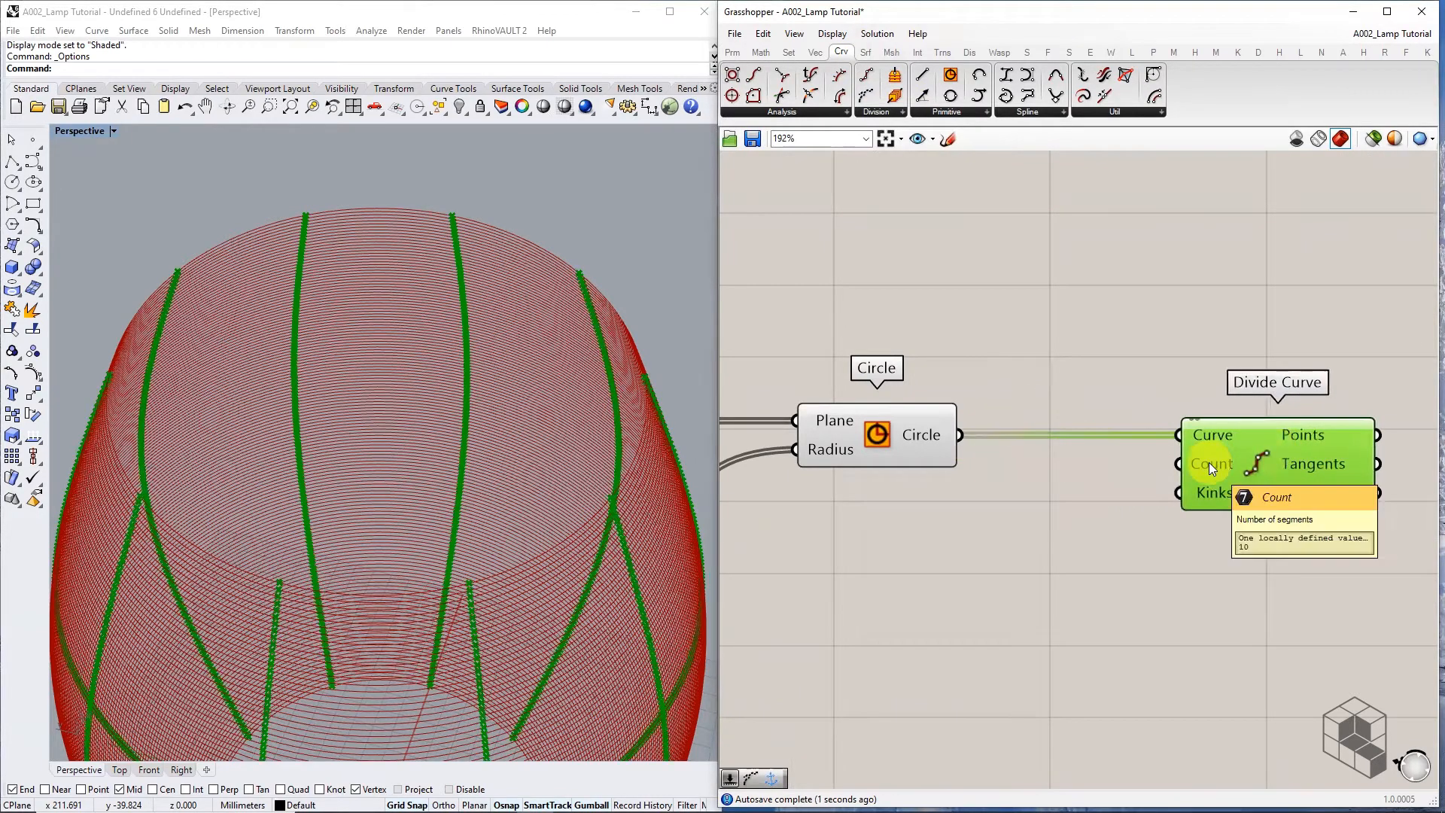
Try a text Panel for the division count, then delete it
click(744, 51)
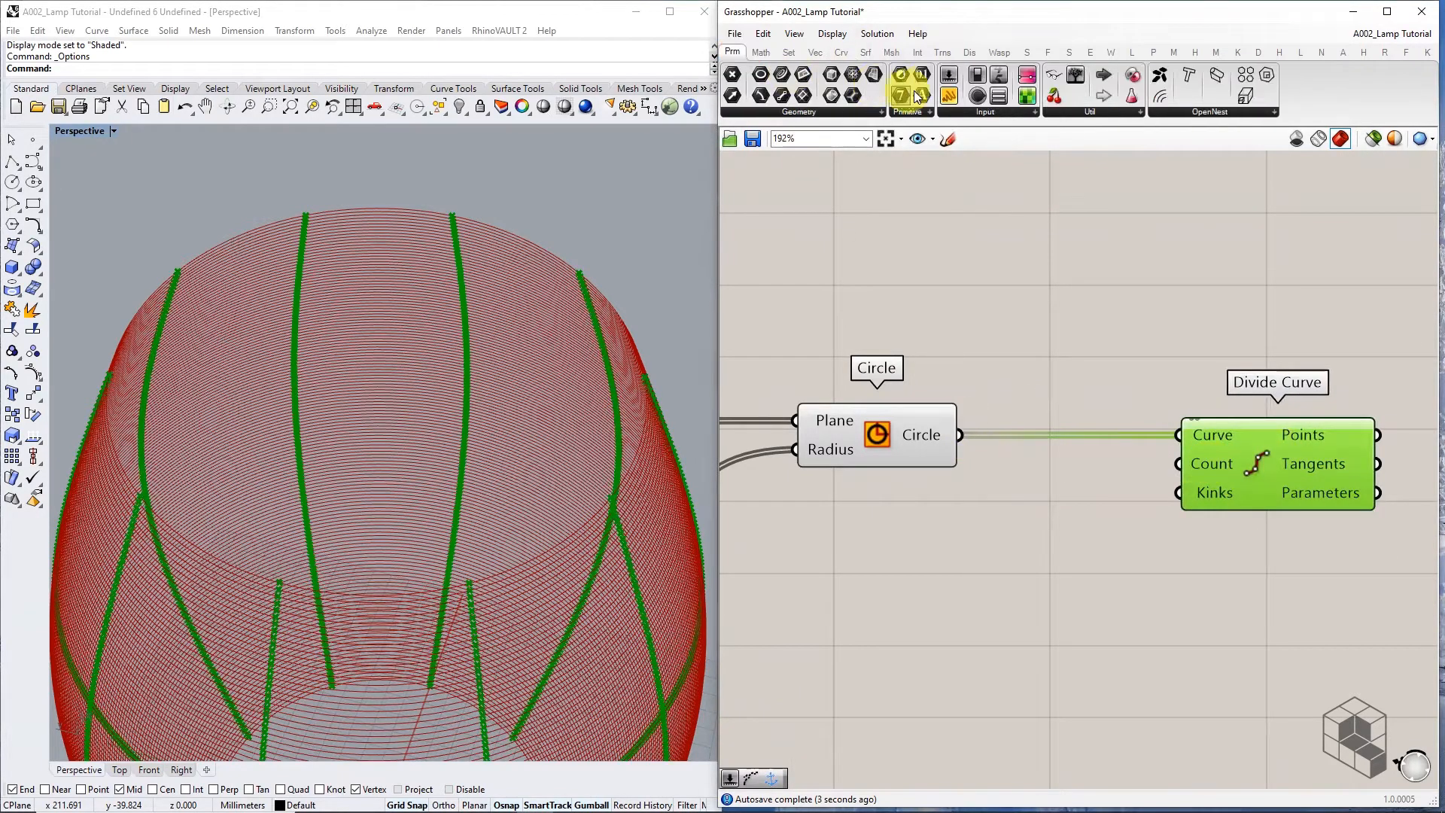
drag(950, 96, 1041, 553)
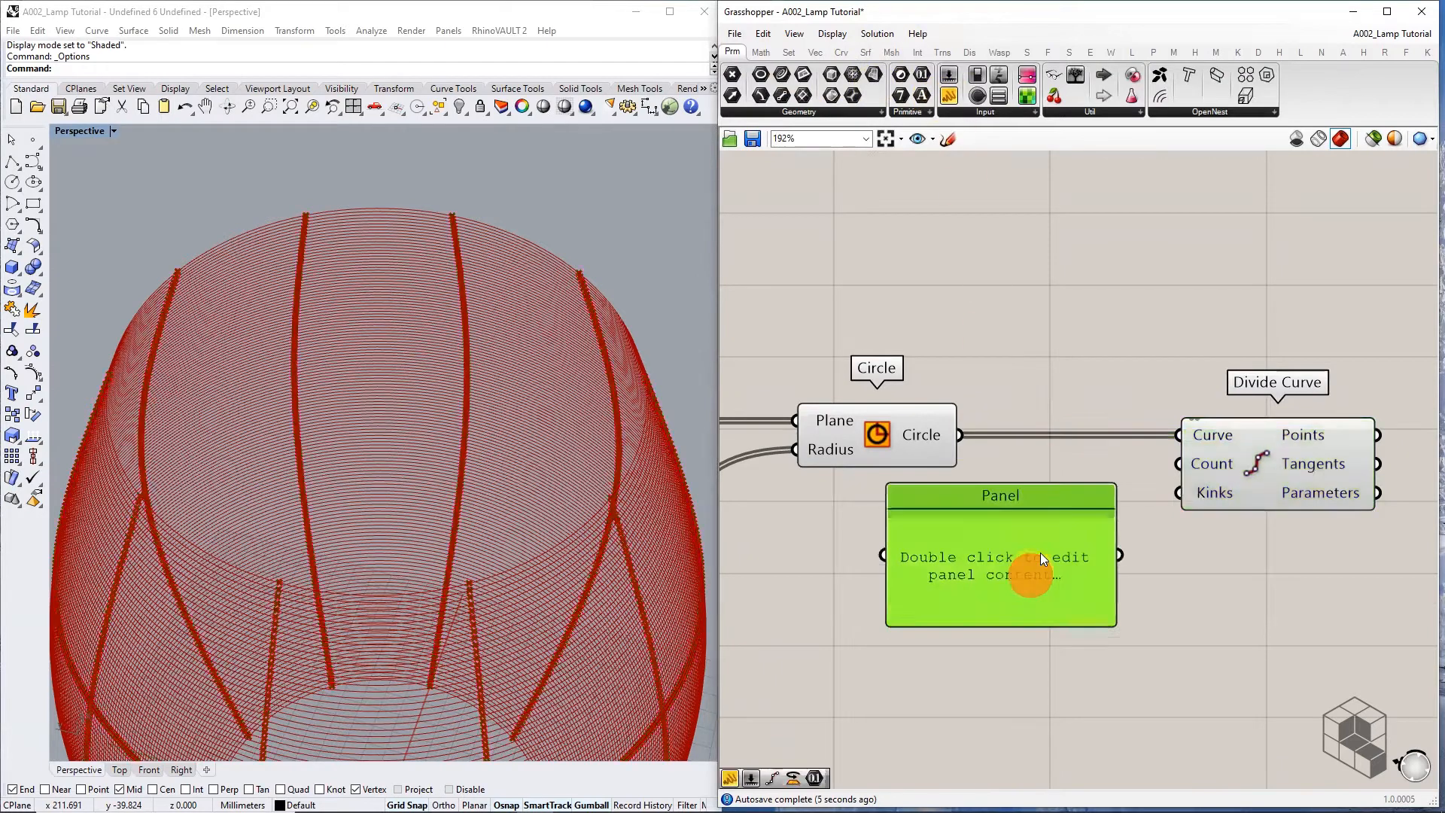
double_click(990, 560)
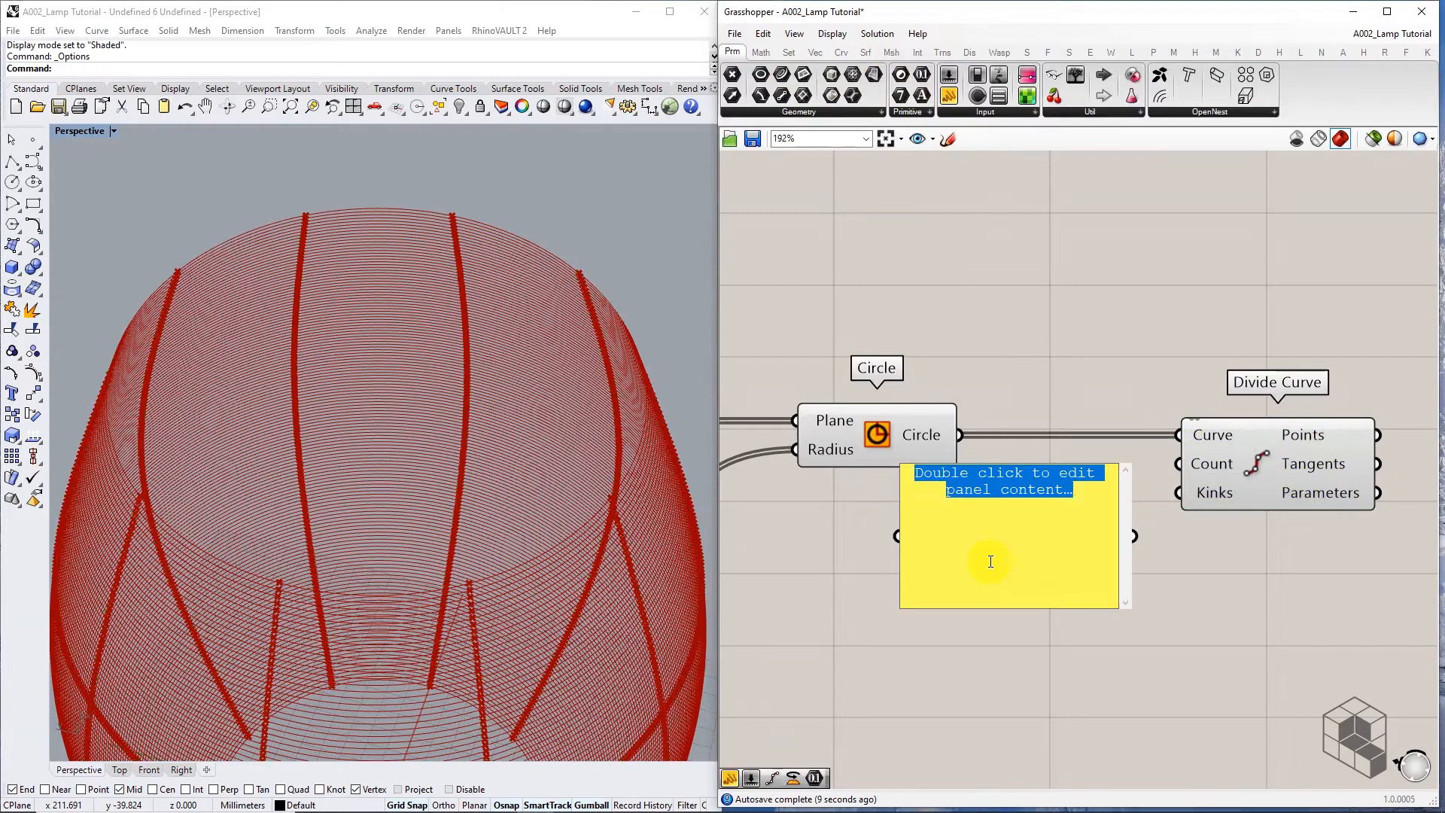
text(100)
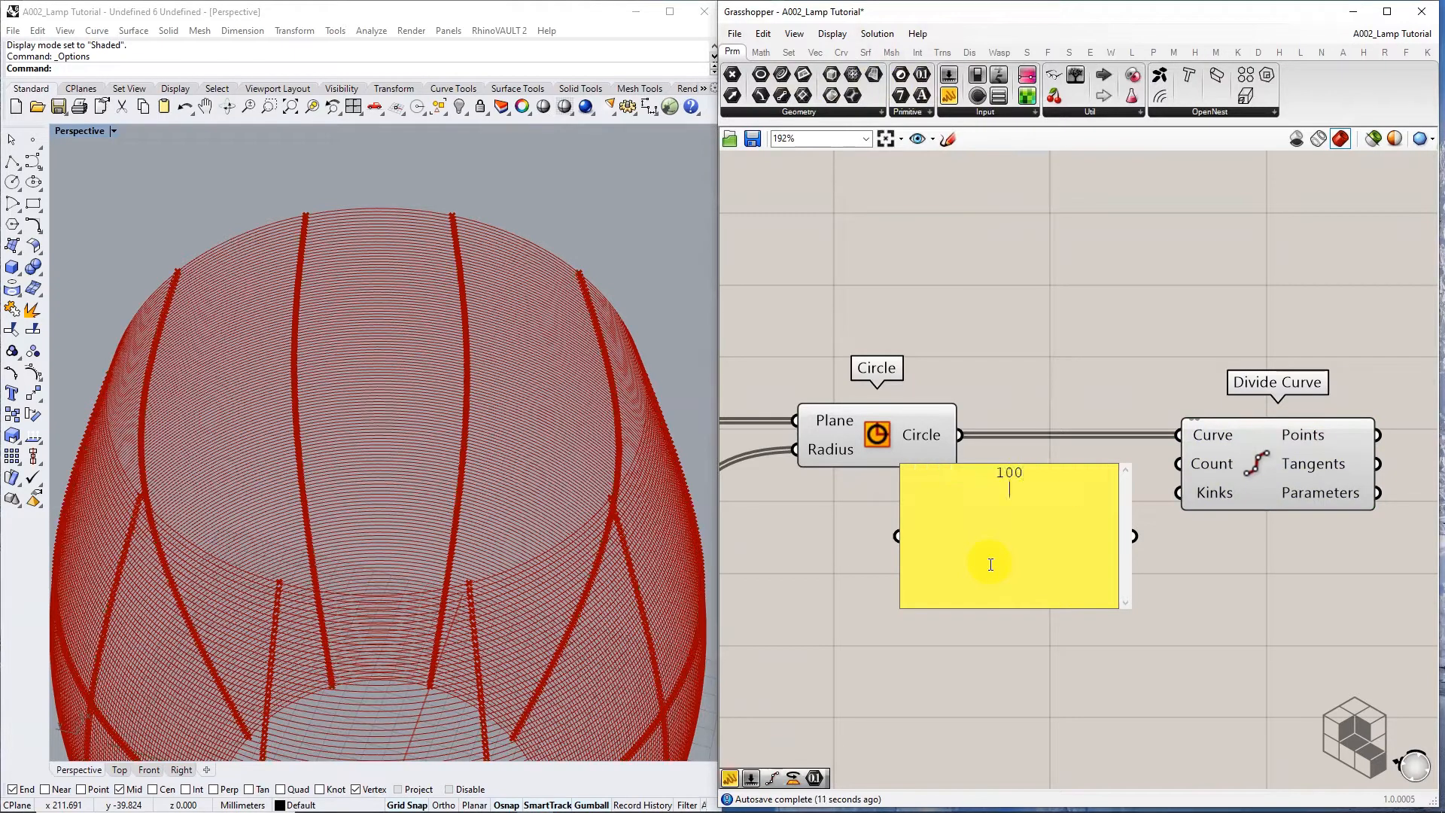
click(1200, 585)
drag(1061, 575, 971, 622)
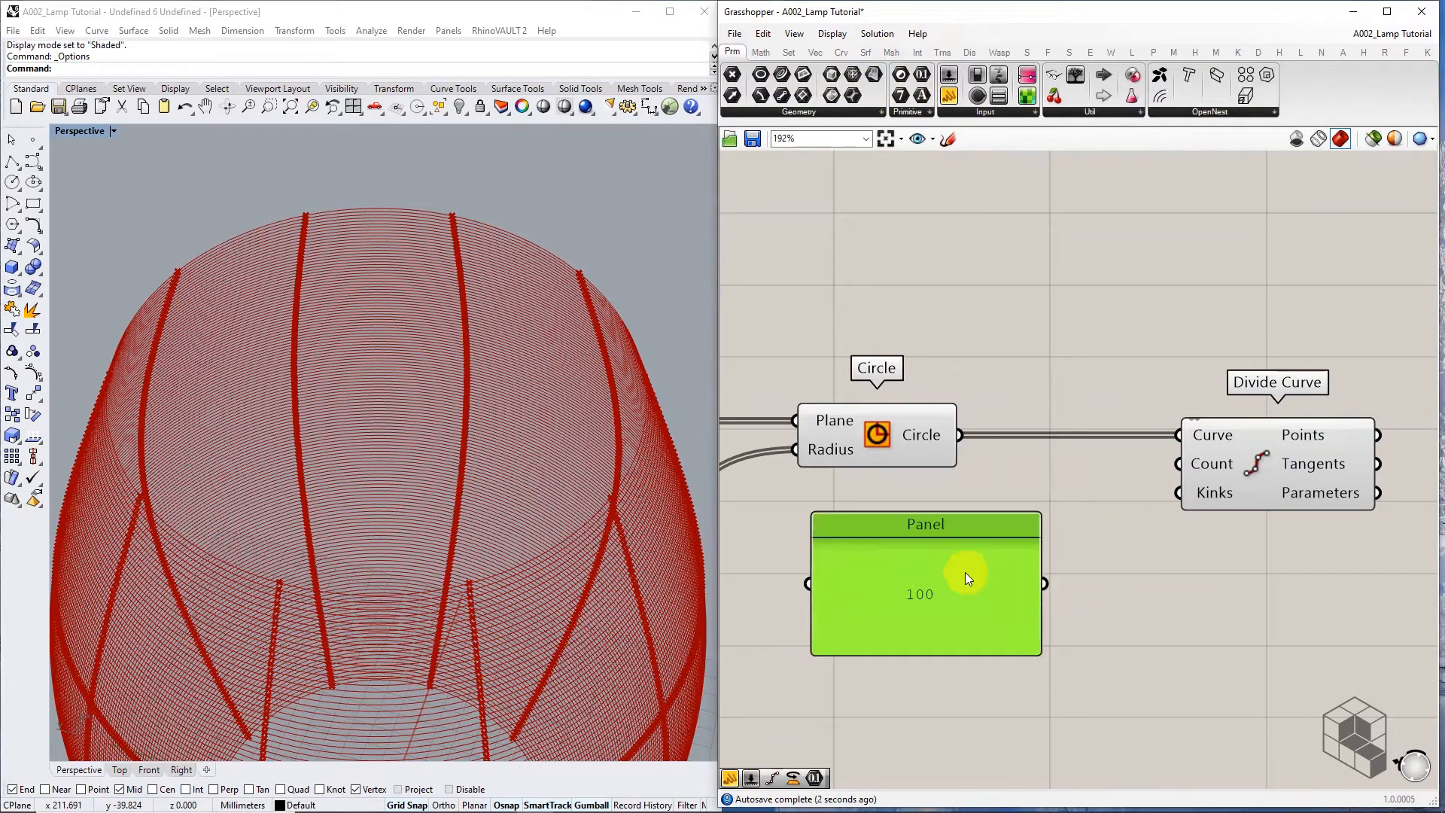
key(Delete)
Create a Number Slider set to 100 and wire it into Divide Curve's Count
double_click(951, 526)
text(1)
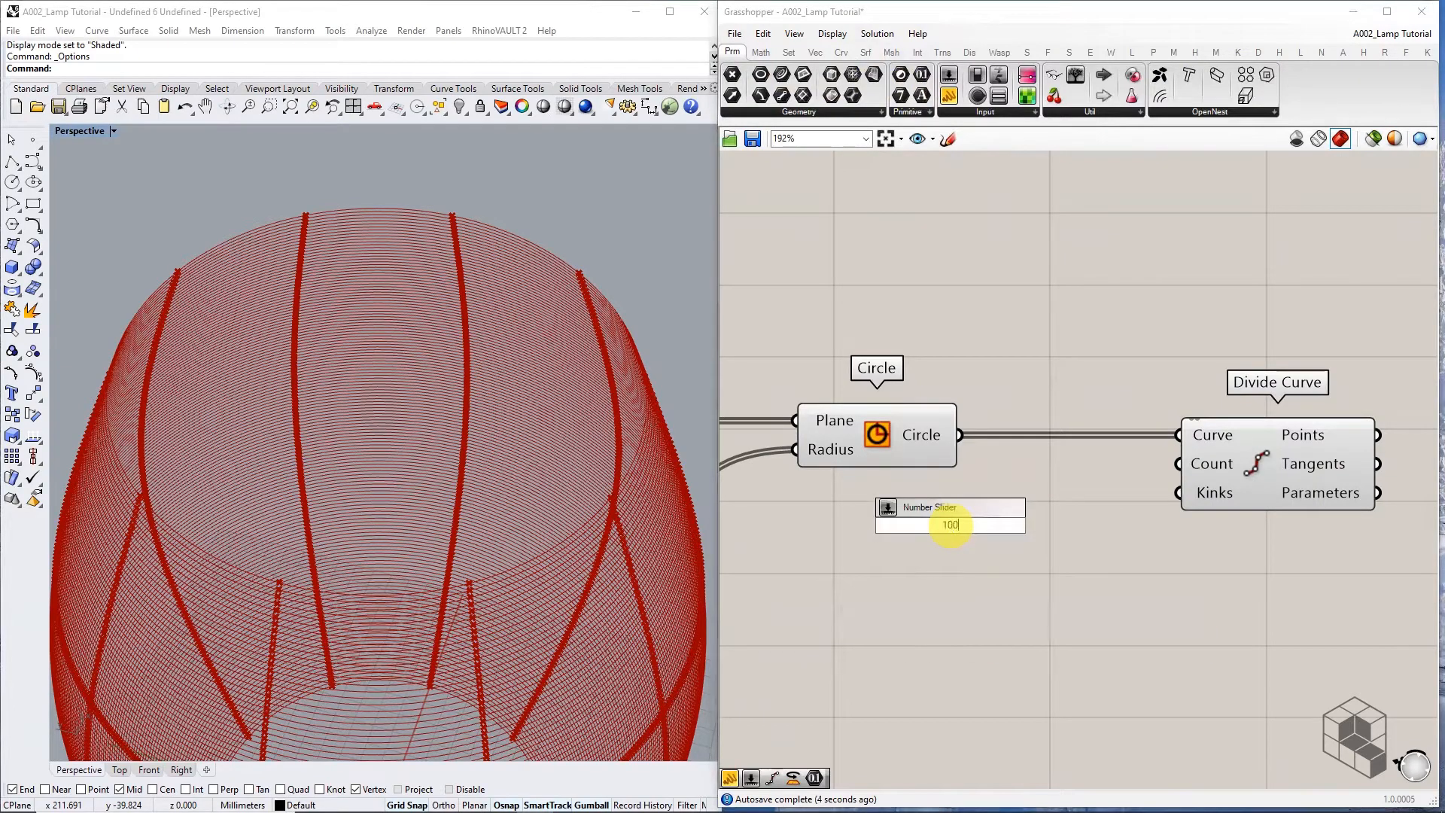
text(00)
key(Return)
drag(1099, 524, 1178, 464)
scroll(1077, 454, down, 3)
scroll(540, 454, down, 9)
right_drag(524, 435, 520, 402)
scroll(514, 369, up, 9)
right_drag(508, 346, 526, 371)
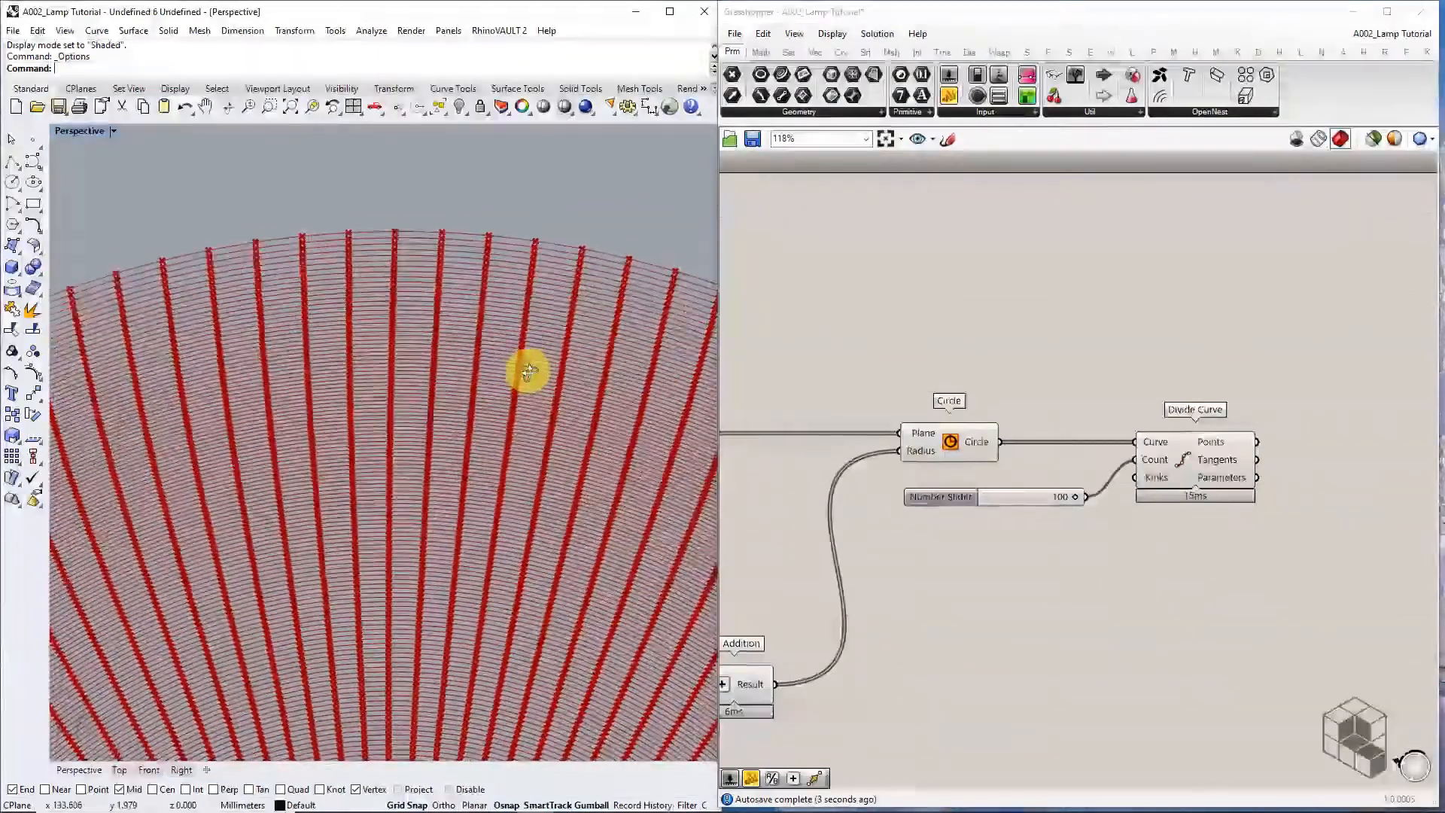
Preview the 100 division points on each stacked circle
click(1179, 445)
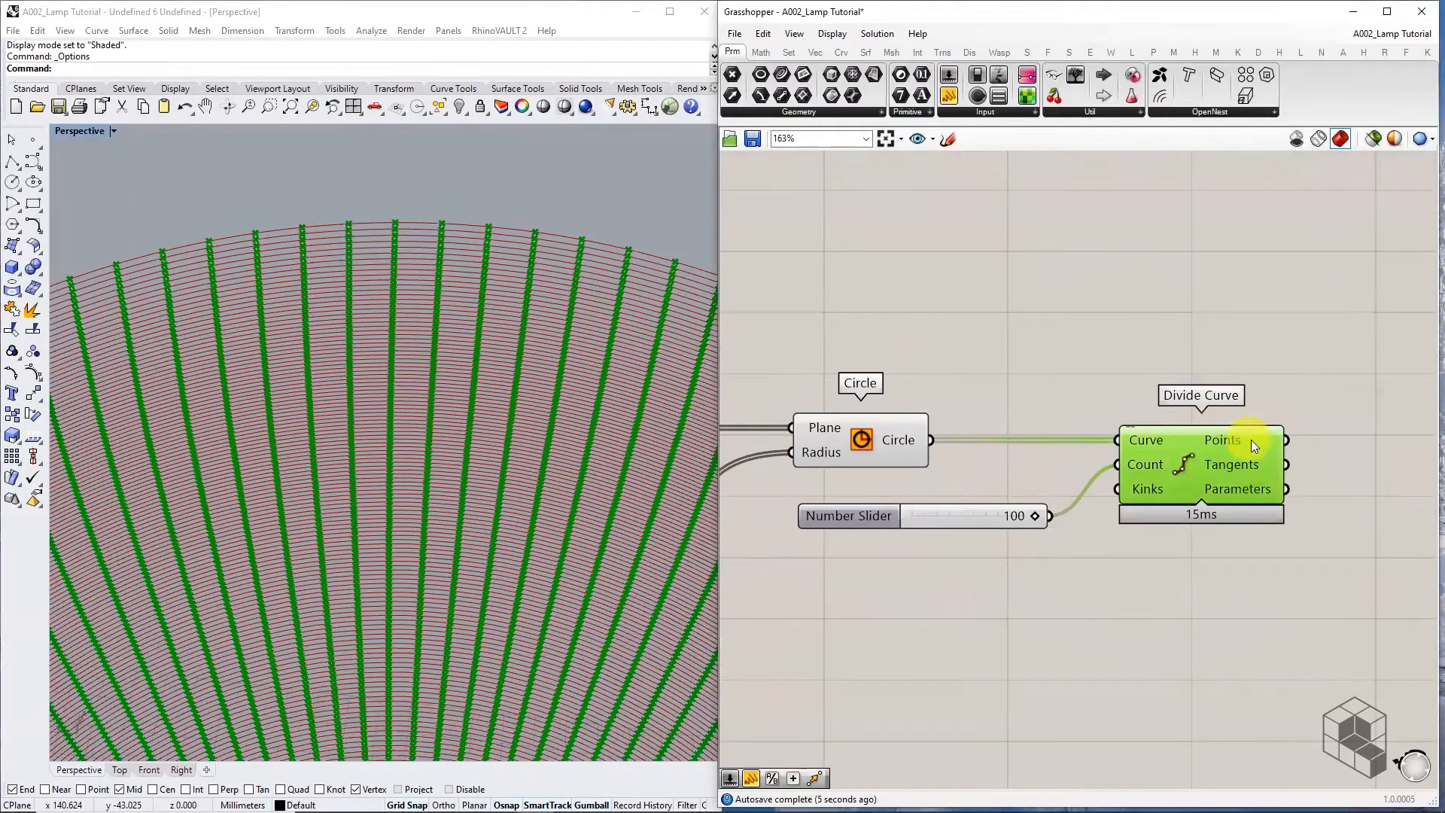
scroll(1251, 439, up, 2)
scroll(523, 244, down, 3)
scroll(527, 245, up, 3)
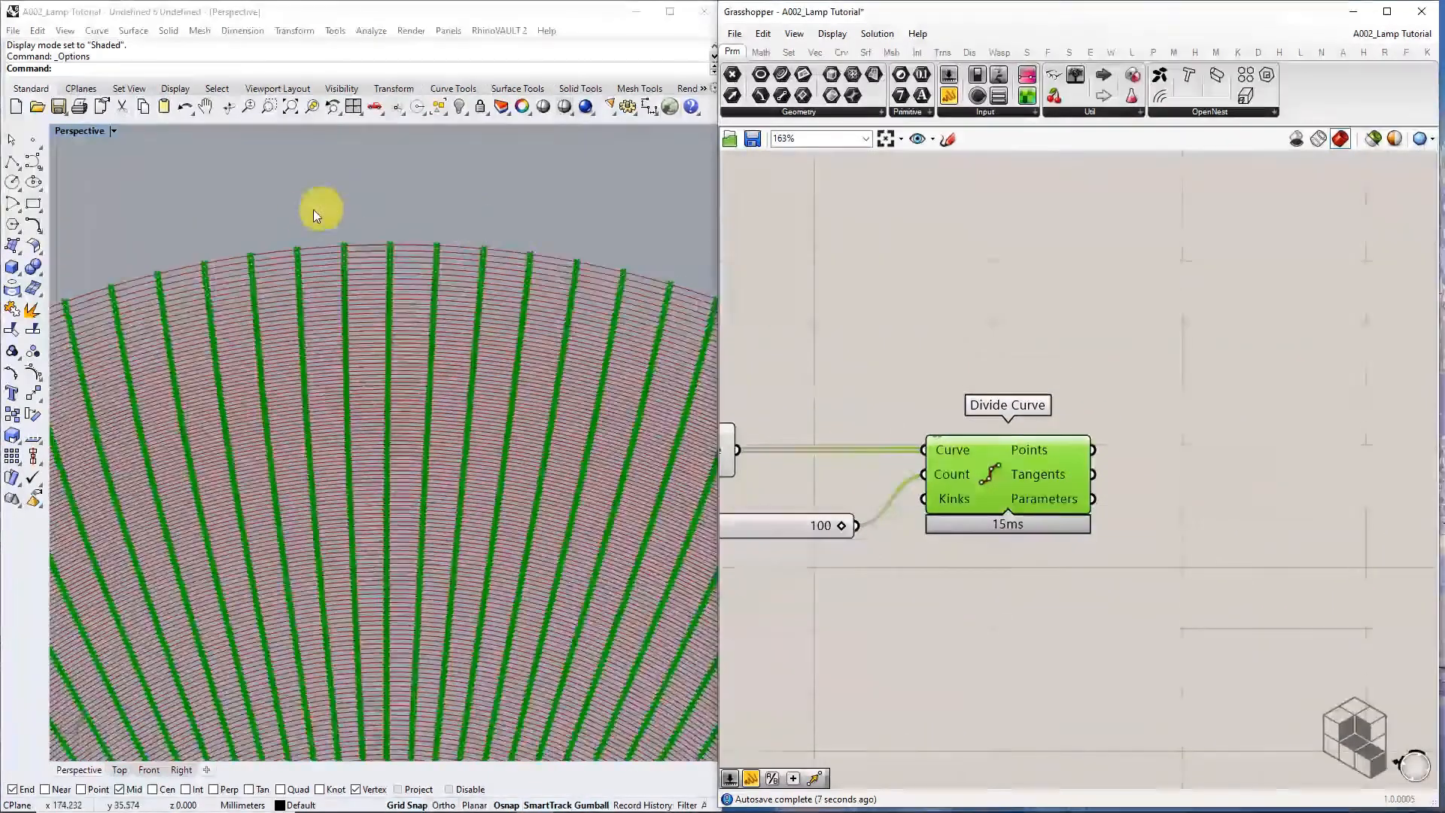
scroll(484, 264, up, 3)
scroll(490, 259, down, 2)
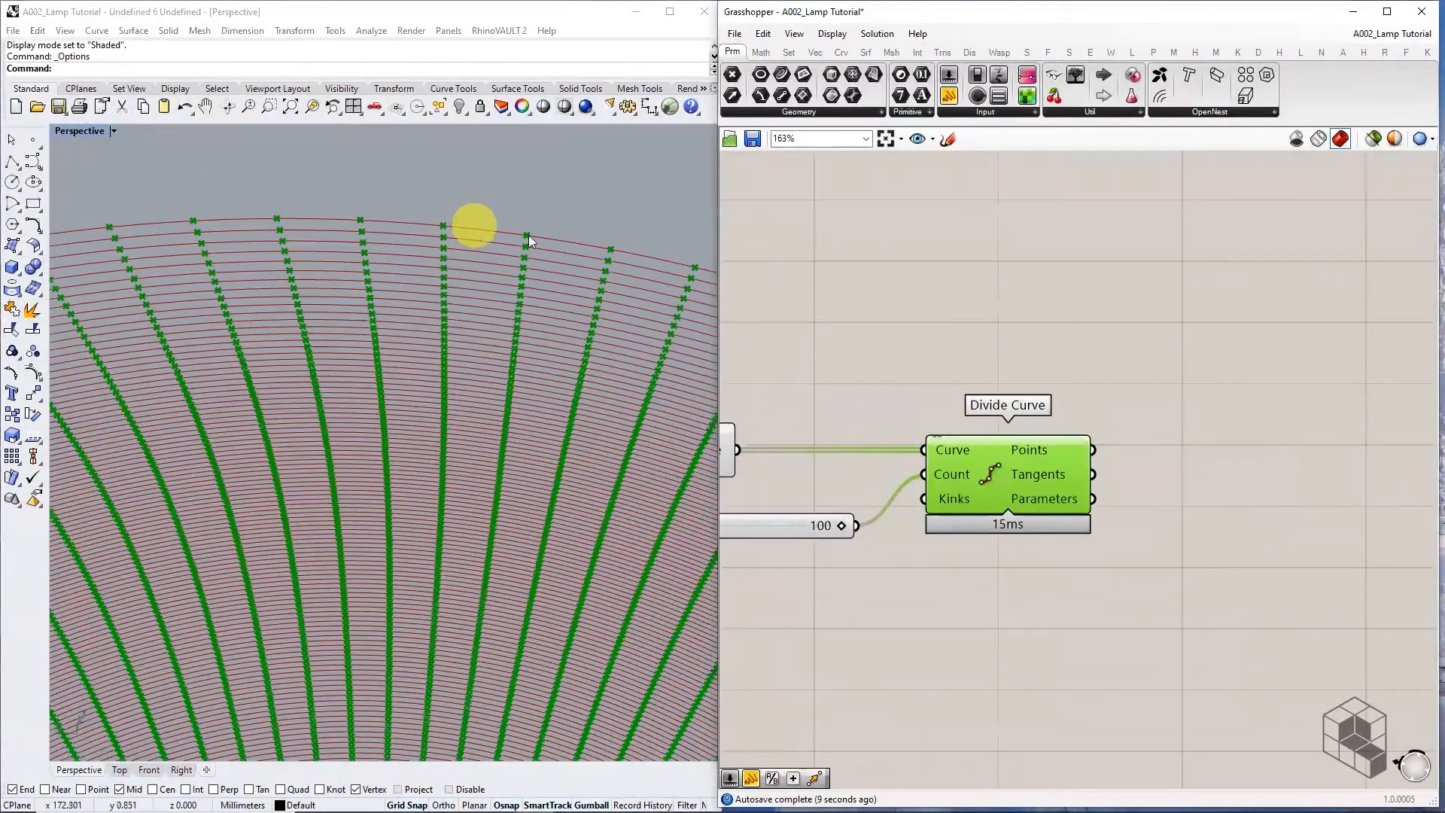
scroll(614, 283, down, 2)
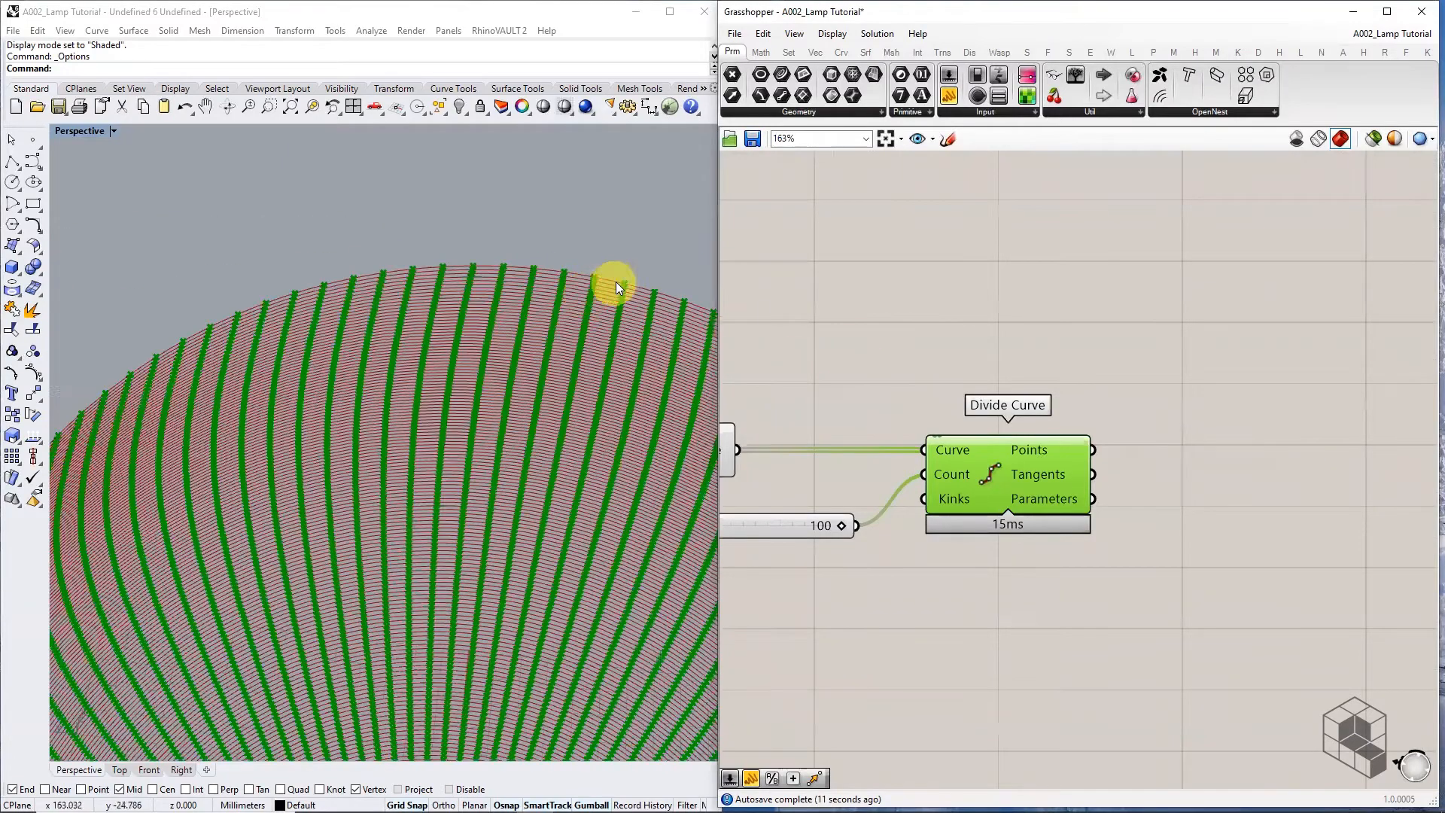
scroll(556, 272, up, 2)
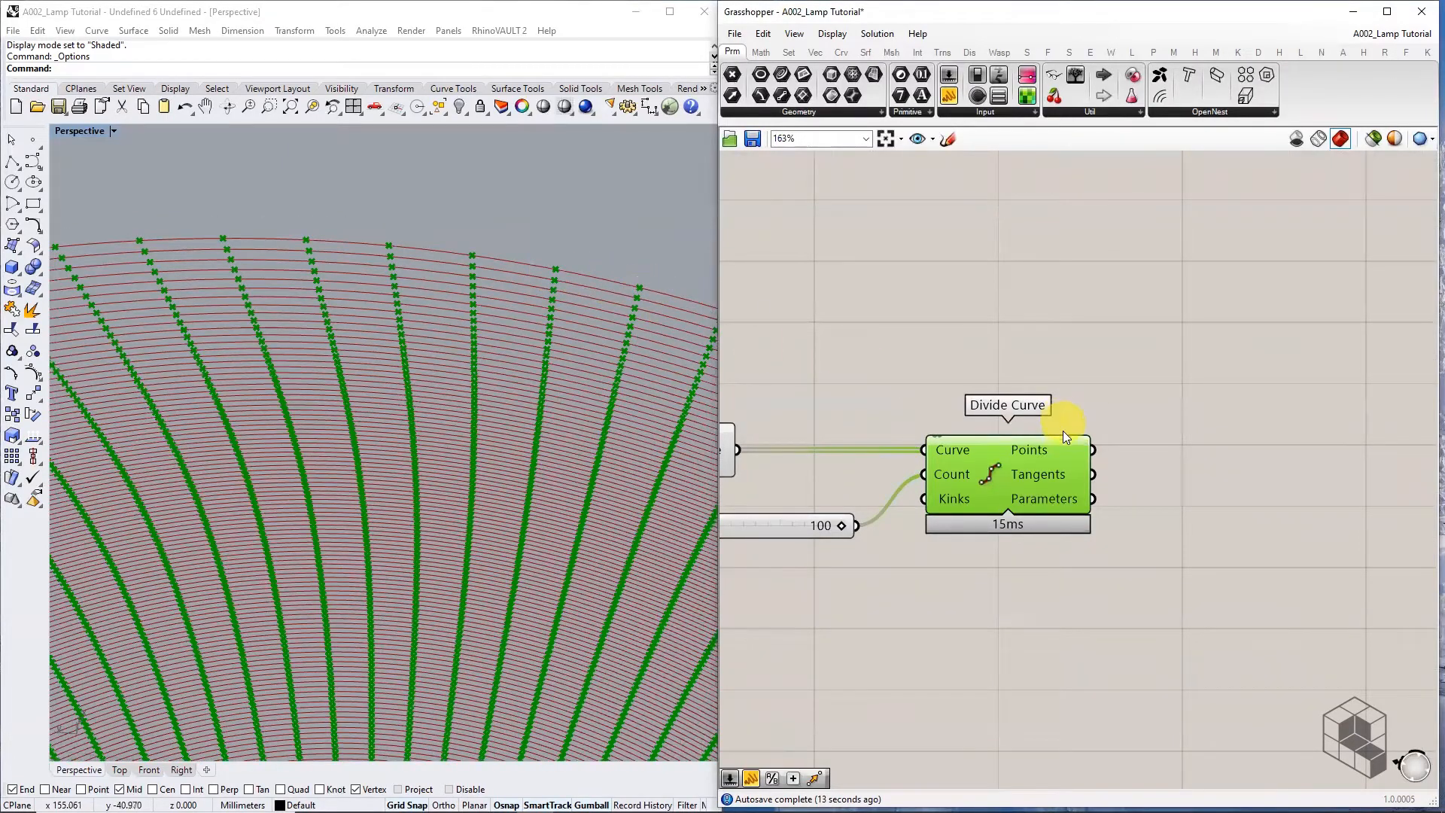
scroll(1054, 444, up, 2)
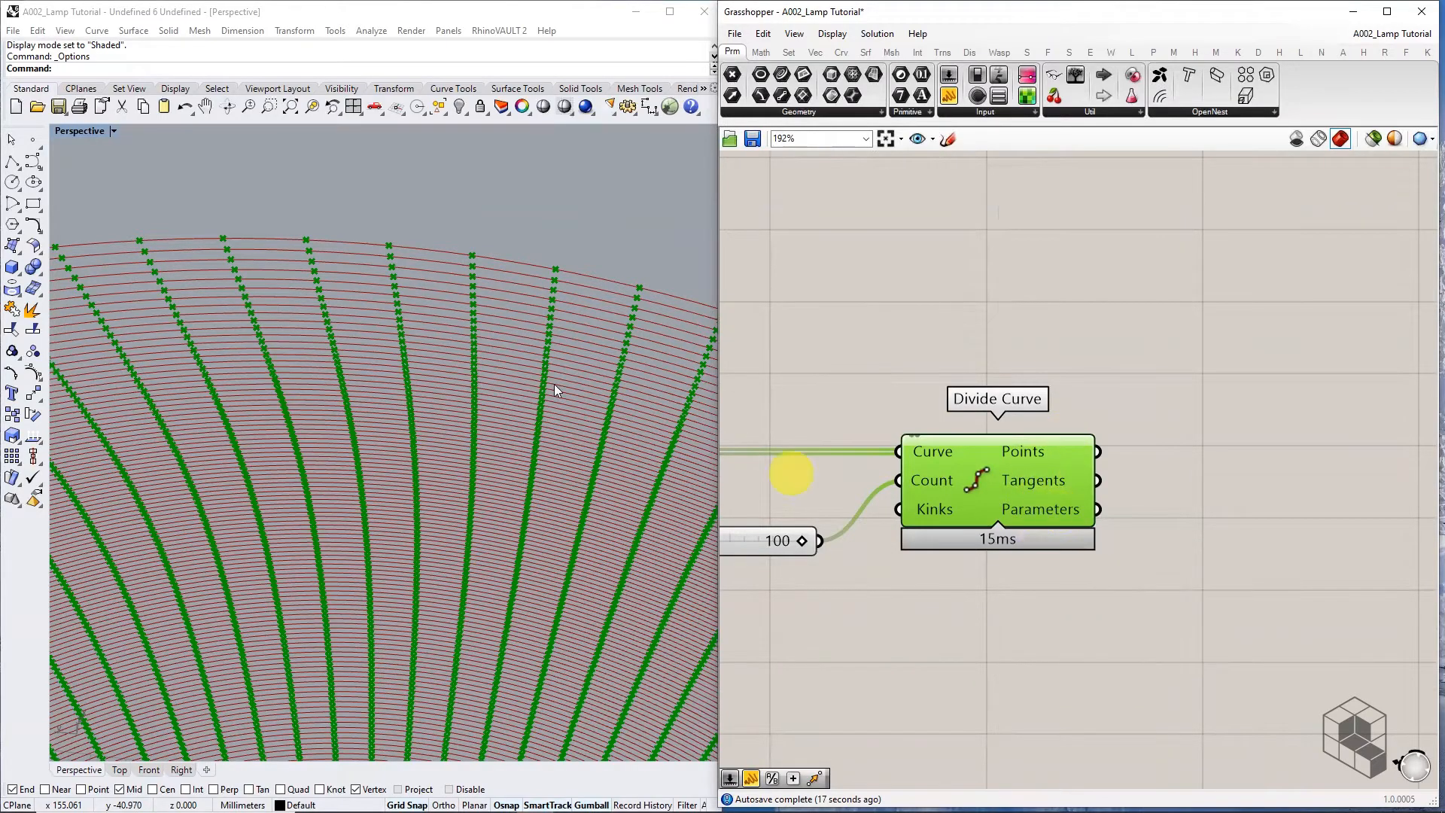
scroll(556, 390, down, 3)
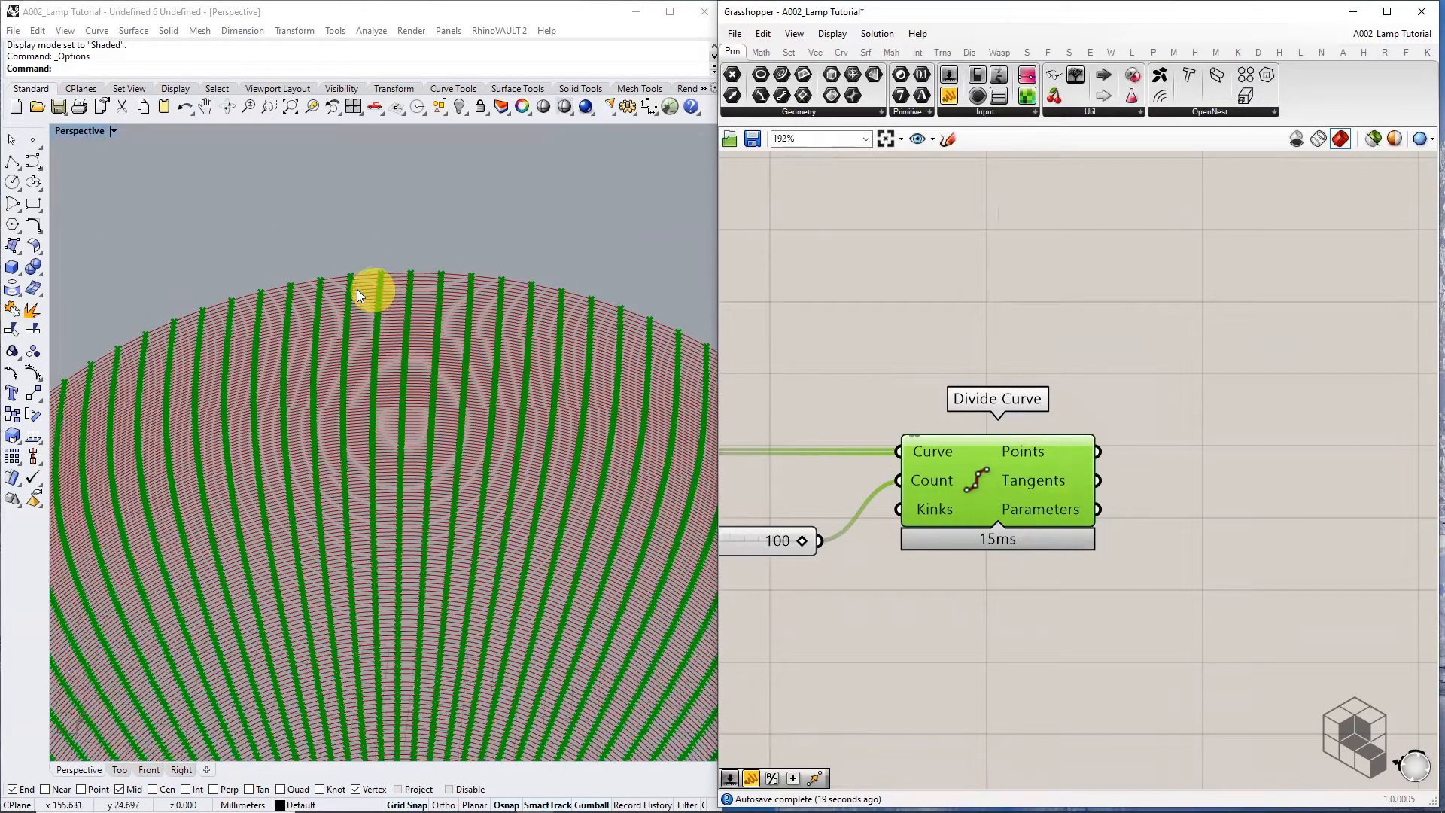
scroll(407, 274, up, 3)
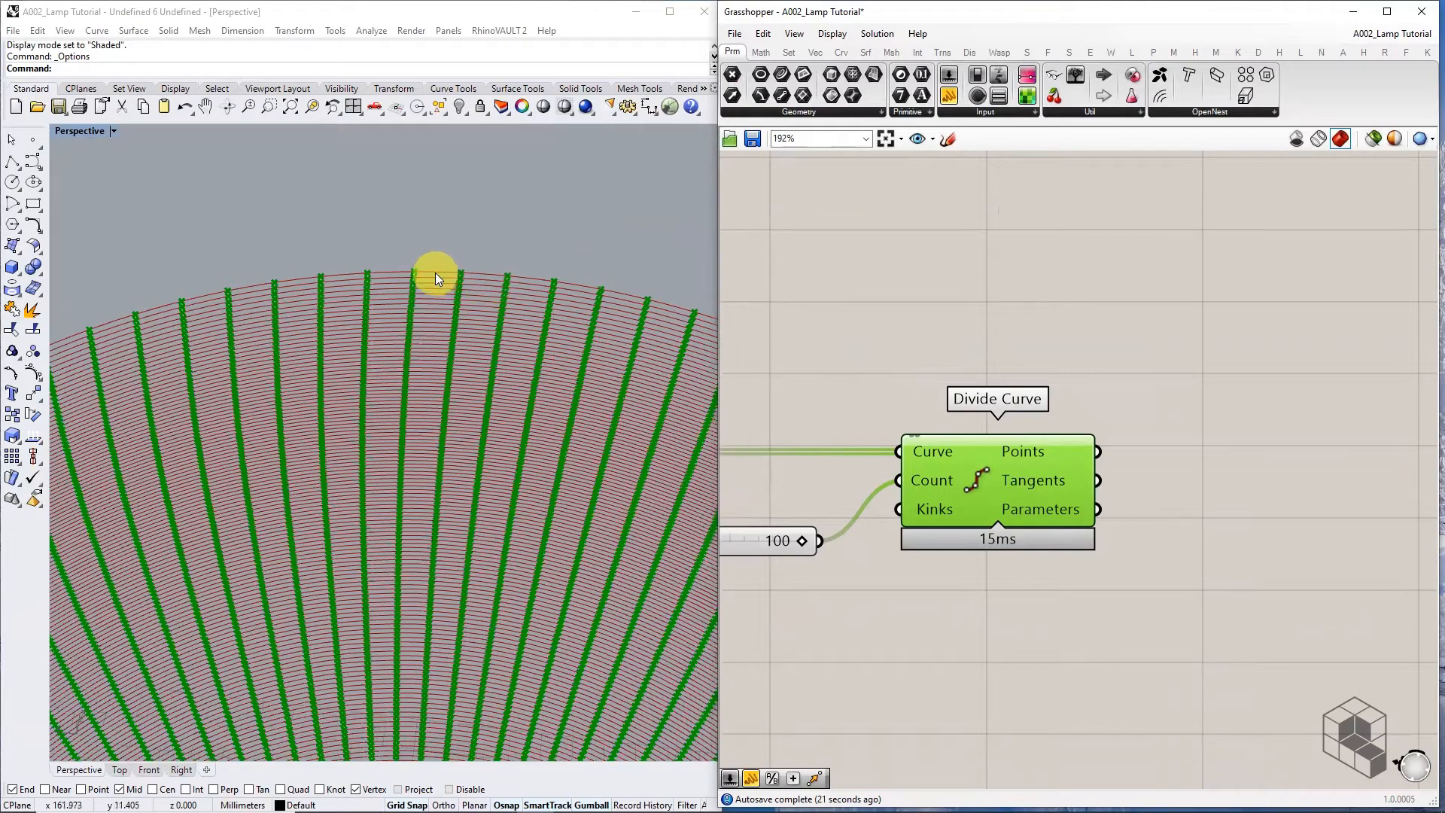
scroll(435, 274, up, 2)
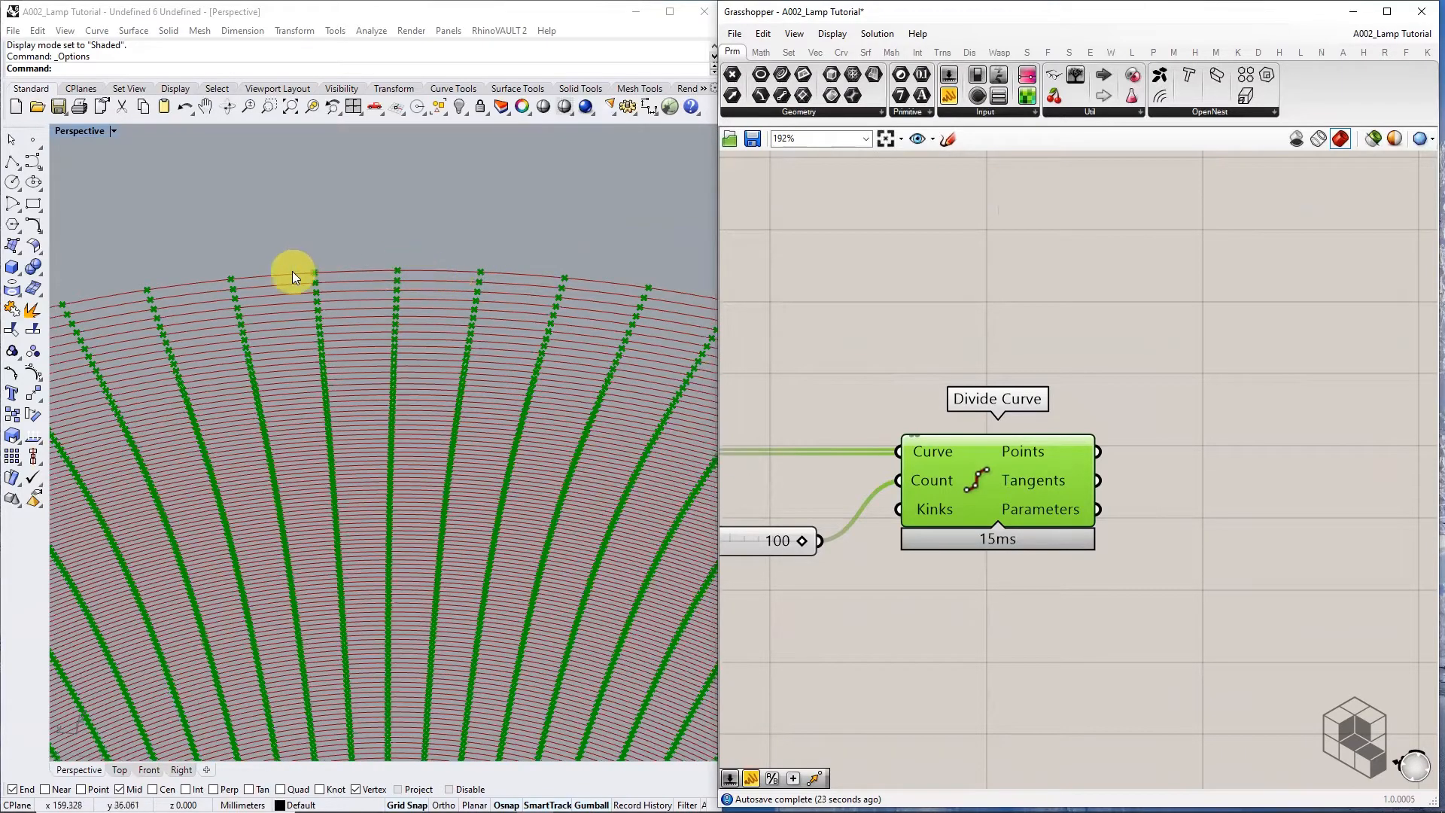
scroll(993, 421, down, 3)
Rearrange the slider and Divide Curve so the slider sits beside Count
drag(998, 554, 846, 473)
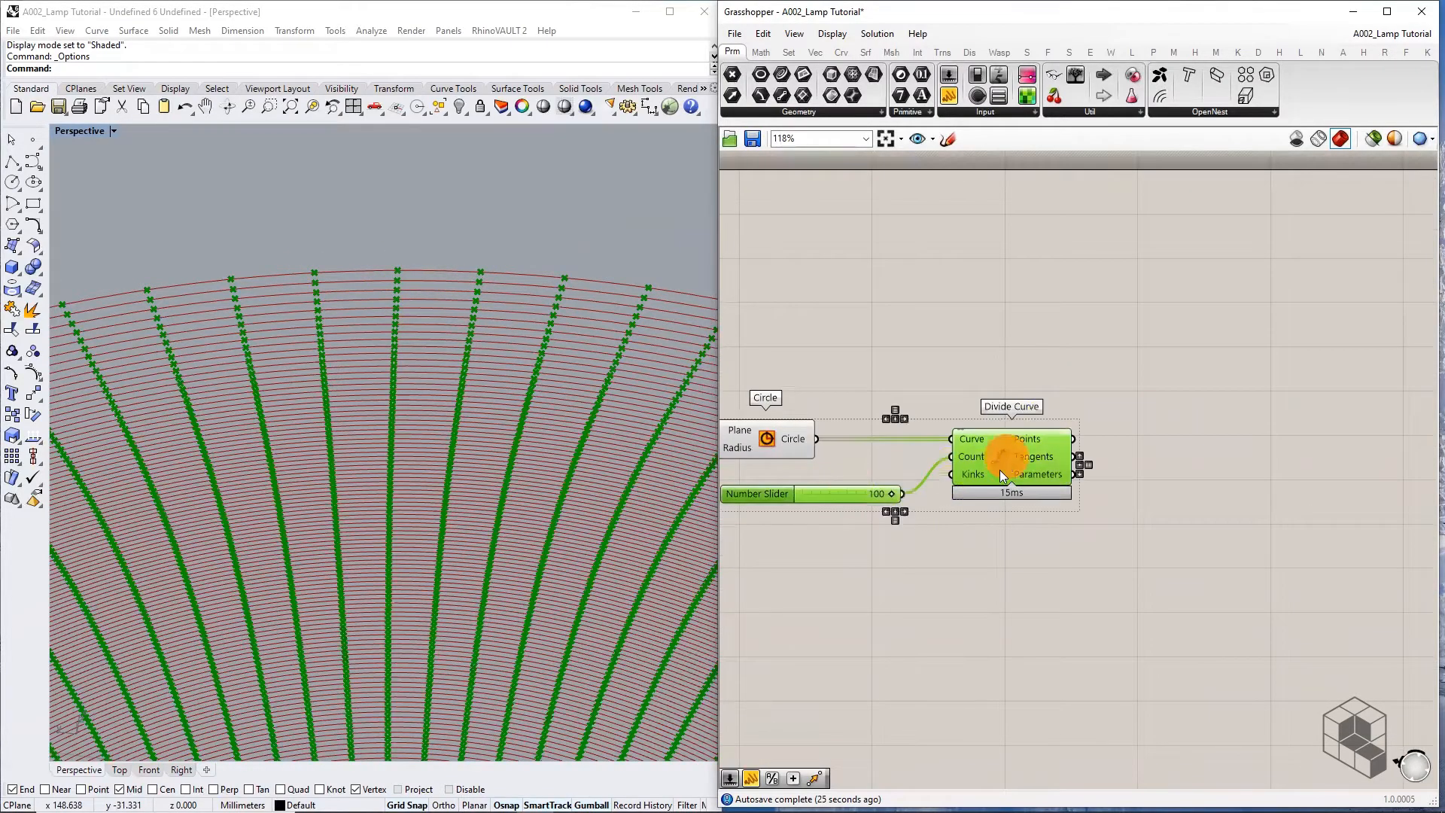
drag(1000, 469, 974, 519)
click(976, 416)
drag(843, 547, 852, 506)
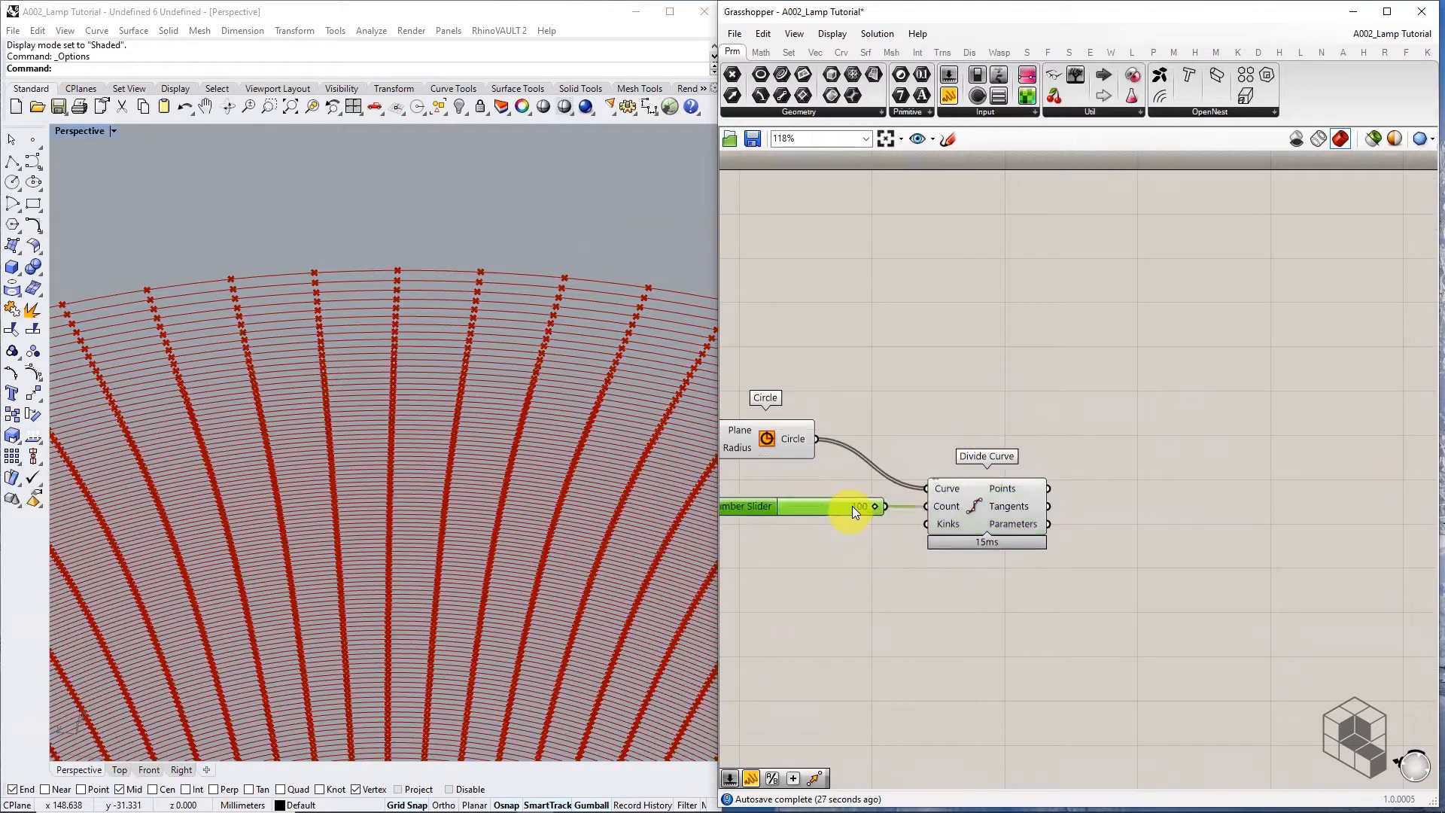
click(948, 381)
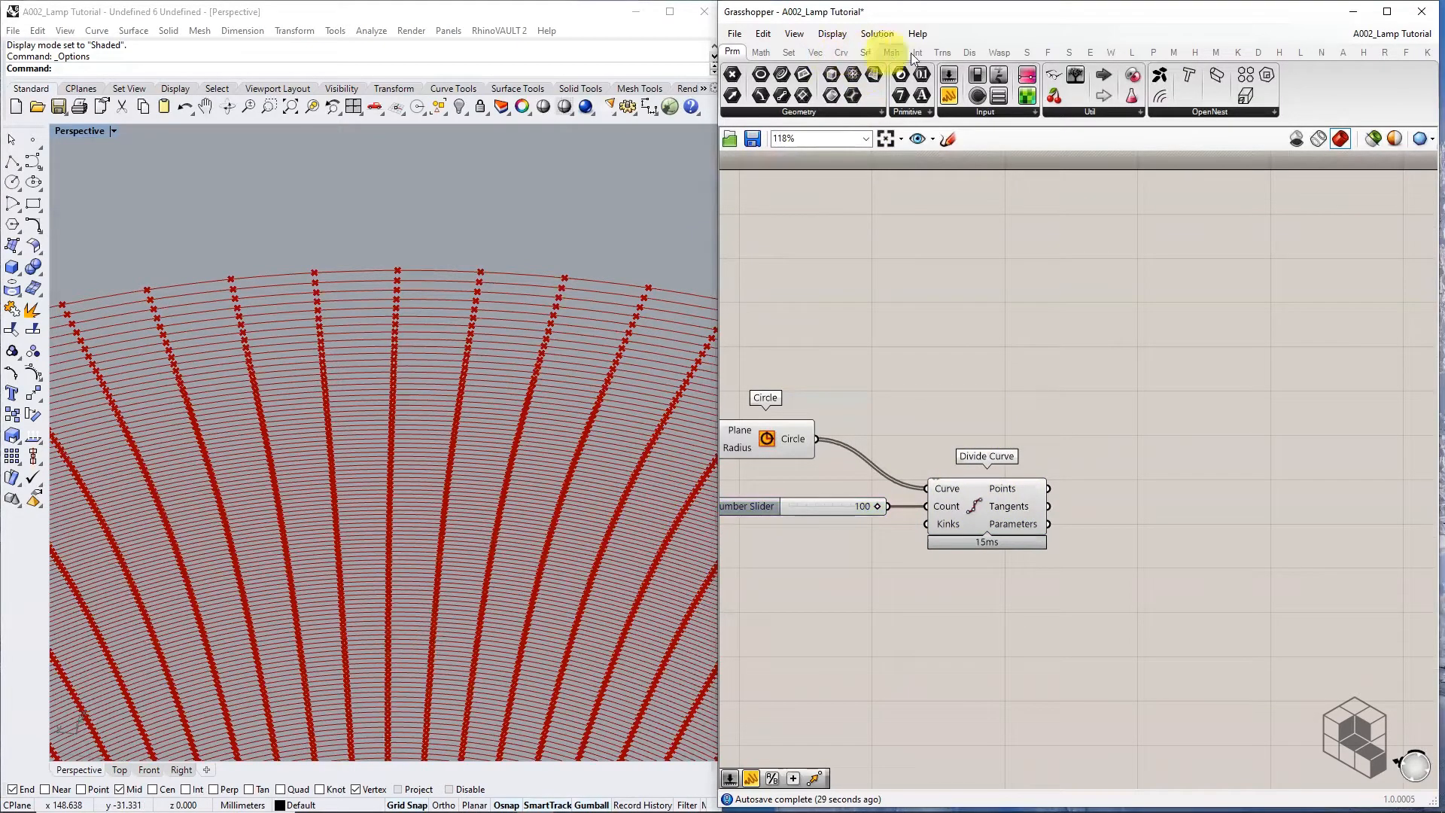
Add a Shatter component right of Divide Curve and wire the circles into its Curve input
click(990, 405)
click(991, 404)
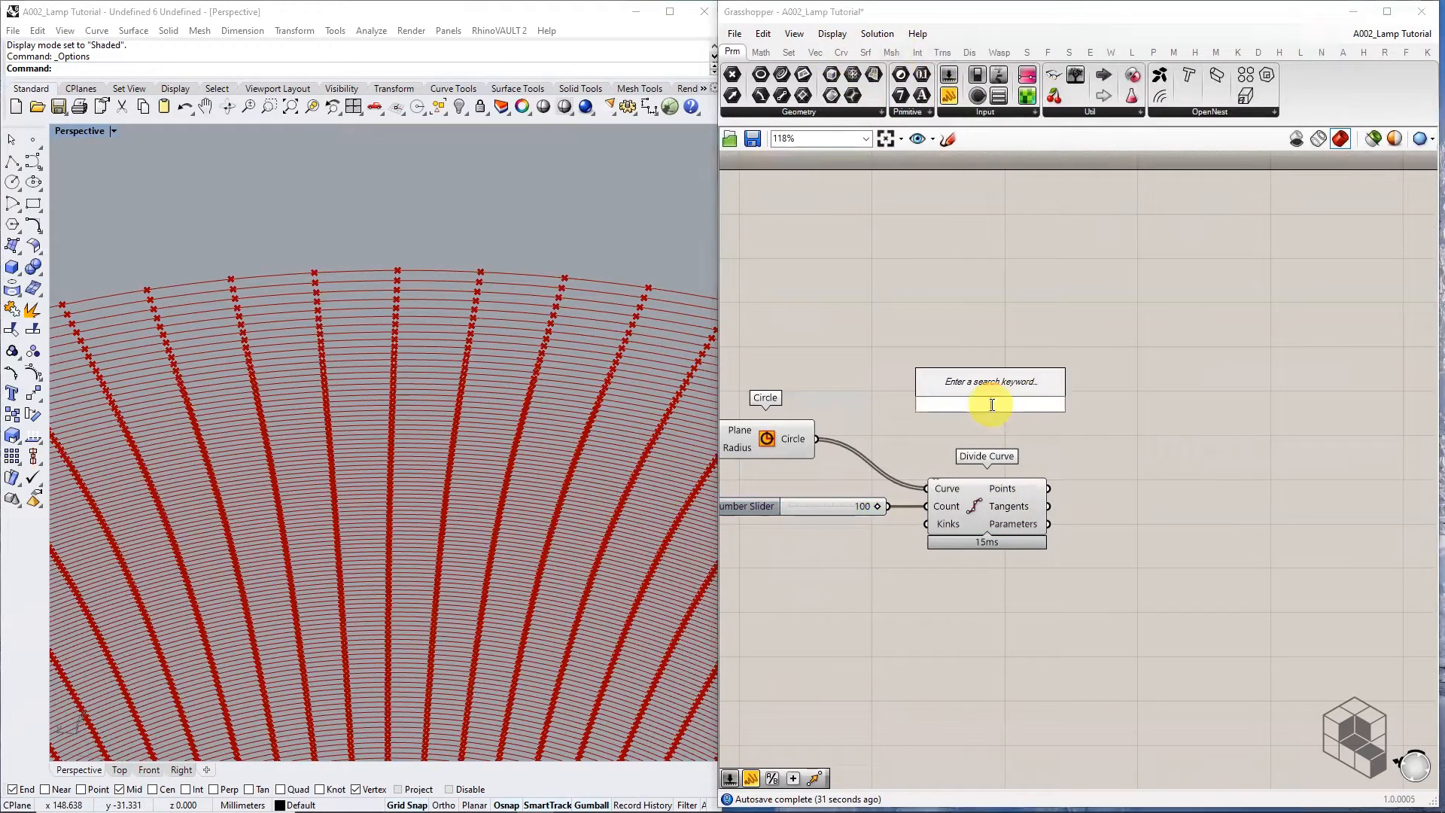
text(SHATTER)
key(Return)
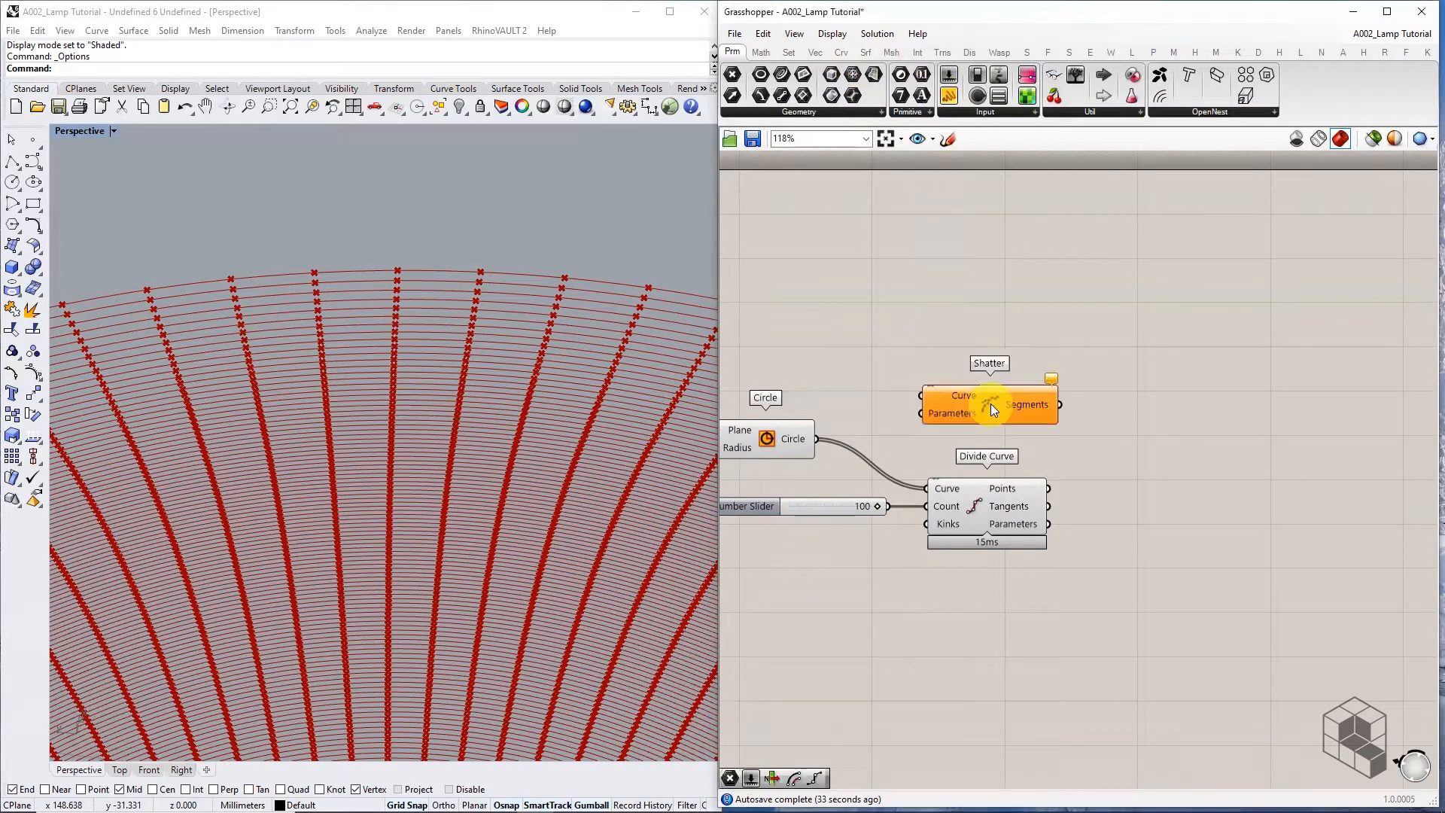
drag(991, 404, 1156, 436)
click(792, 441)
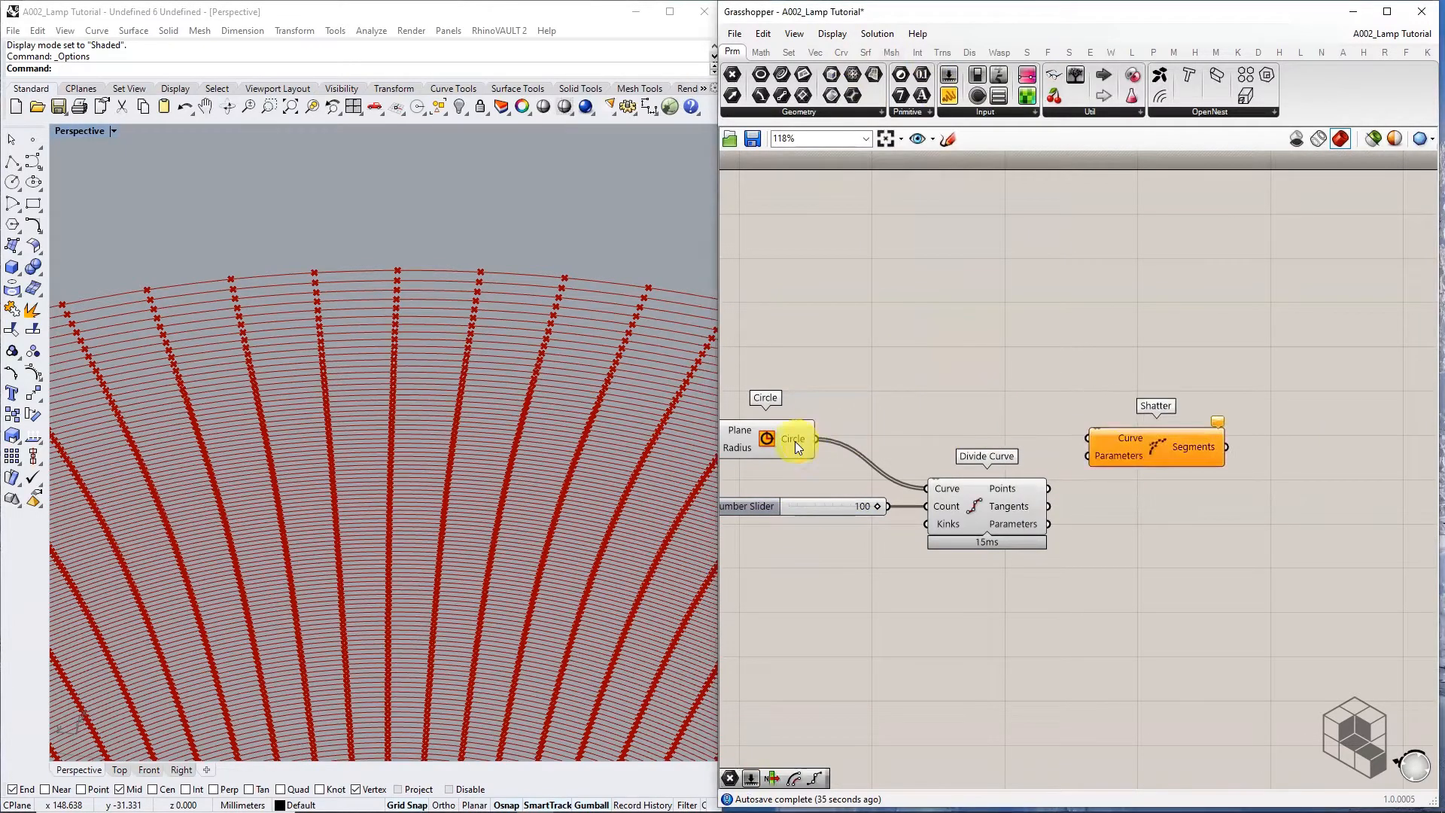
drag(816, 439, 1144, 436)
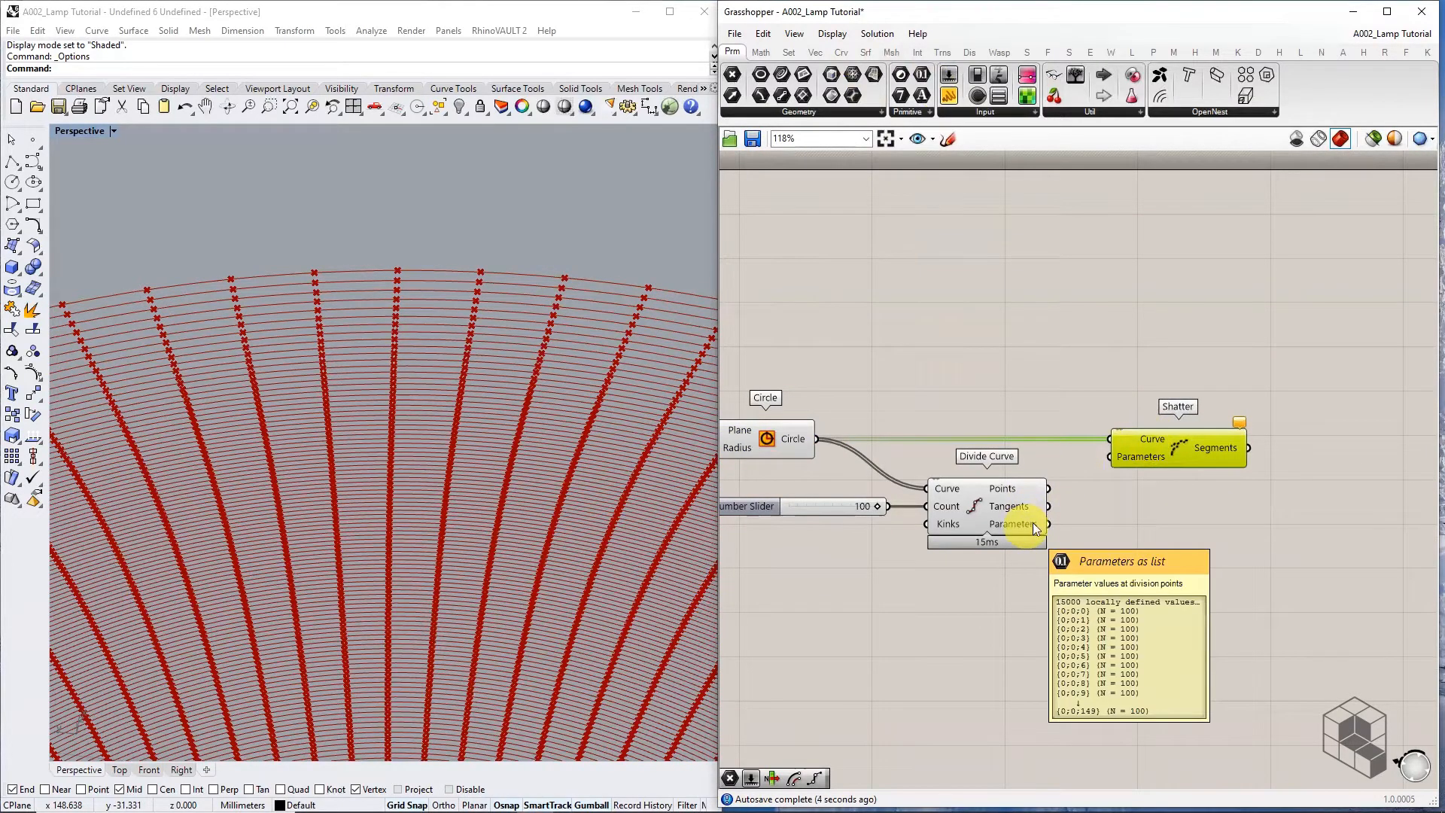
Adjust the canvas and viewport around the new Shatter component
scroll(1032, 523, up, 3)
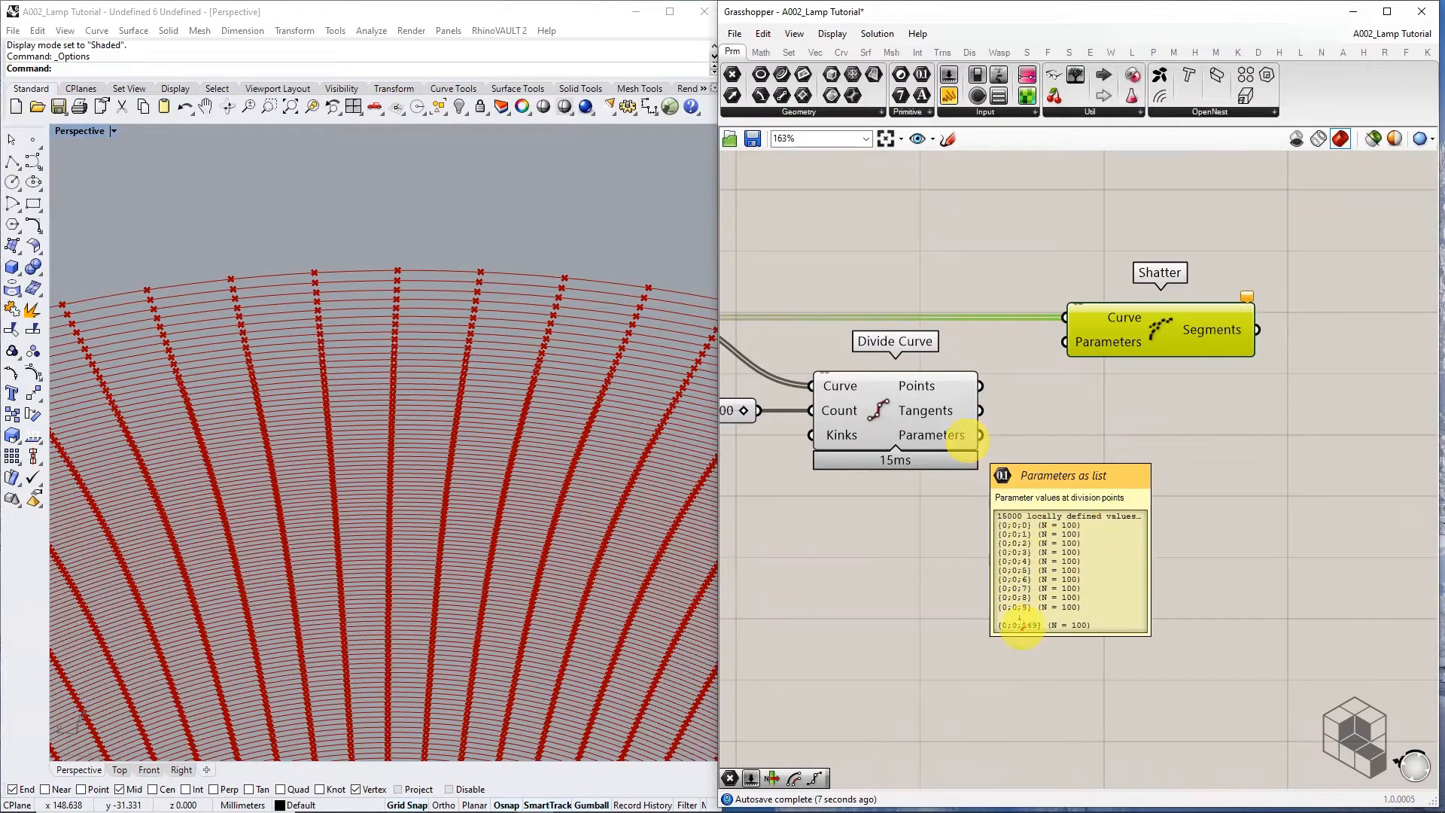
drag(1022, 632, 1042, 635)
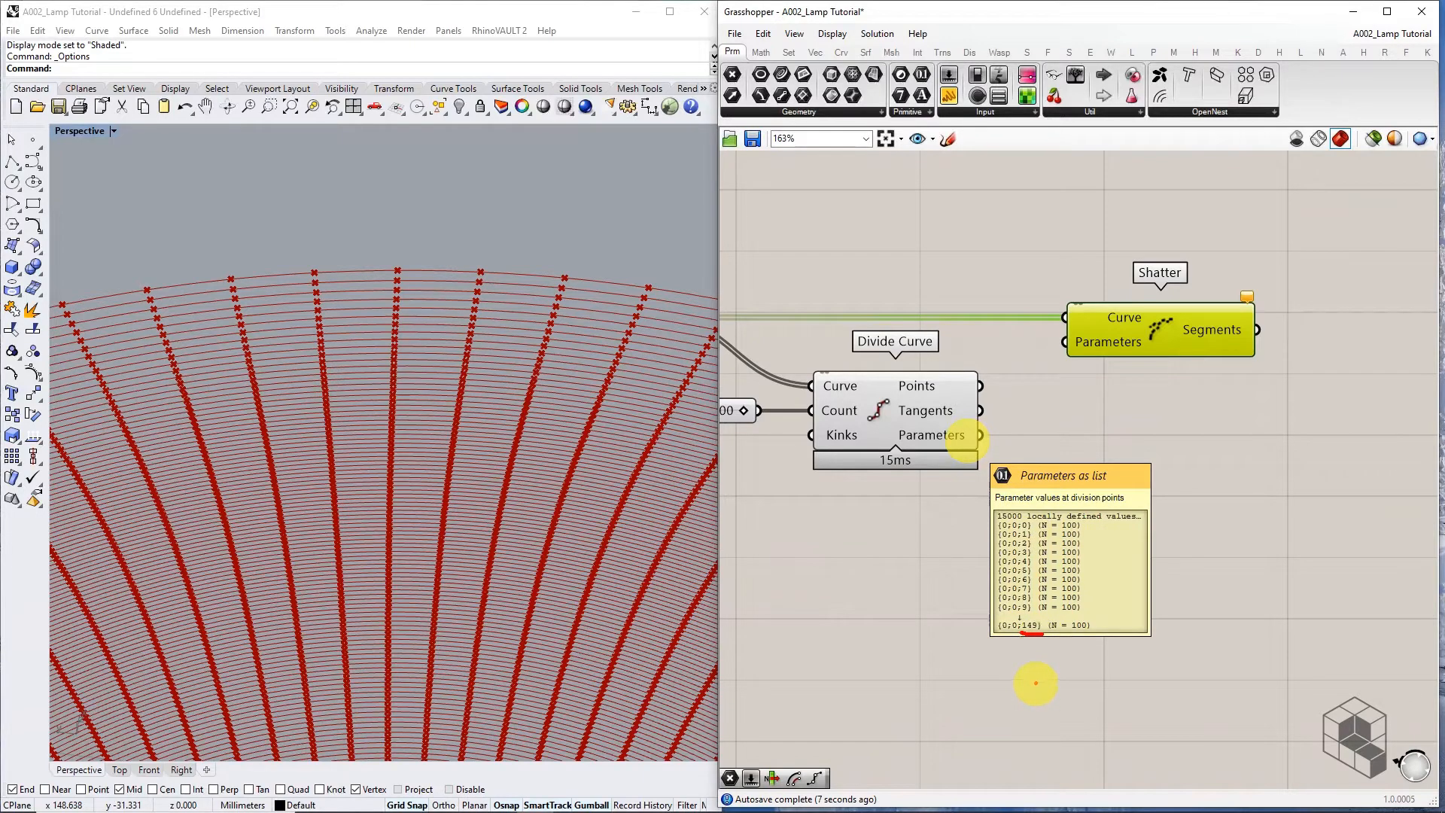
mouse_move(1078, 529)
mouse_down()
mouse_move(1092, 527)
mouse_move(1089, 545)
mouse_up()
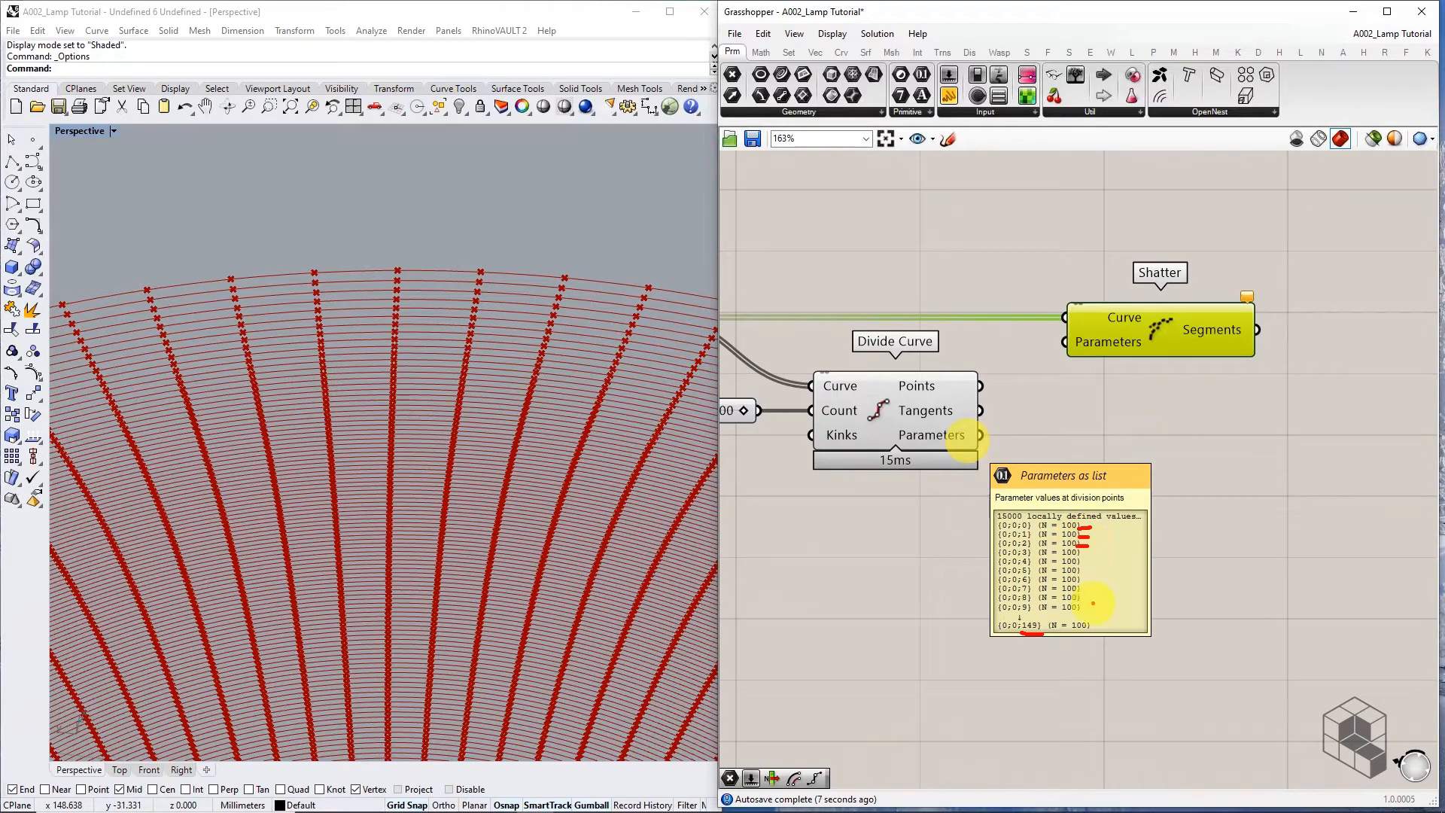
drag(1030, 603, 1029, 575)
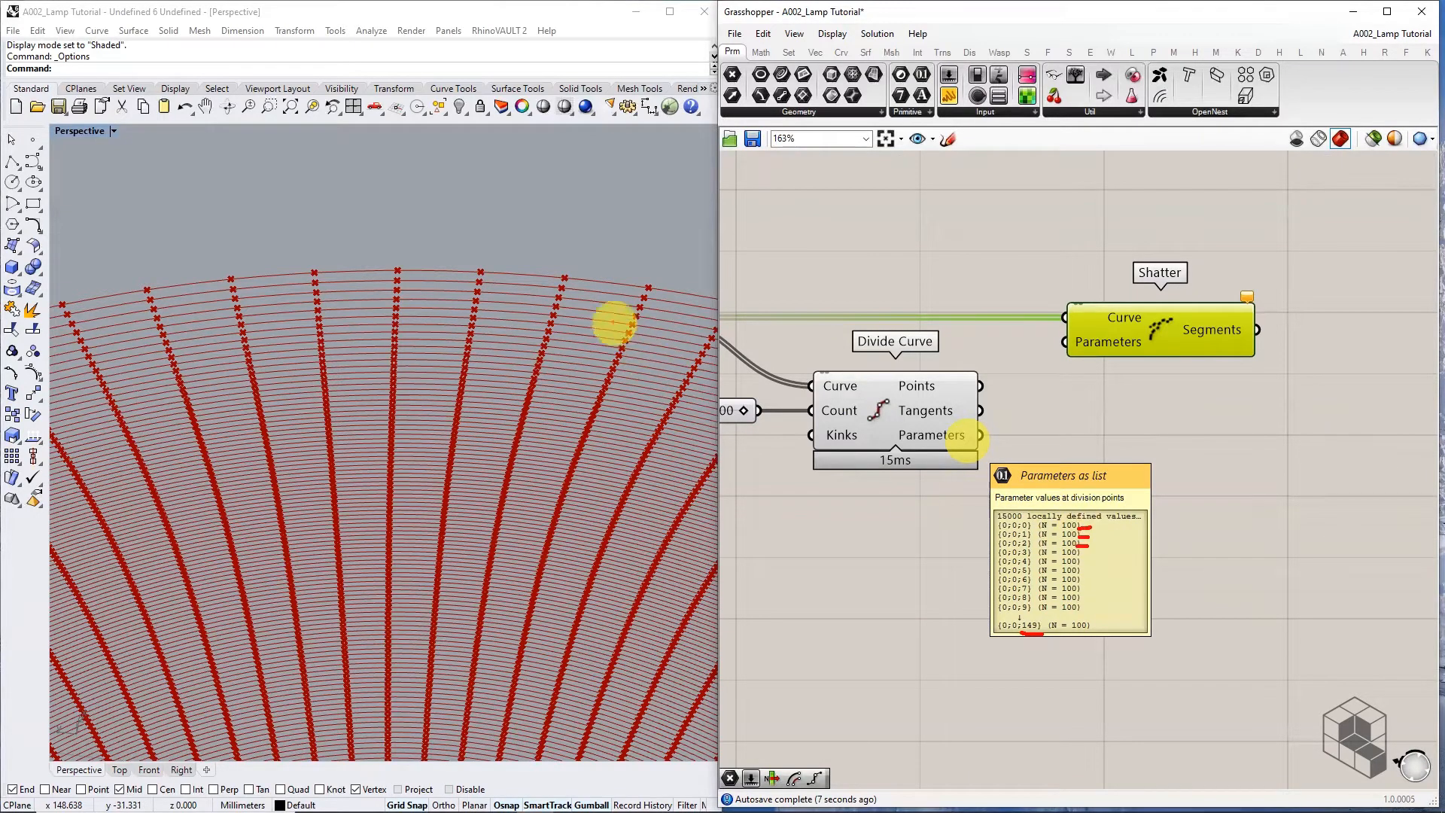
drag(565, 280, 572, 278)
drag(480, 271, 484, 267)
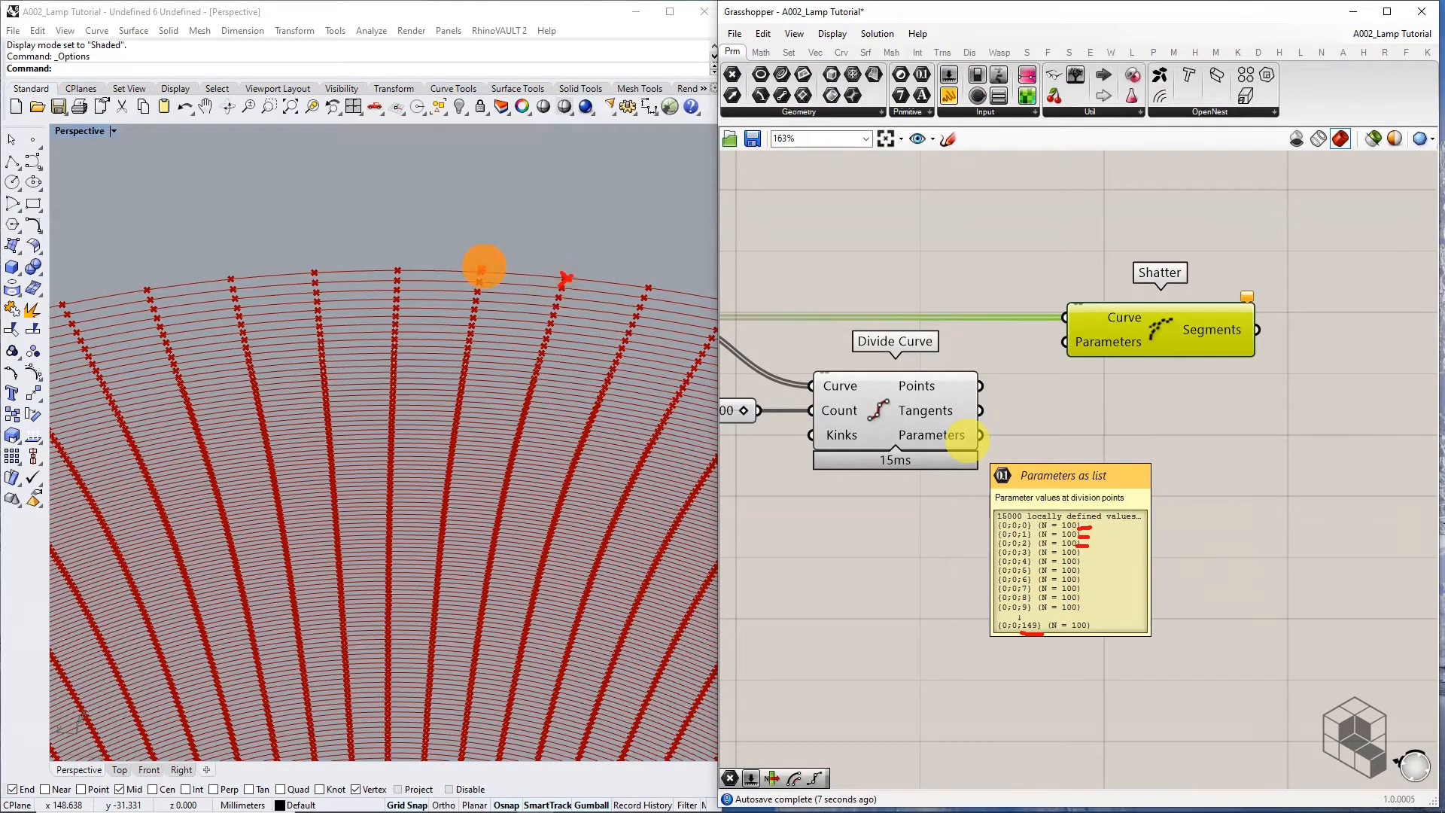
drag(395, 266, 403, 275)
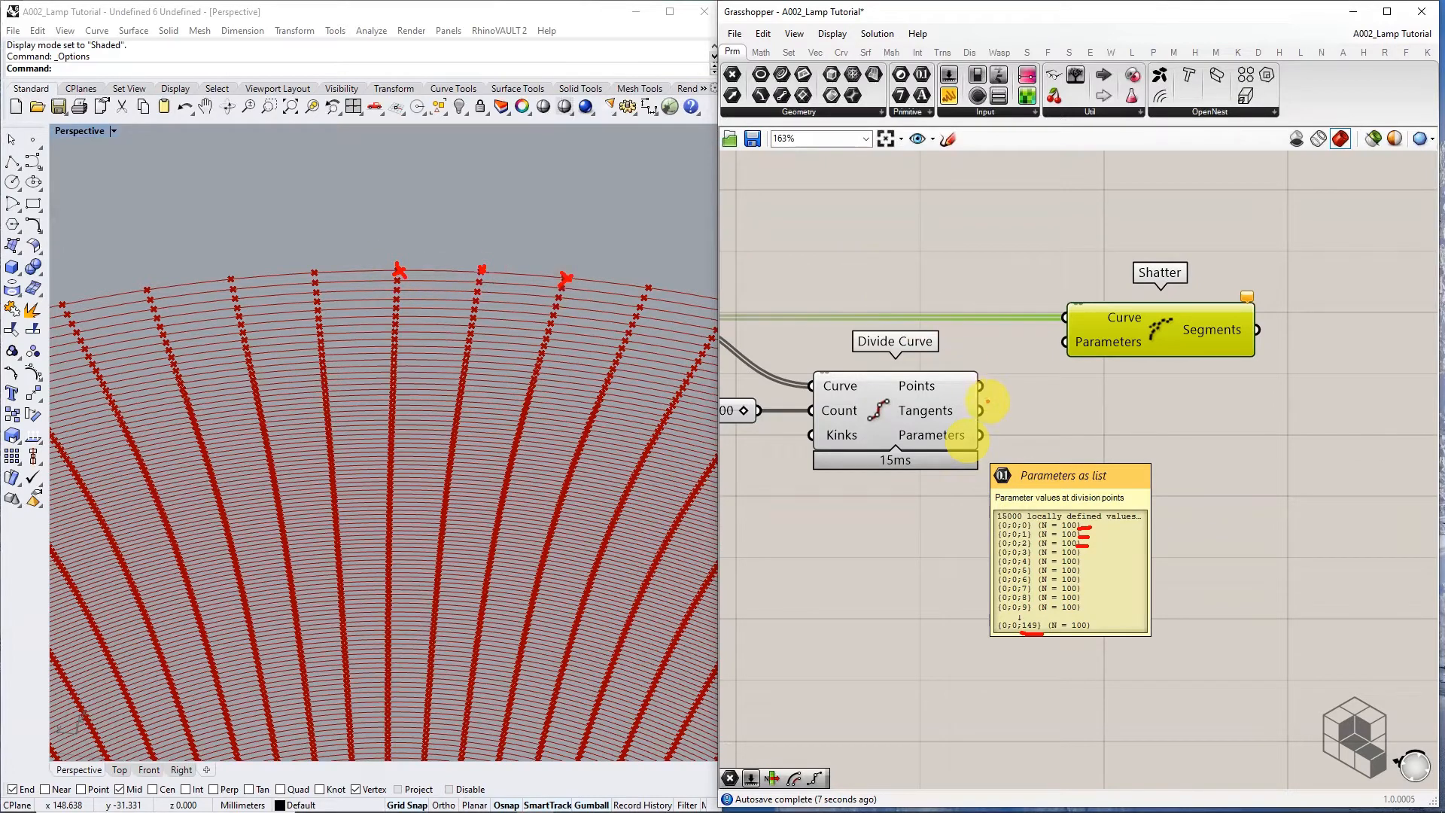
key(Escape)
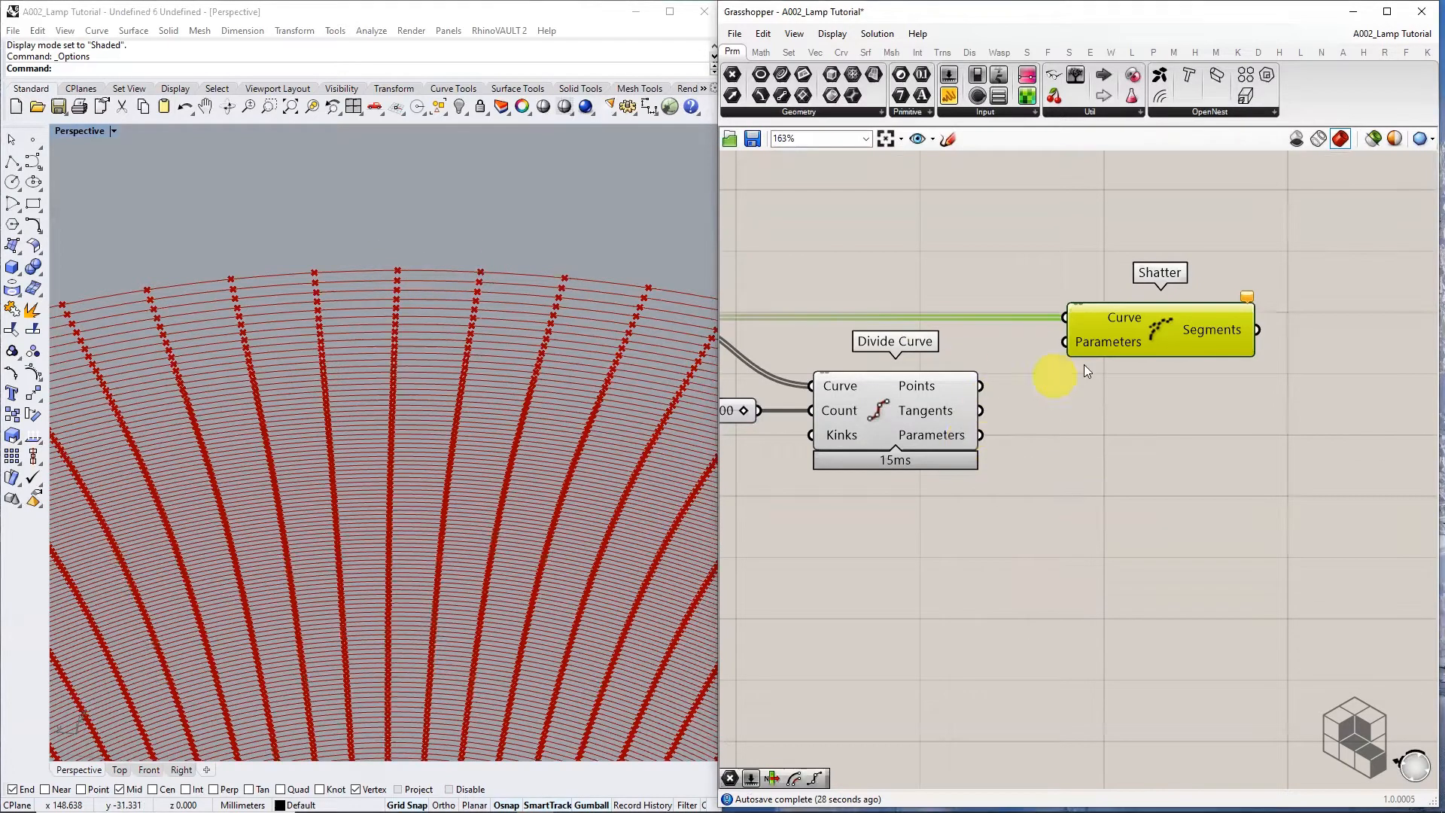
Graft Shatter's Curve input and wire Divide Curve's Parameters into Shatter's Parameters
right_click(1112, 313)
click(1187, 449)
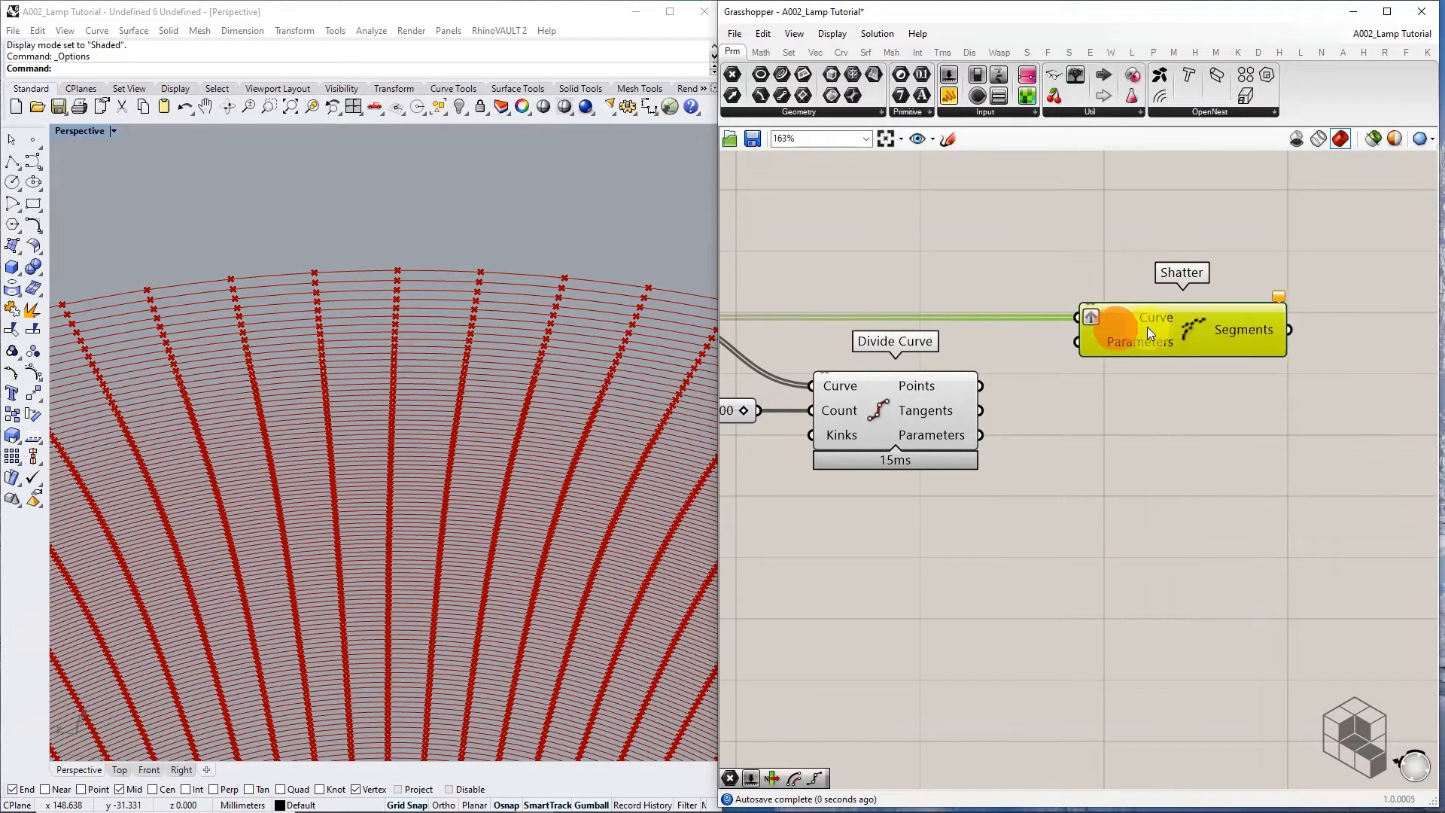
click(1073, 381)
drag(1045, 418, 1078, 341)
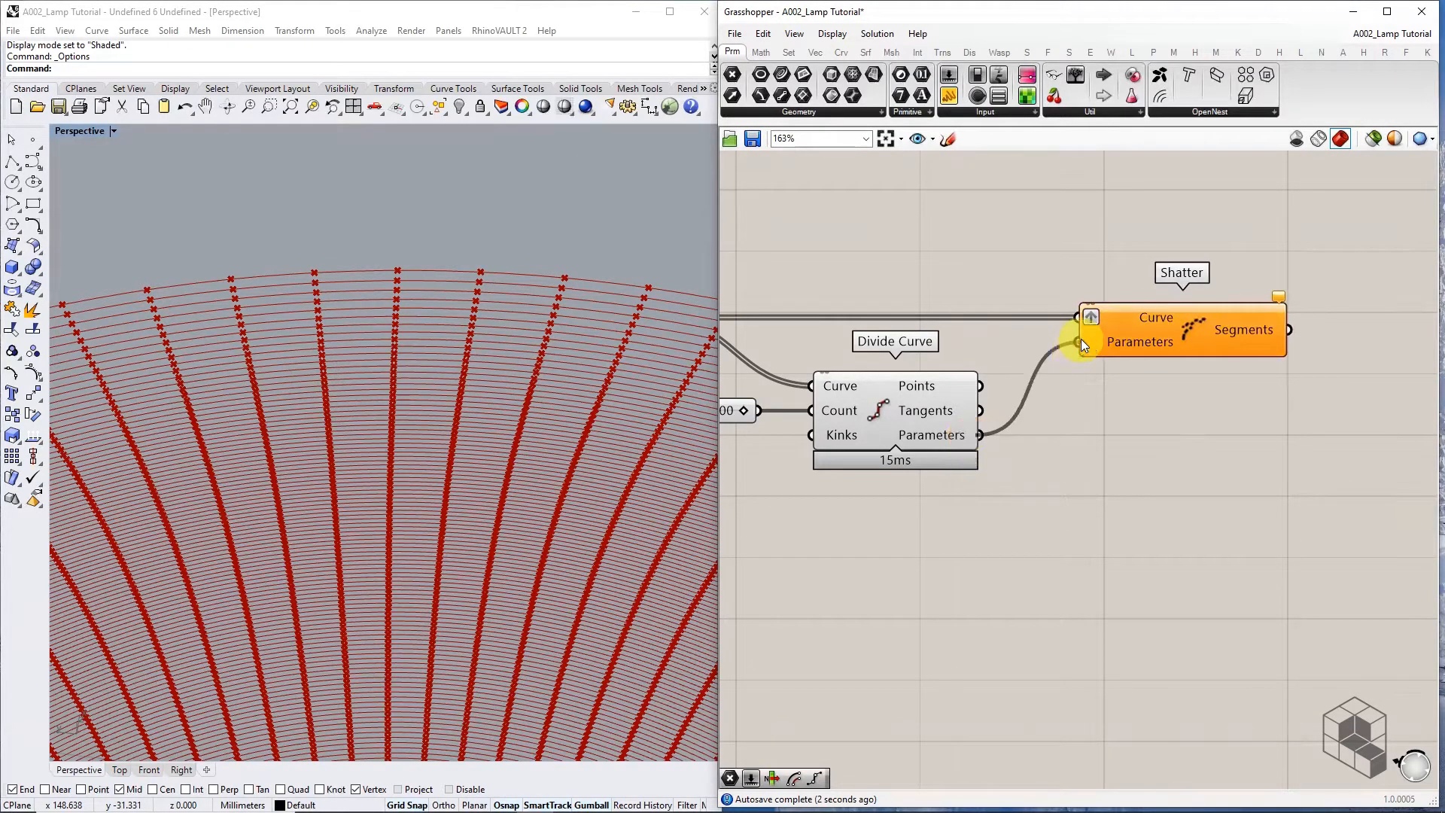
scroll(1140, 417, down, 3)
mouse_move(1185, 357)
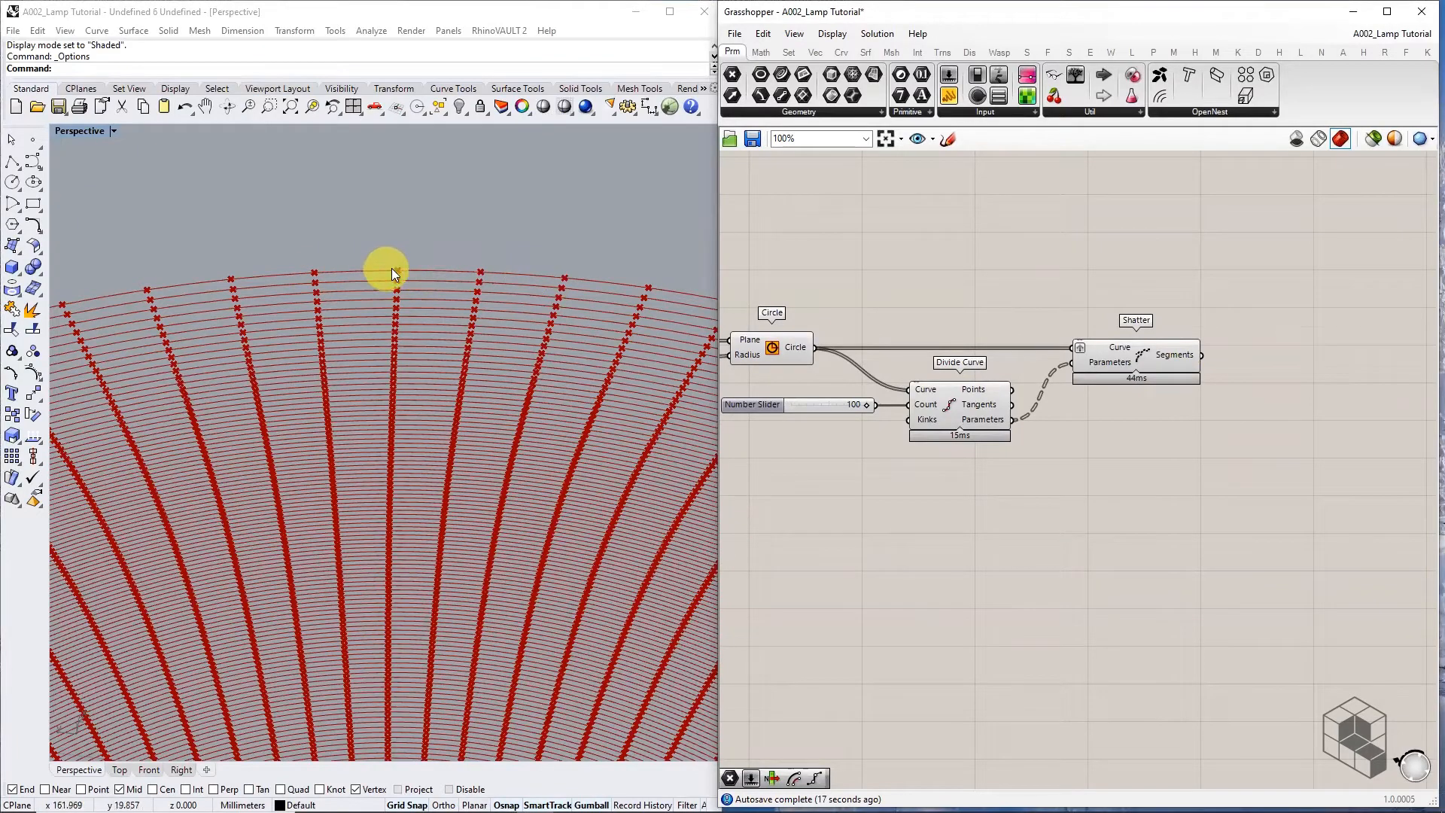
Hide the previews of Circle, the slider and Divide Curve
right_drag(1054, 421, 1149, 424)
drag(1045, 258, 805, 476)
middle_click(1058, 419)
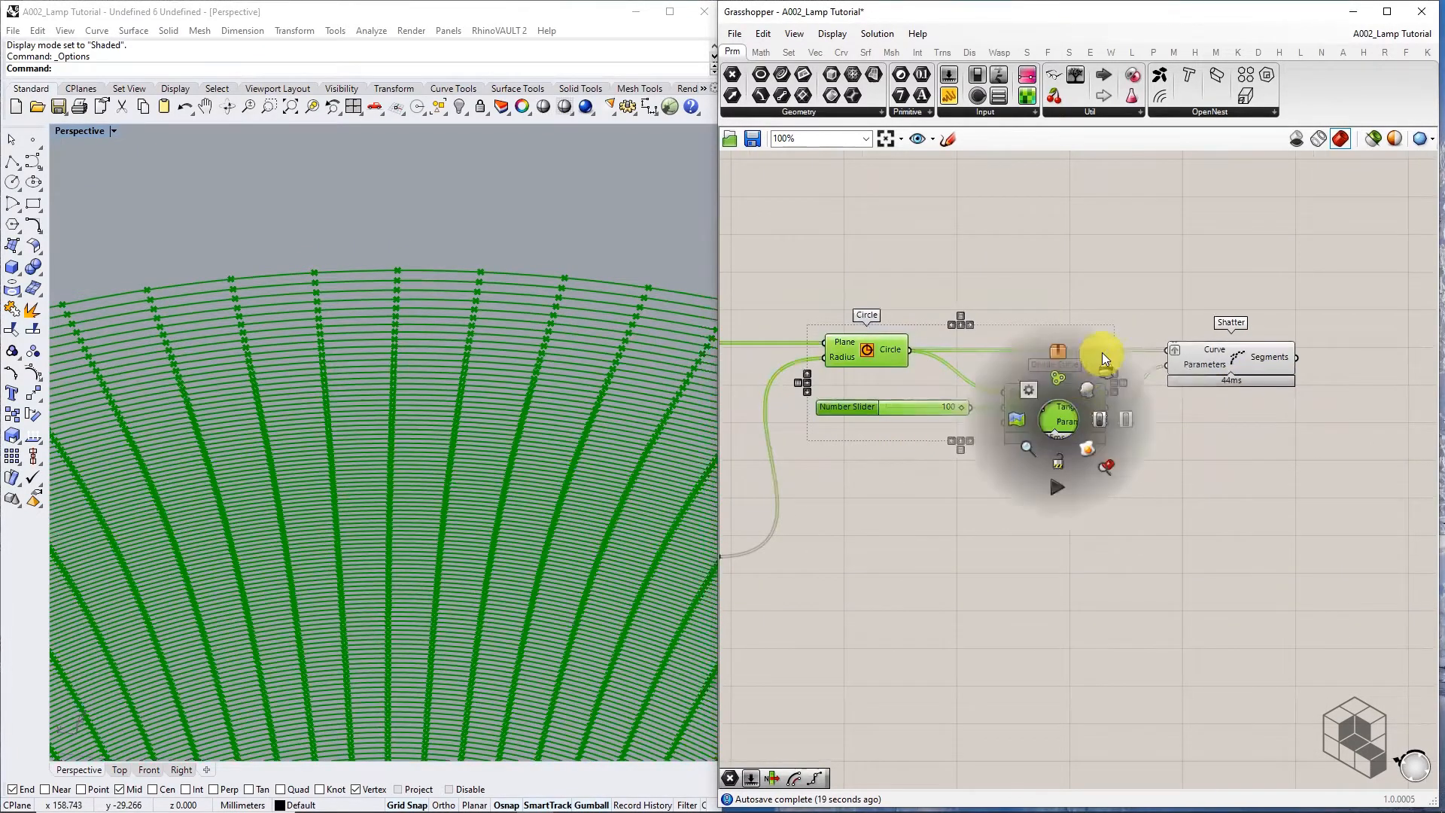
click(1102, 353)
click(1283, 413)
right_drag(1288, 414, 1100, 465)
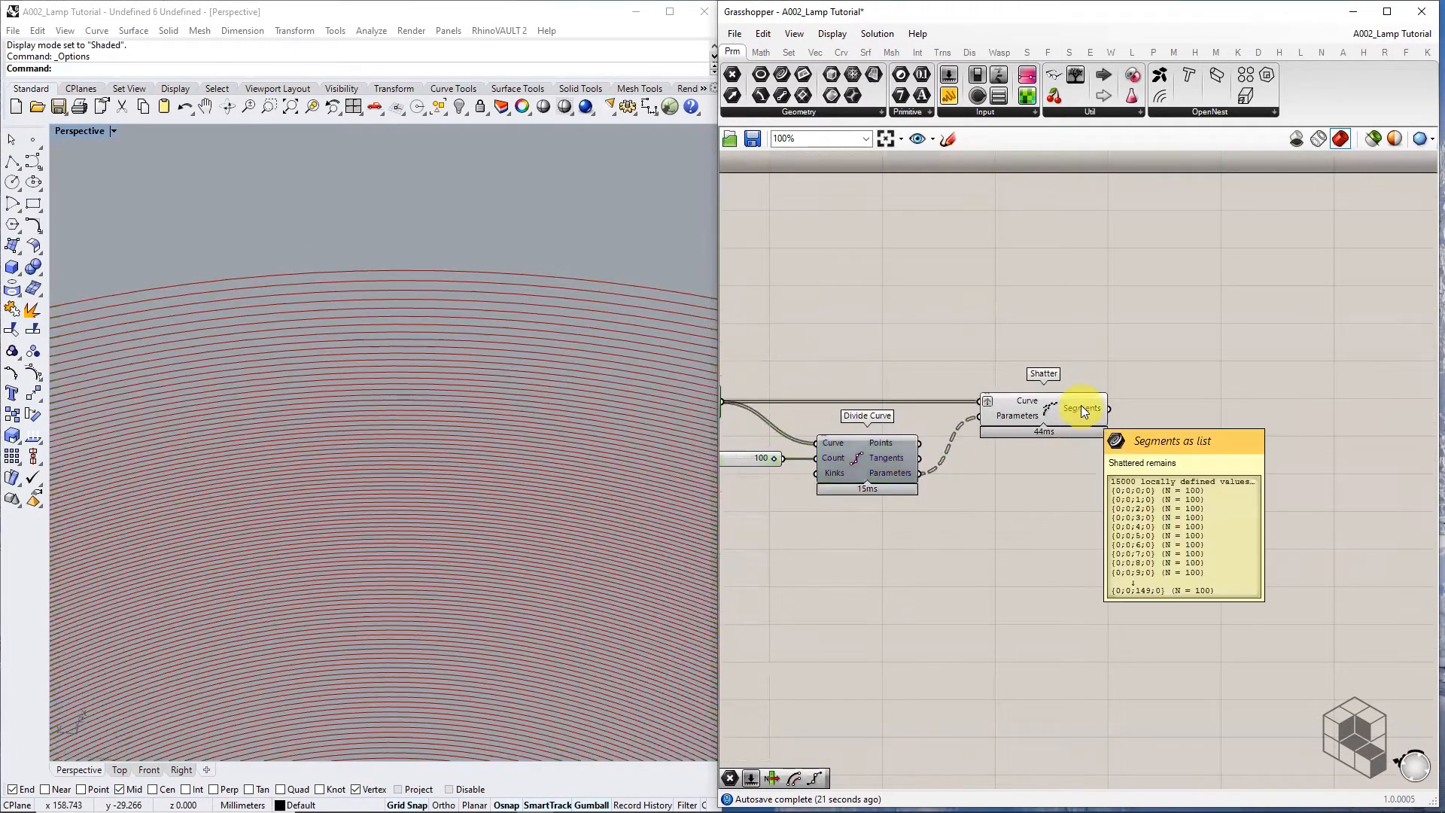
Graft Shatter's Segments output so each circle gets its own branch, and preview it
right_click(1081, 405)
click(1107, 502)
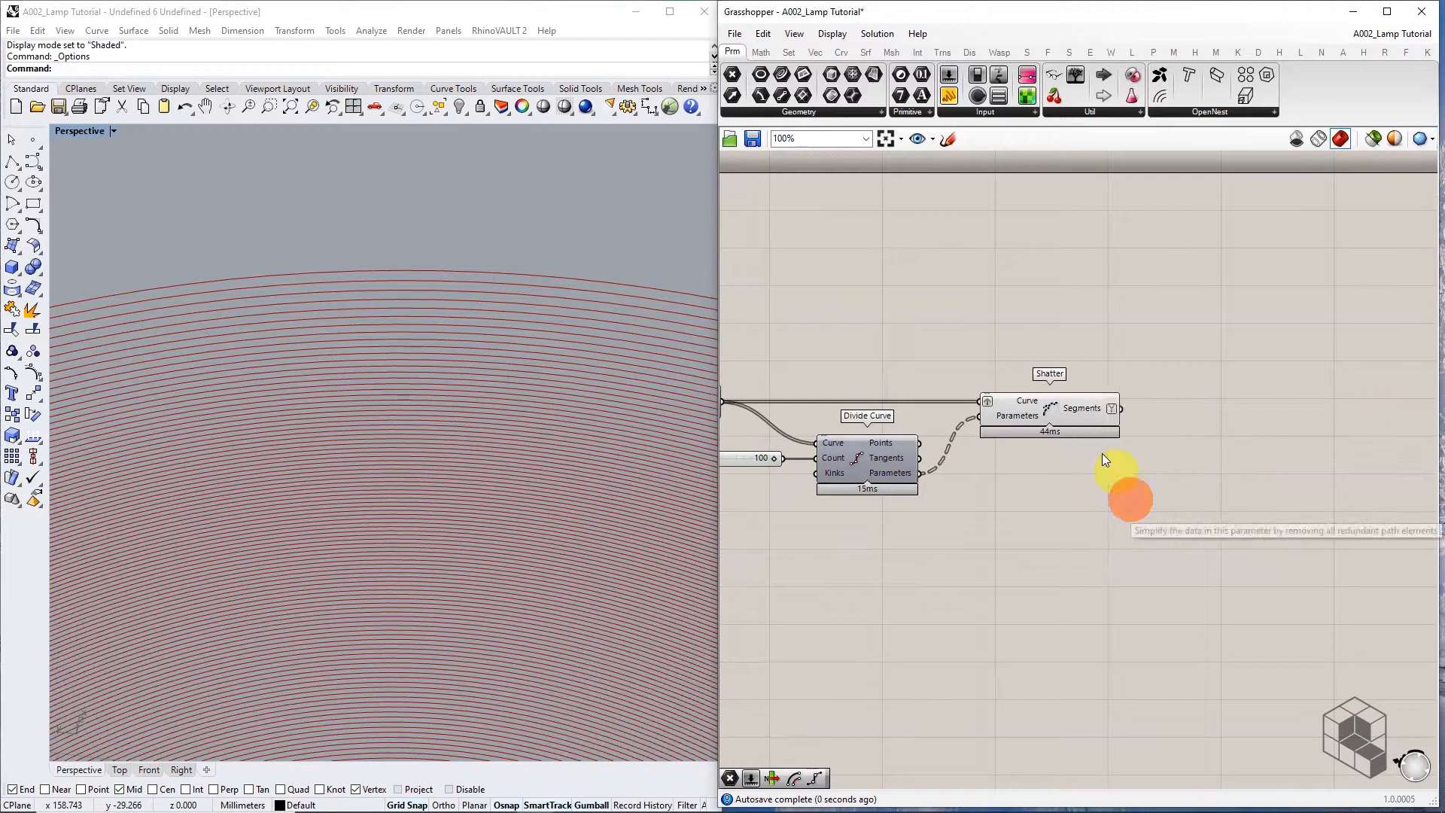
scroll(1102, 436, up, 3)
mouse_move(1112, 406)
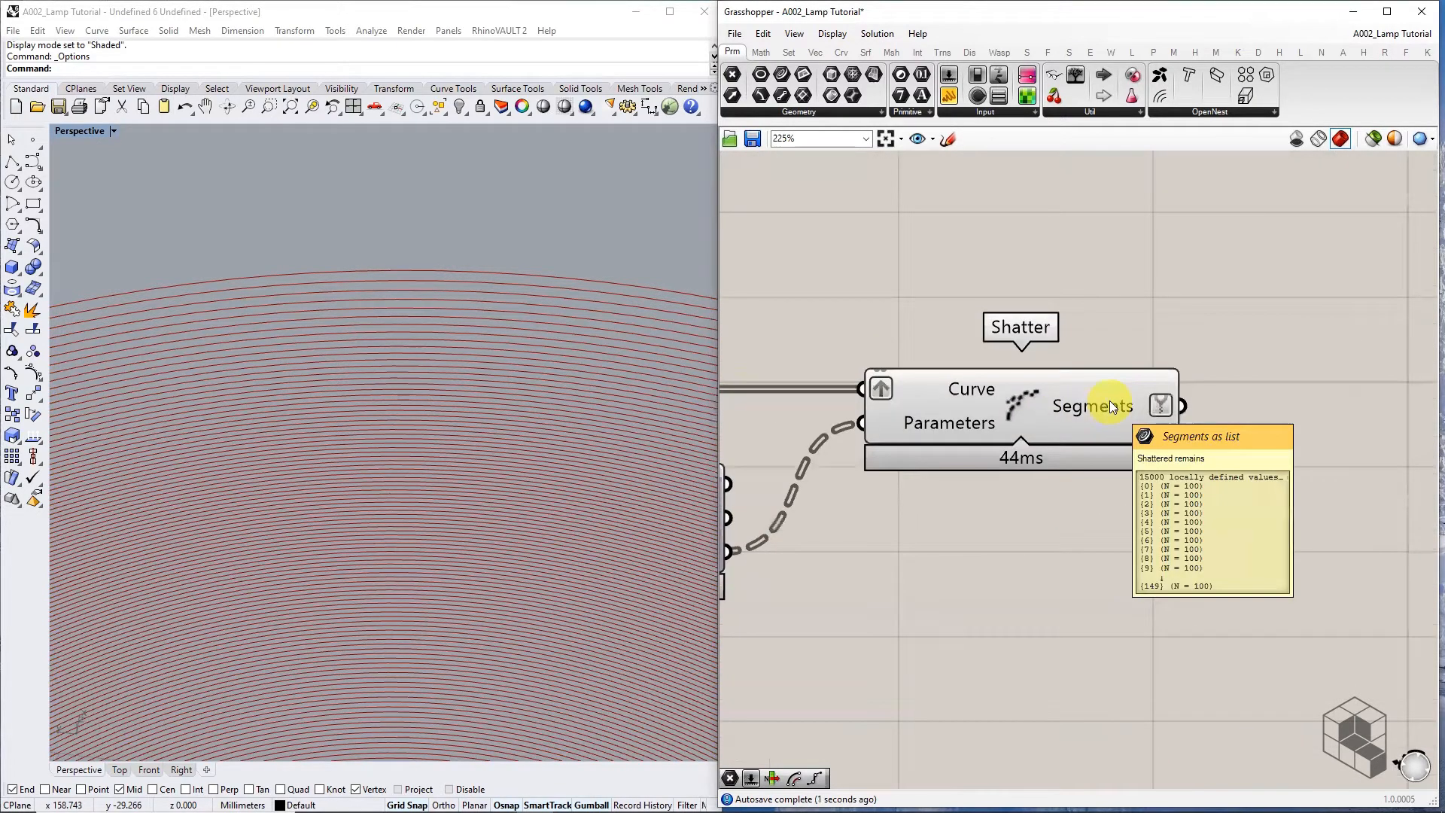
scroll(1107, 404, down, 2)
click(1104, 405)
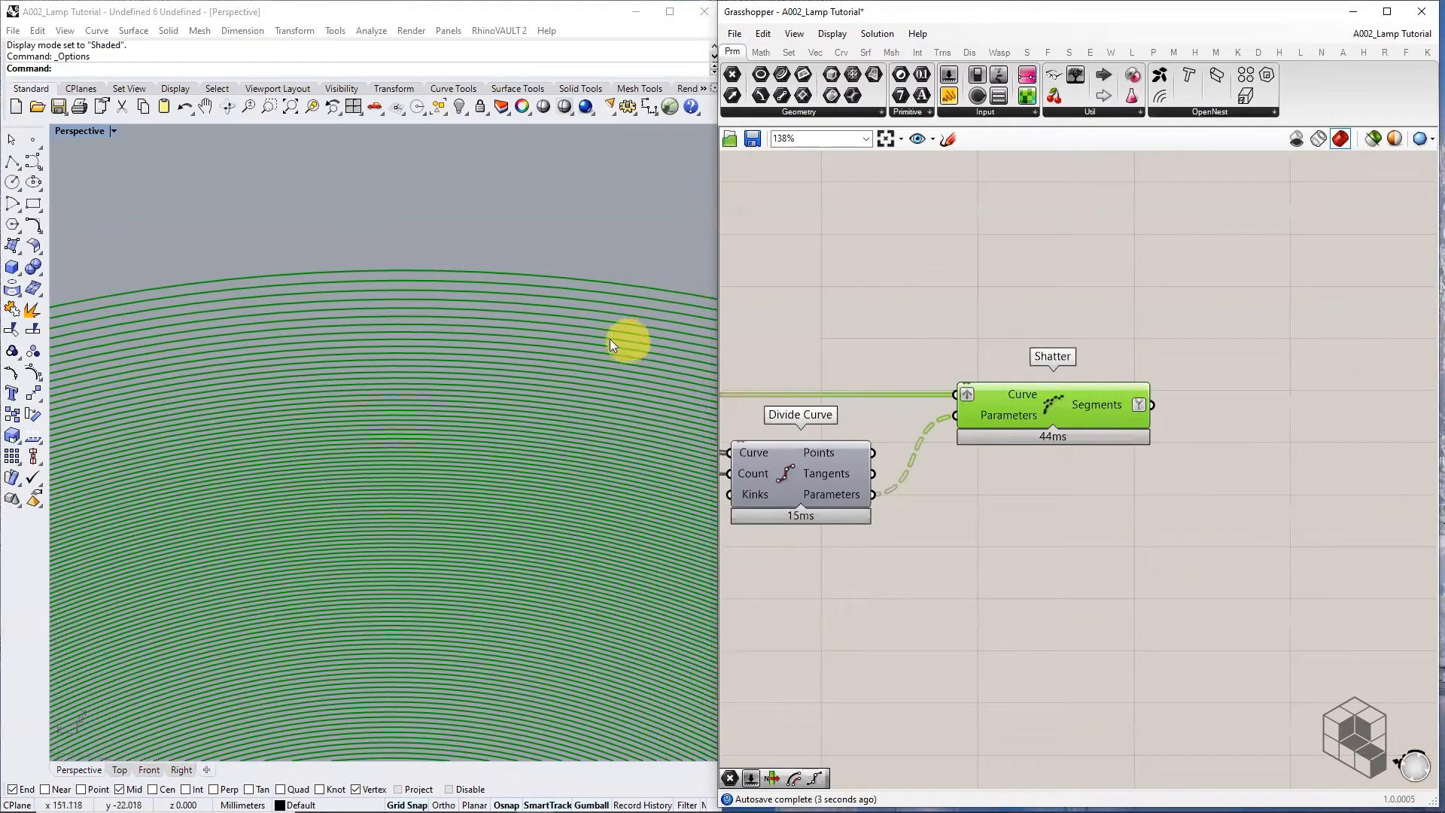
Turn Divide Curve's preview back on and orbit the Rhino view around the circles
right_drag(892, 441, 1089, 440)
click(1004, 474)
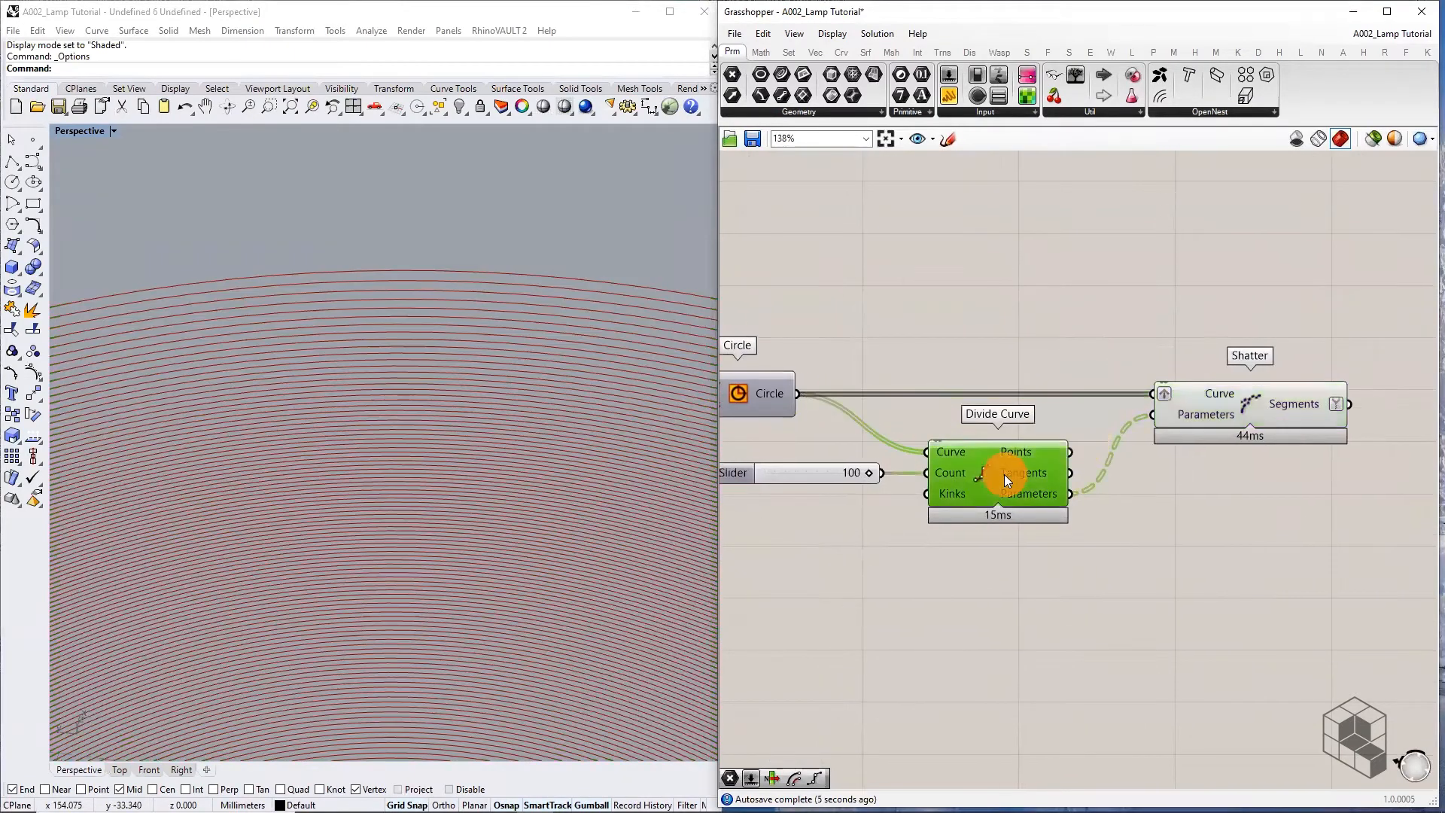
middle_click(1005, 474)
click(1034, 445)
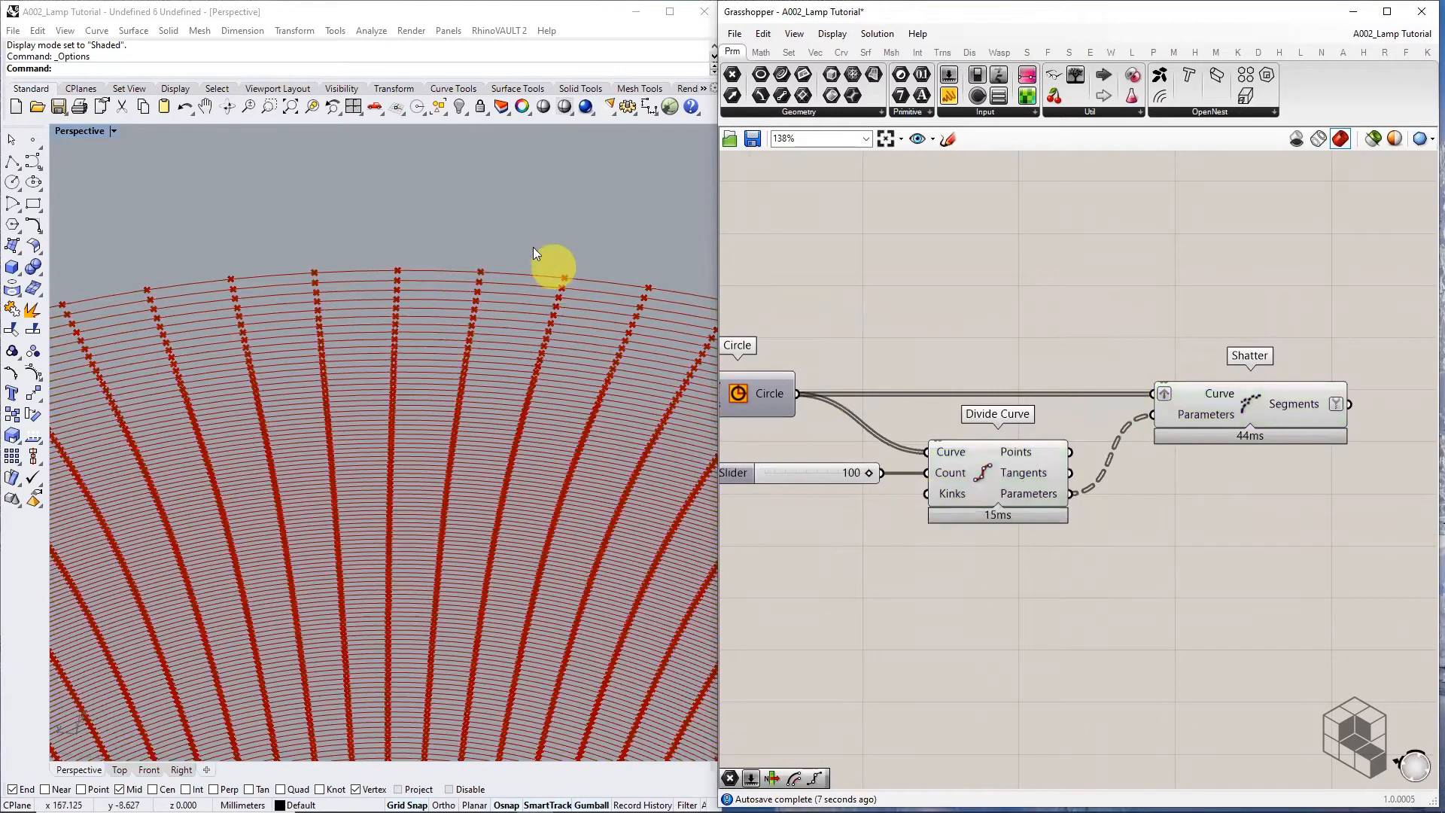
right_drag(526, 352, 497, 355)
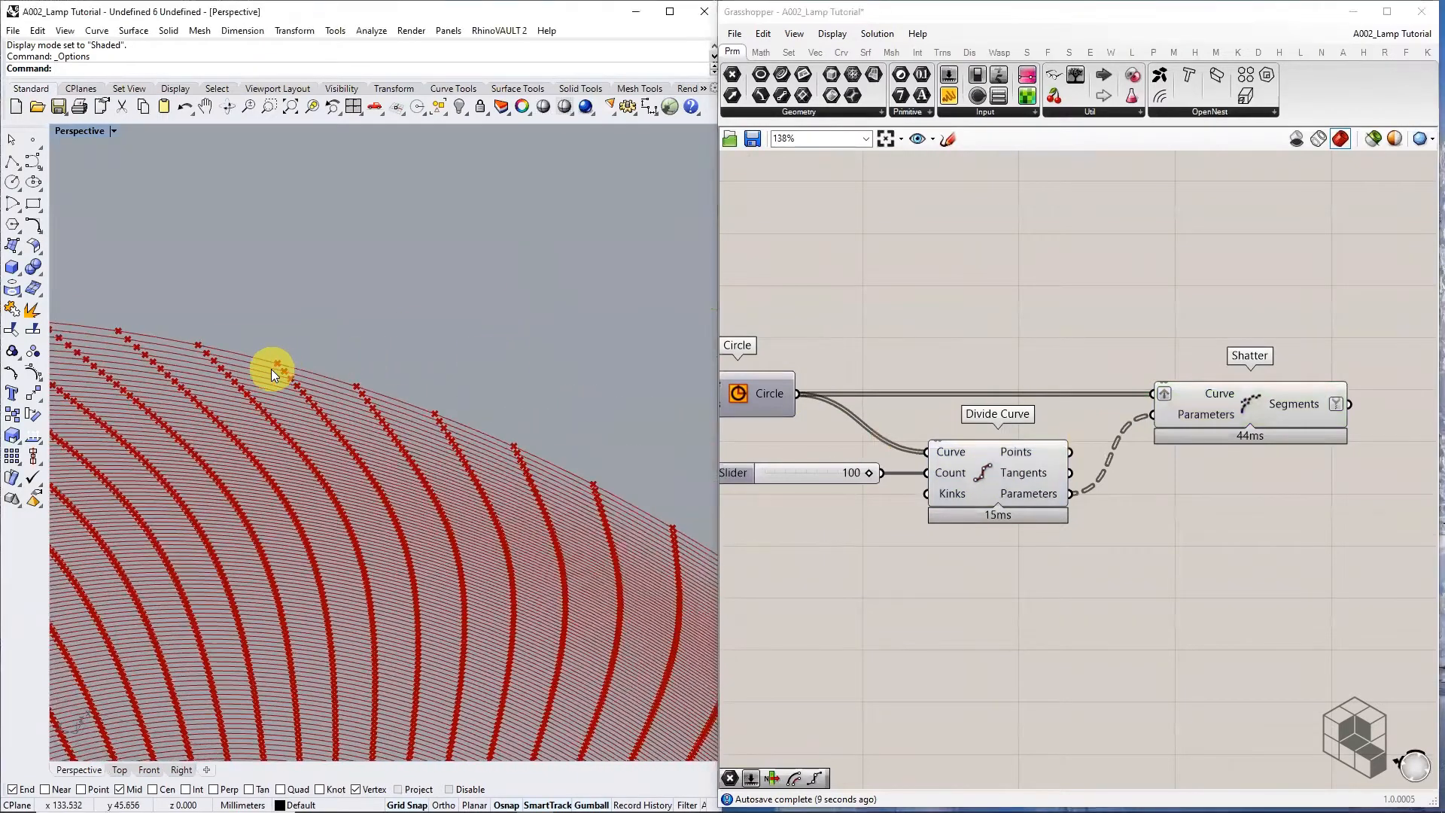
scroll(262, 365, up, 2)
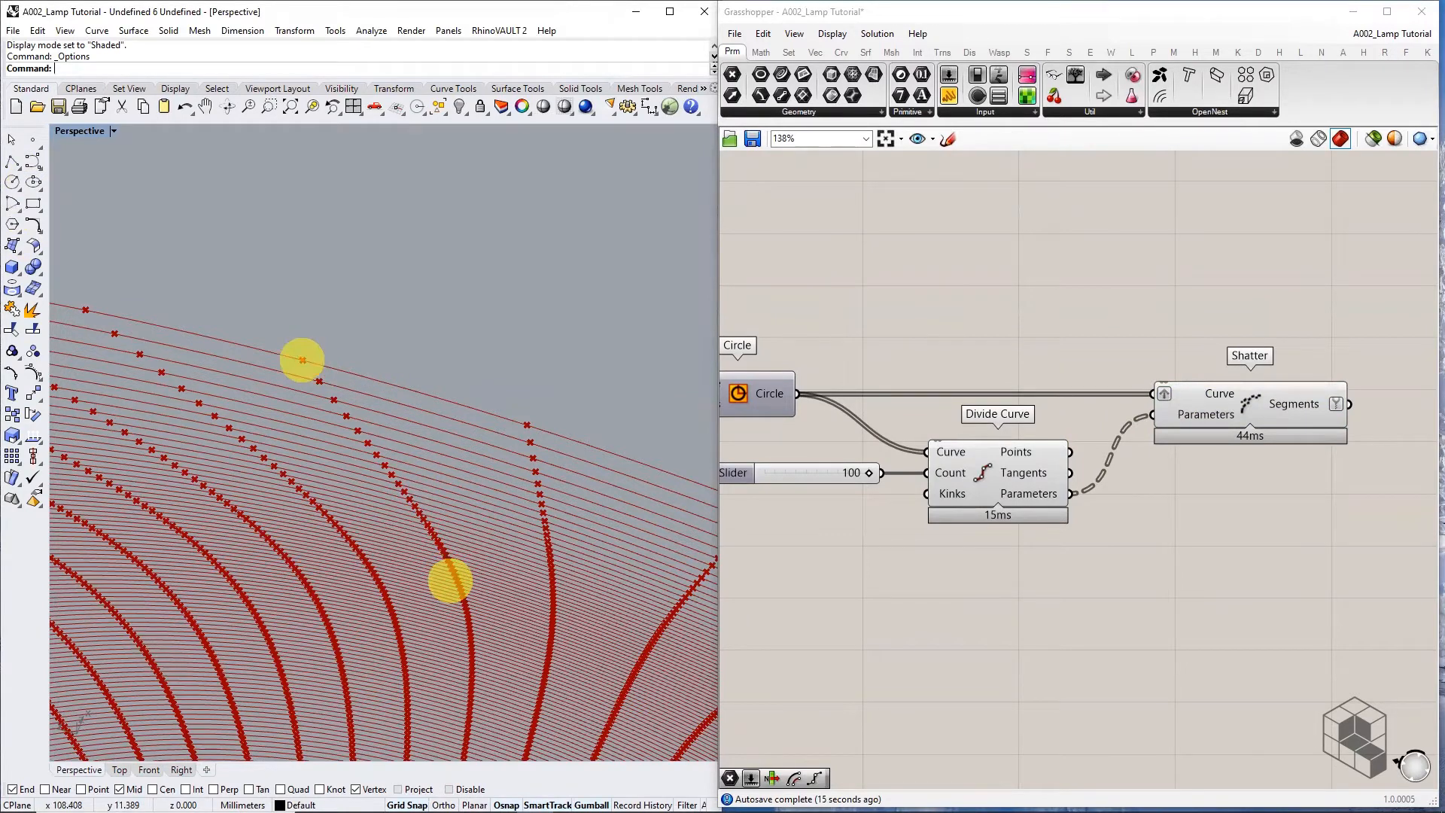
mouse_move(301, 359)
mouse_down()
mouse_move(264, 342)
mouse_move(254, 358)
mouse_move(306, 355)
mouse_move(288, 369)
mouse_up()
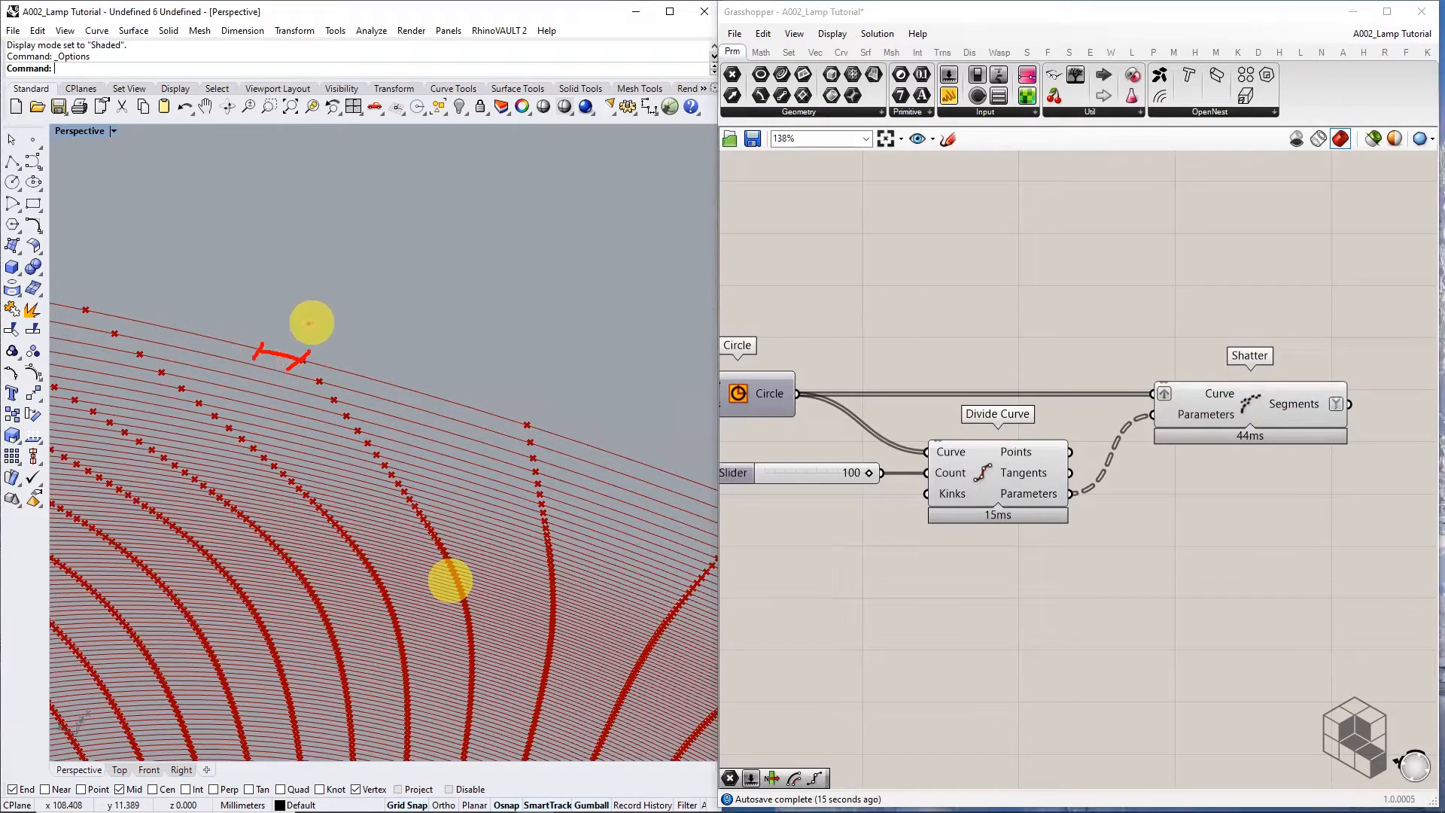
mouse_move(299, 308)
mouse_down()
mouse_move(322, 301)
mouse_move(324, 321)
mouse_move(346, 294)
mouse_up()
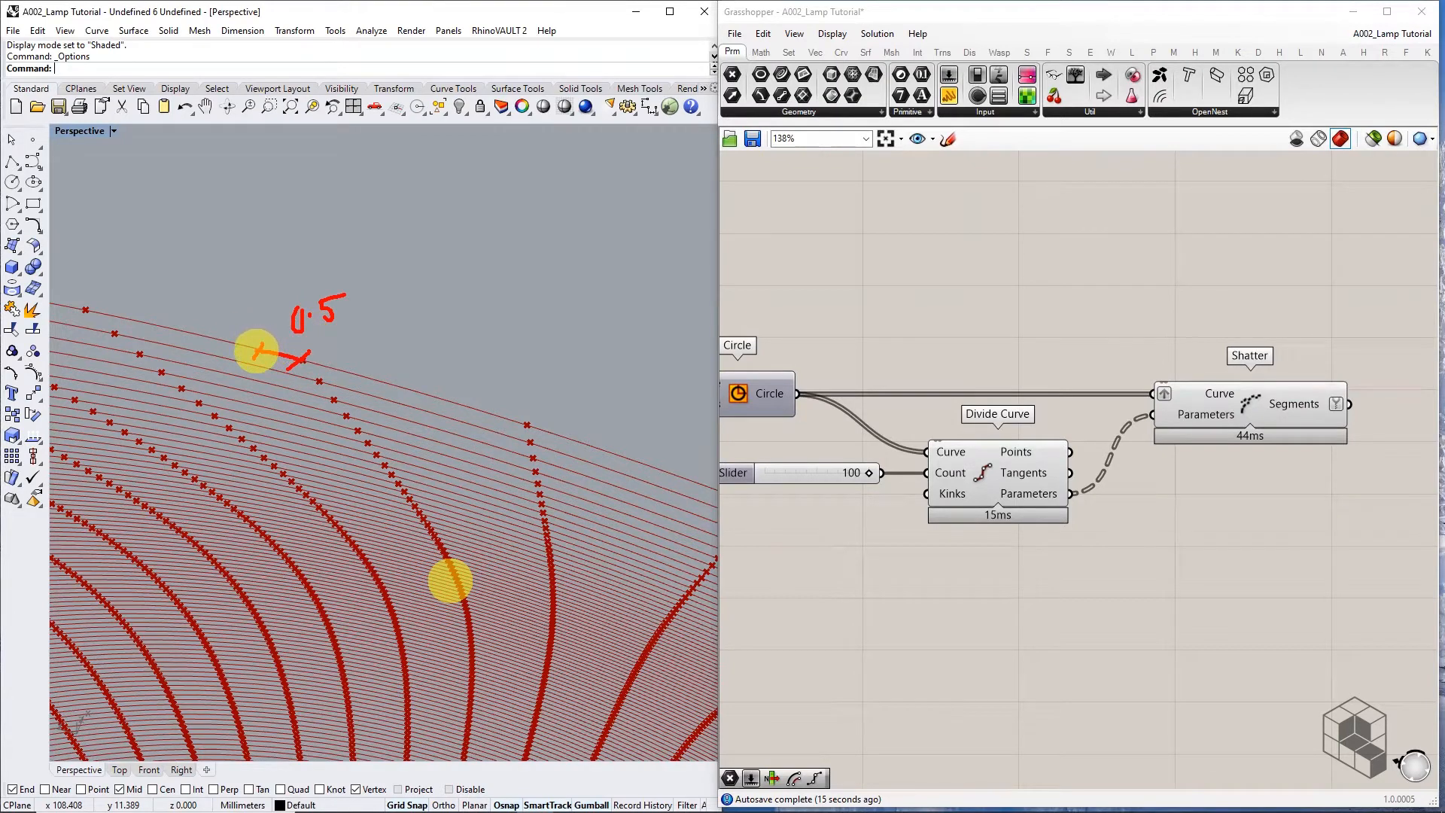
mouse_move(256, 351)
mouse_down()
mouse_move(336, 174)
mouse_move(380, 185)
mouse_move(303, 339)
mouse_up()
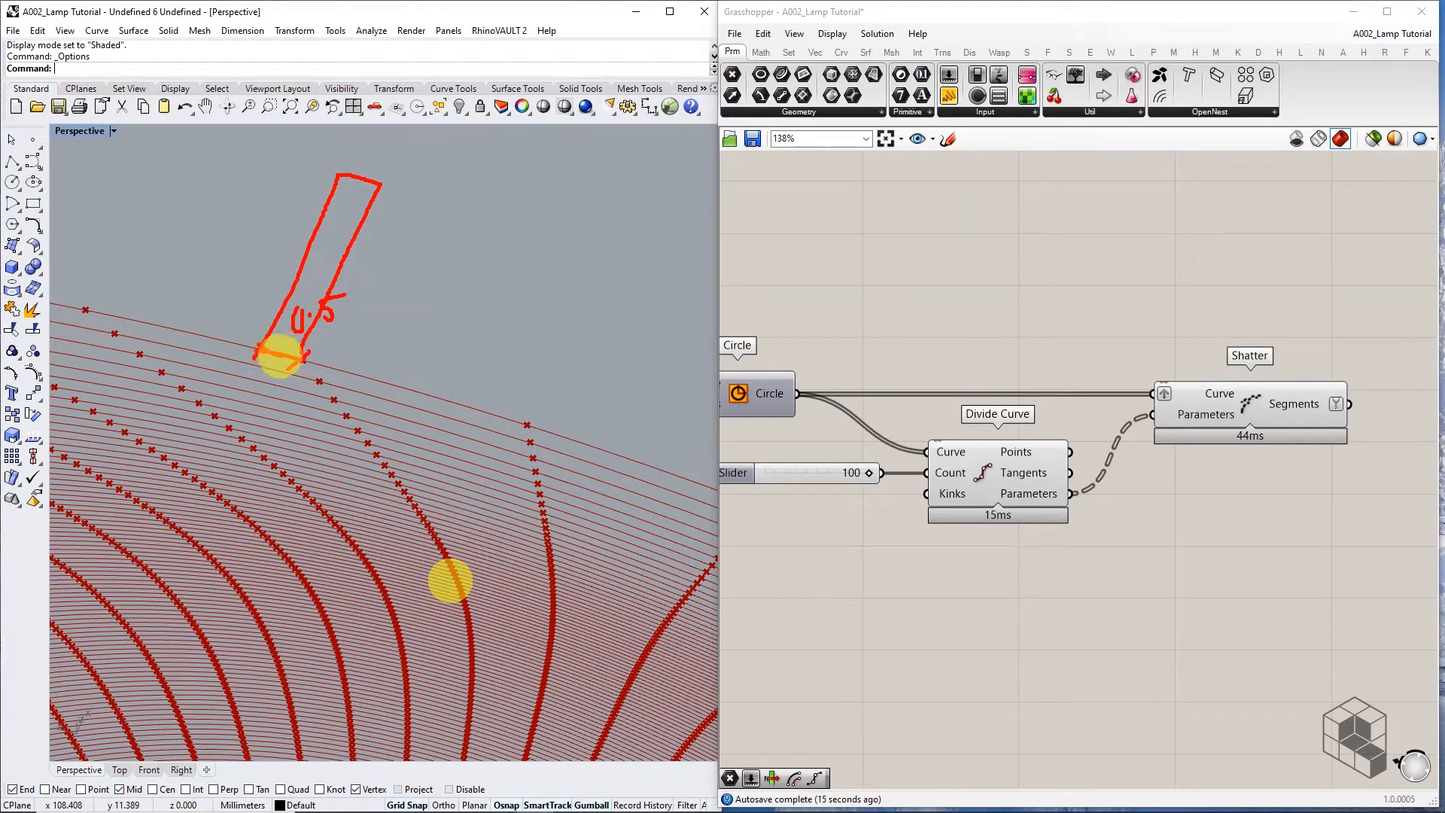
key(Escape)
scroll(387, 282, down, 10)
right_drag(387, 281, 524, 284)
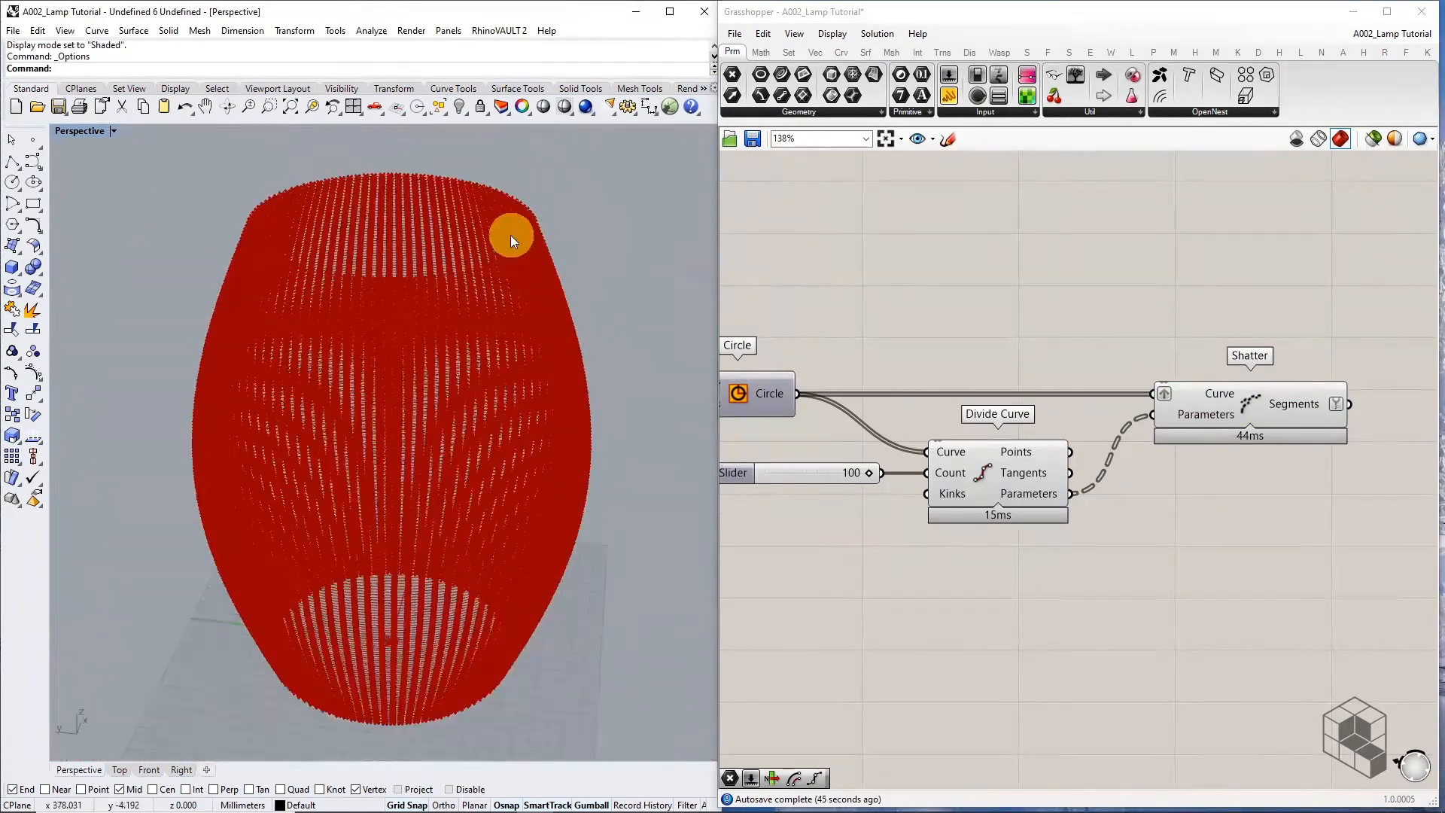
scroll(536, 239, up, 5)
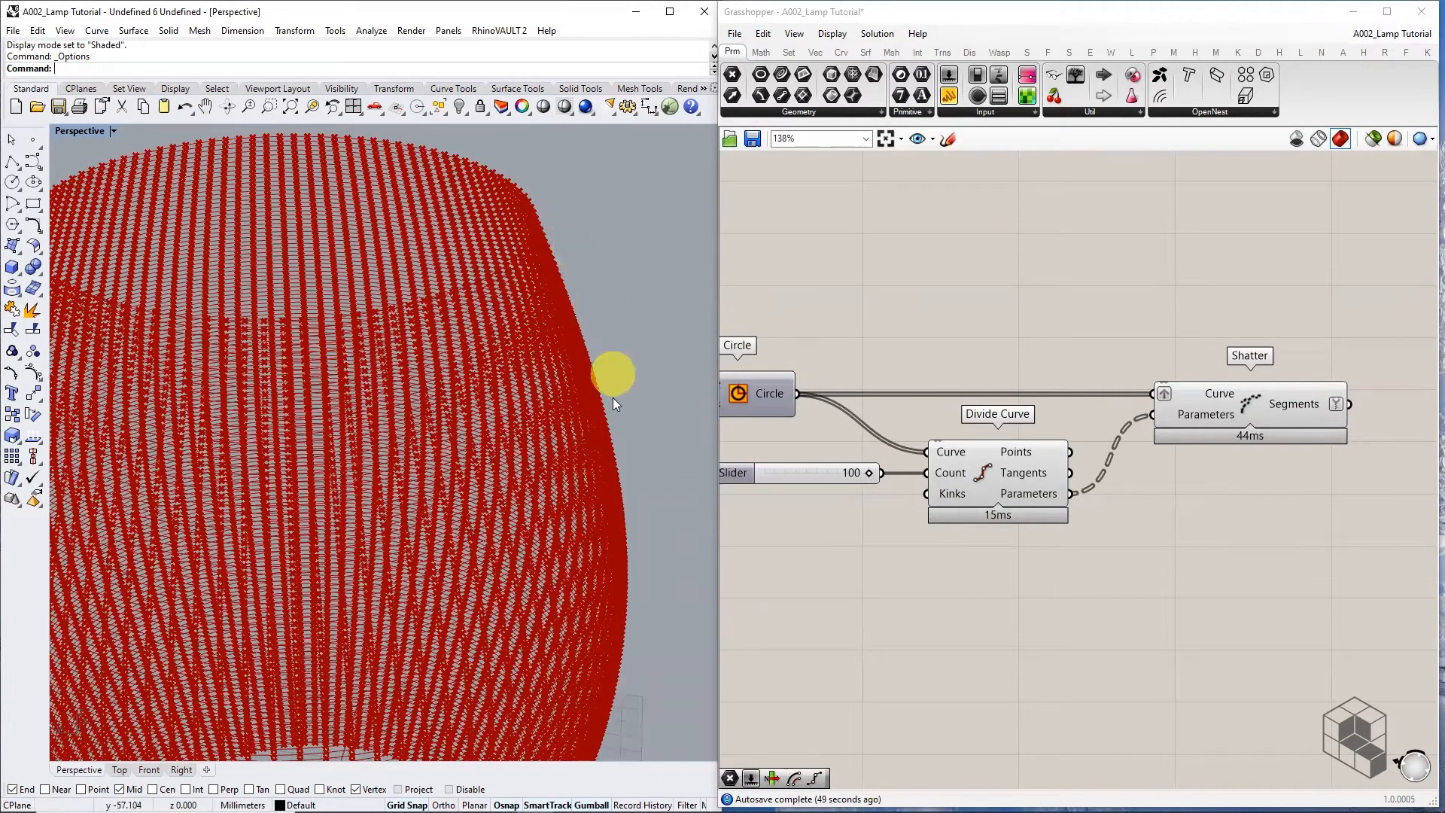
scroll(472, 273, down, 5)
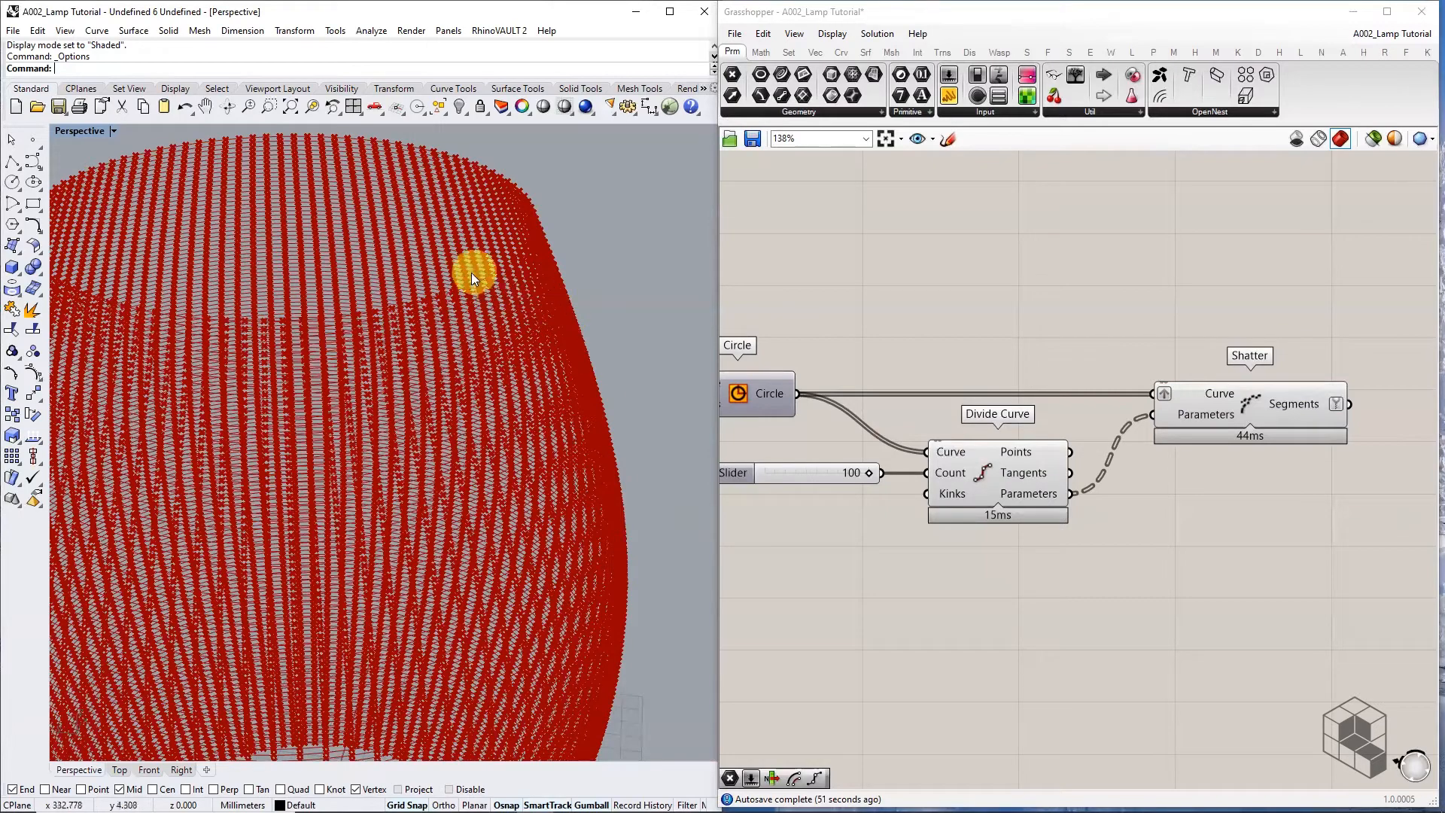
right_drag(466, 280, 478, 519)
scroll(478, 519, up, 2)
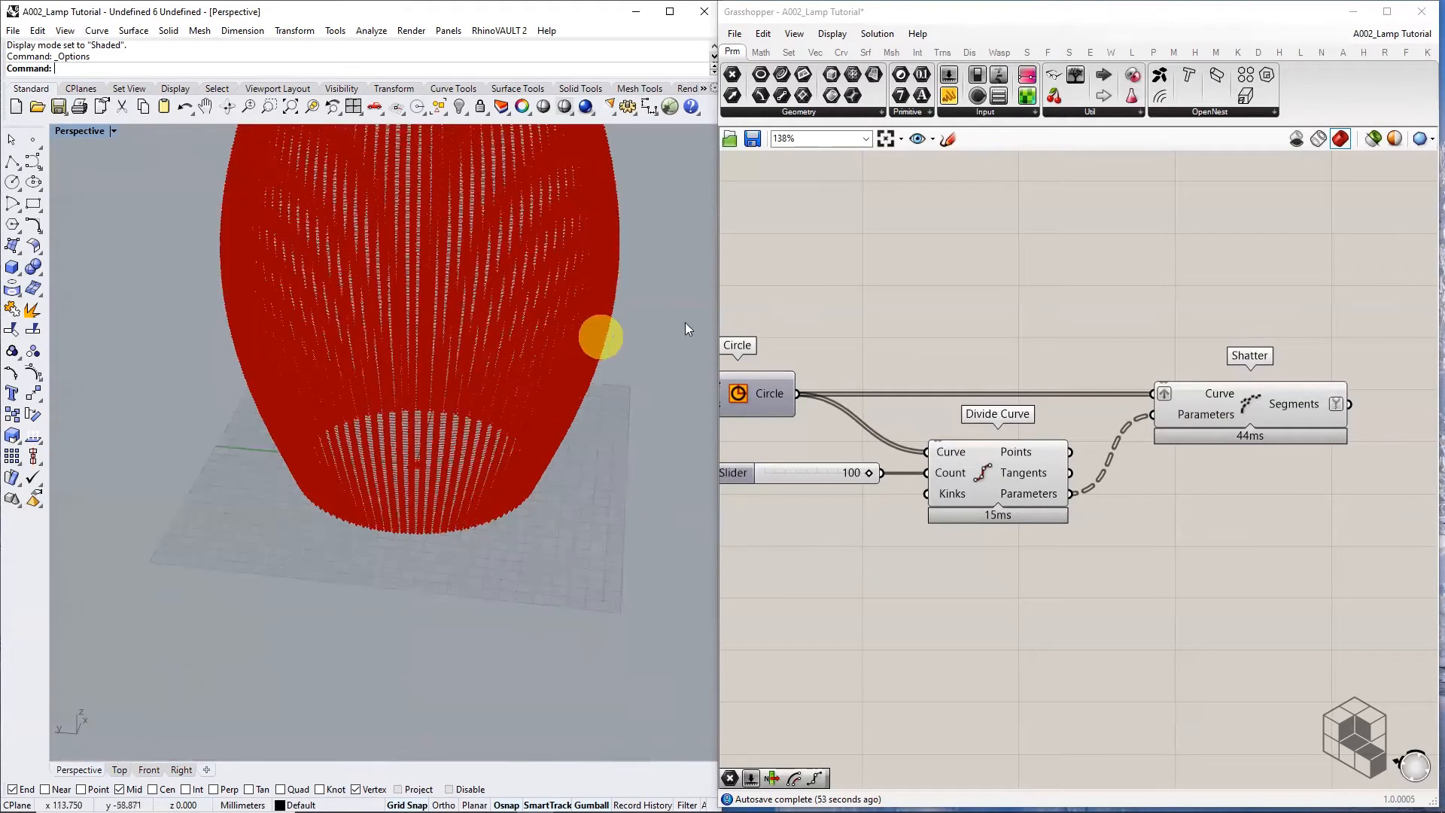
scroll(485, 367, down, 8)
right_drag(485, 367, 500, 265)
scroll(500, 265, up, 6)
scroll(447, 234, up, 10)
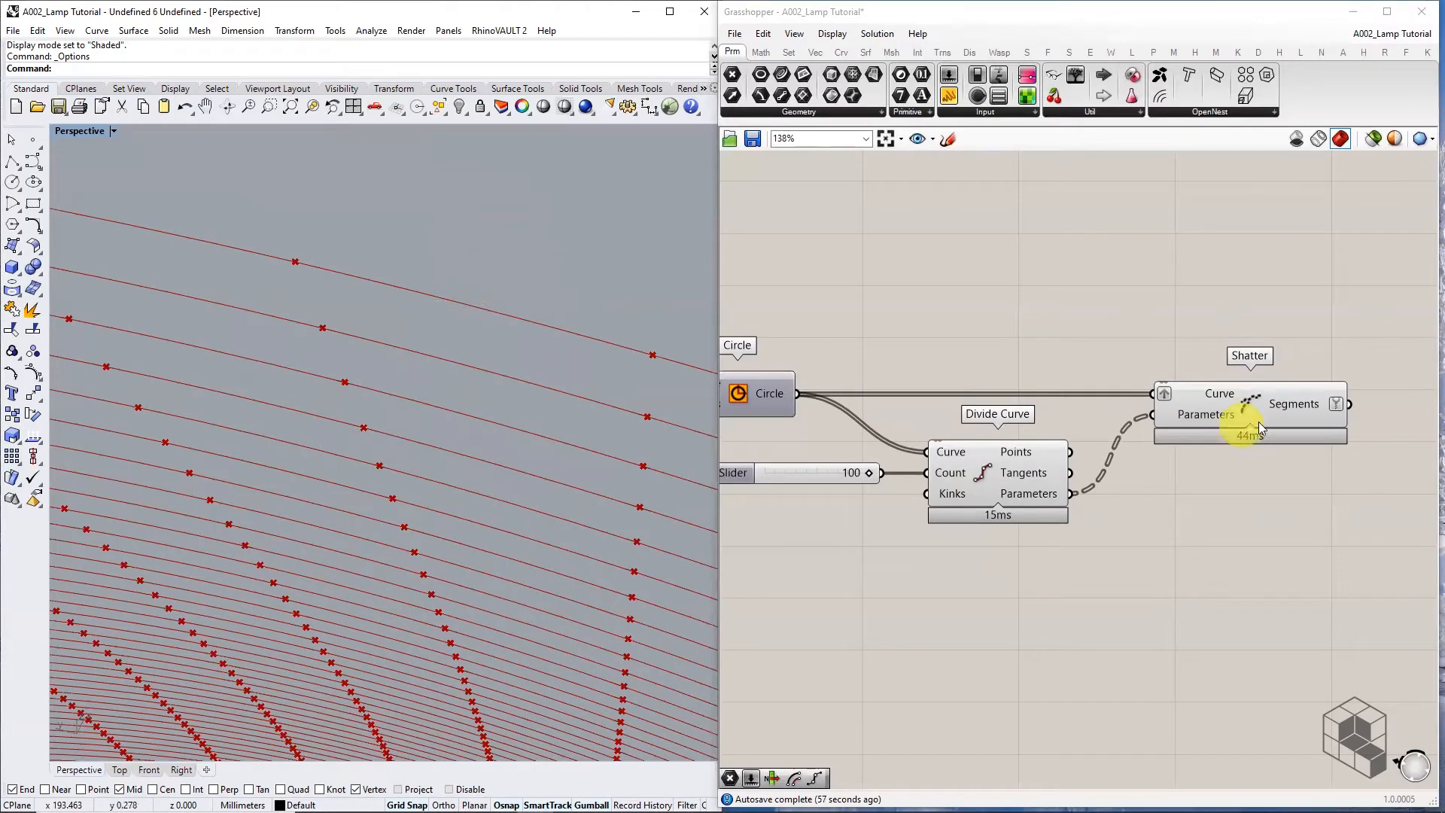
right_drag(1259, 422, 1015, 417)
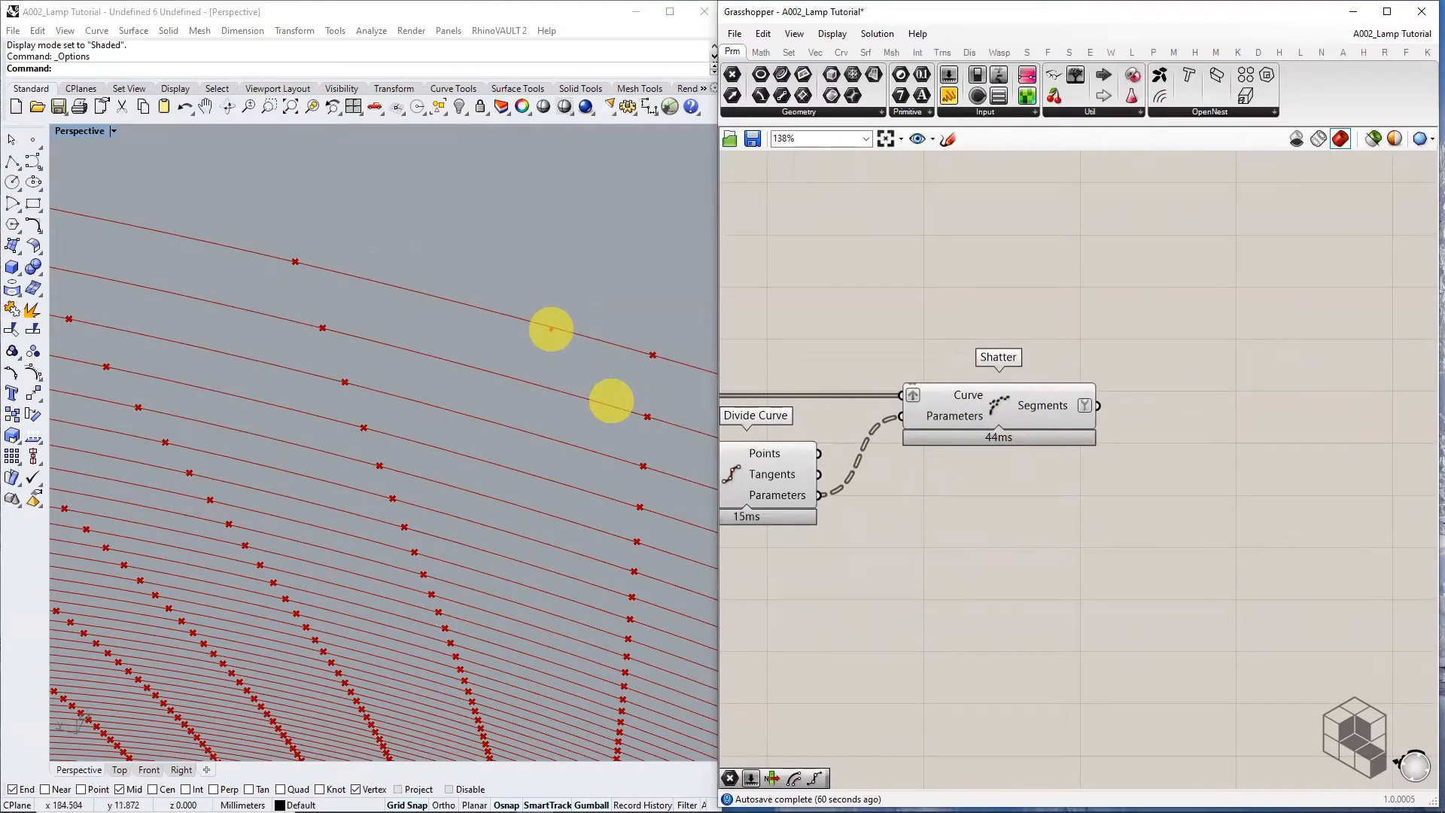
drag(534, 314, 558, 339)
drag(554, 321, 532, 337)
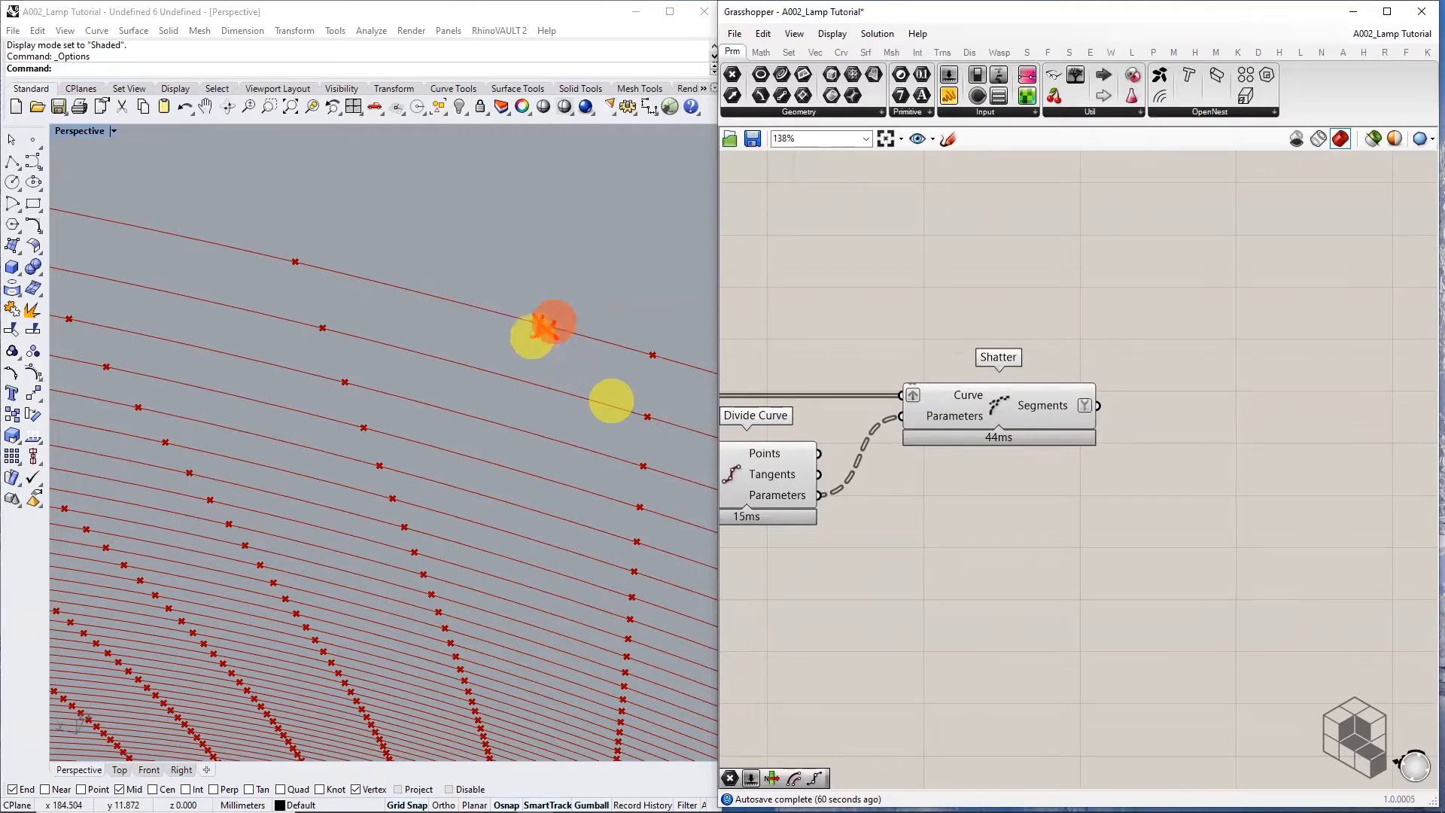
drag(642, 343, 660, 366)
drag(652, 346, 644, 363)
mouse_move(596, 282)
mouse_down()
mouse_move(620, 284)
mouse_move(617, 302)
mouse_up()
click(609, 292)
drag(618, 281, 633, 279)
drag(651, 354, 309, 291)
right_drag(1185, 470, 1106, 474)
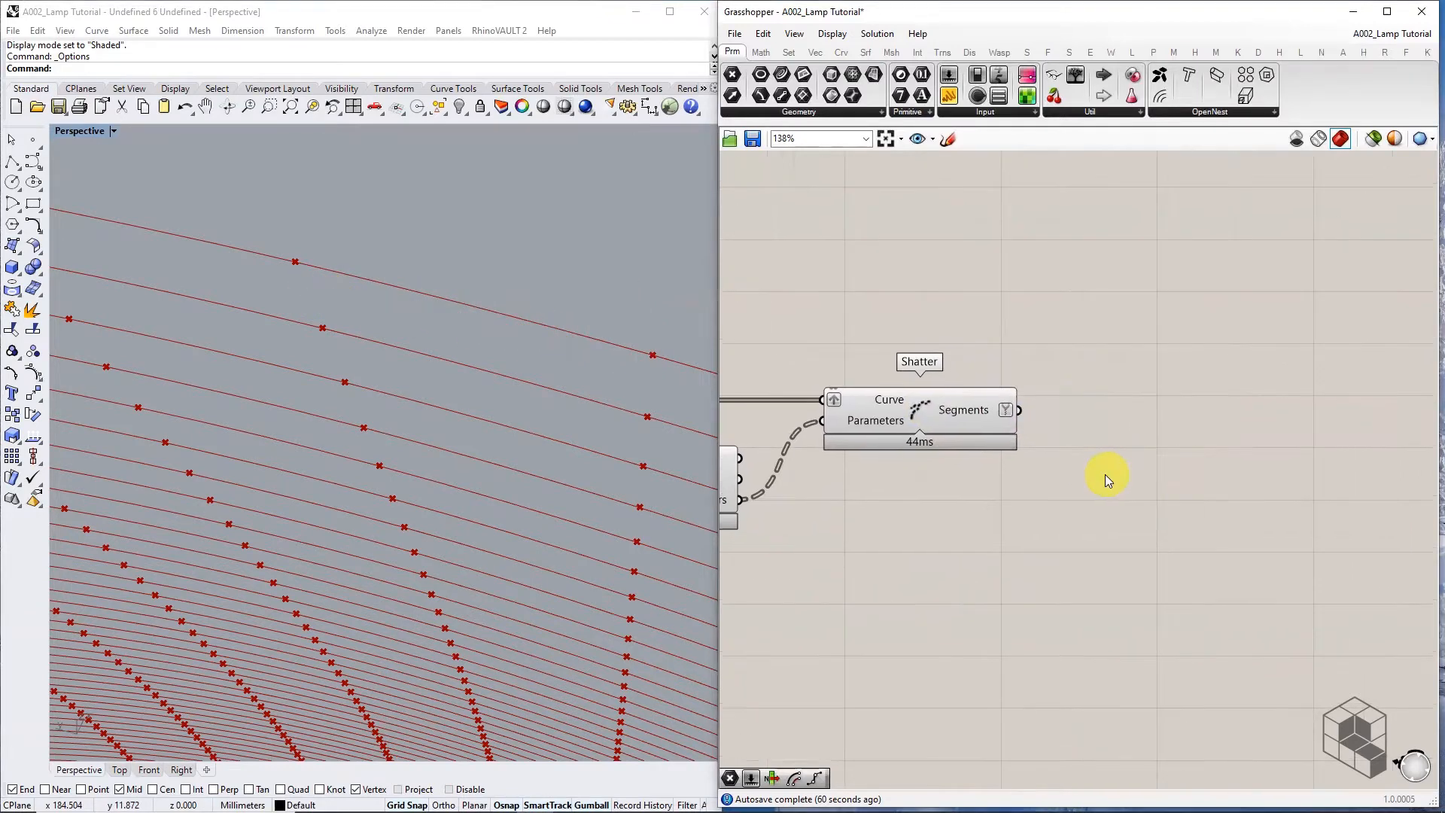
Add Evaluate Length from Curve > Analysis and feed Shatter's segments into its Curve input
click(839, 53)
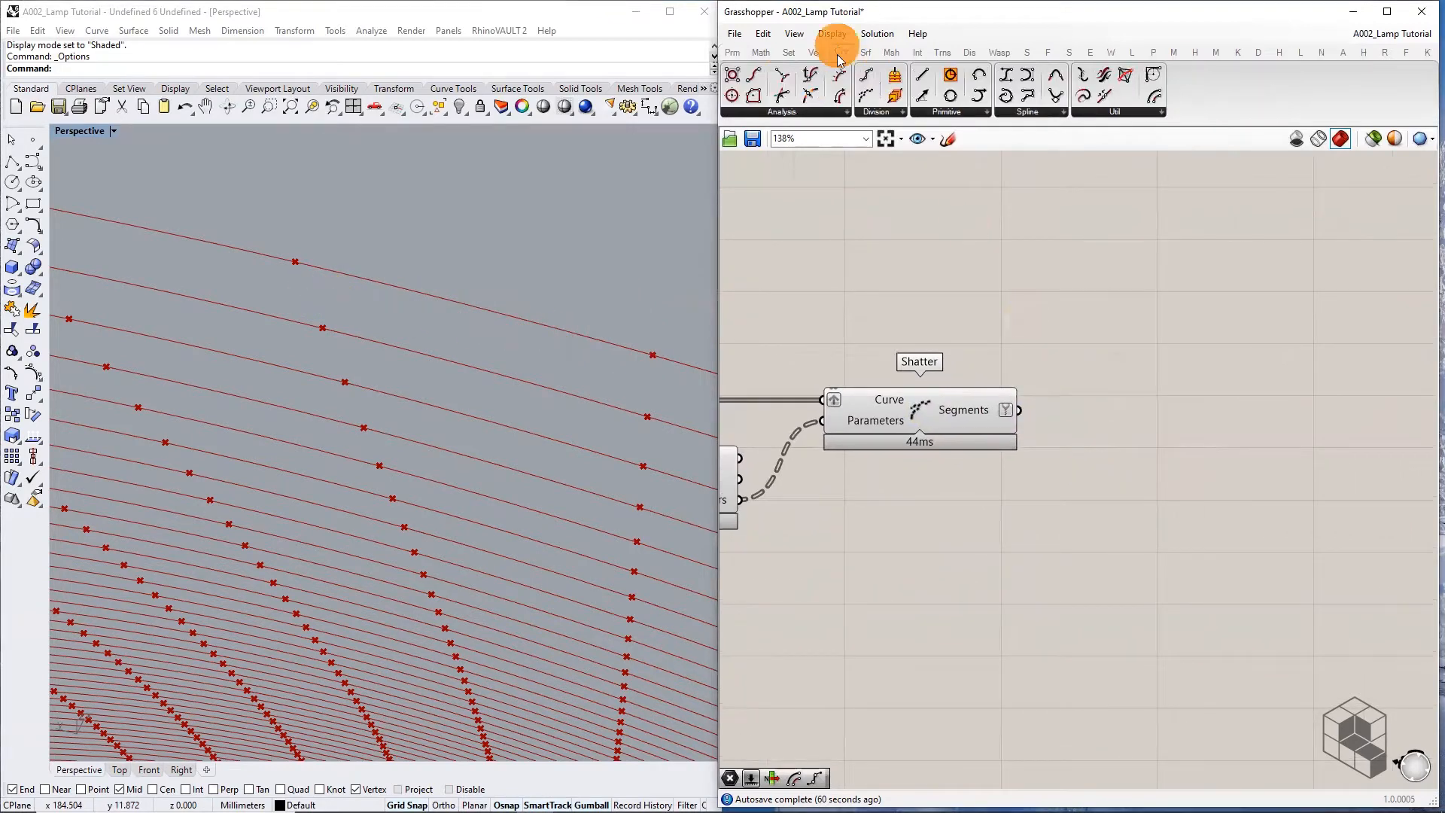
click(823, 111)
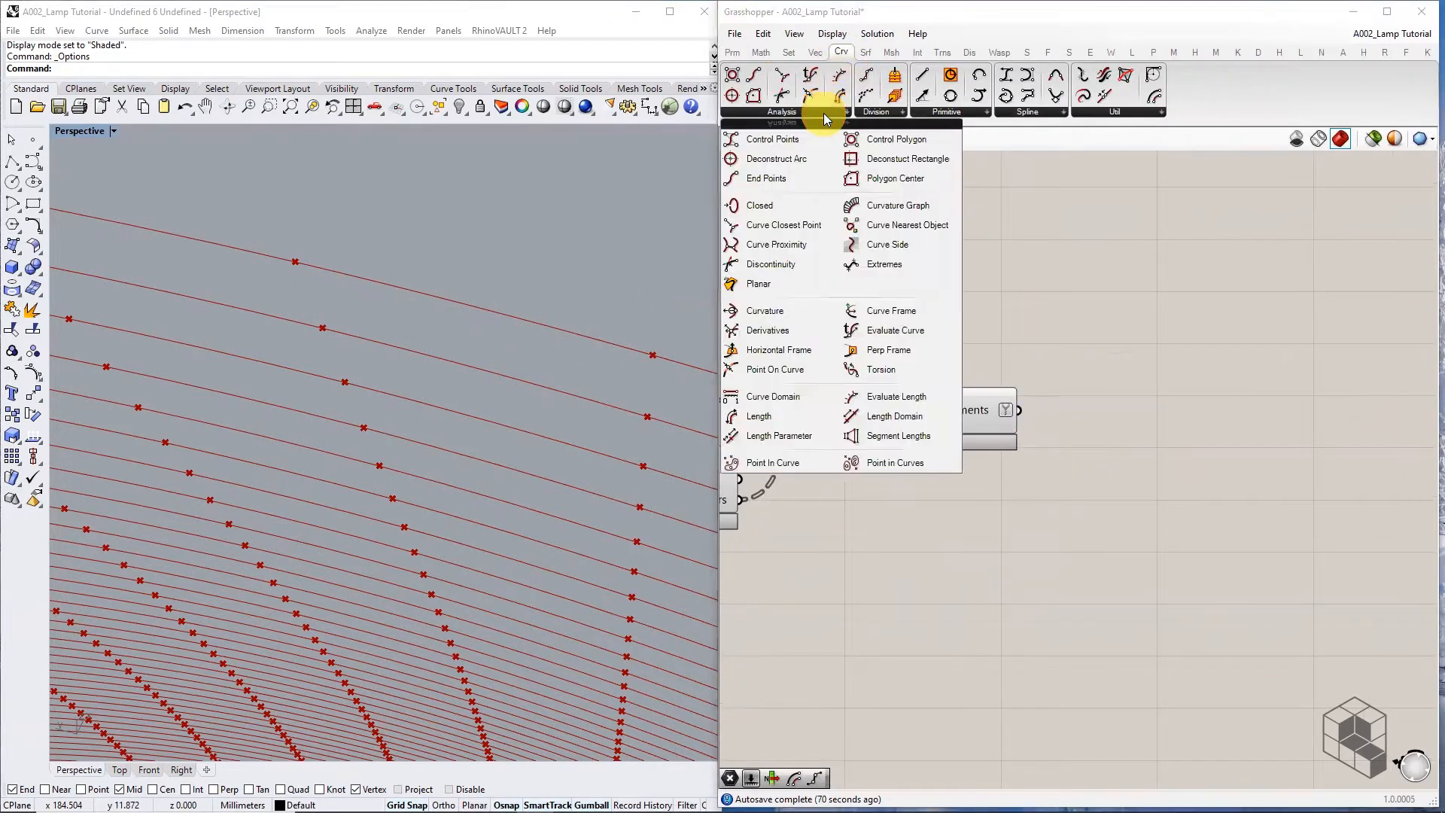
click(913, 399)
click(1151, 452)
drag(1020, 411, 1205, 430)
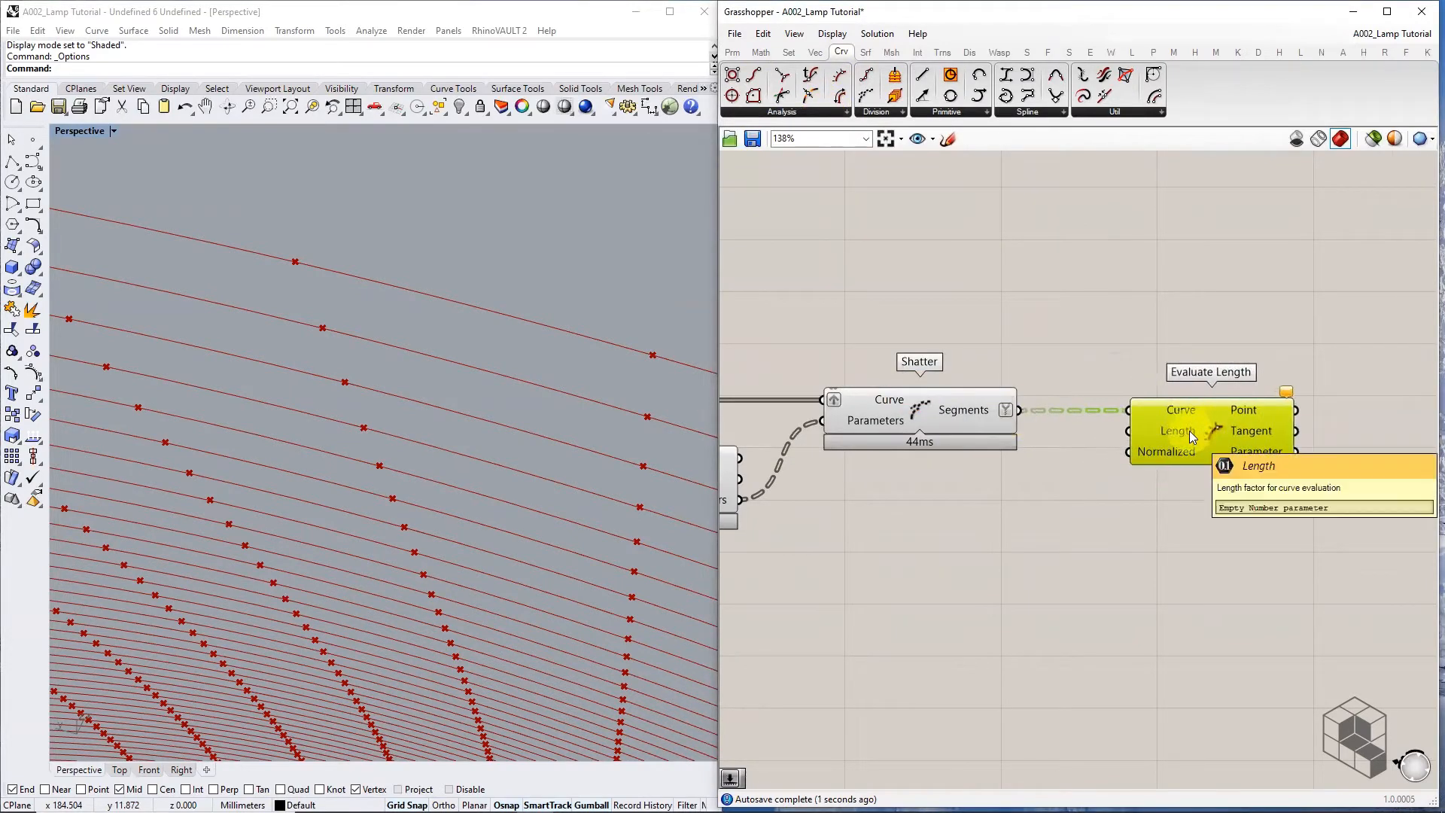
Feed a 0.5 Number Slider into Evaluate Length's Length and set Normalized to False
double_click(922, 533)
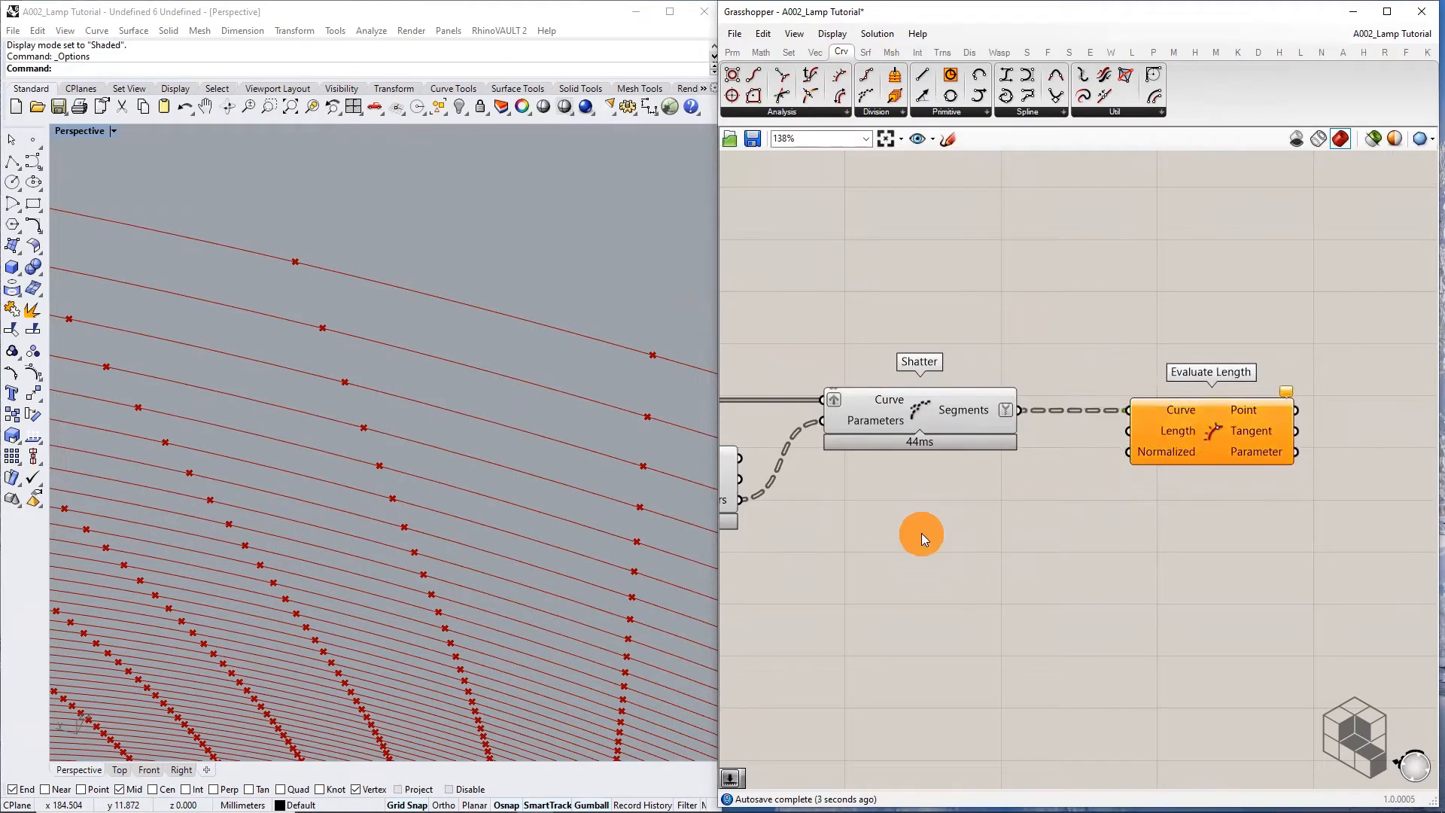
text(number slider)
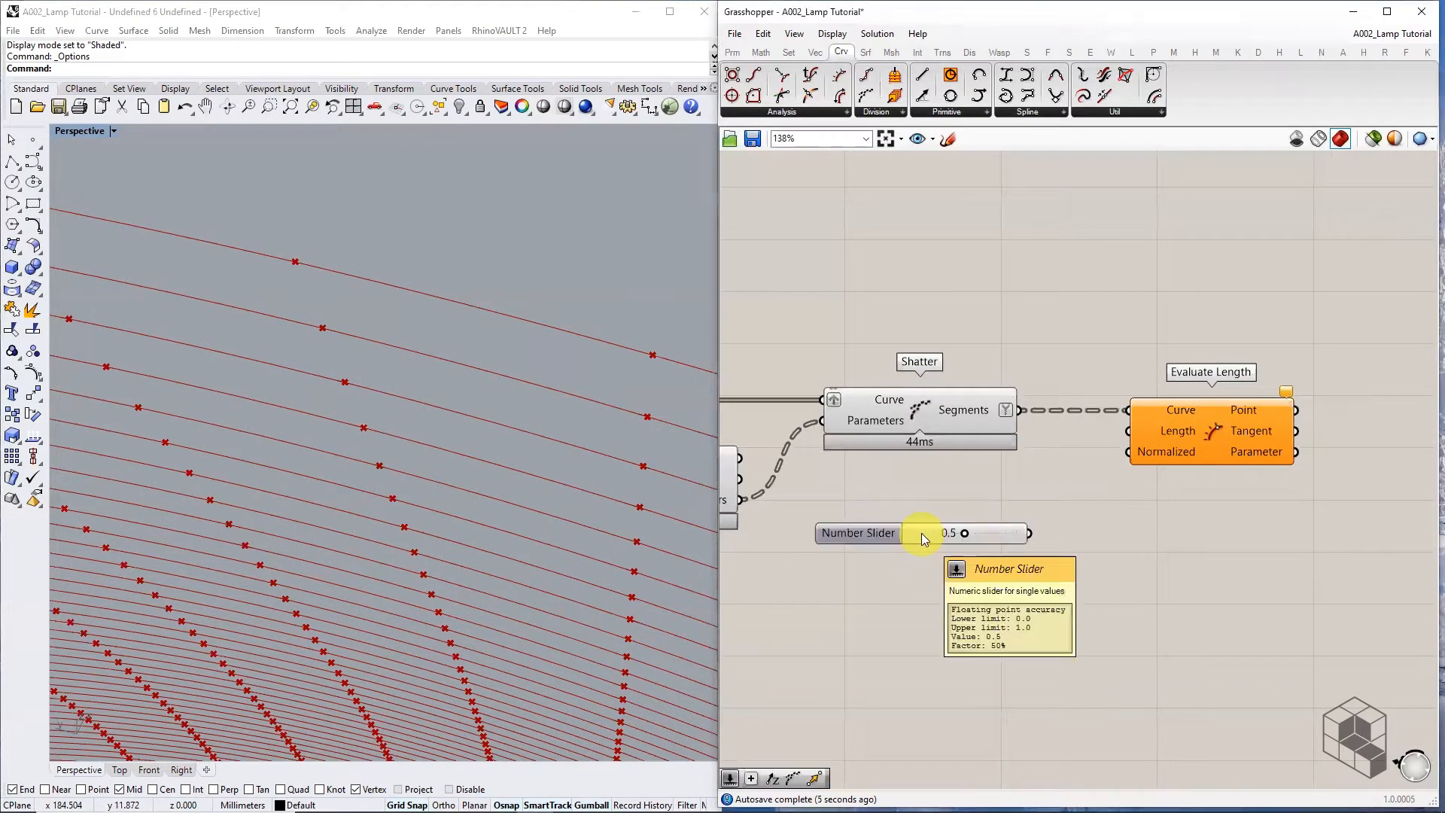
key(Return)
drag(1077, 494, 1128, 431)
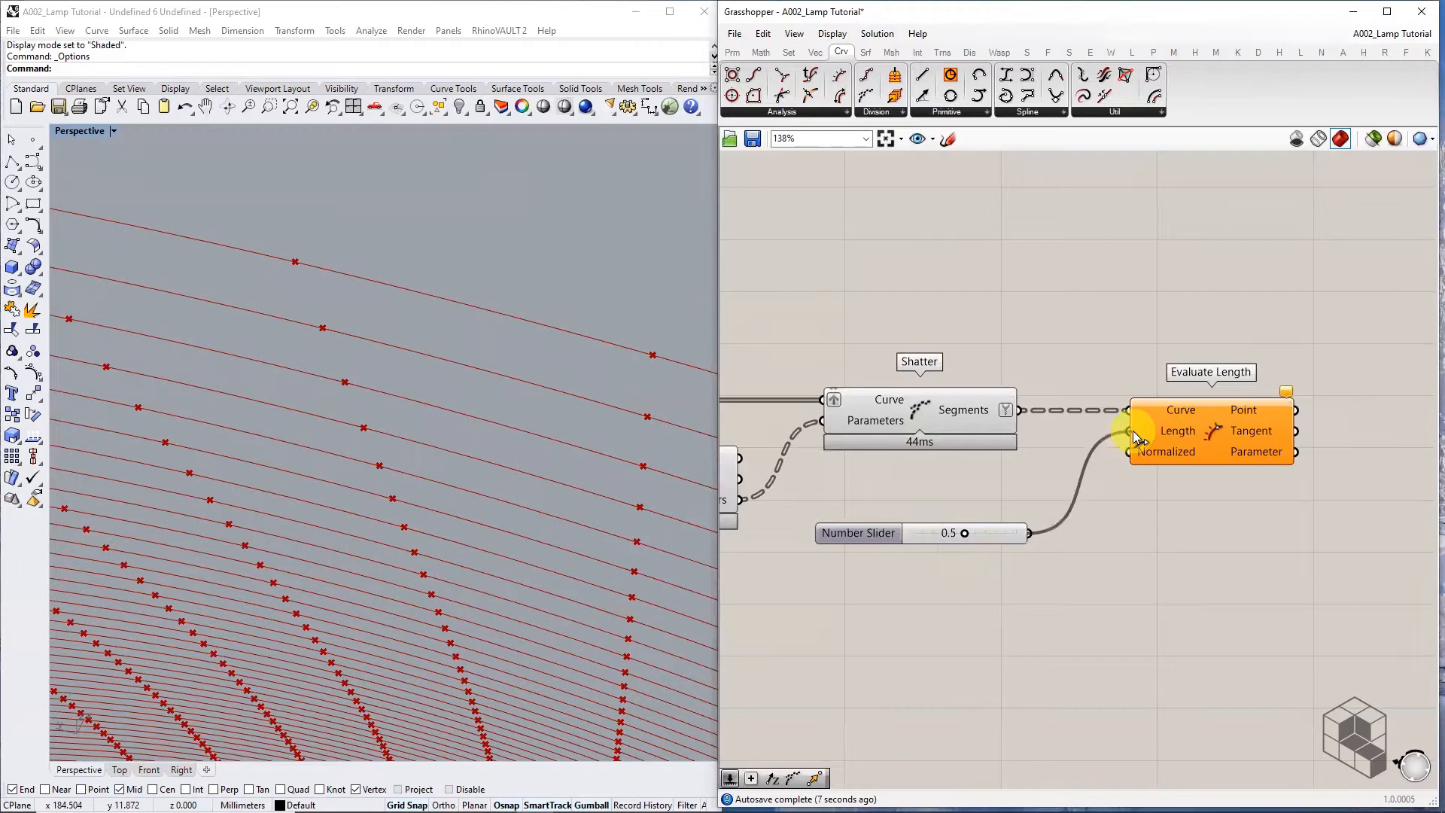
right_click(1186, 456)
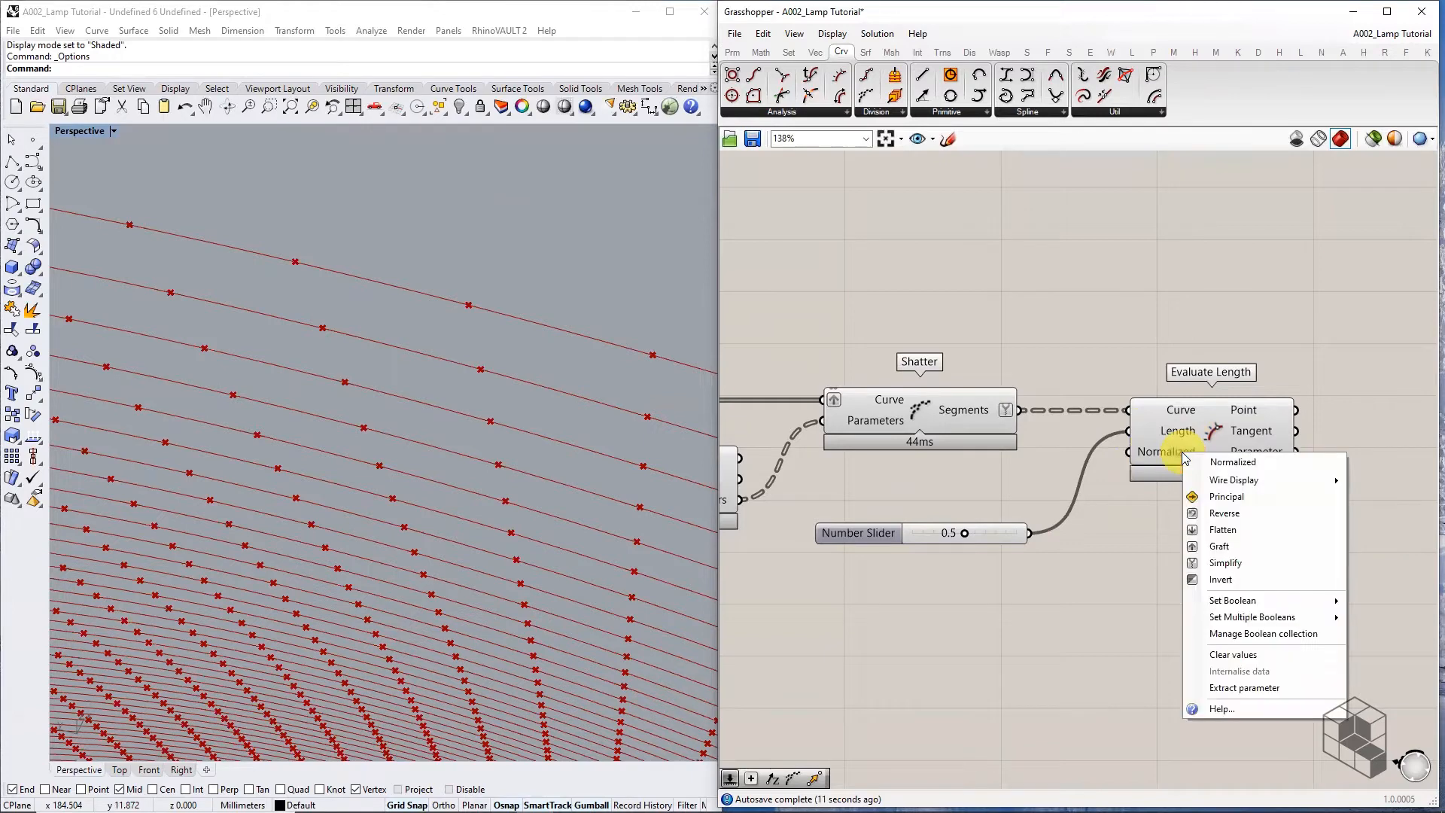
click(1289, 602)
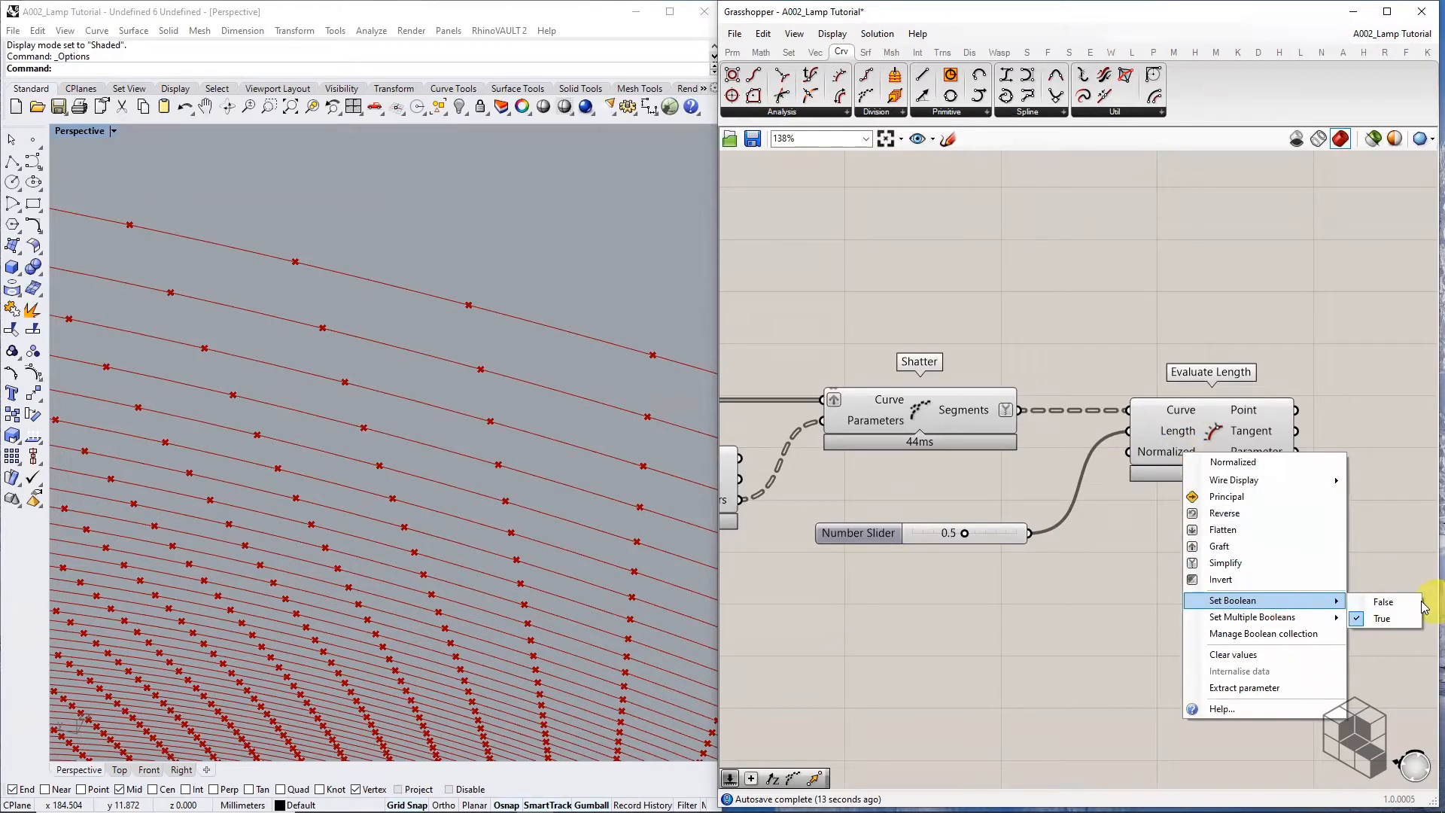
click(1397, 604)
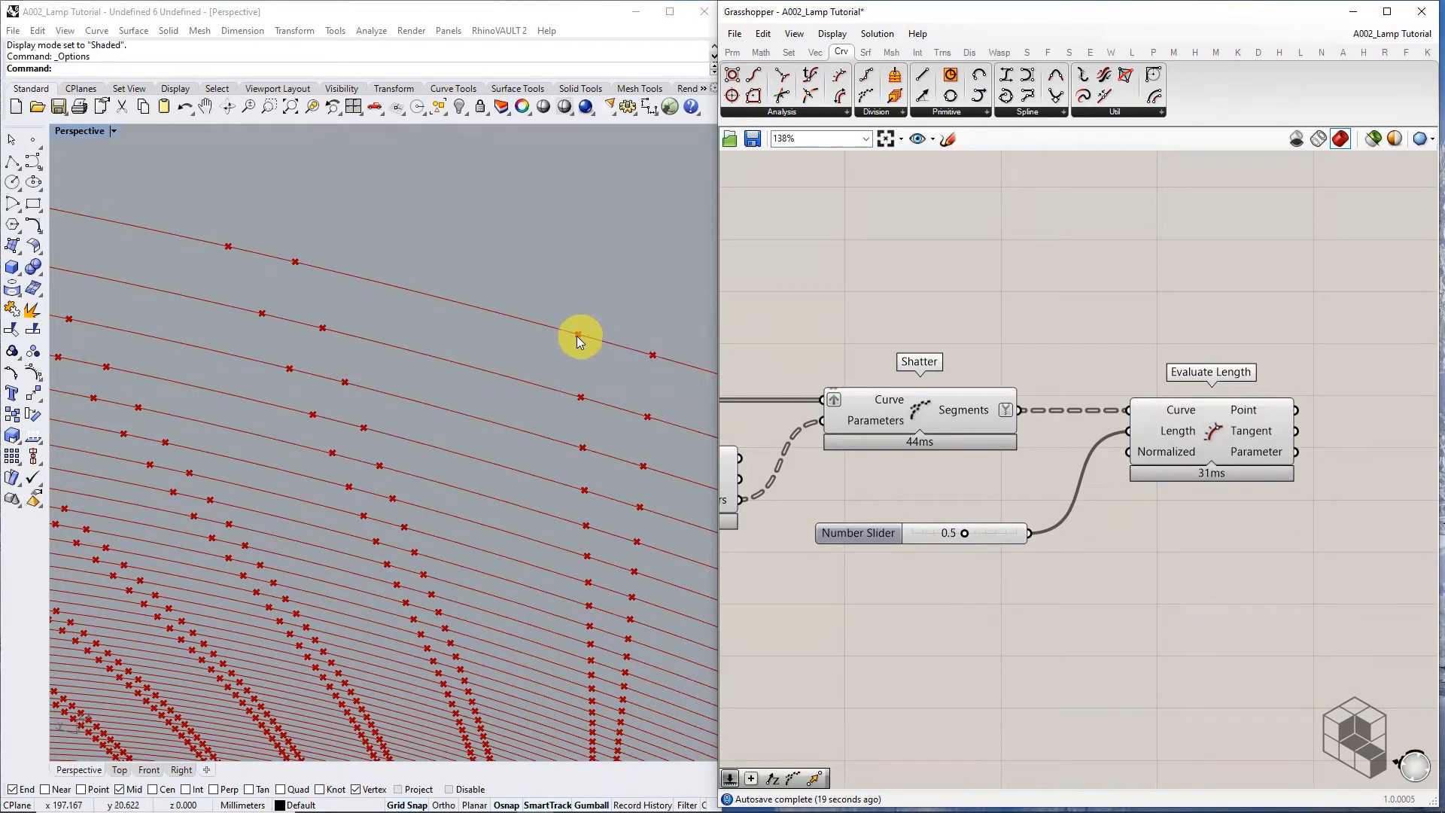
Move Evaluate Length down and left, then preview the first Shatter's segments
right_drag(1231, 489, 1143, 481)
drag(1119, 442, 1081, 538)
scroll(1081, 538, up, 2)
mouse_move(1117, 554)
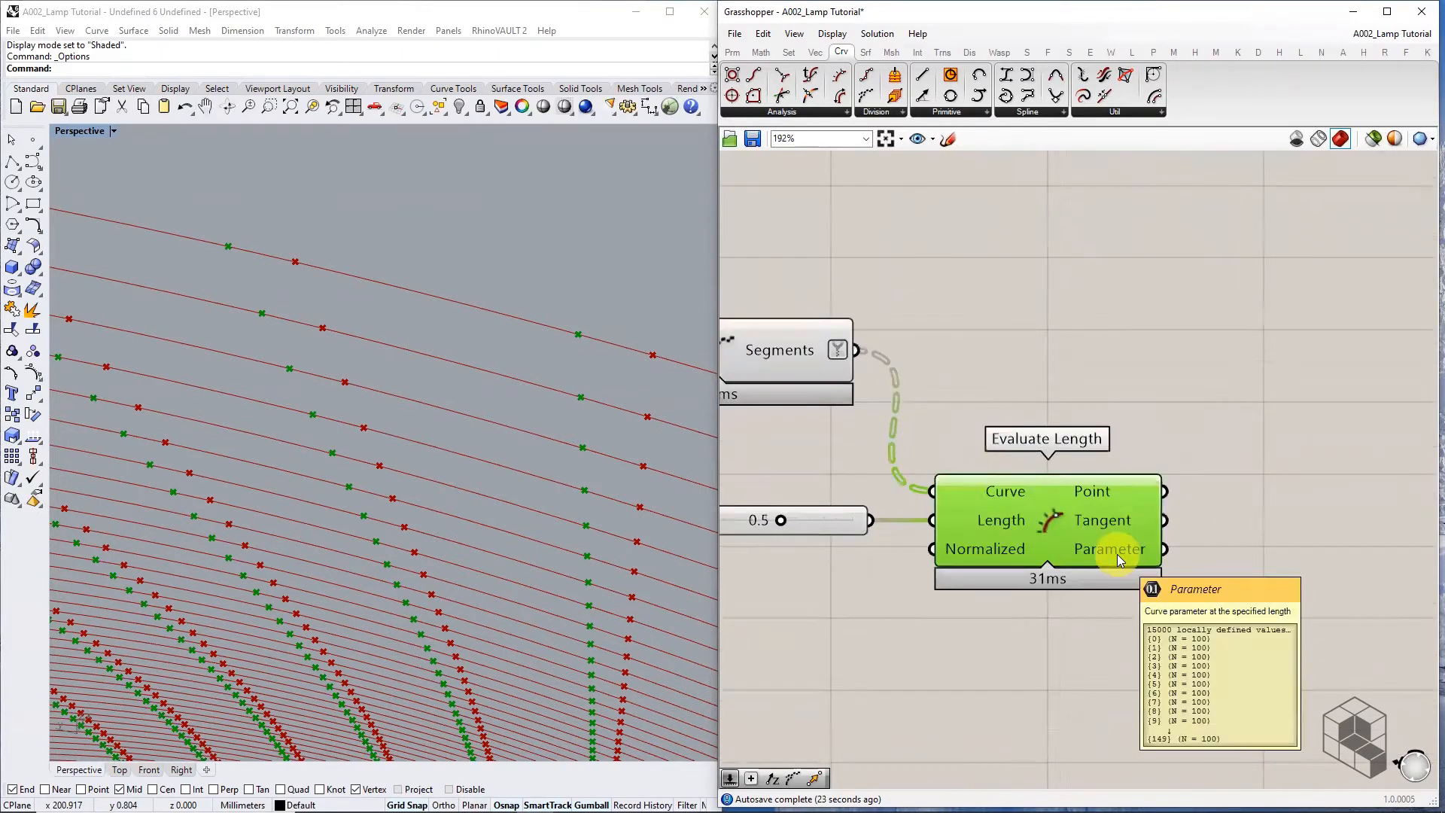
scroll(1117, 554, down, 2)
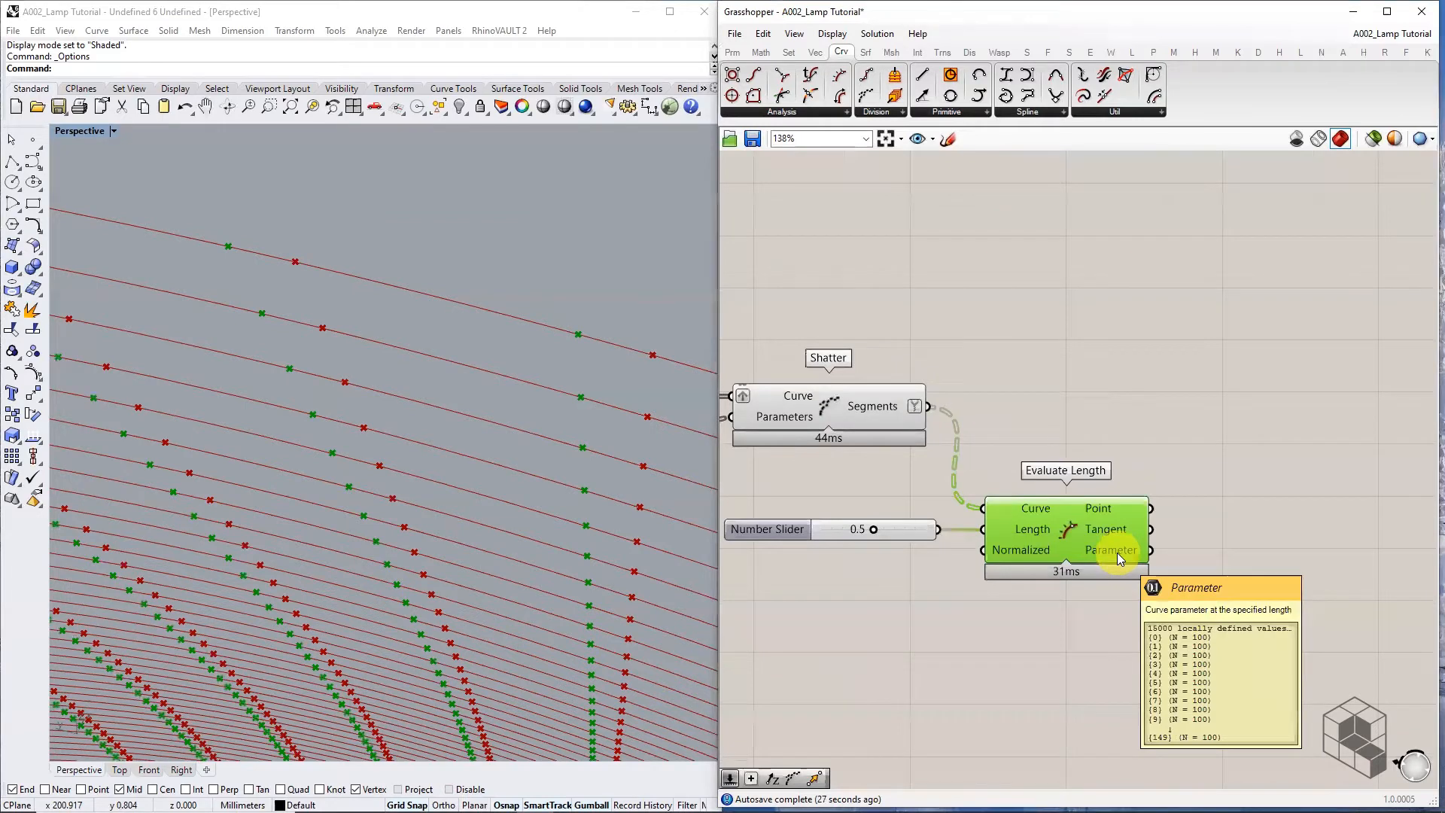
click(868, 407)
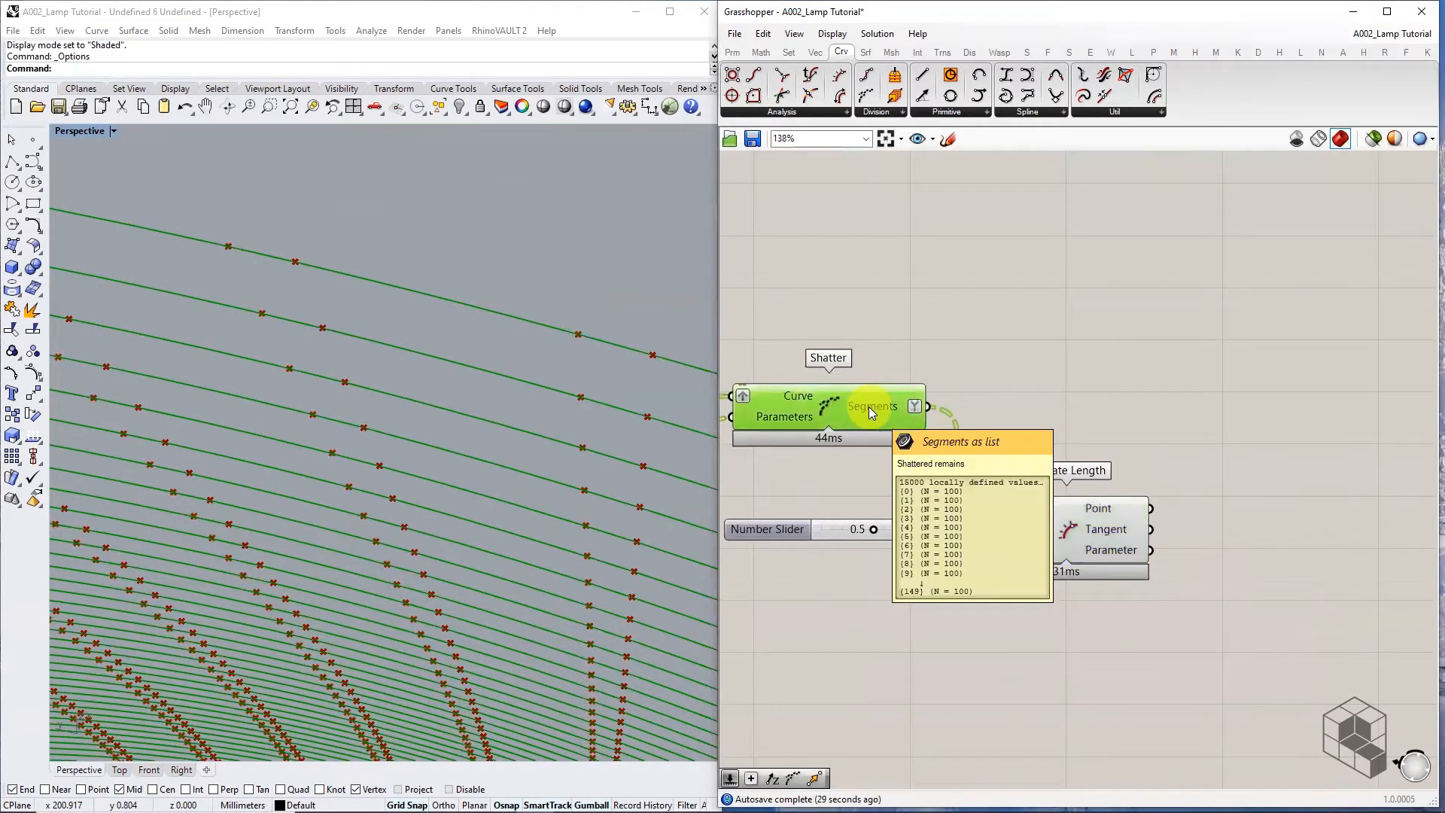
click(971, 305)
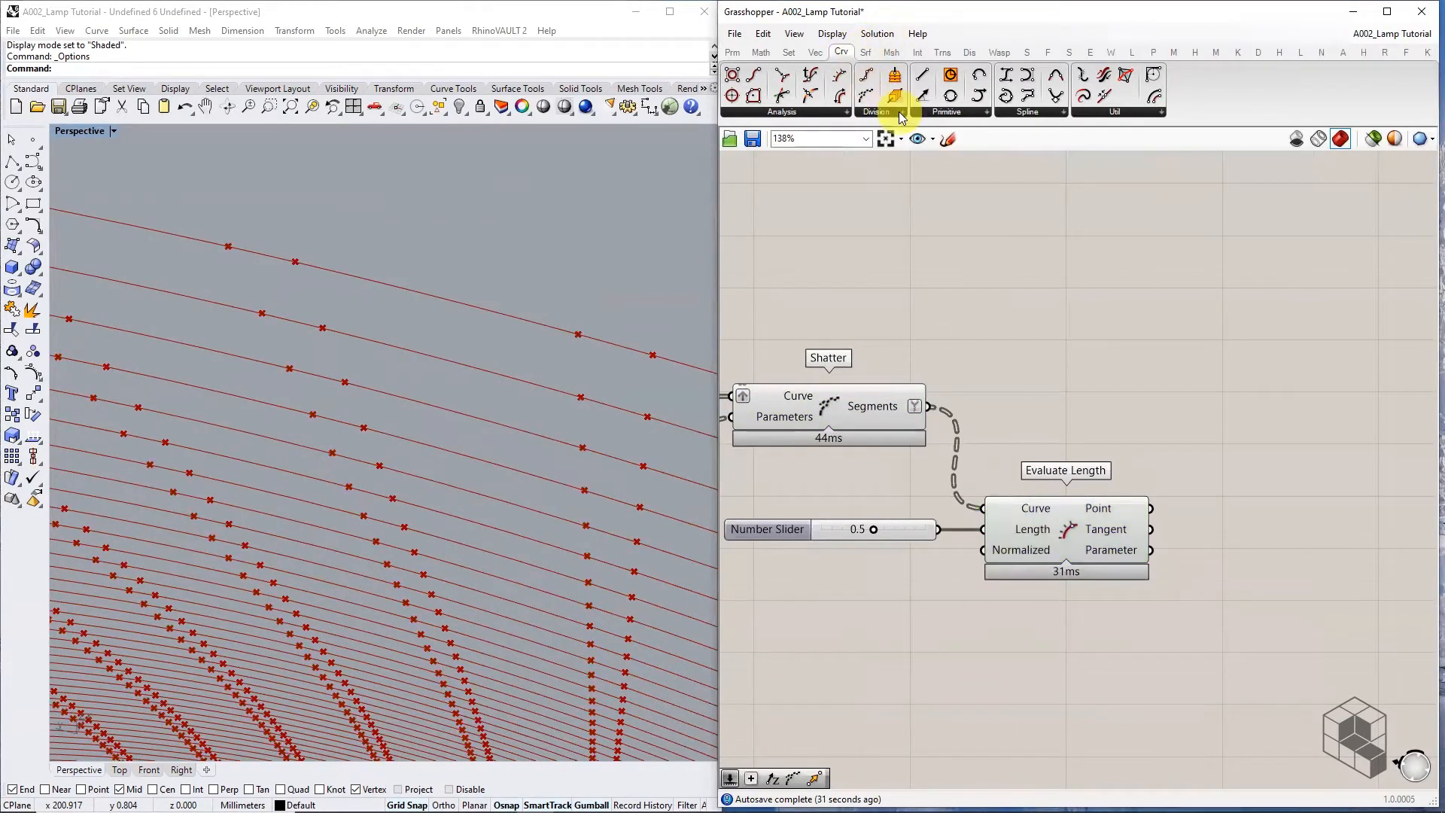
Add a second Shatter from Curve > Division, fed by the first Shatter's segments
click(1094, 110)
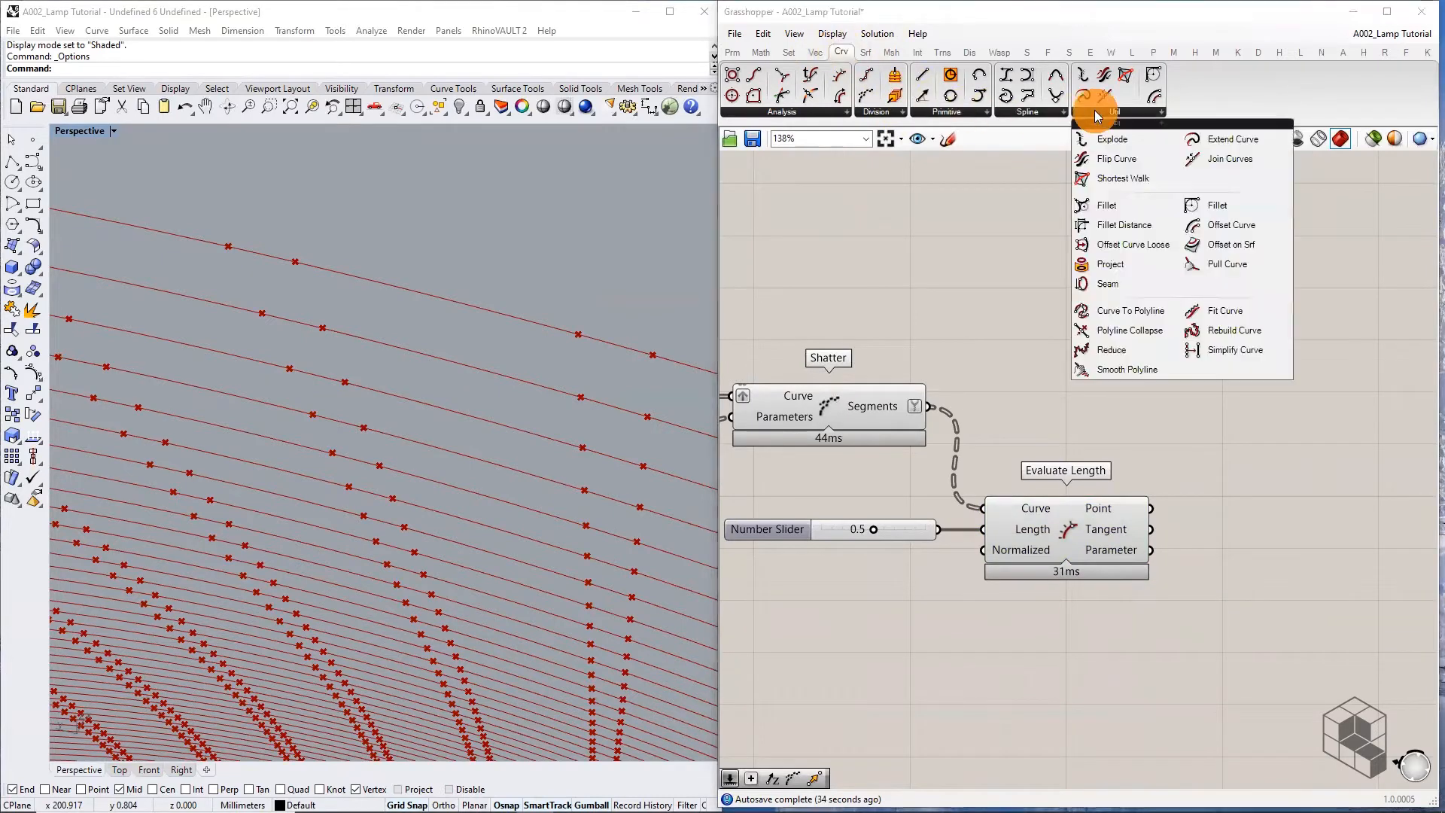
click(874, 112)
click(894, 256)
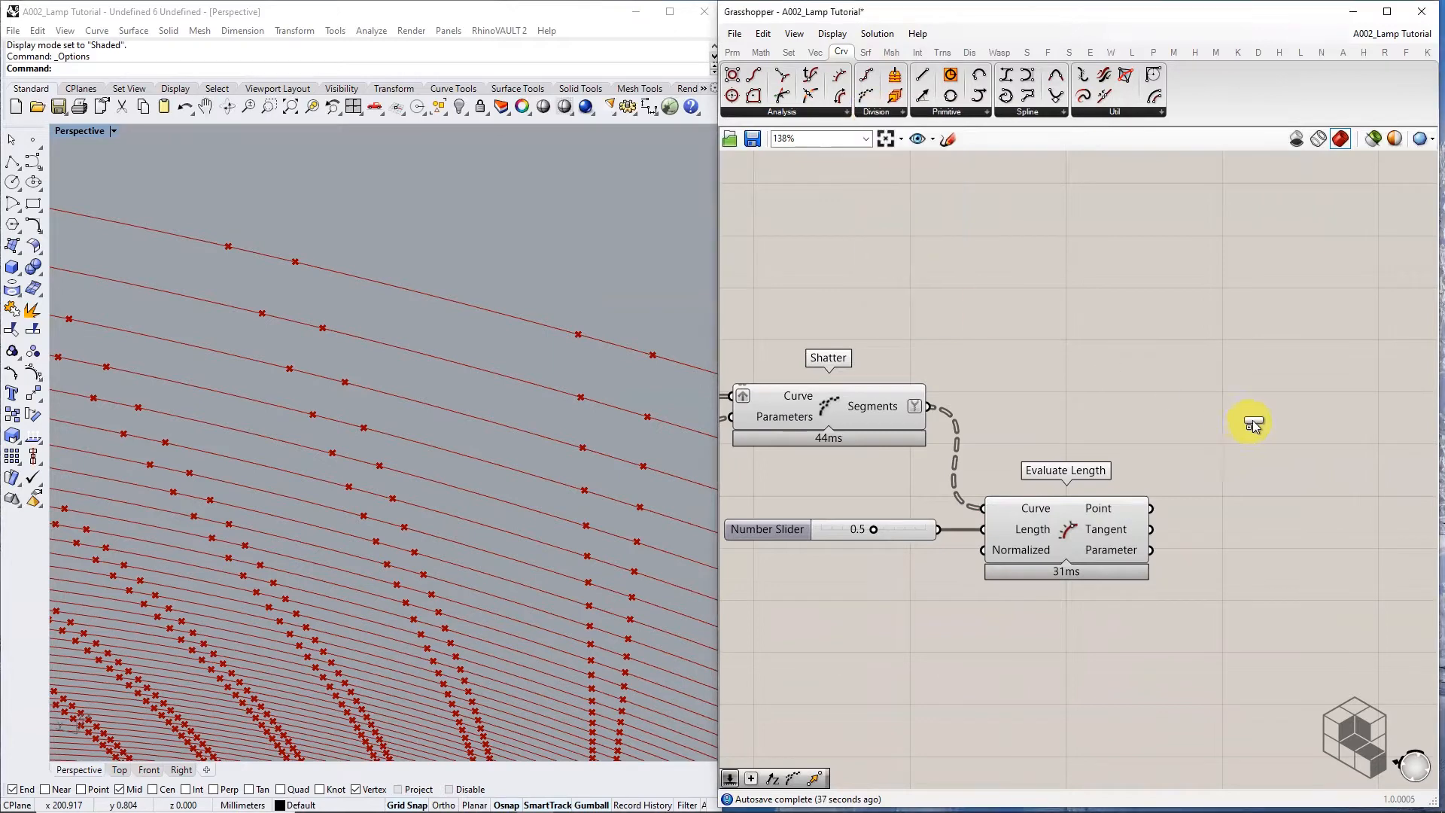
click(1251, 419)
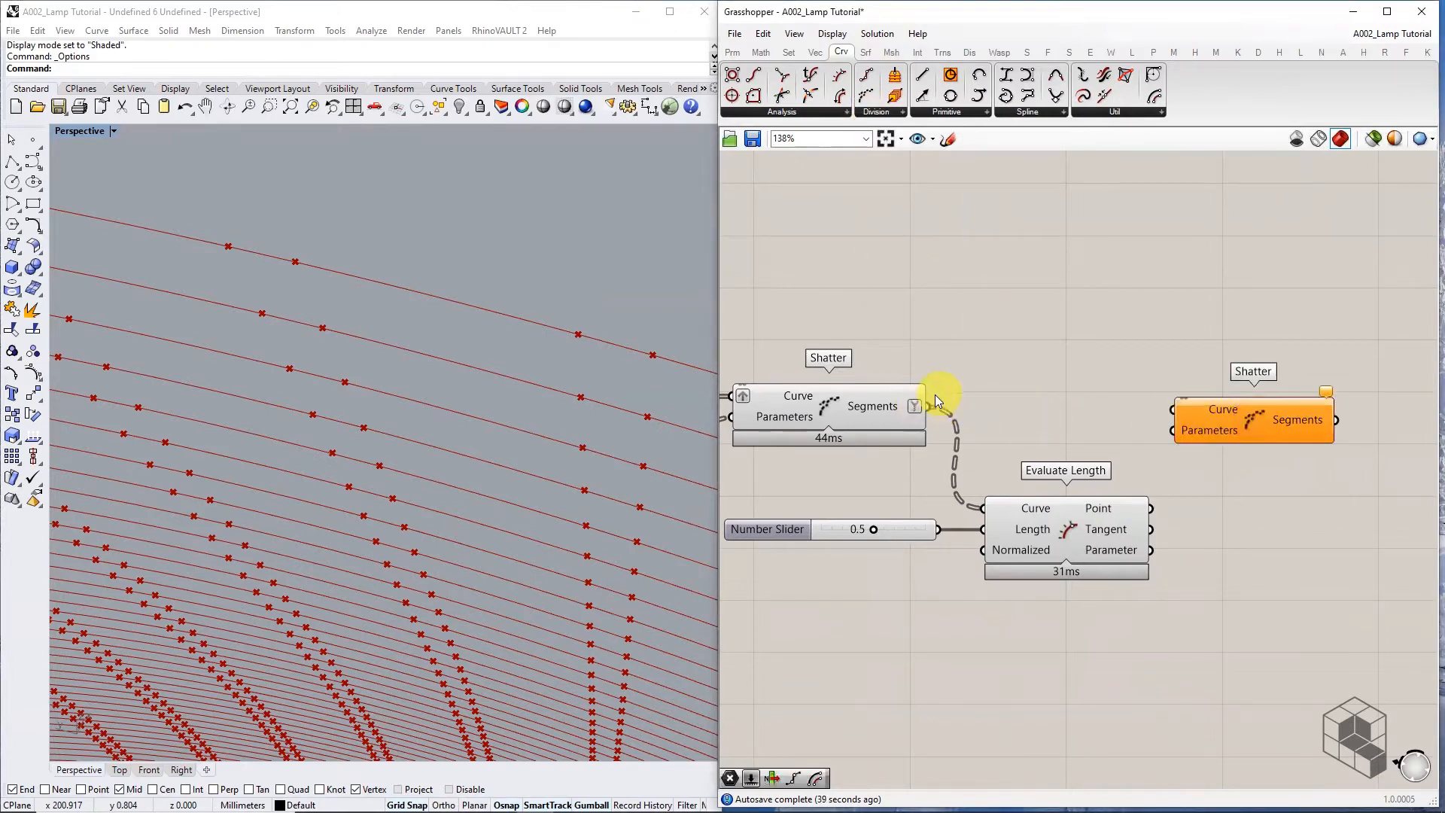
drag(932, 406, 1299, 401)
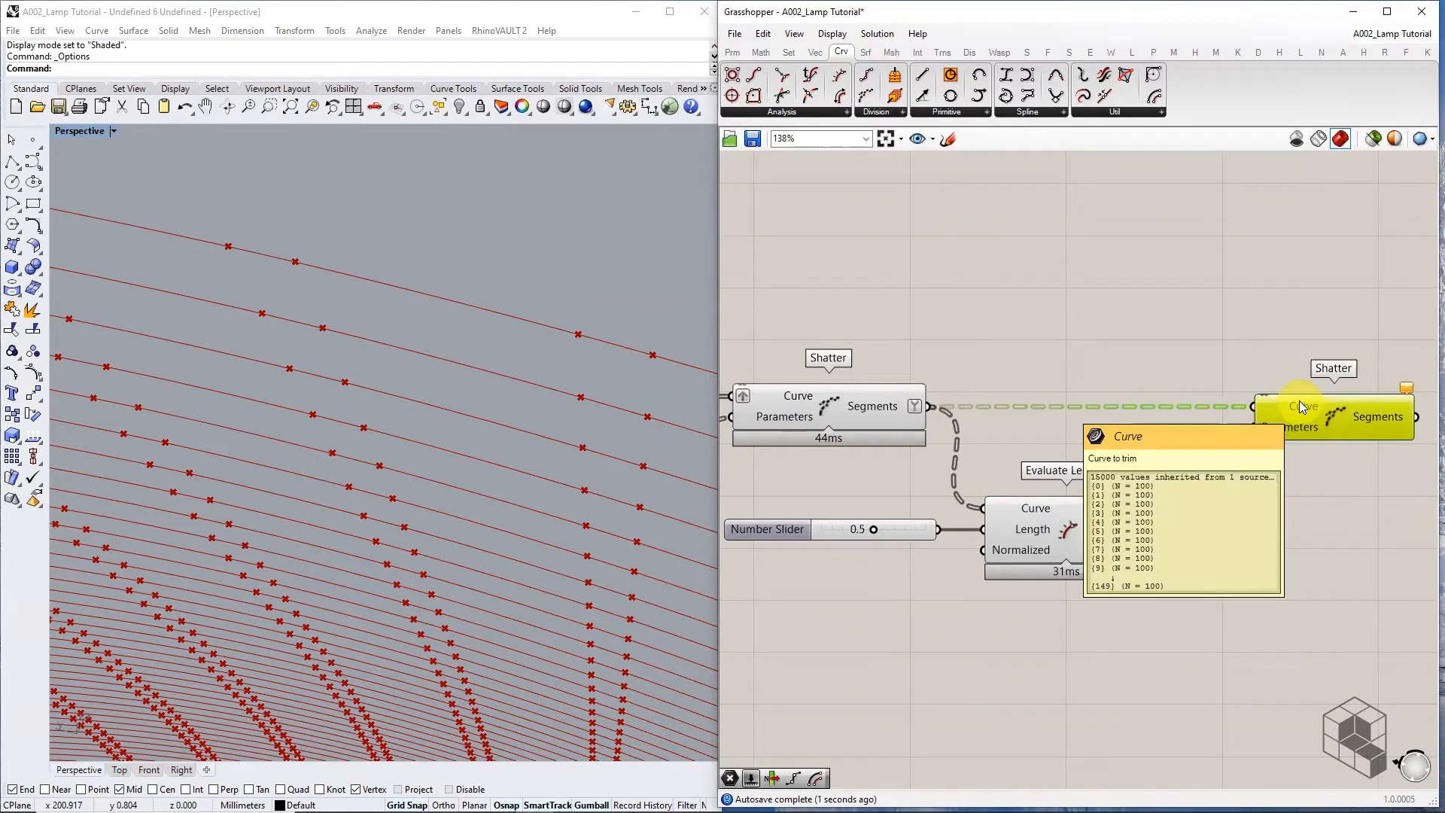
mouse_move(1127, 556)
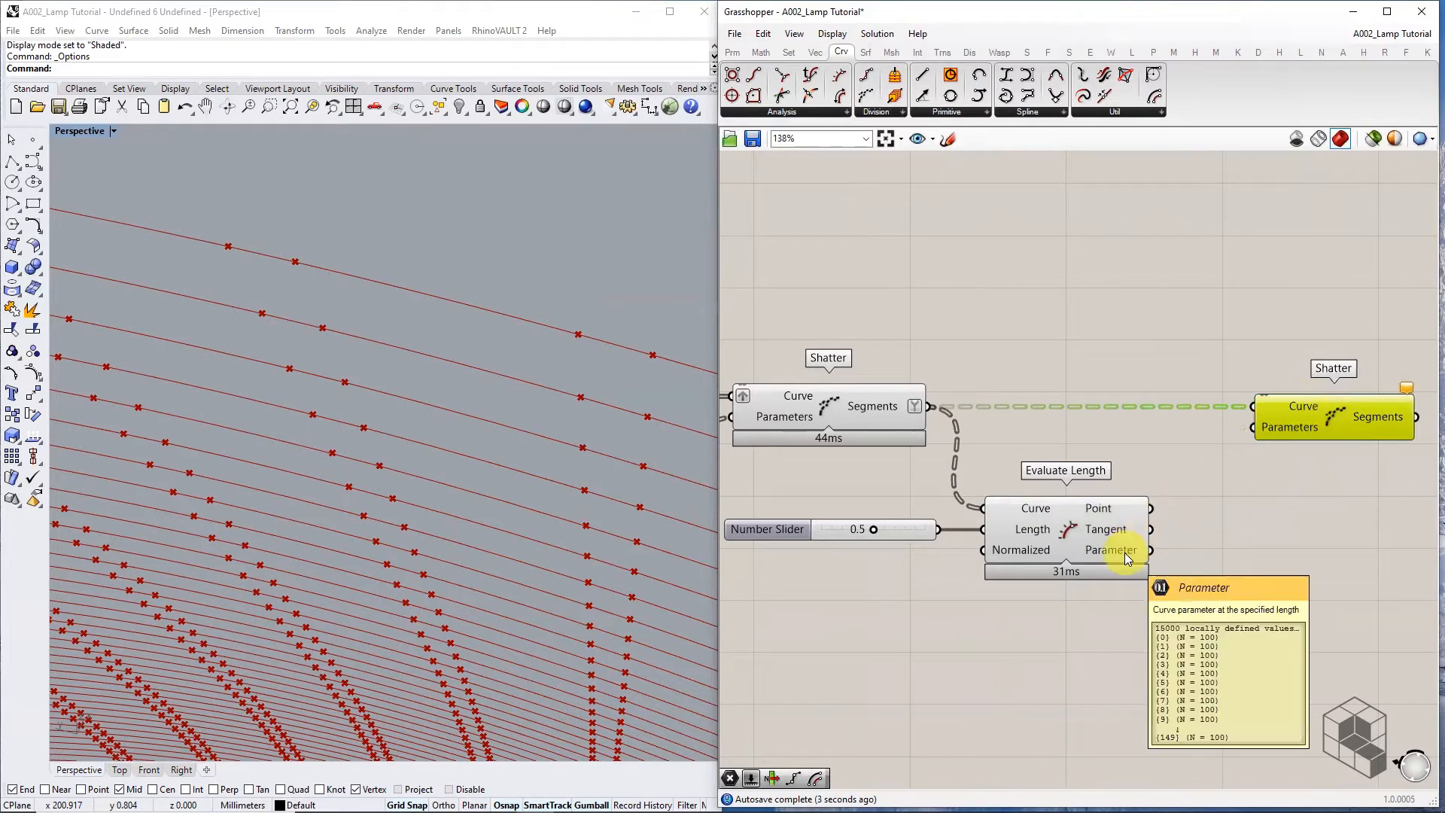
scroll(1314, 416, up, 2)
Graft and simplify both the Curve and Parameters inputs of the second Shatter
right_click(1199, 389)
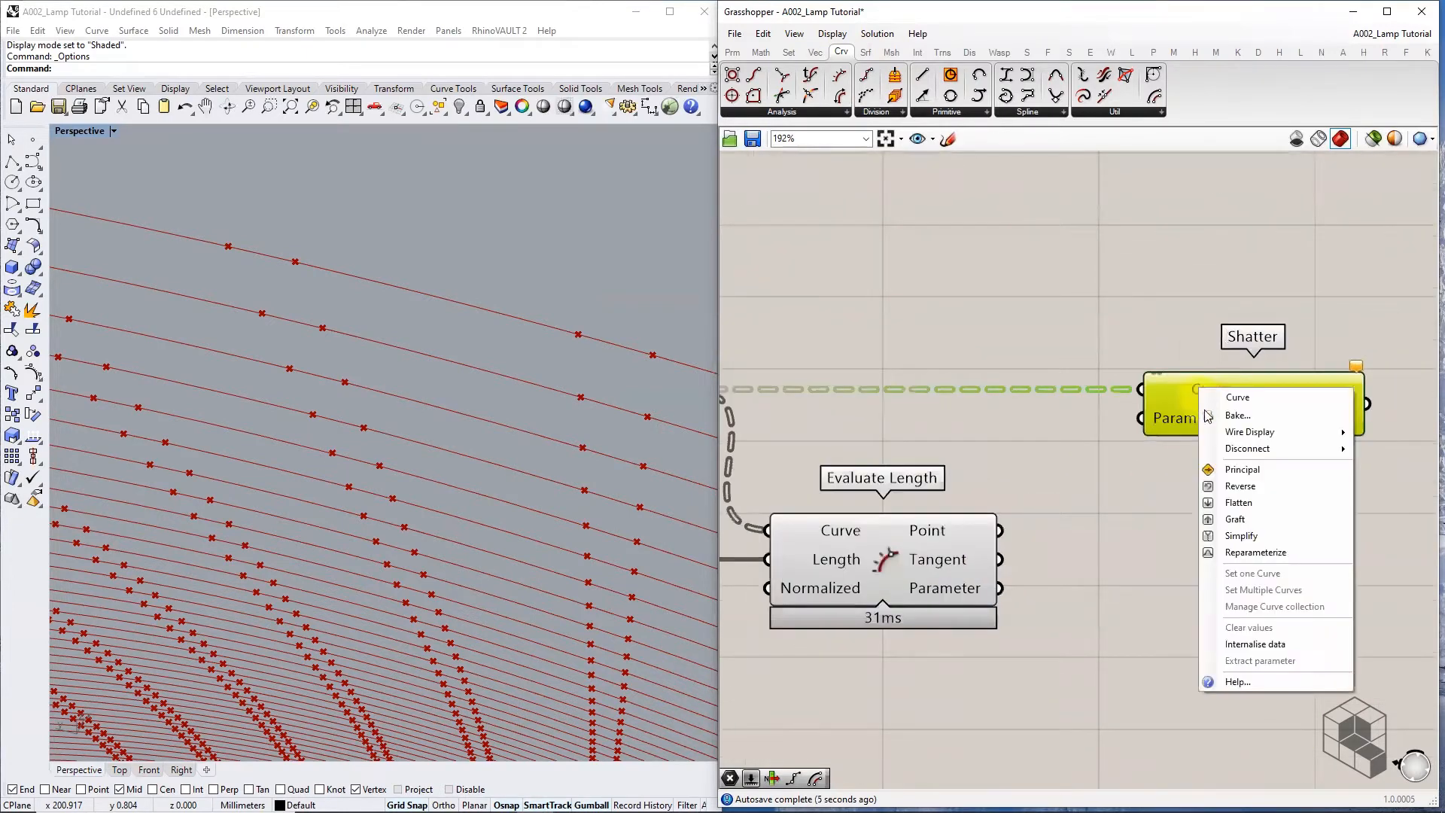
click(1235, 518)
right_click(1200, 422)
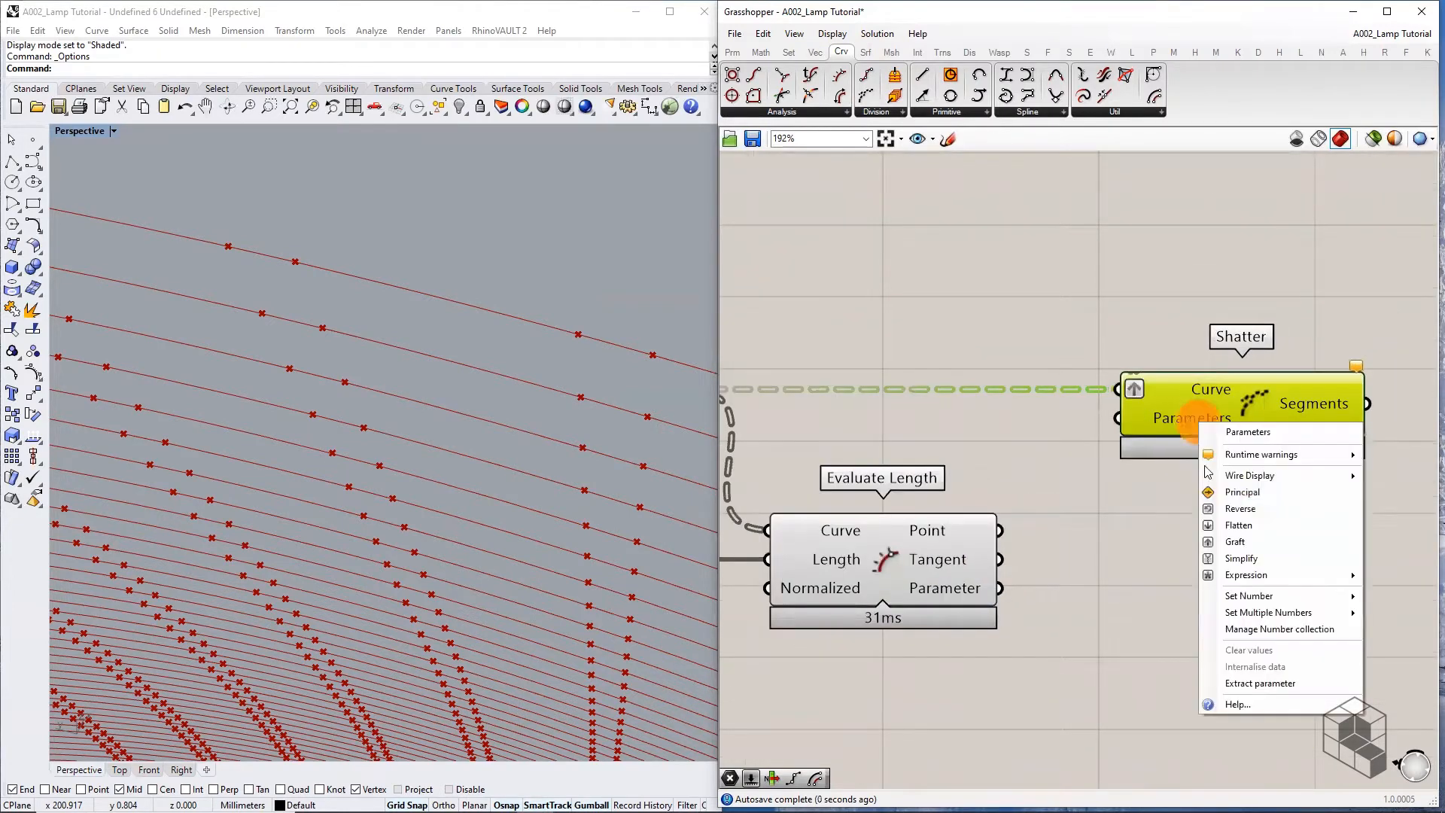
click(1250, 543)
right_click(1186, 388)
click(1238, 523)
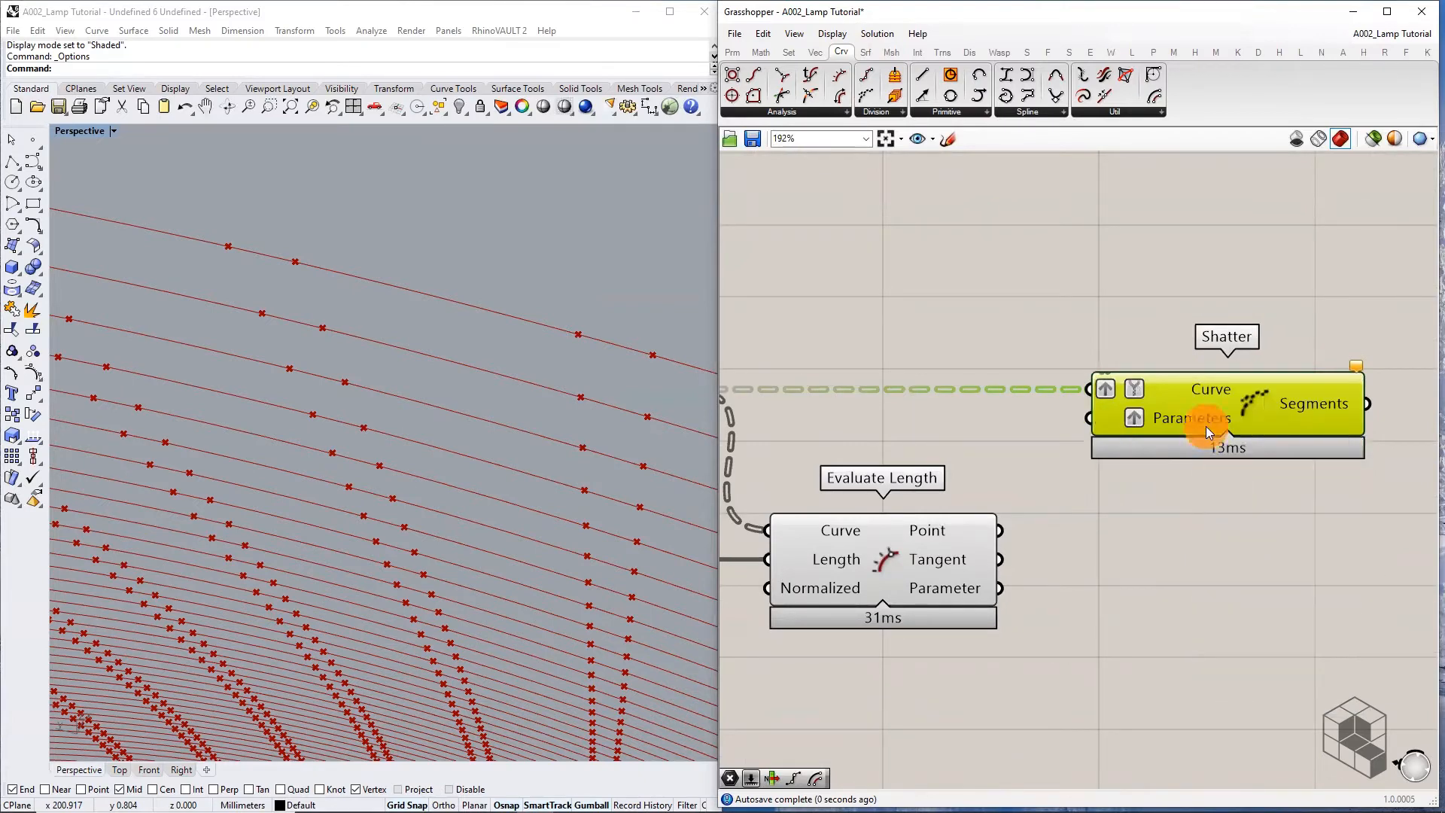
right_click(1206, 426)
click(1242, 560)
scroll(1164, 454, down, 2)
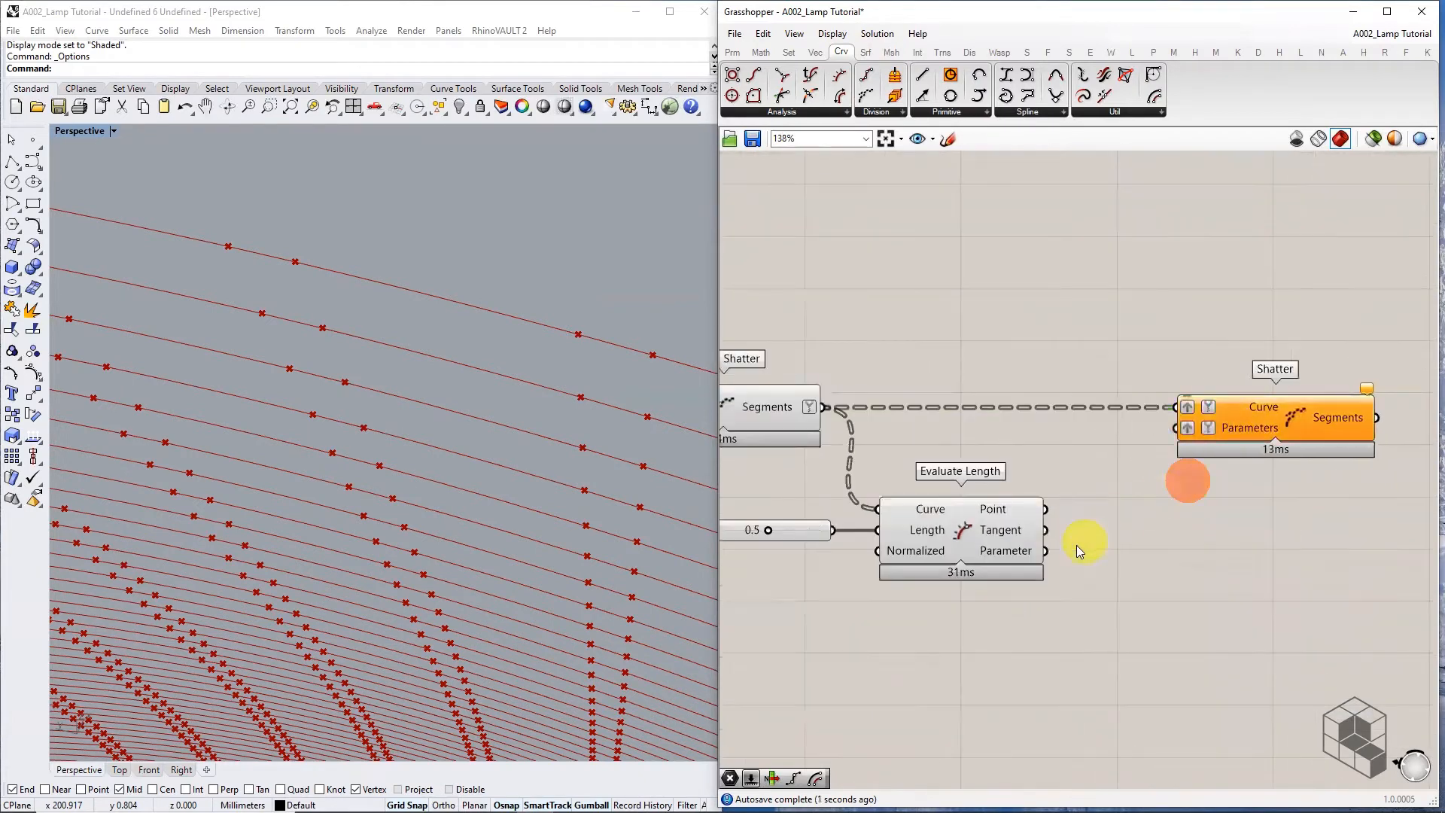
Wire Evaluate Length's Parameter into the split points and simplify the Segments output
drag(1045, 550, 1177, 427)
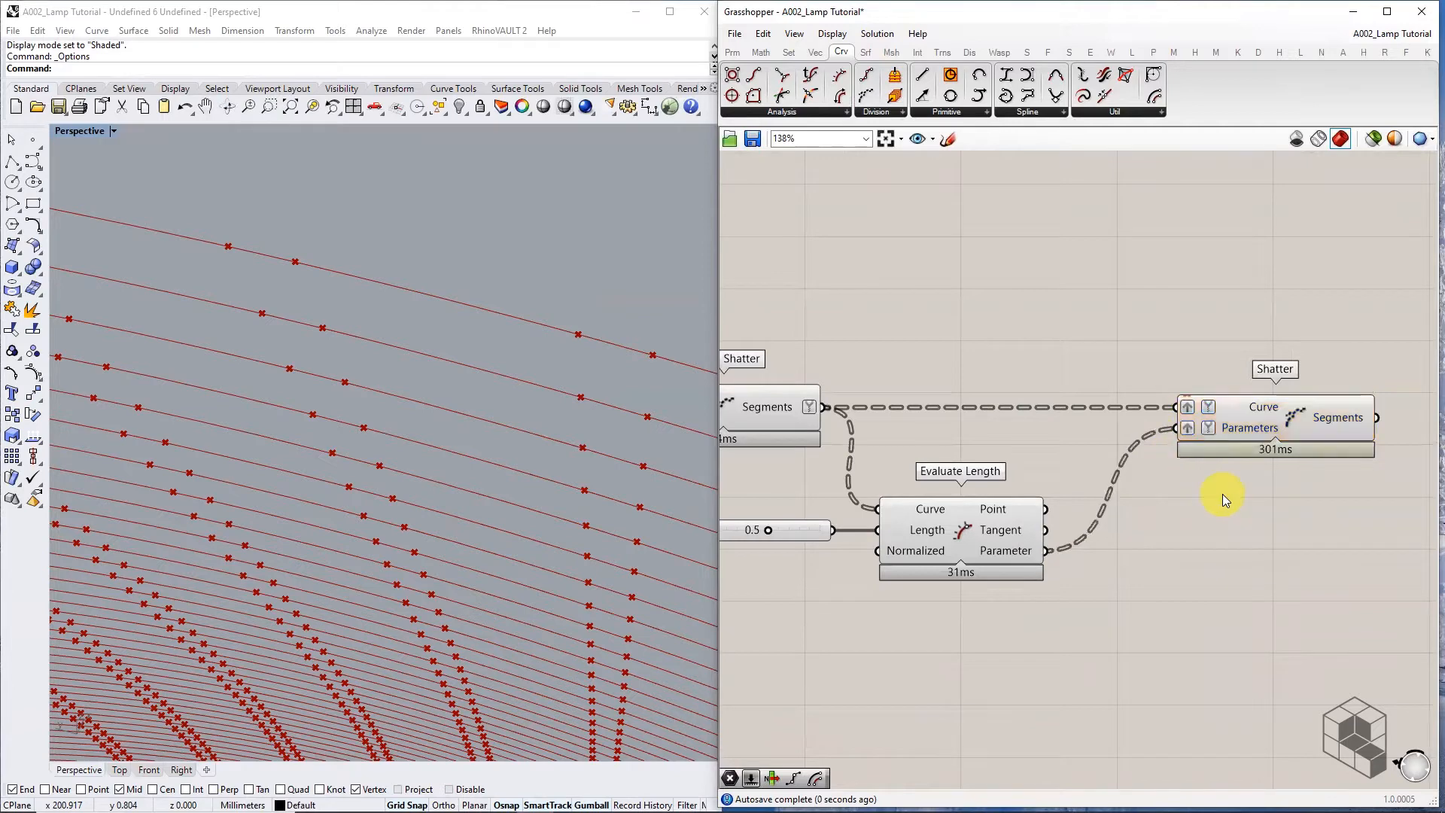
right_drag(1300, 504, 998, 482)
click(1038, 406)
mouse_move(1048, 402)
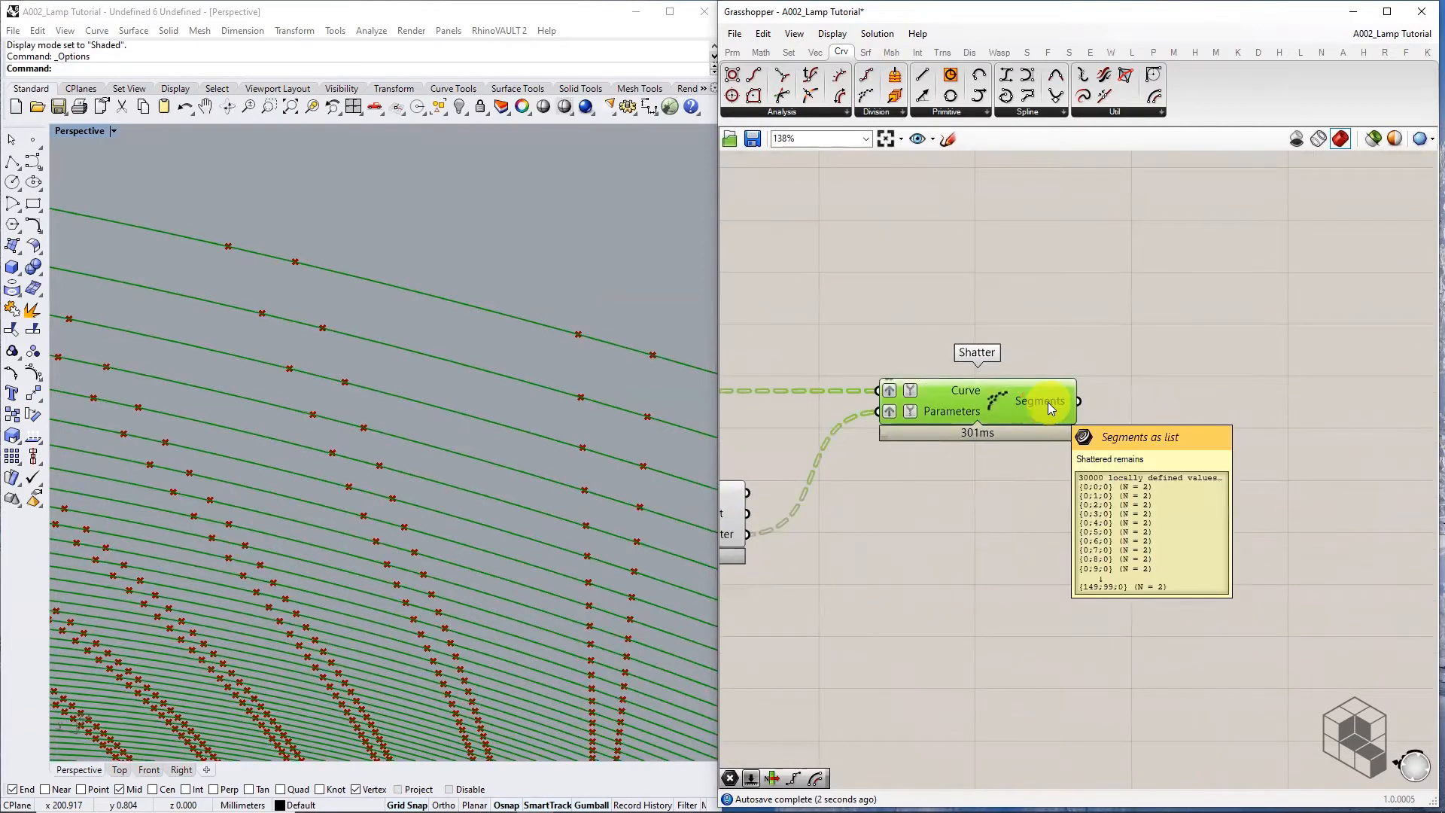
right_click(1048, 402)
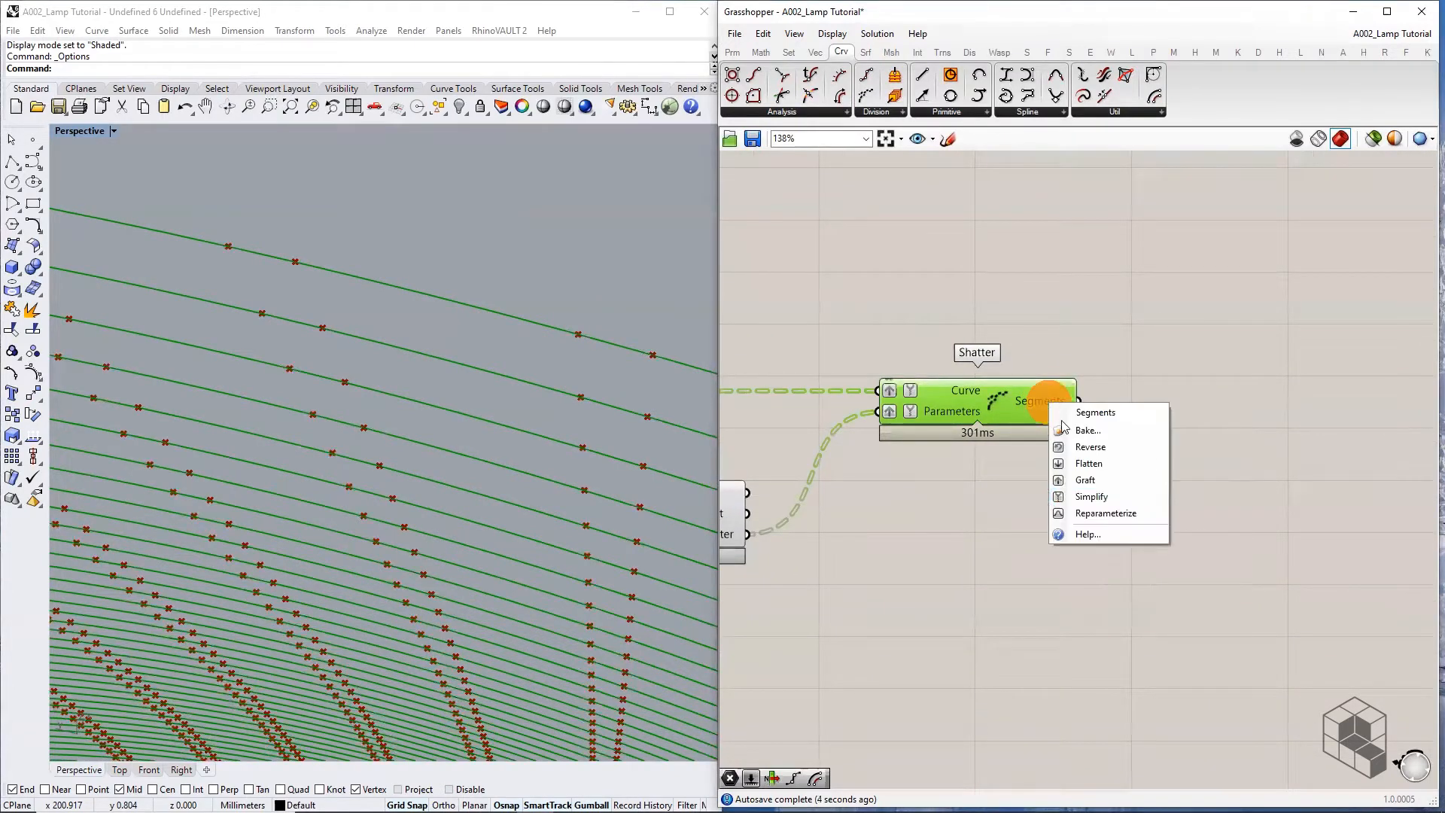
click(1092, 505)
mouse_move(1052, 390)
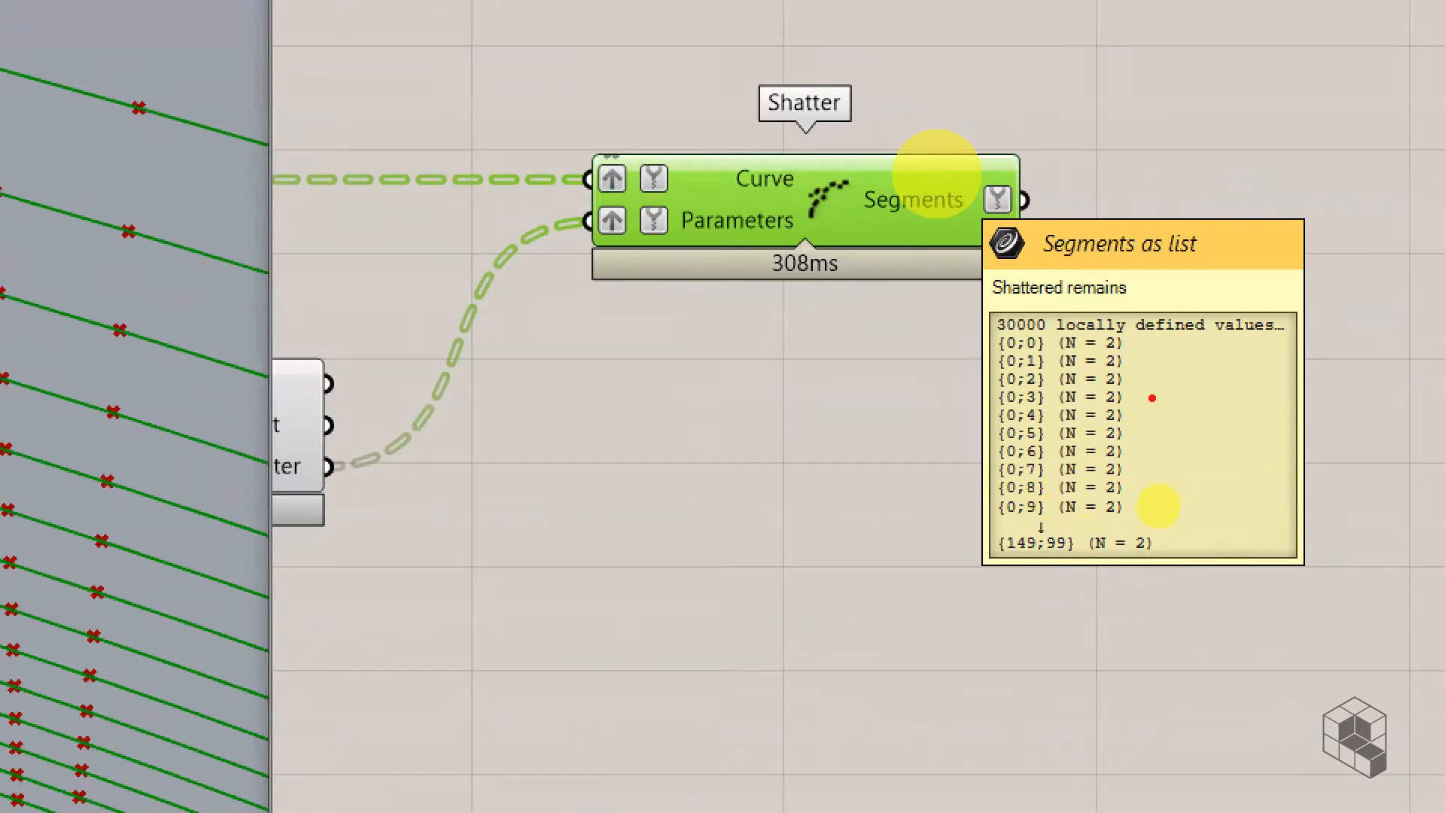
mouse_move(1122, 352)
mouse_down()
mouse_move(1149, 346)
mouse_move(1127, 368)
mouse_move(1147, 368)
mouse_up()
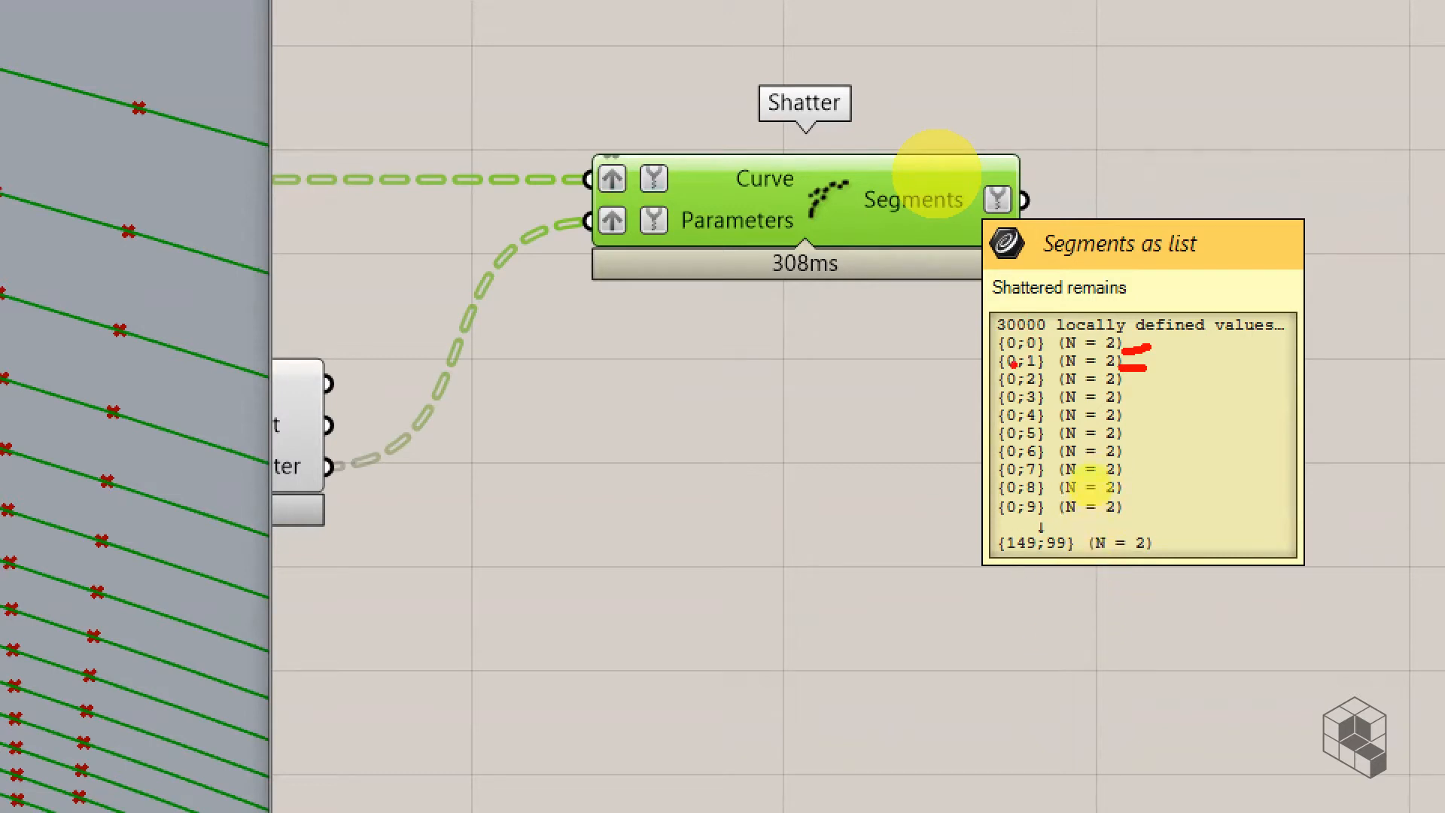
drag(1009, 354, 1020, 352)
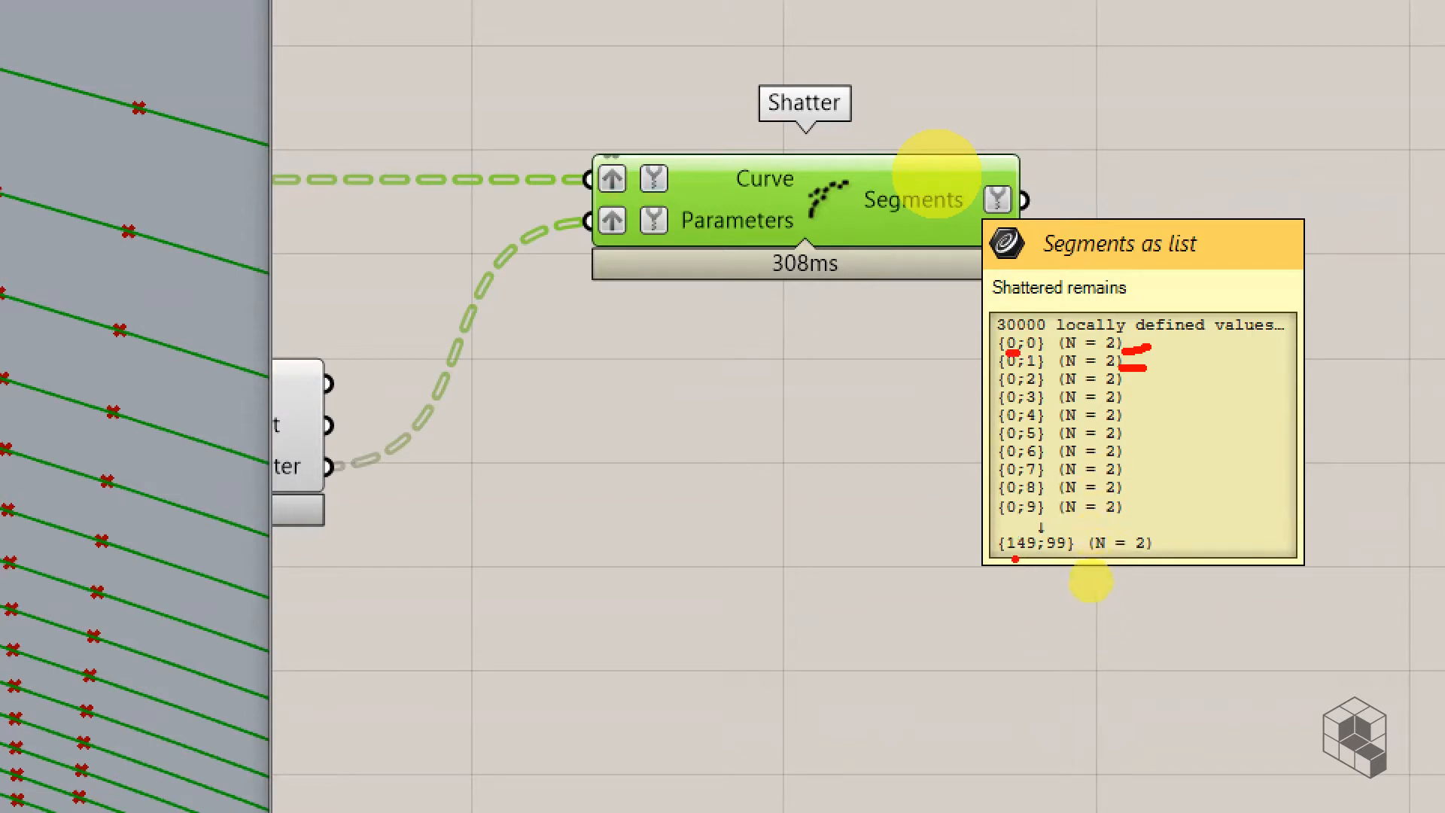
drag(1004, 558, 1037, 558)
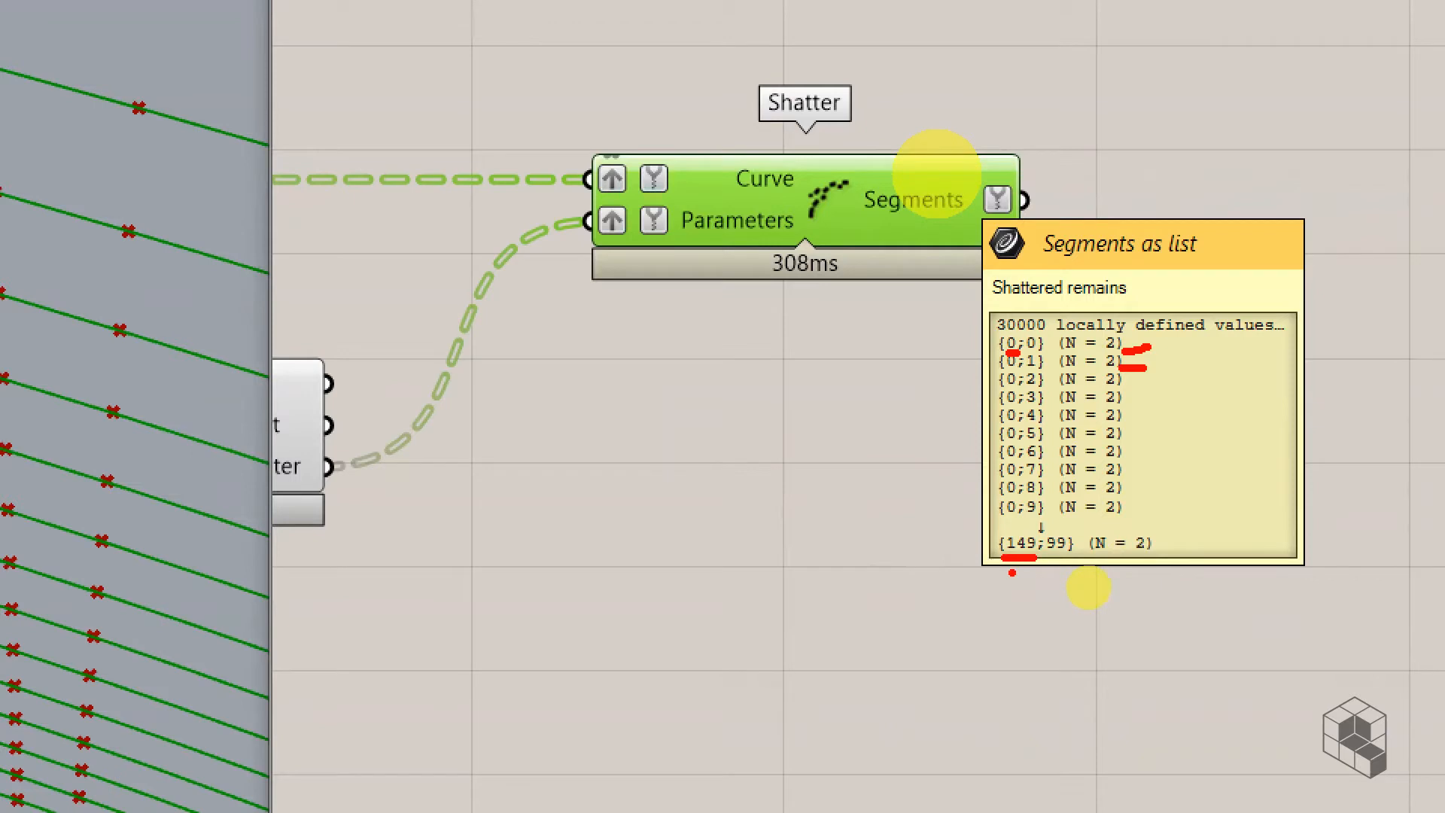
mouse_move(1029, 352)
mouse_down()
mouse_move(1050, 351)
mouse_move(1045, 371)
mouse_up()
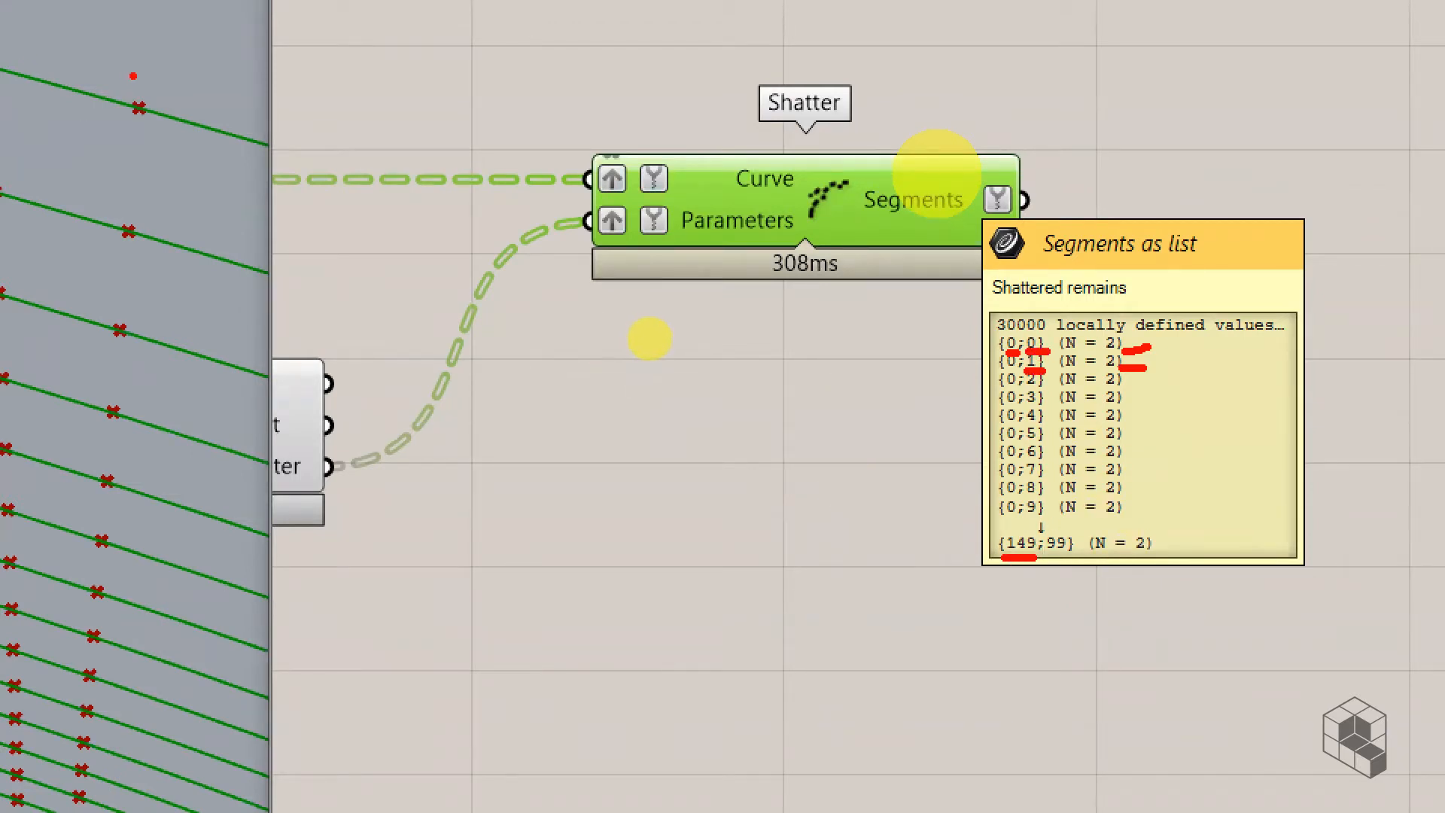
mouse_move(140, 99)
mouse_down()
mouse_move(137, 120)
mouse_move(264, 147)
mouse_move(279, 168)
mouse_up()
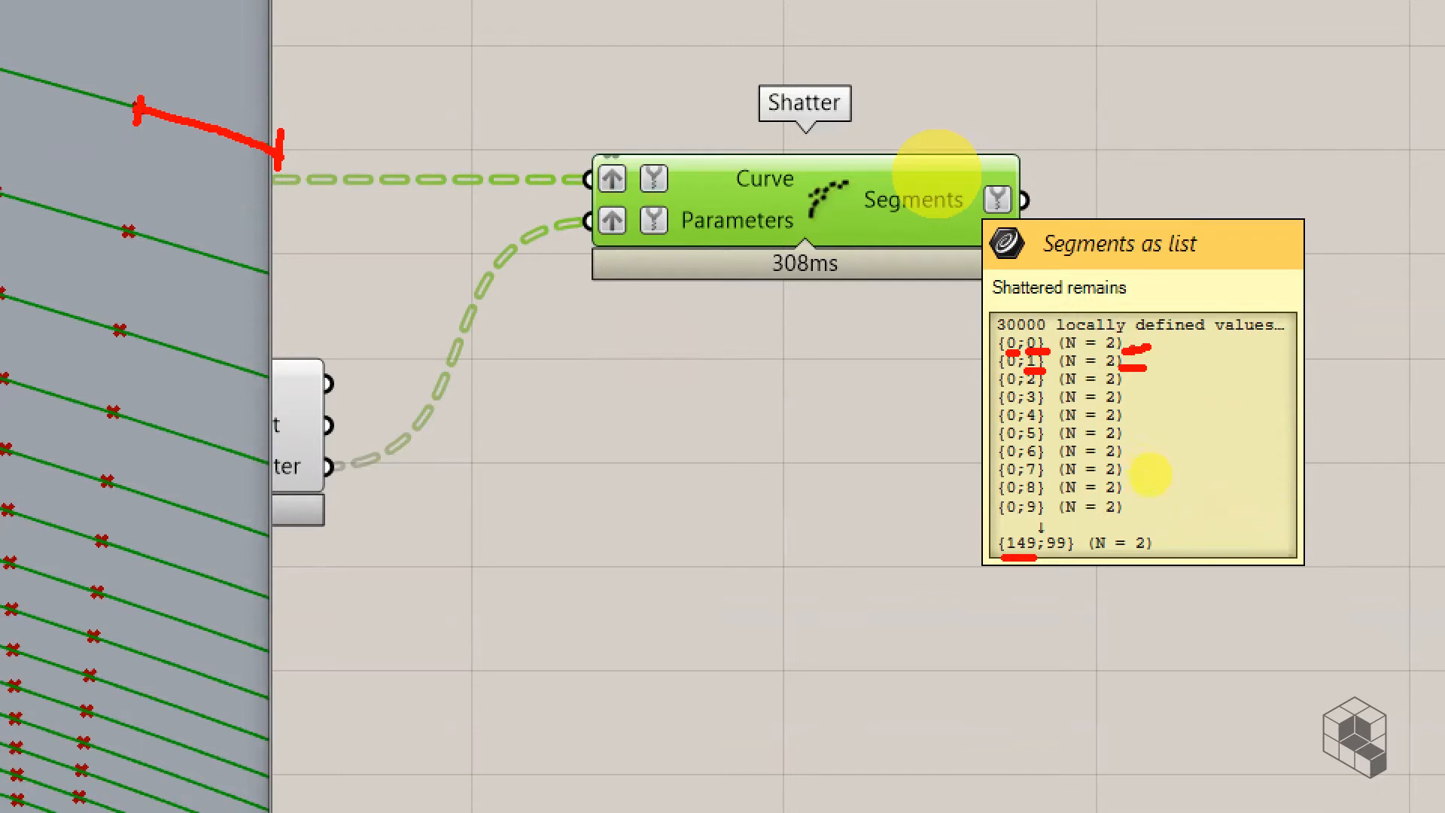
mouse_move(1145, 348)
mouse_down()
mouse_move(1159, 347)
mouse_move(1129, 376)
mouse_move(1158, 384)
mouse_up()
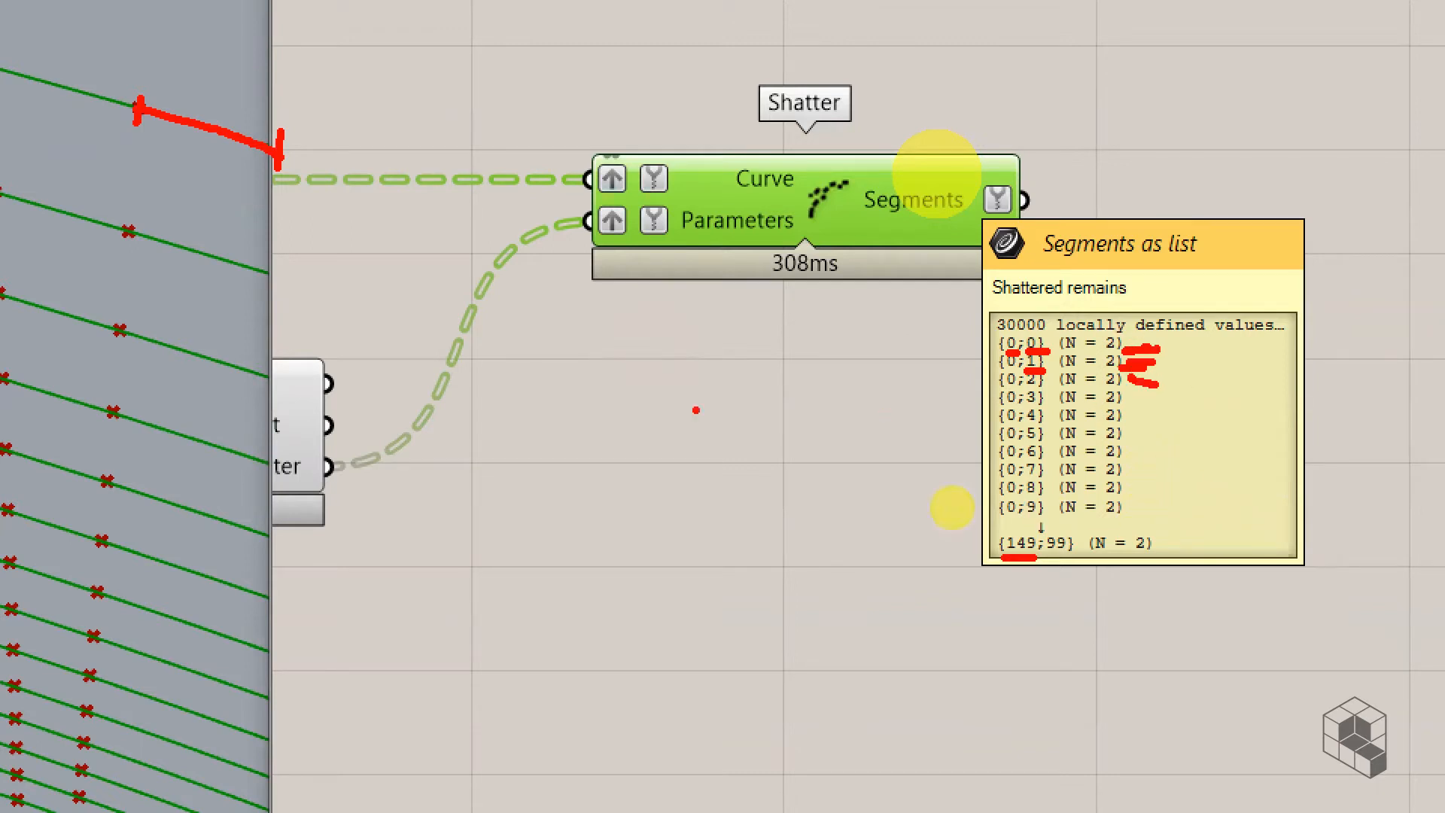
mouse_move(128, 226)
mouse_down()
mouse_move(49, 212)
mouse_move(119, 243)
mouse_up()
mouse_move(78, 167)
mouse_down()
mouse_move(78, 190)
mouse_move(75, 158)
mouse_move(134, 177)
mouse_up()
drag(113, 151, 150, 134)
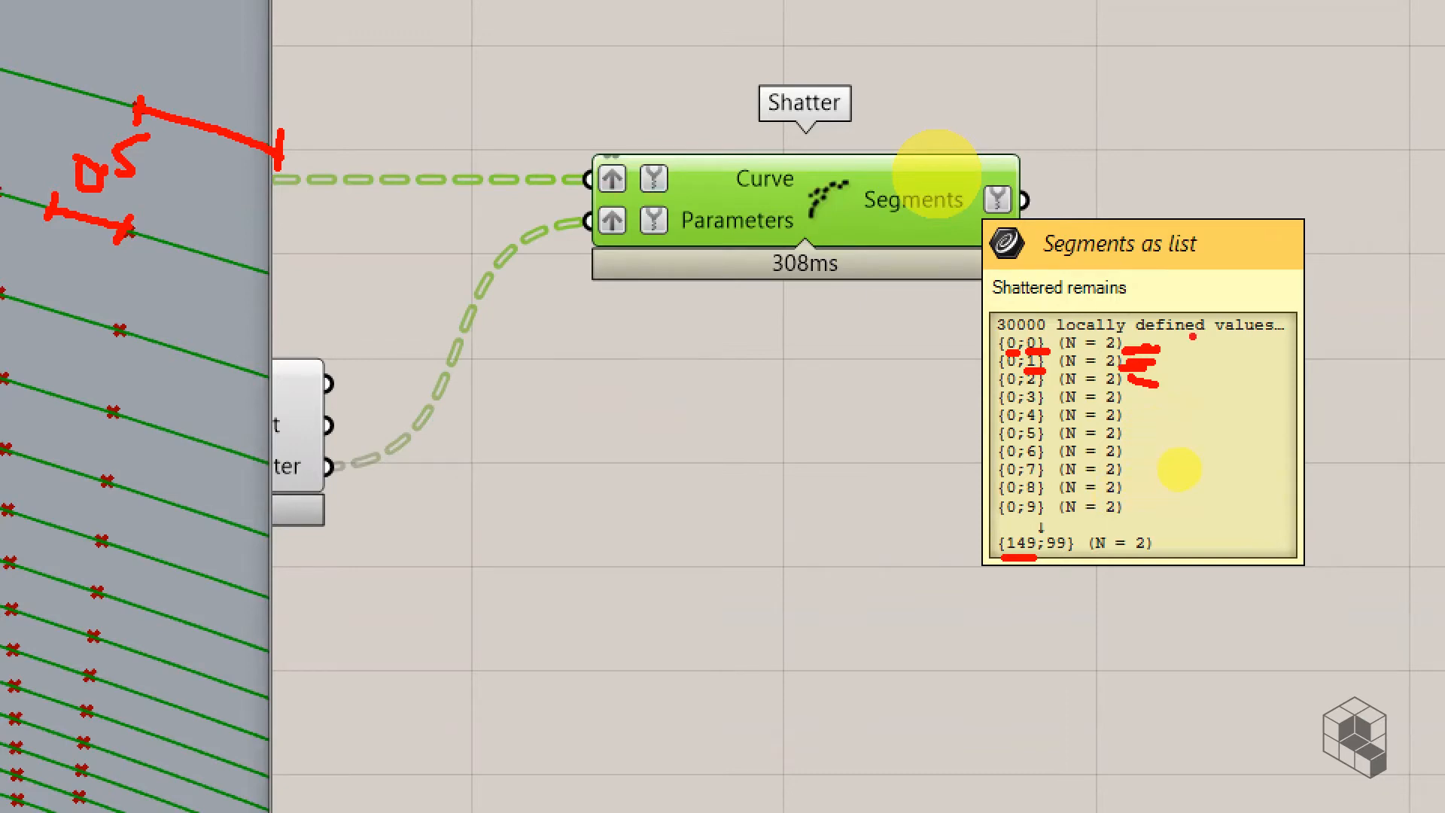
key(Escape)
right_drag(1091, 458, 1016, 458)
mouse_move(973, 414)
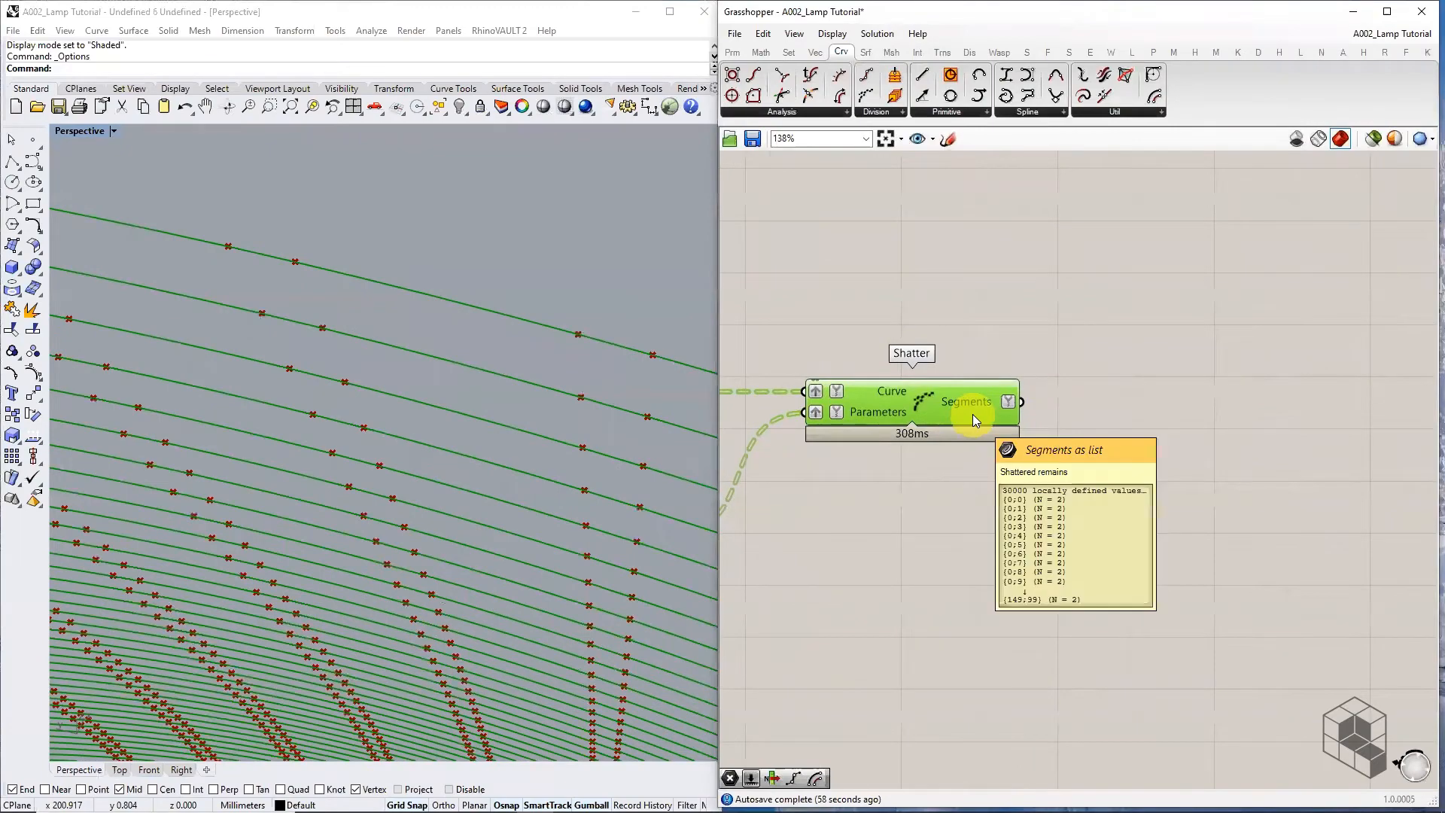
scroll(517, 482, down, 8)
scroll(497, 464, up, 8)
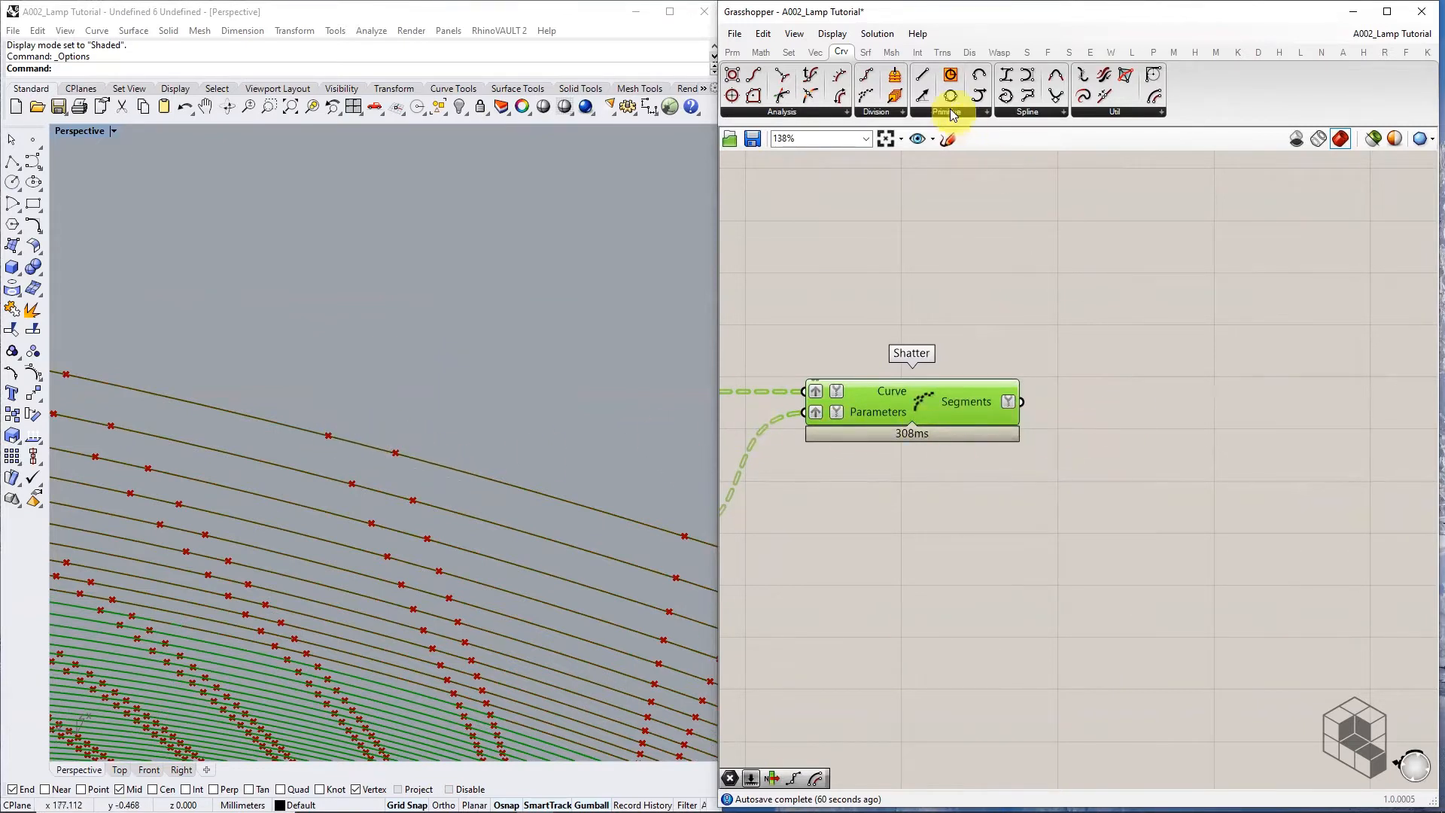
click(789, 51)
click(776, 111)
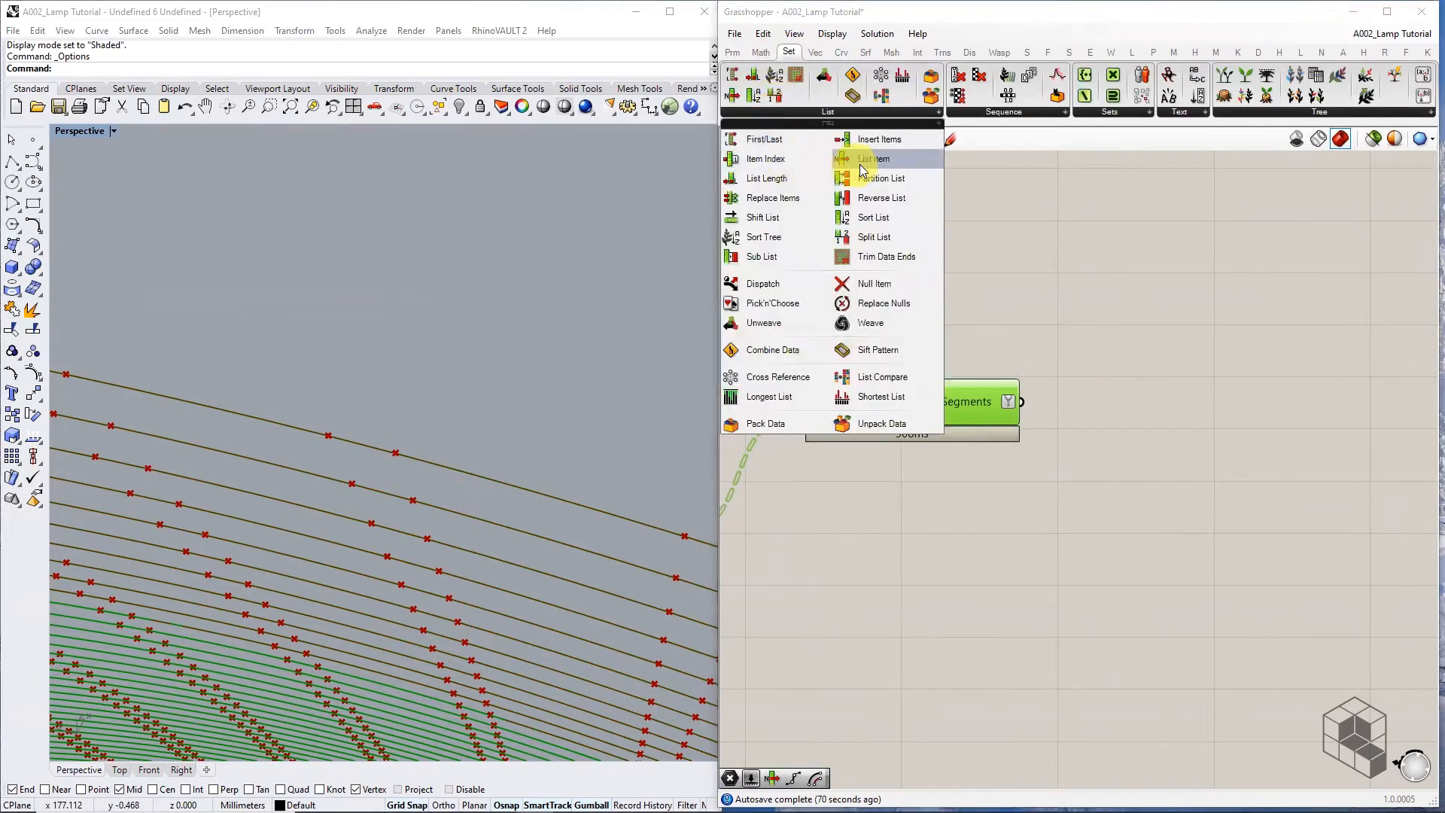
drag(855, 151, 1152, 431)
click(1152, 426)
drag(1022, 402, 1206, 420)
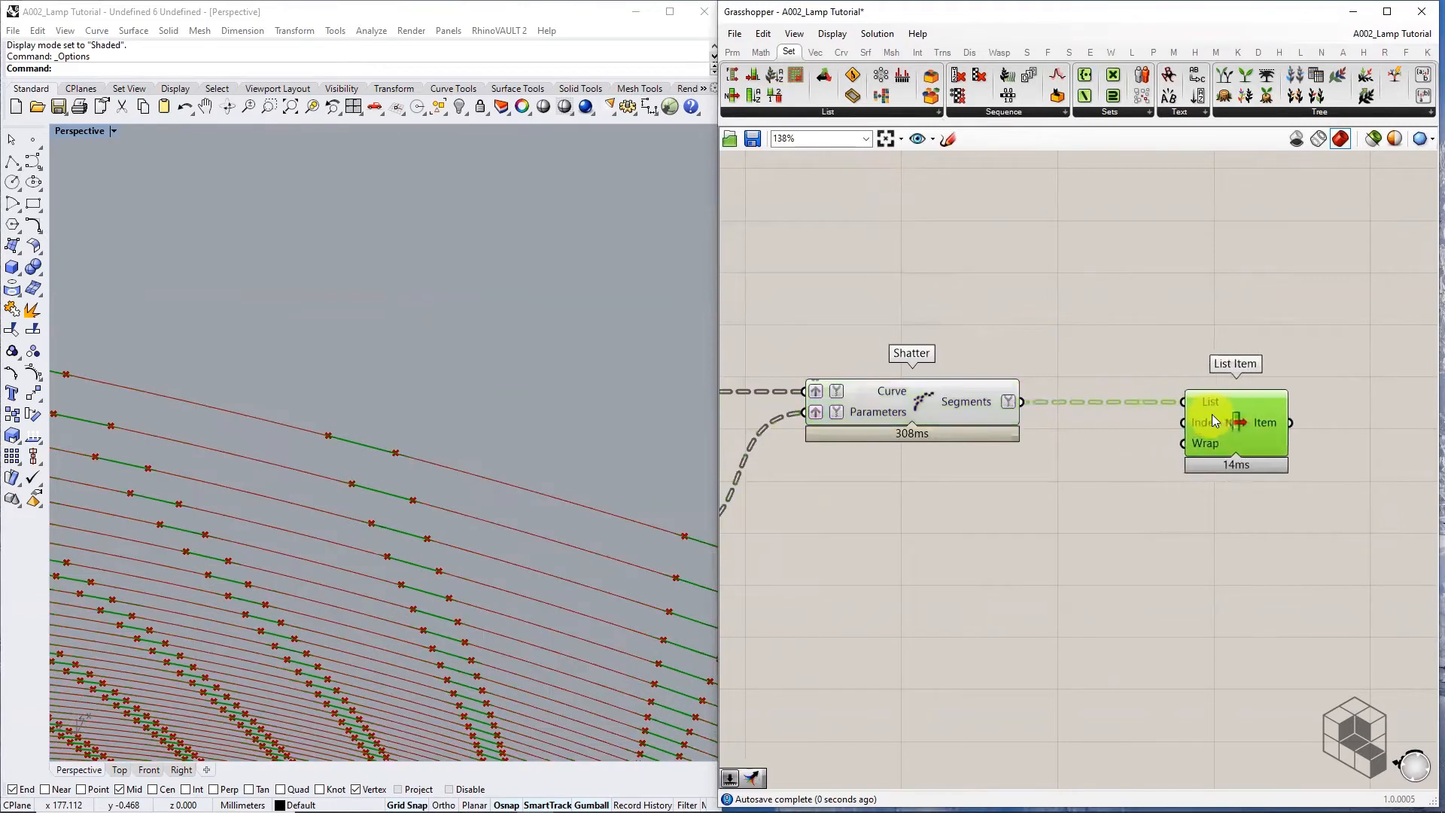
right_drag(1274, 429, 979, 435)
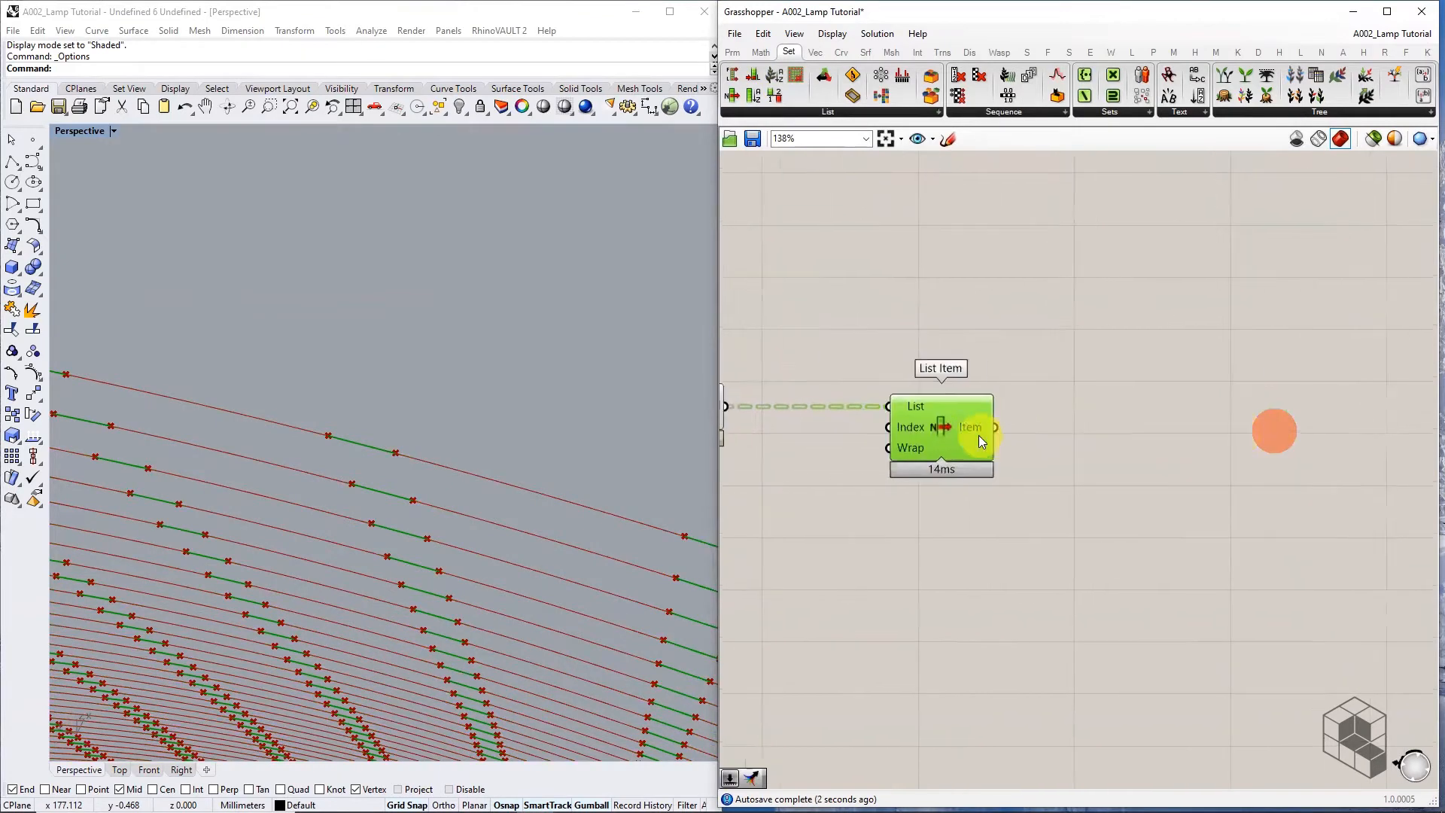
scroll(977, 444, up, 4)
click(950, 460)
scroll(1003, 529, down, 3)
click(925, 271)
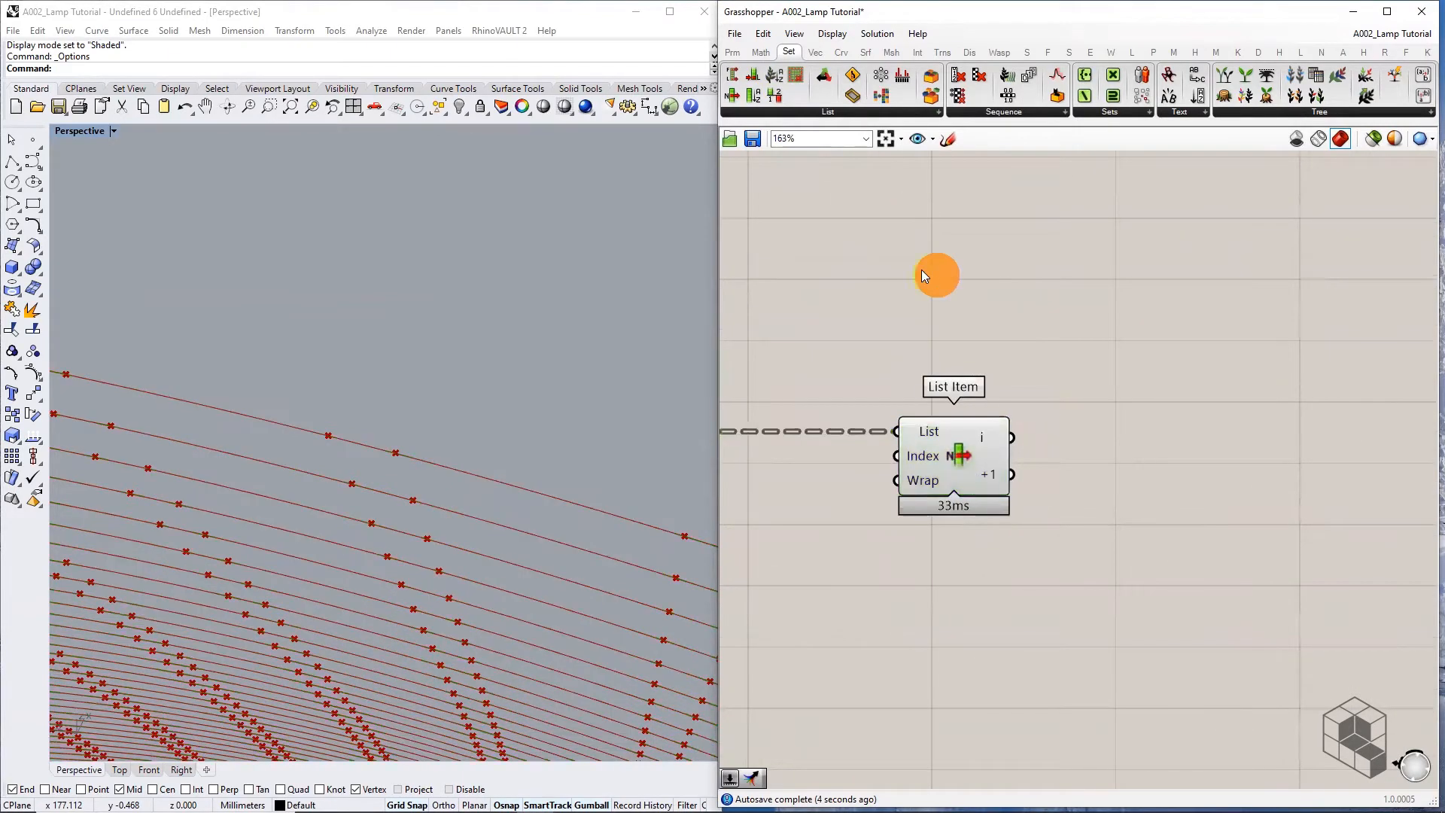
click(732, 52)
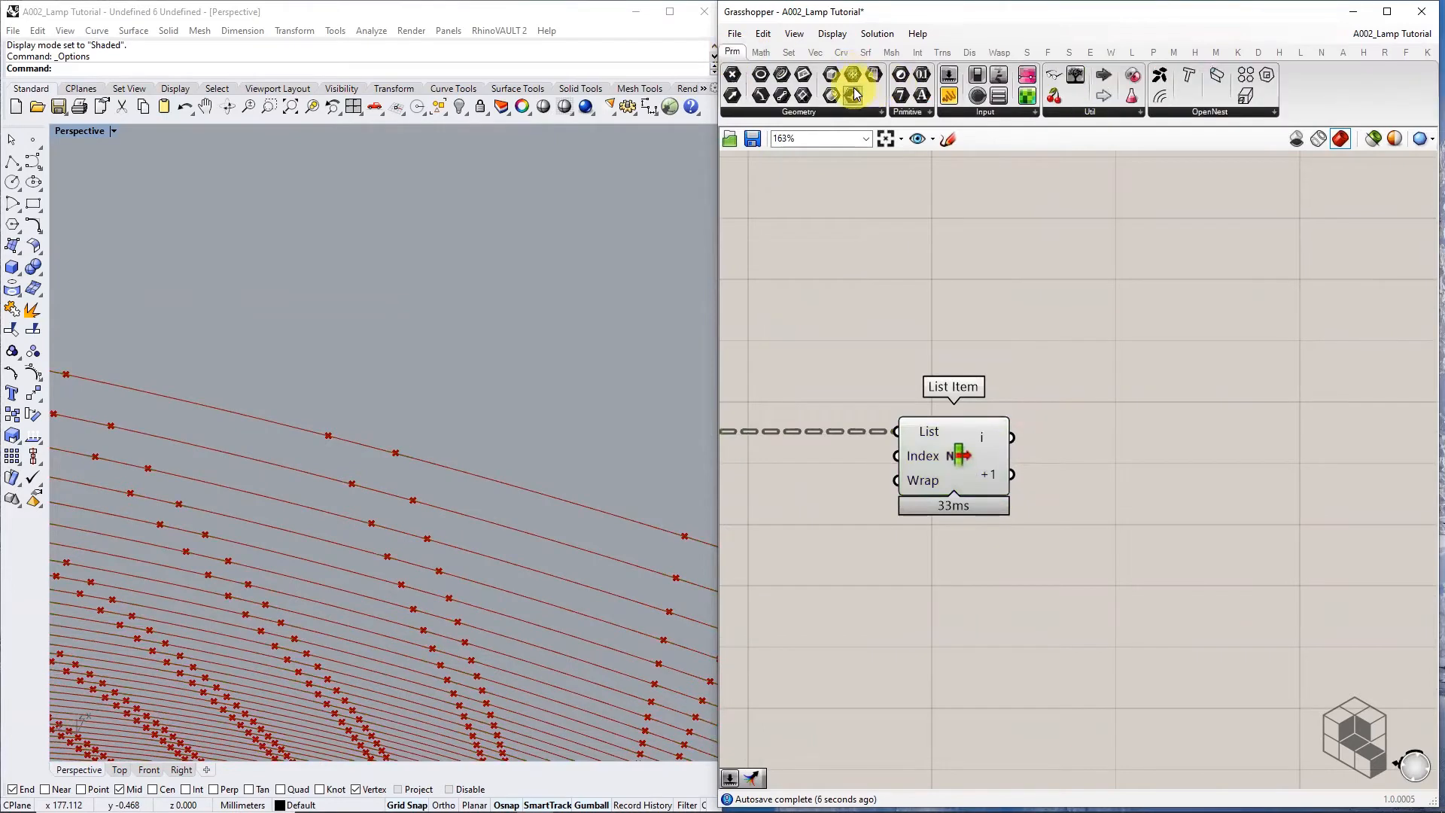
click(845, 112)
click(784, 168)
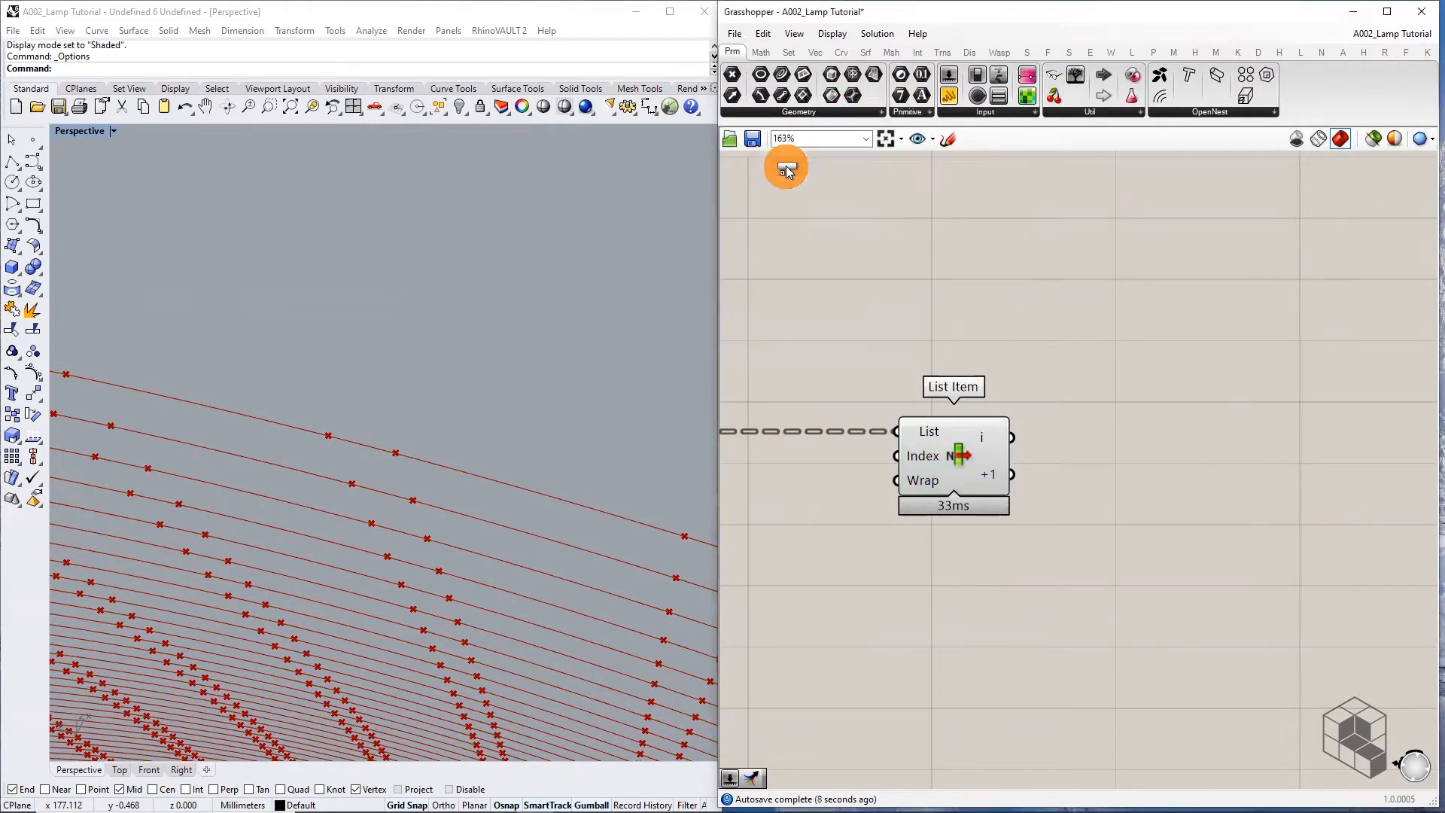
click(810, 113)
click(783, 184)
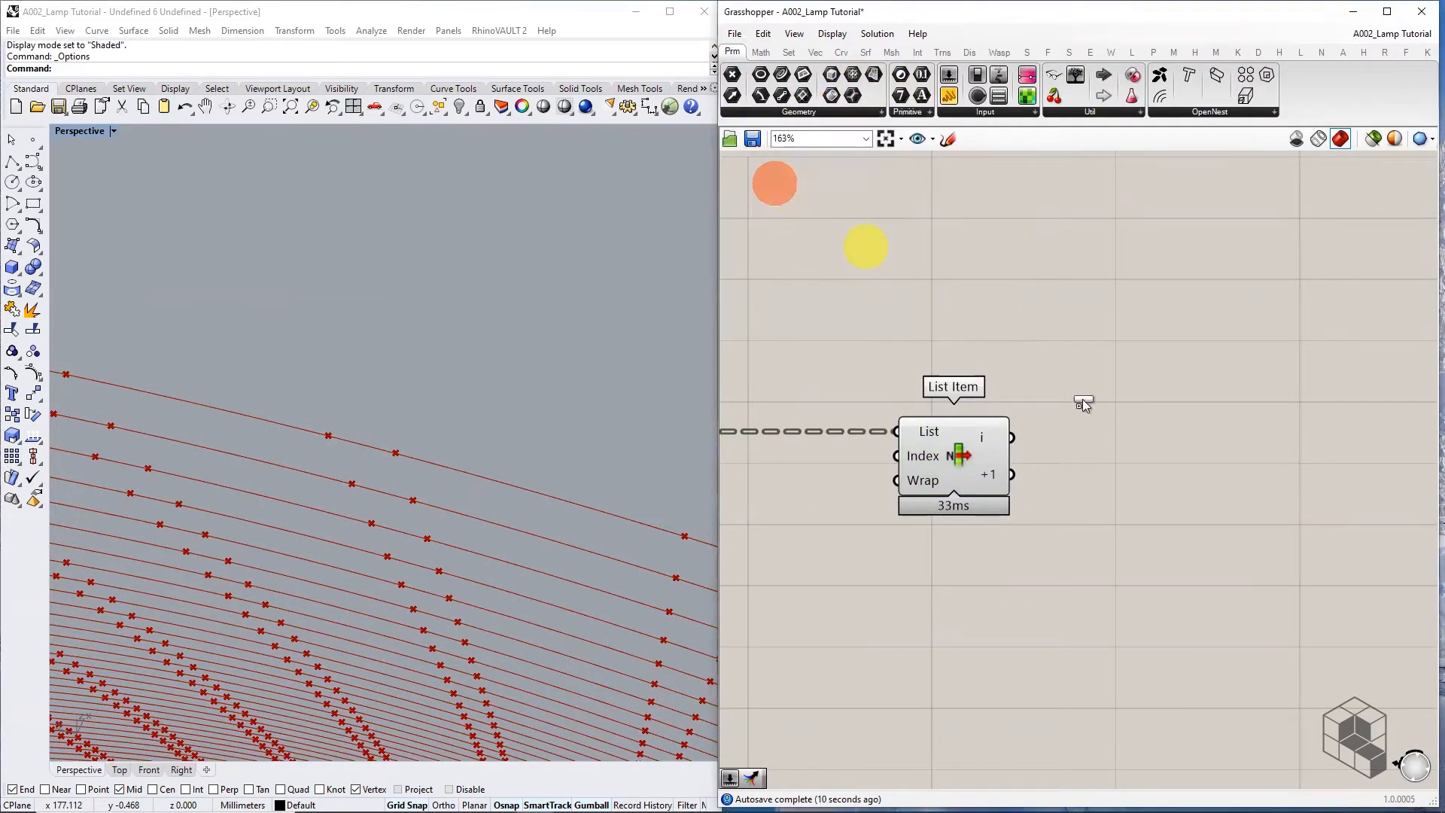
click(1169, 448)
scroll(955, 438, up, 3)
drag(1047, 440, 1311, 441)
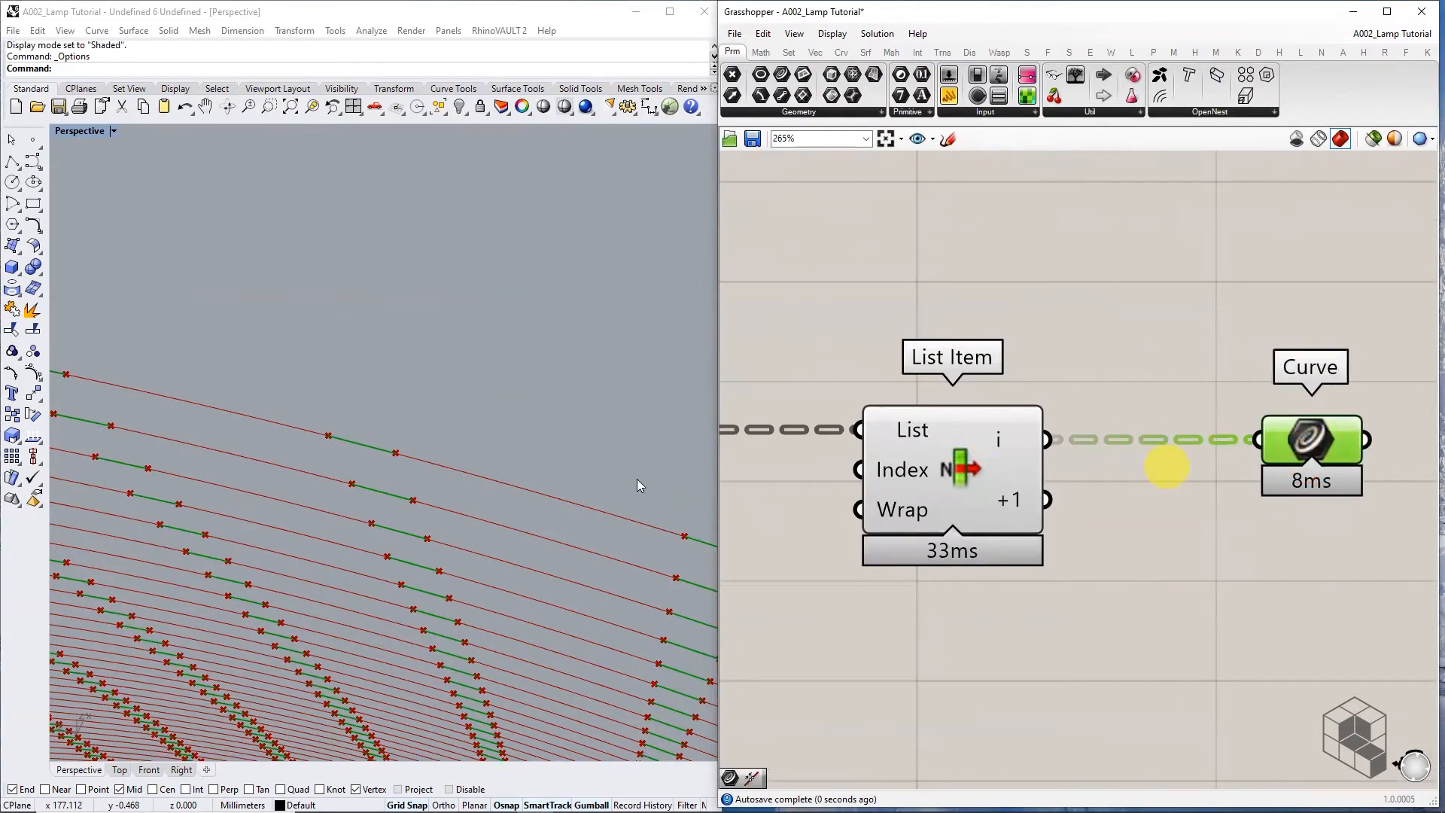
scroll(497, 368, down, 10)
scroll(494, 367, up, 10)
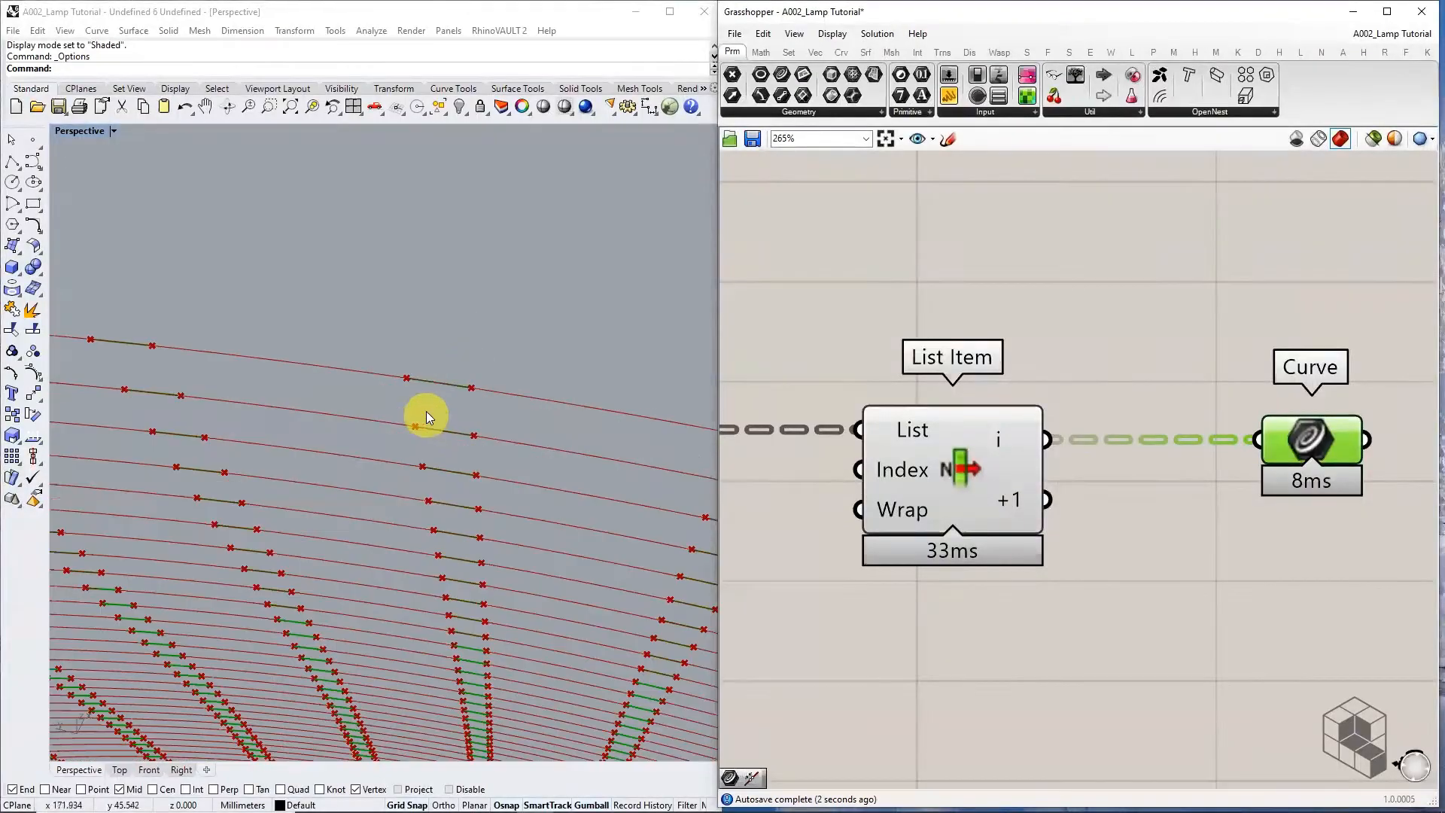
right_drag(1316, 448, 890, 434)
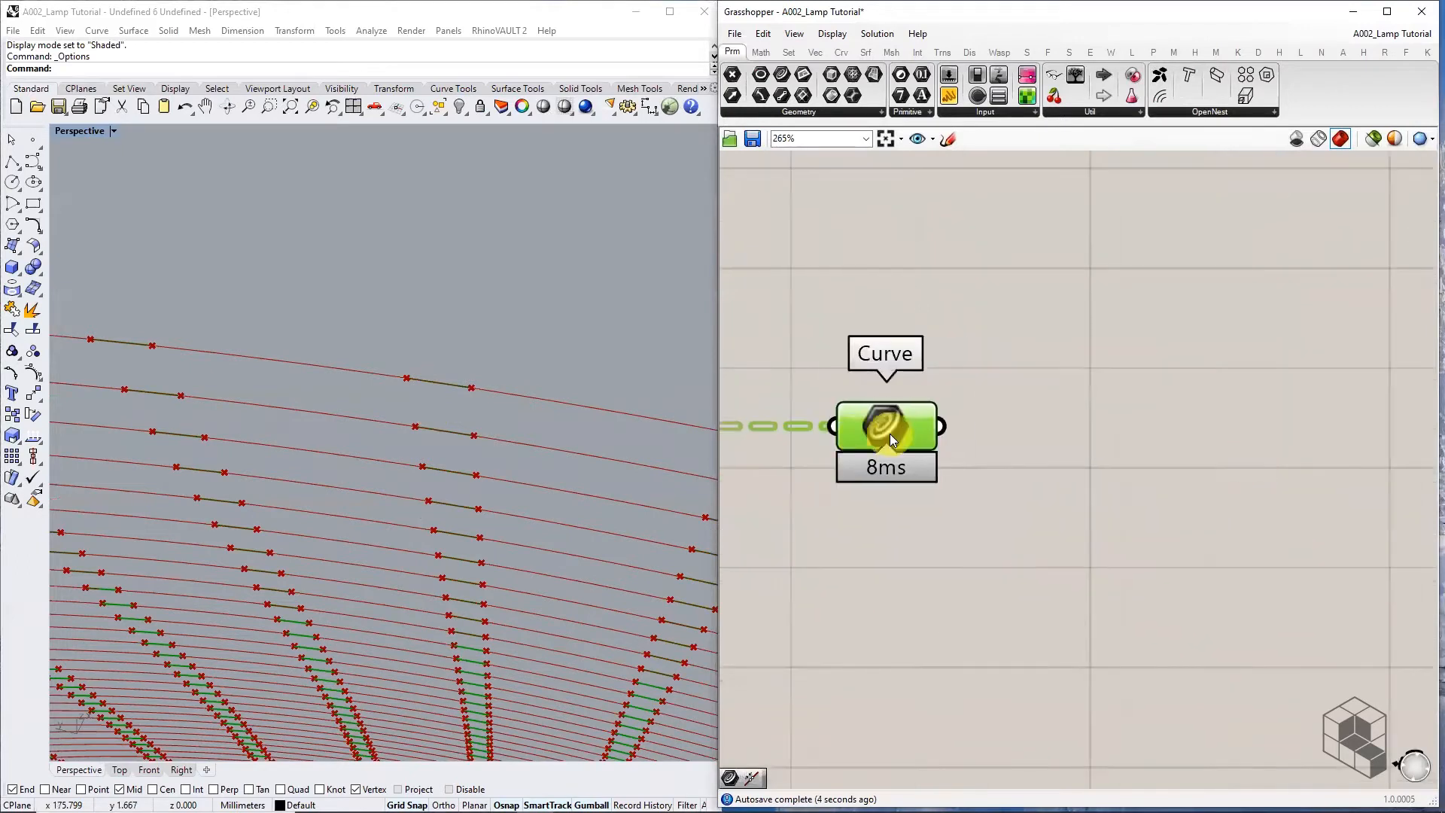
scroll(1009, 425, down, 3)
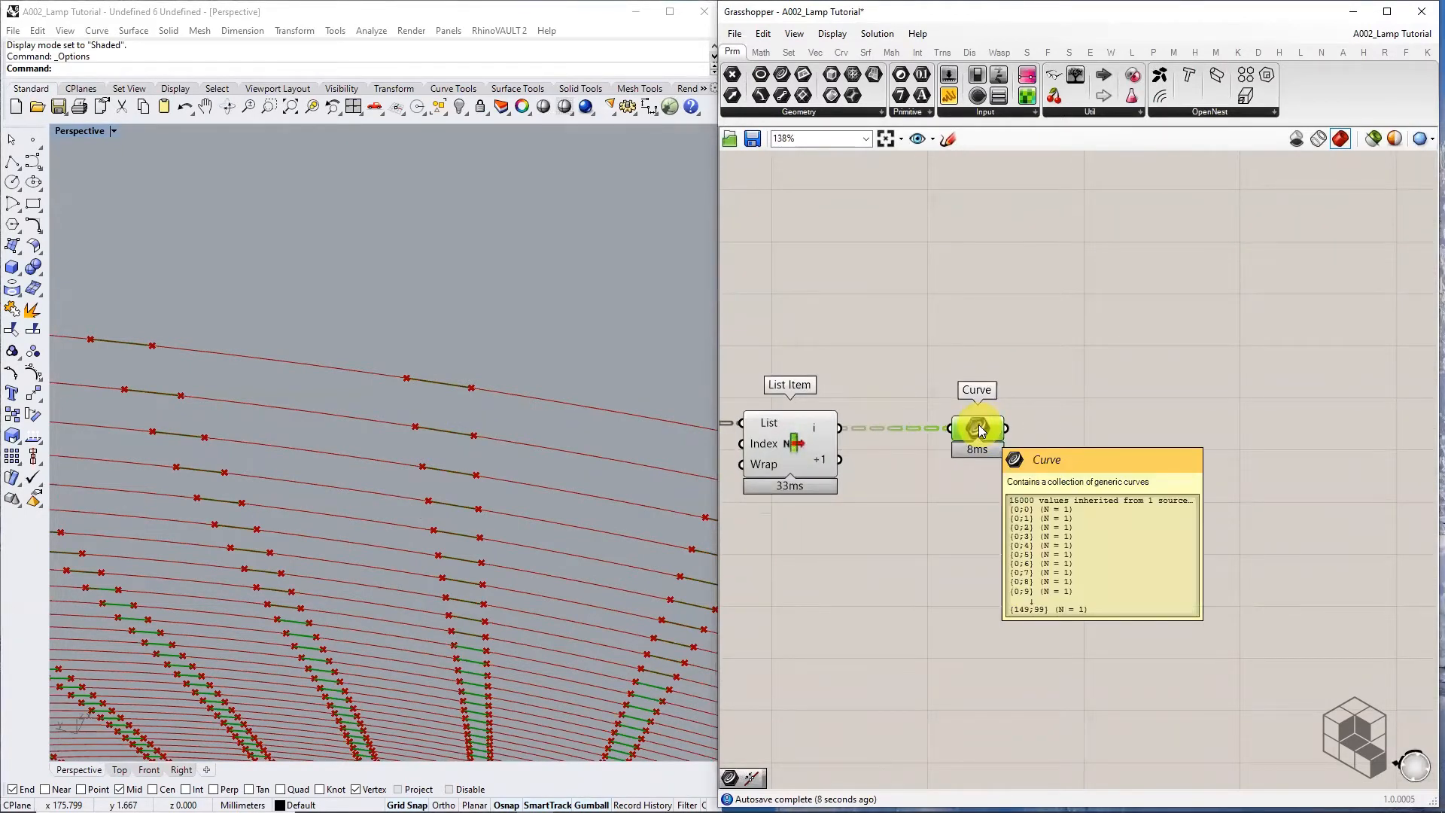
scroll(535, 403, down, 5)
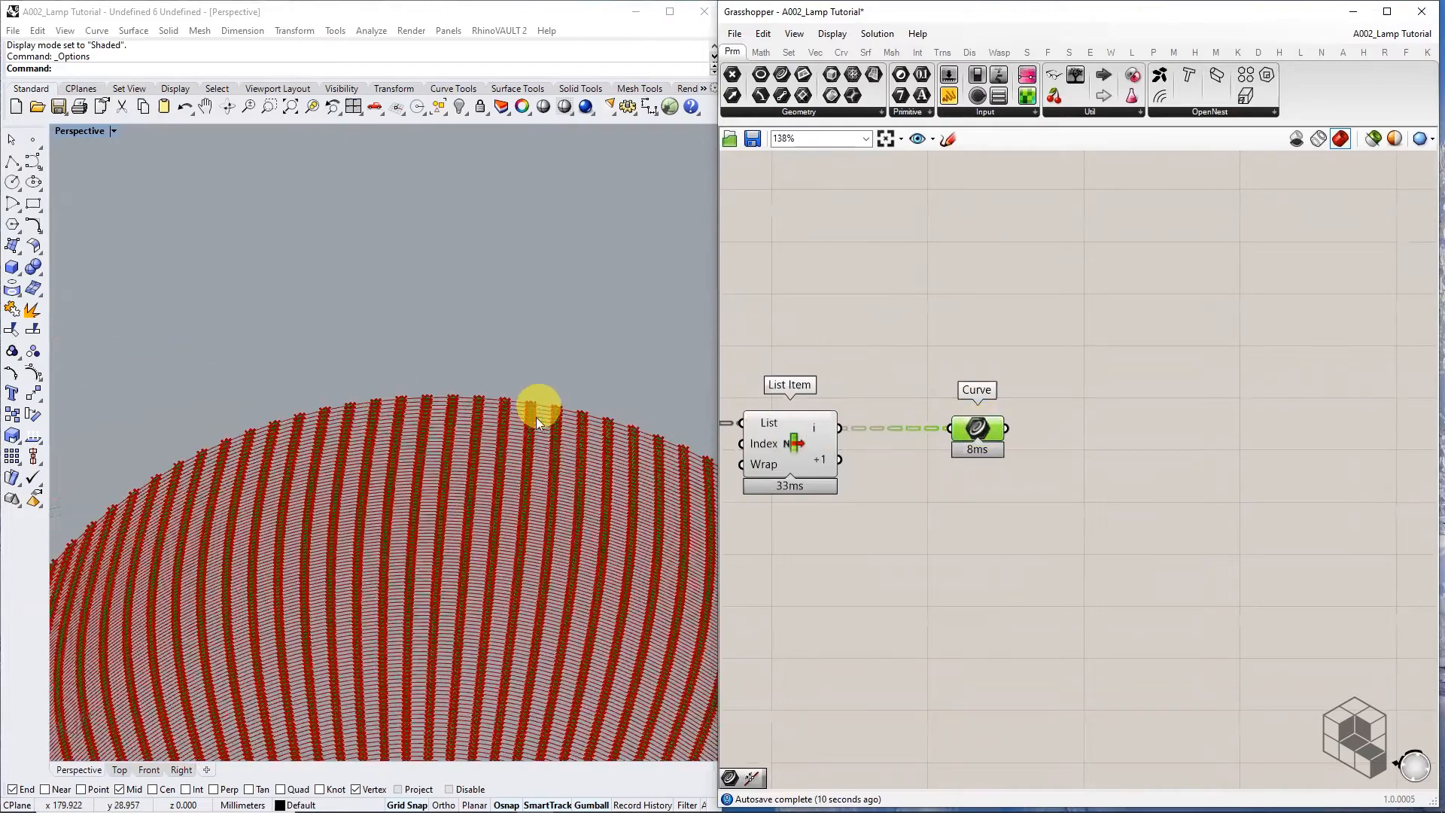
scroll(520, 429, up, 2)
scroll(215, 396, up, 5)
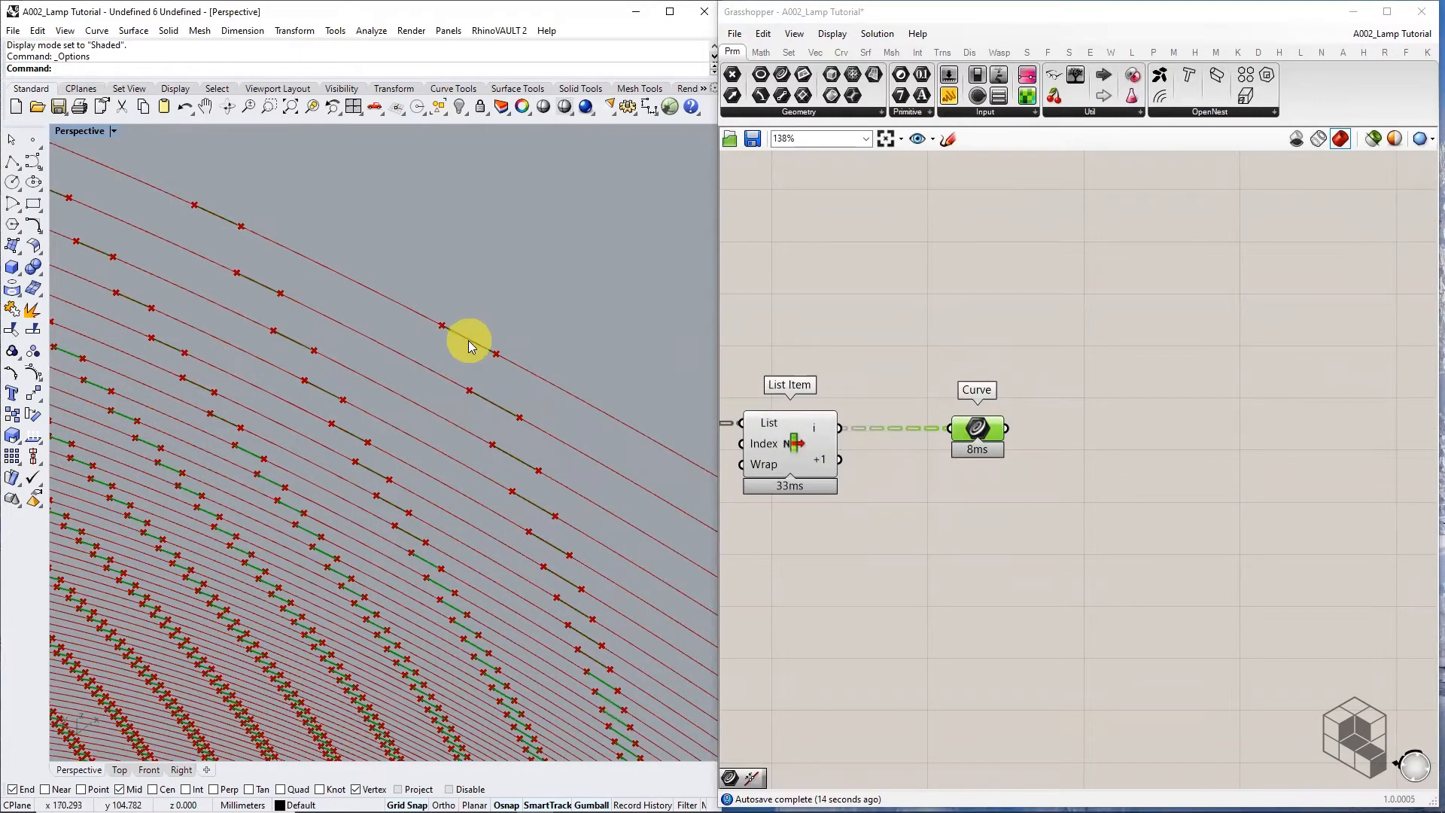
scroll(470, 341, down, 2)
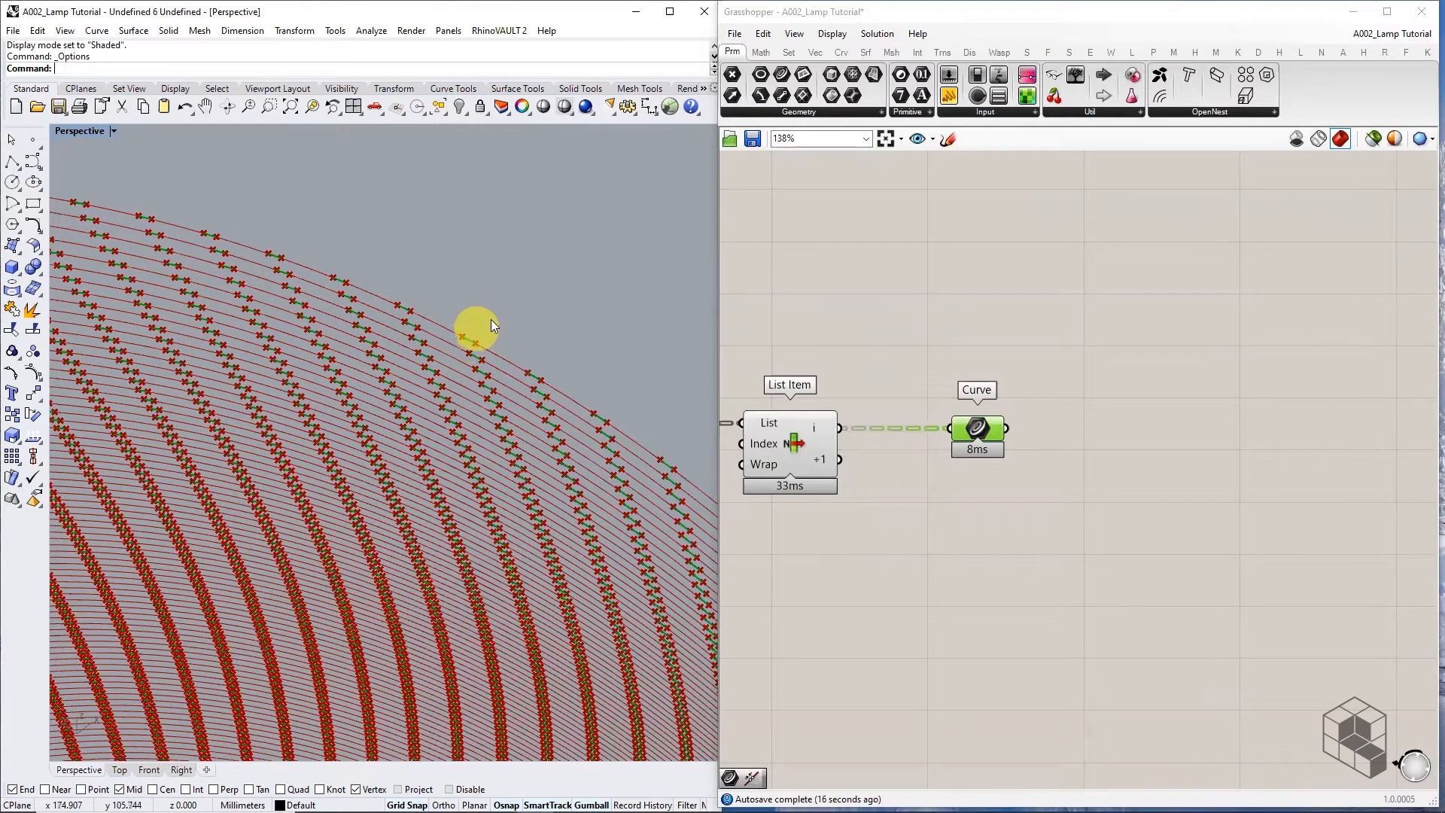
scroll(469, 340, up, 3)
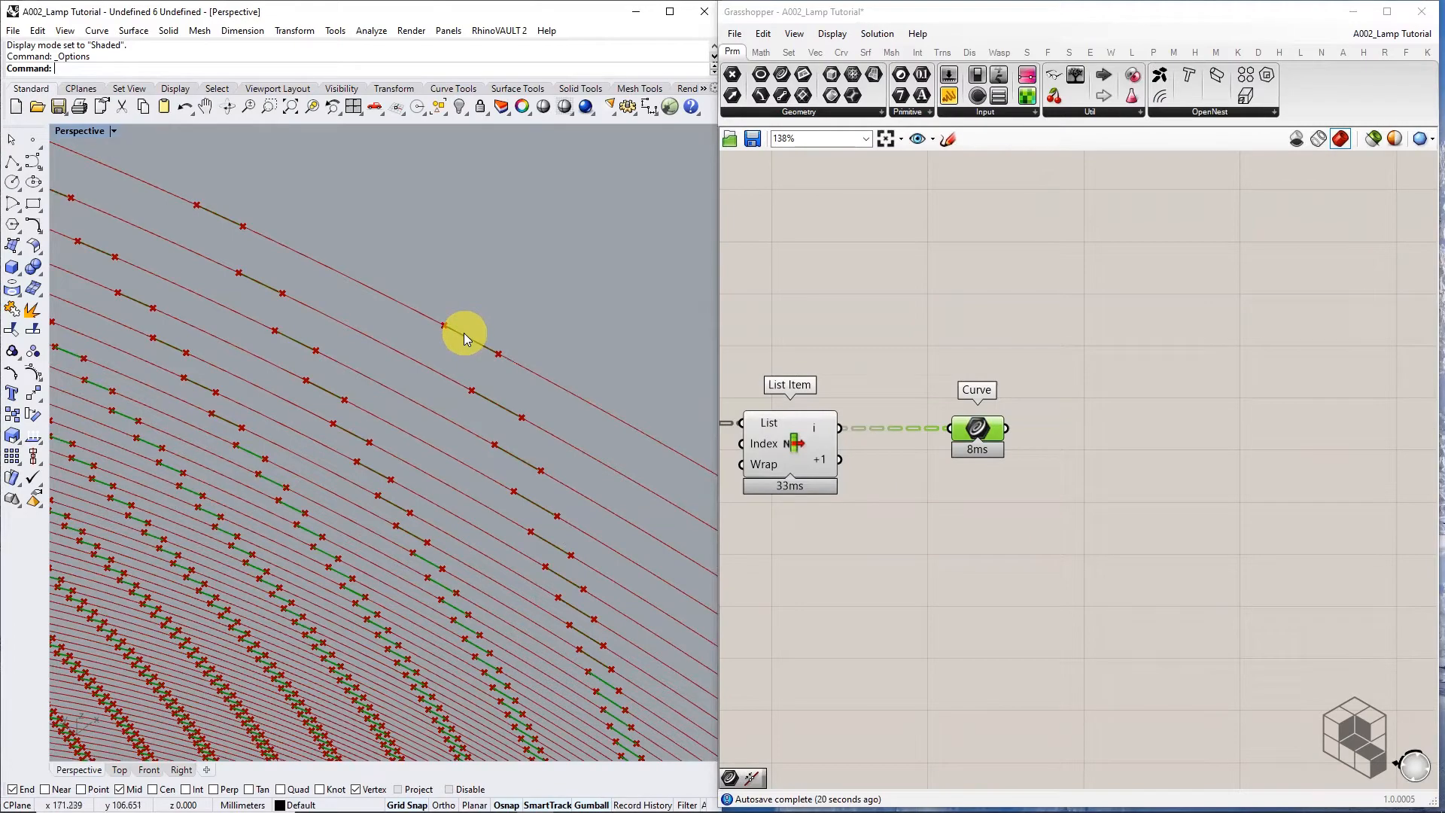
scroll(465, 292, down, 3)
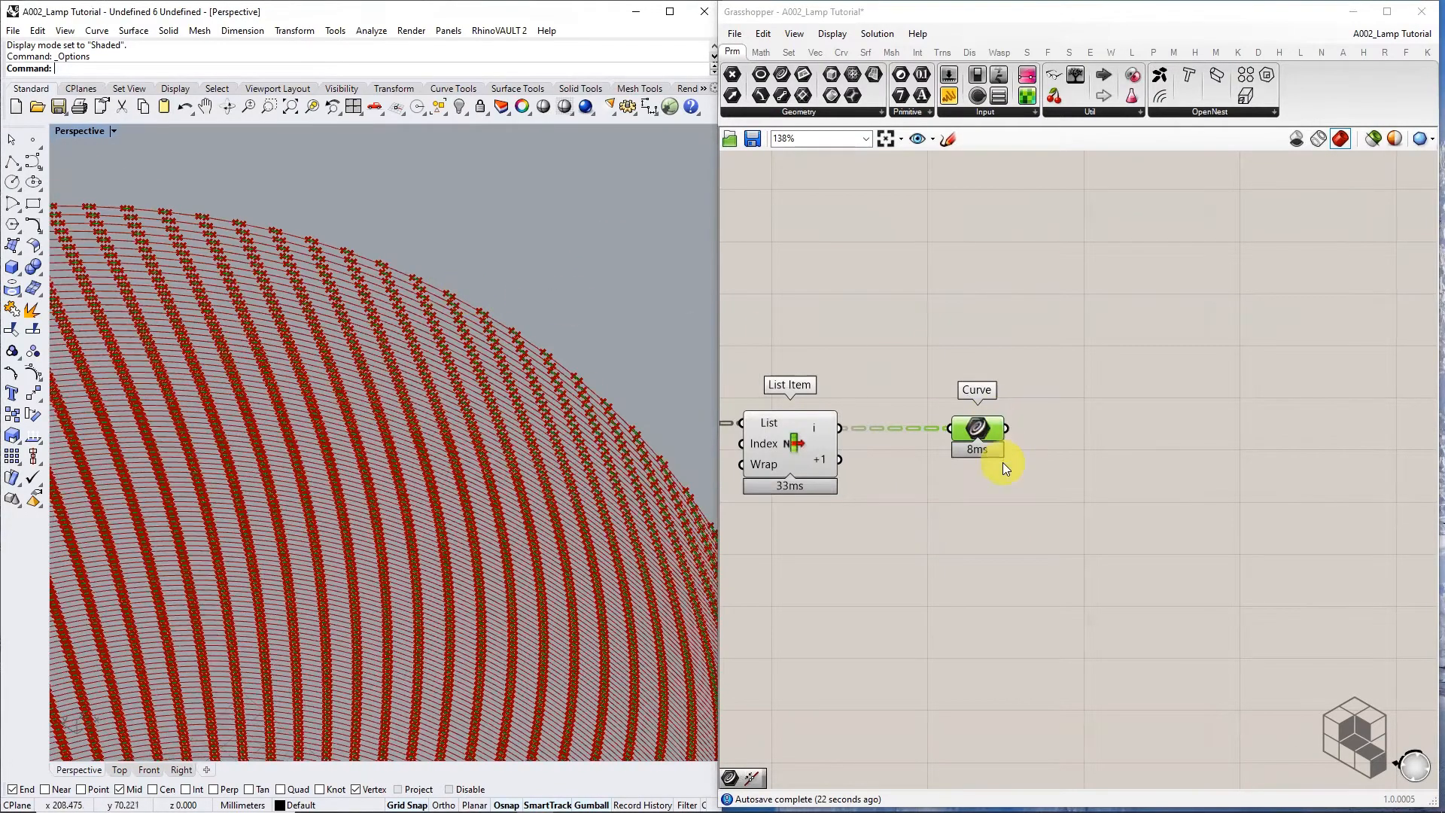
scroll(1151, 433, down, 5)
right_drag(732, 536, 1167, 518)
right_drag(869, 517, 1307, 490)
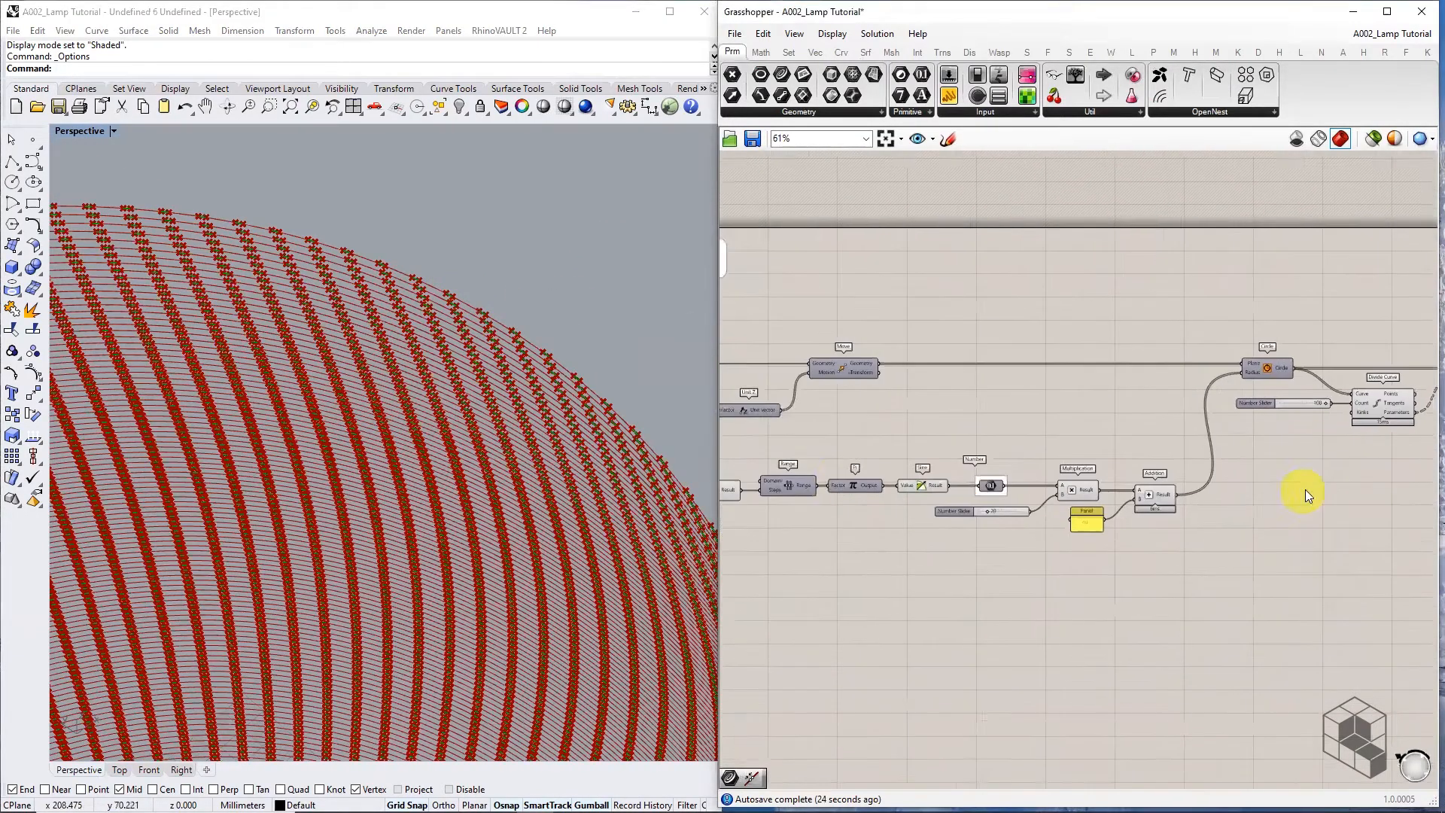
scroll(1236, 470, up, 2)
scroll(1049, 474, up, 2)
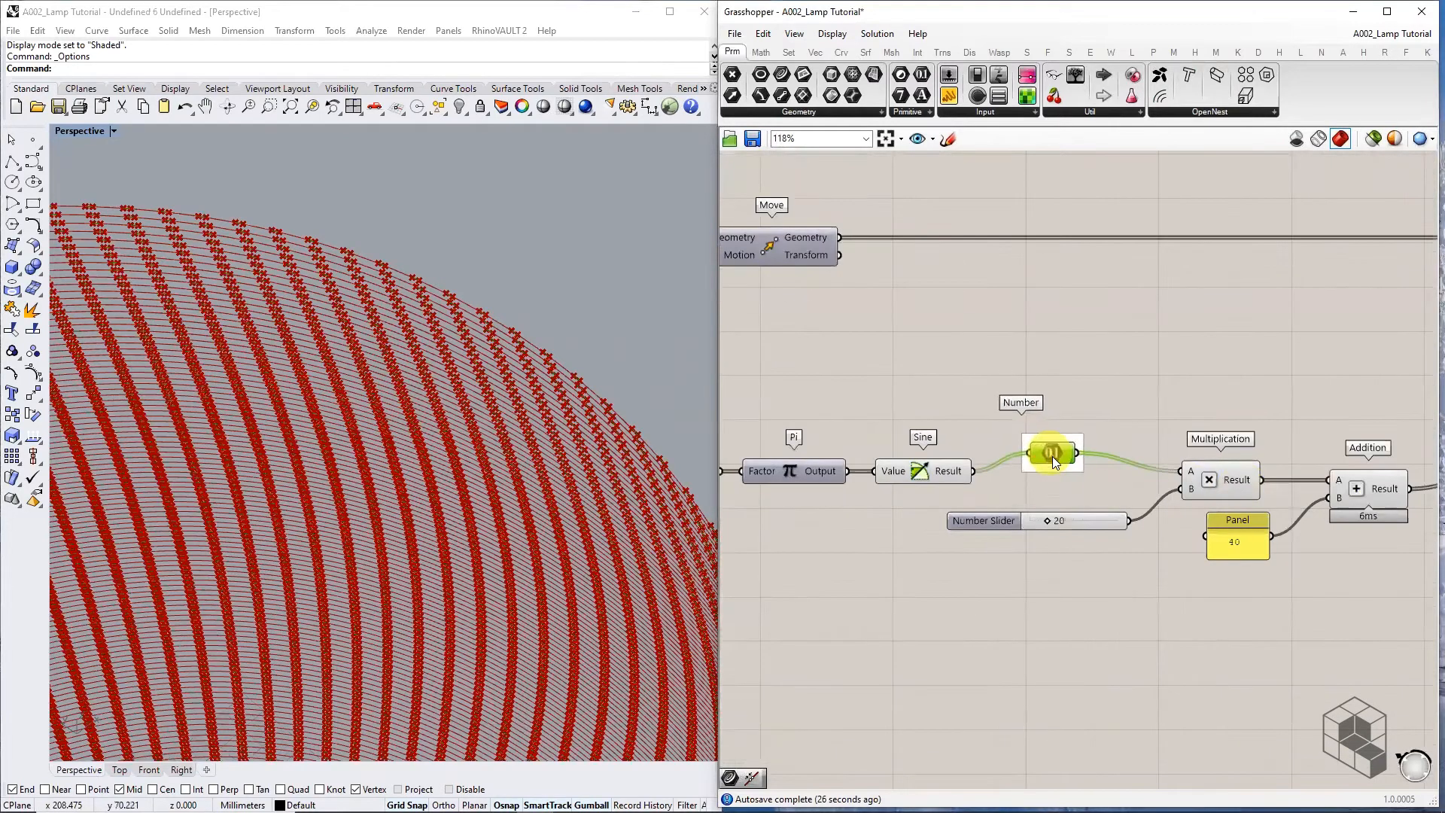
right_drag(1050, 474, 899, 453)
mouse_move(898, 453)
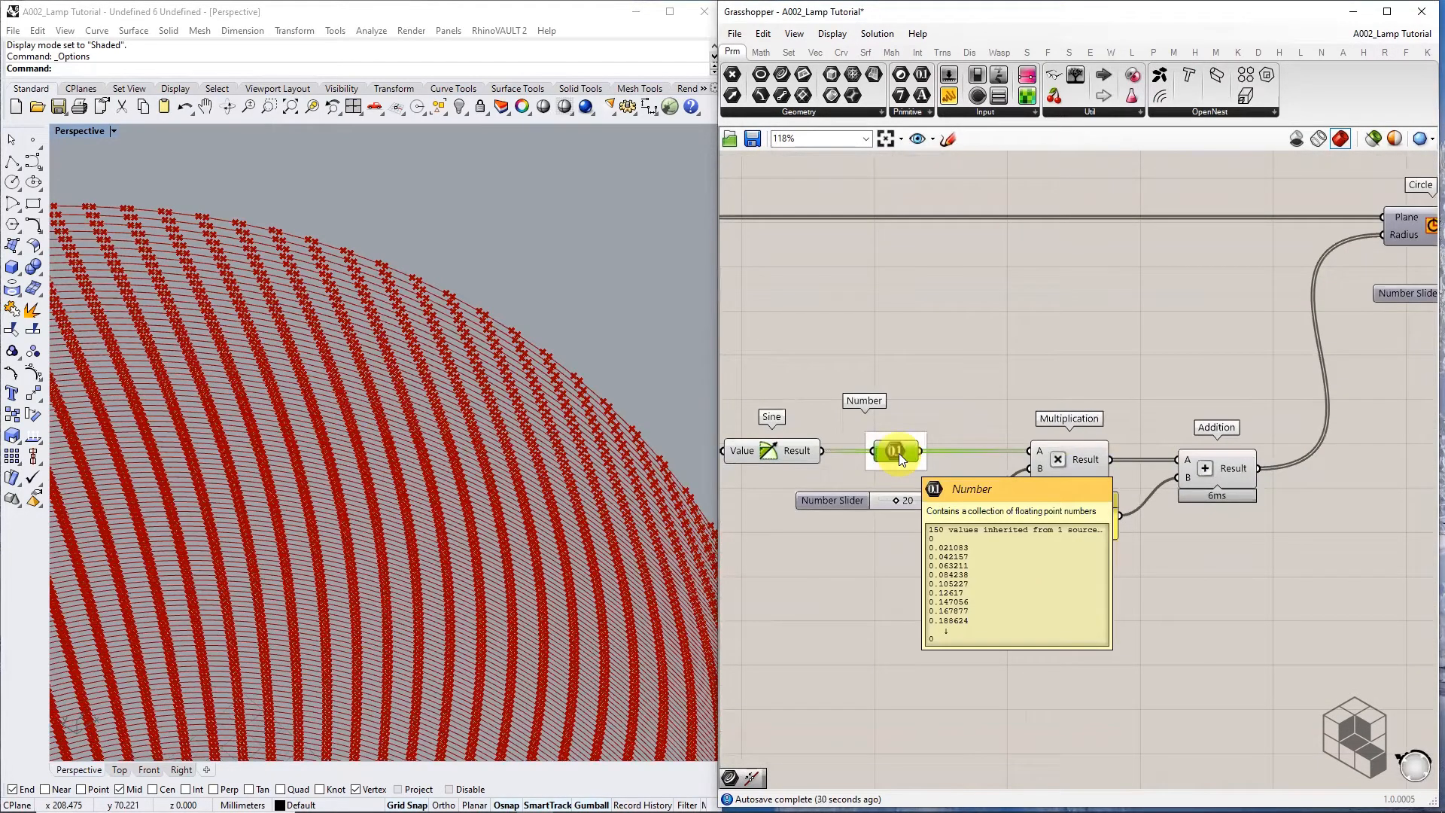
scroll(899, 453, down, 4)
scroll(1197, 394, up, 4)
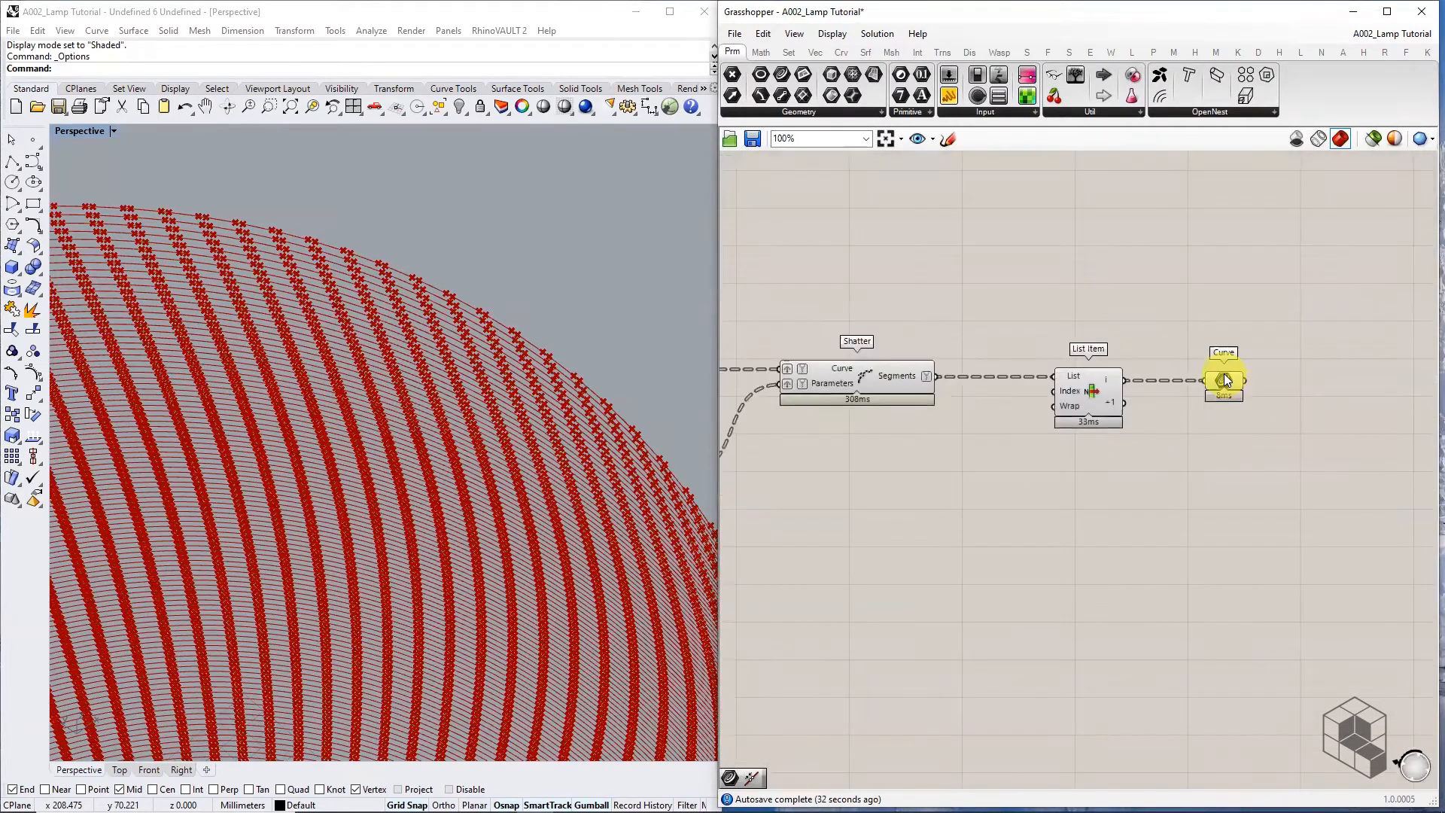
mouse_move(1226, 380)
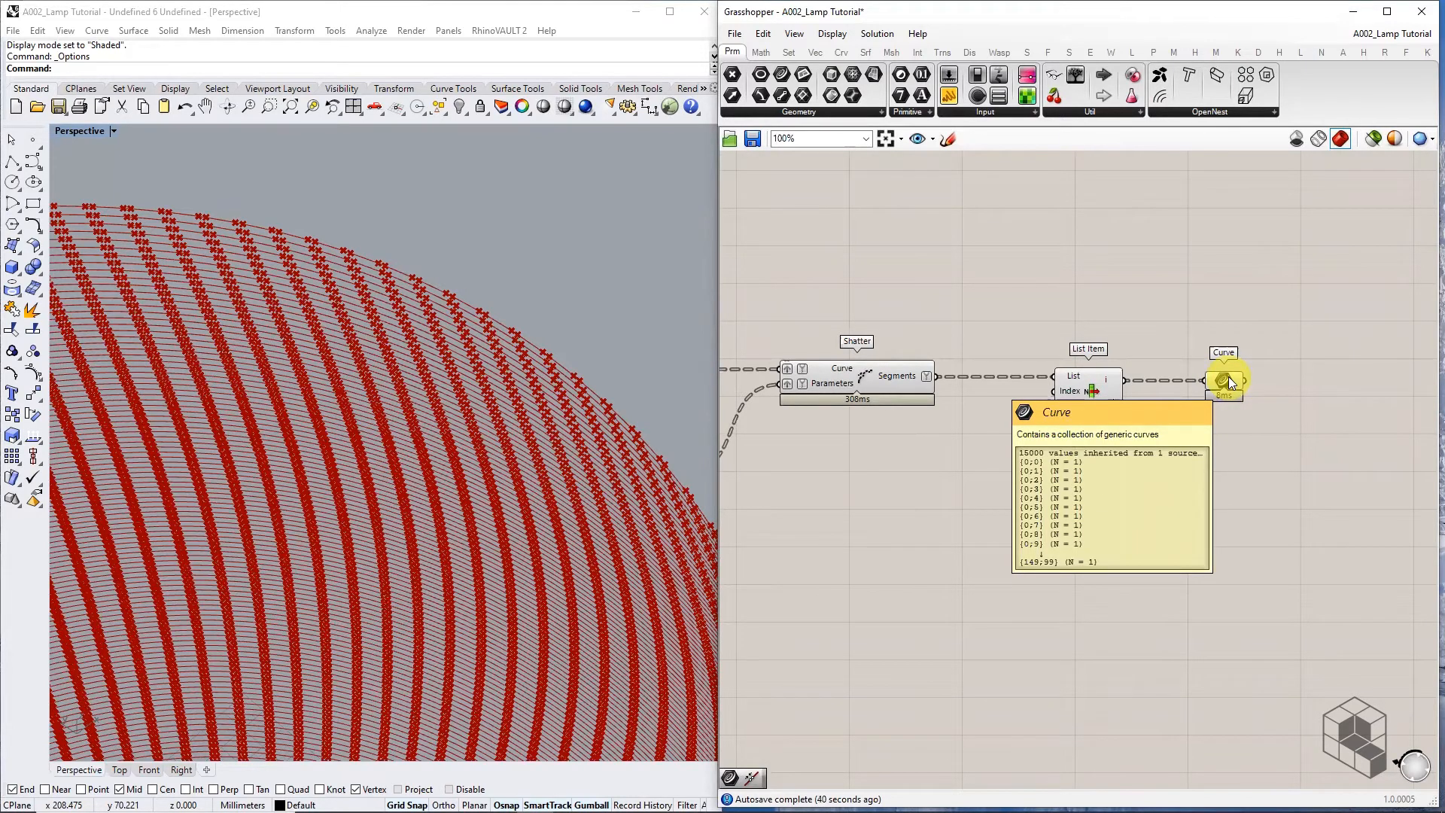
Place a Trim Tree right of the Curve parameter and feed the 15000 curves into its Tree input
right_drag(1308, 386, 1177, 391)
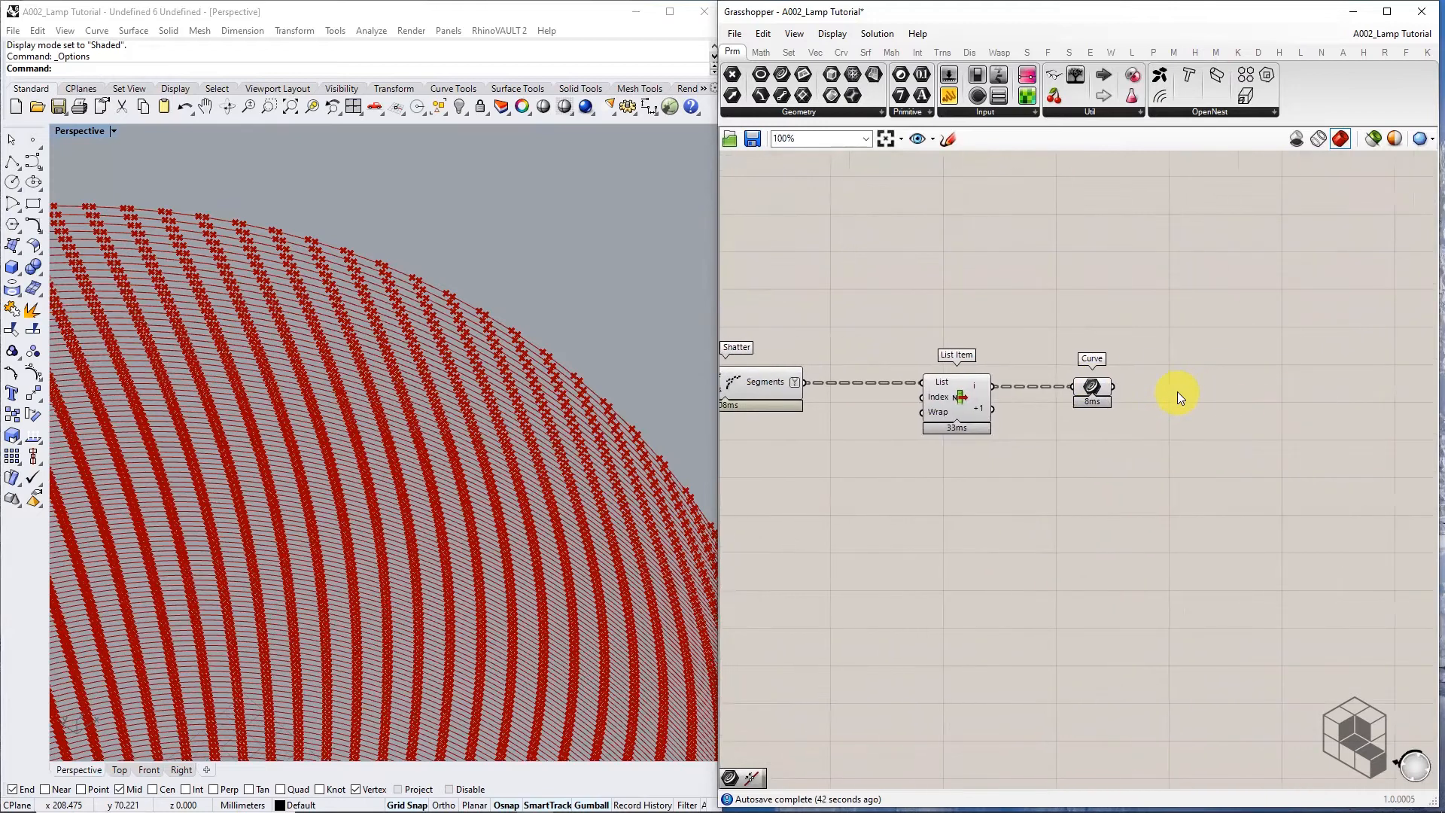
double_click(1178, 392)
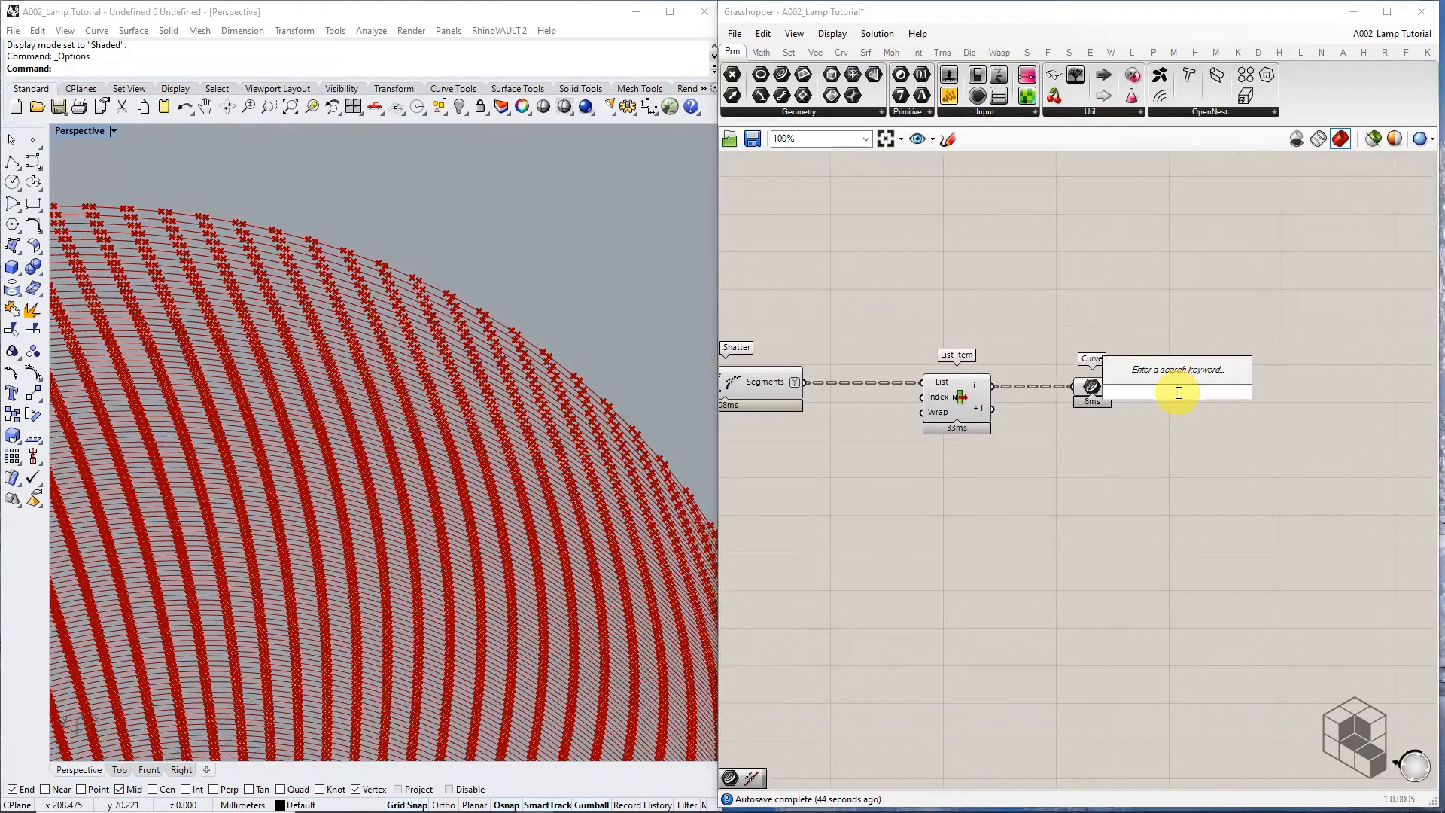
text(TRIM TREE)
key(Return)
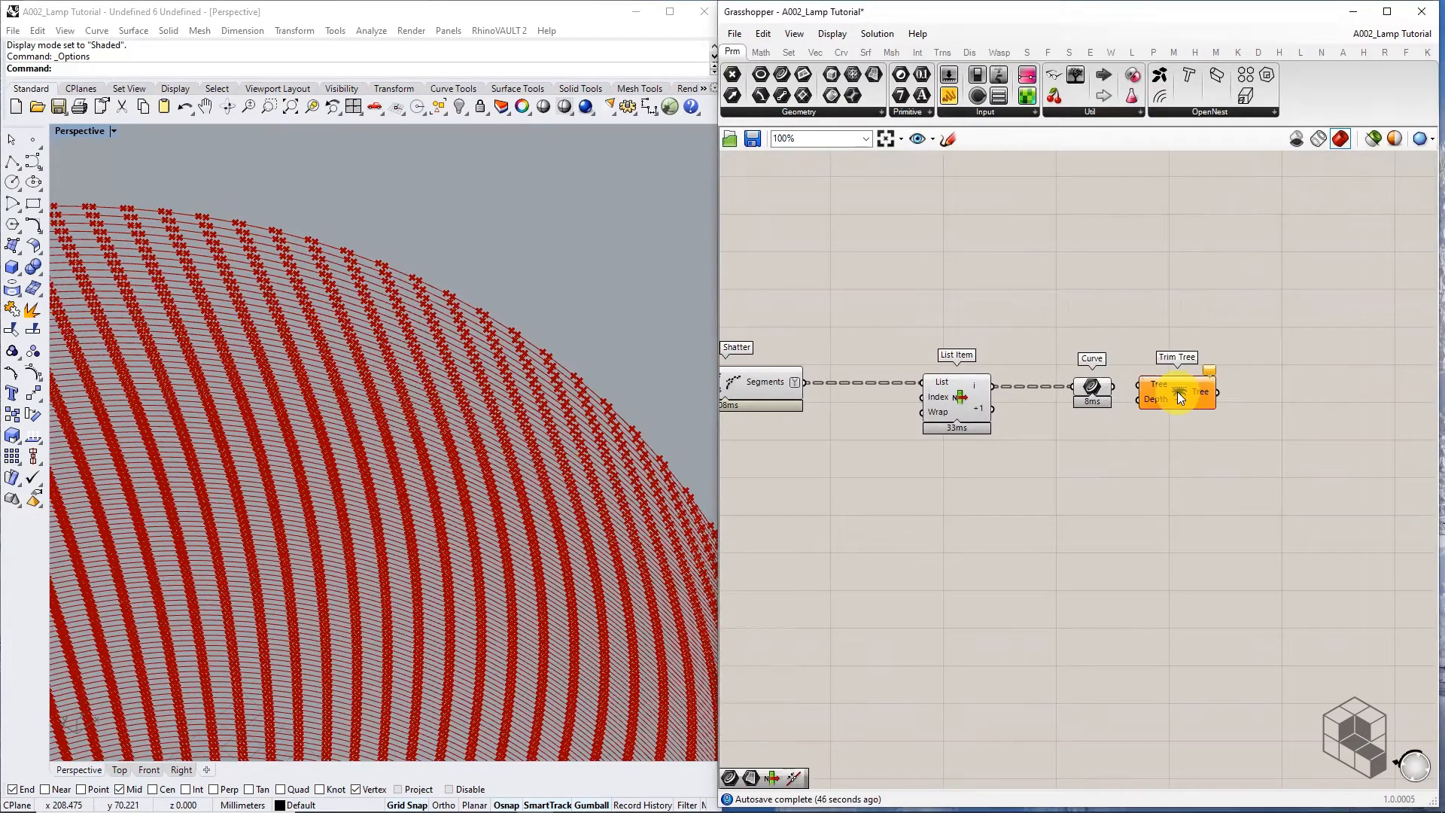
scroll(1177, 392, up, 1)
drag(1099, 387, 1133, 384)
drag(1161, 392, 1177, 394)
mouse_move(1230, 389)
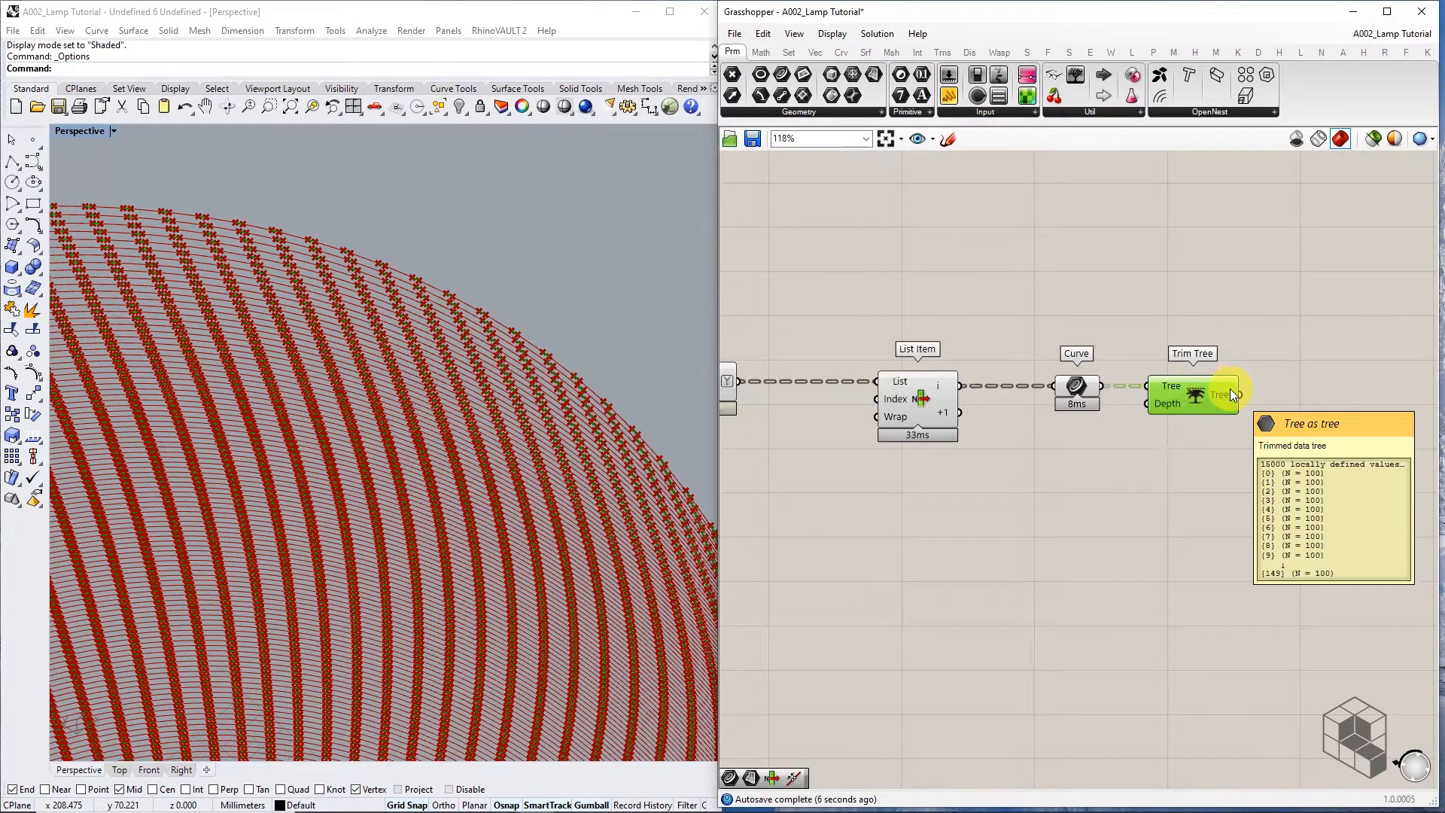
right_drag(1241, 448, 1131, 370)
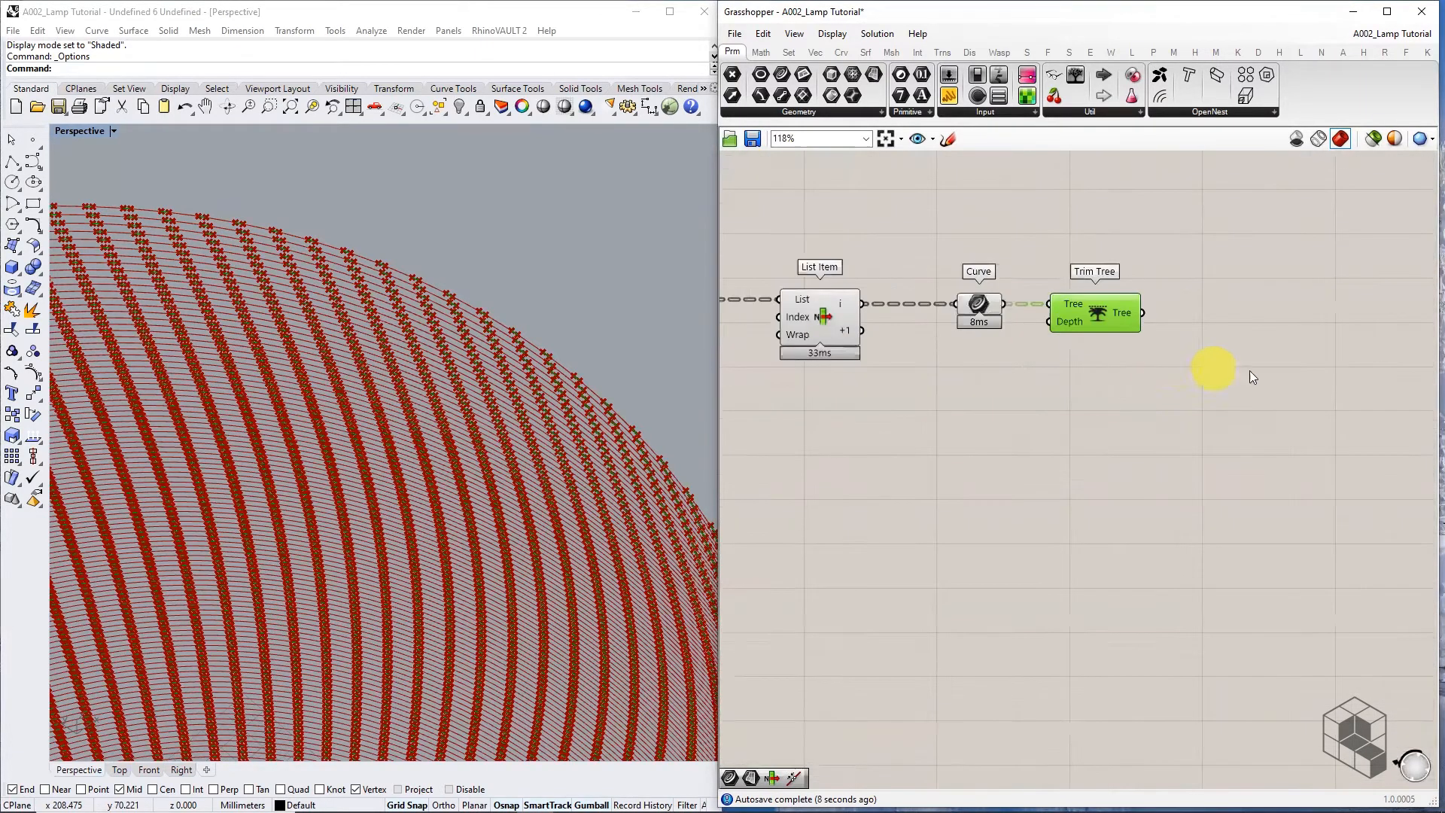
double_click(1227, 353)
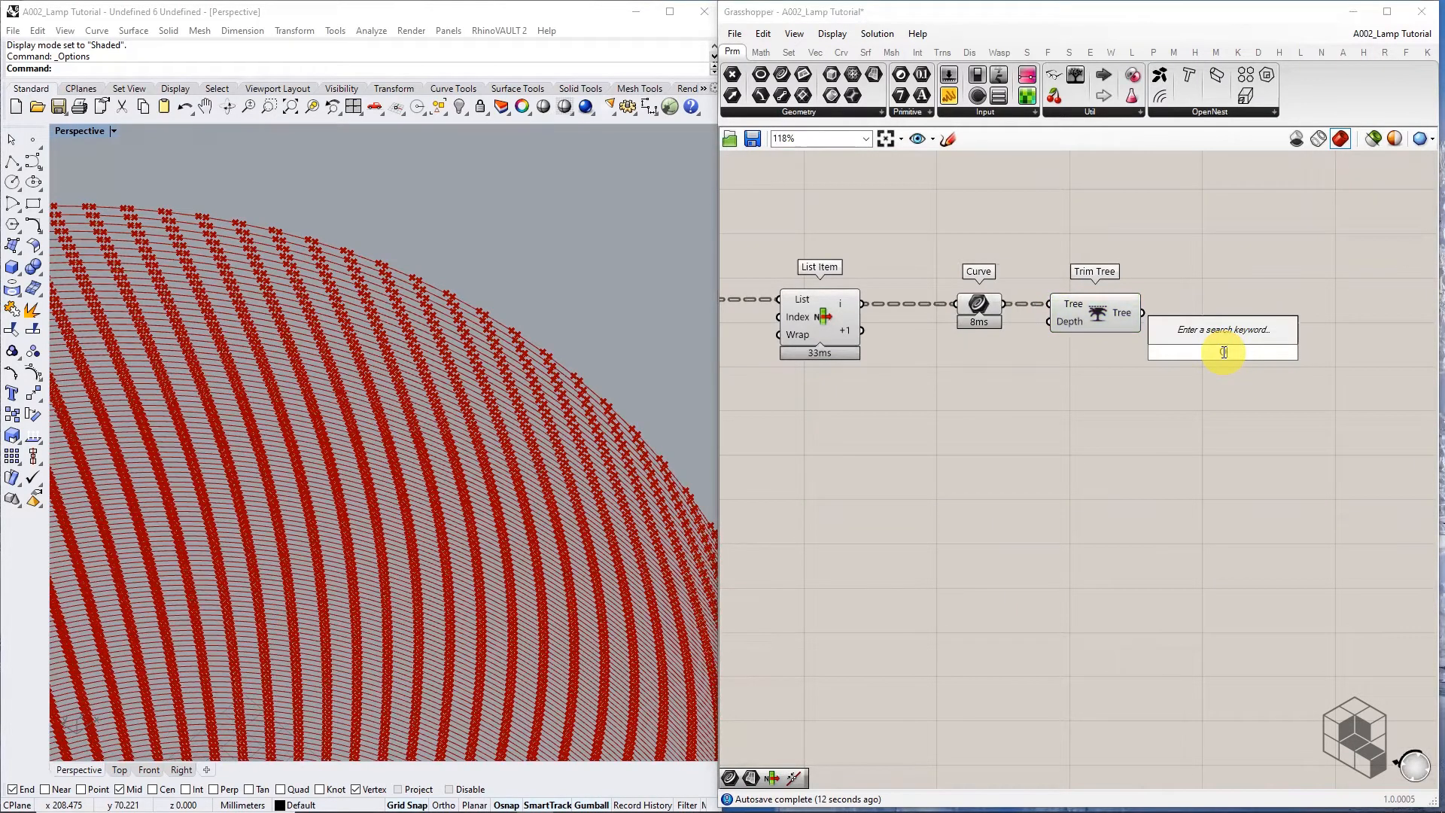
Place Offset Curve, feed Trim Tree's output into its Curve input, and preview the offsets
text(OFFSET)
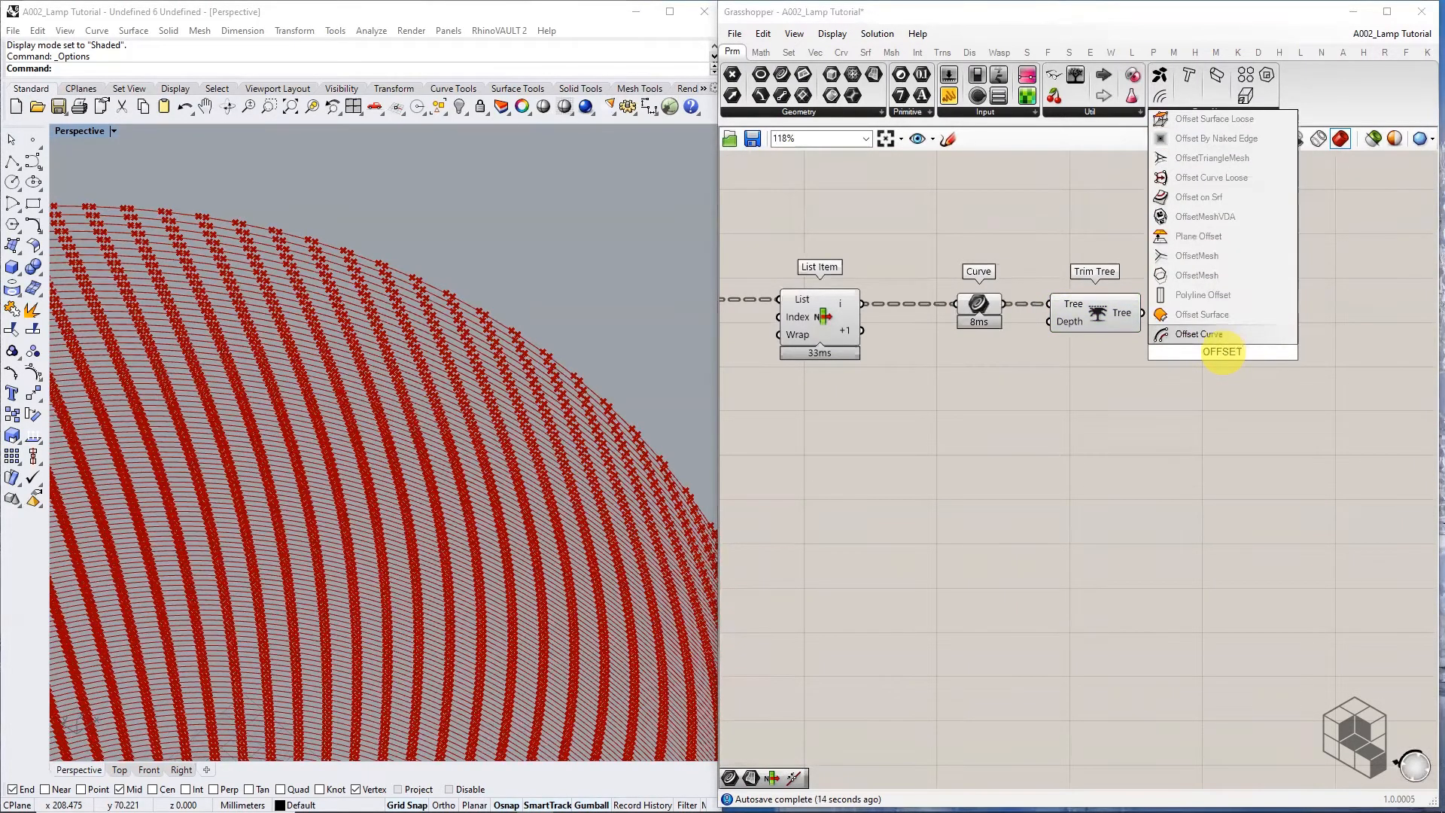
key(Return)
click(1250, 384)
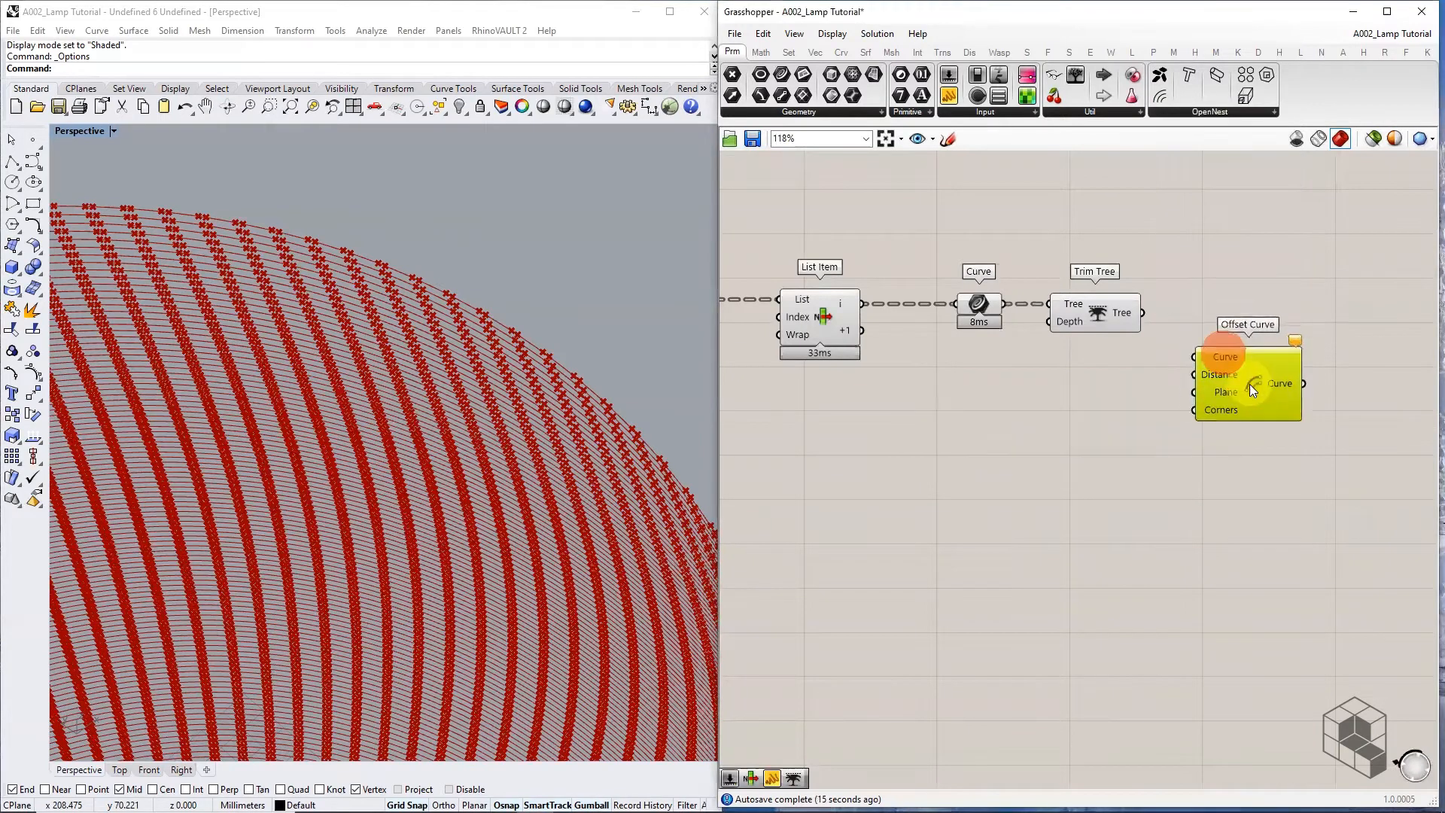
click(1117, 322)
drag(1144, 311, 1200, 358)
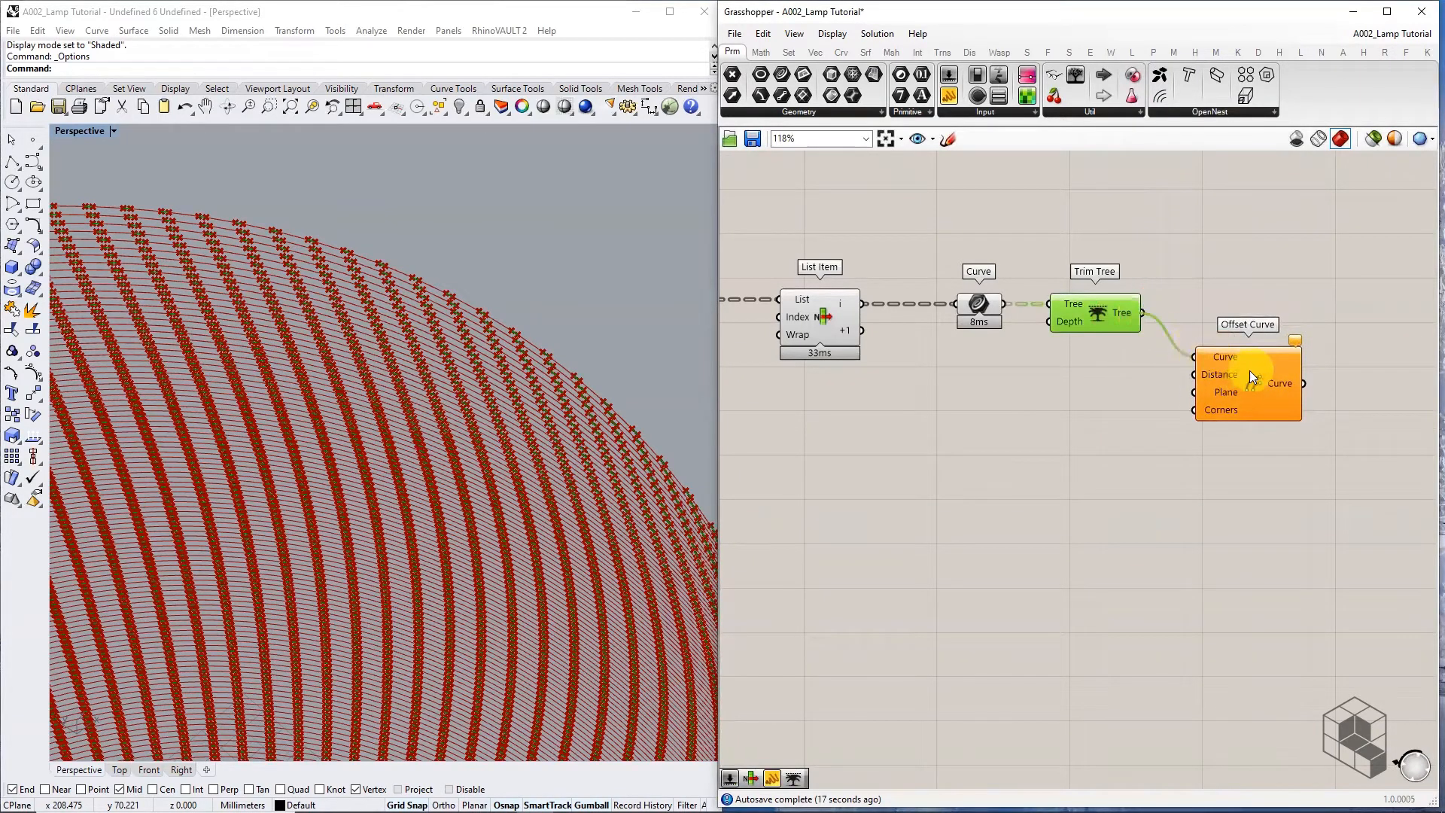
scroll(1250, 370, down, 1)
click(1253, 420)
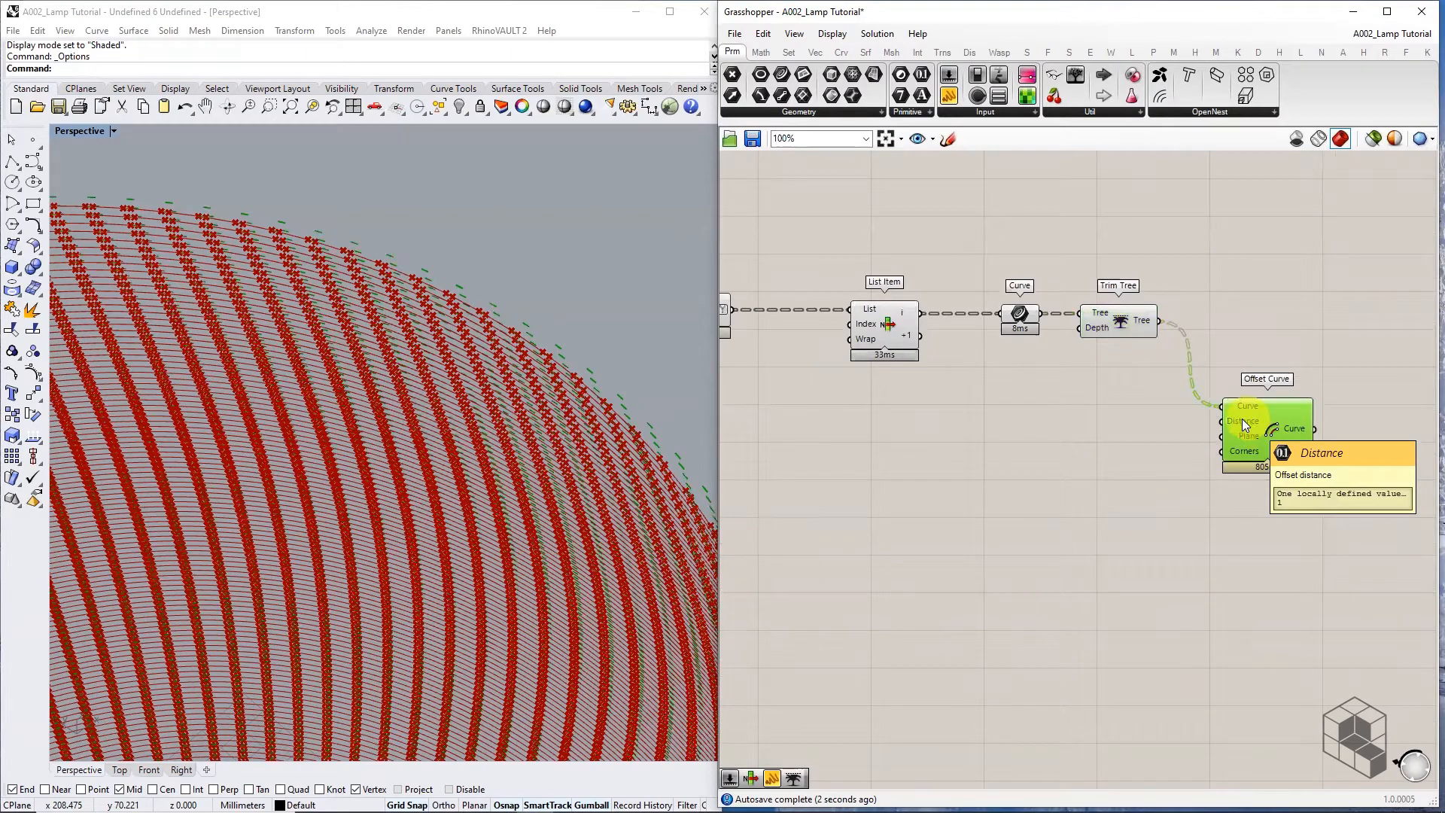
right_drag(1078, 468, 1248, 456)
scroll(979, 466, down, 6)
right_drag(913, 513, 1415, 493)
scroll(1020, 453, up, 6)
Add a new Number parameter from Params > Primitive and feed the 150 sine values into it
right_drag(1136, 419, 971, 439)
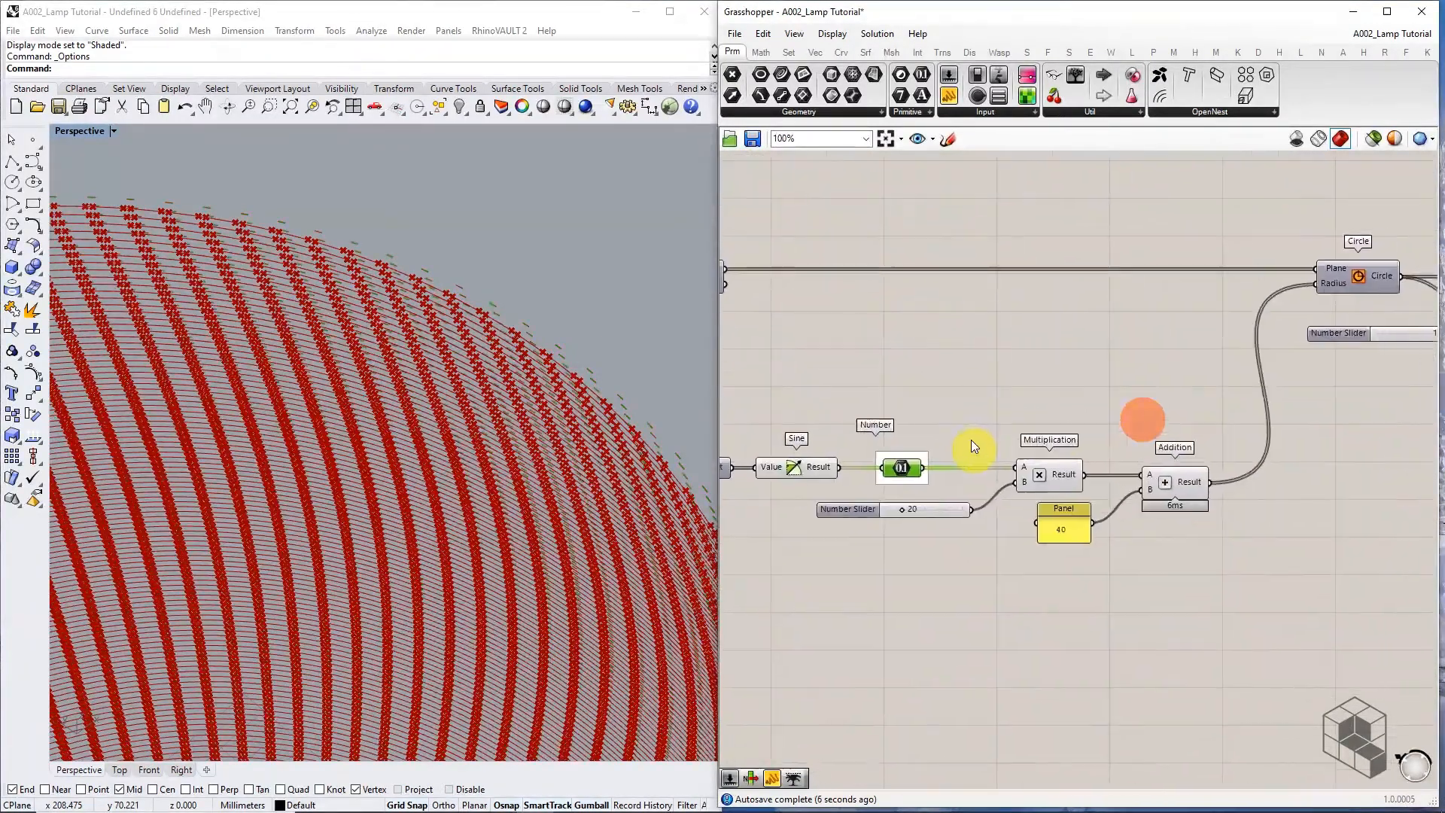
scroll(977, 419, up, 2)
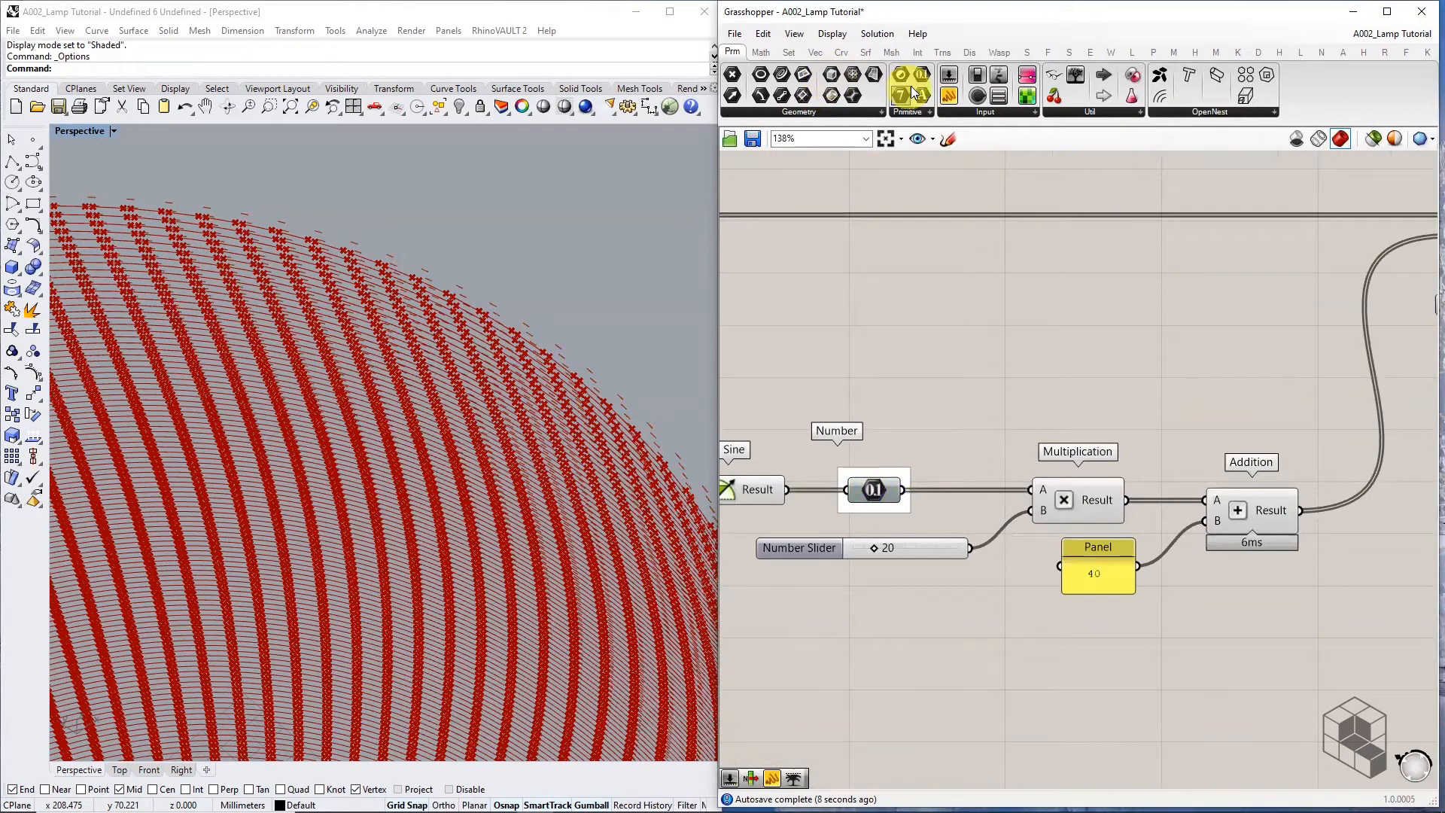
drag(918, 120, 1029, 383)
drag(903, 490, 1105, 384)
Move the new Number parameter beside Offset Curve, just below Trim Tree
right_drag(1114, 383, 752, 409)
scroll(751, 411, down, 4)
drag(751, 411, 1186, 429)
right_drag(1242, 445, 862, 418)
drag(778, 407, 1315, 403)
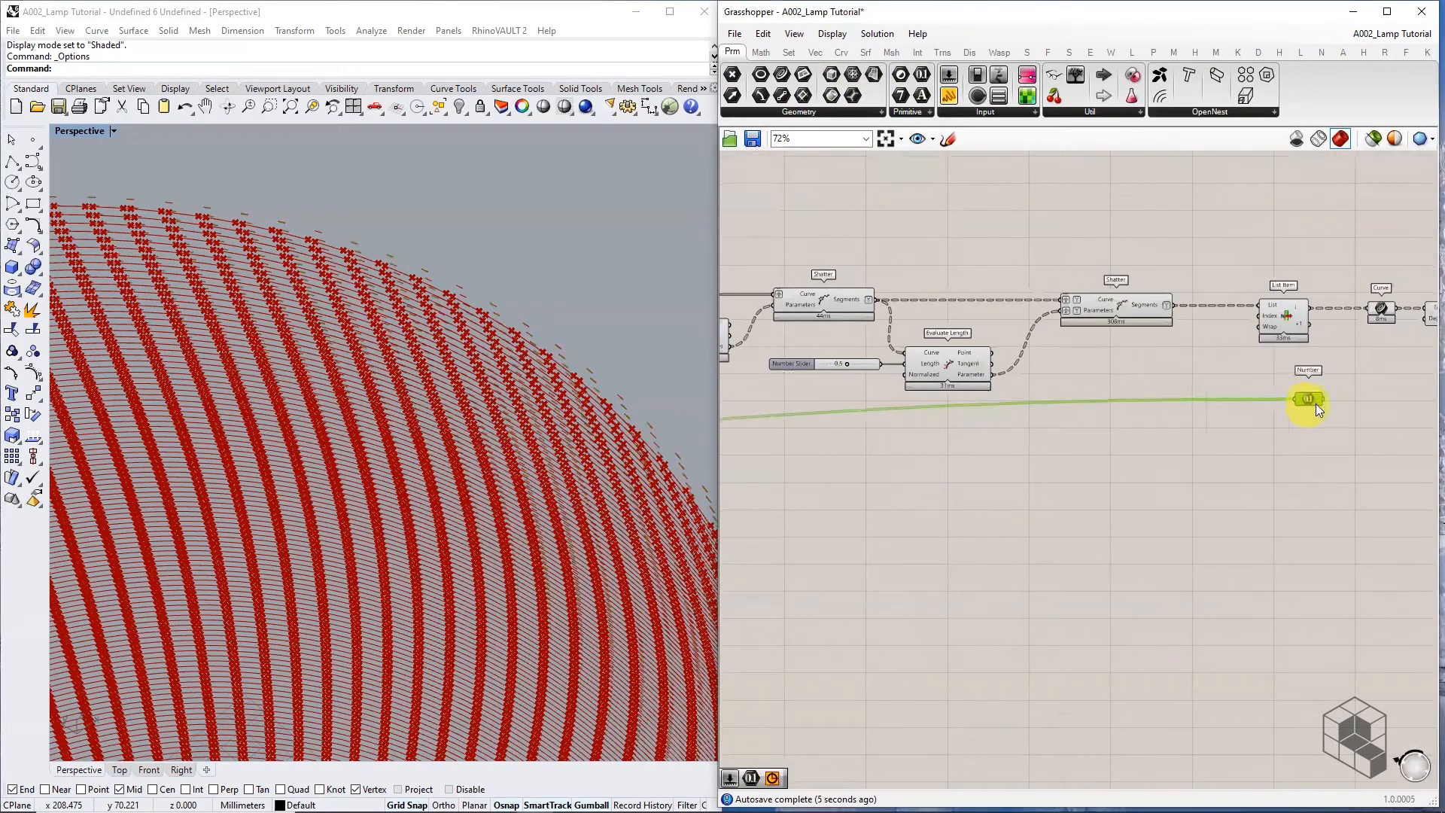
right_drag(1316, 403, 795, 468)
scroll(883, 479, up, 4)
drag(884, 478, 799, 455)
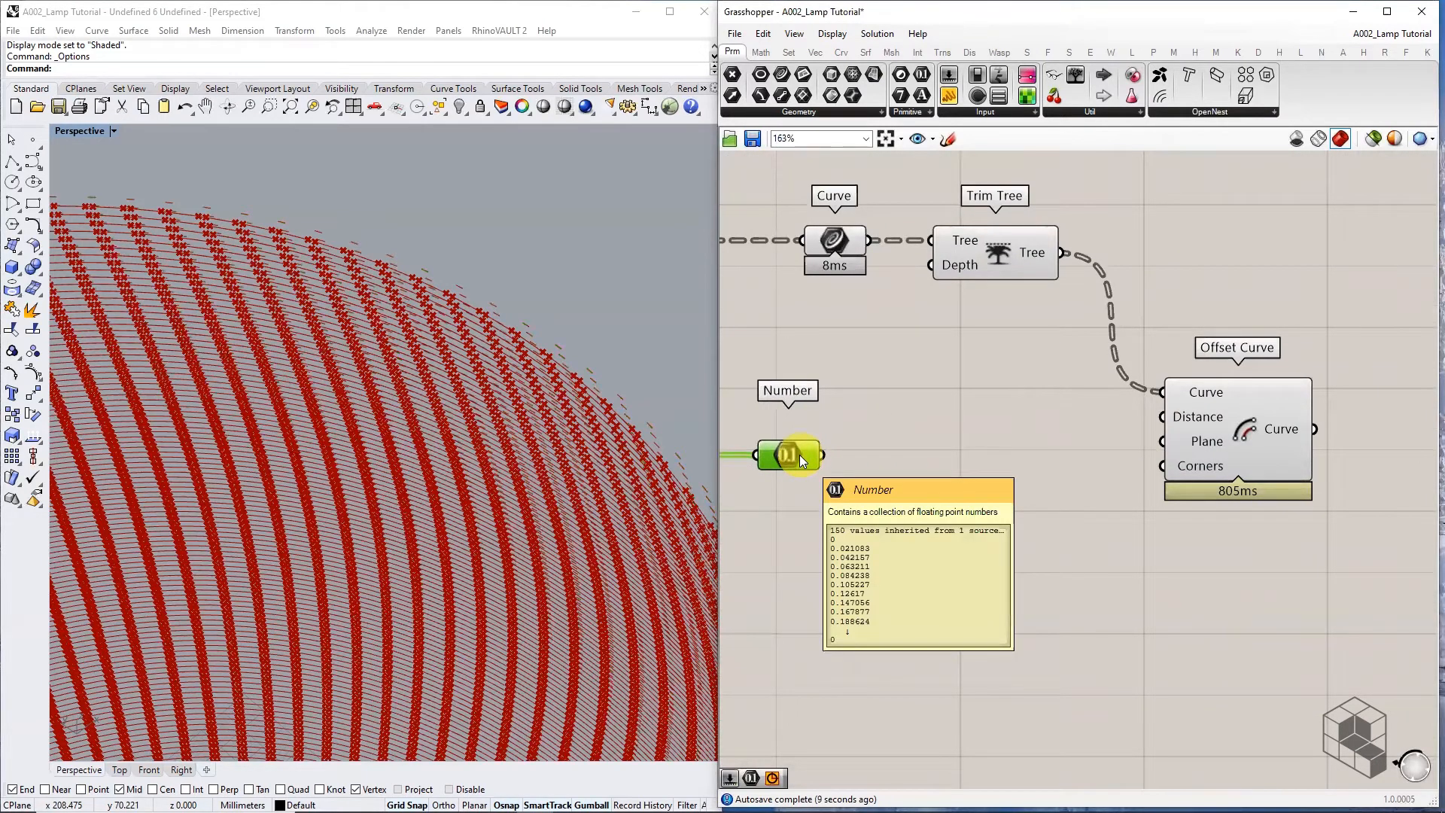
double_click(897, 471)
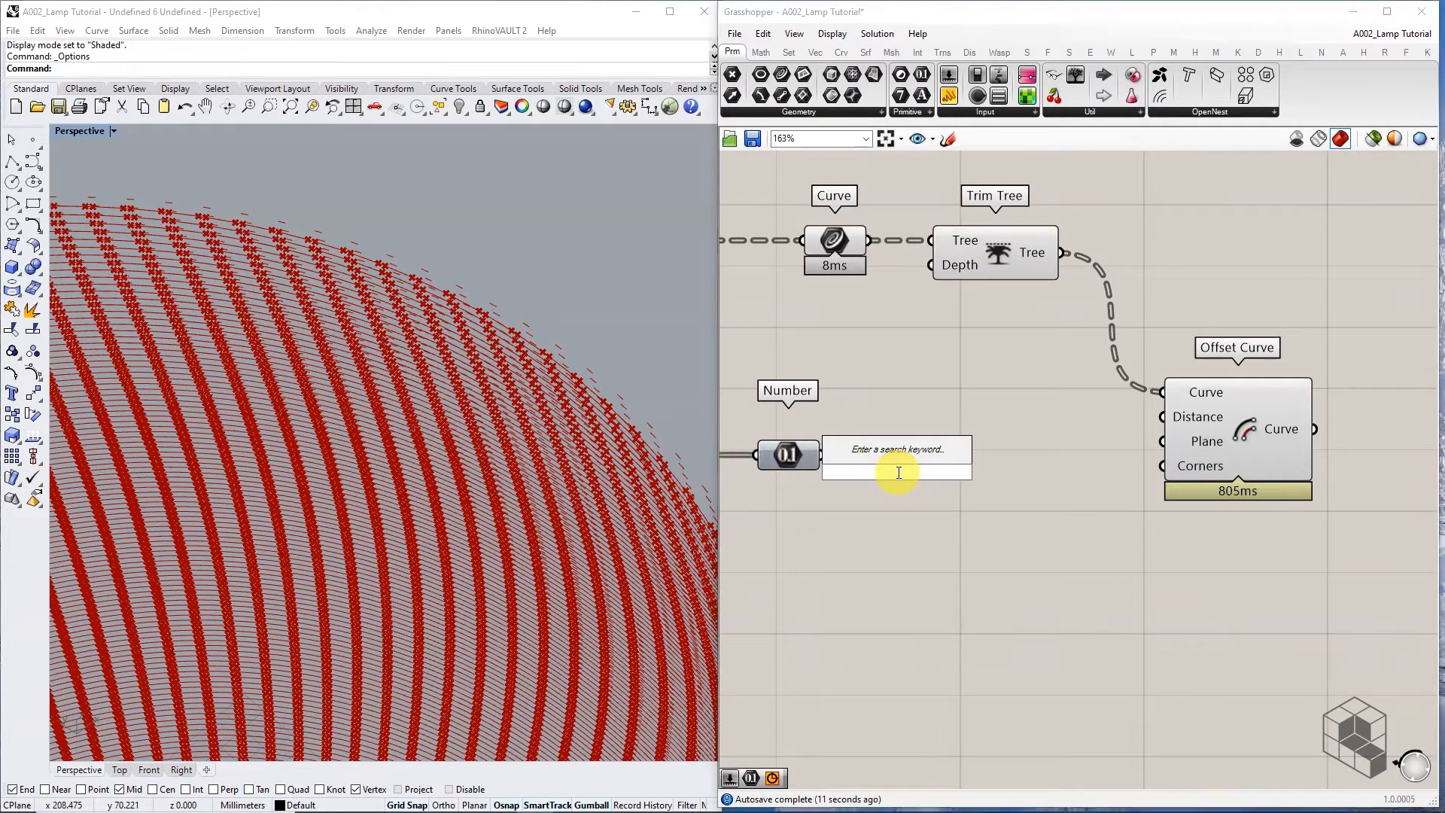
Add a Multiplication fed by the second Number's sine values, plus a Number Slider set to 5
click(761, 52)
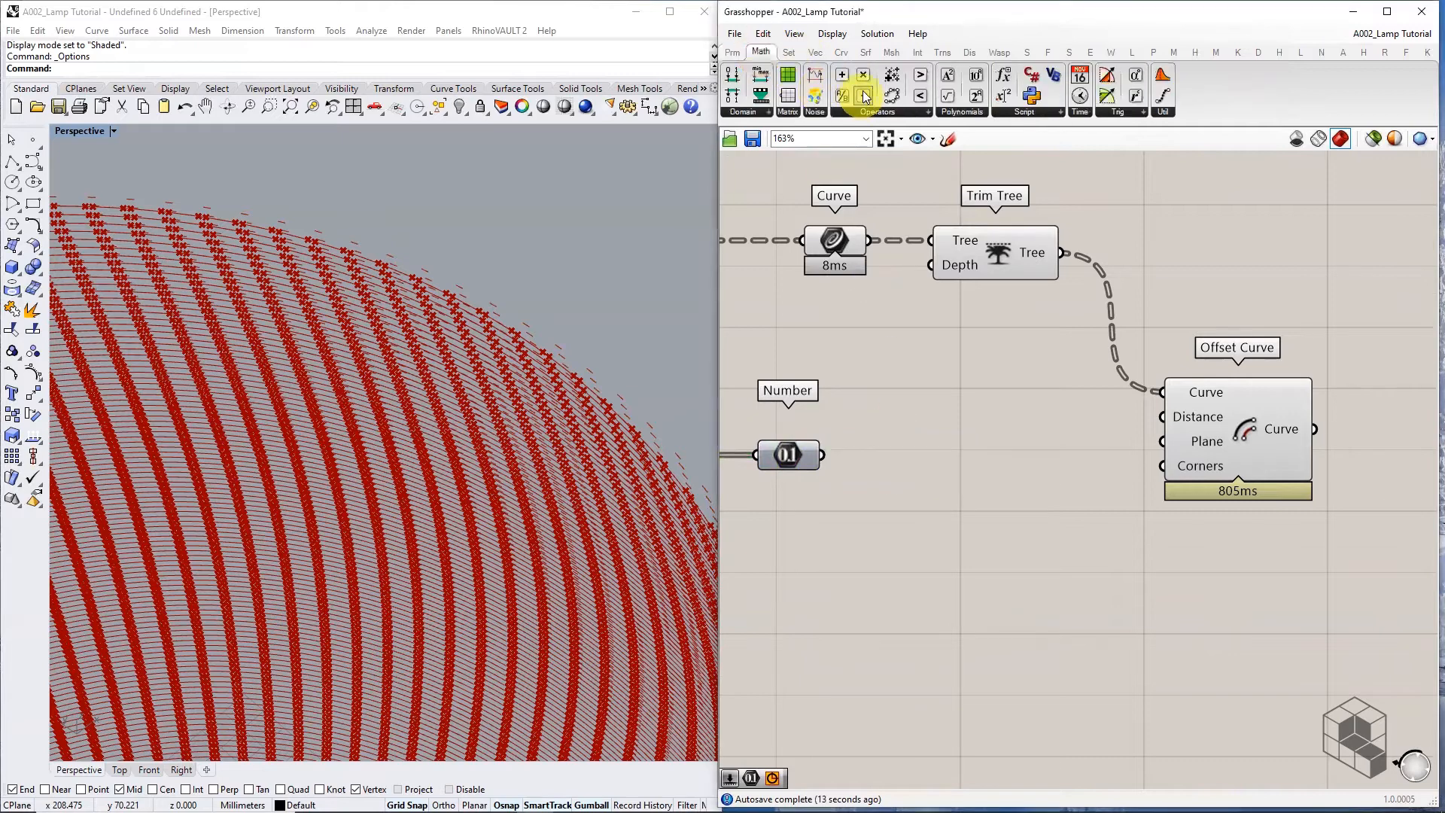
drag(842, 96, 925, 444)
drag(823, 455, 922, 475)
right_drag(743, 518, 960, 500)
double_click(960, 500)
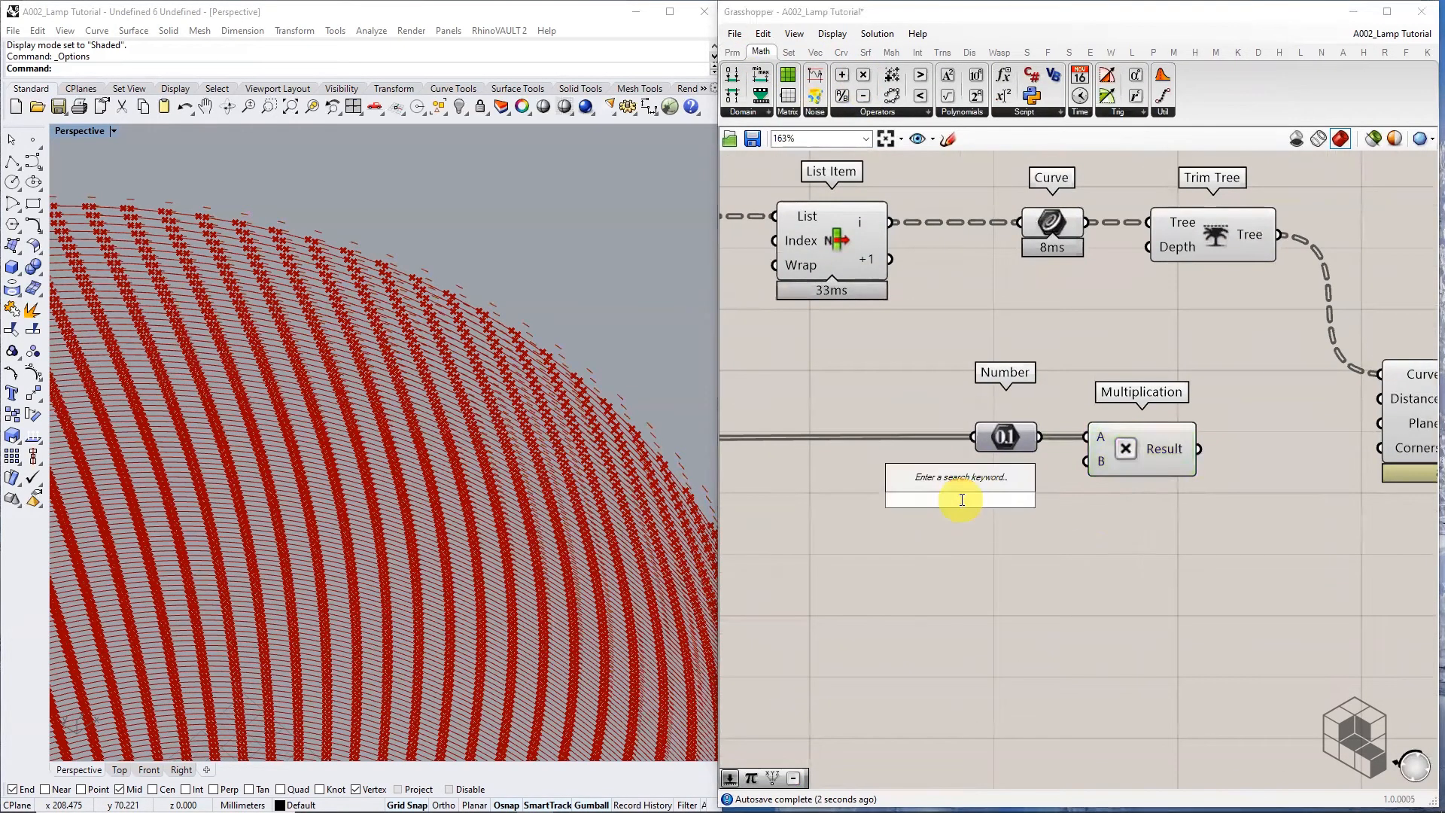
text(5)
key(Return)
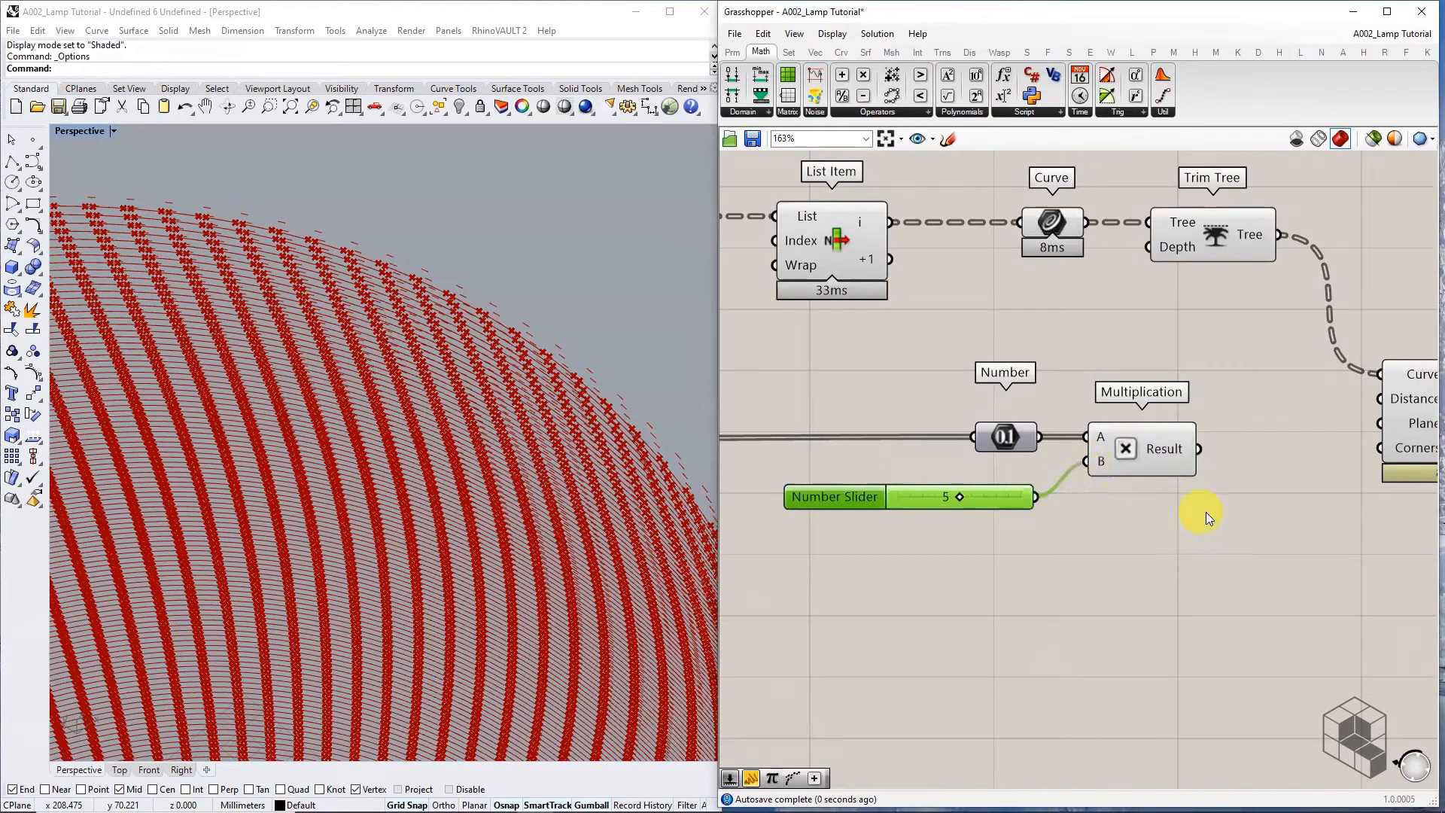
right_drag(1206, 512, 1008, 515)
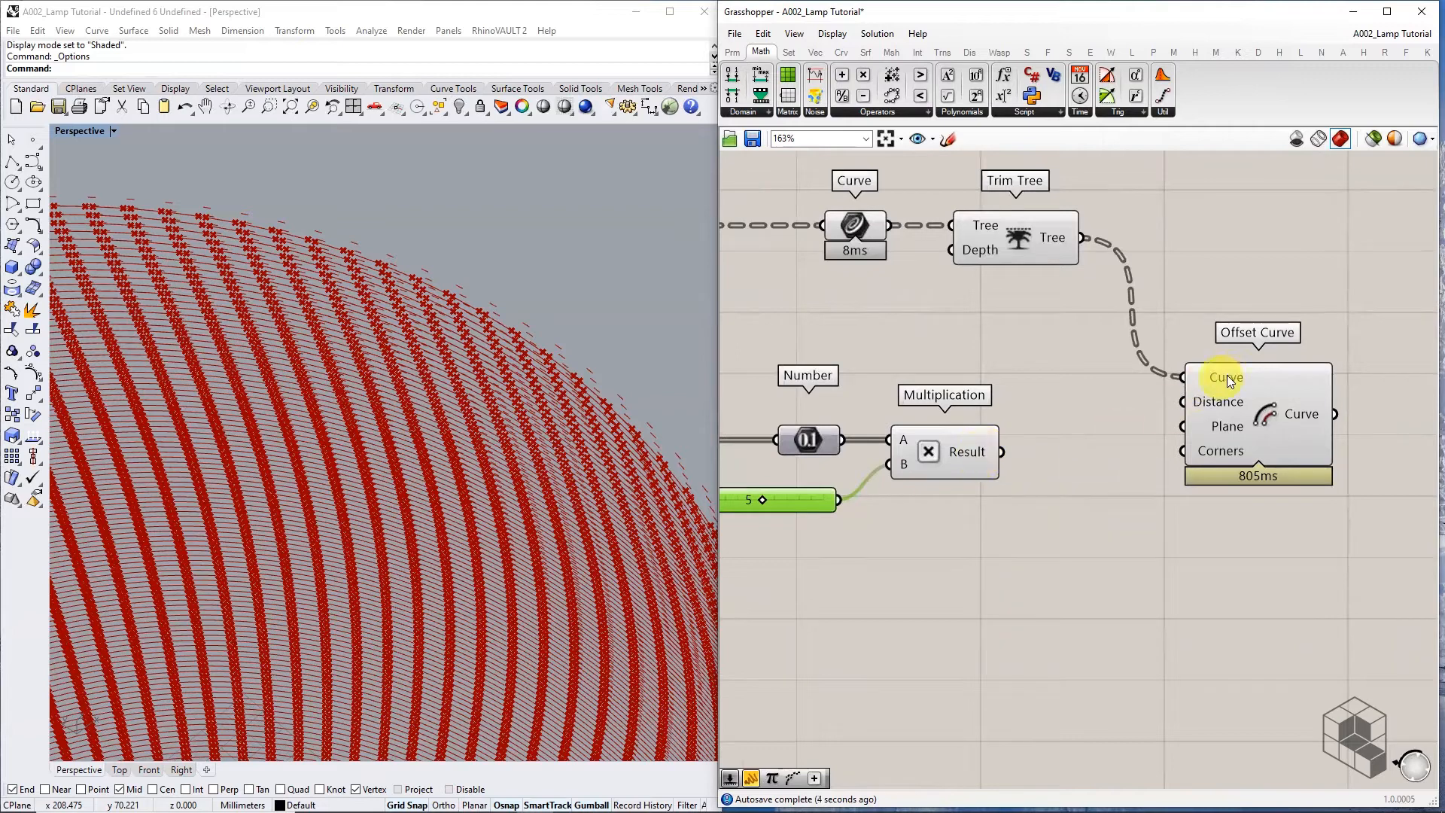
mouse_move(1227, 375)
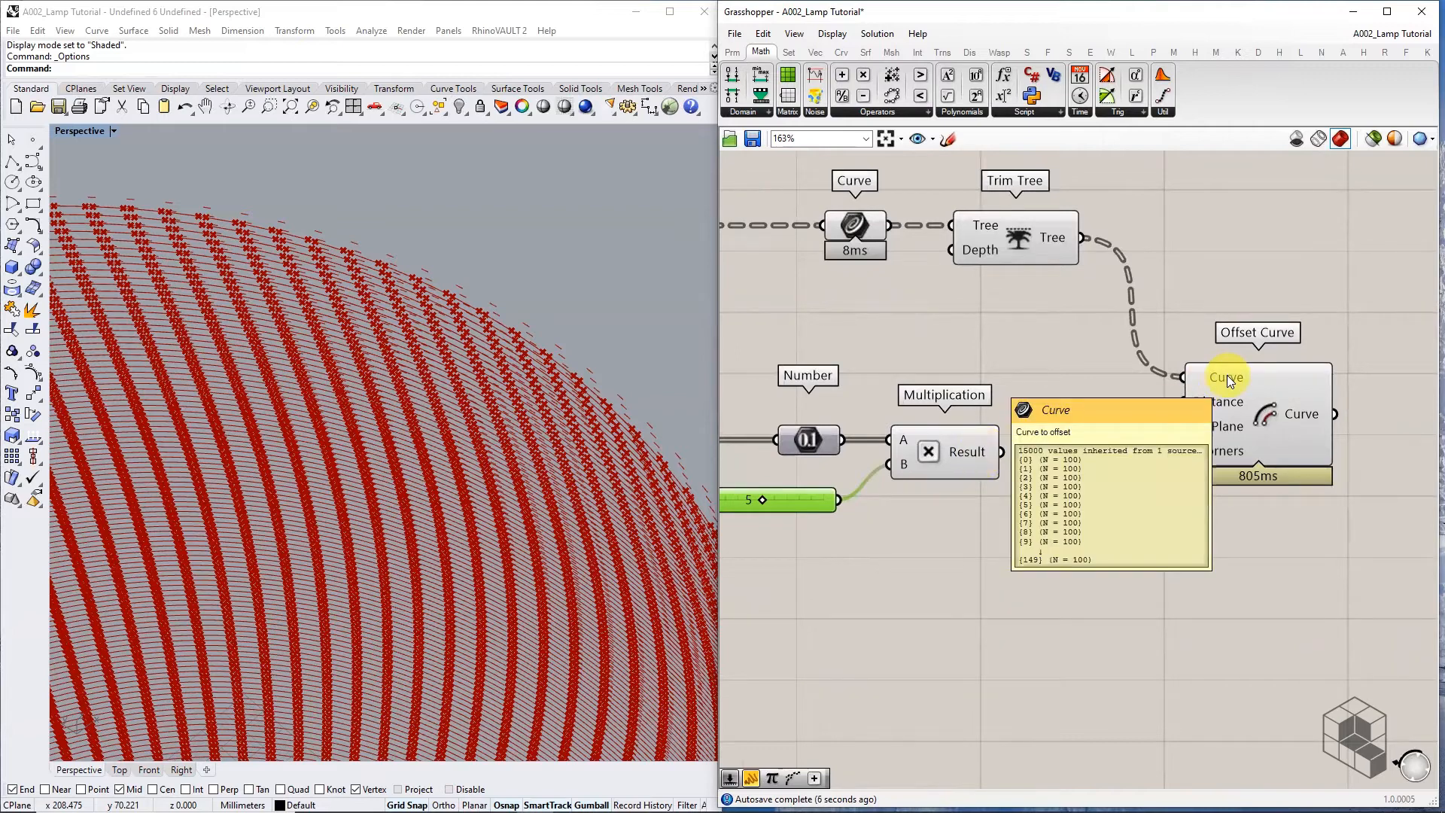
Graft Offset Curve's Distance and drive it with the sine-times-5 Multiplication result
right_click(1225, 401)
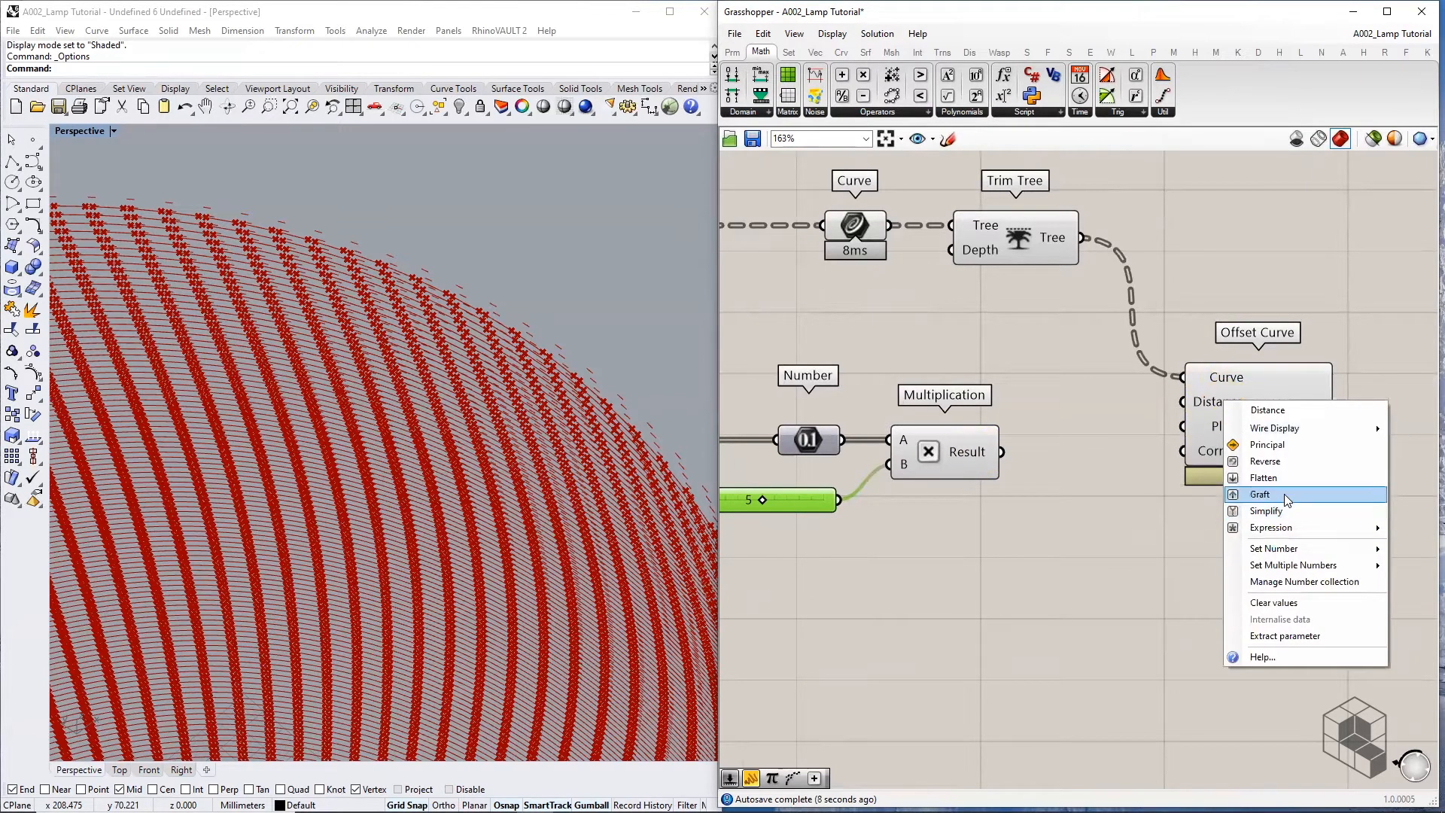
click(1272, 494)
drag(993, 456, 1164, 410)
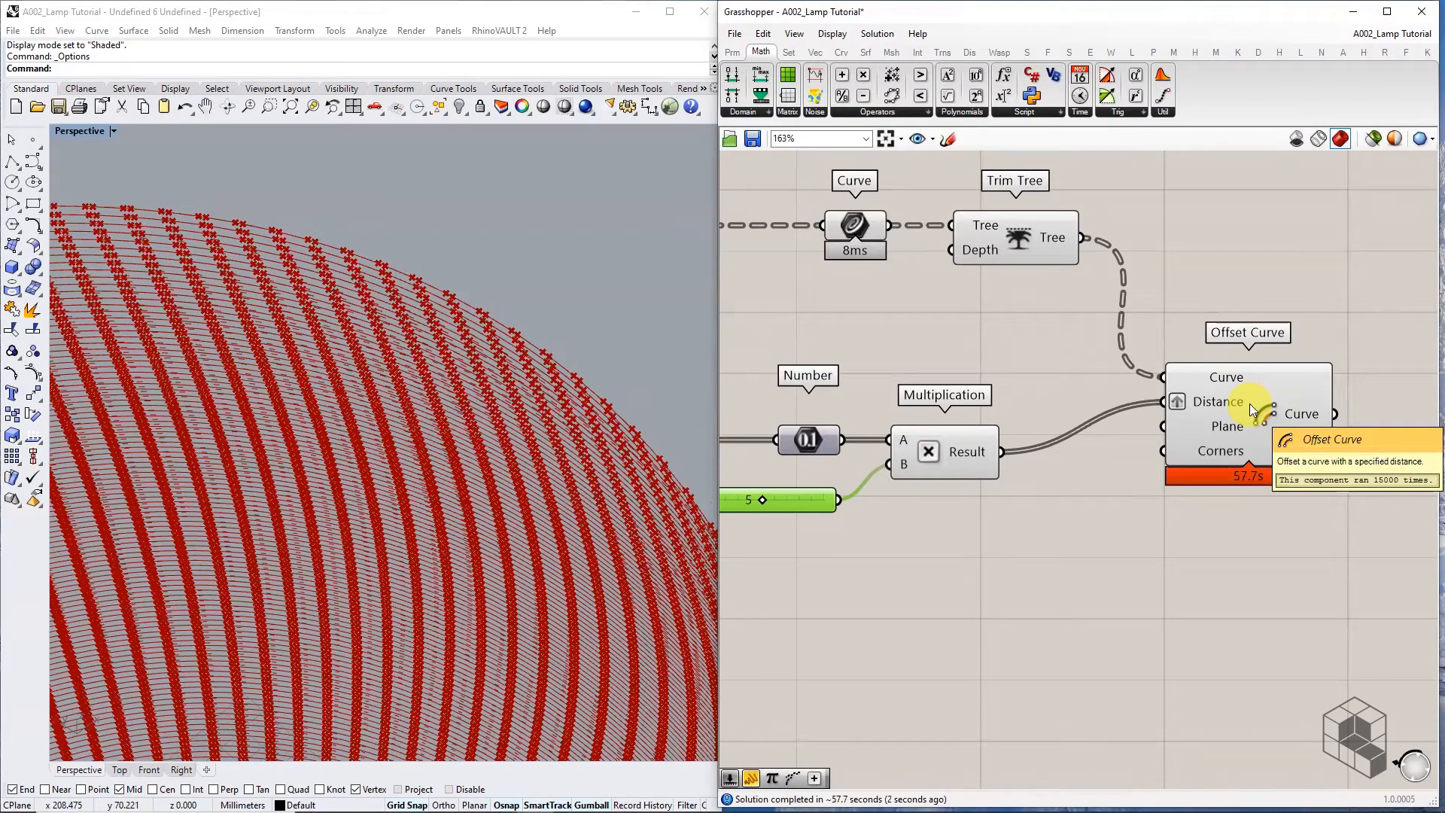
mouse_move(1301, 415)
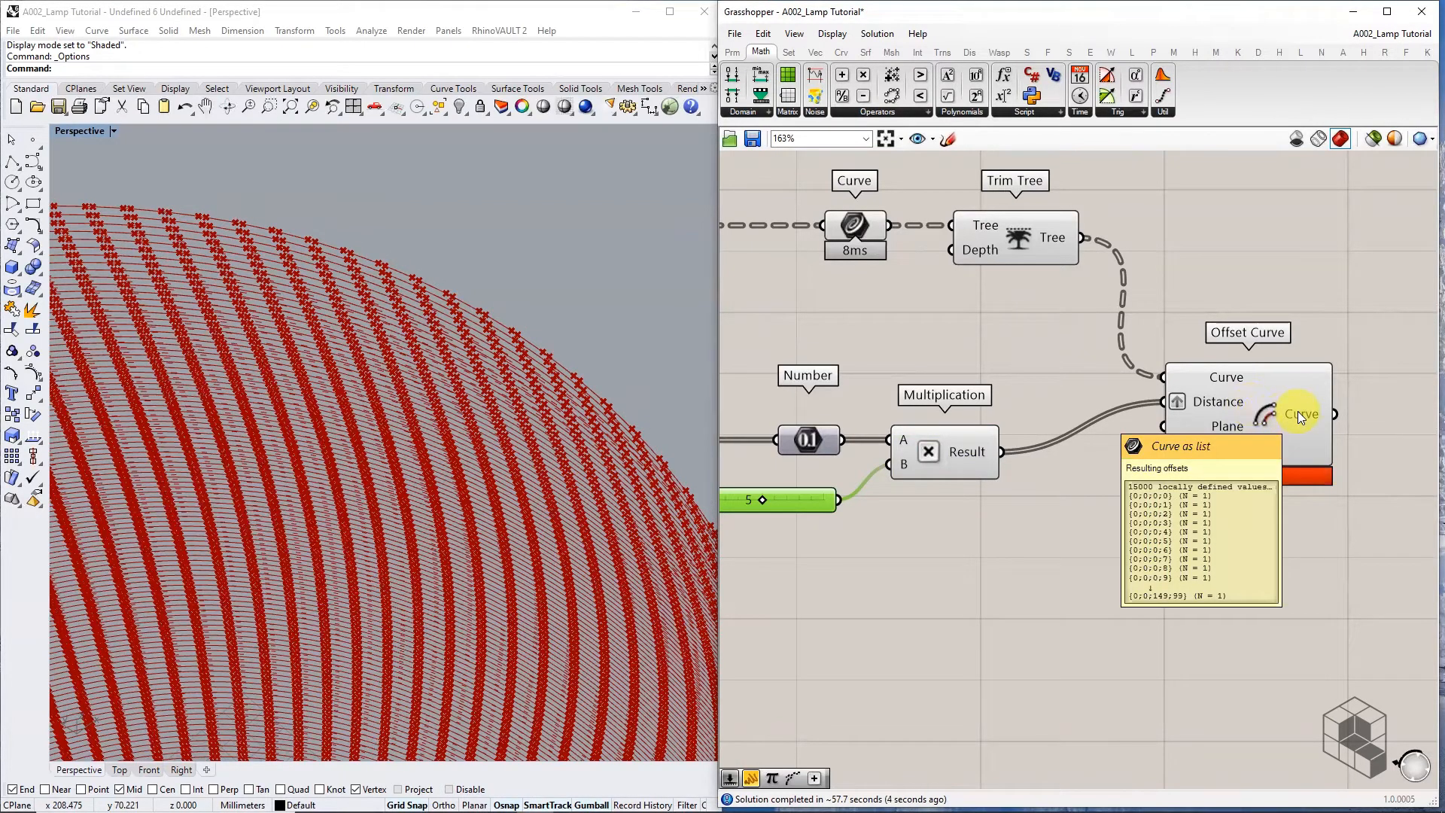
mouse_move(1215, 381)
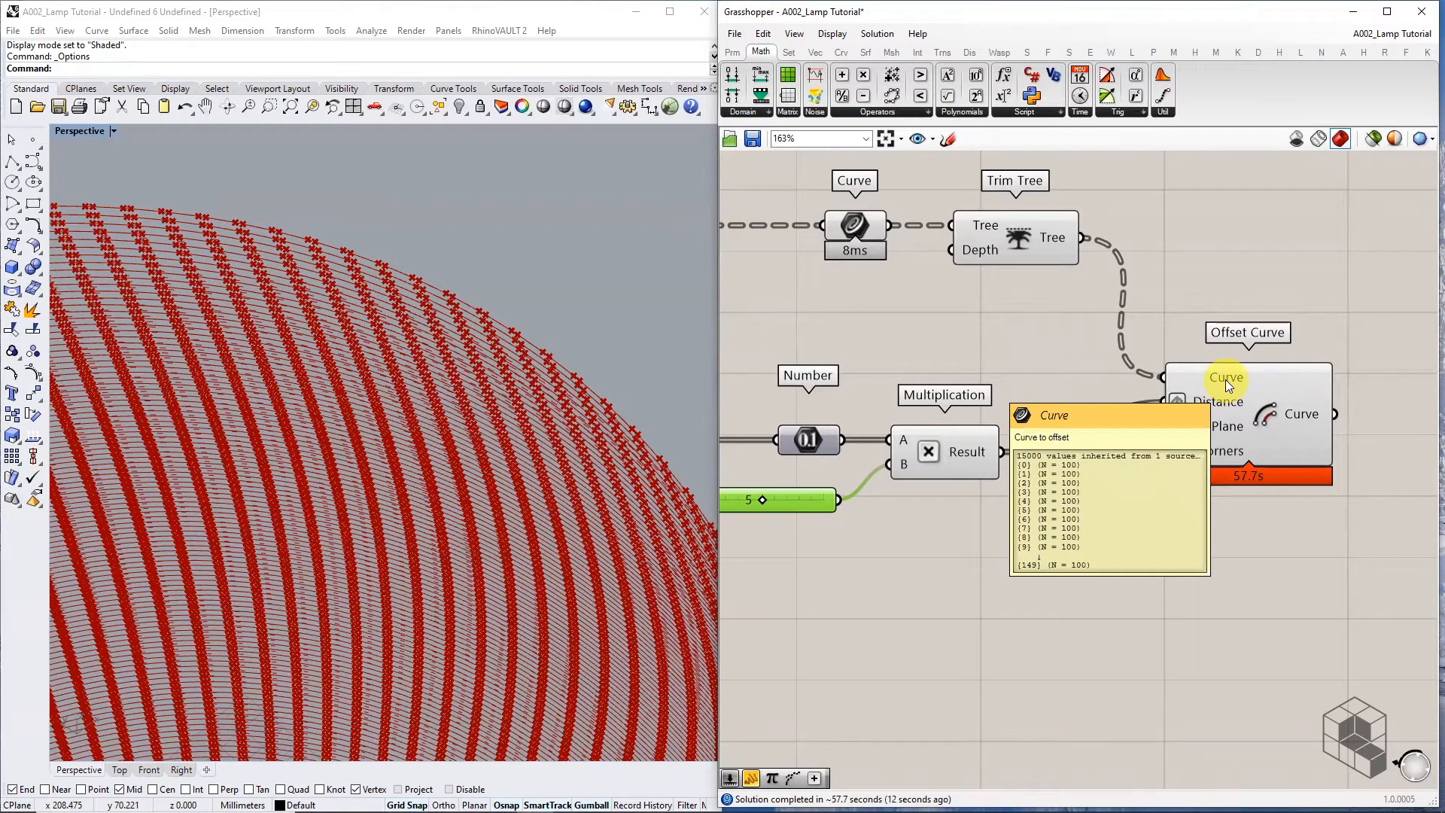
Preview the Offset Curve results in green and orbit low to inspect the vase's lower bands
click(1298, 418)
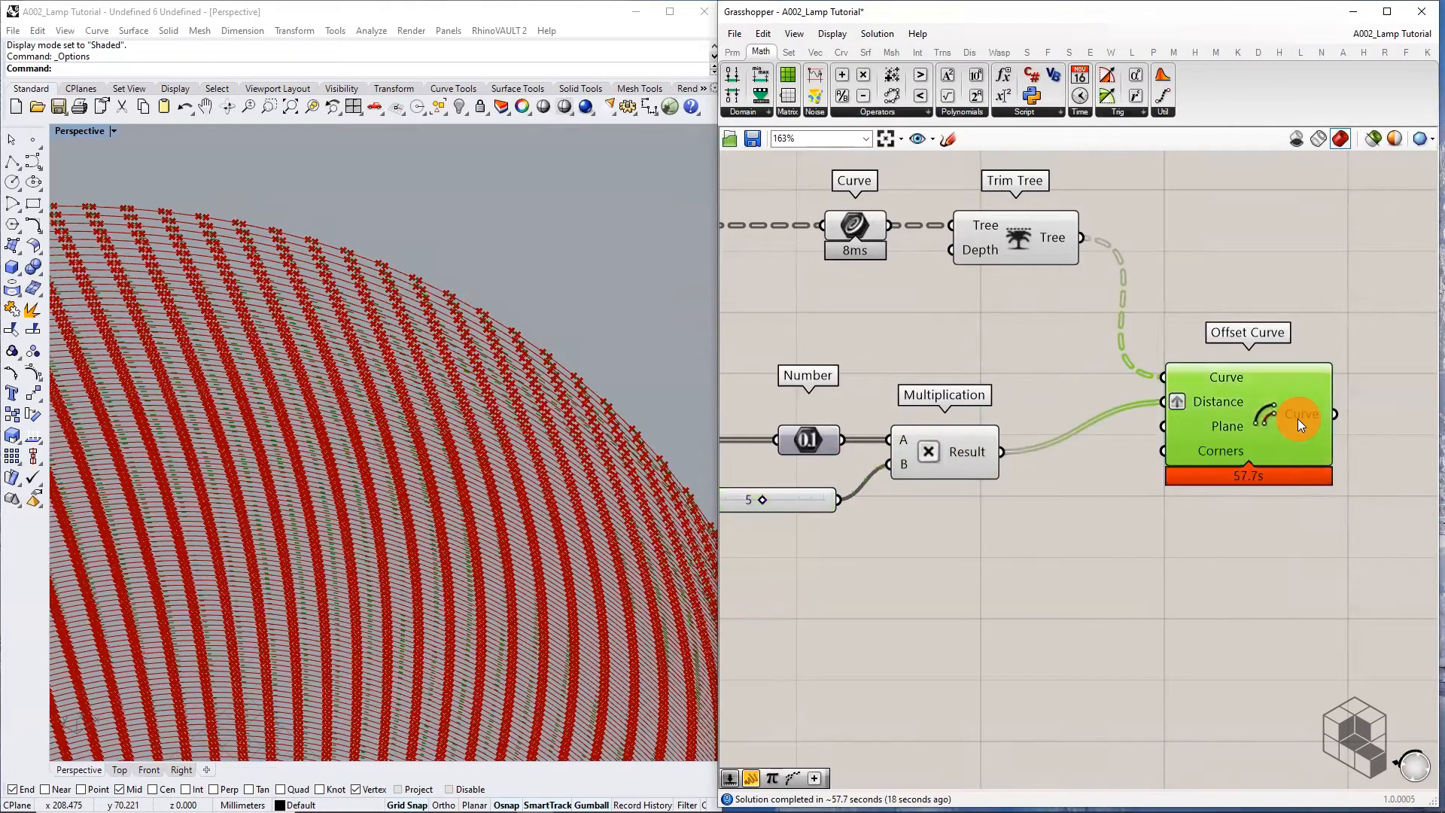
scroll(618, 434, down, 5)
right_drag(624, 564, 656, 531)
scroll(453, 485, up, 8)
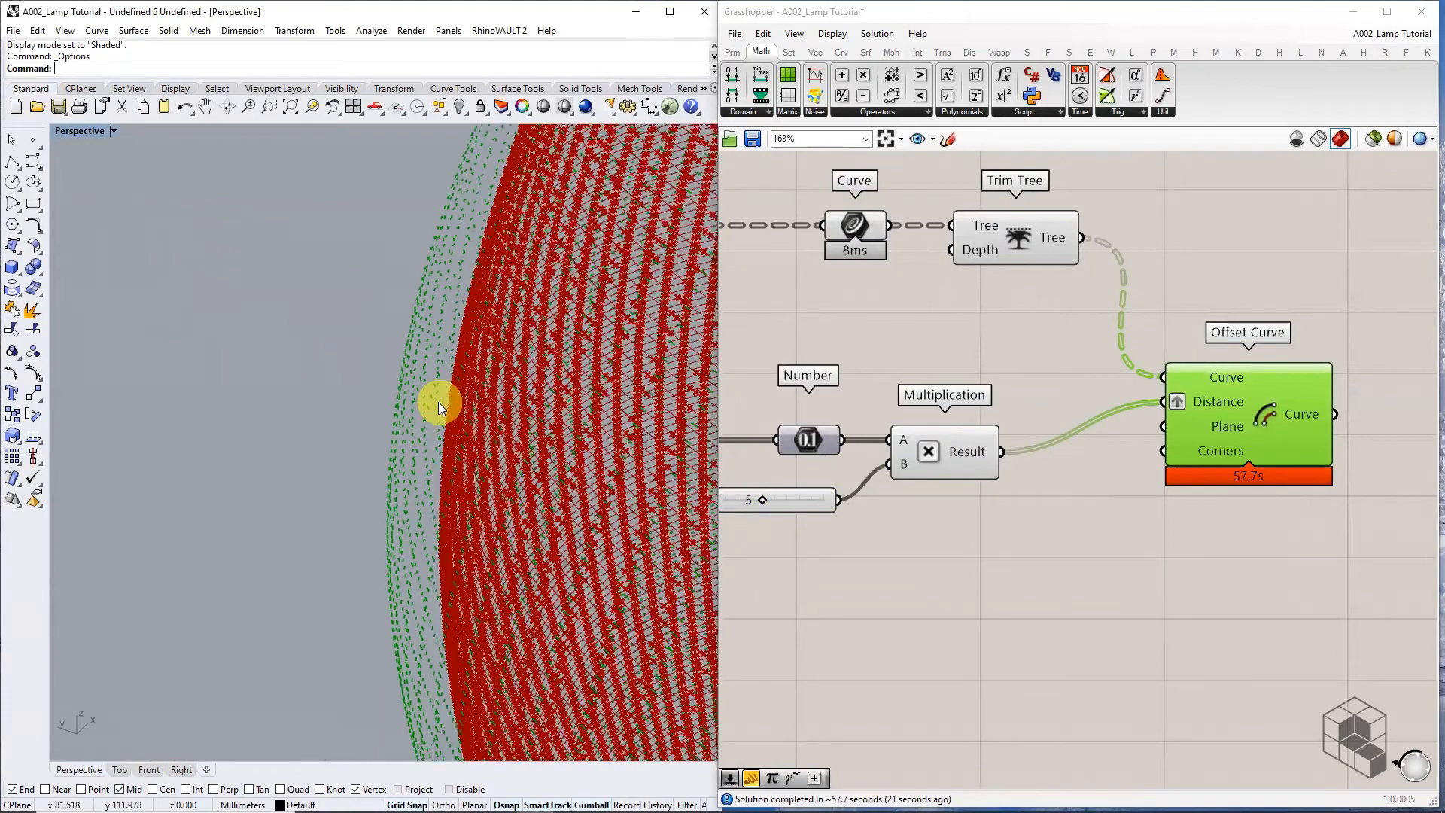
right_drag(387, 413, 419, 339)
scroll(394, 375, down, 7)
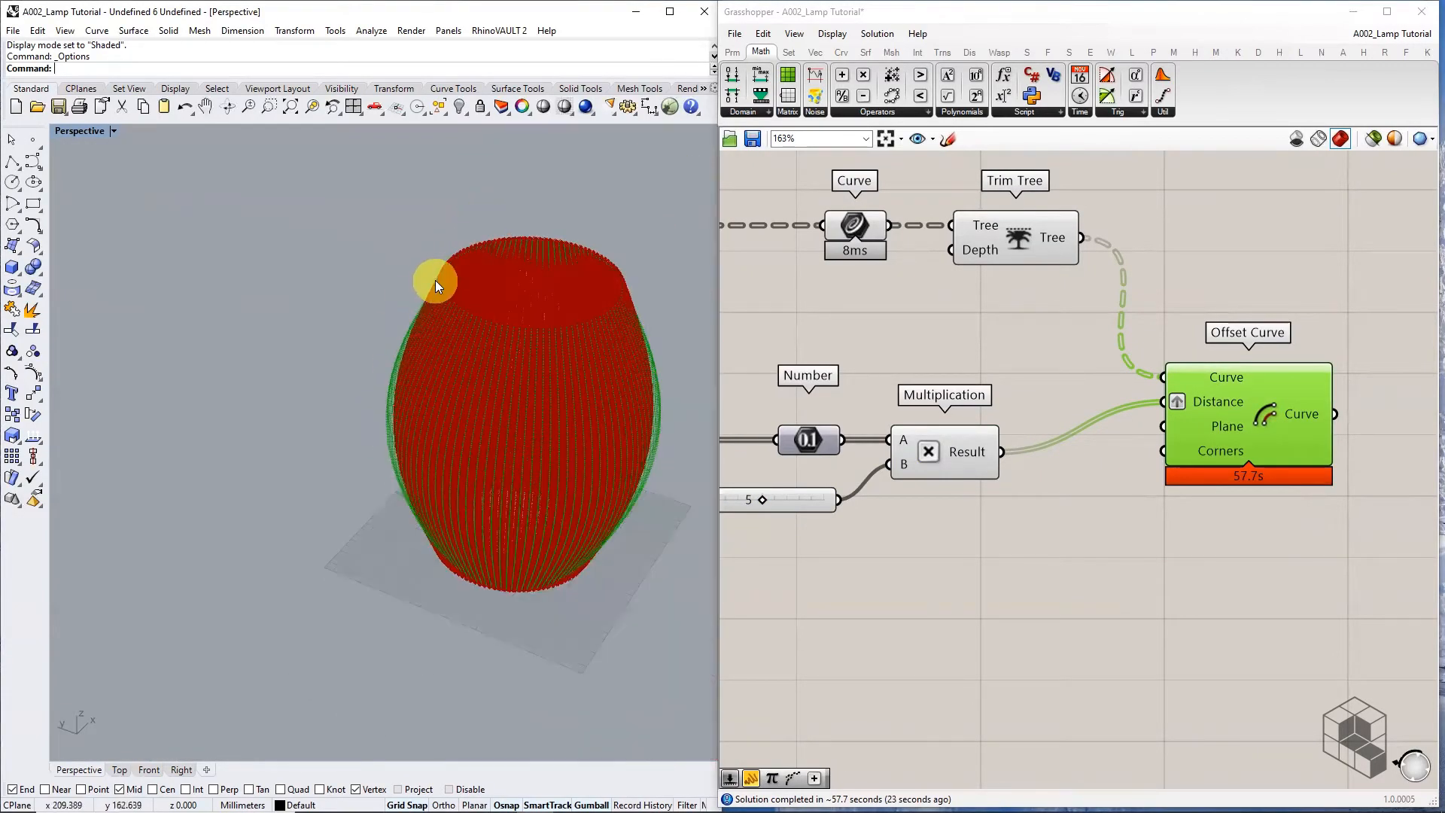
scroll(436, 280, up, 6)
Follow the green offsets up the vase edge, then move the Offset Curve component down and right
right_drag(438, 280, 400, 314)
scroll(412, 248, up, 5)
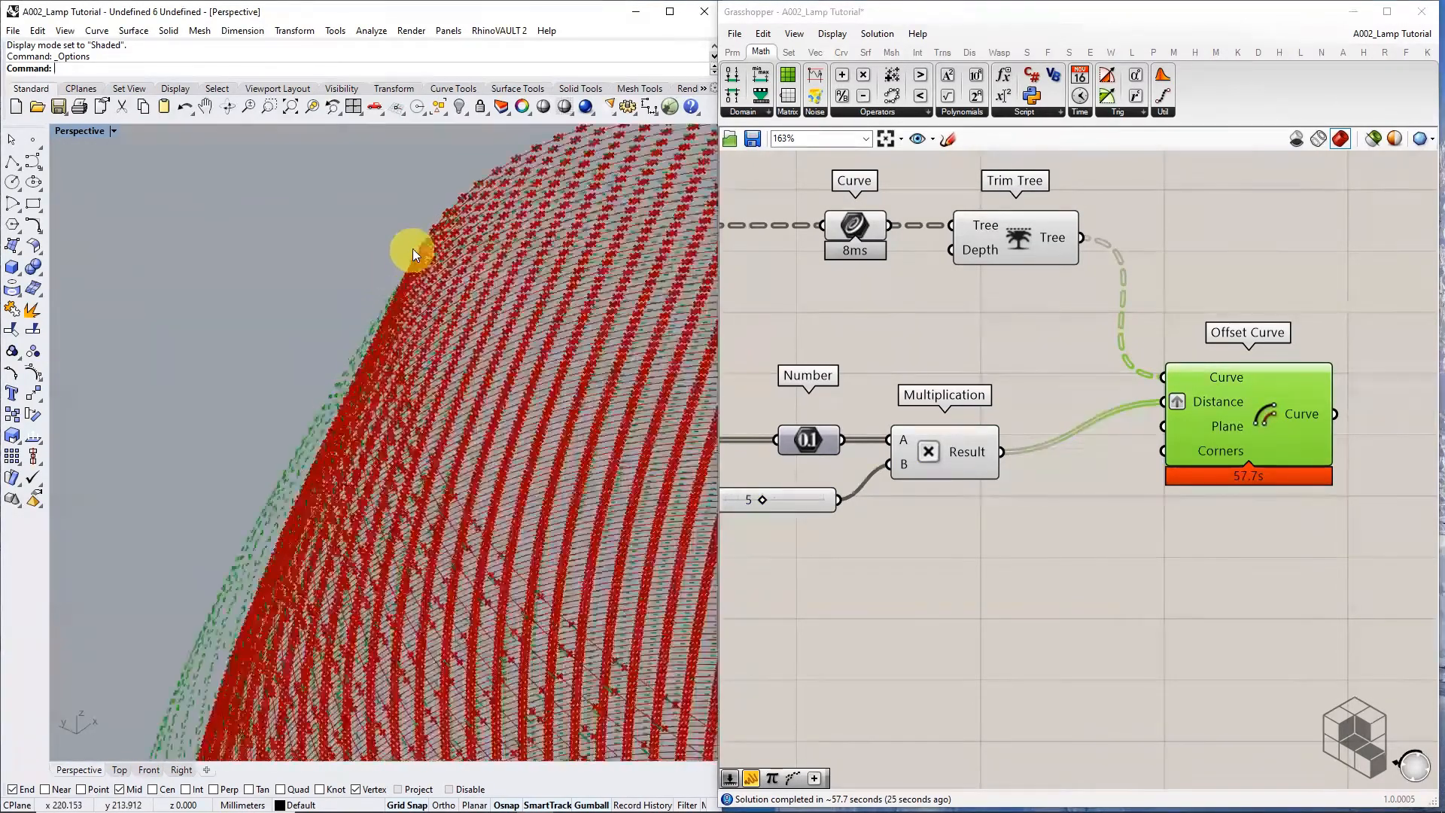
scroll(457, 228, down, 3)
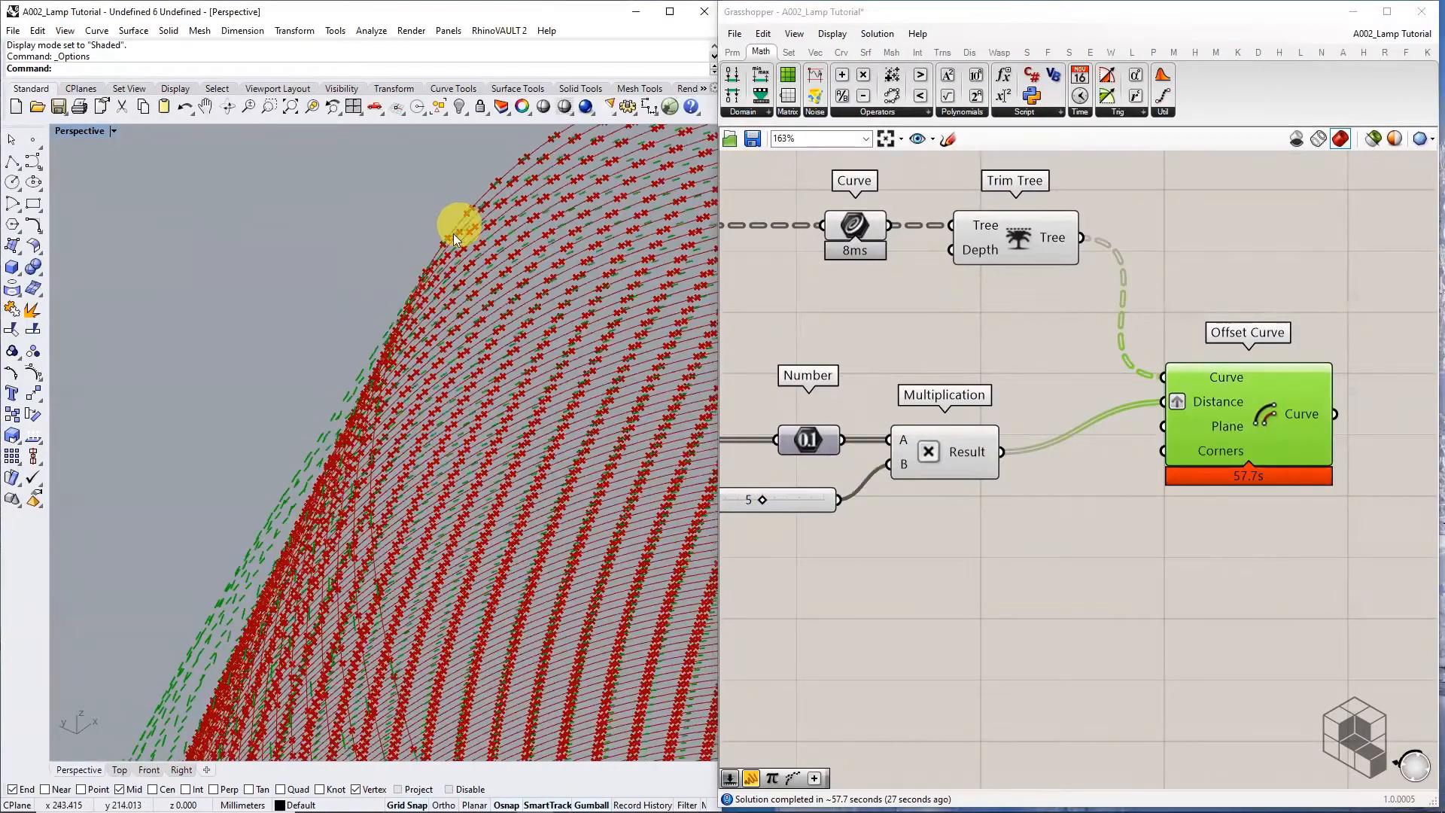
scroll(435, 243, up, 3)
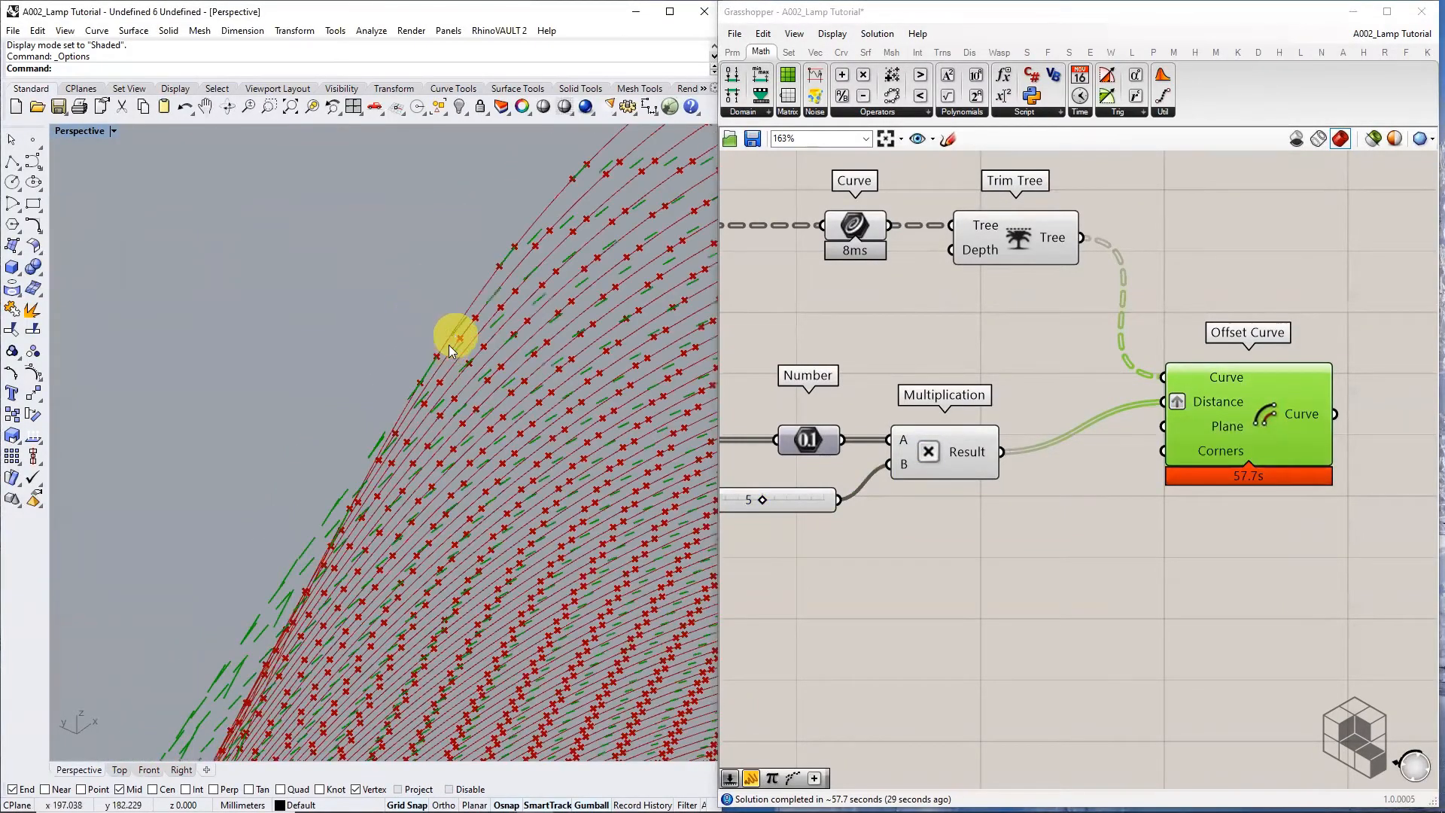
scroll(456, 313, down, 4)
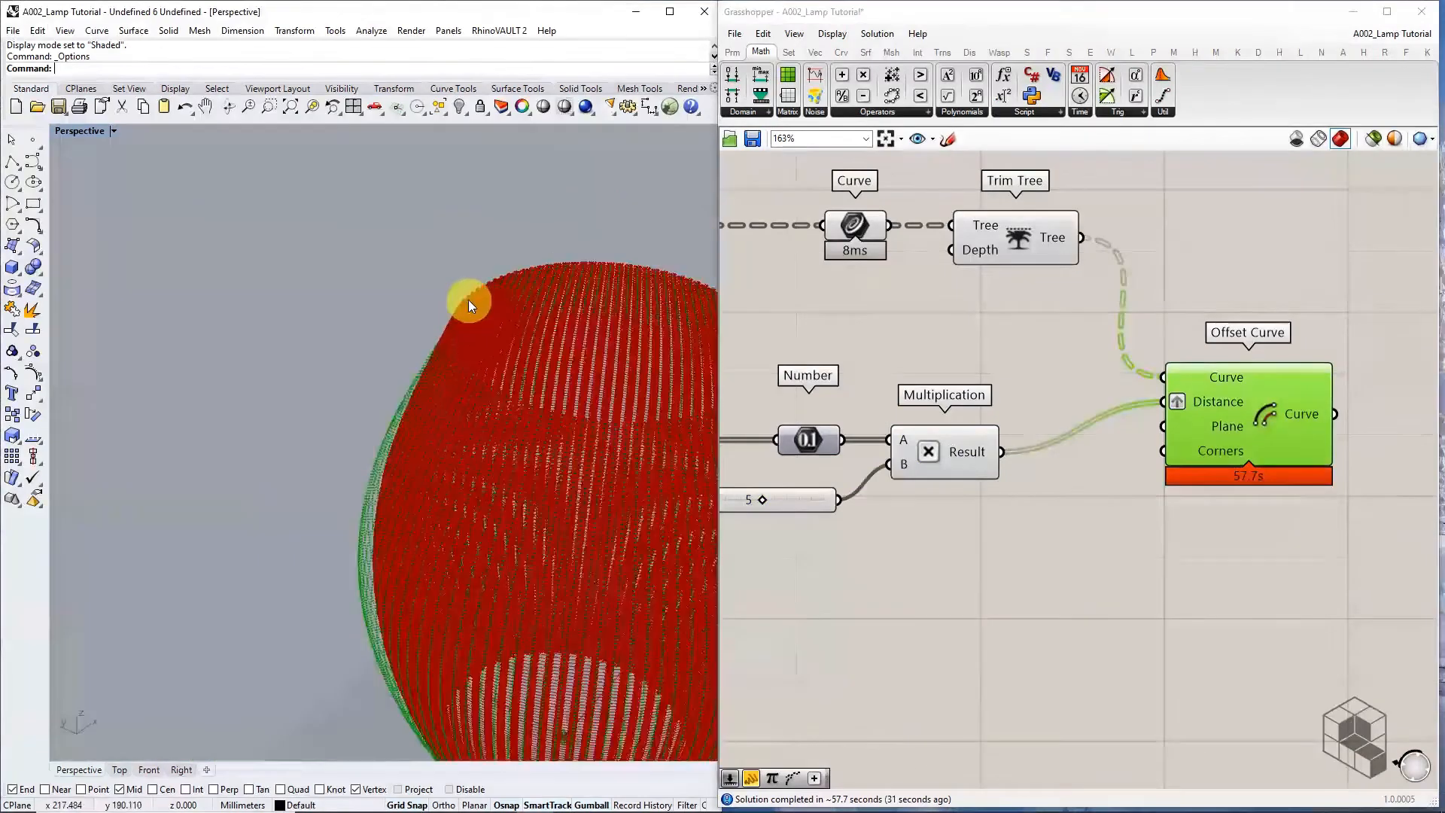
scroll(399, 476, up, 4)
scroll(375, 503, up, 5)
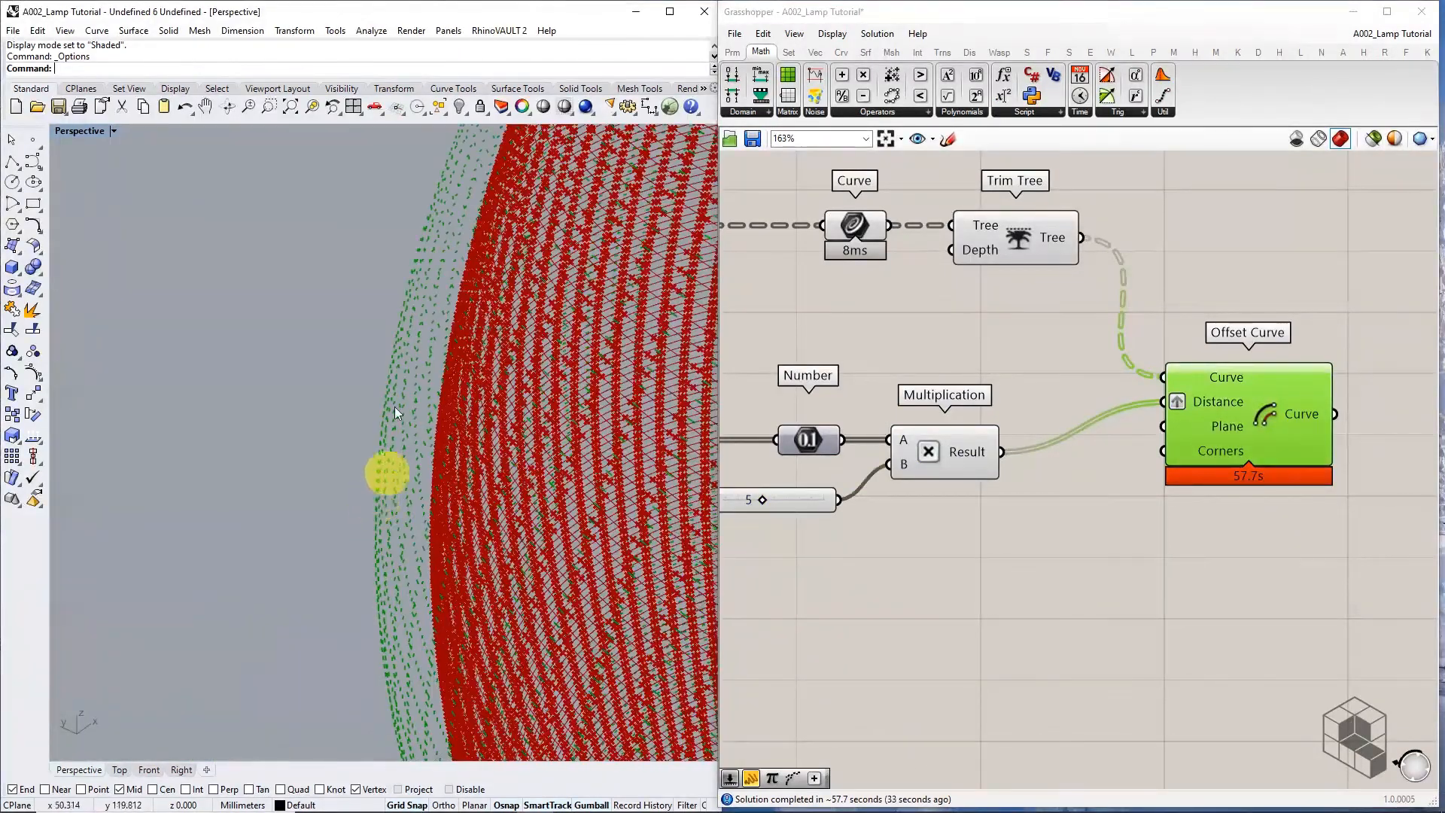
shift+right_drag(419, 543, 377, 98)
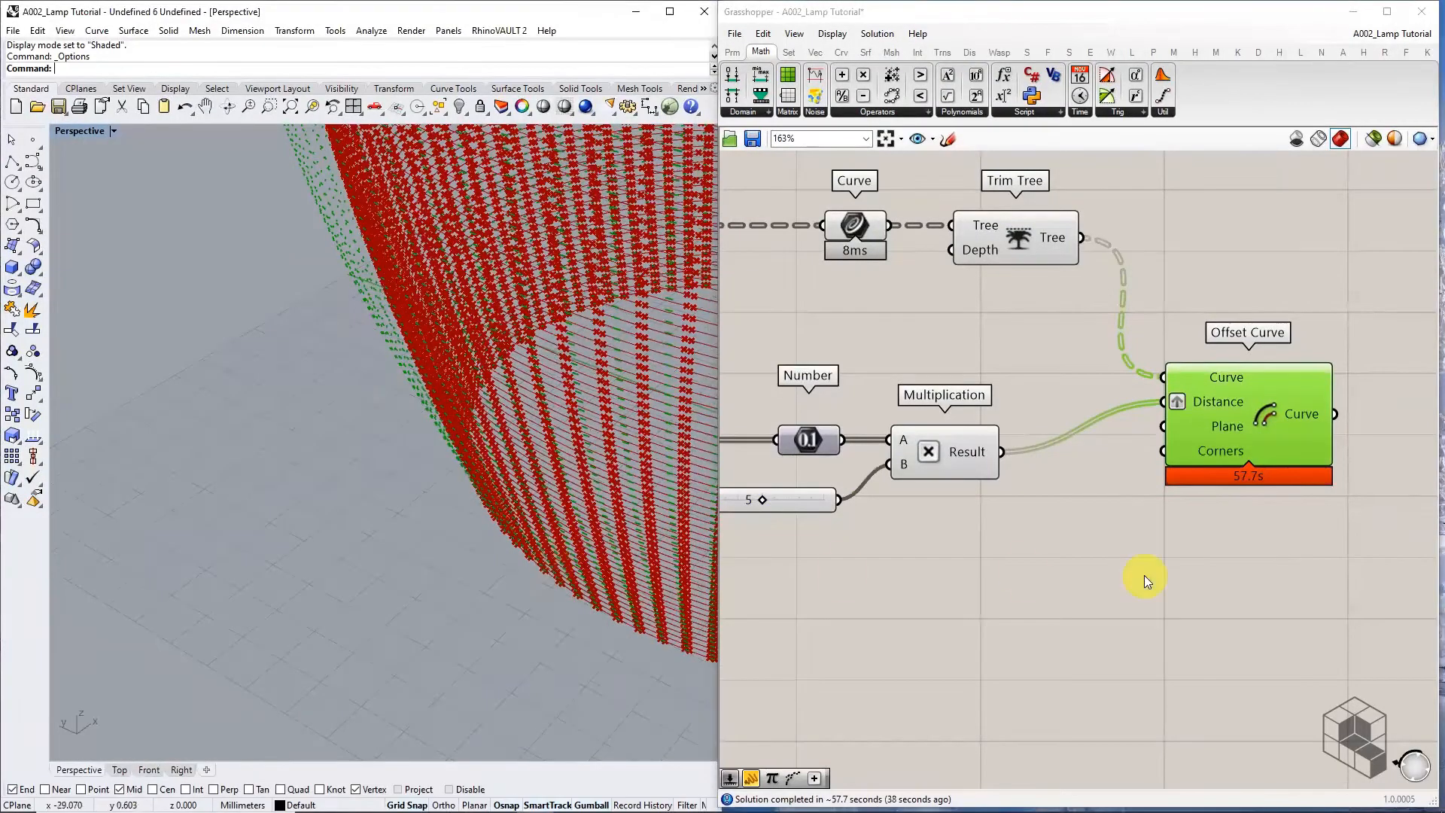
right_drag(1239, 562, 1072, 561)
drag(1089, 455, 1099, 506)
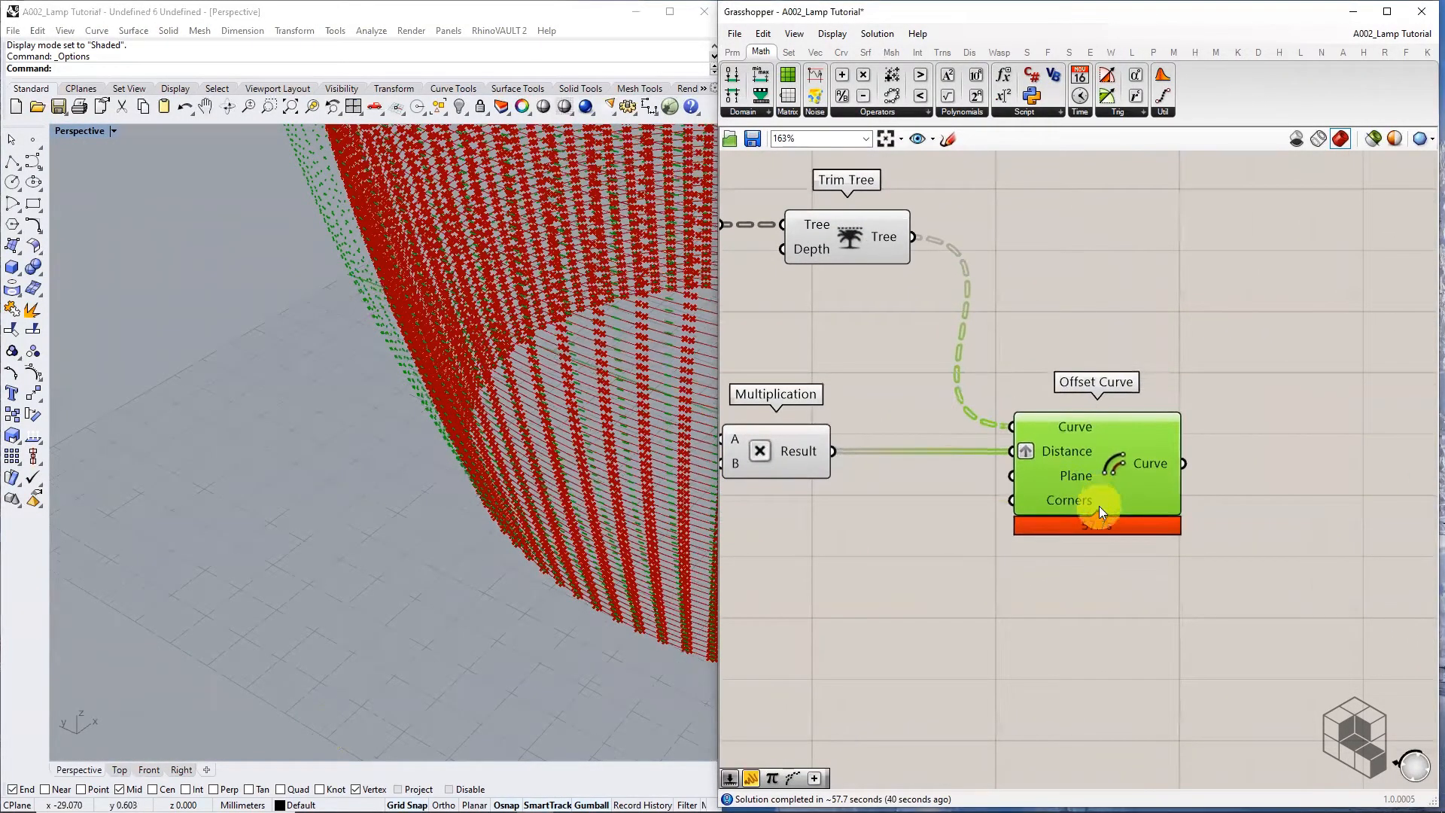
Simplify Offset Curve's output tree, leaving its 15000 offsets in branches {0;0} through {149;99}
mouse_move(1160, 461)
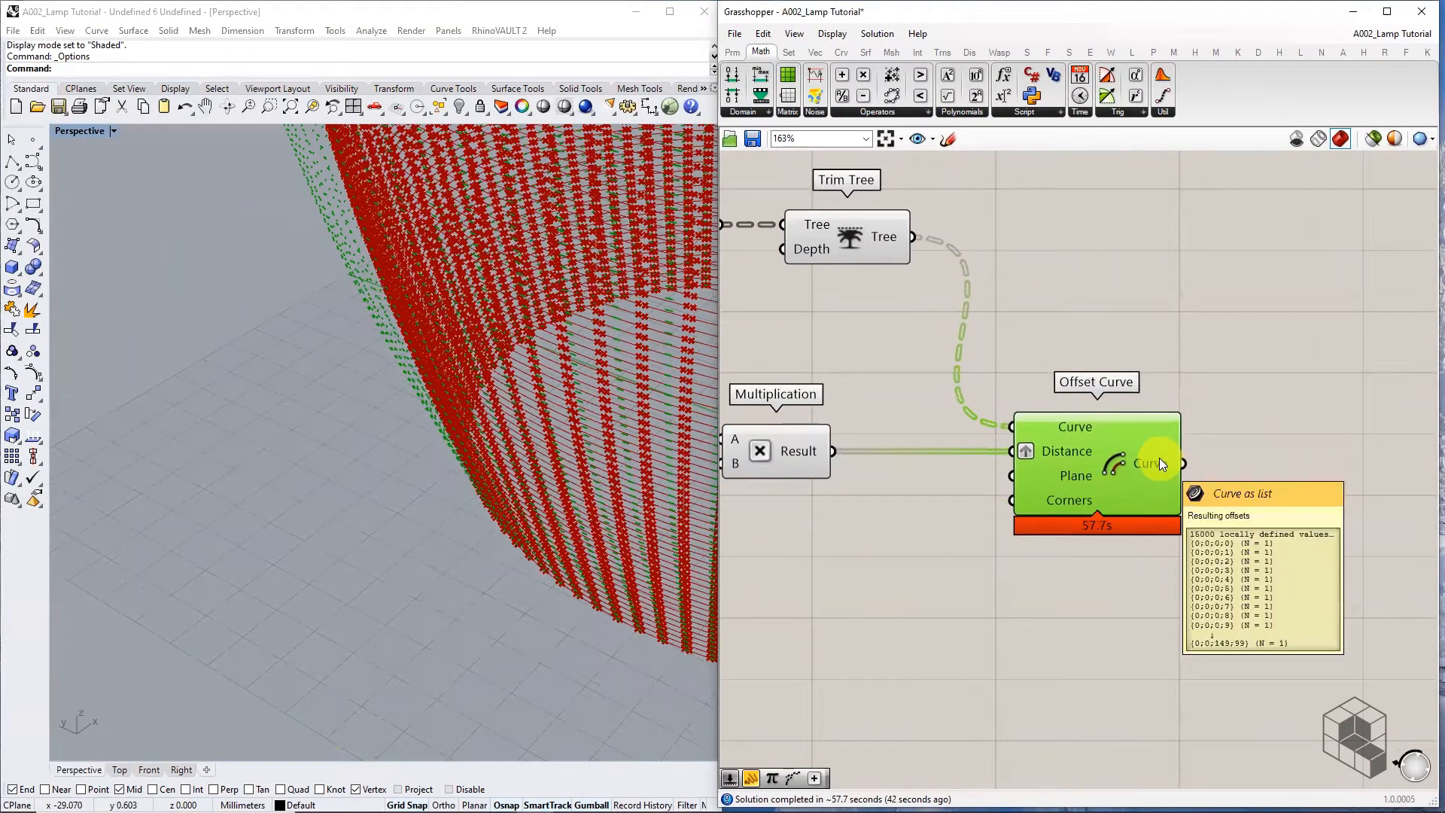
right_drag(1159, 458, 1040, 436)
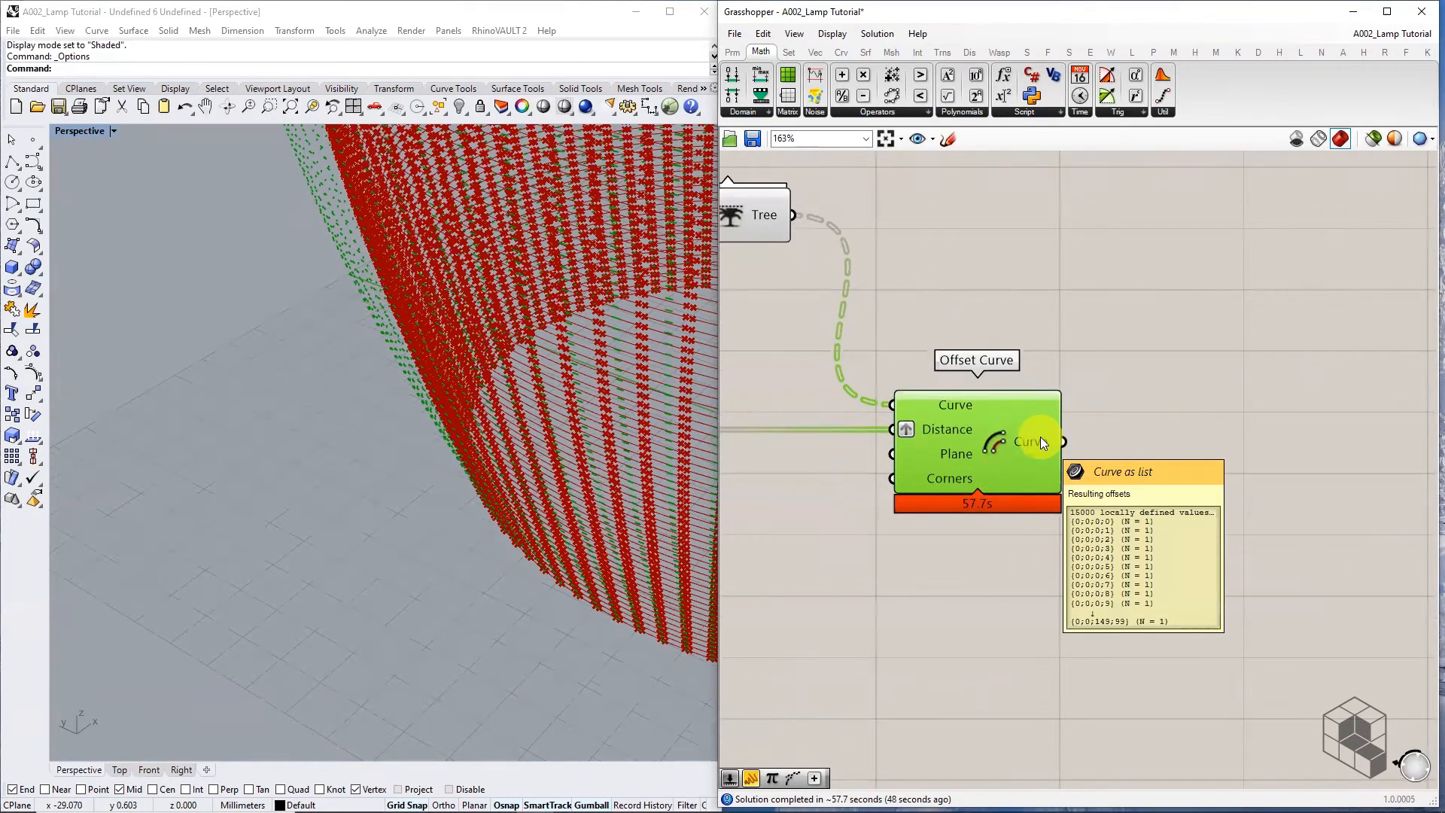
right_click(1040, 436)
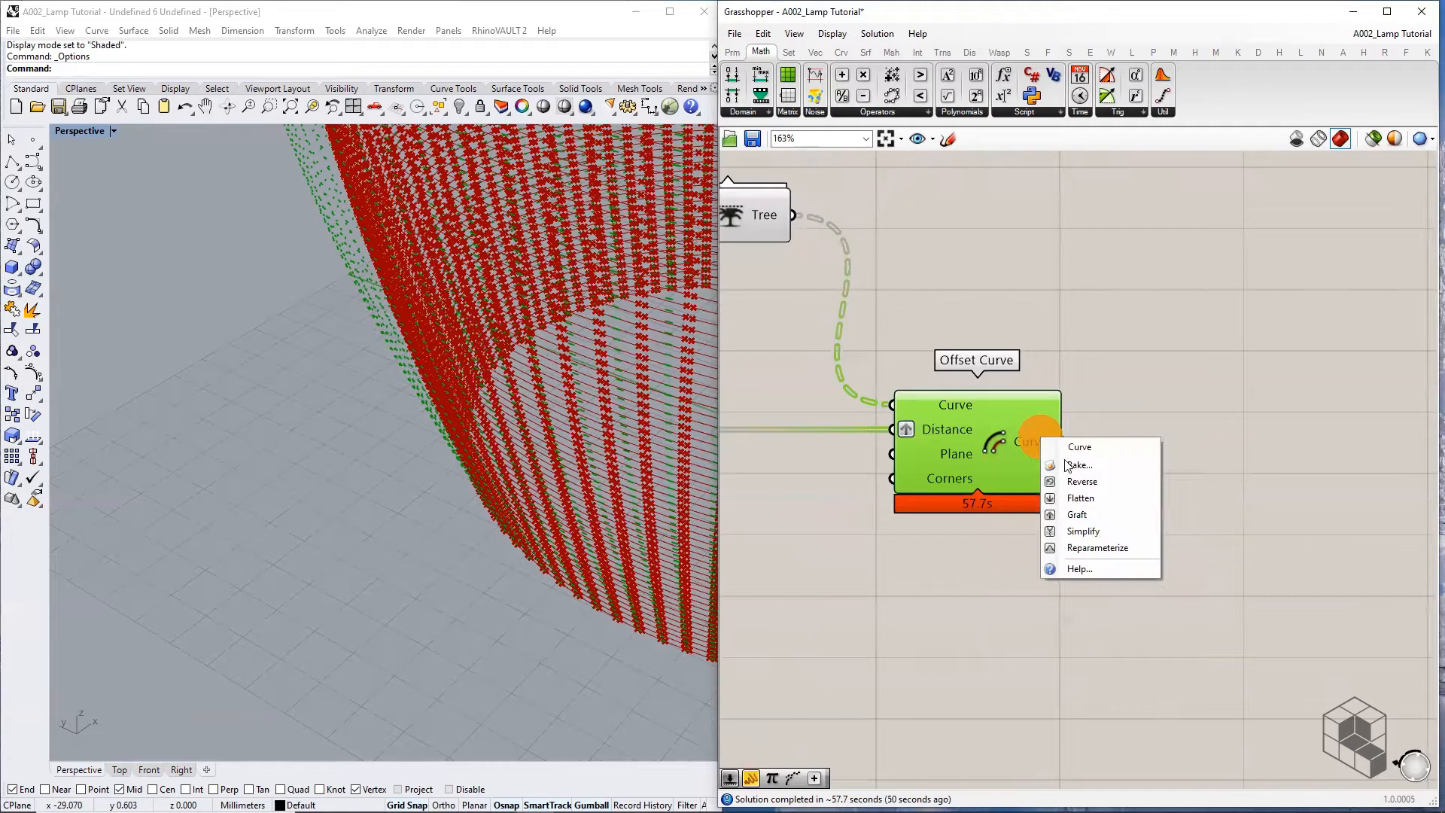
click(1102, 532)
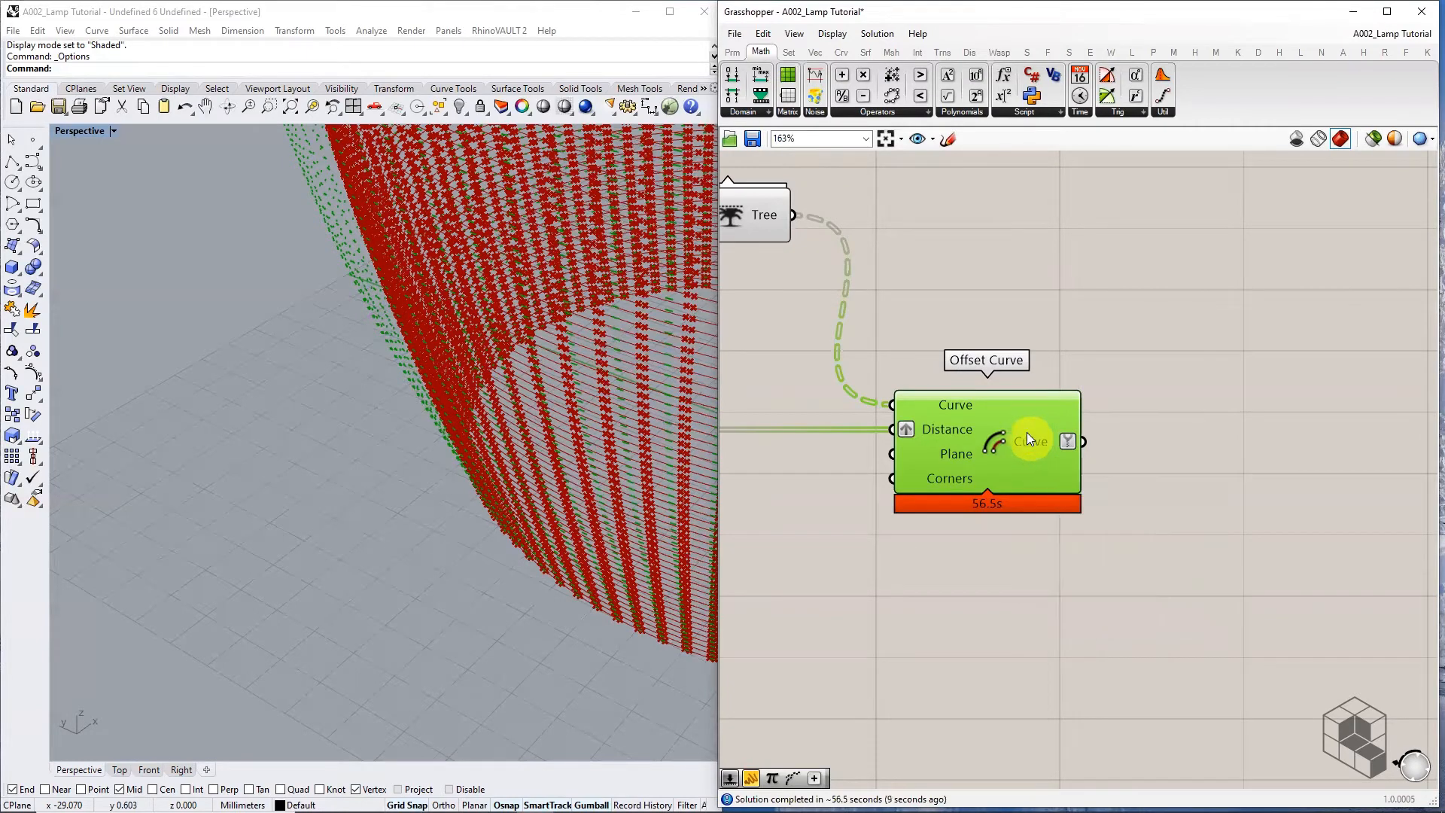
scroll(1032, 439, down, 5)
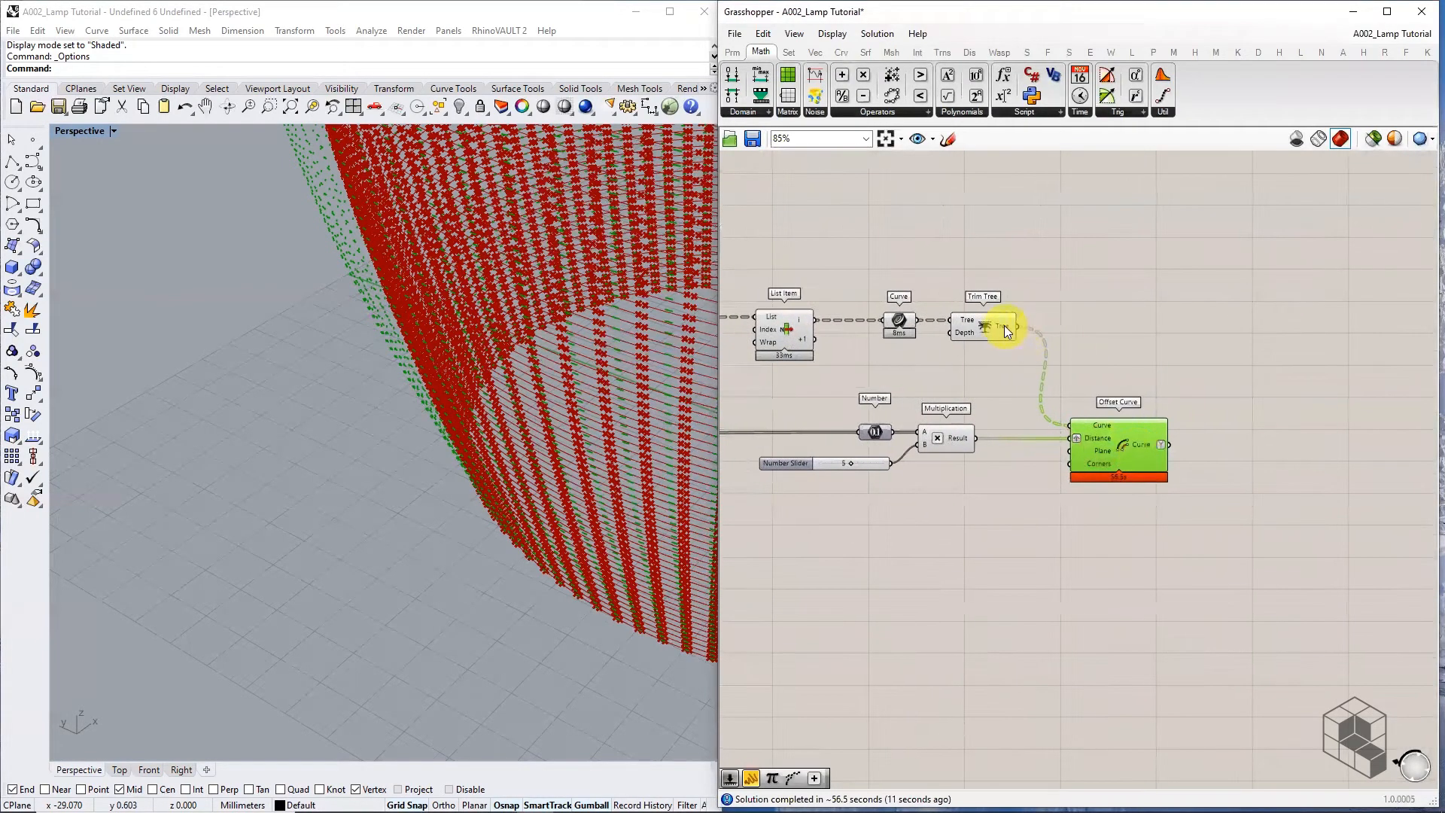
Preview the Trim Tree's original curves and orbit to bring the lamp's top edge into view
click(1001, 327)
scroll(1000, 325, up, 4)
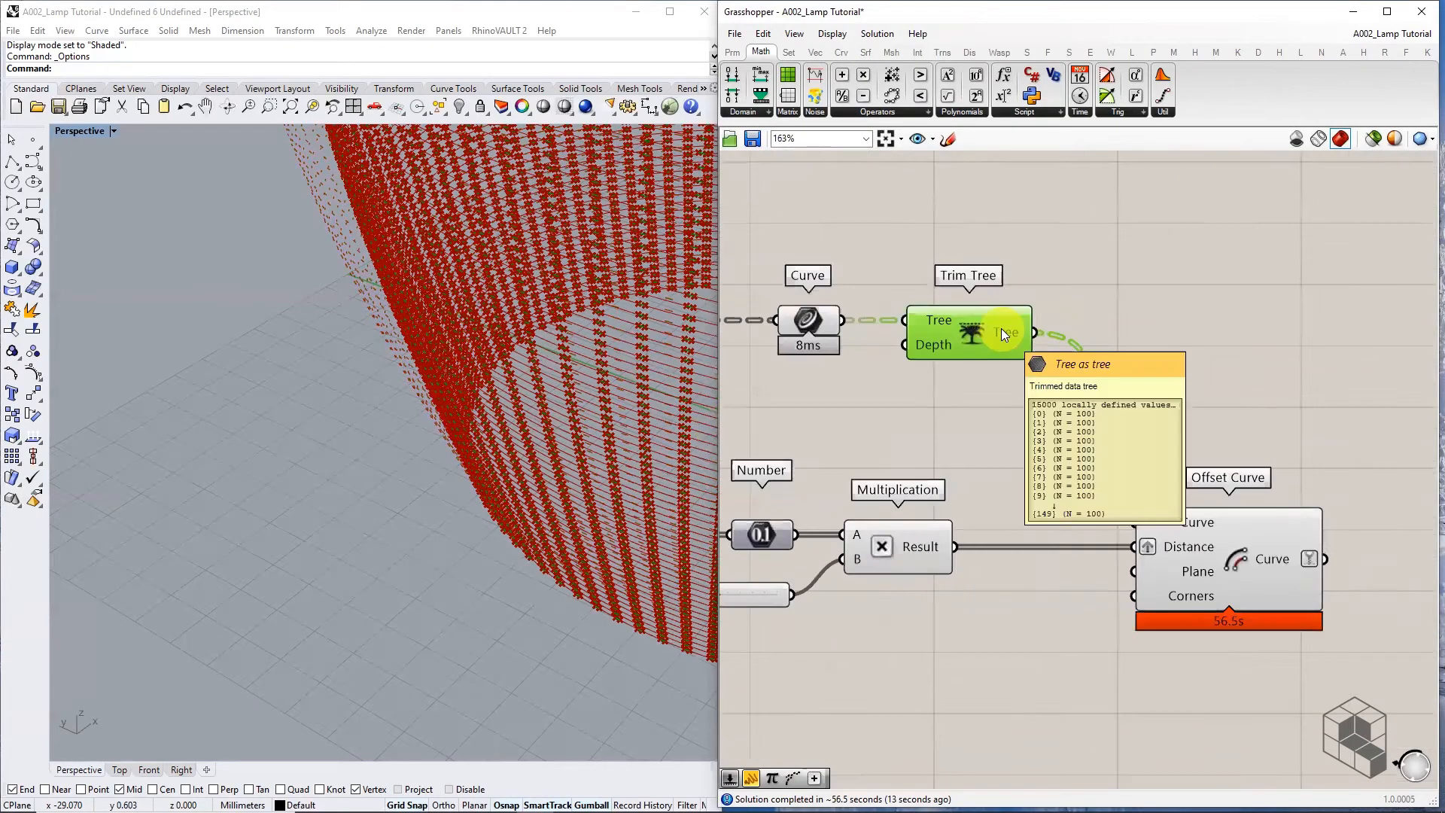
scroll(446, 406, down, 12)
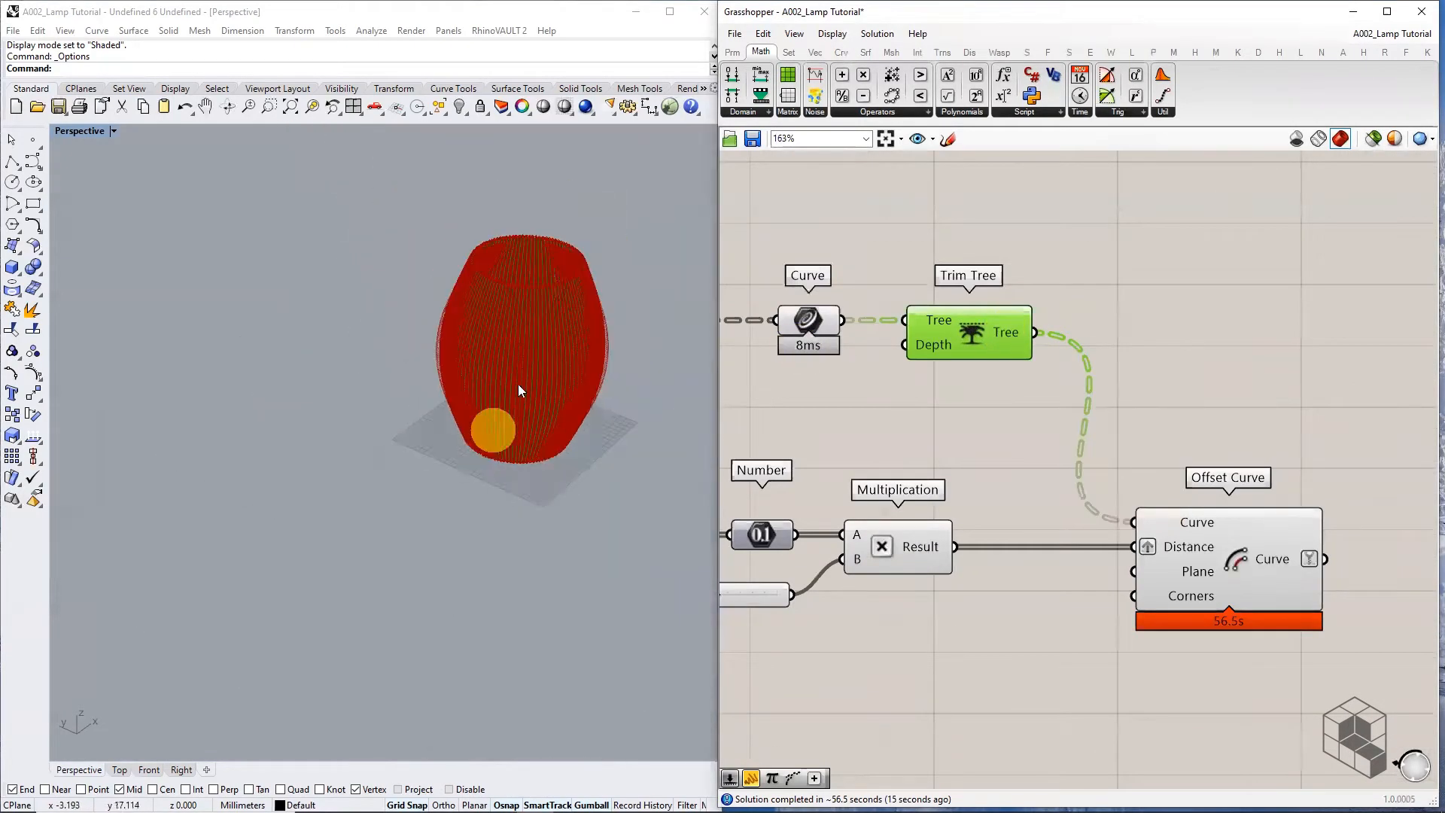
scroll(521, 316, up, 6)
scroll(474, 322, up, 5)
right_drag(473, 219, 432, 331)
scroll(426, 349, up, 5)
scroll(408, 406, down, 1)
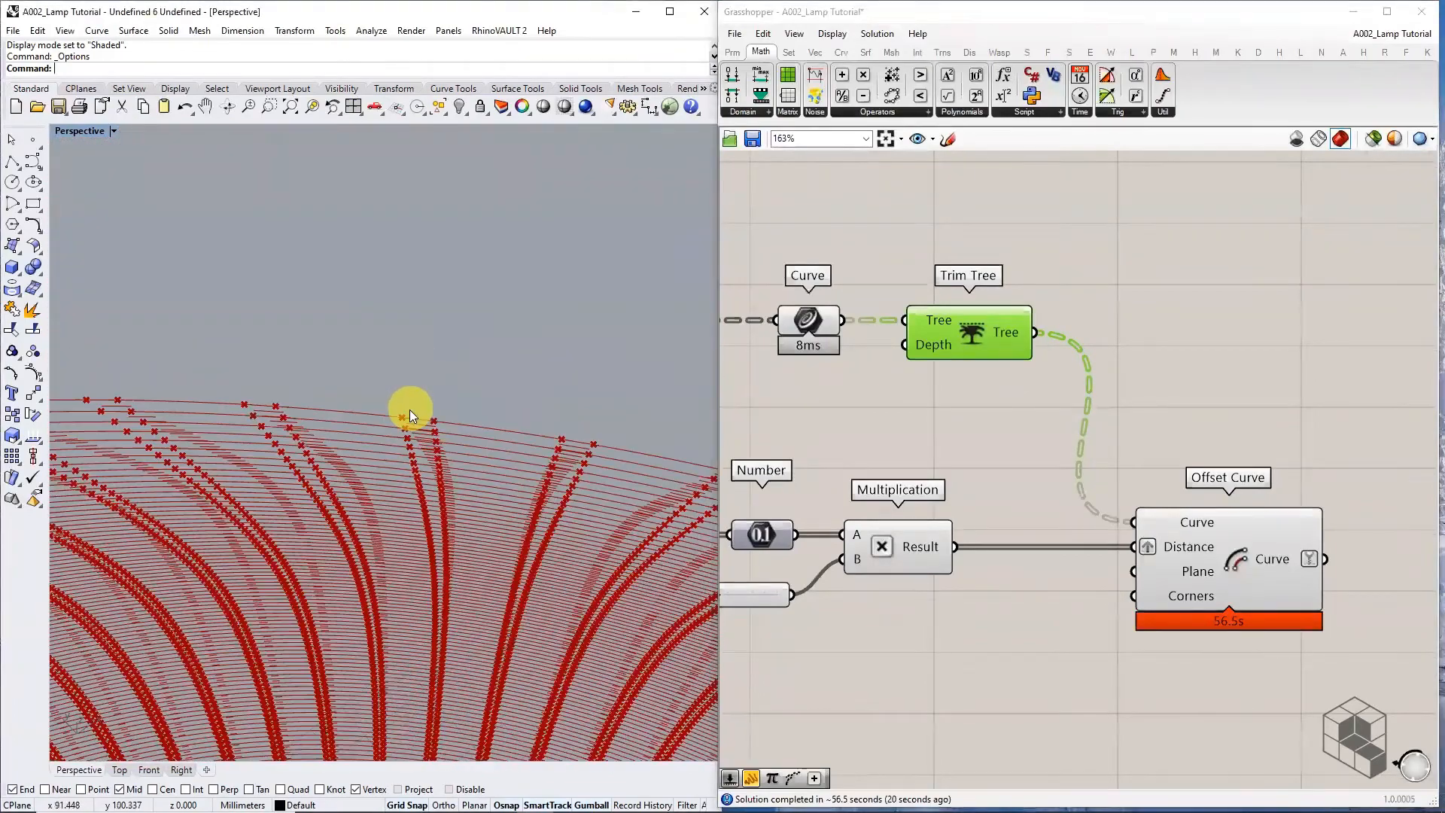
Switch the preview to Offset Curve and turn the lamp so its top-edge ribs face the camera
click(1262, 570)
right_drag(527, 494, 433, 497)
right_drag(1242, 500, 1091, 467)
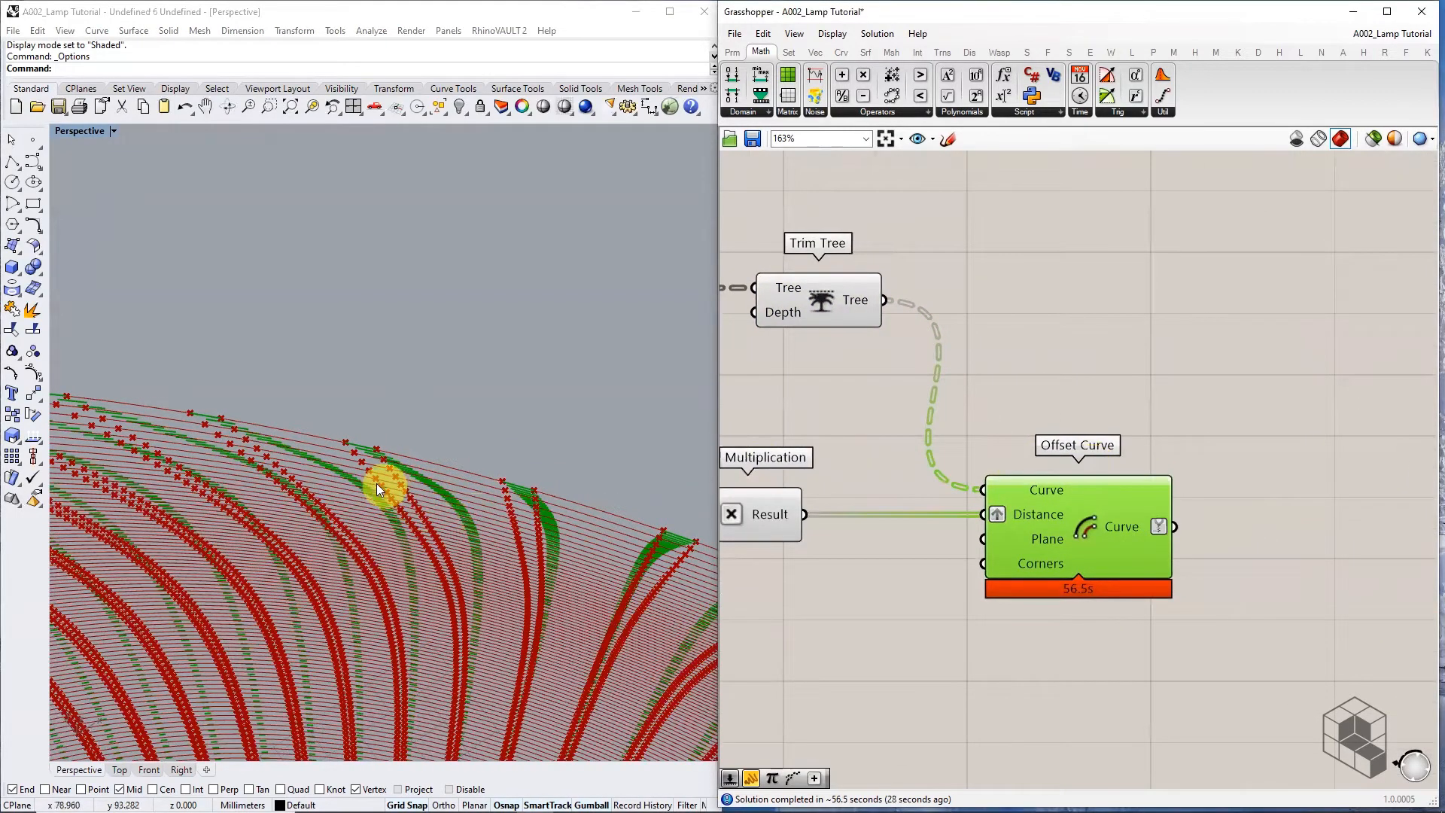
right_drag(500, 539, 454, 433)
scroll(351, 417, up, 8)
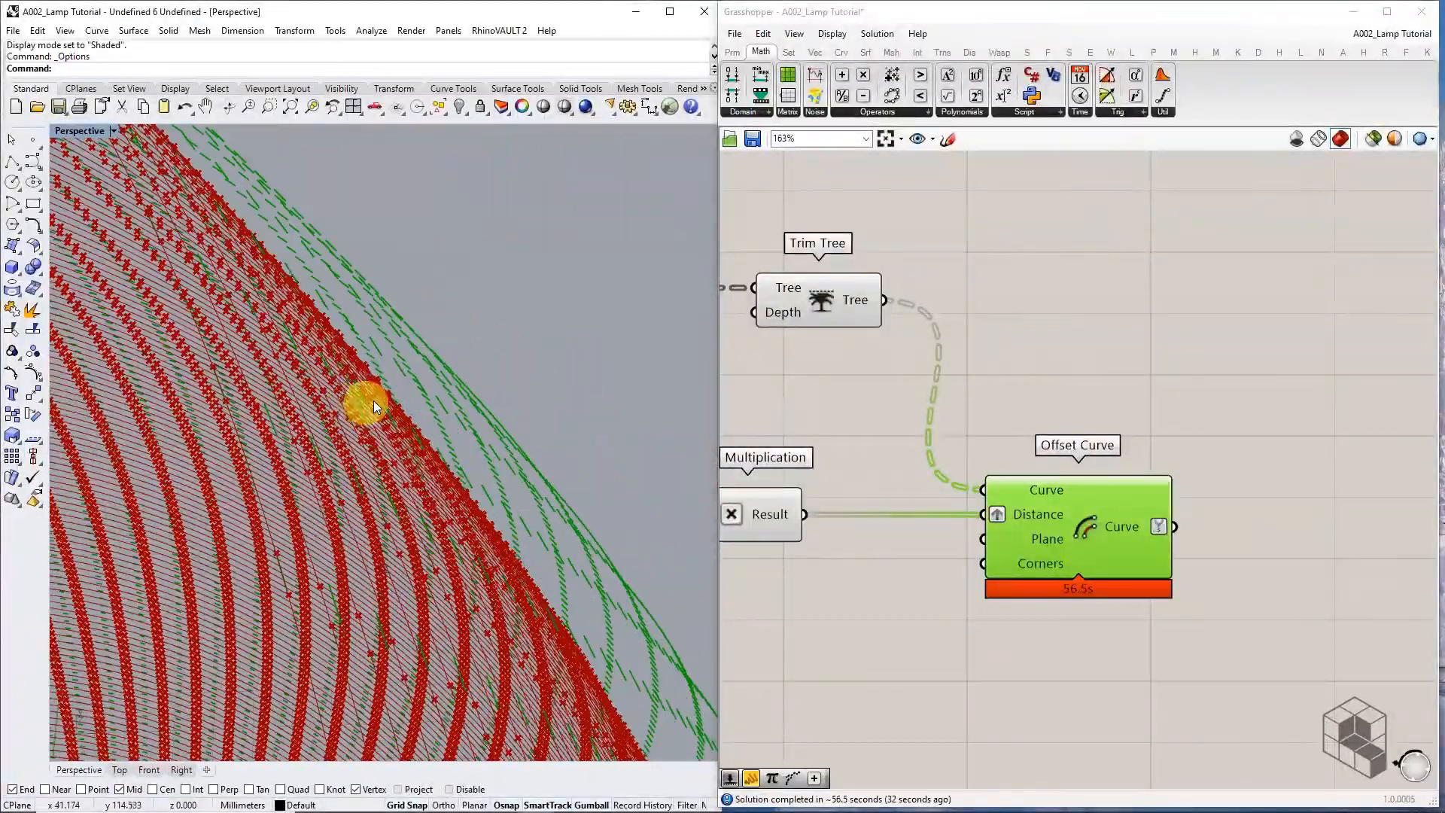
right_drag(375, 401, 500, 329)
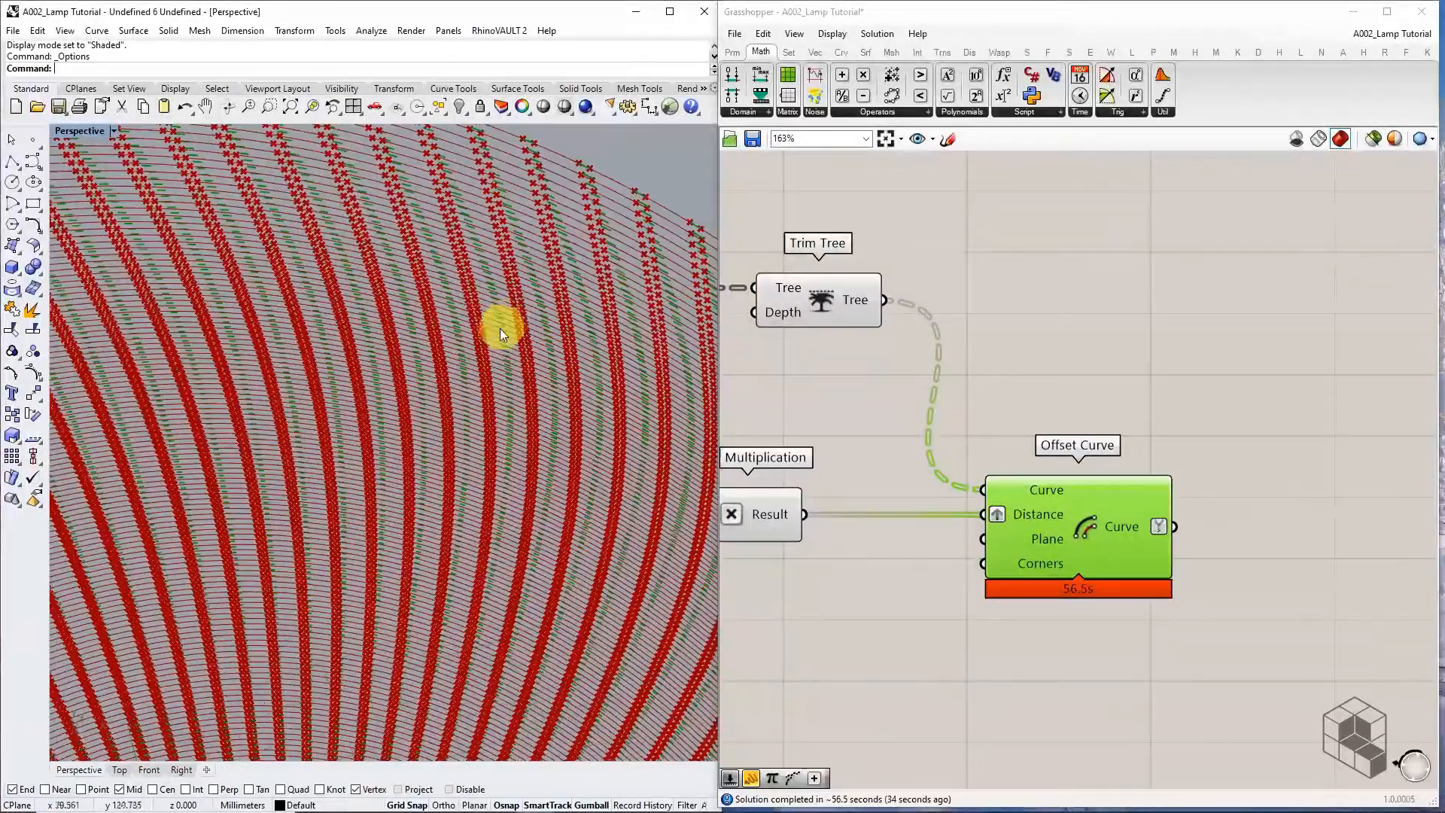
scroll(500, 328, down, 5)
scroll(572, 312, up, 10)
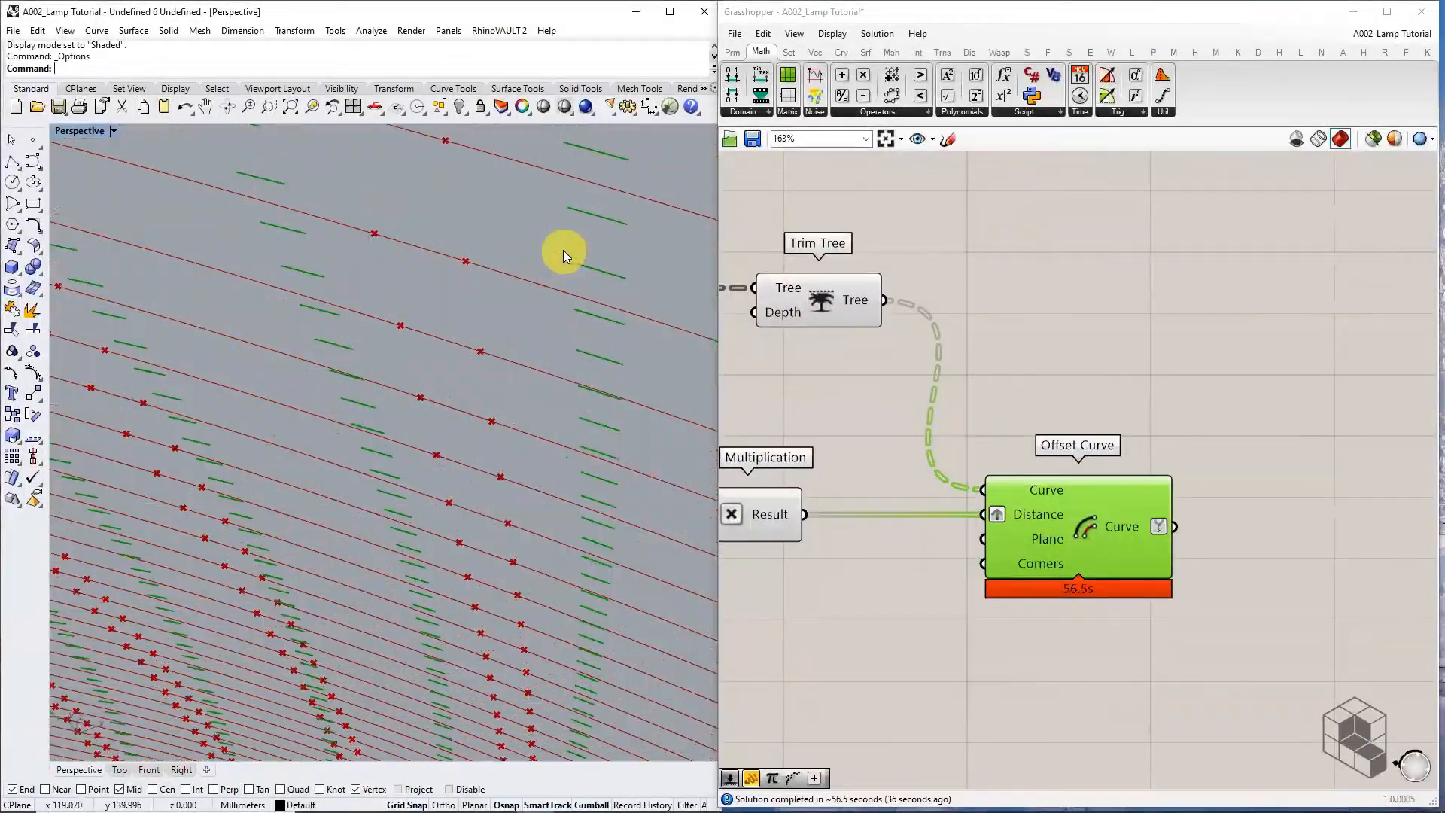
scroll(562, 268, down, 3)
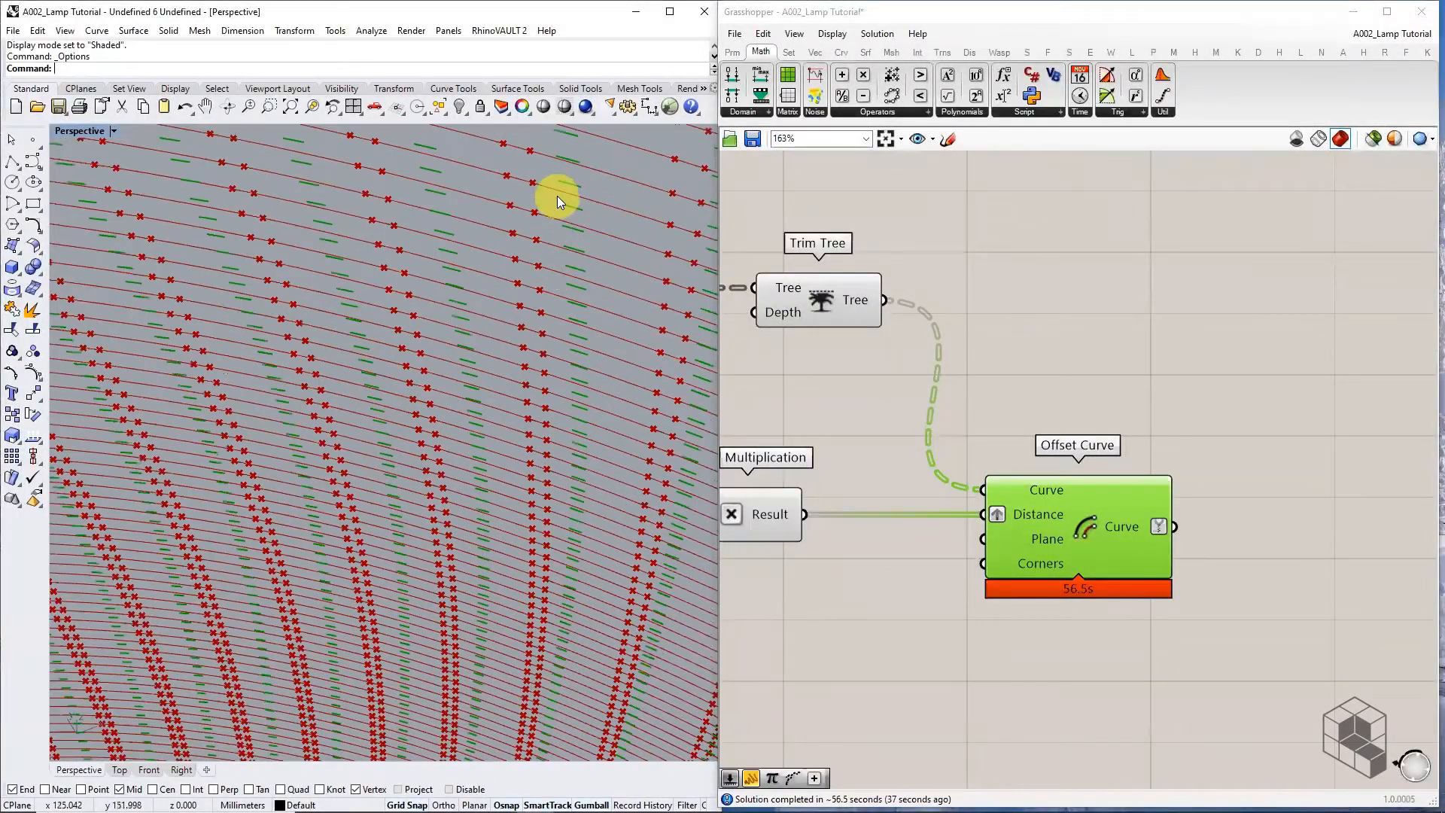
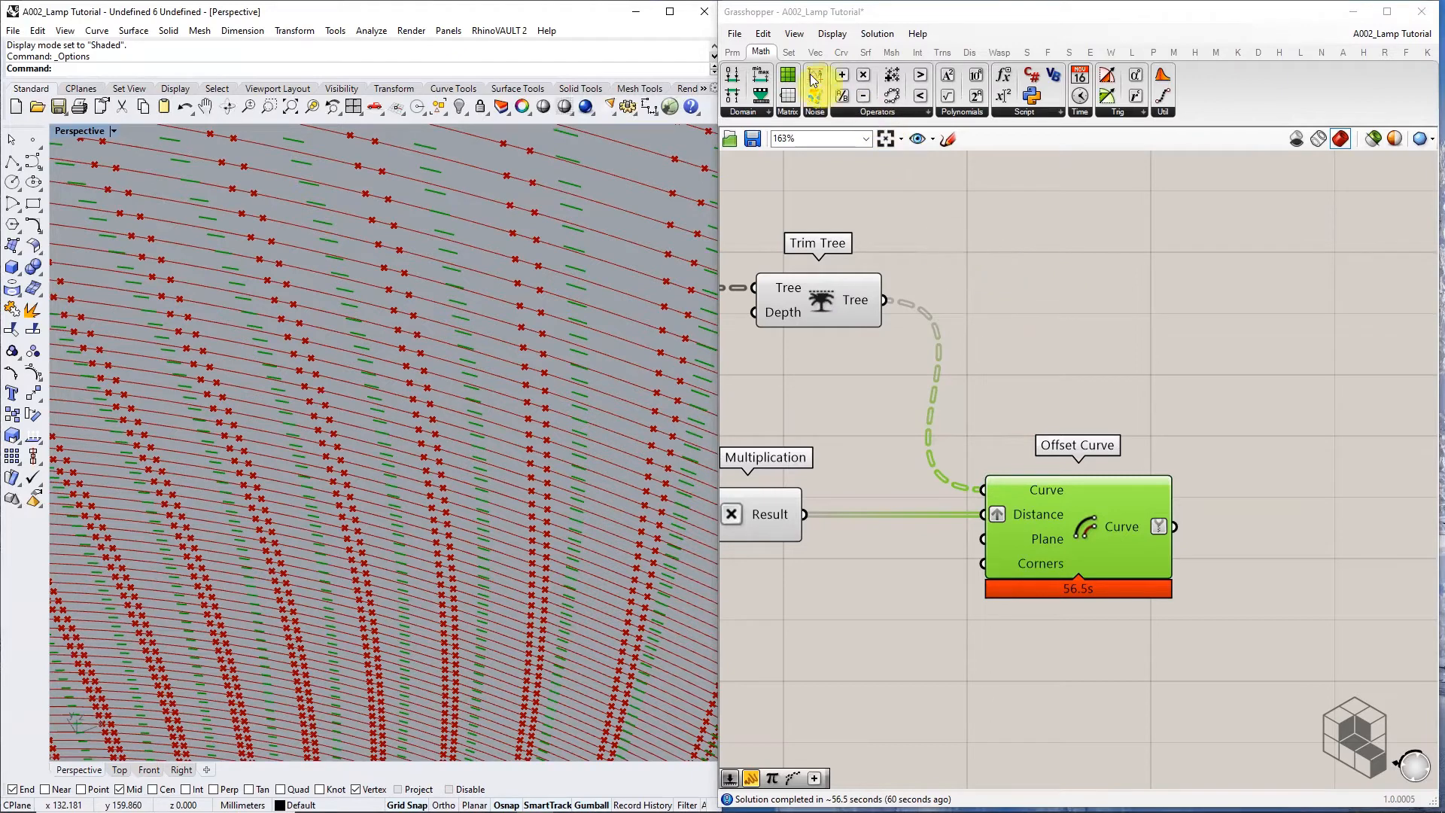
Add an End Points component (Curve > Analysis) fed by the Trim Tree curves
click(837, 51)
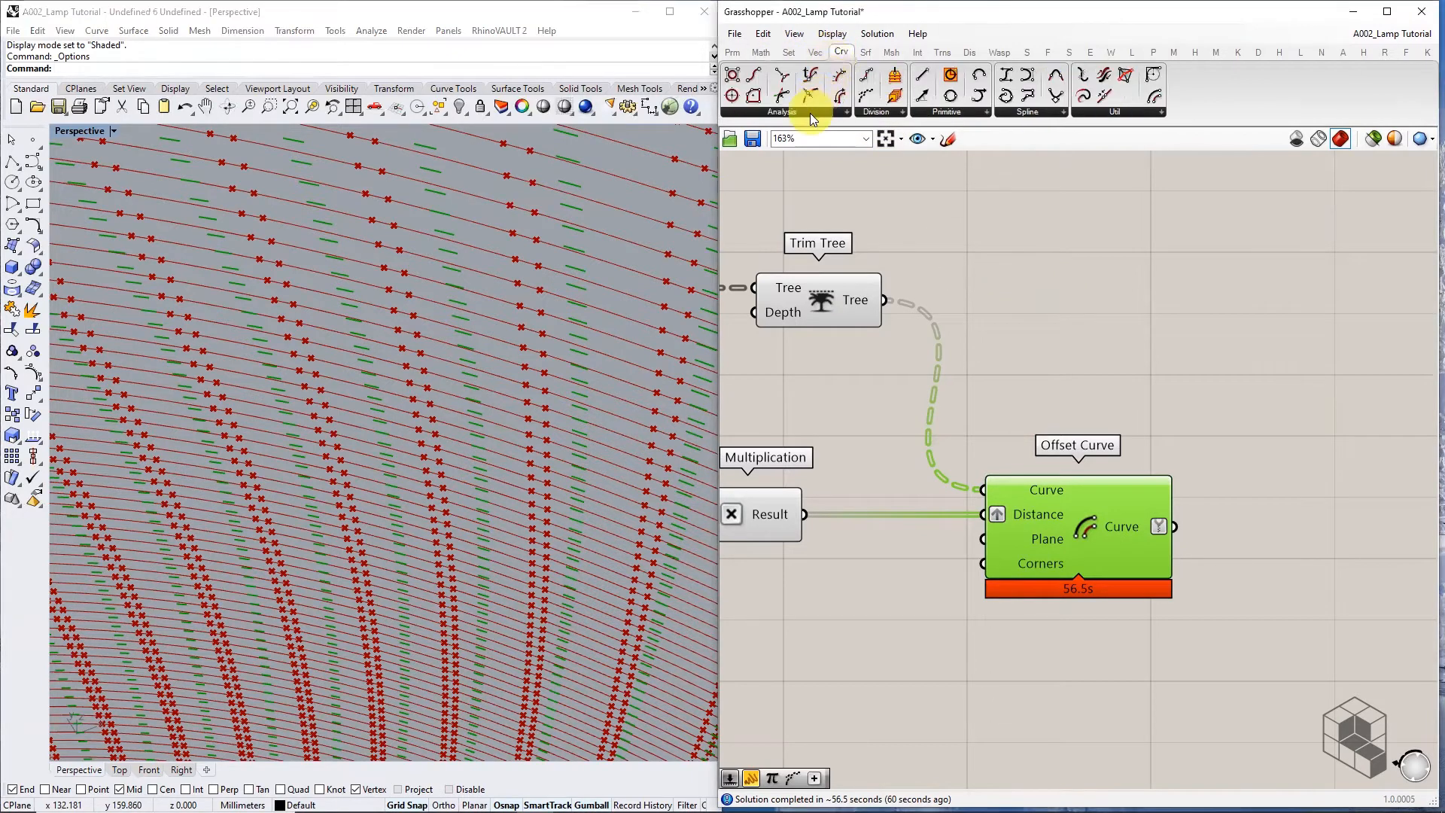
click(811, 113)
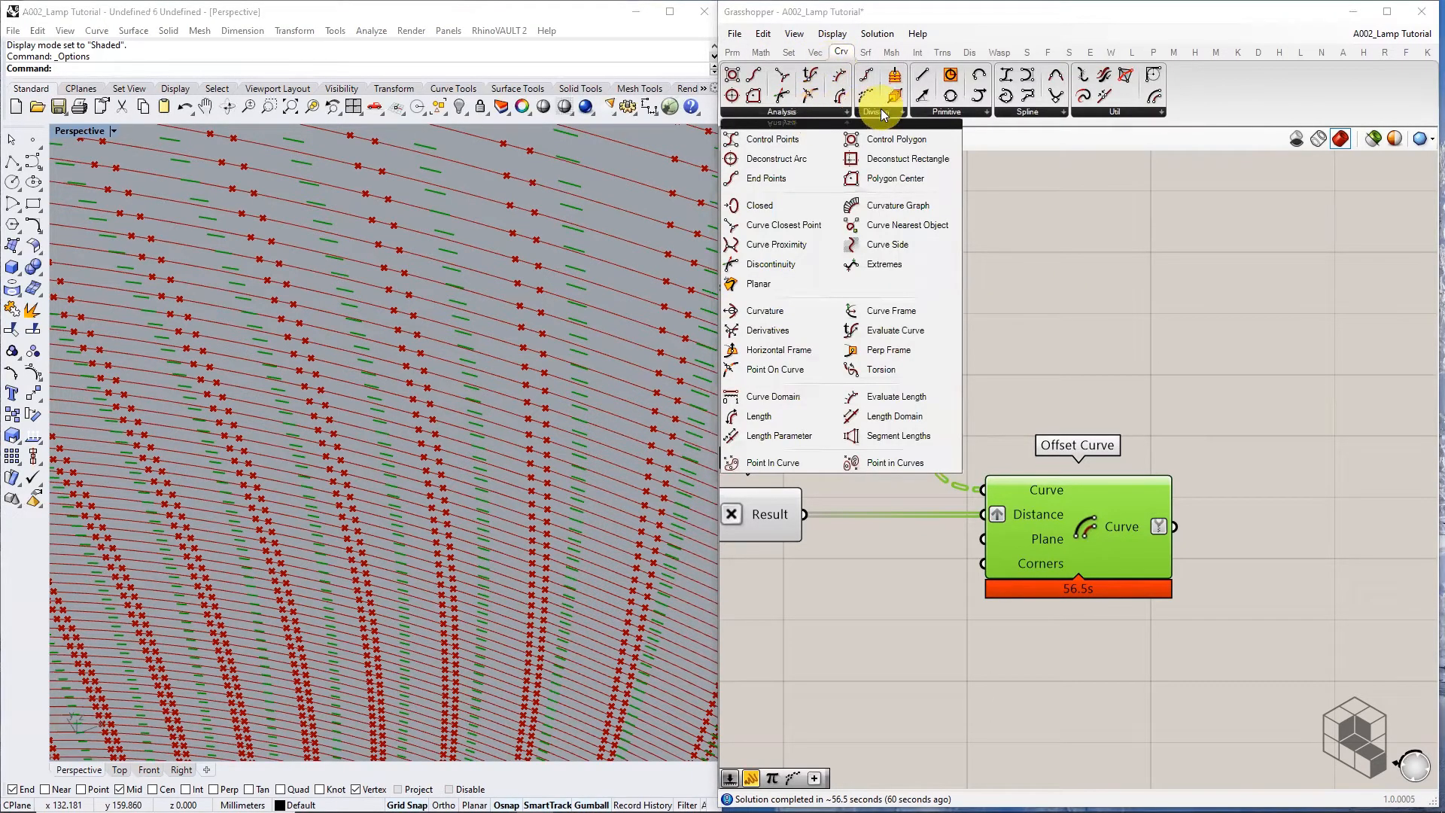
click(767, 179)
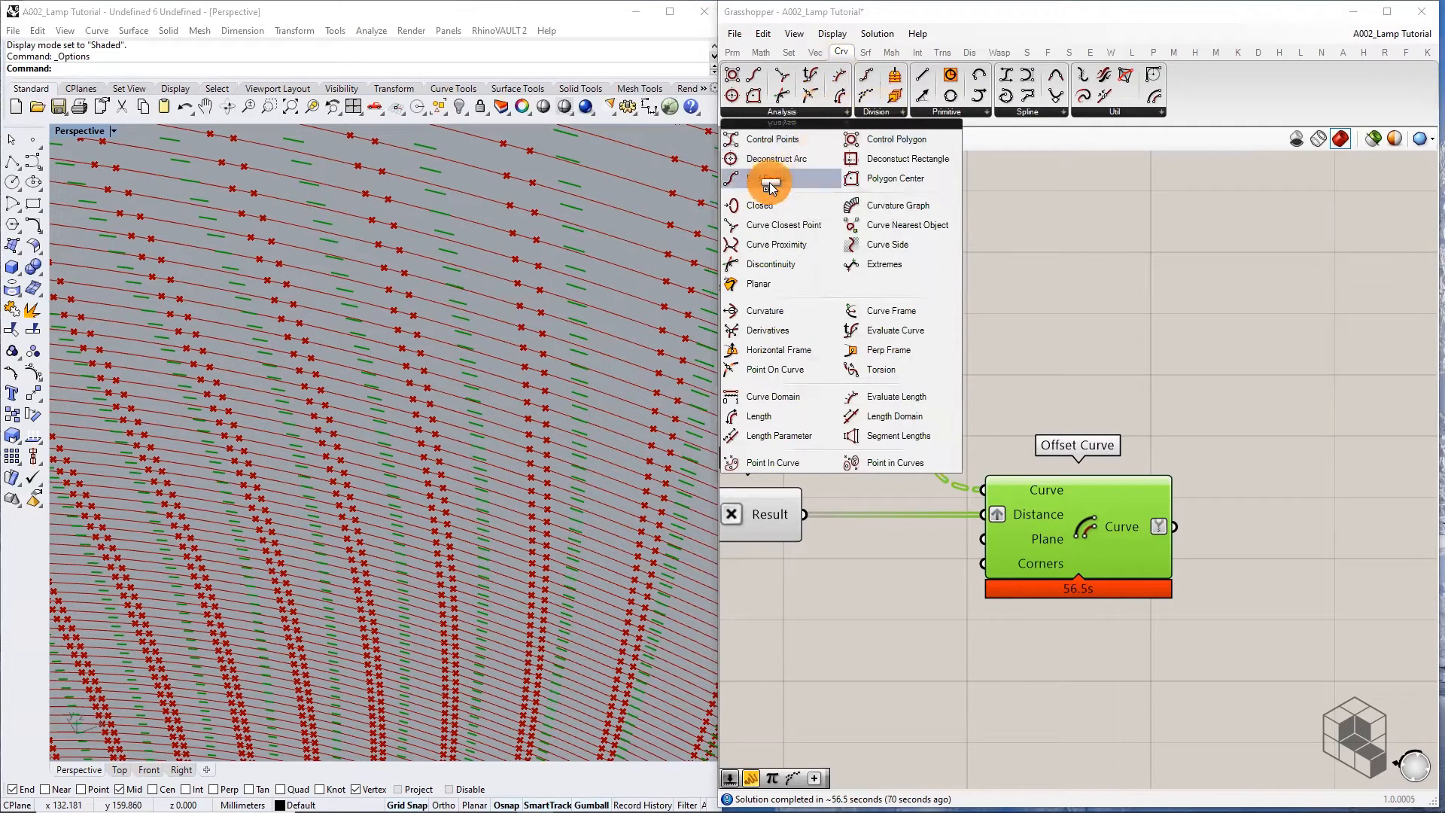
click(1040, 301)
drag(884, 299, 919, 307)
drag(985, 309, 983, 305)
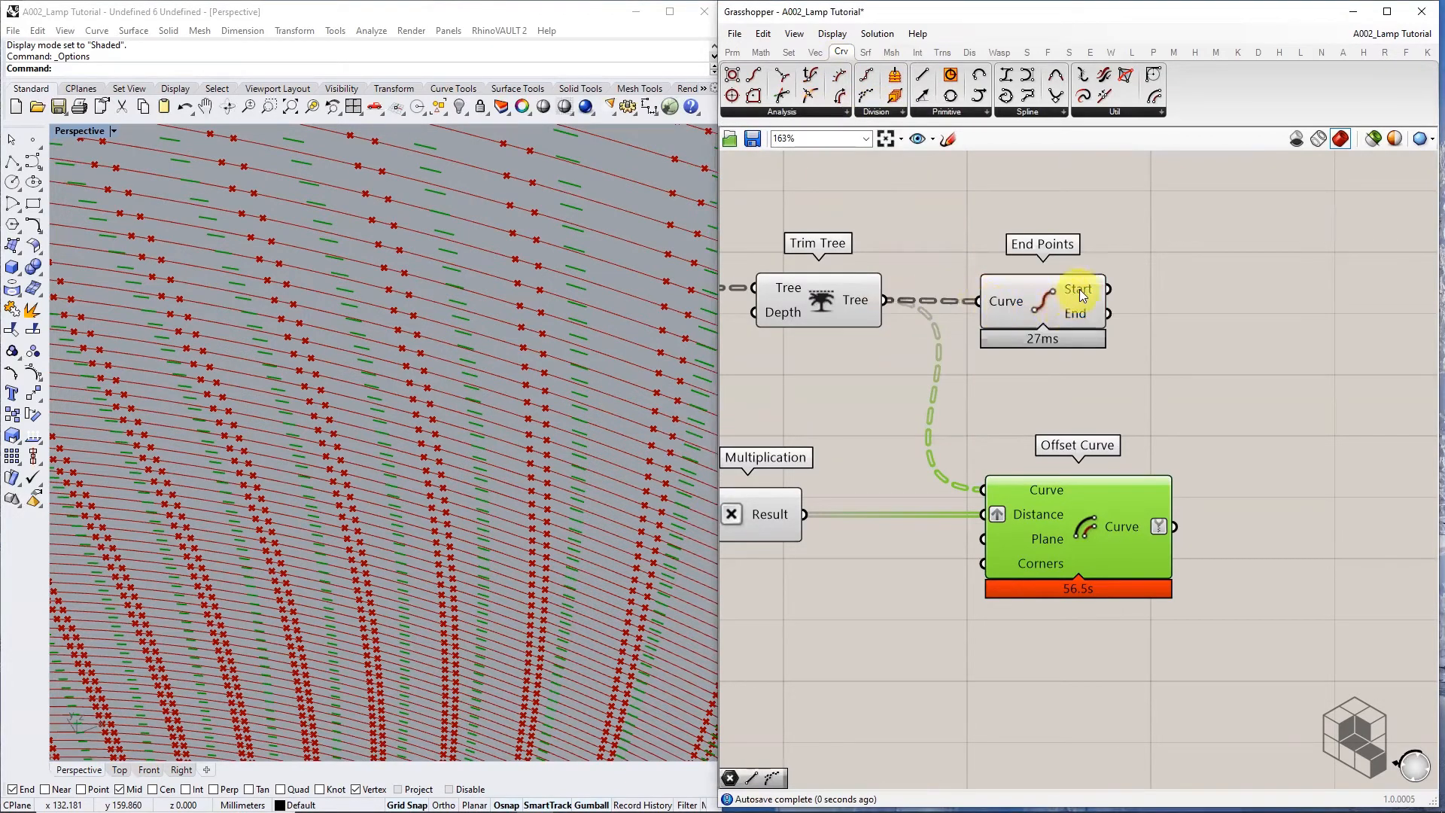
mouse_move(1011, 296)
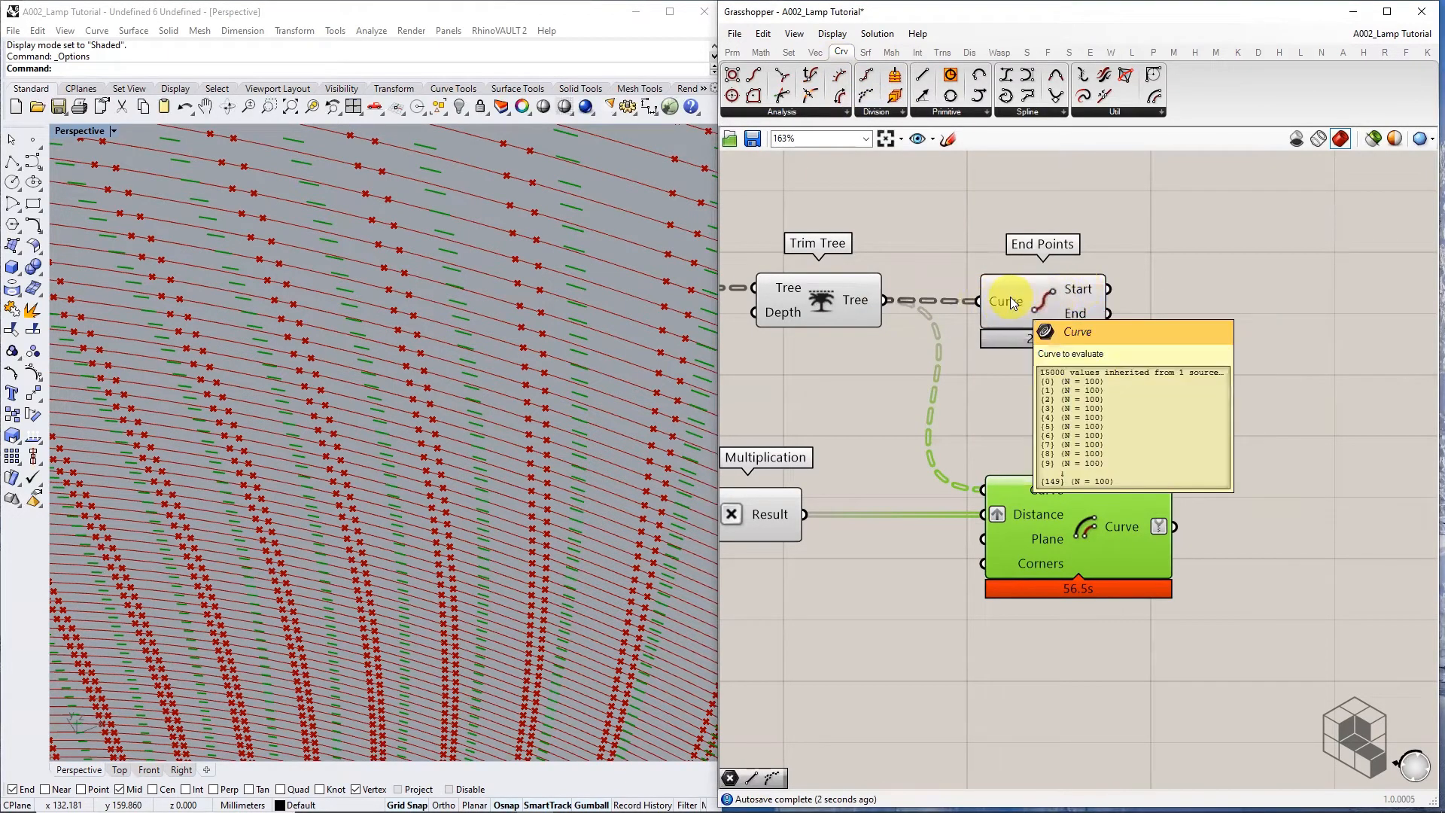
right_click(1010, 297)
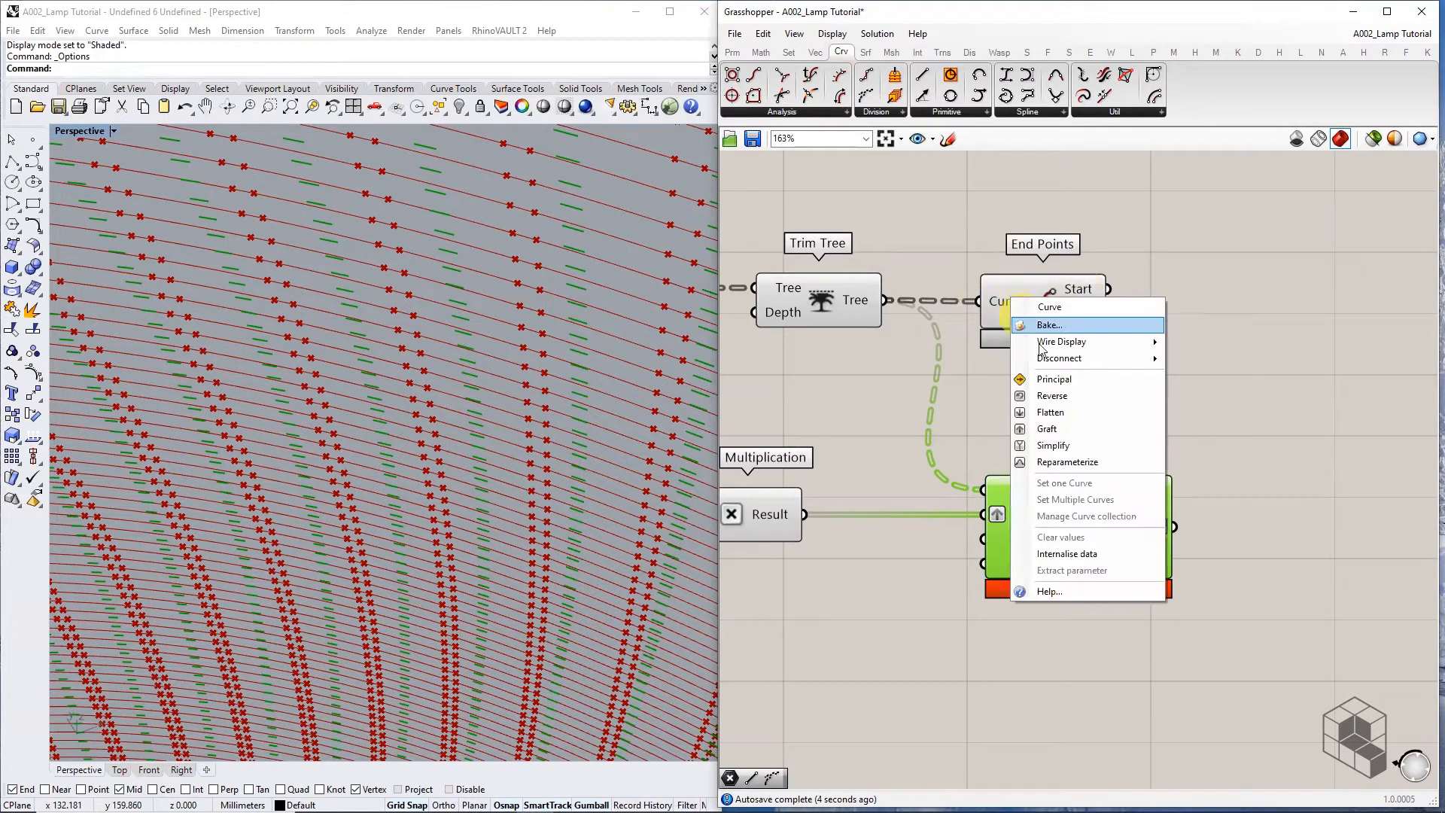
click(1060, 425)
Reposition End Points and duplicate it so the copy extracts the offset curves' endpoints
drag(1103, 289, 1278, 288)
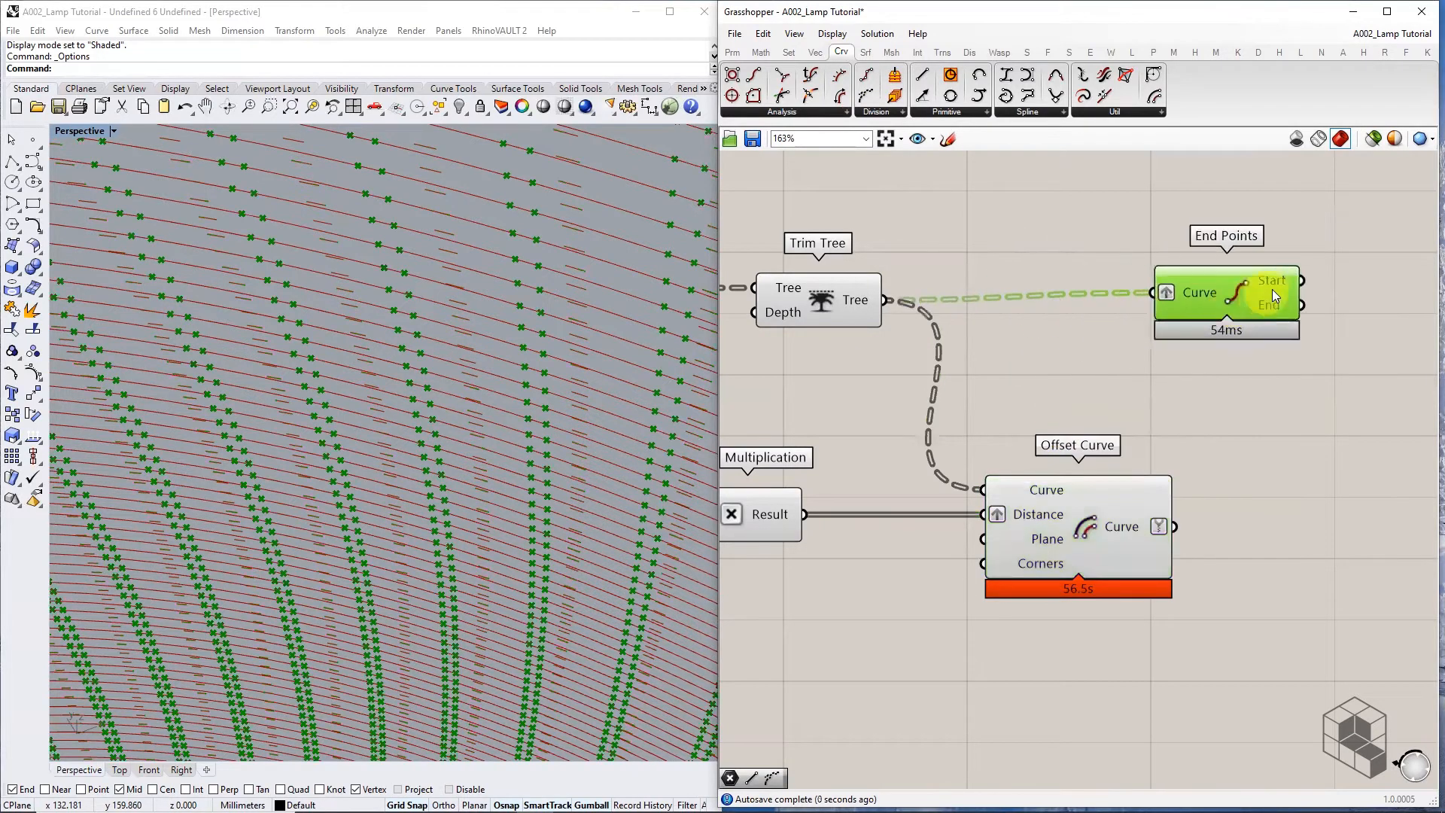
right_drag(1278, 289, 1109, 273)
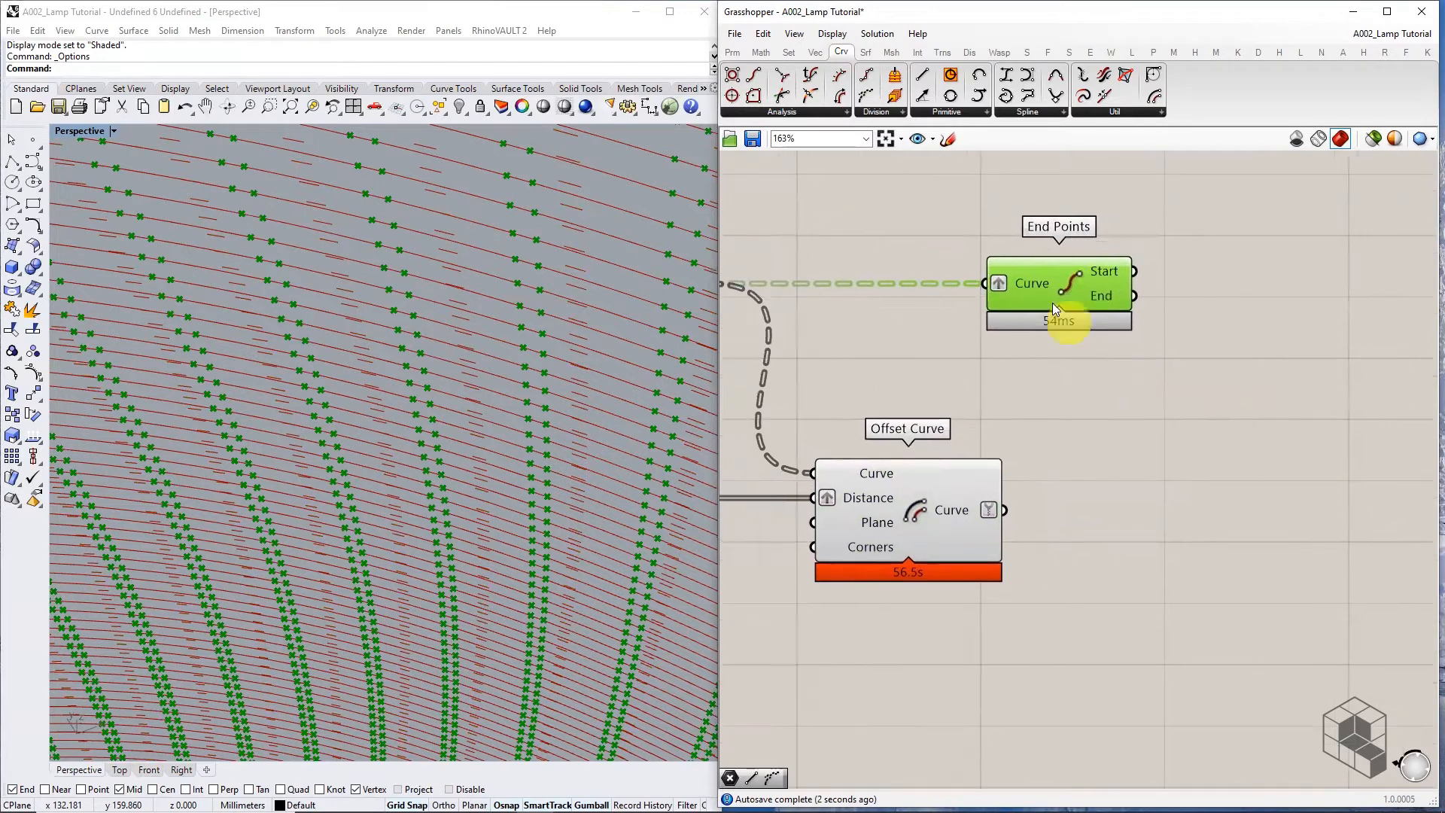
drag(1052, 302, 1133, 476)
right_click(1134, 296)
click(1055, 286)
click(1108, 289)
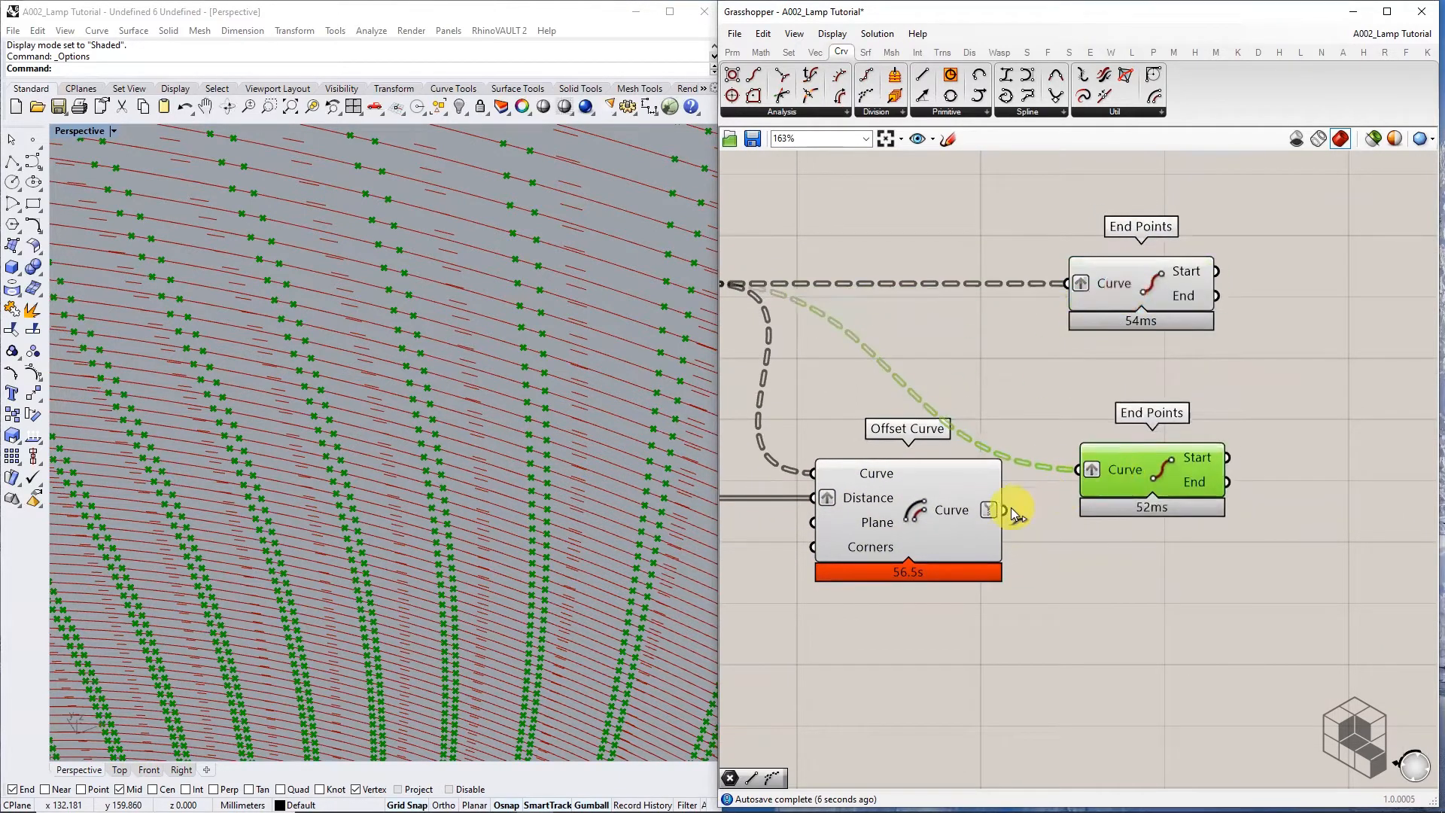
drag(1006, 510, 1125, 505)
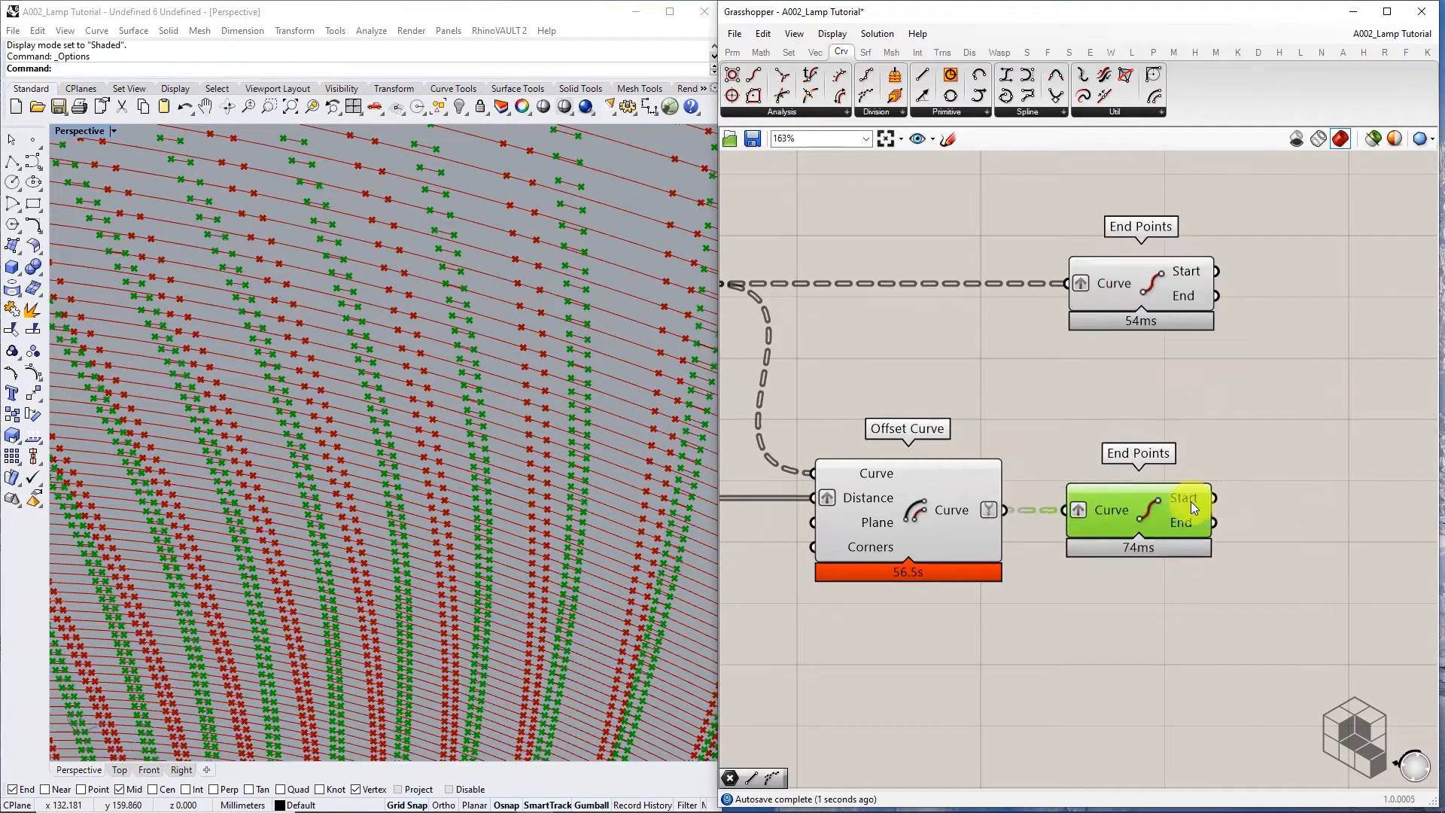
right_drag(1312, 395, 1182, 402)
Add two Line components linking matching start points and matching end points of original and offset curves
double_click(1181, 404)
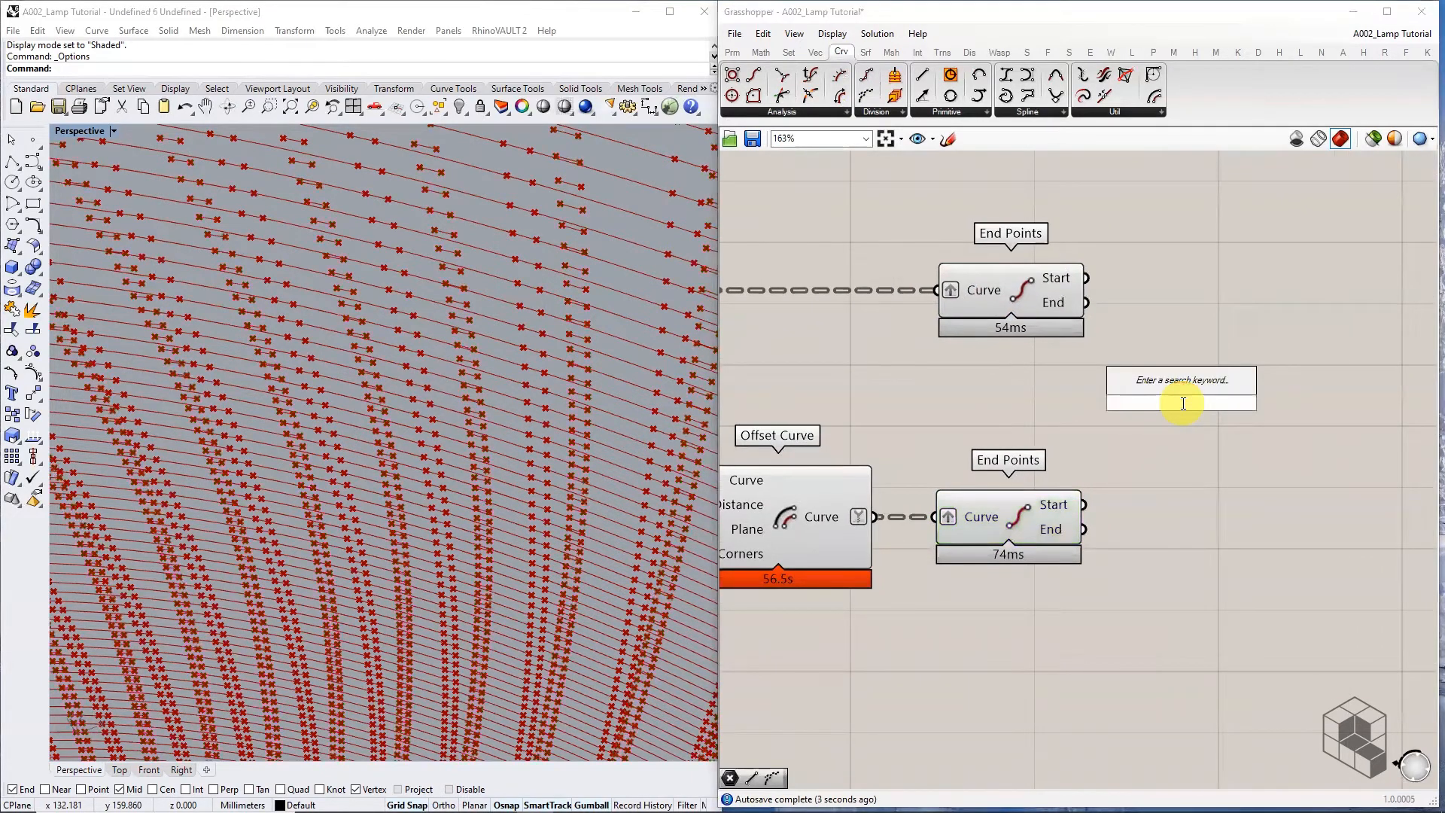
text(LINE)
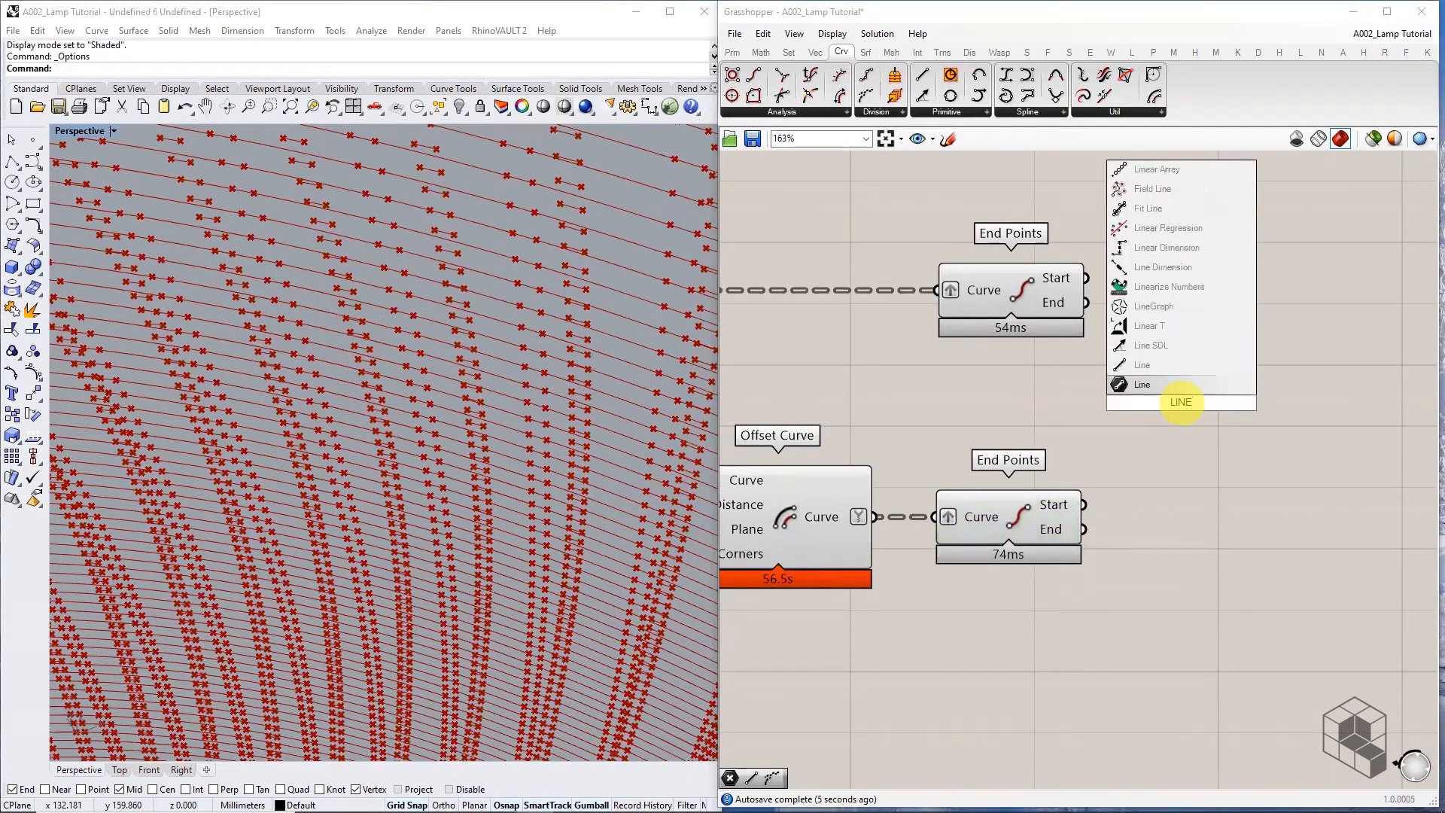
click(1179, 384)
drag(1086, 278, 1179, 357)
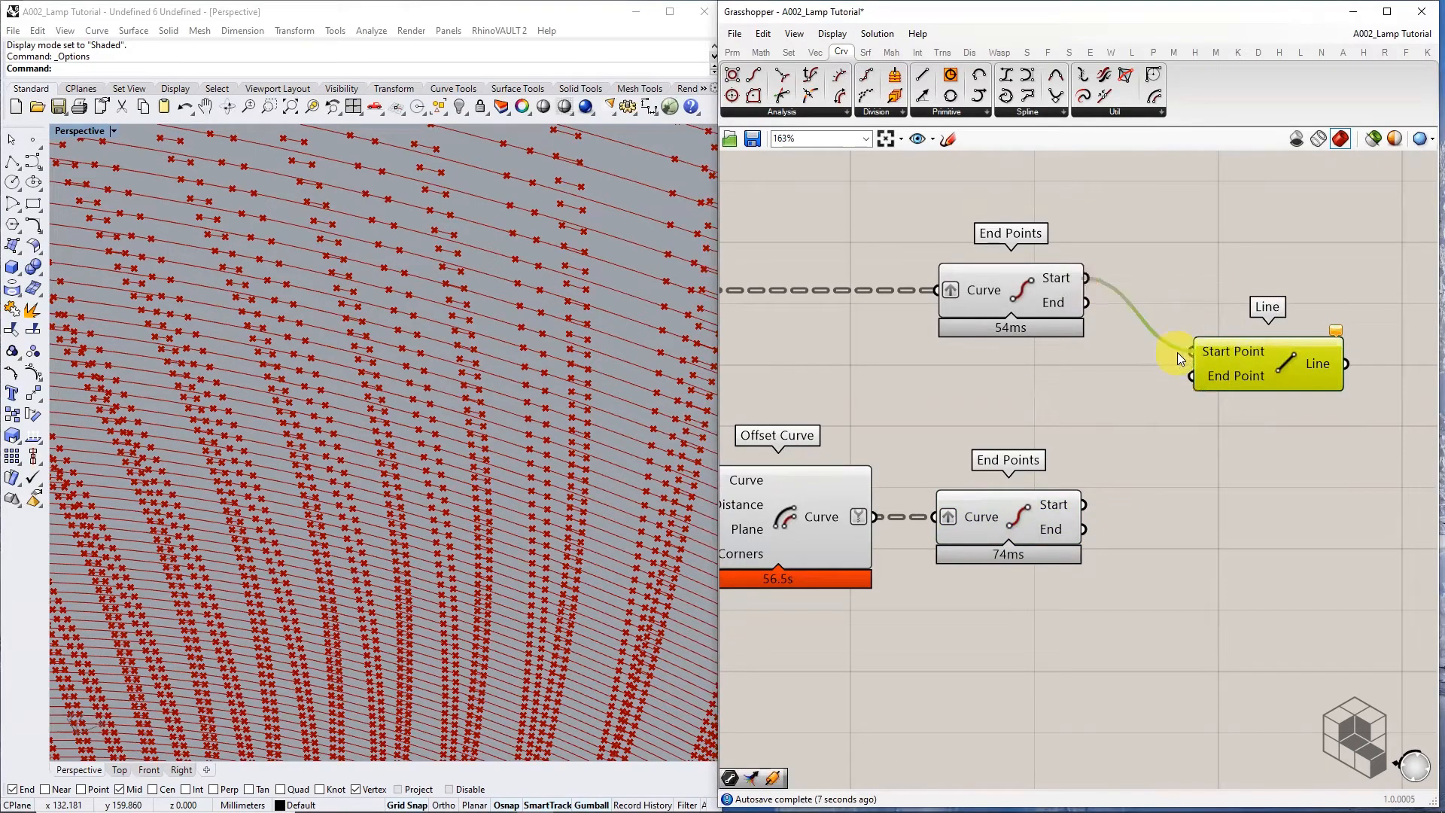
drag(1084, 505, 1302, 513)
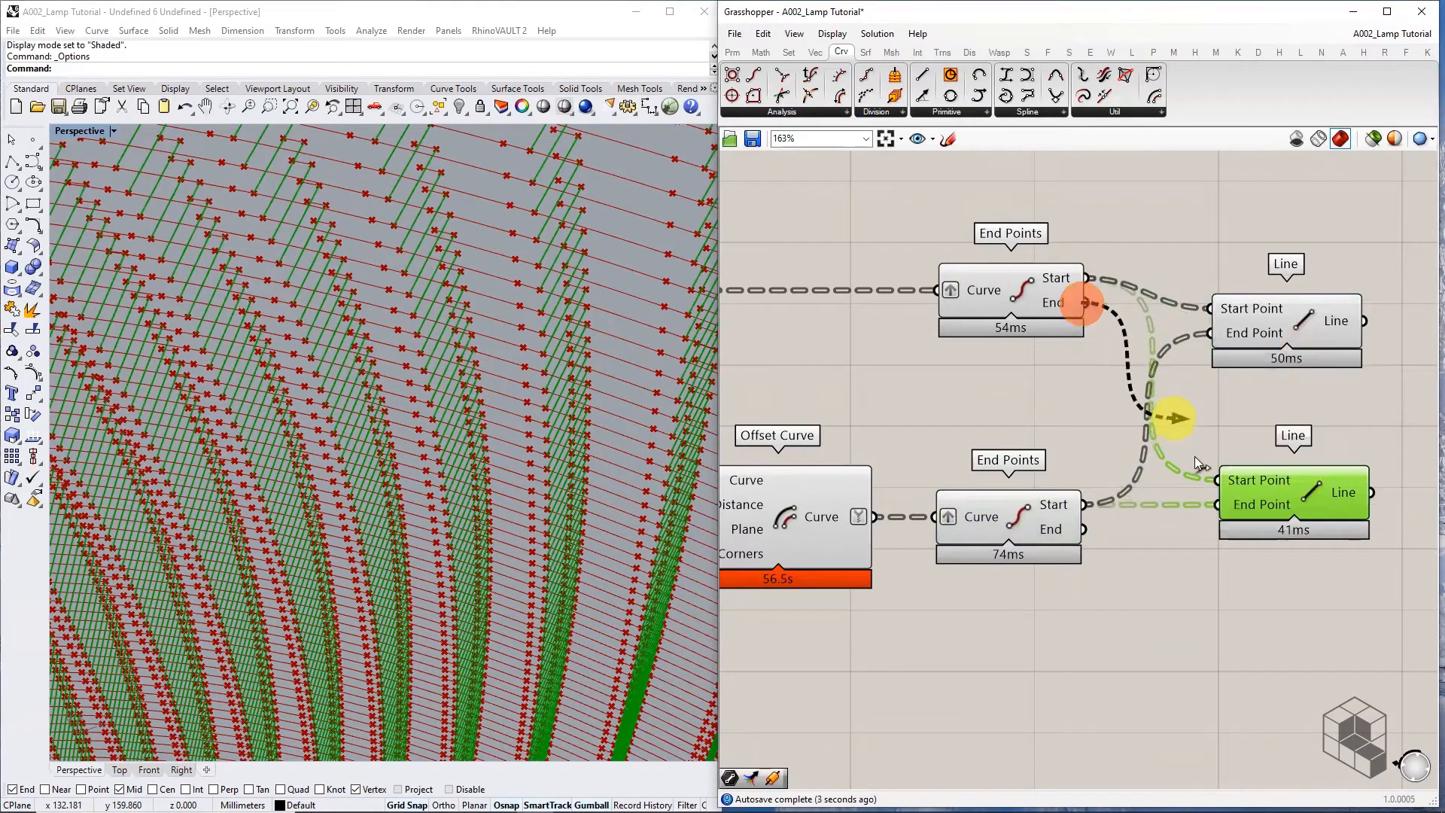
drag(1195, 456, 1225, 509)
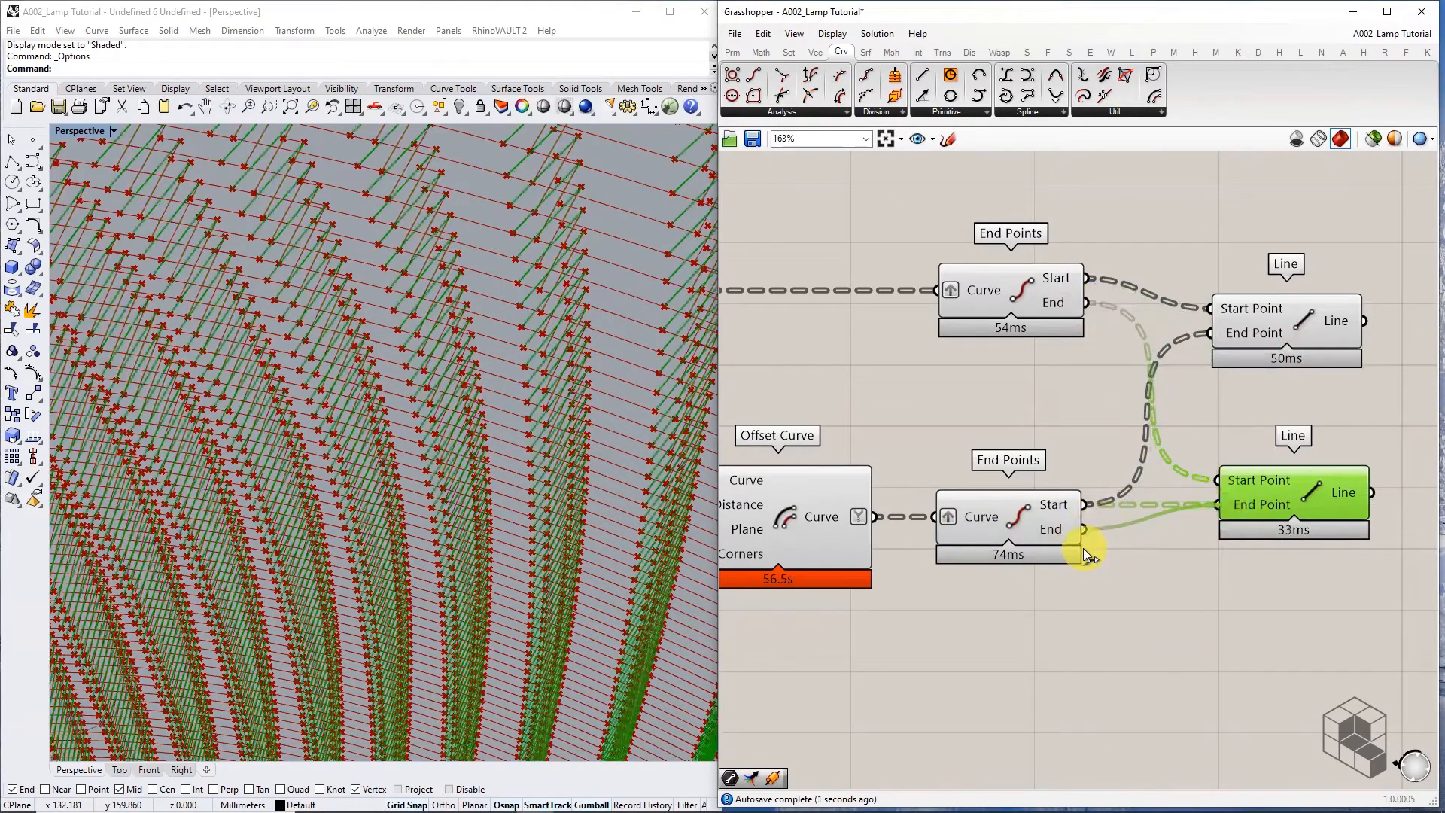
right_drag(1247, 550, 972, 443)
Orbit the Rhino view and preview each set of connecting lines
scroll(560, 307, down, 5)
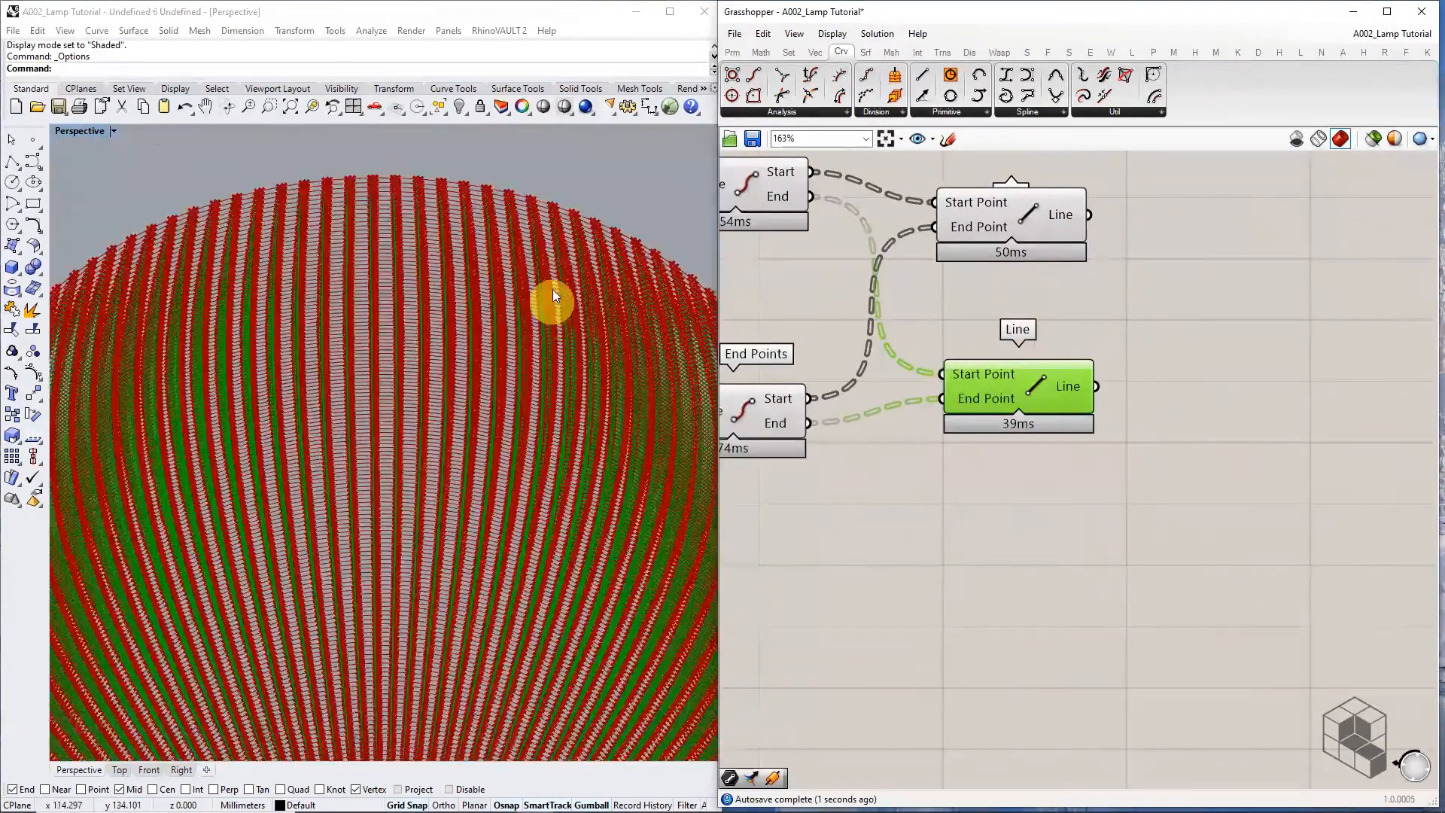
scroll(553, 289, up, 10)
right_drag(574, 404, 497, 218)
right_drag(532, 281, 564, 299)
scroll(1126, 384, down, 2)
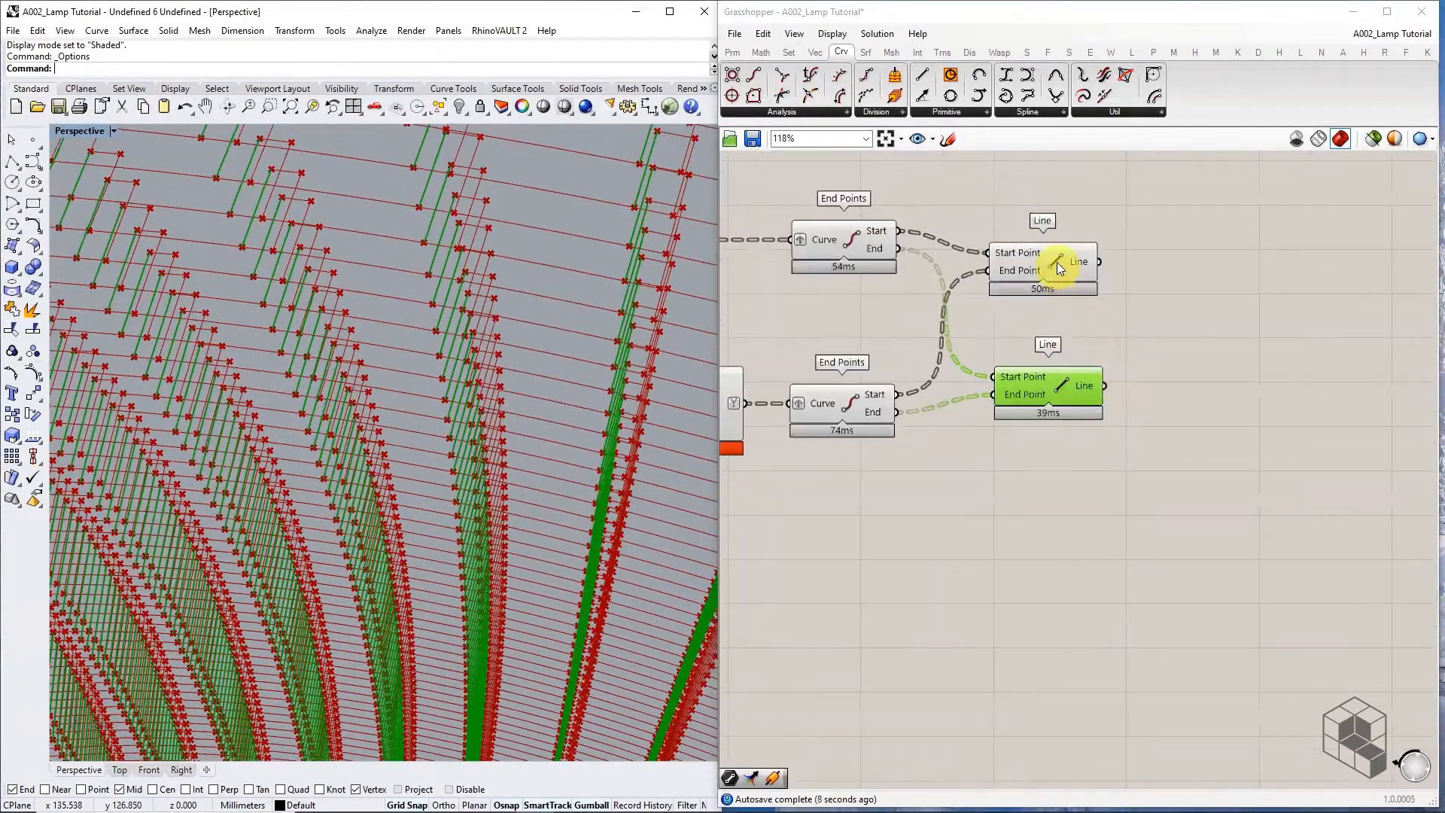
click(1067, 241)
click(1051, 399)
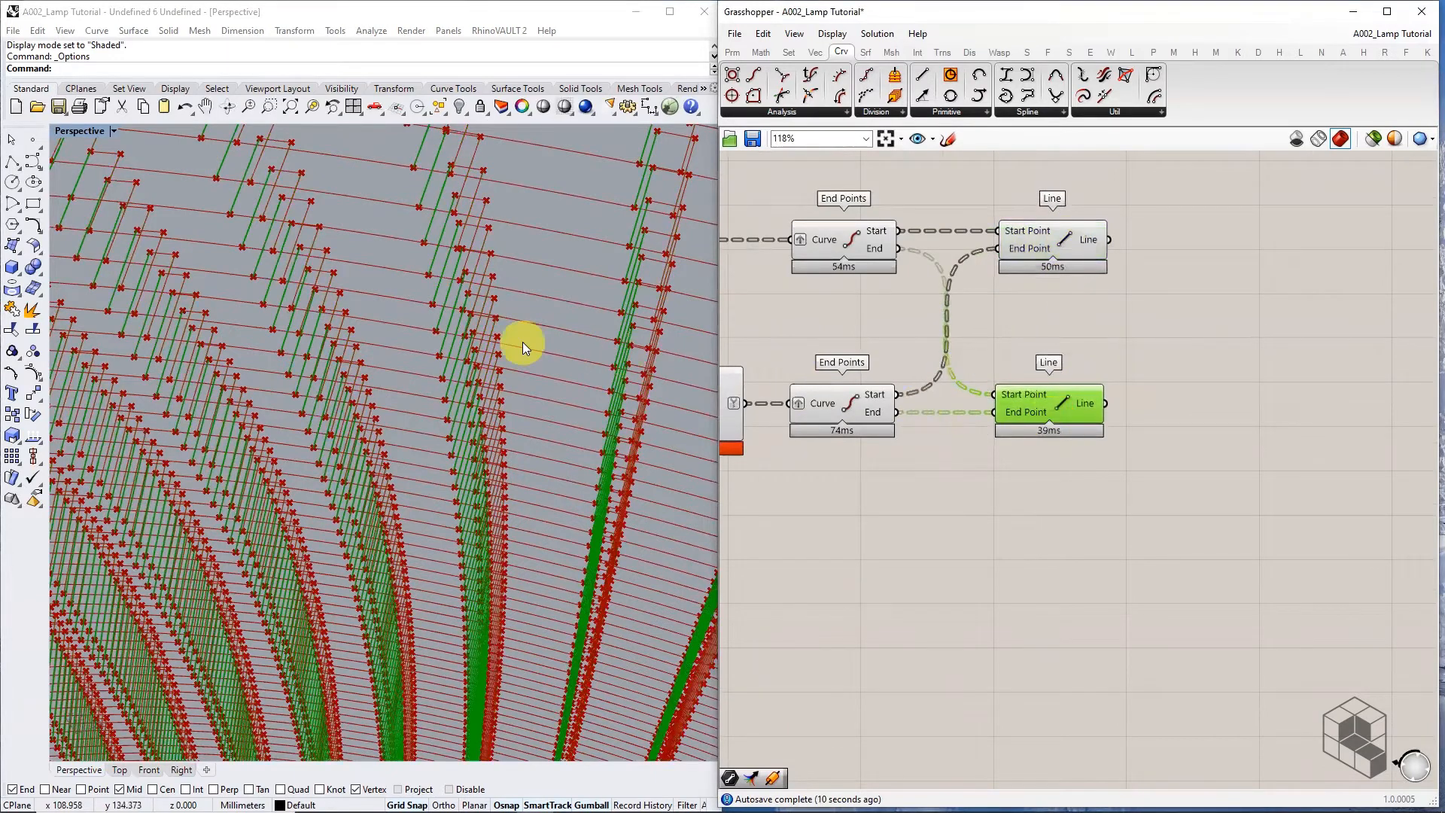
click(1111, 330)
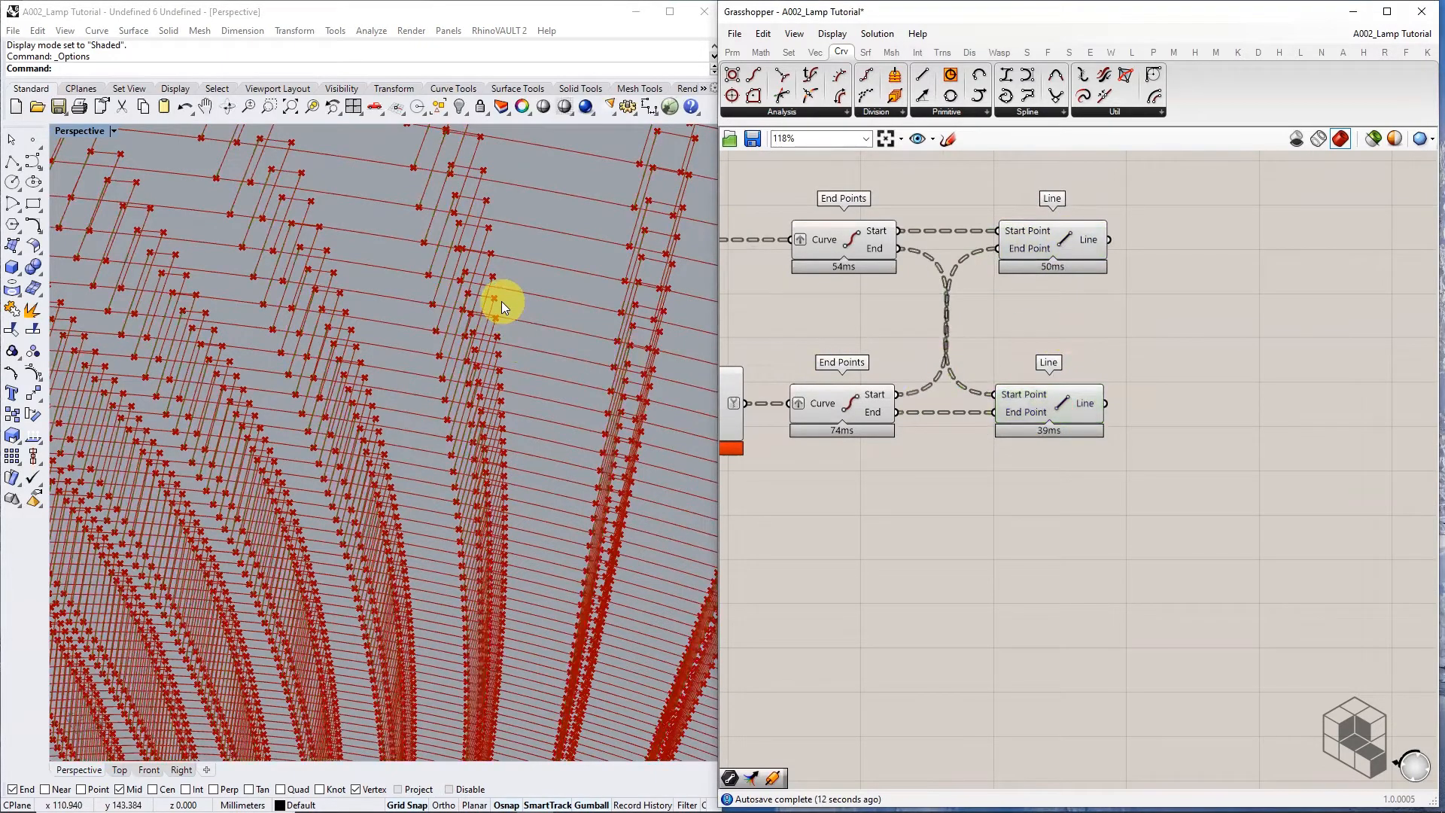
key(ctrl+2)
mouse_move(462, 282)
mouse_down()
mouse_move(466, 198)
mouse_move(426, 281)
mouse_move(313, 260)
mouse_up()
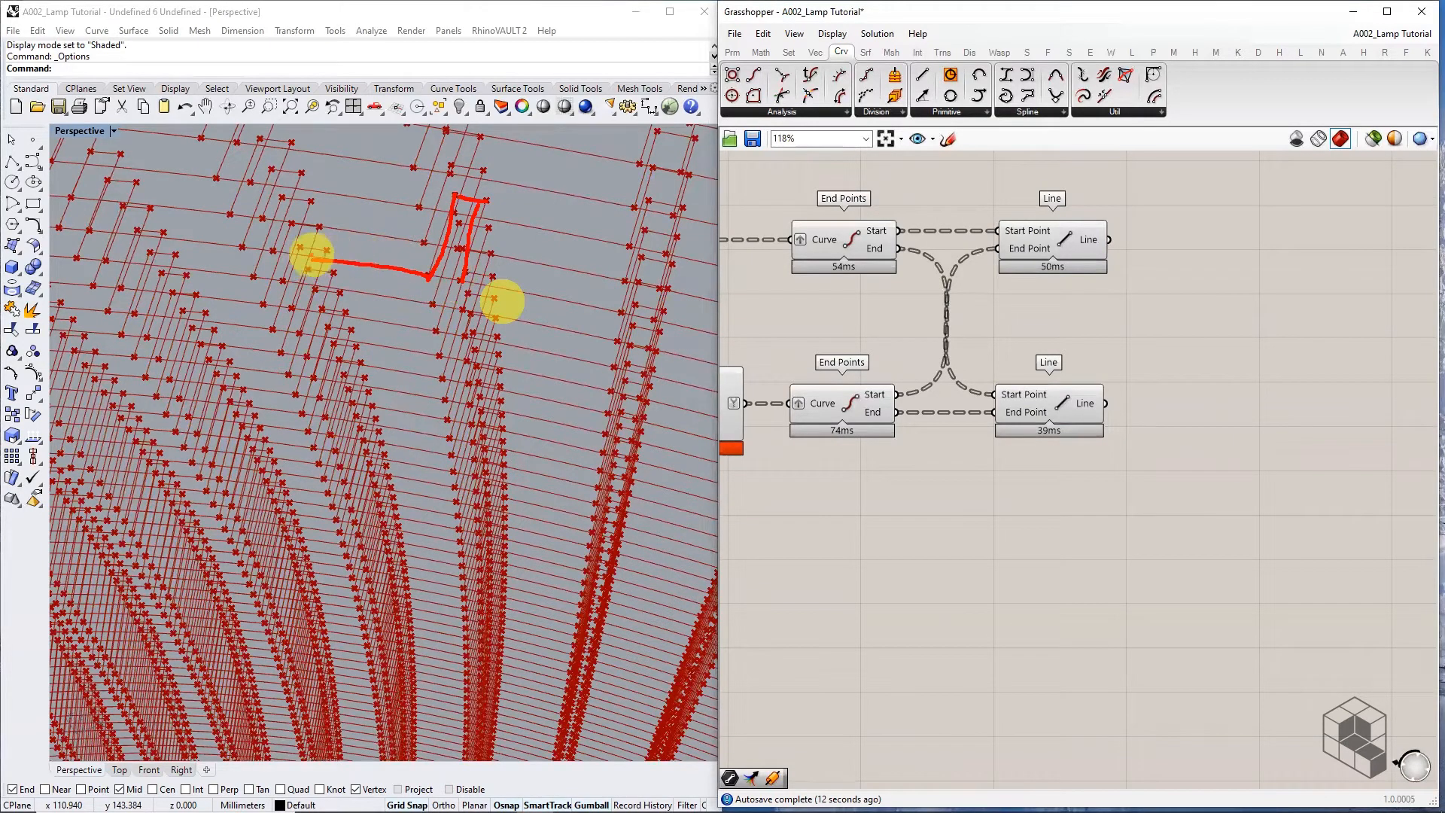
mouse_move(309, 260)
mouse_down()
mouse_move(329, 195)
mouse_move(284, 187)
mouse_move(270, 237)
mouse_move(163, 236)
mouse_up()
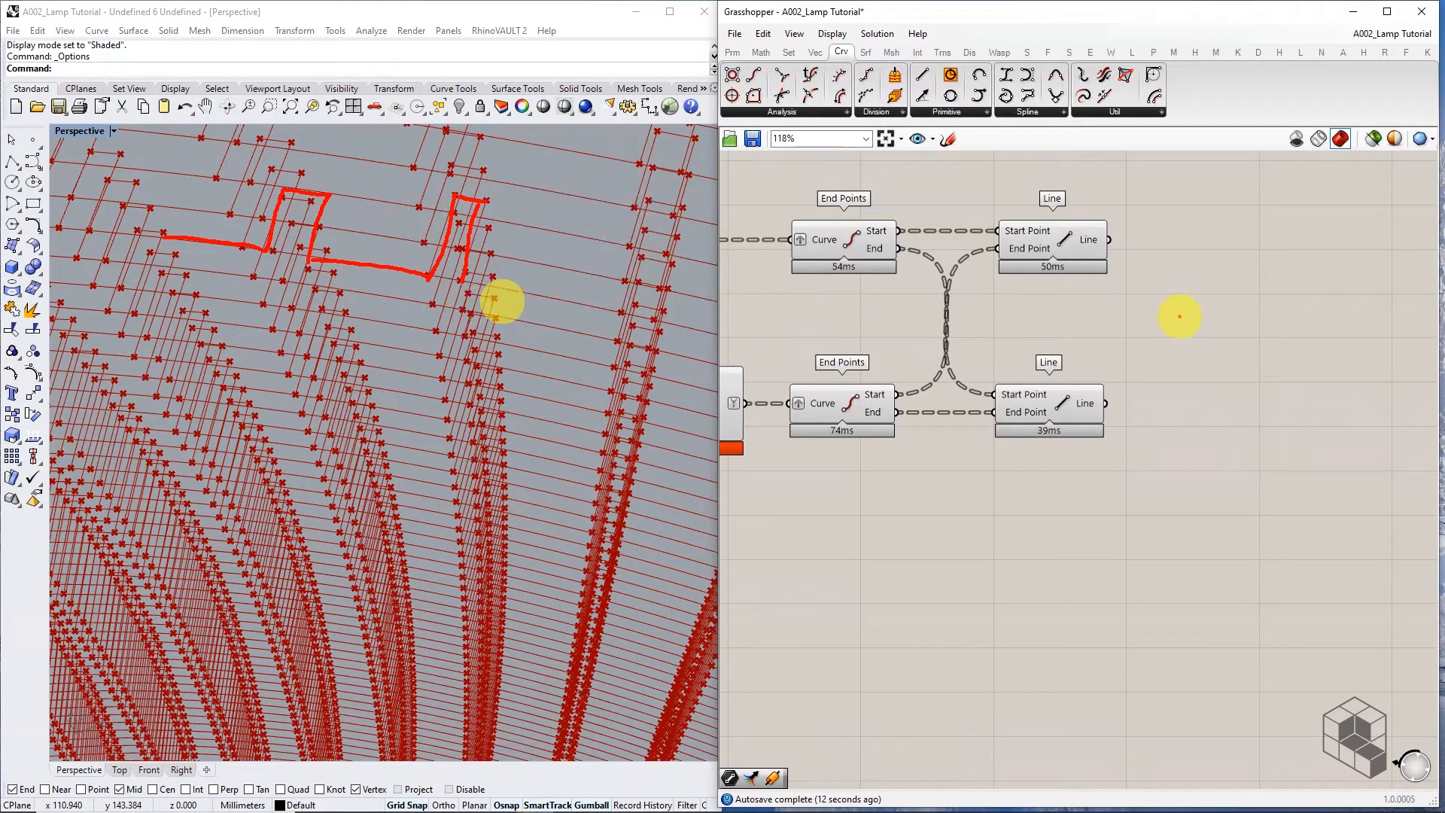
Add a Merge component to the right of the Line components
double_click(1197, 324)
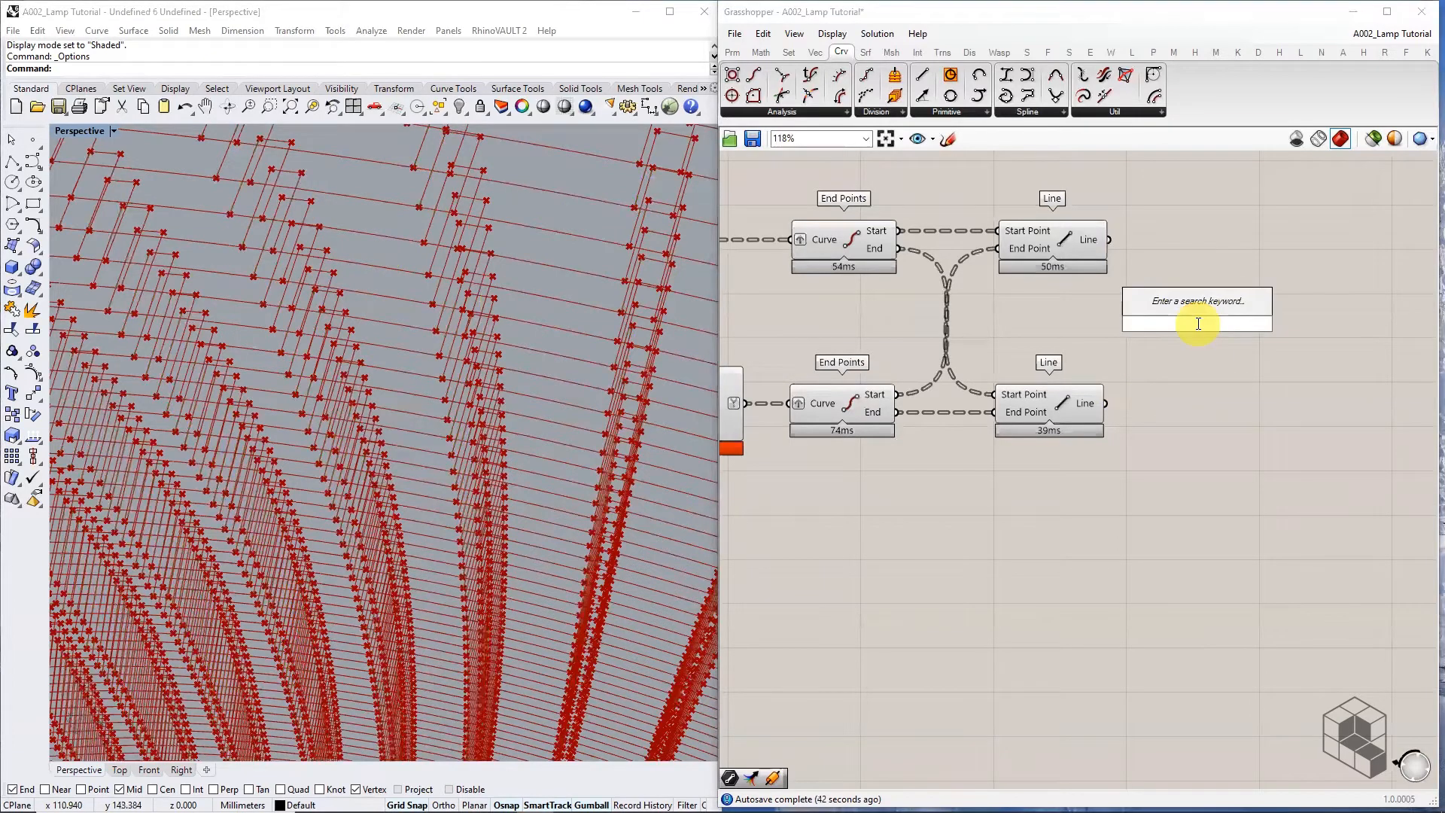
text(merge)
key(Return)
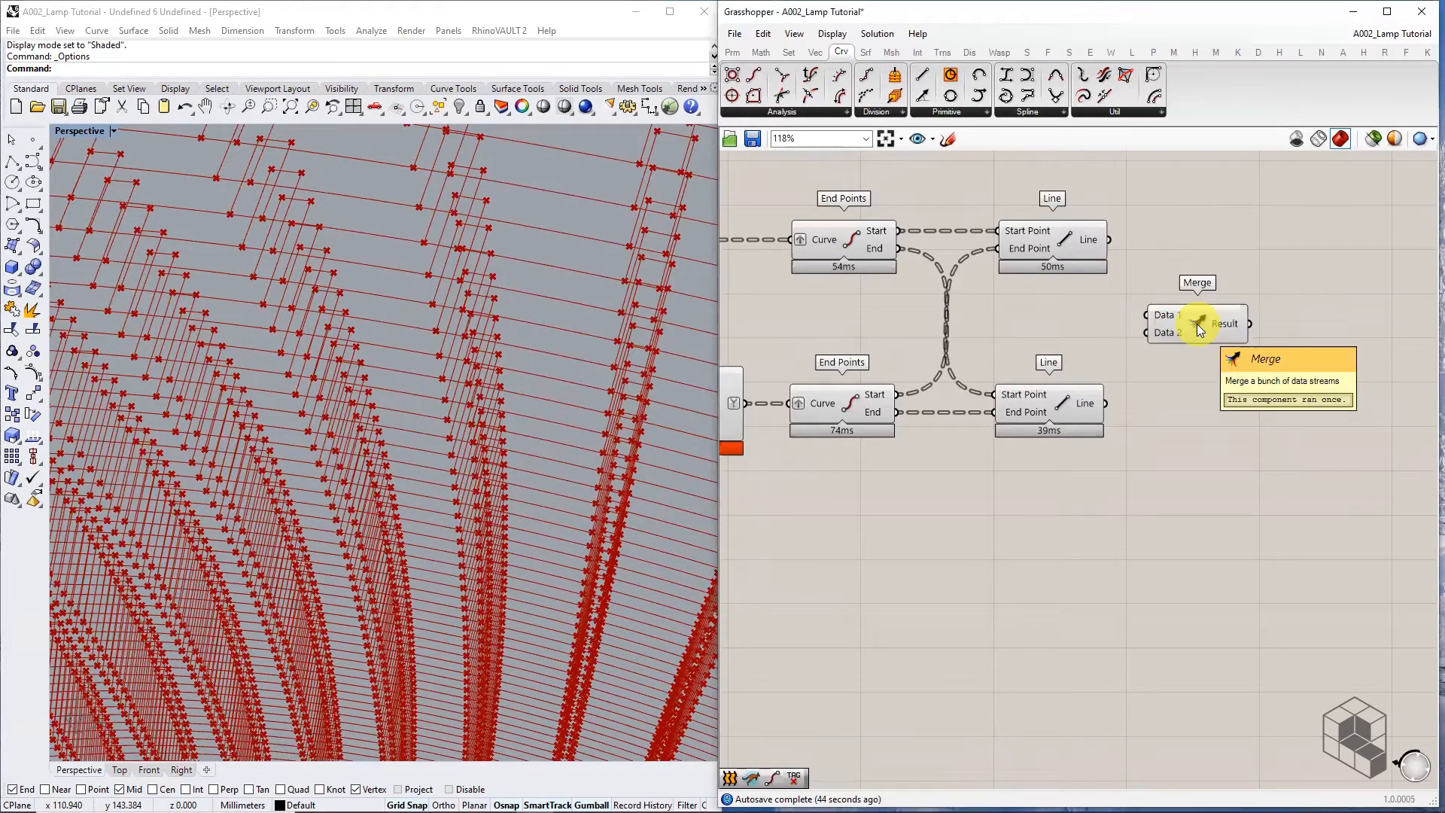
drag(1197, 324, 1270, 283)
Feed the start-point lines, offset curves and end-point lines into Merge
click(1084, 241)
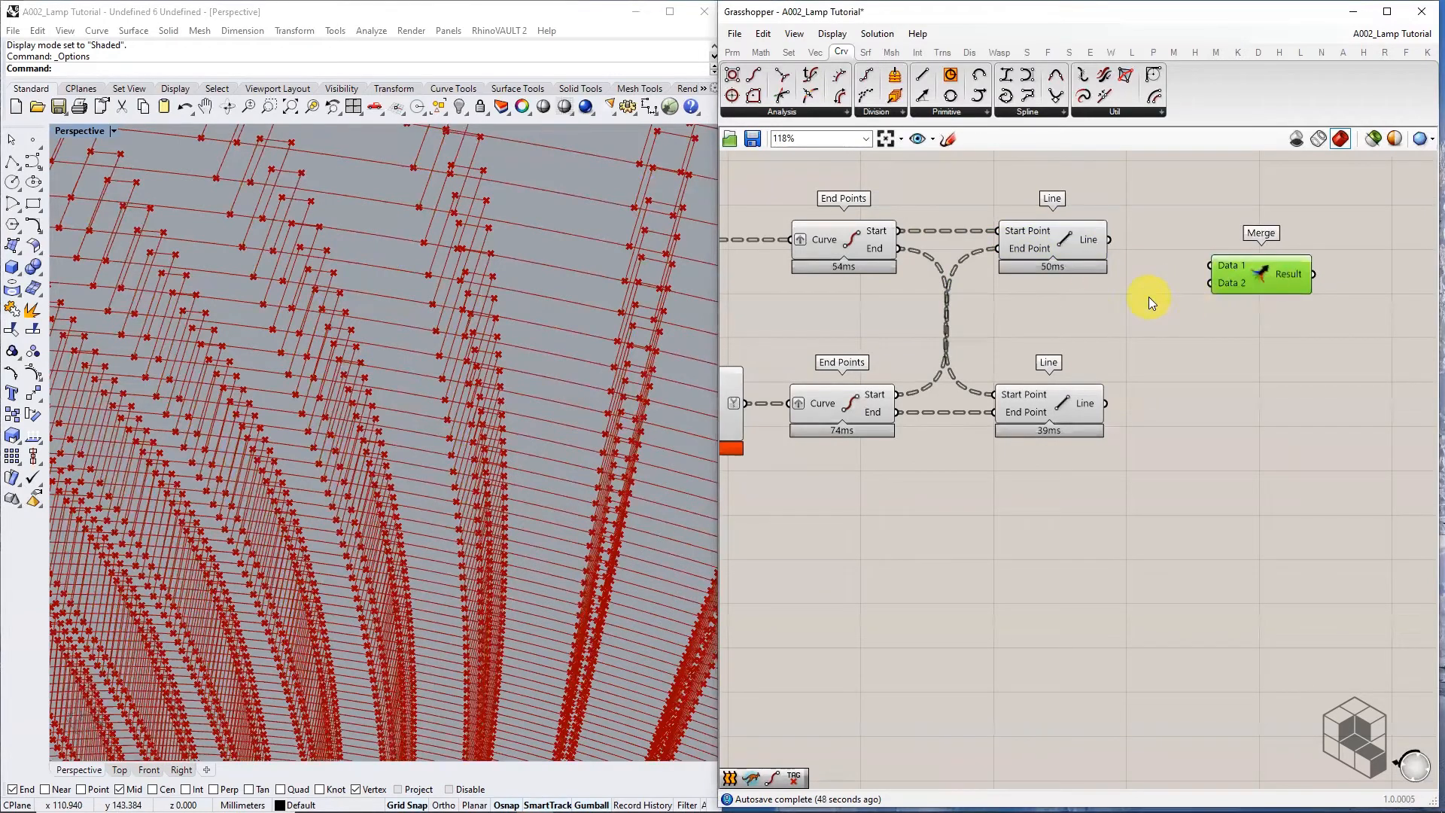
scroll(1149, 297, down, 2)
click(1195, 247)
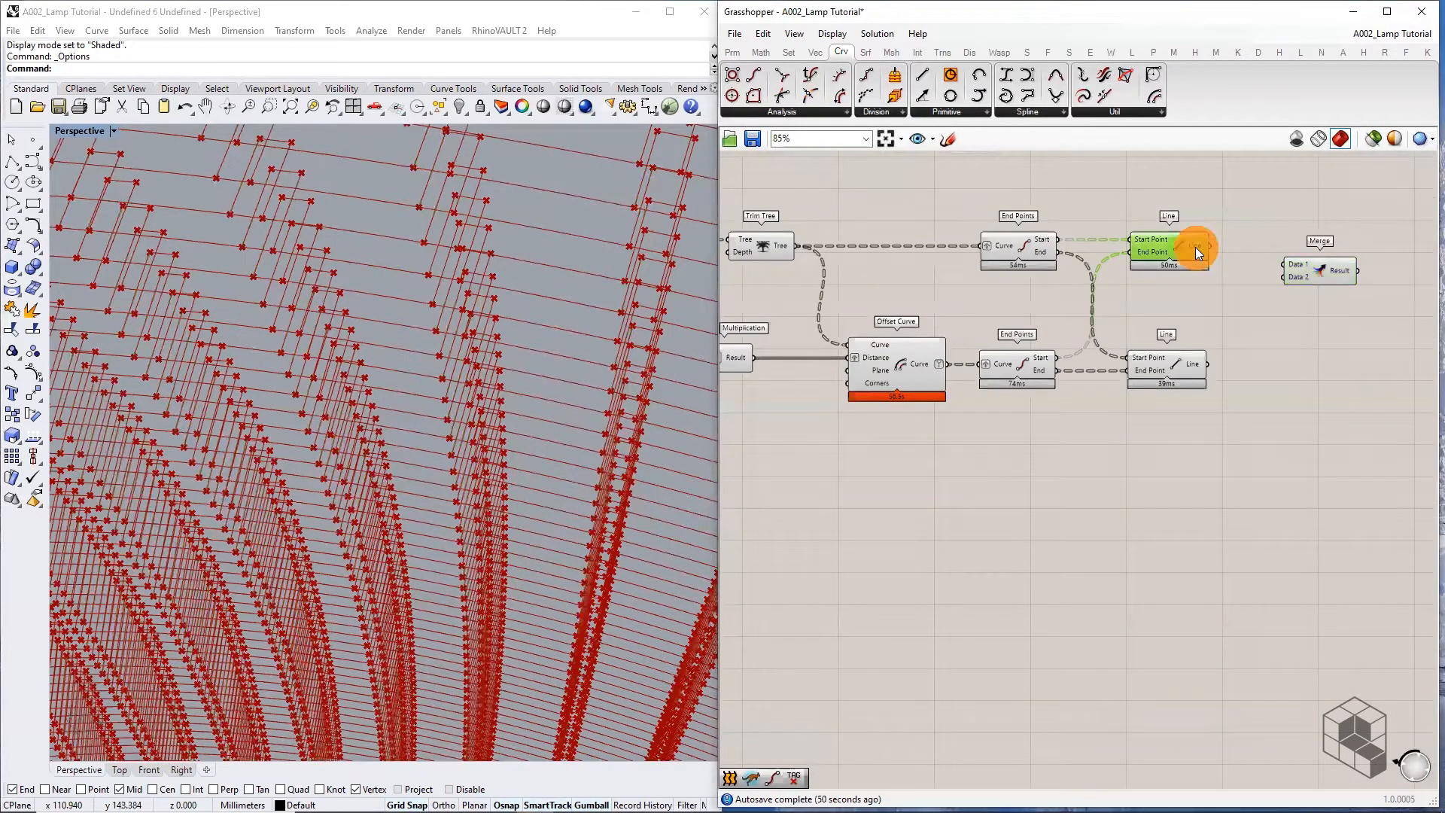
drag(1207, 243, 1316, 260)
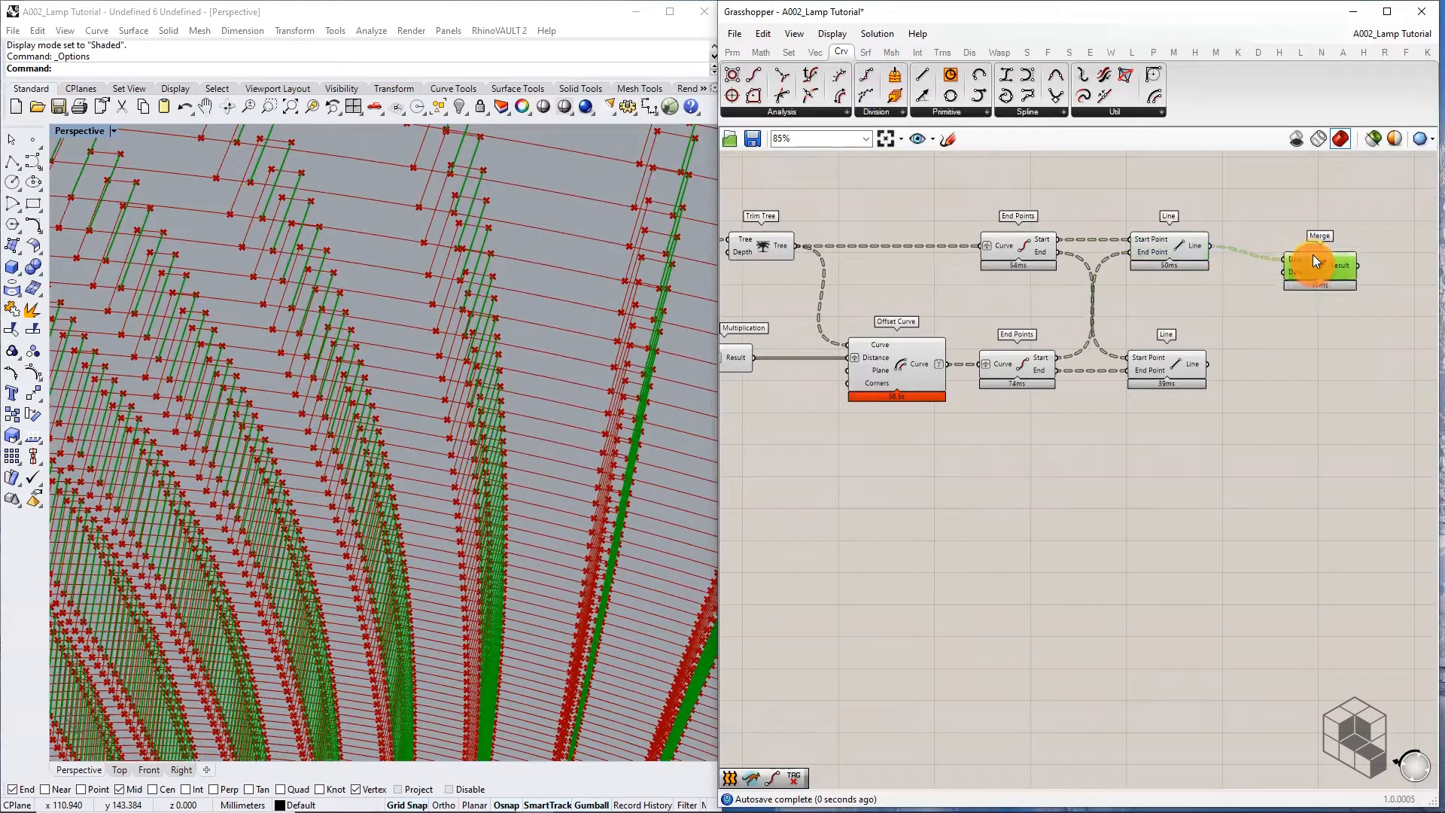
click(923, 366)
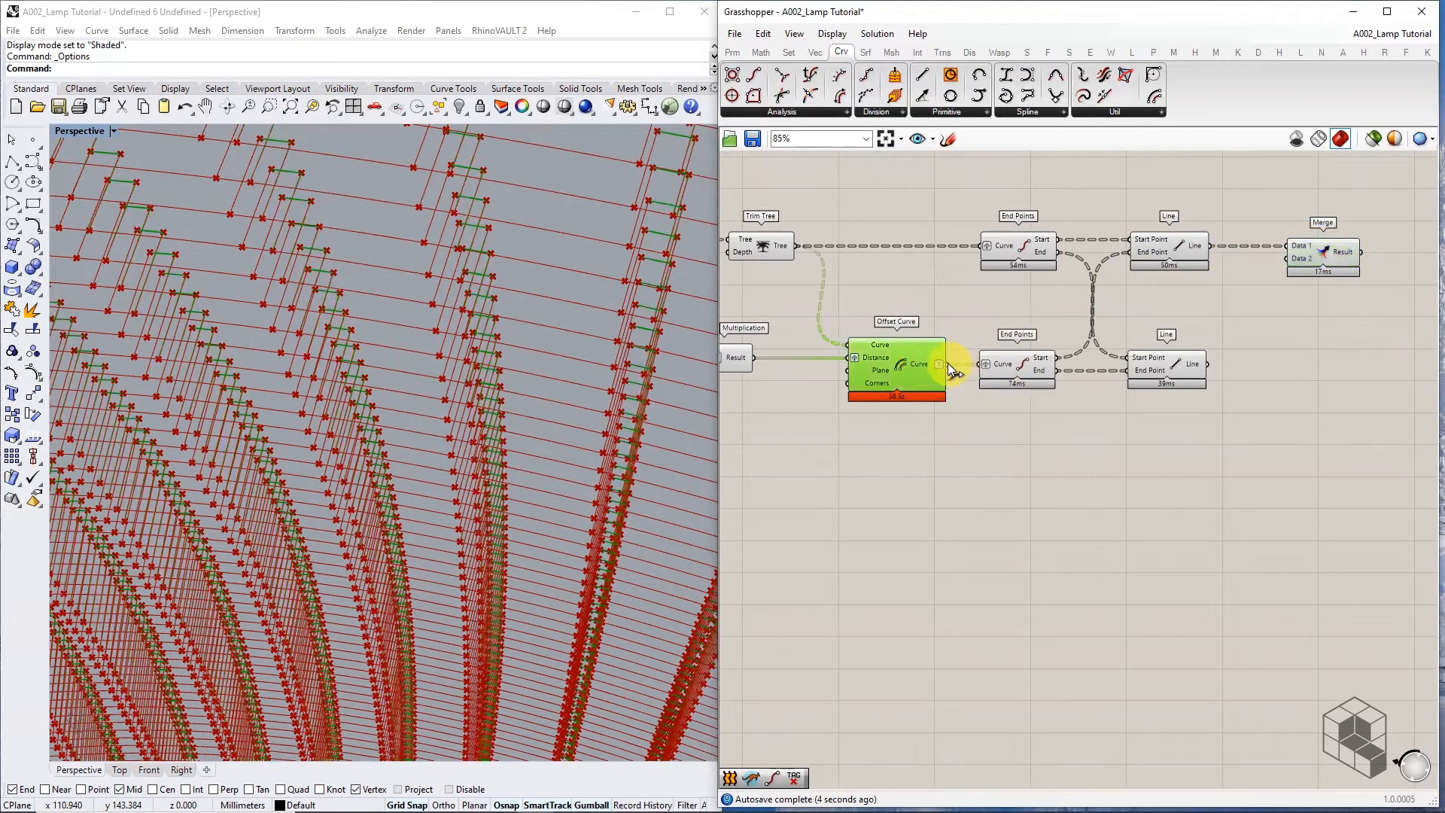
drag(947, 363, 1287, 258)
scroll(1214, 366, up, 3)
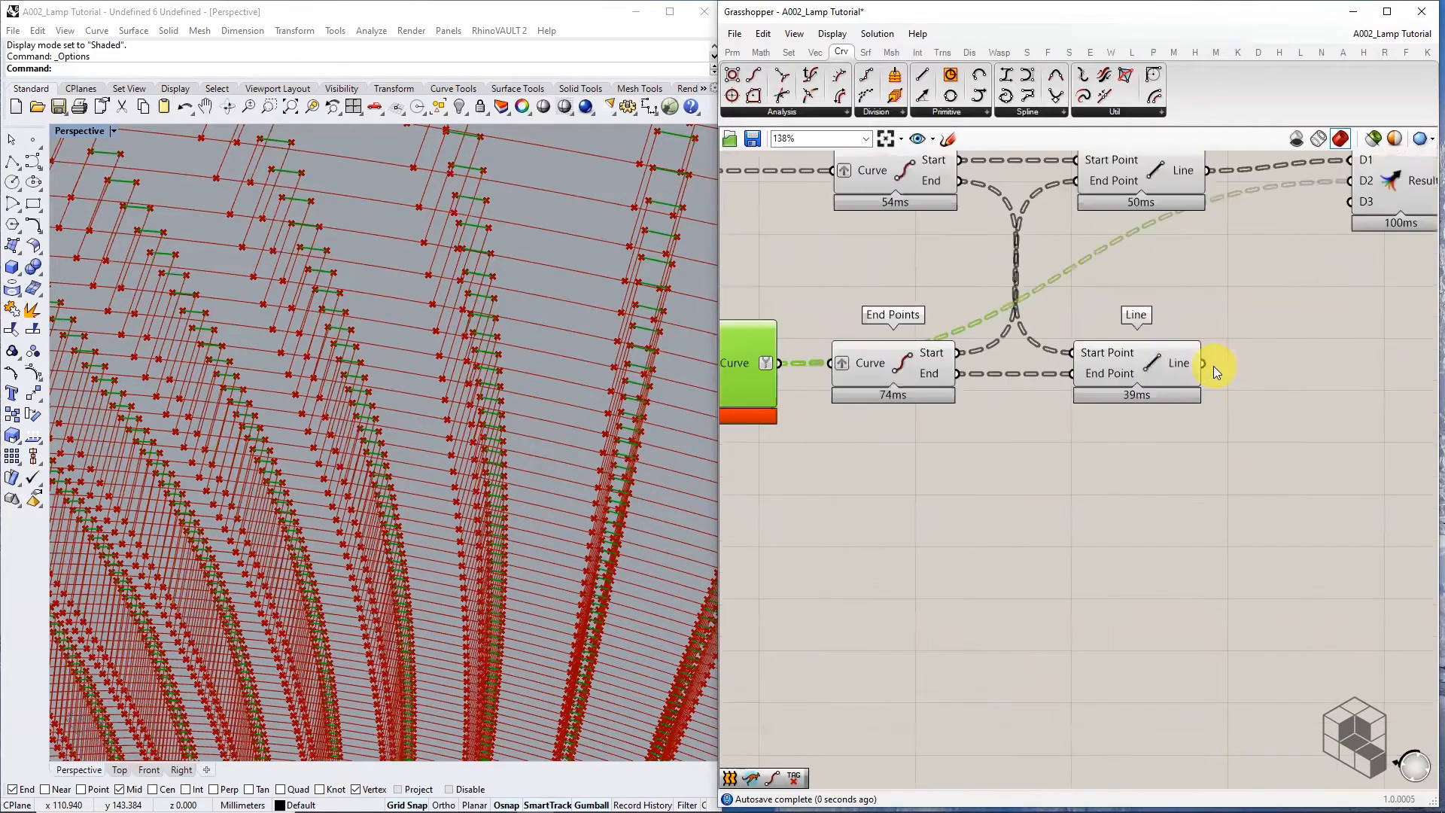
click(1178, 361)
drag(1202, 363, 1386, 197)
right_drag(1384, 239, 1251, 304)
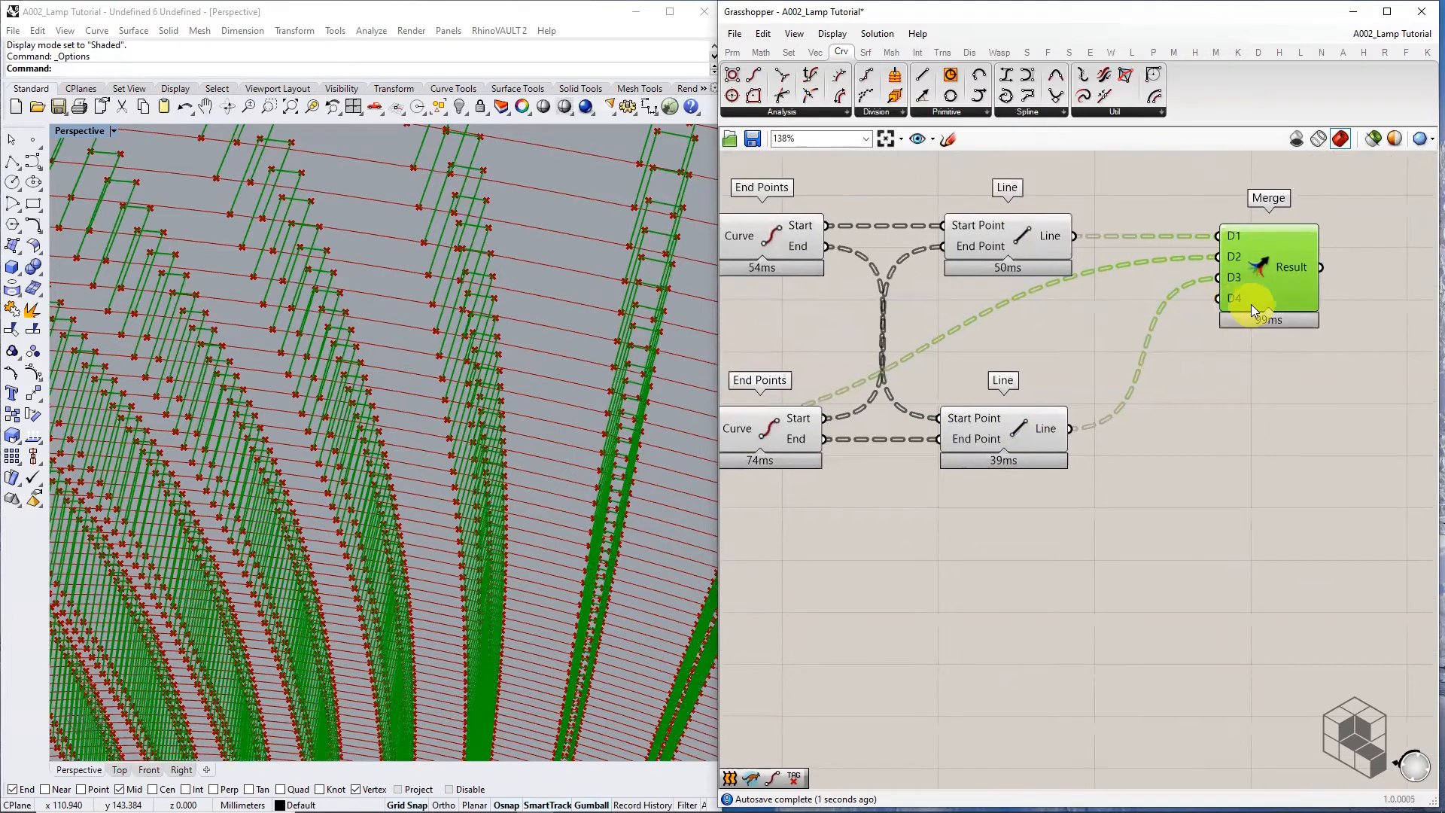
Duplicate the Curve parameter and connect the copy to Merge's D4 input
scroll(1251, 305, down, 2)
right_drag(1016, 349, 1258, 317)
right_drag(867, 277, 1246, 274)
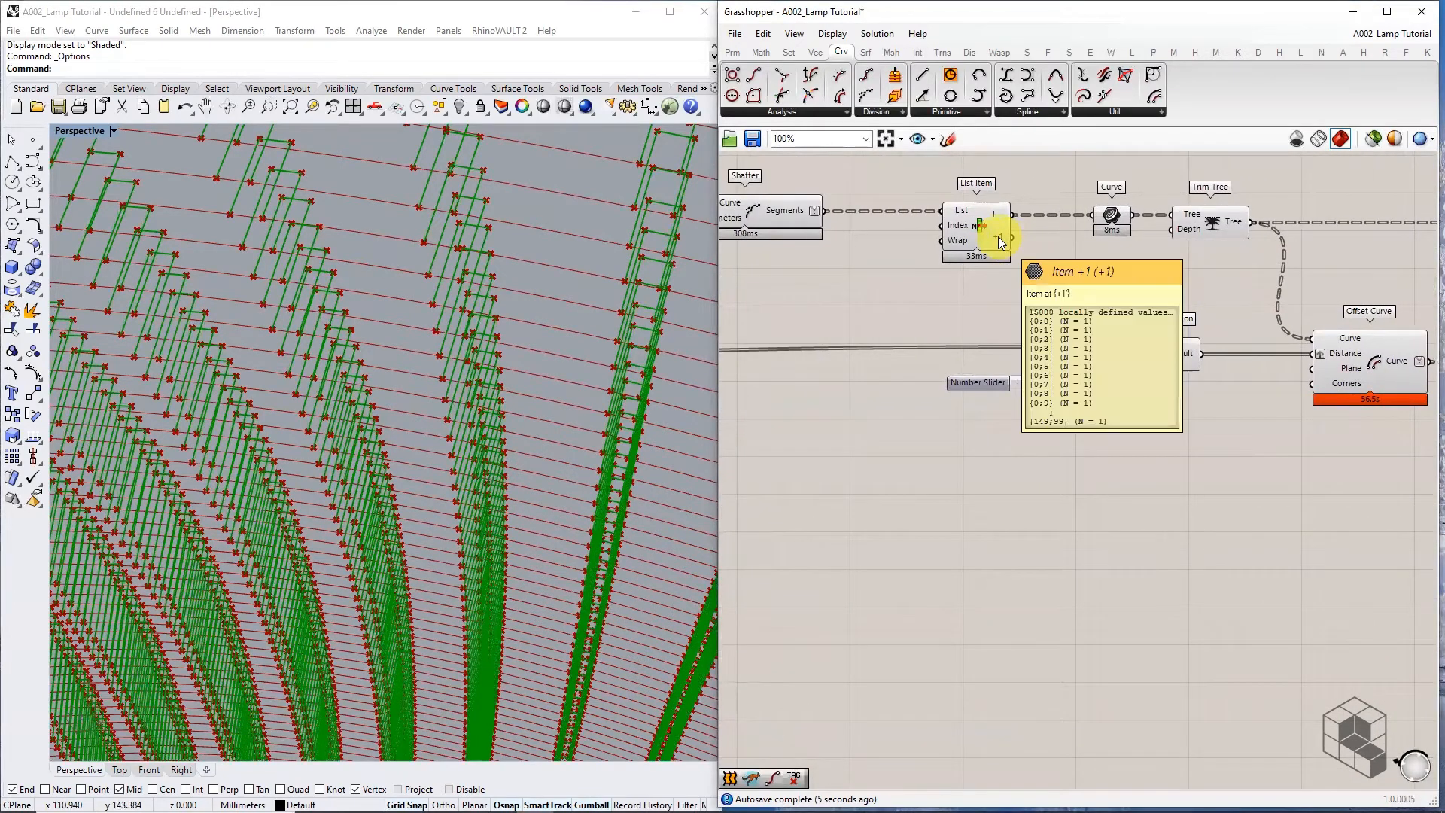
click(1113, 216)
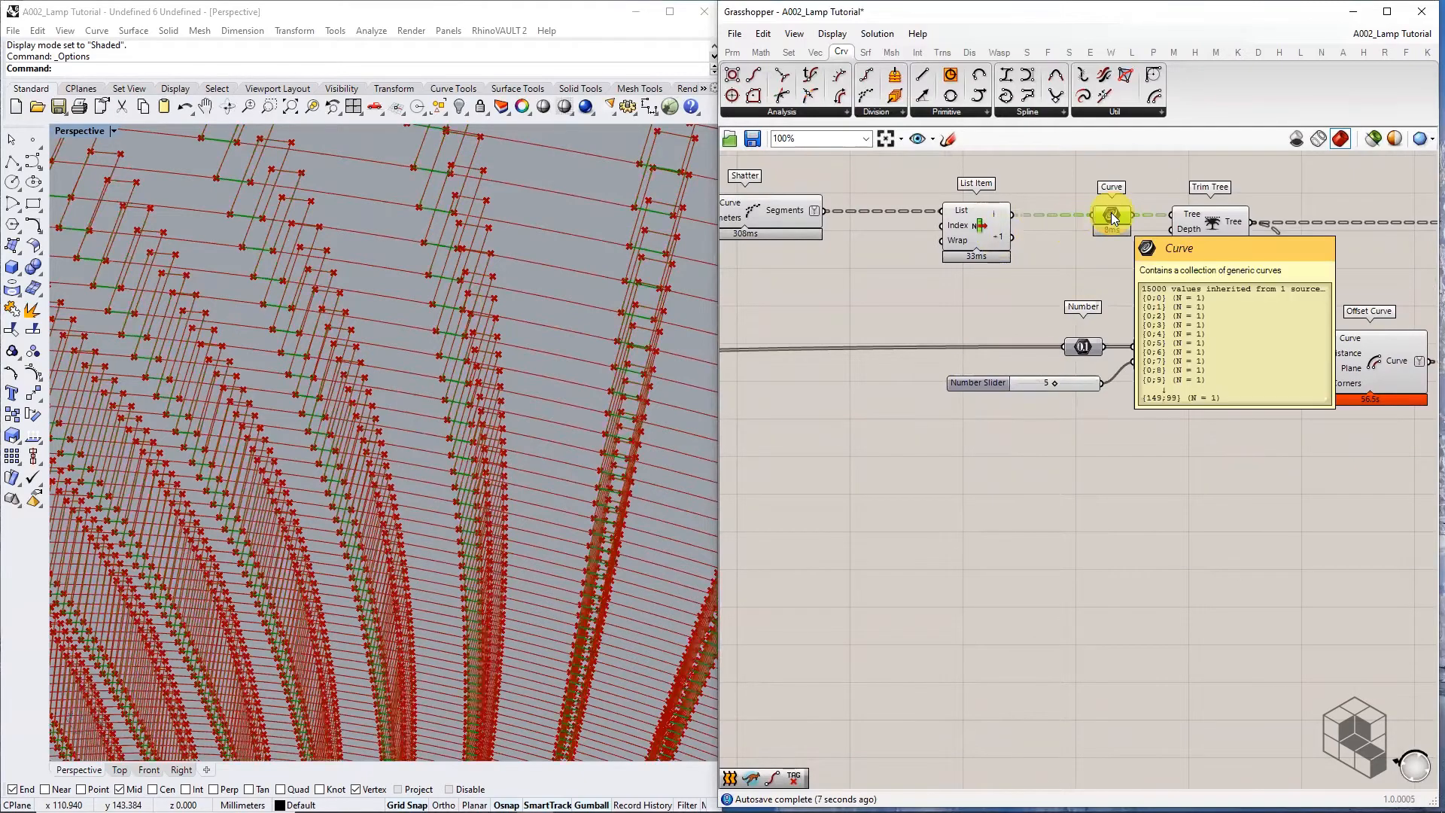
alt+drag(1113, 216, 1120, 286)
scroll(1013, 234, up, 2)
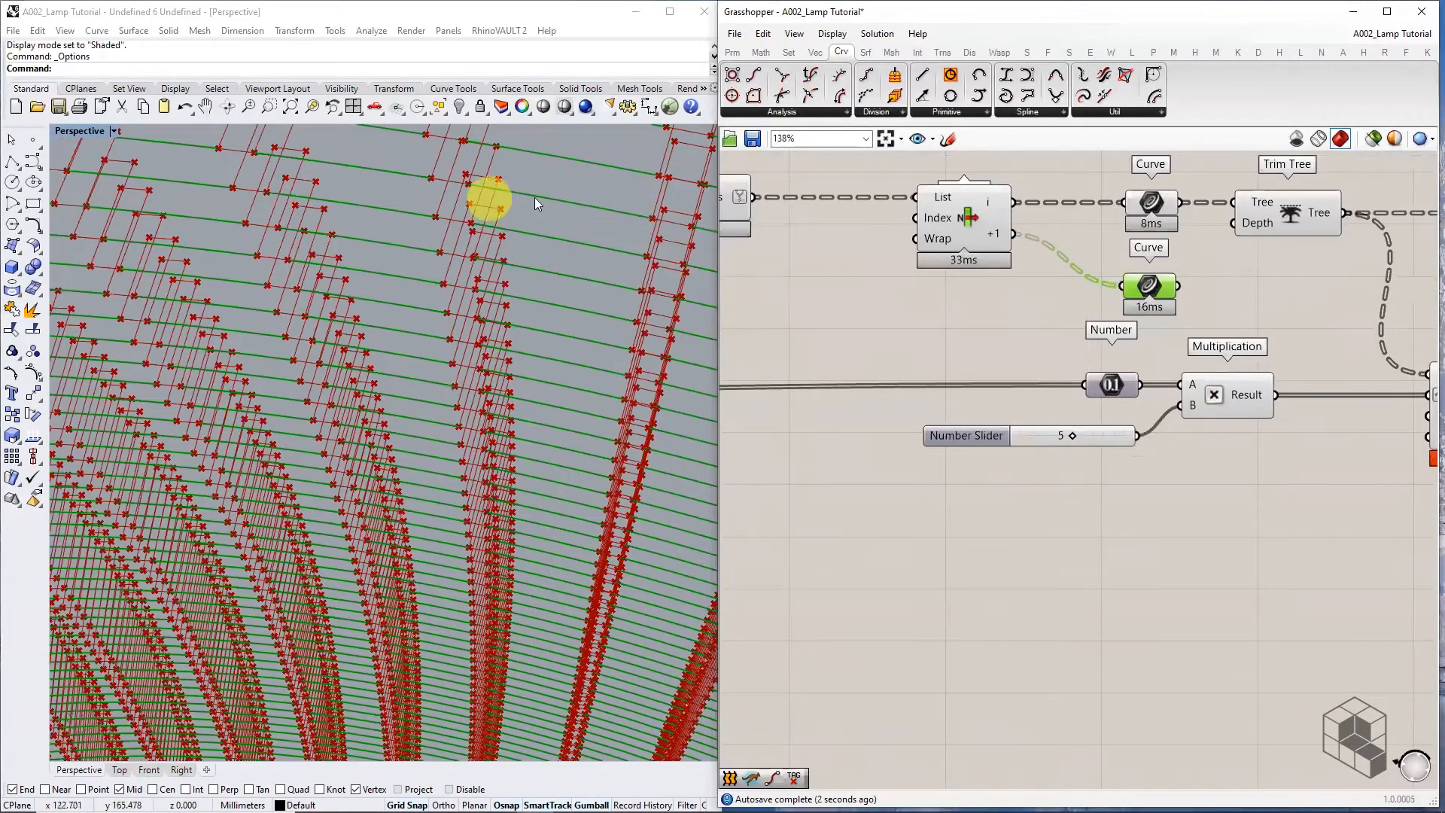
right_drag(1129, 341, 840, 339)
scroll(857, 305, down, 4)
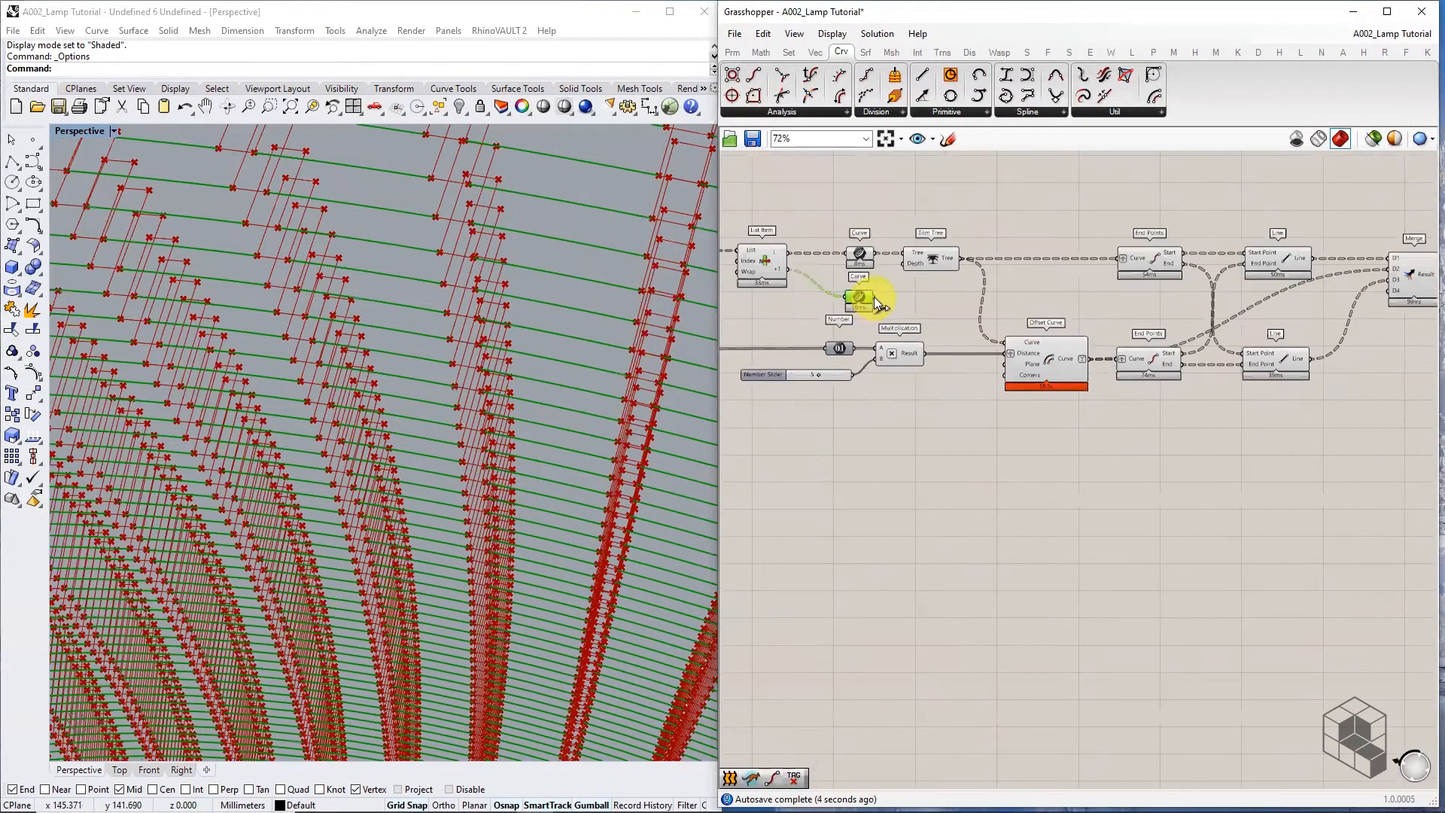
drag(874, 297, 1055, 306)
drag(920, 295, 920, 295)
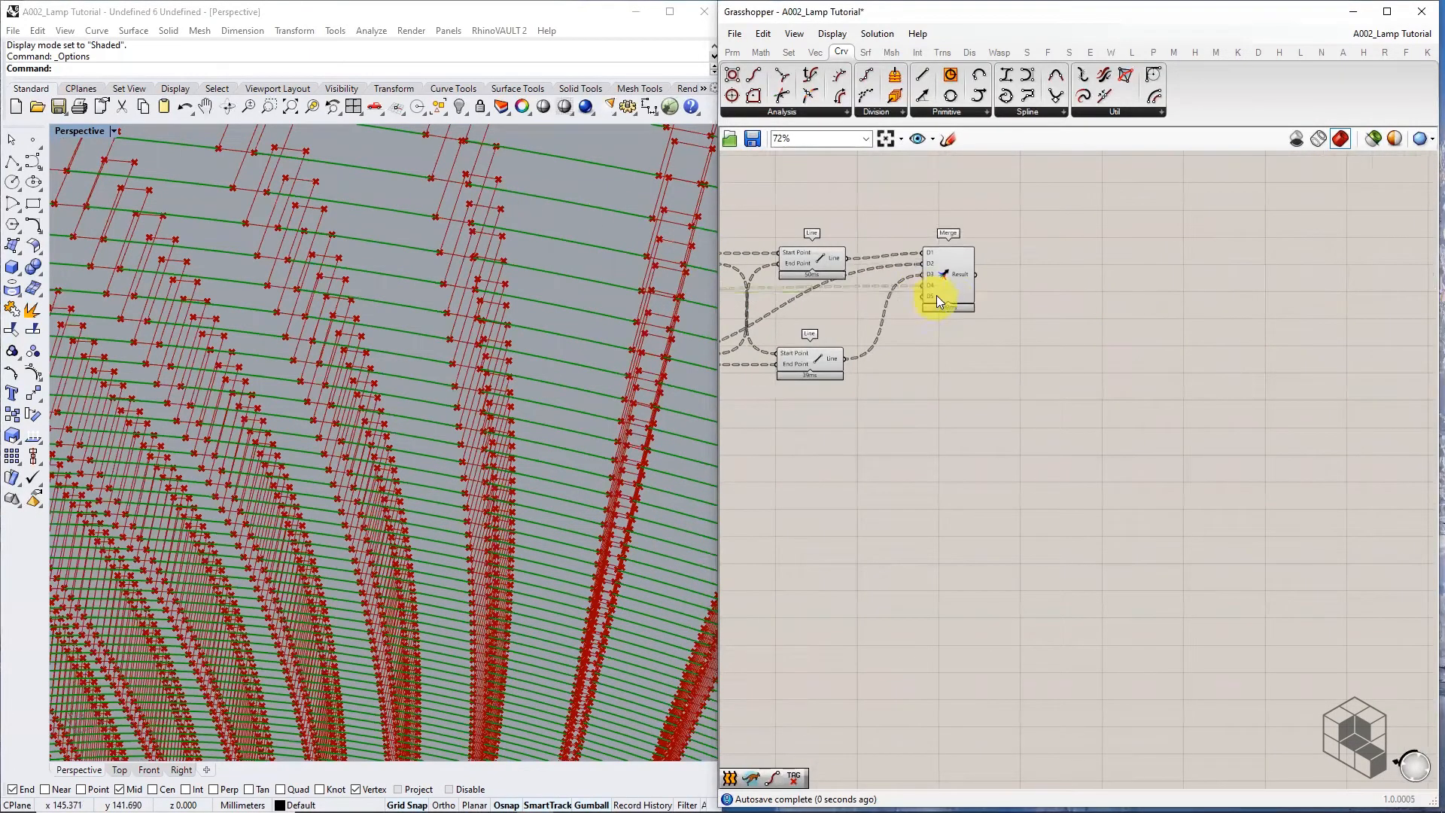
Remove Merge's empty D5 input and nudge Merge slightly upward
scroll(938, 291, up, 3)
click(951, 283)
scroll(934, 308, up, 4)
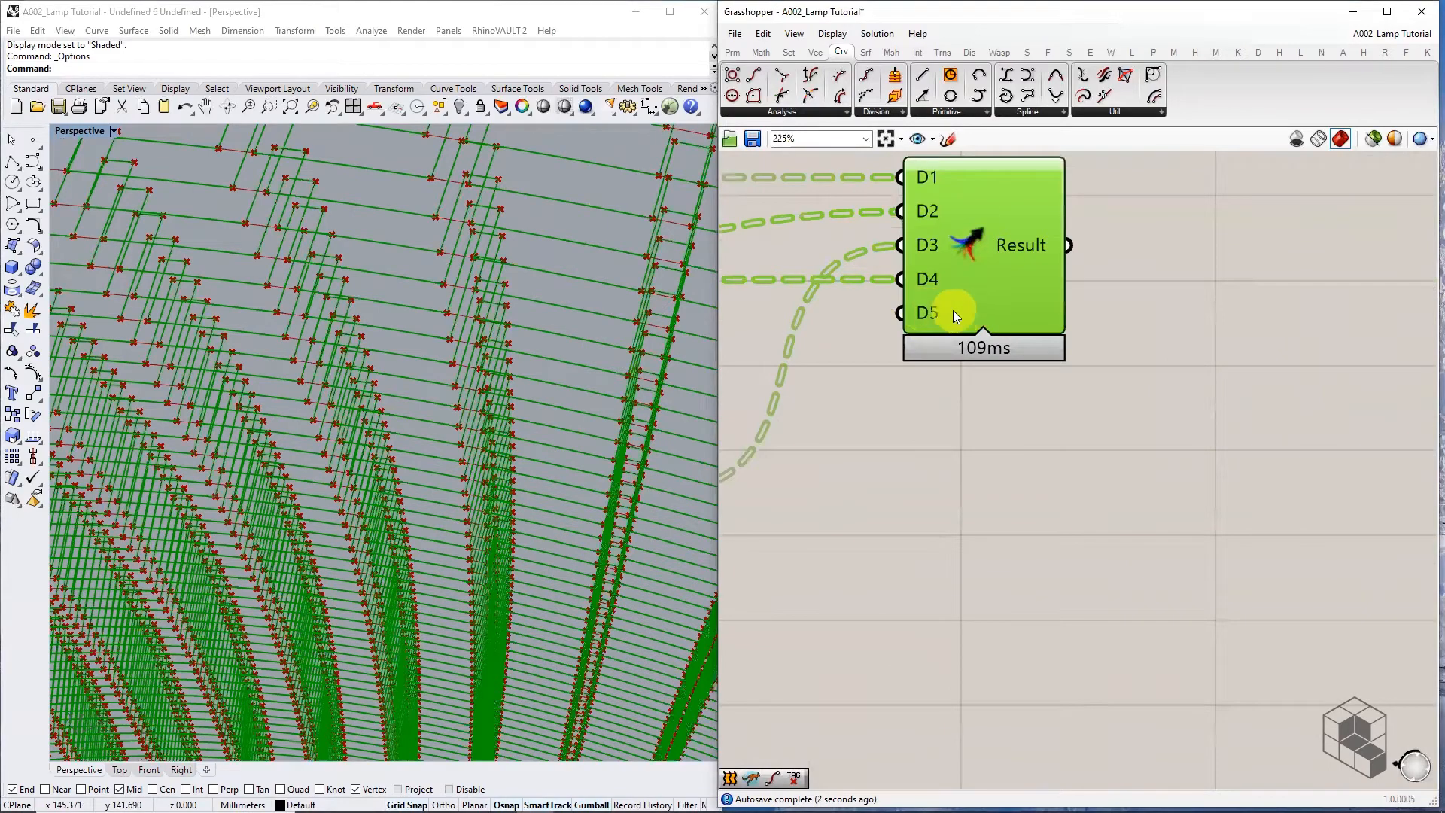
scroll(953, 310, up, 3)
click(942, 313)
scroll(951, 336, down, 3)
drag(981, 290, 980, 273)
scroll(1031, 356, down, 3)
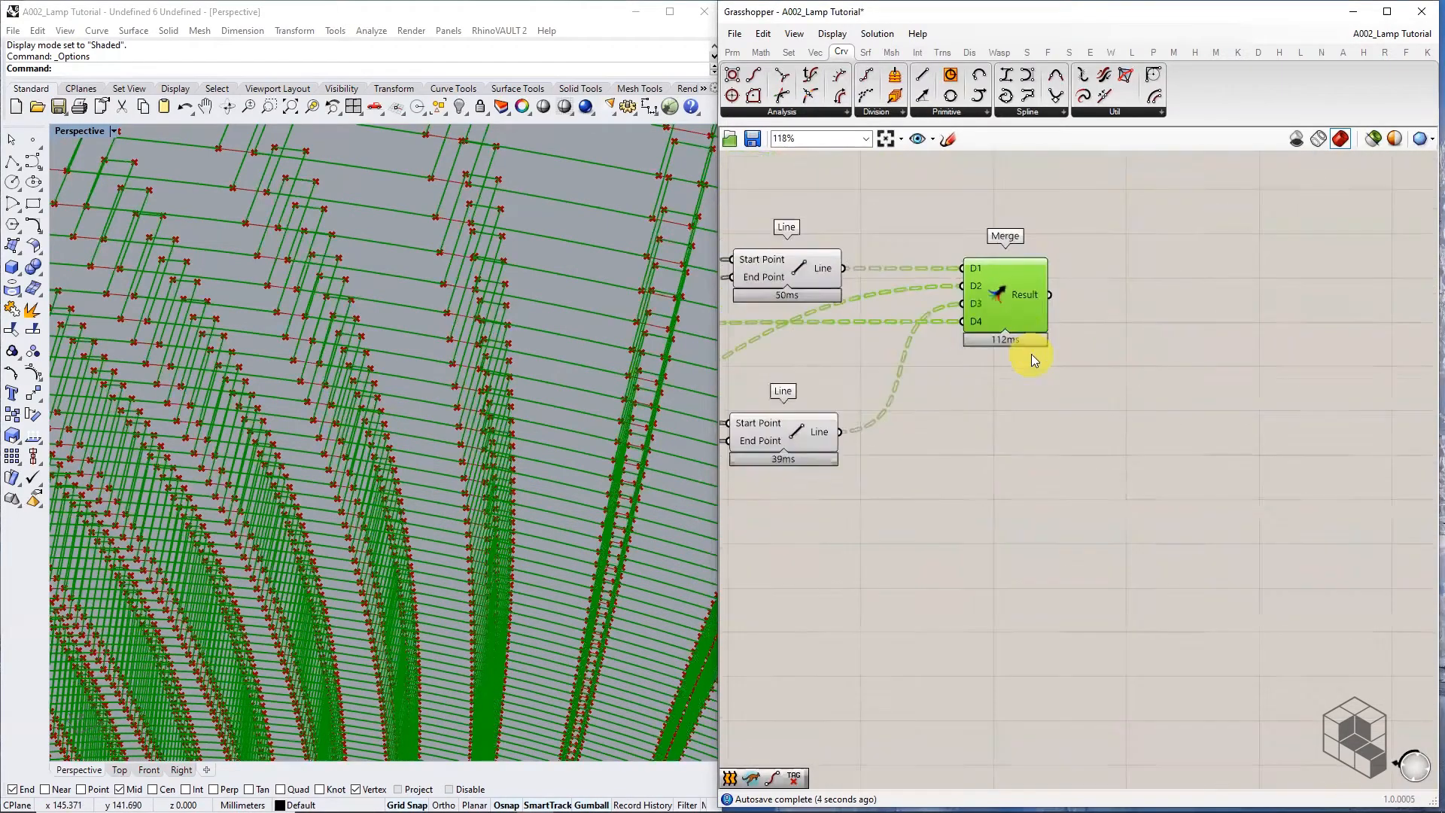
Set Merge inputs D1 through D4 to Simplify
mouse_move(1033, 291)
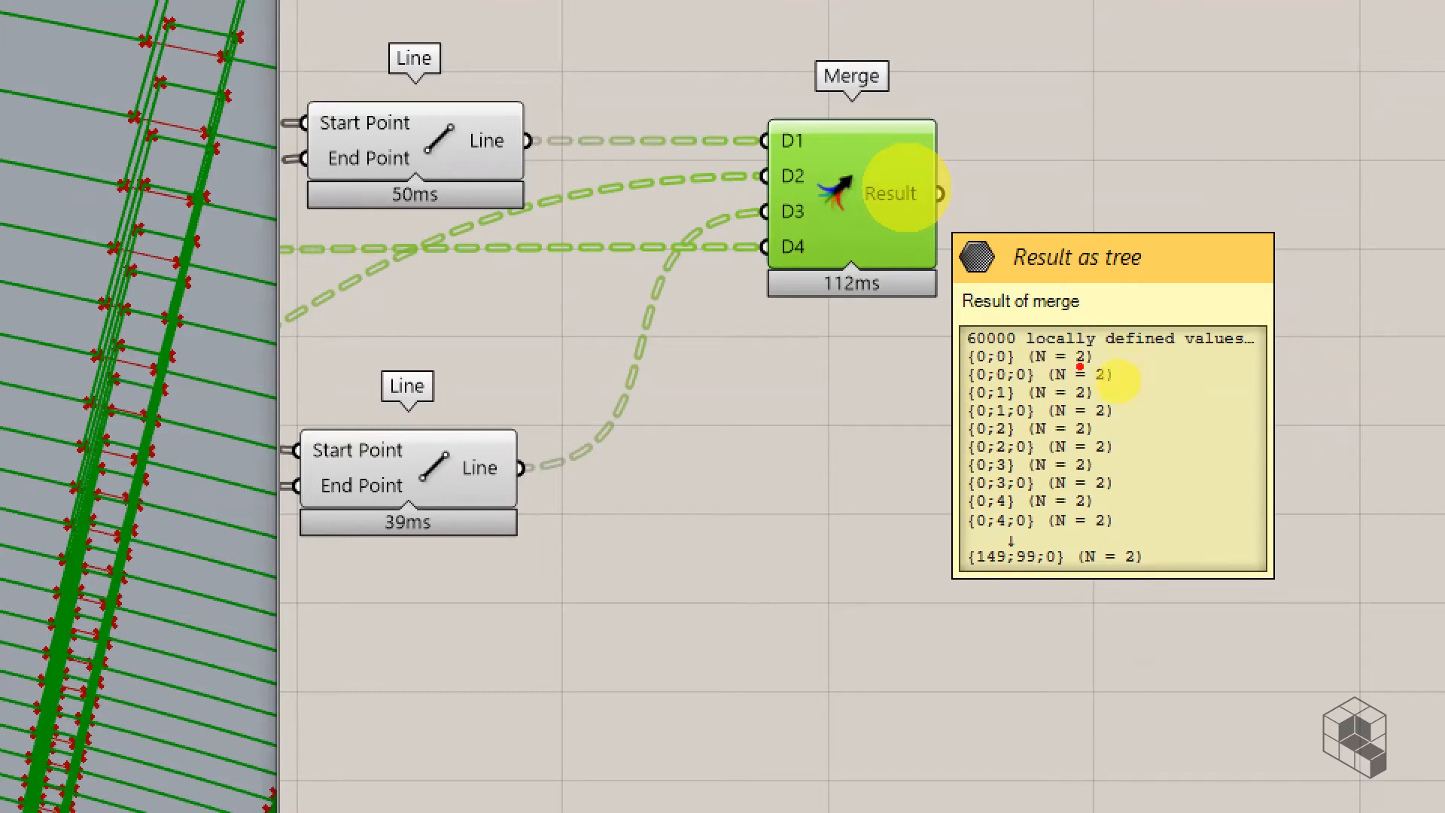
drag(1080, 367, 1104, 368)
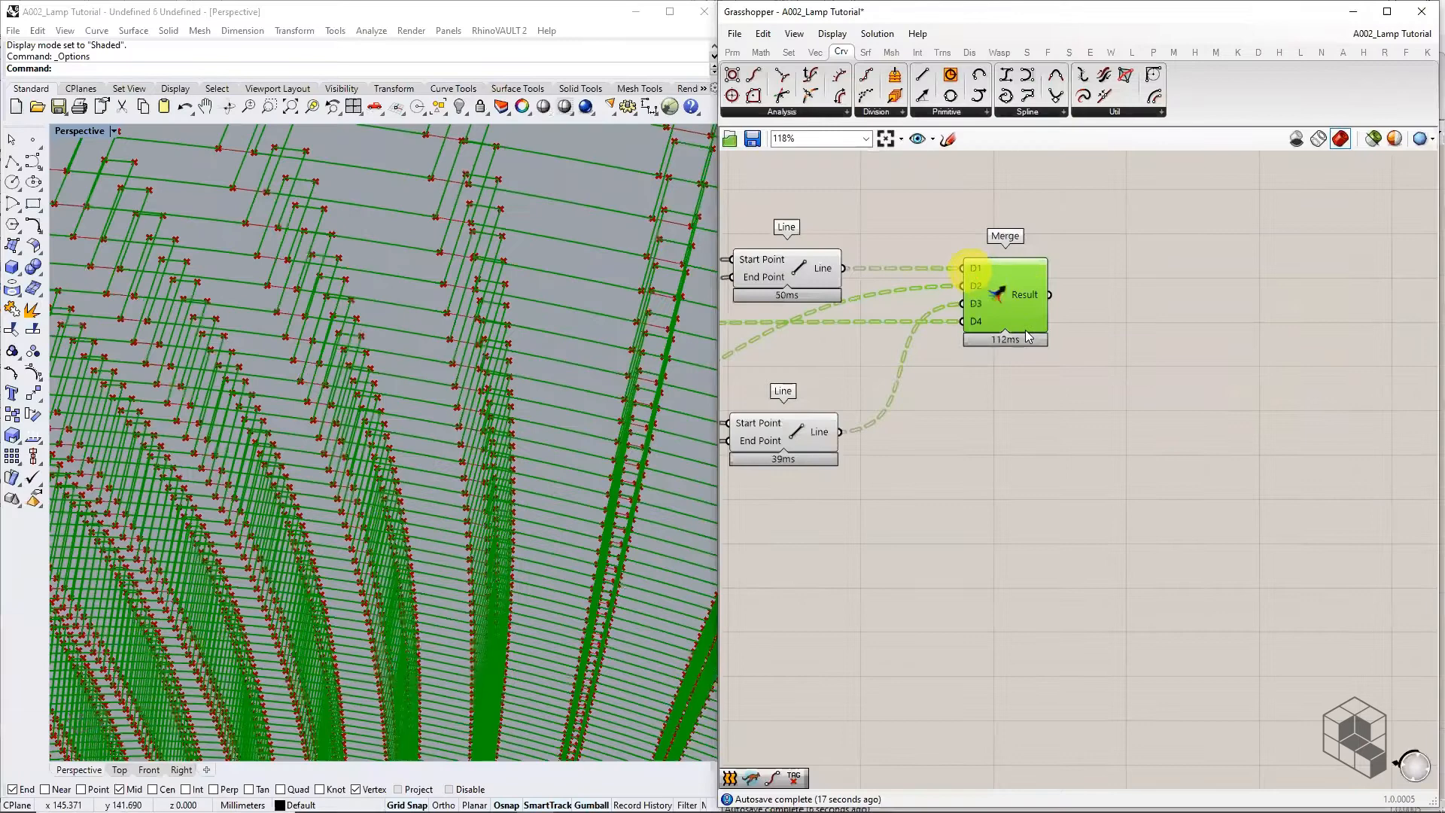
scroll(815, 165, up, 5)
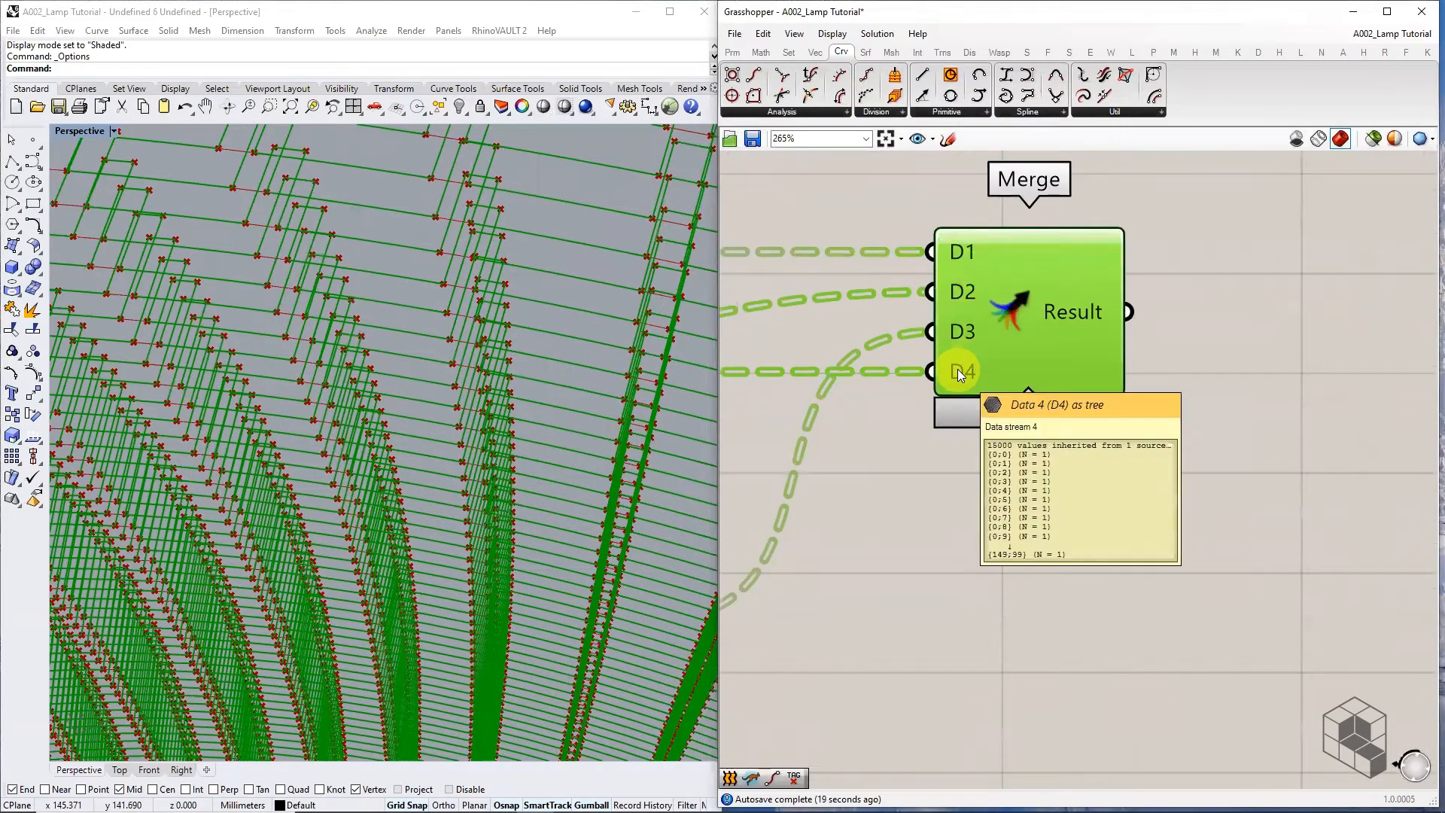
mouse_move(961, 330)
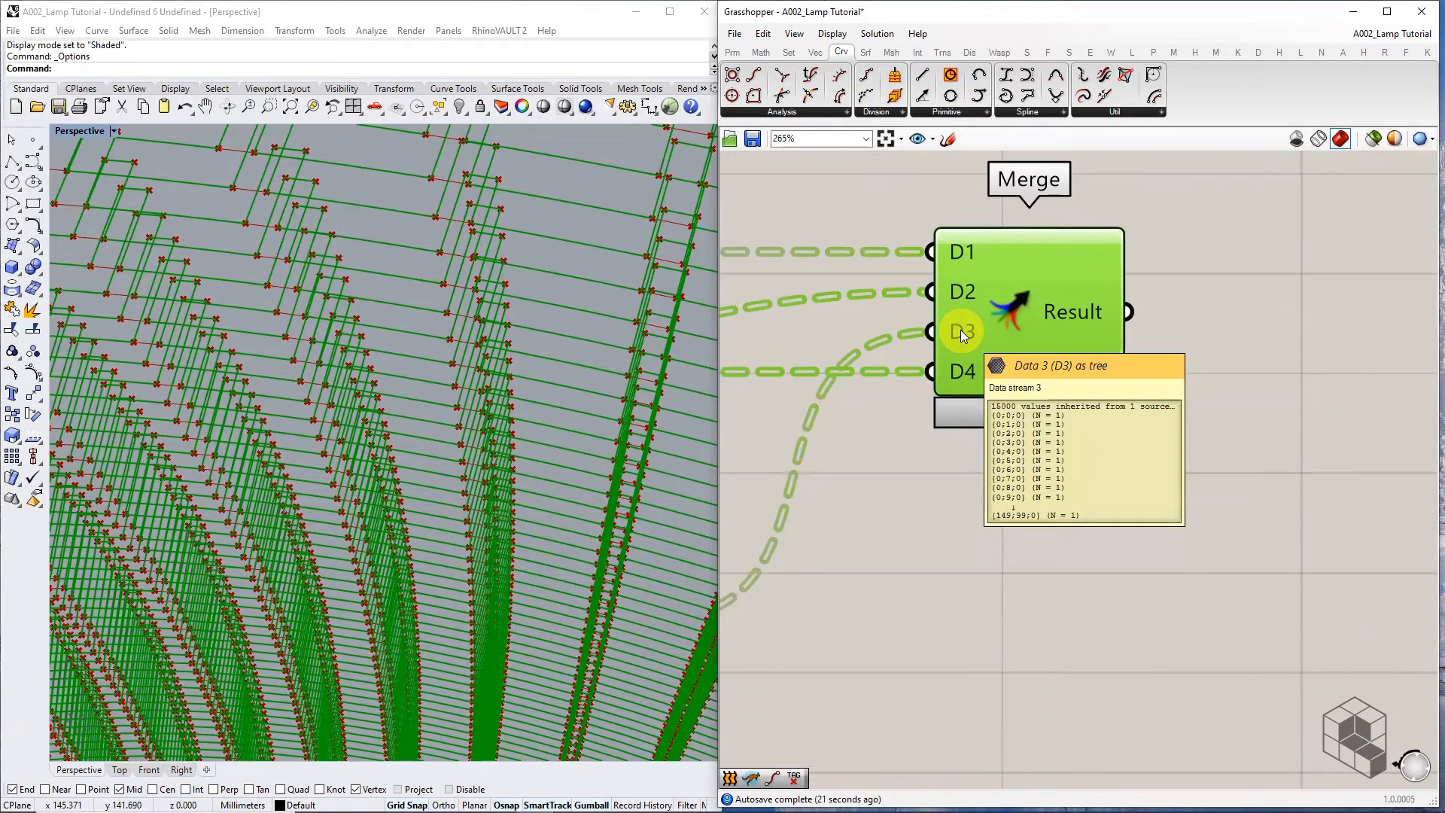
mouse_move(969, 258)
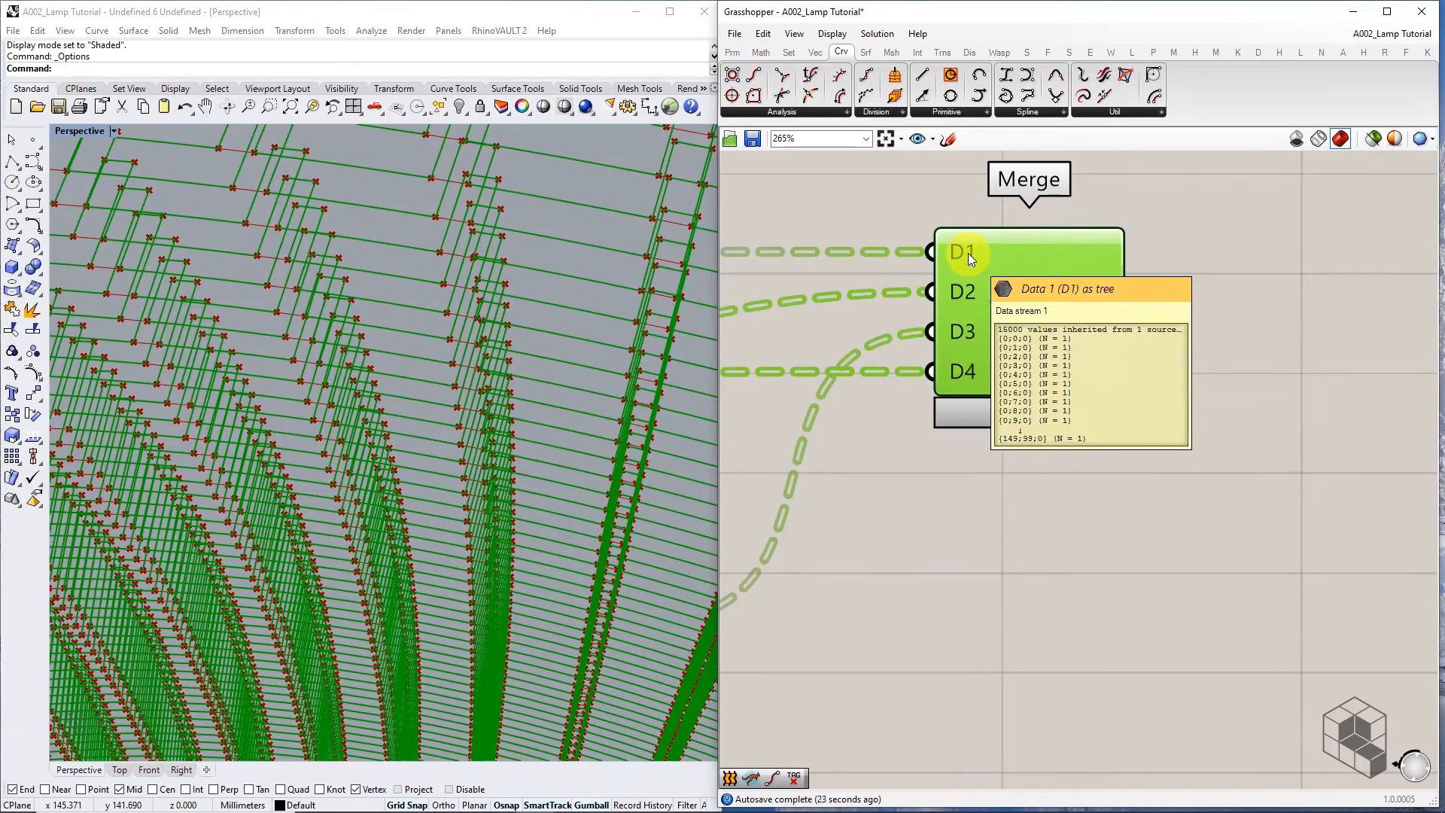
right_click(968, 252)
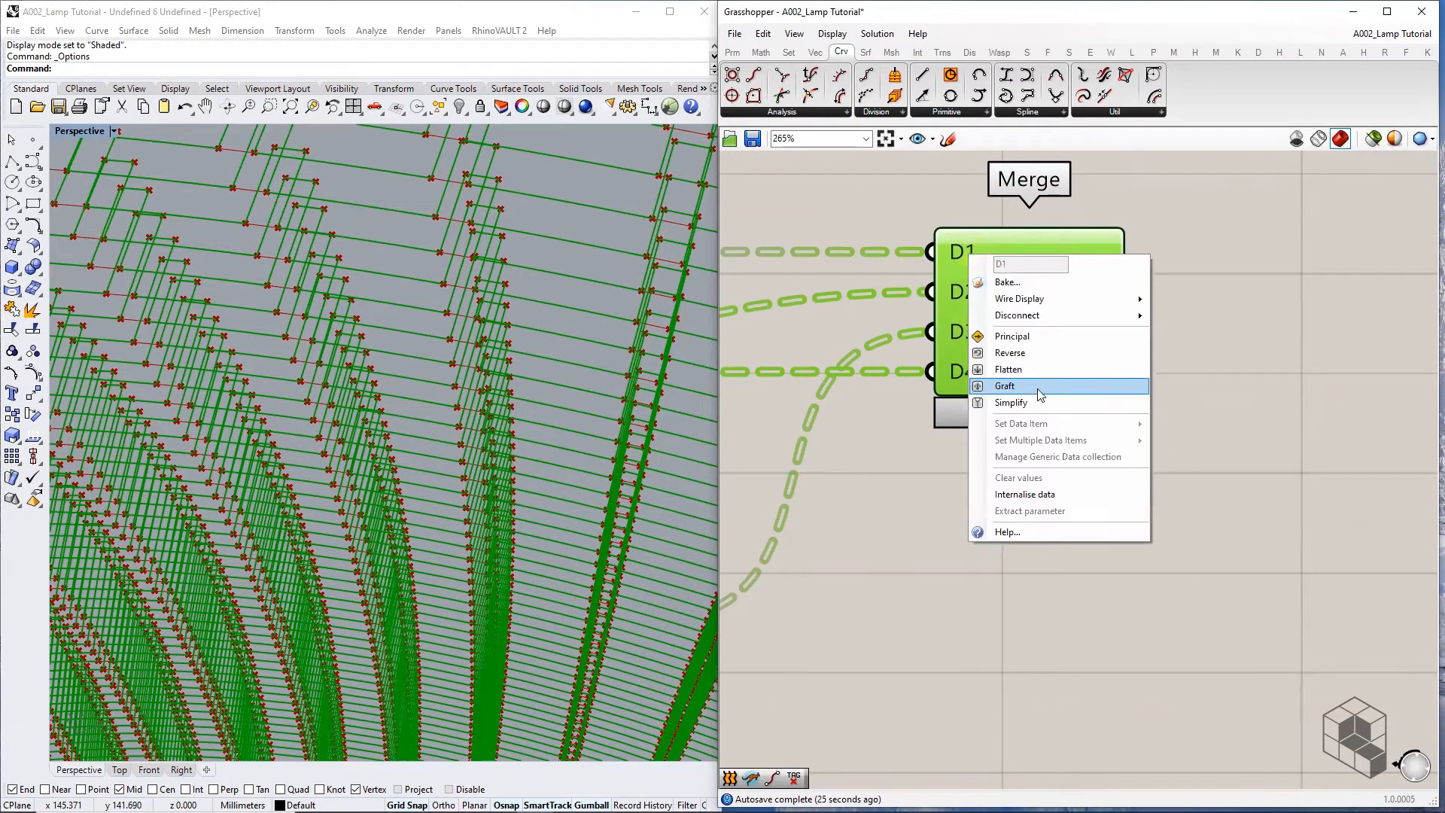
click(1035, 400)
right_click(963, 305)
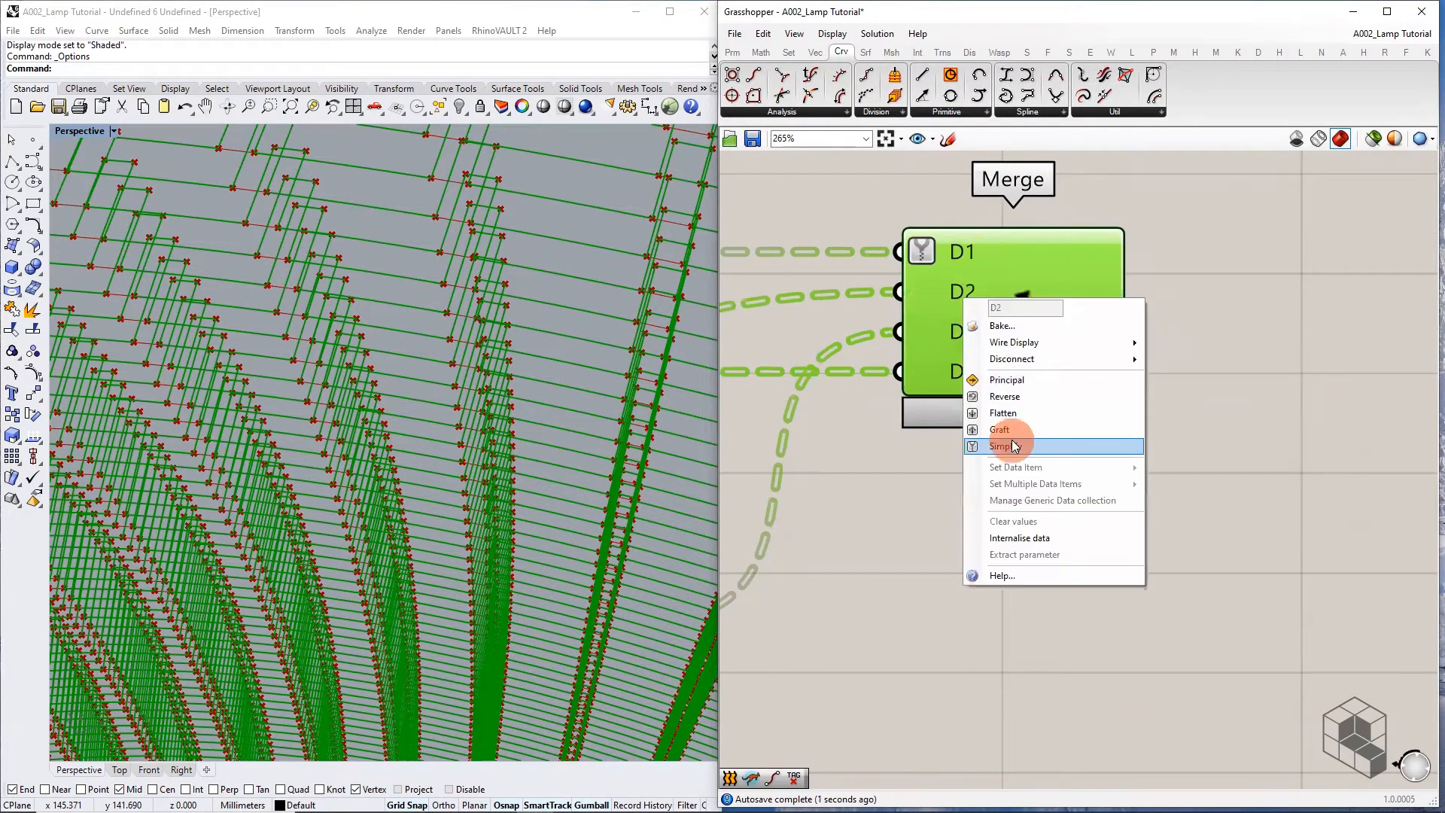
click(1001, 441)
right_click(952, 295)
right_click(937, 329)
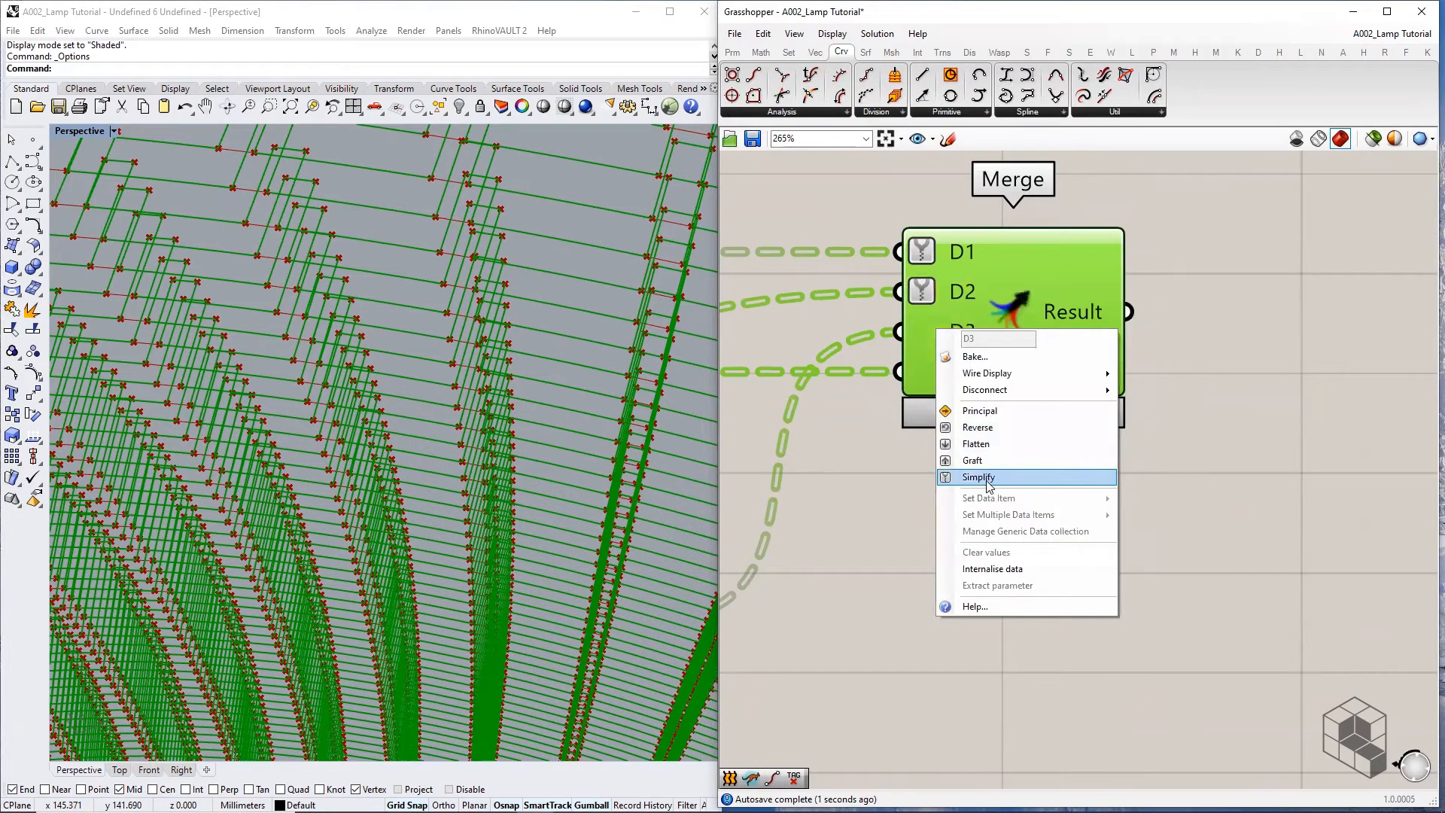
click(992, 477)
right_click(945, 369)
click(986, 517)
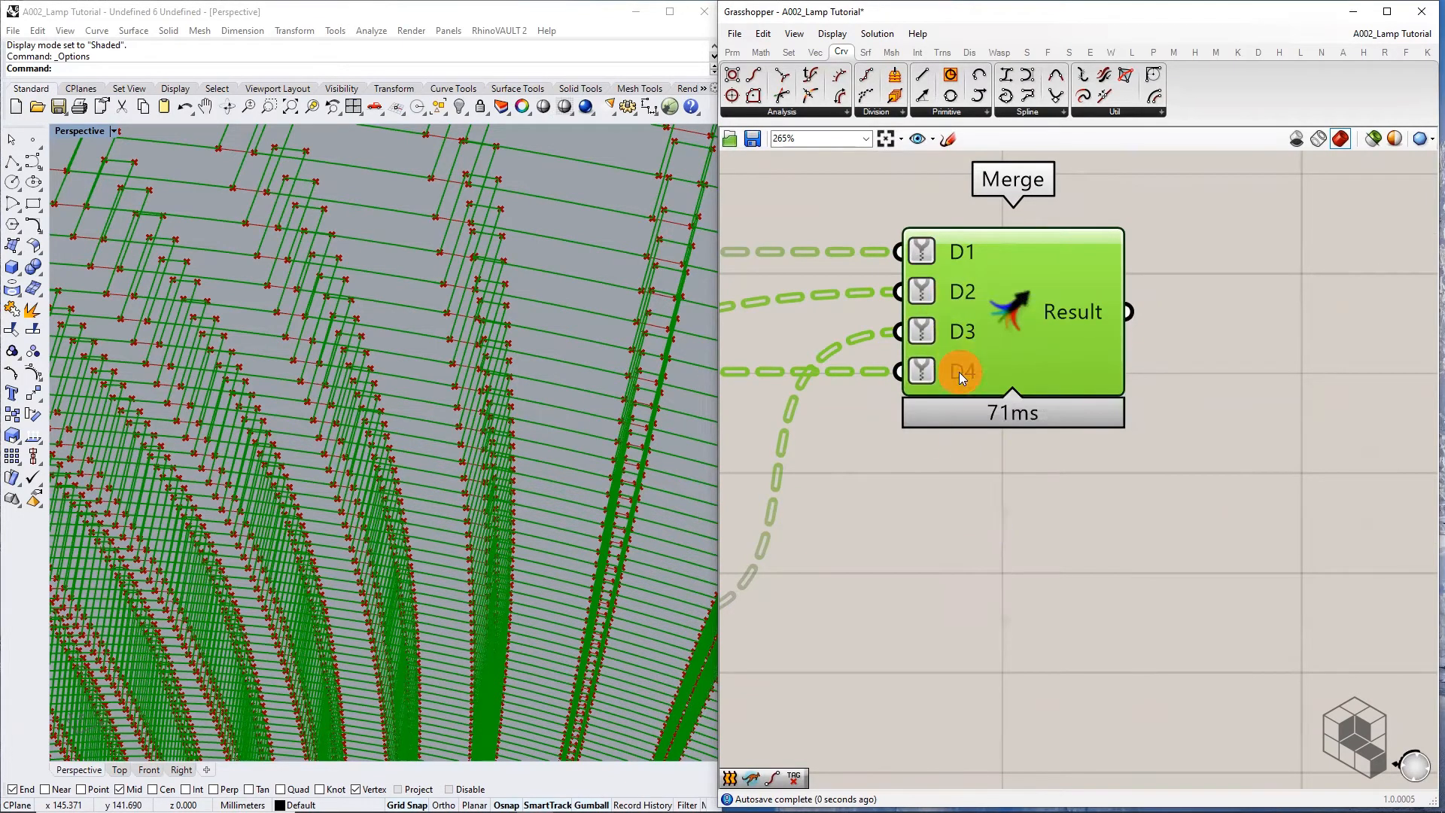
Graft Merge inputs D4, D3, D2 and D1, giving four lines per branch
right_click(959, 371)
click(1021, 505)
right_click(957, 331)
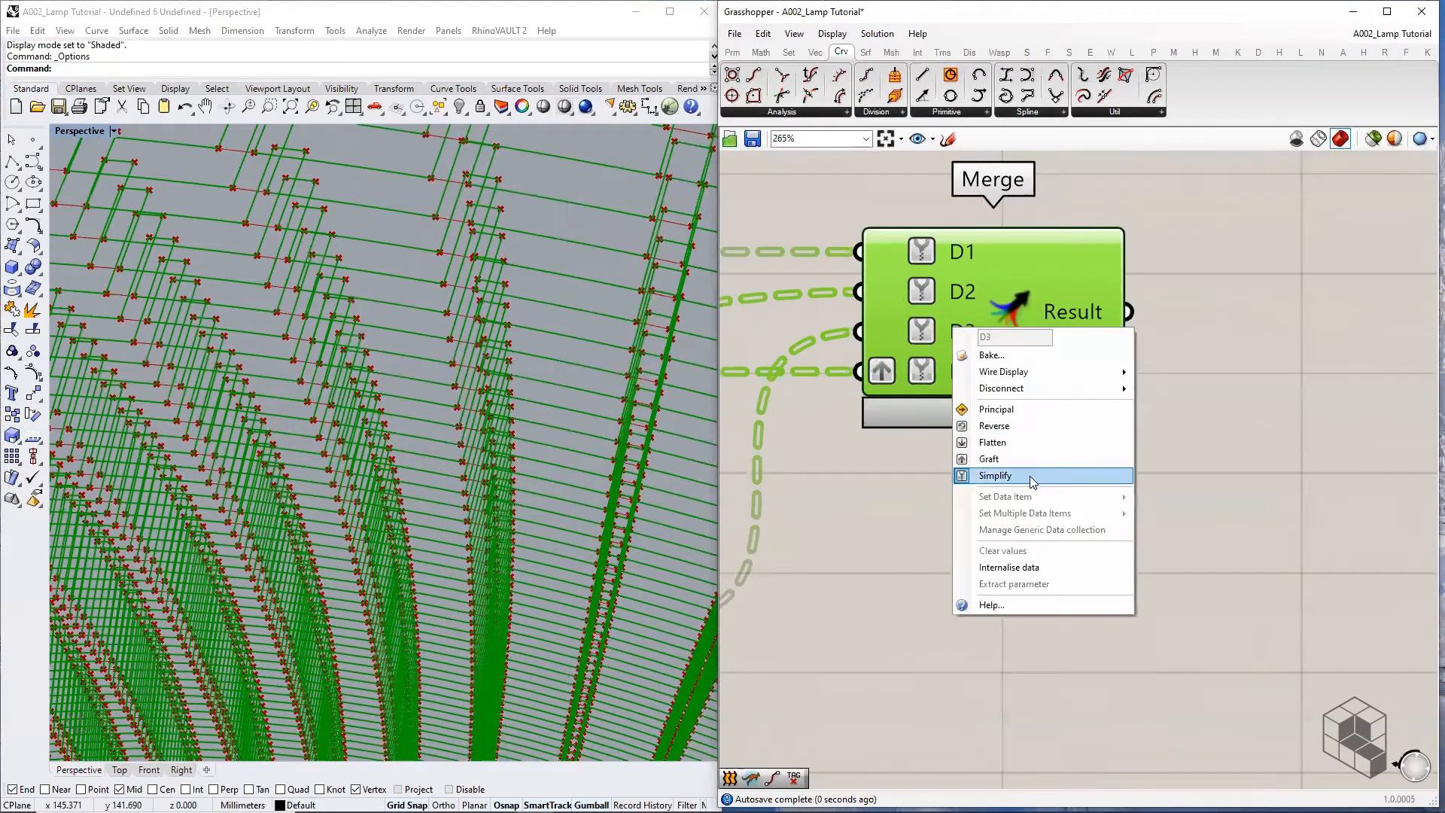
click(1013, 456)
right_click(963, 292)
click(1038, 419)
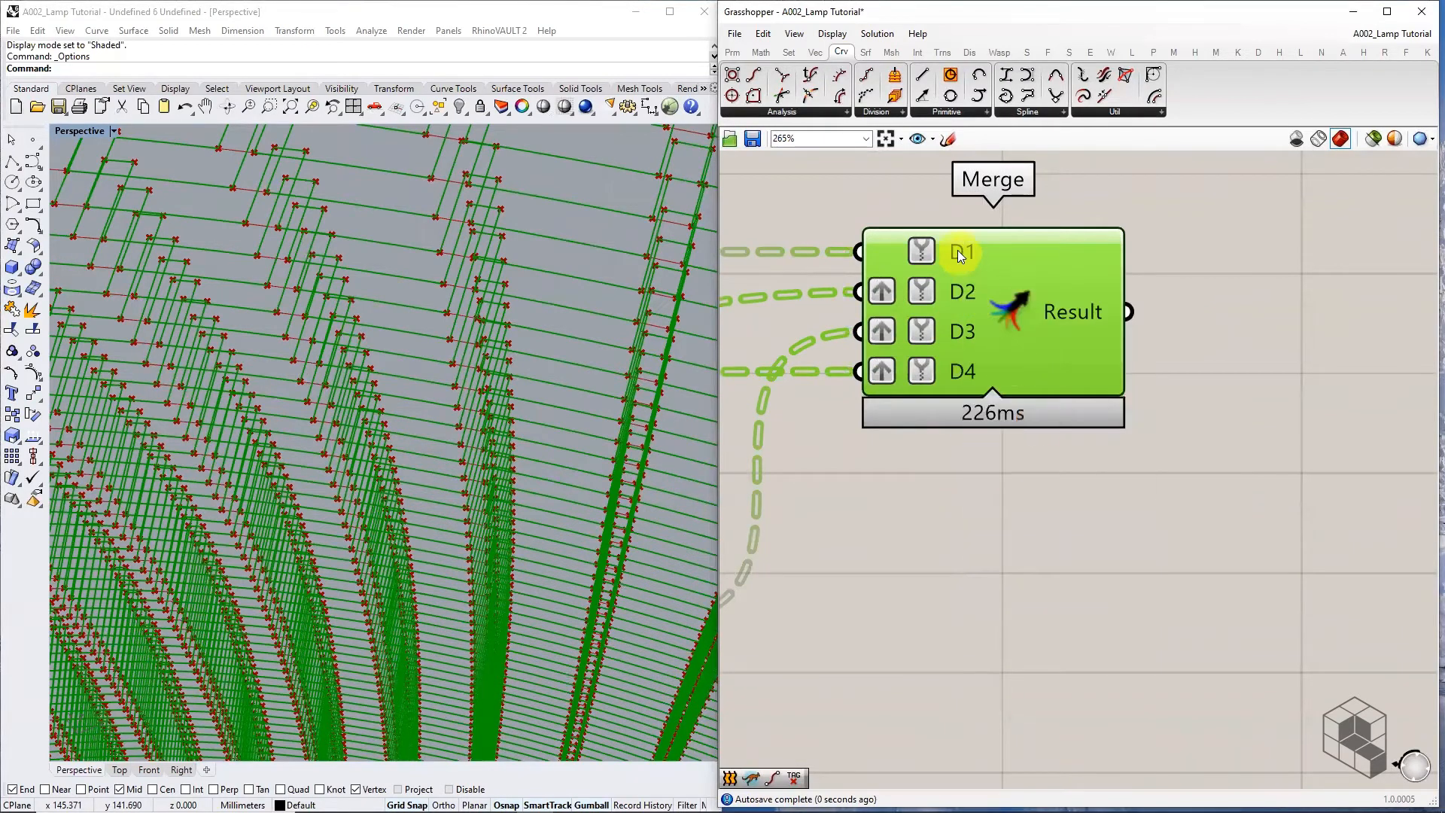
right_click(958, 250)
click(1018, 378)
click(1186, 307)
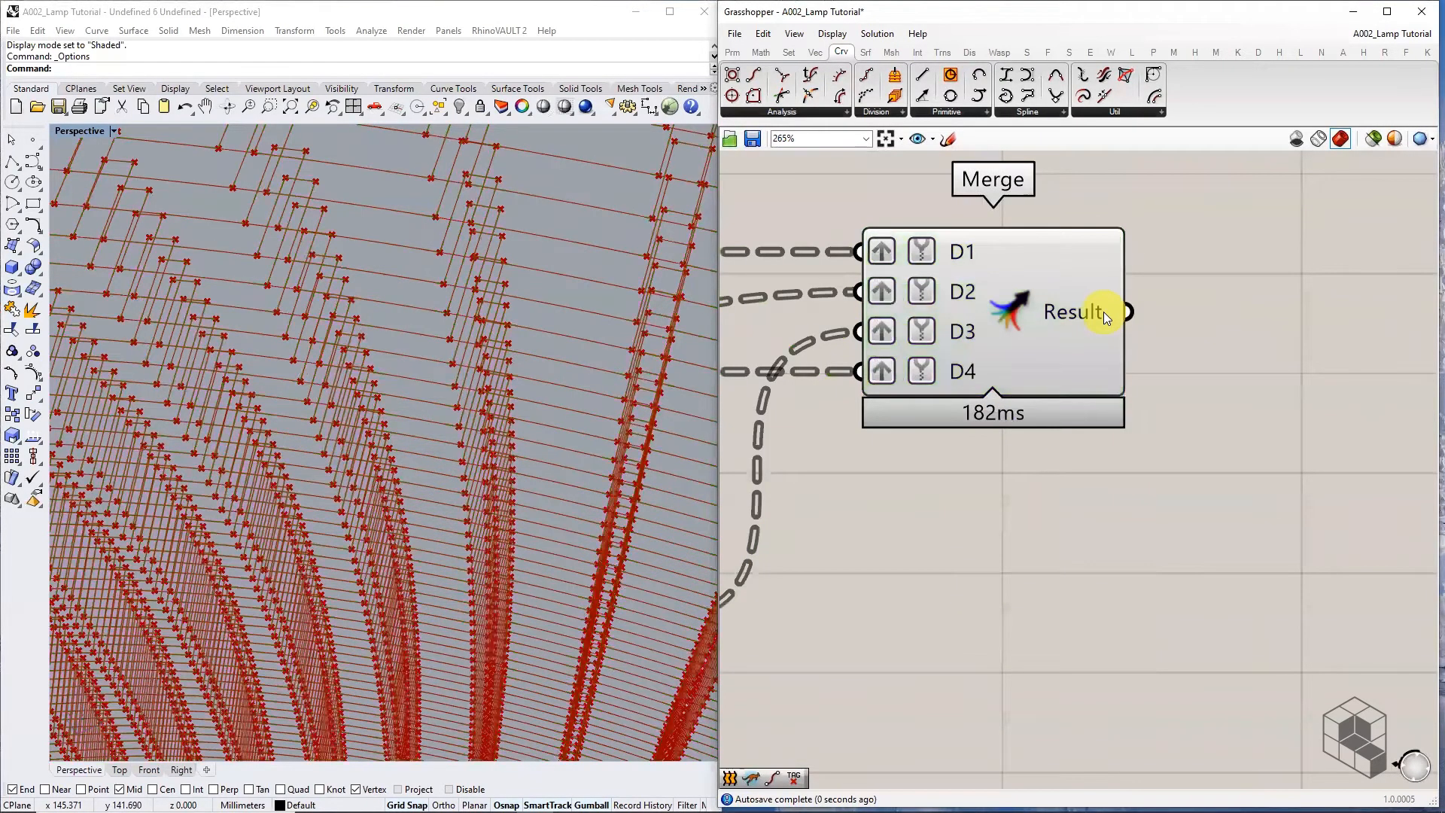
mouse_move(1103, 312)
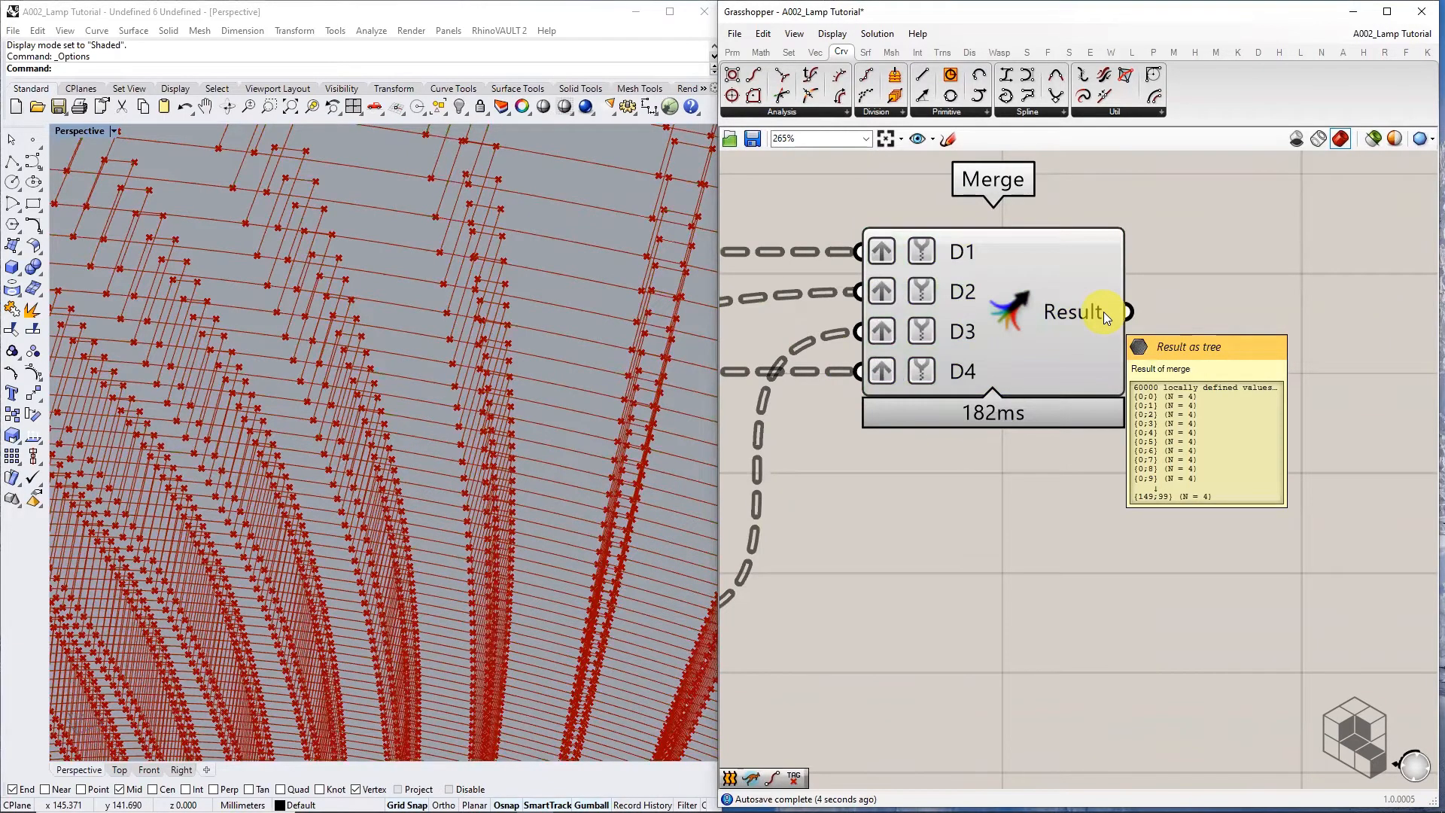
right_drag(1103, 312, 999, 329)
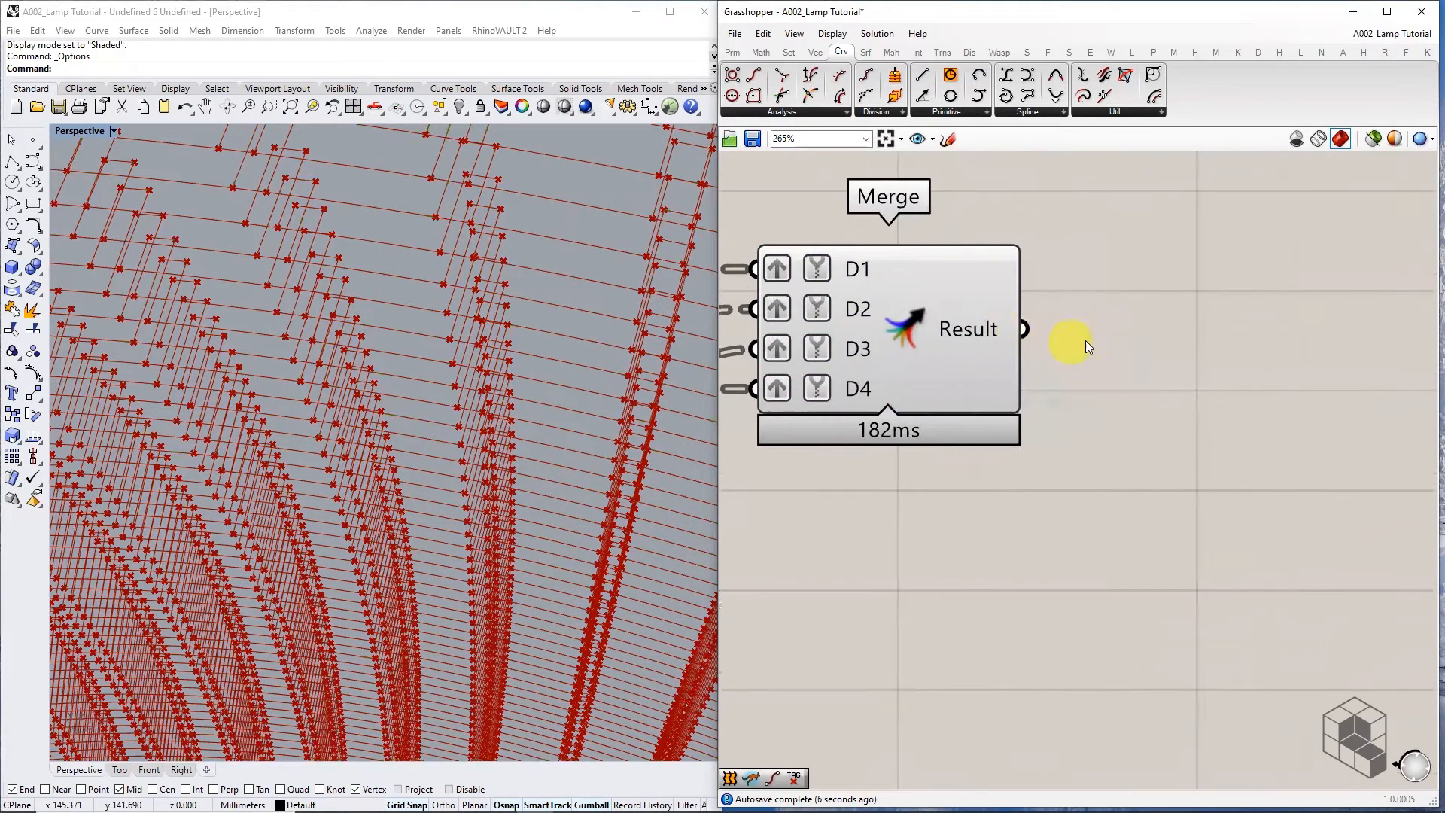
Add a Trim Tree component fed by the Merge result
double_click(1096, 340)
text(TRIM)
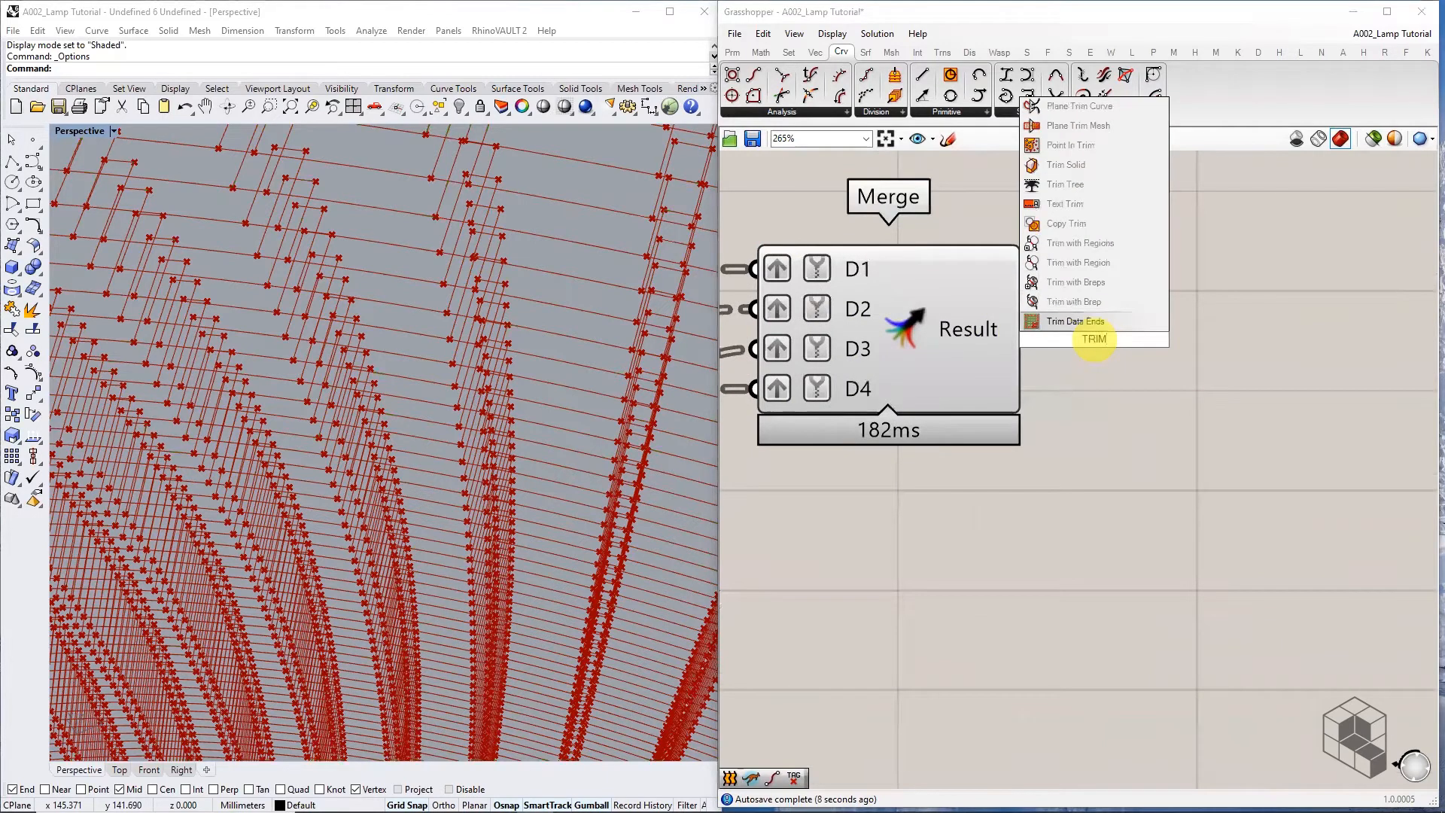
text( TREE)
click(1089, 325)
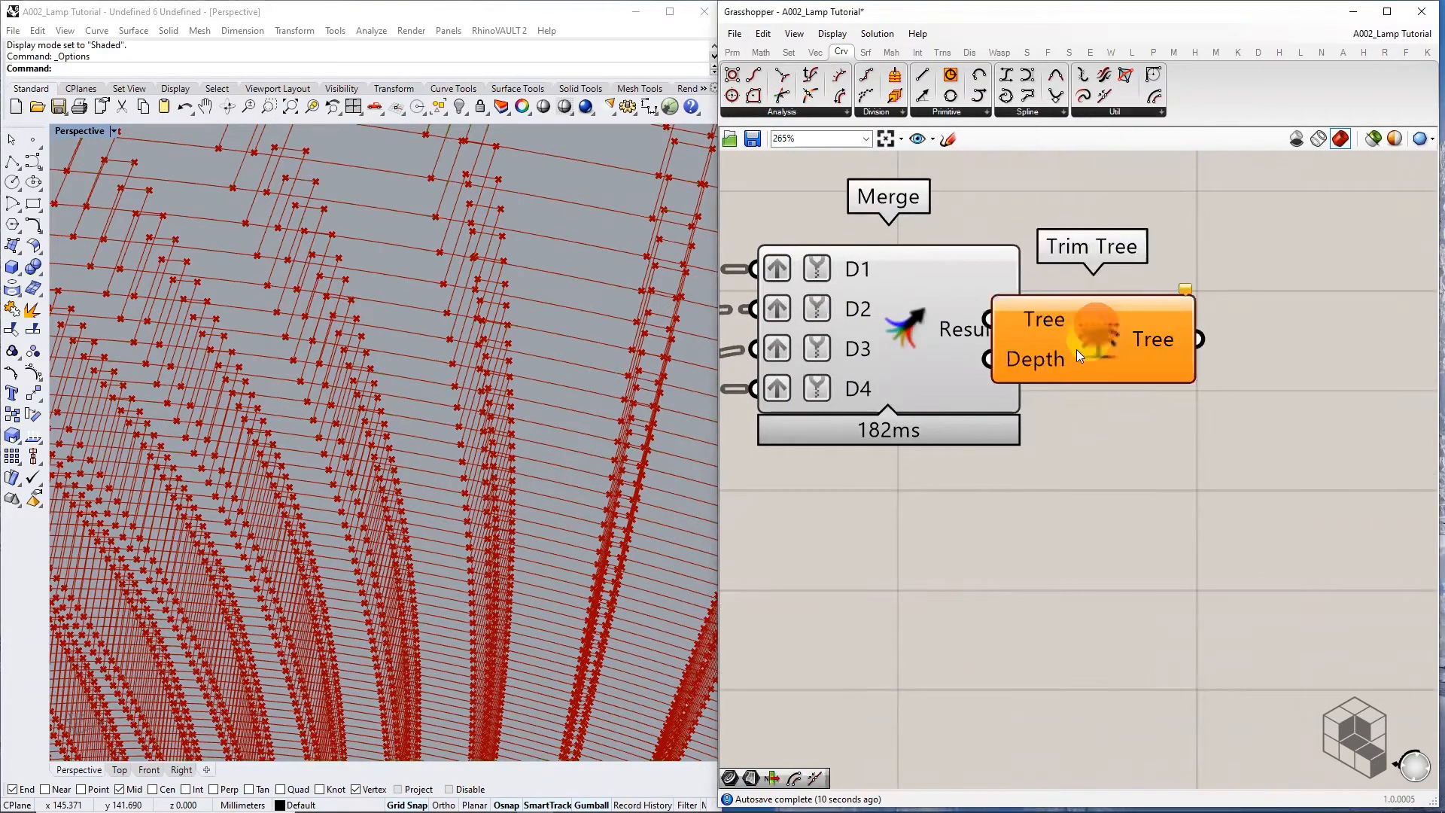
drag(1092, 334, 1207, 362)
drag(1025, 330, 1103, 345)
right_drag(1244, 369, 980, 346)
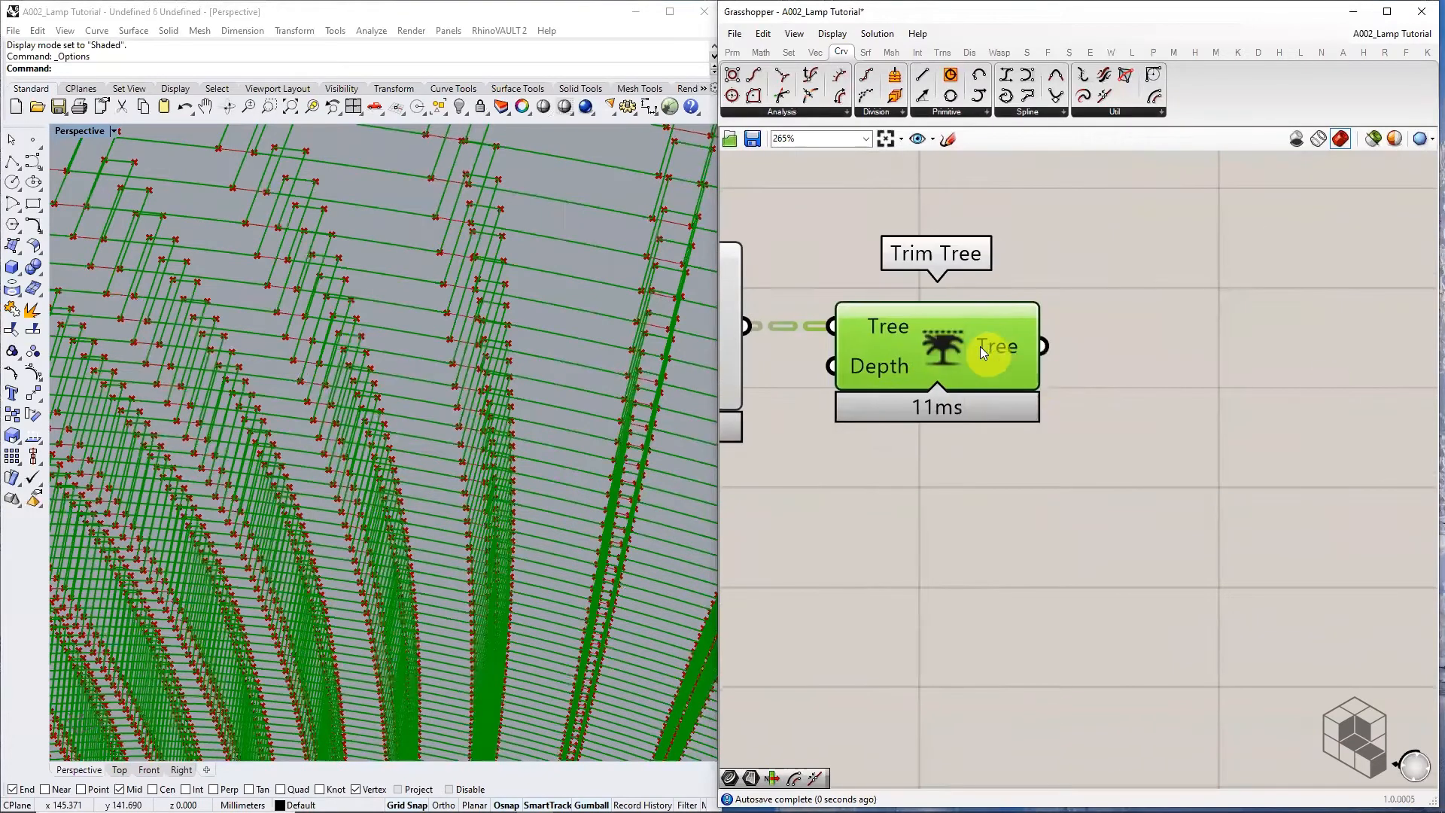
mouse_move(993, 347)
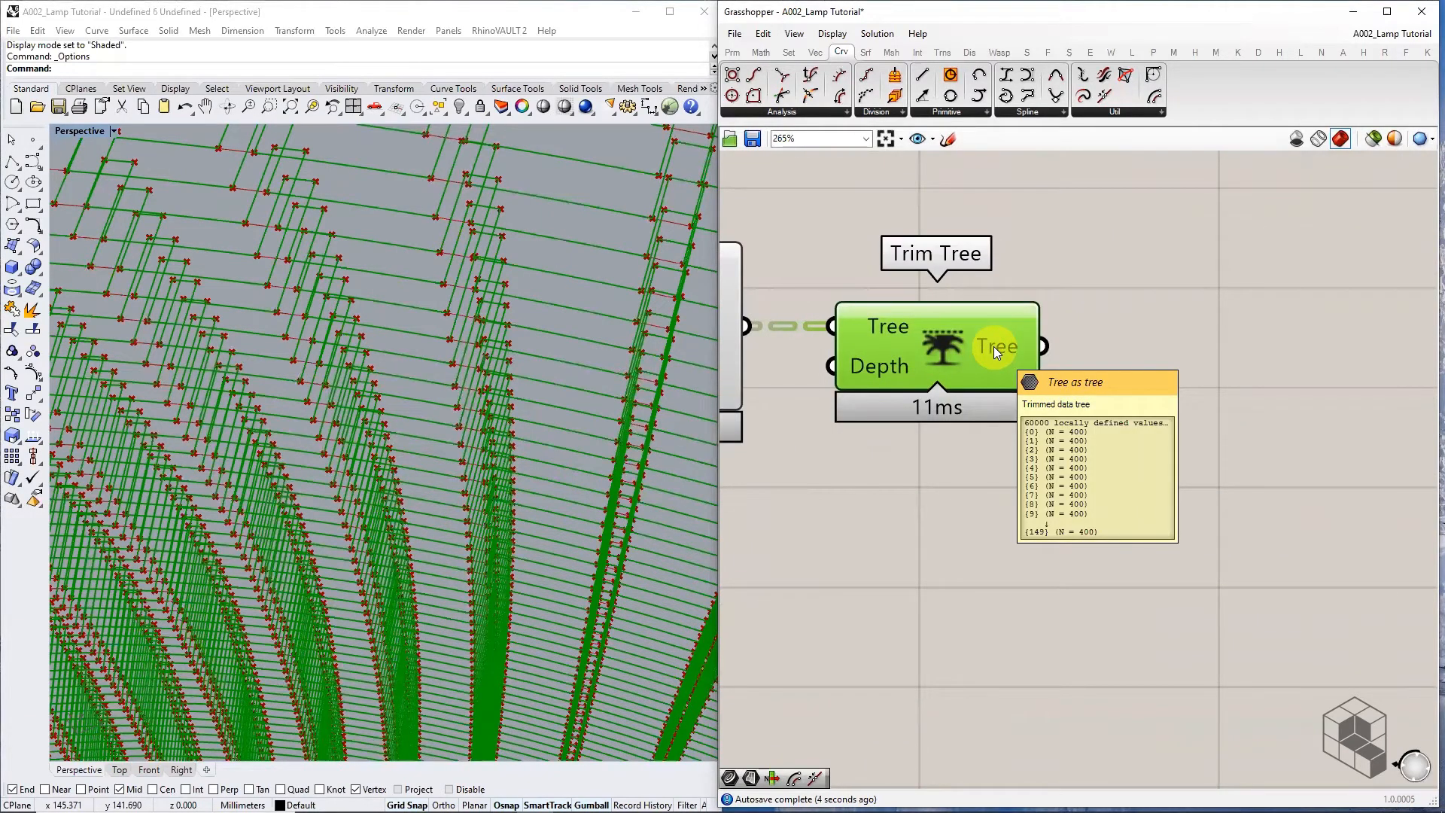
click(1163, 356)
Add Join Curves fed by Trim Tree, producing 150 joined curves
double_click(1164, 355)
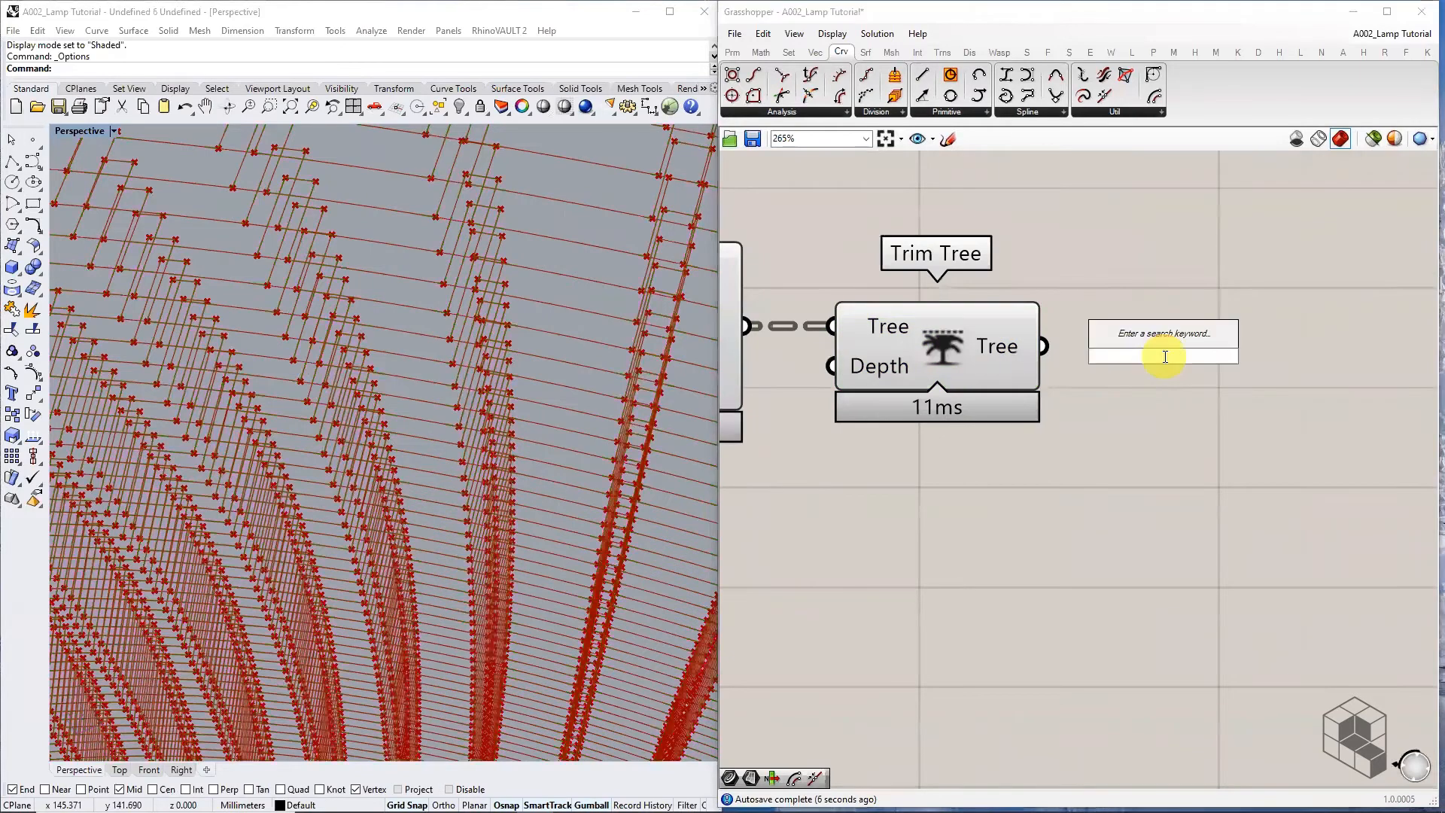
text(JOIN CURVE)
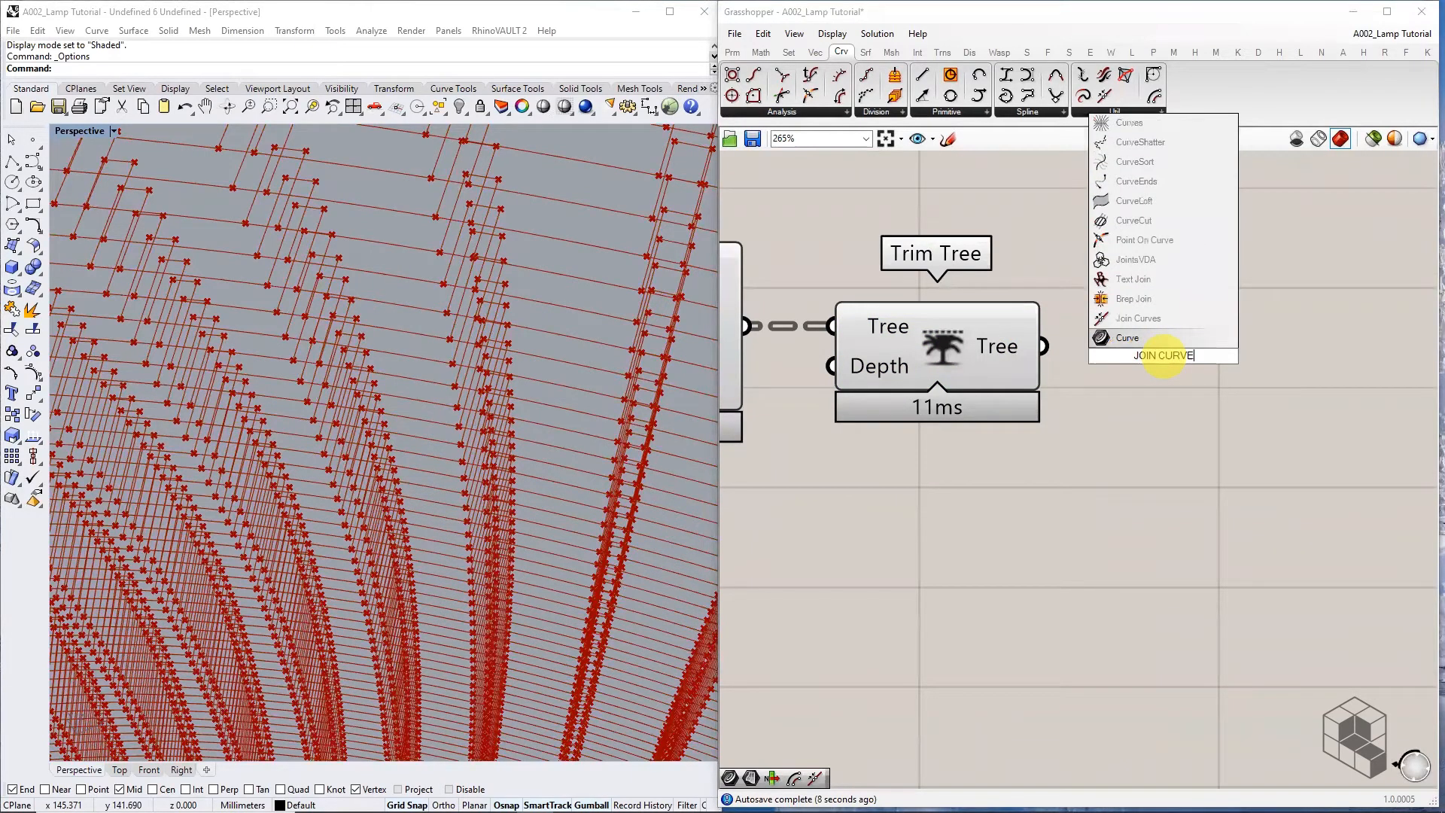
click(1183, 322)
drag(1081, 341, 1214, 353)
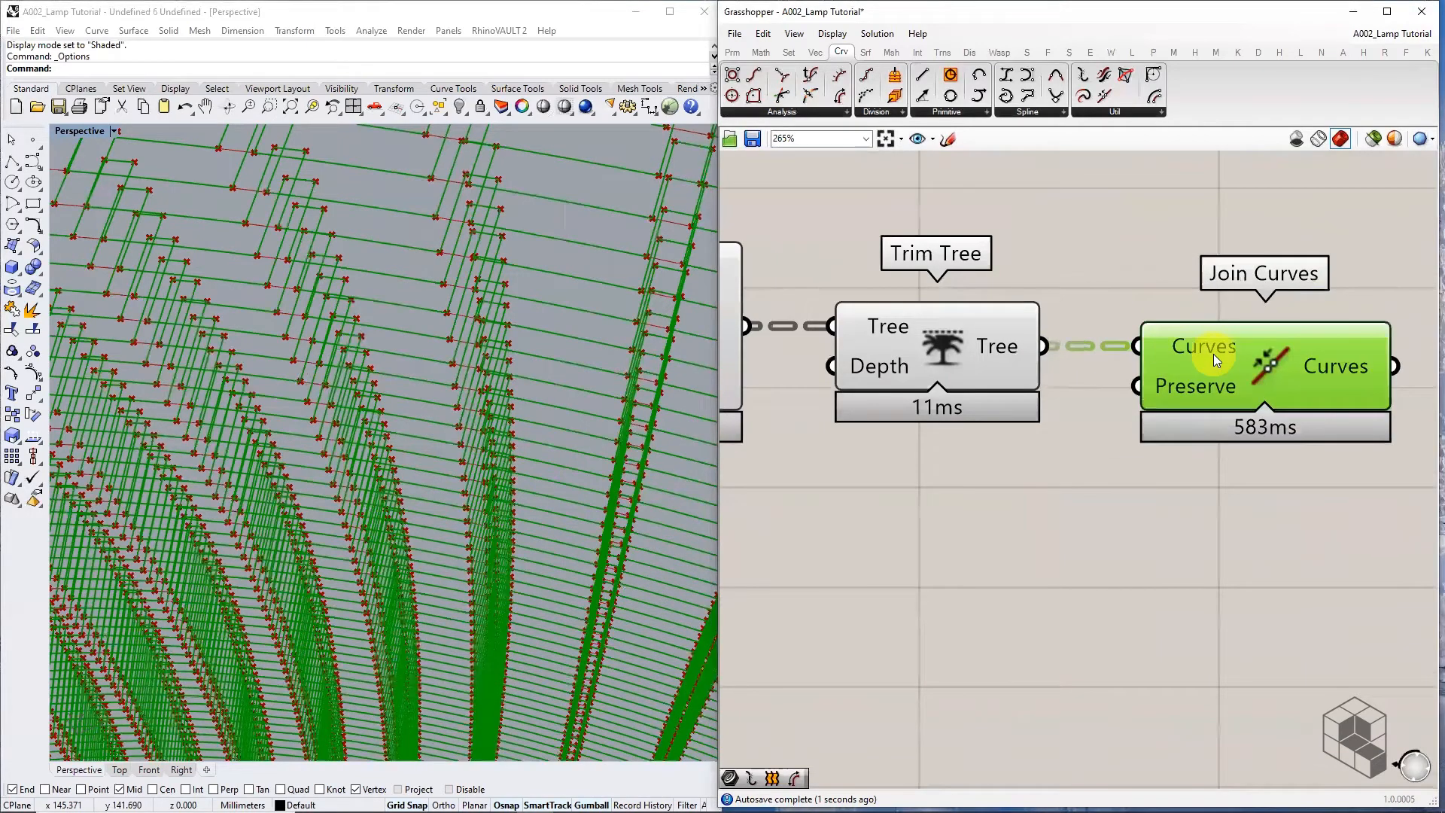
right_drag(1285, 378, 983, 396)
mouse_move(1050, 386)
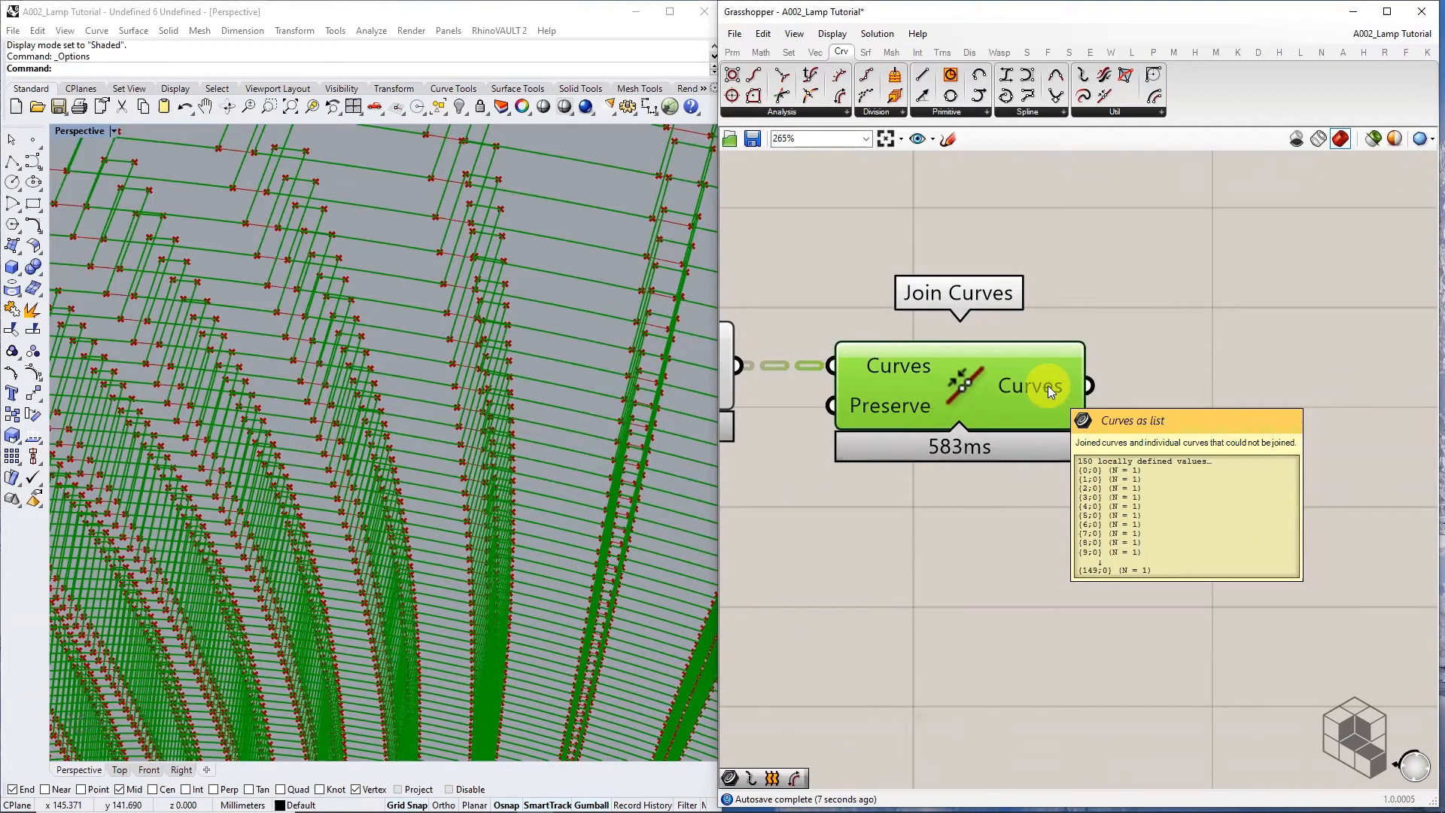
Add a Panel showing the Join Curves output to inspect the listed curve items
click(732, 51)
drag(950, 94, 1318, 423)
scroll(1210, 373, down, 2)
click(1239, 390)
drag(1125, 383, 1198, 420)
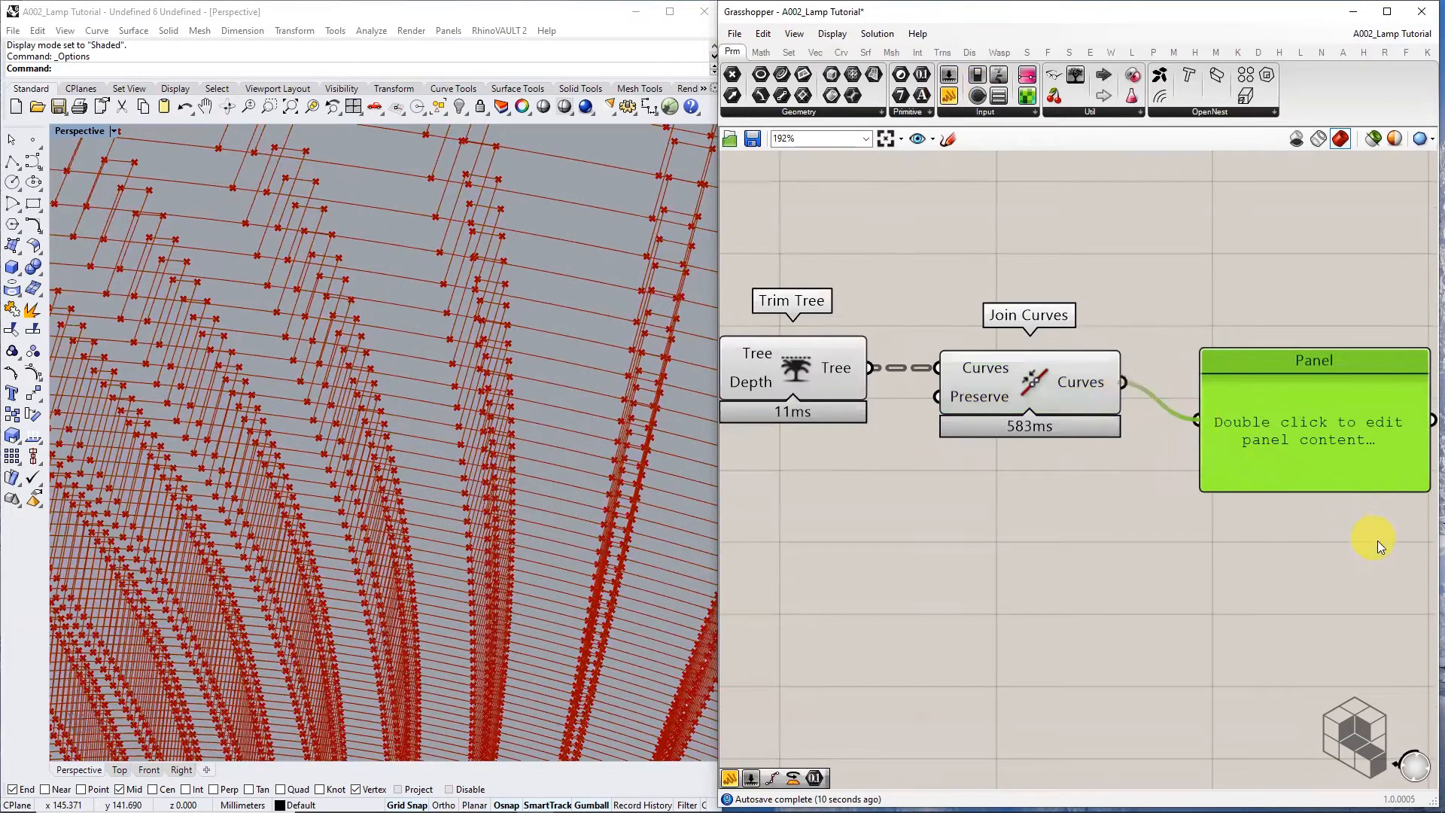
right_drag(1377, 541, 1068, 298)
drag(1090, 268, 1130, 648)
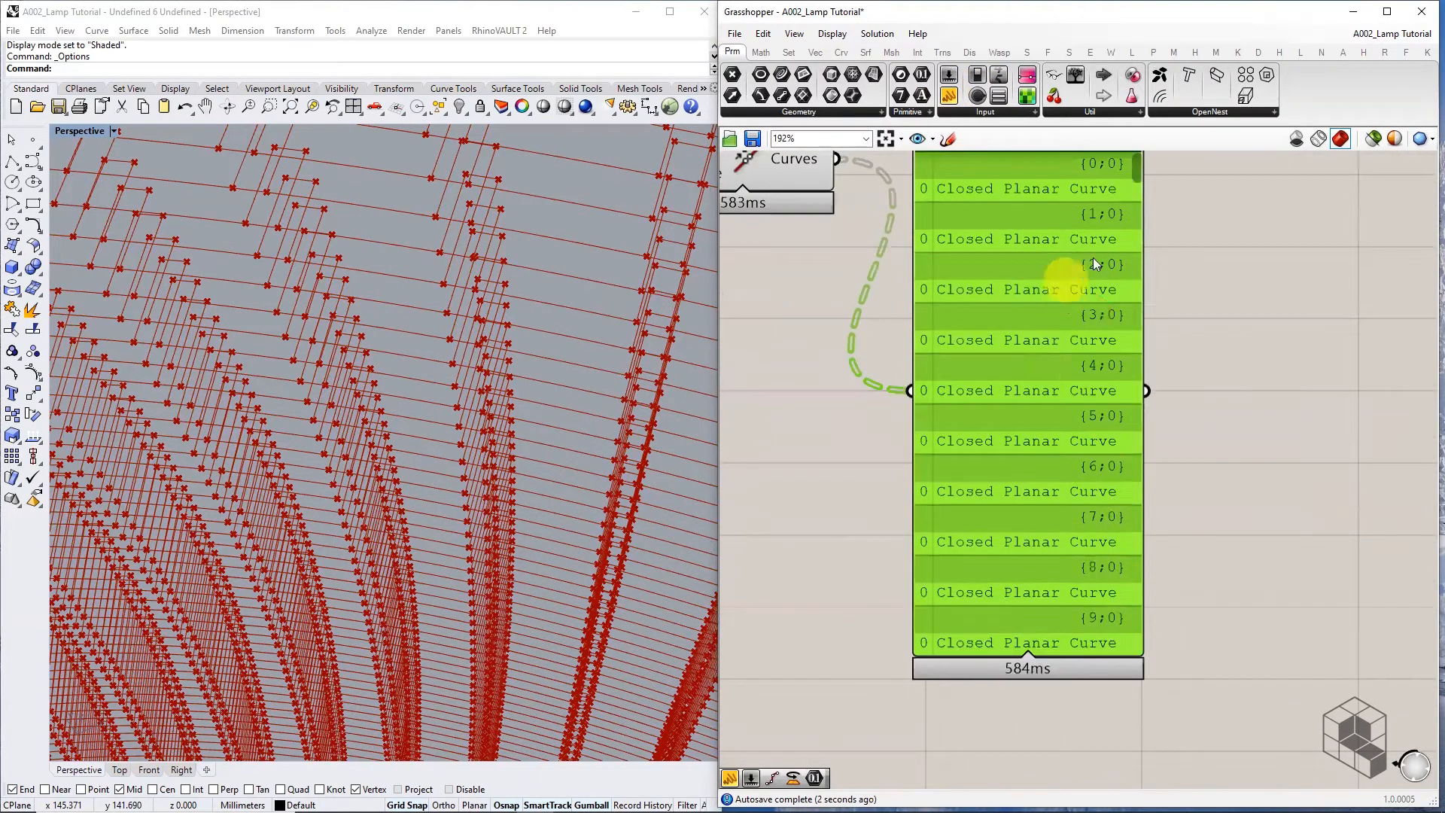
right_drag(1031, 206, 1027, 294)
scroll(940, 299, up, 2)
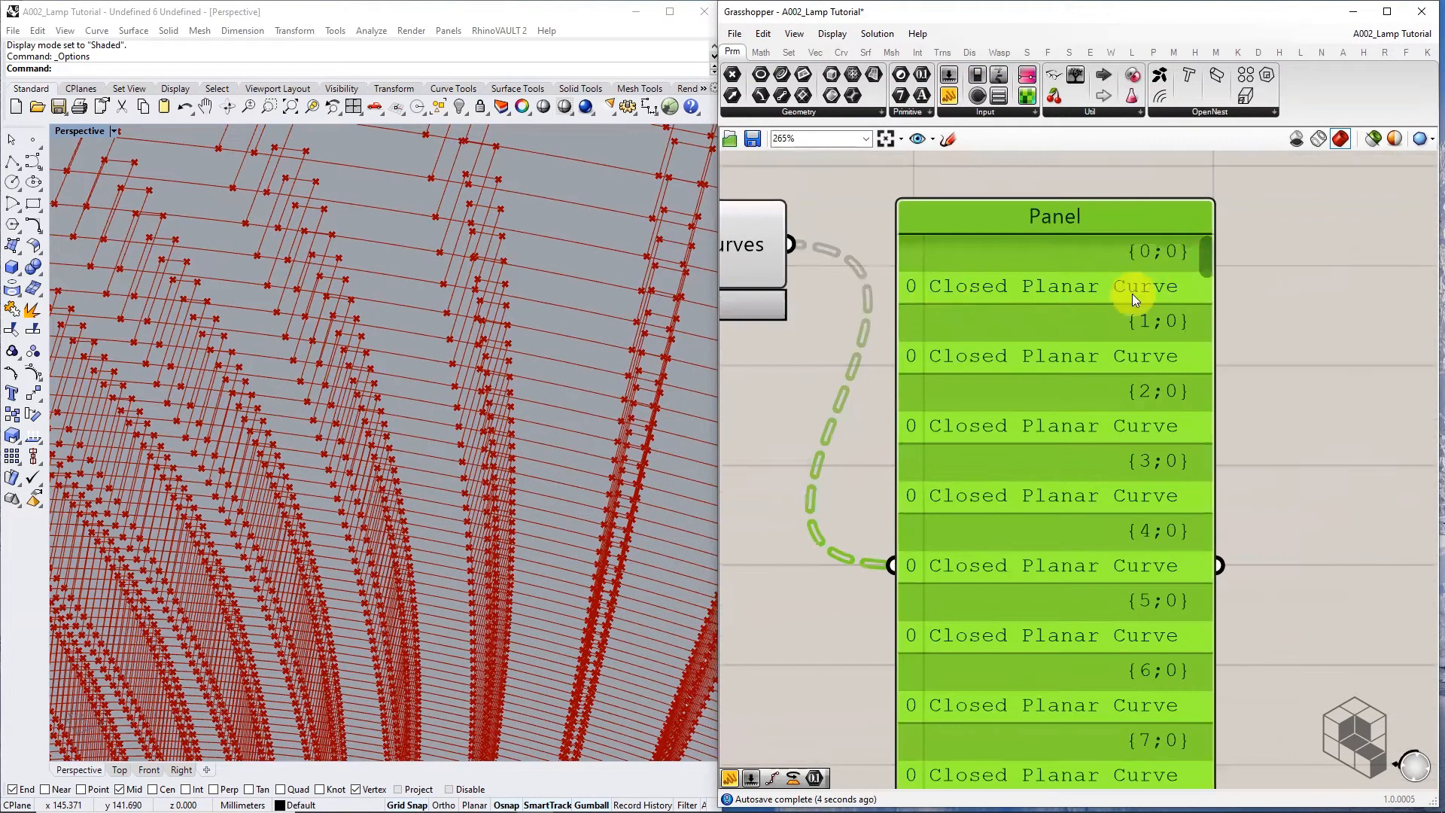
scroll(1169, 336, down, 3)
Delete the panel and disable preview of Merge, Trim Tree, Offset Curve, End Points, Line and other upstream components
key(Delete)
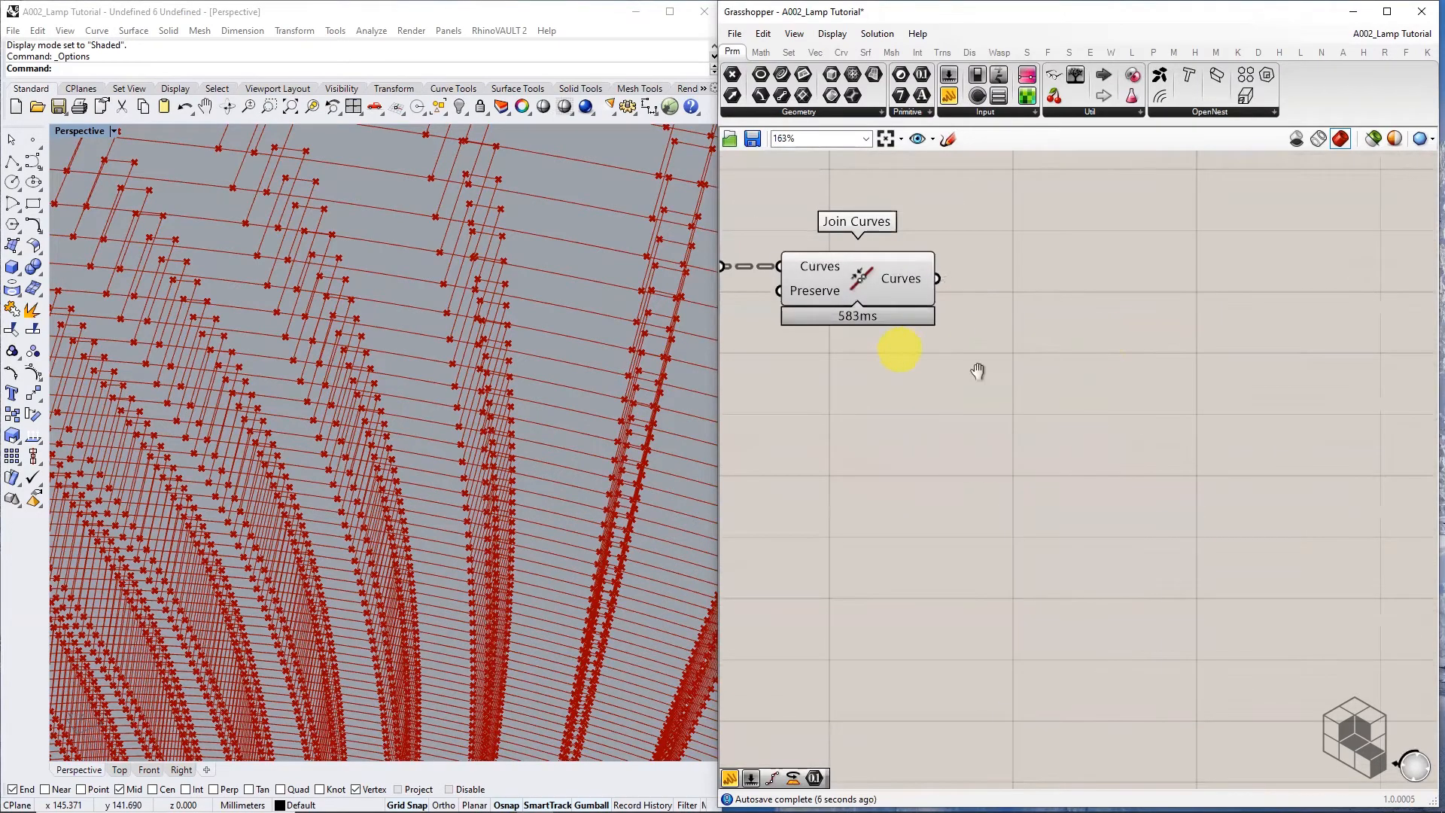
right_drag(915, 329, 1263, 387)
scroll(1268, 384, down, 5)
drag(1178, 309, 1053, 419)
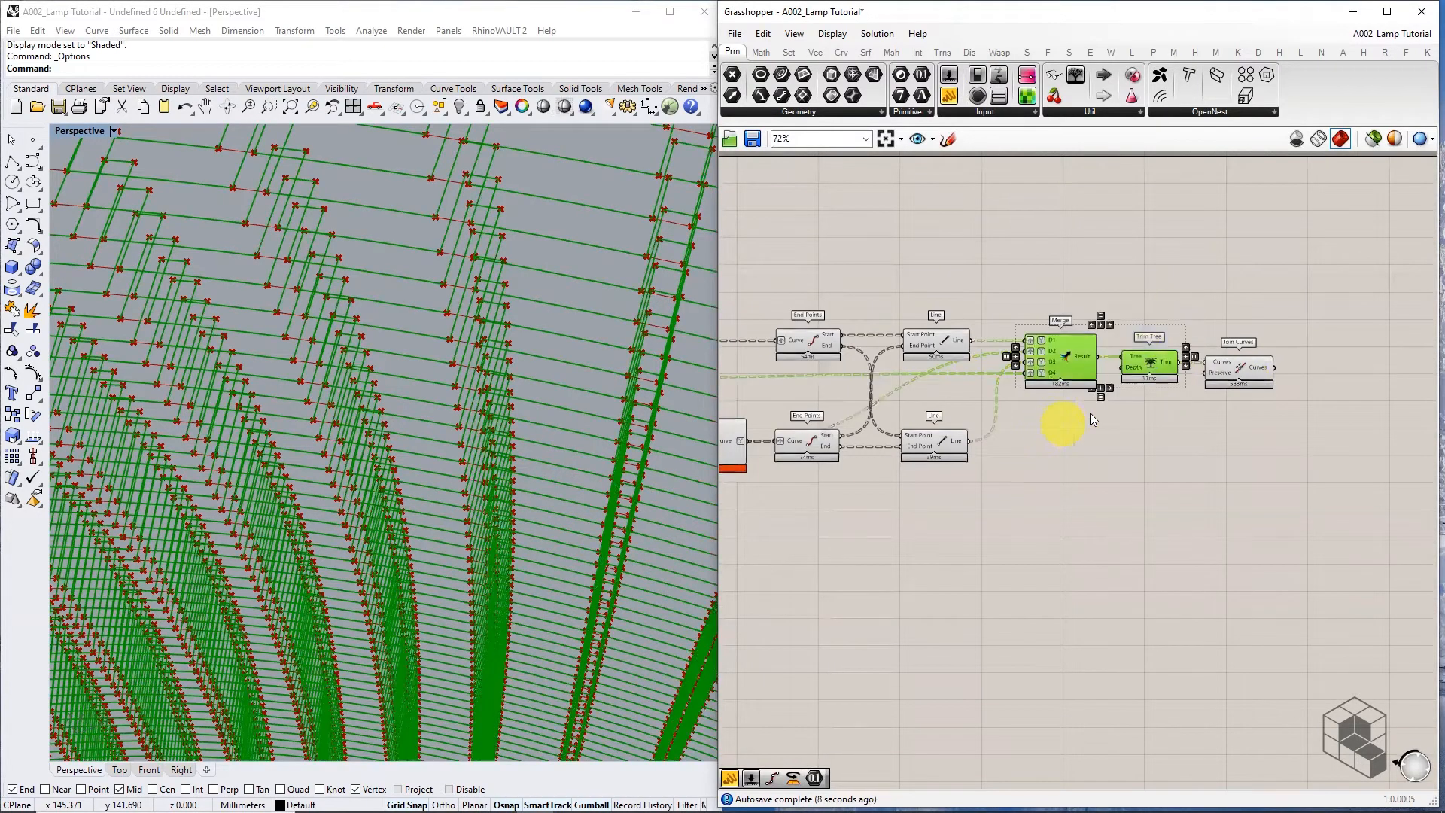
right_drag(1055, 426, 1206, 417)
shift+drag(1193, 266, 823, 514)
right_drag(904, 500, 1154, 492)
scroll(1153, 492, down, 3)
shift+drag(1134, 344, 861, 516)
right_drag(871, 526, 1146, 476)
scroll(1146, 476, down, 3)
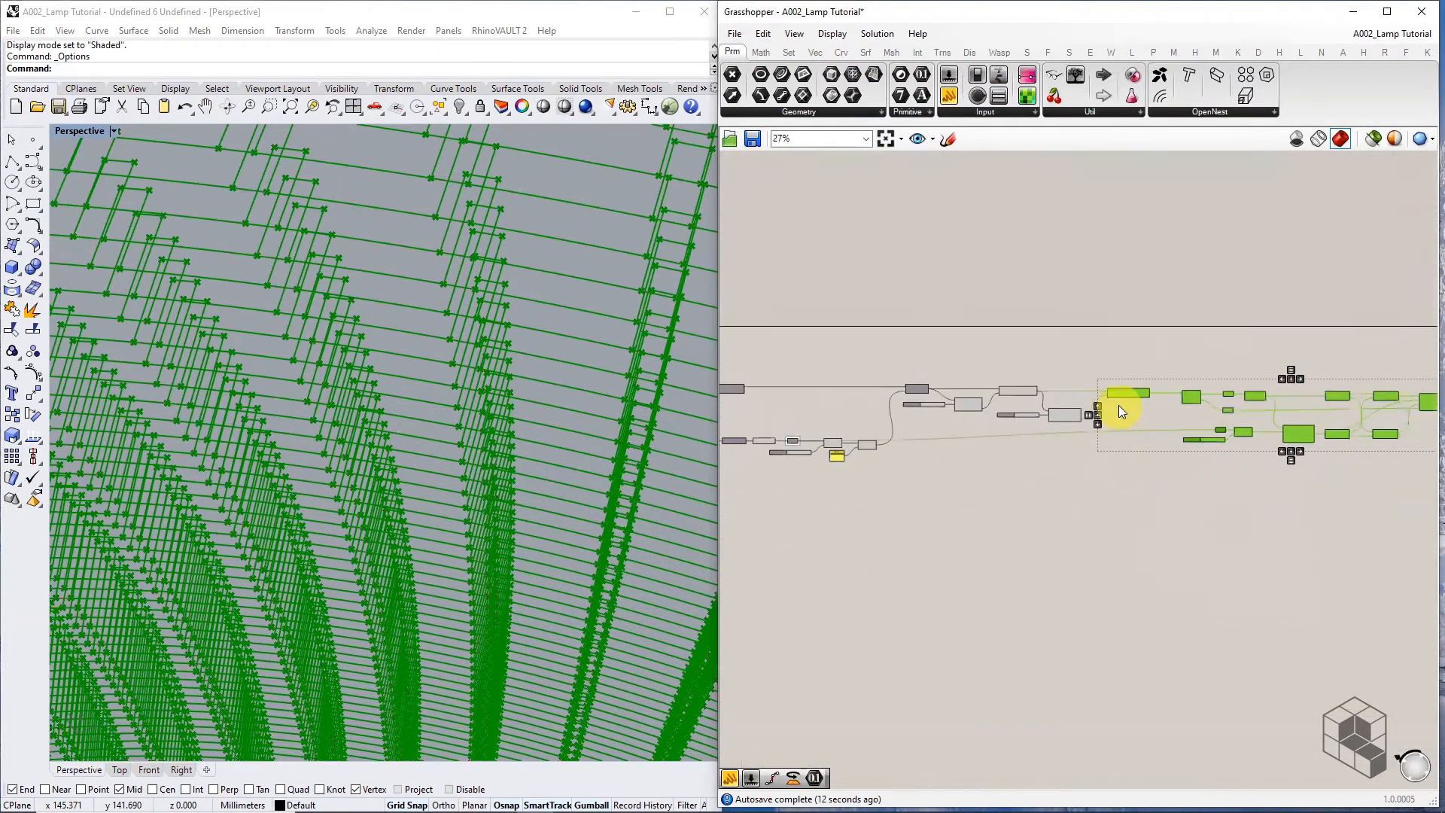
shift+drag(1145, 356, 753, 494)
middle_click(988, 469)
click(1036, 425)
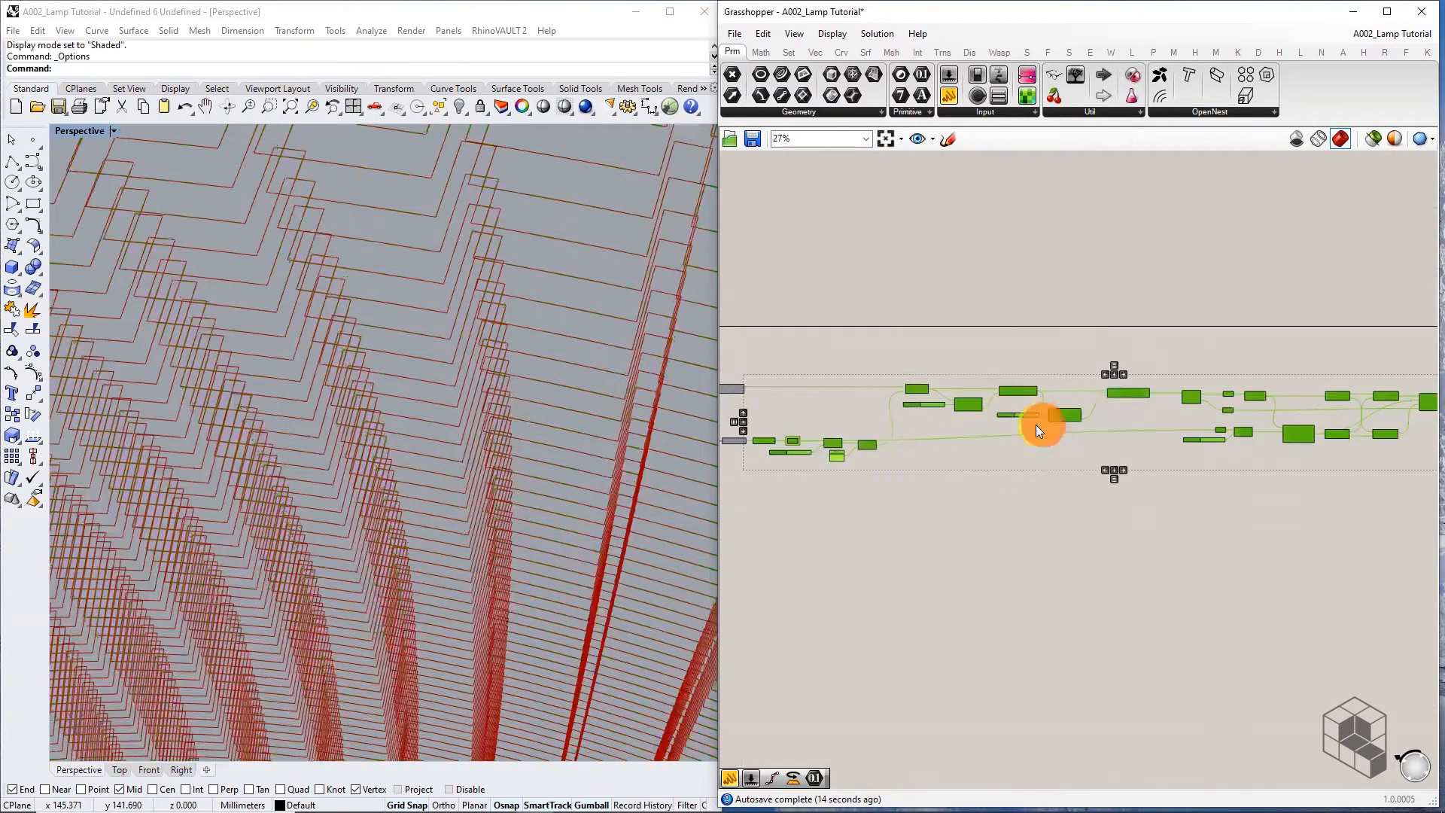
Orbit the Rhino view to inspect the lamp fins from above and from the side
scroll(446, 418, down, 6)
right_drag(446, 418, 316, 521)
scroll(316, 521, up, 15)
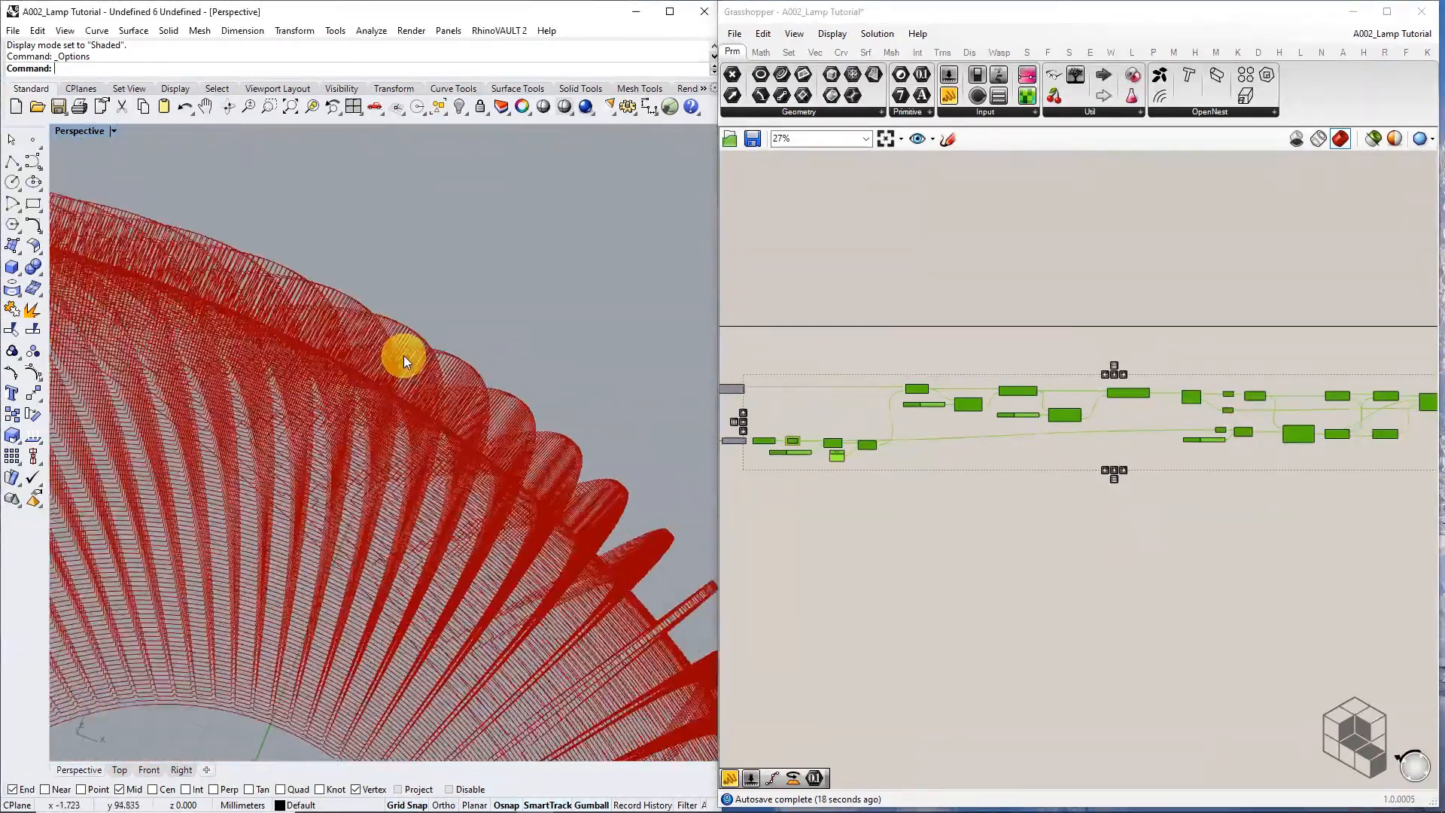
right_drag(451, 436, 446, 452)
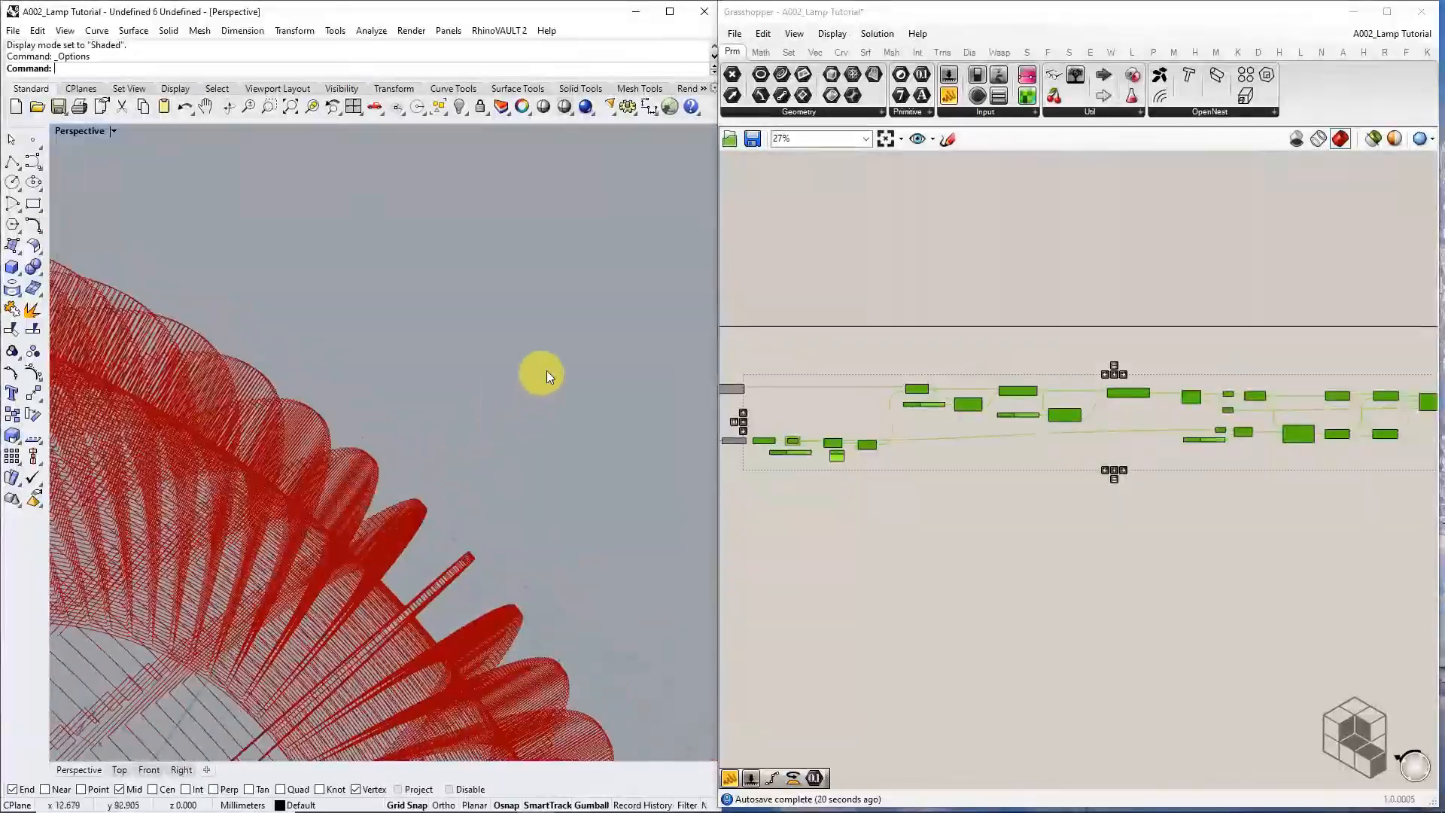
scroll(548, 371, down, 12)
right_drag(436, 595, 458, 516)
Select Join Curves to highlight the 150 joined lamp curves, viewed from a top-down oblique angle
right_drag(1359, 458, 858, 408)
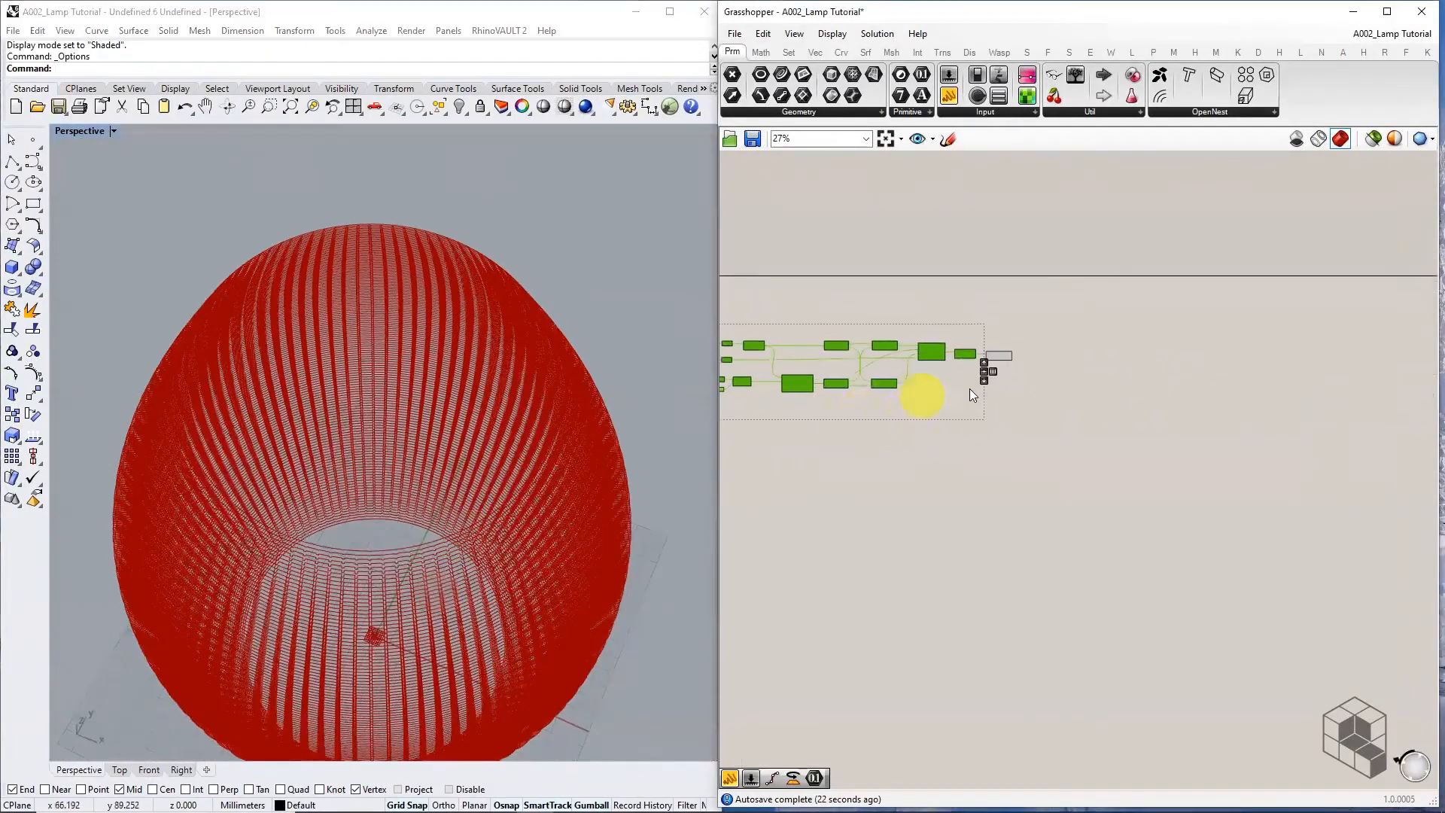
scroll(969, 389, up, 6)
click(1030, 338)
scroll(574, 539, up, 10)
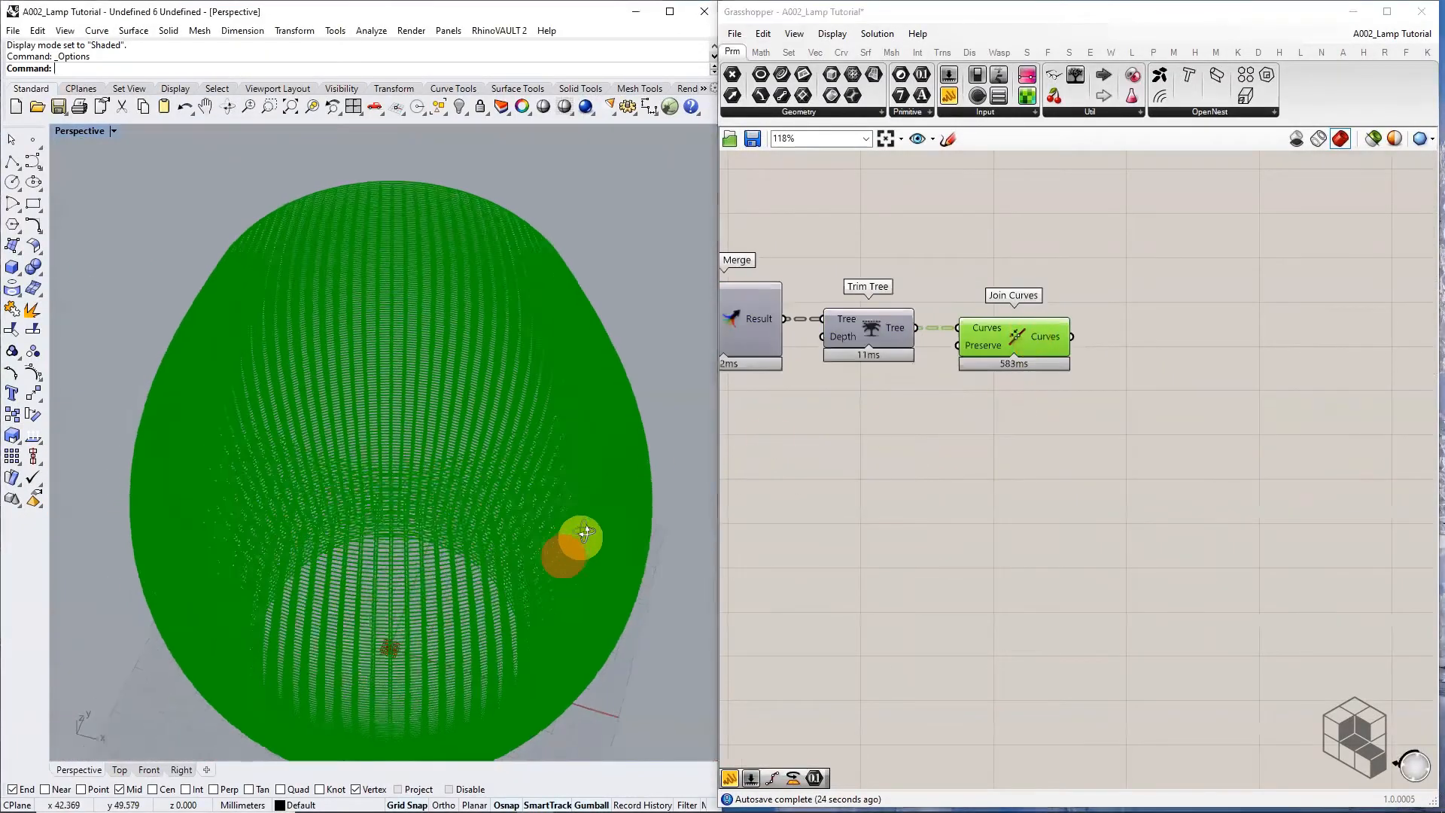
scroll(545, 446, down, 5)
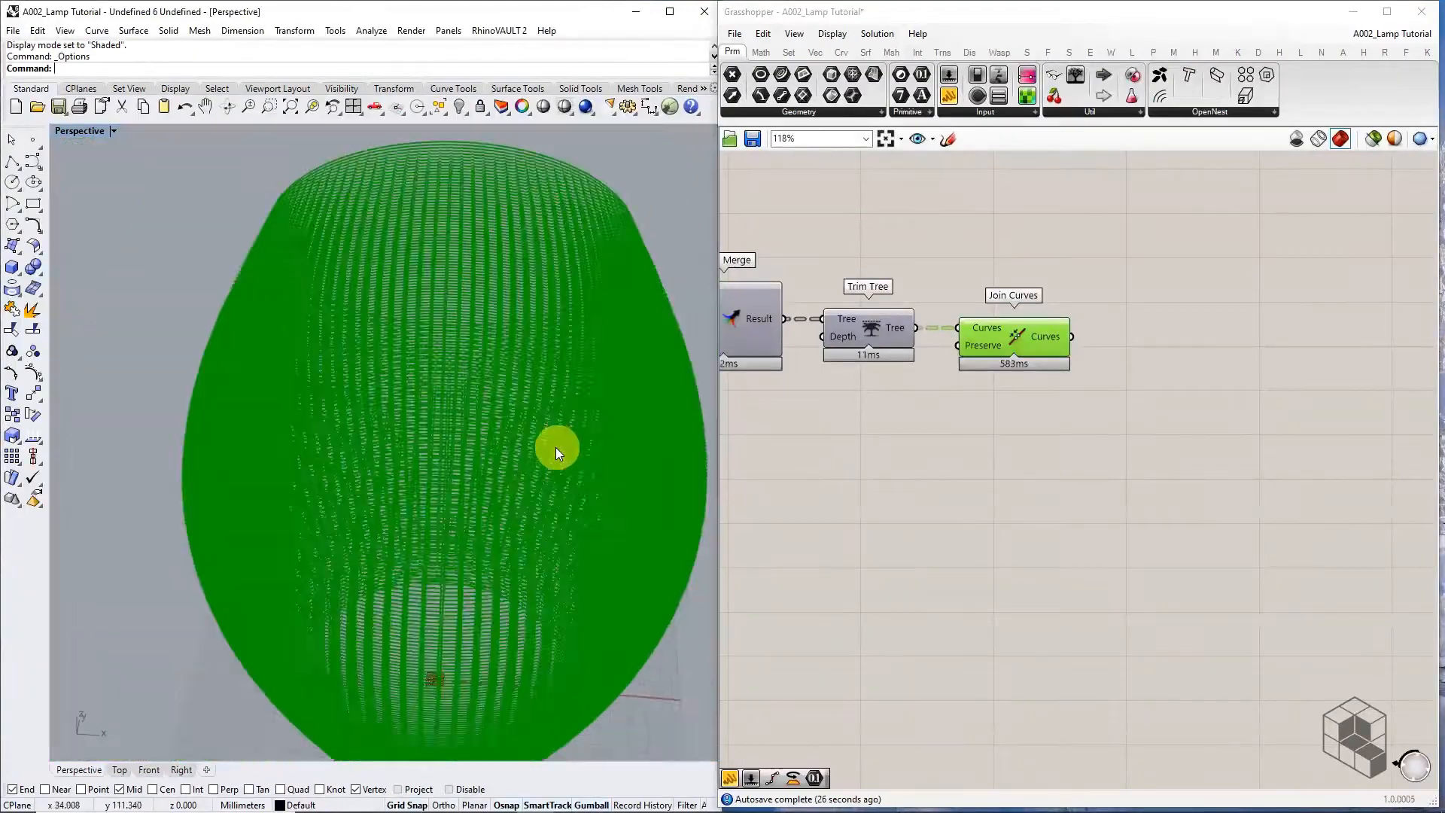
right_drag(556, 448, 578, 348)
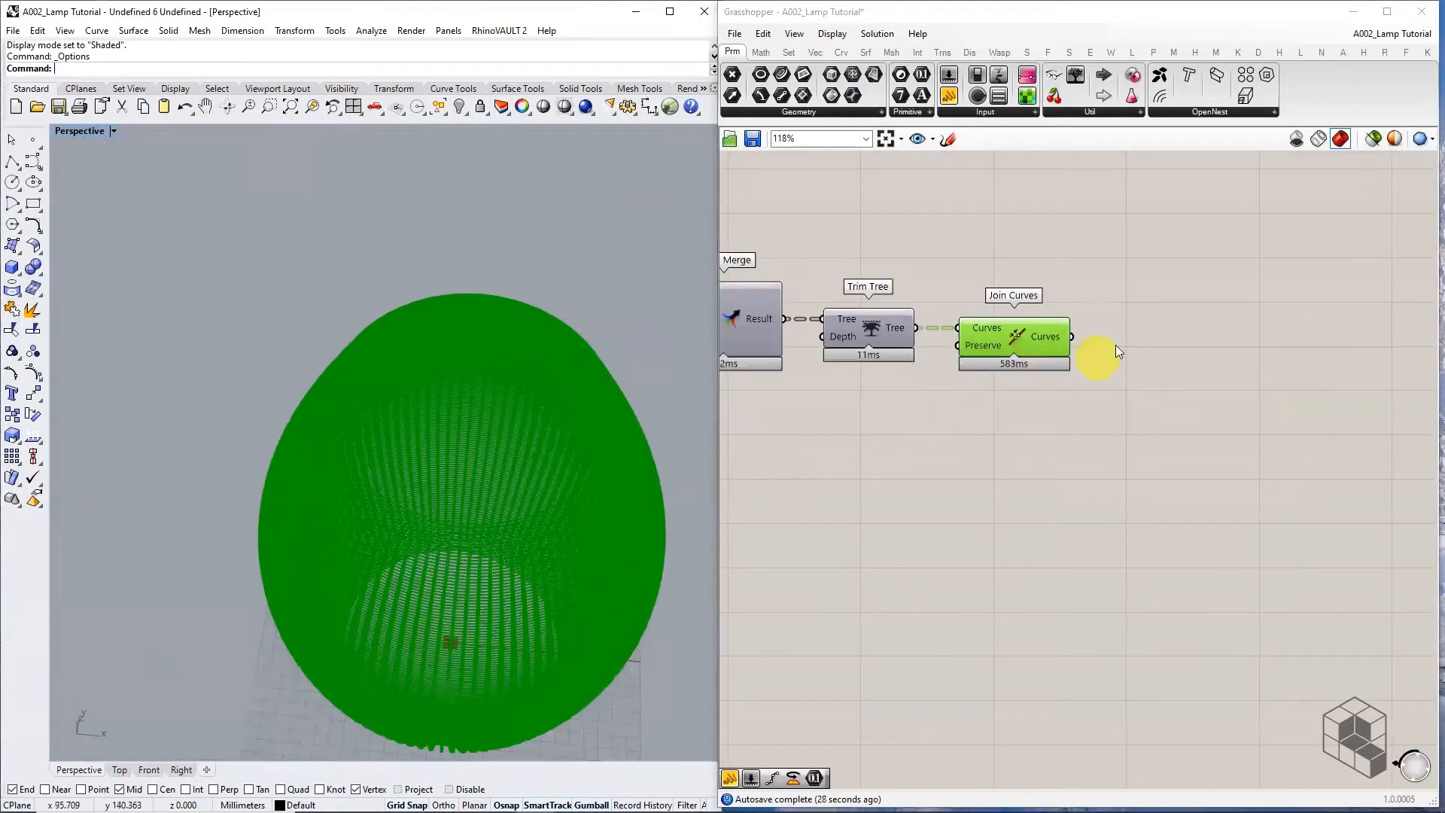
scroll(1103, 350, up, 3)
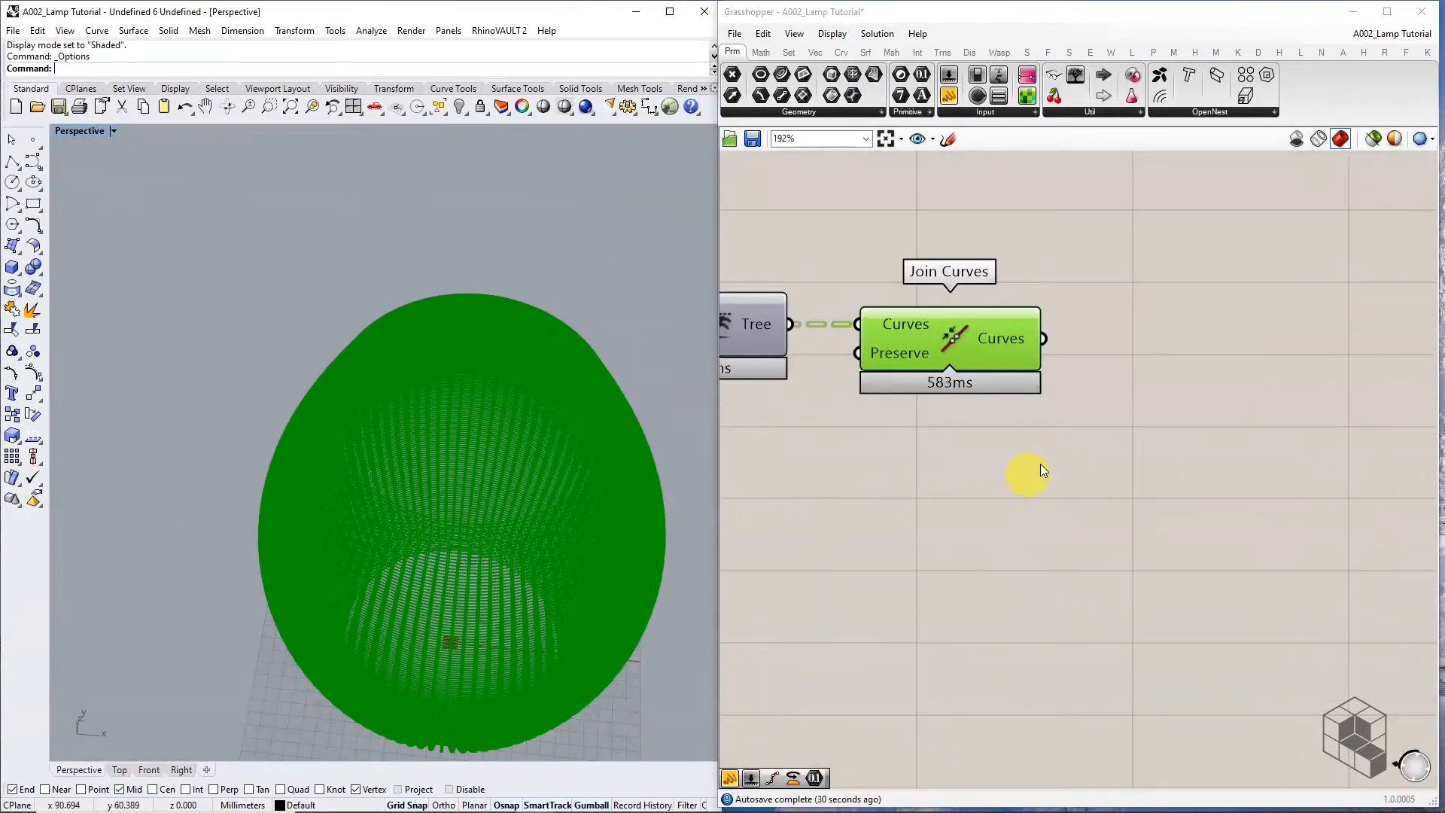
scroll(1148, 361, down, 3)
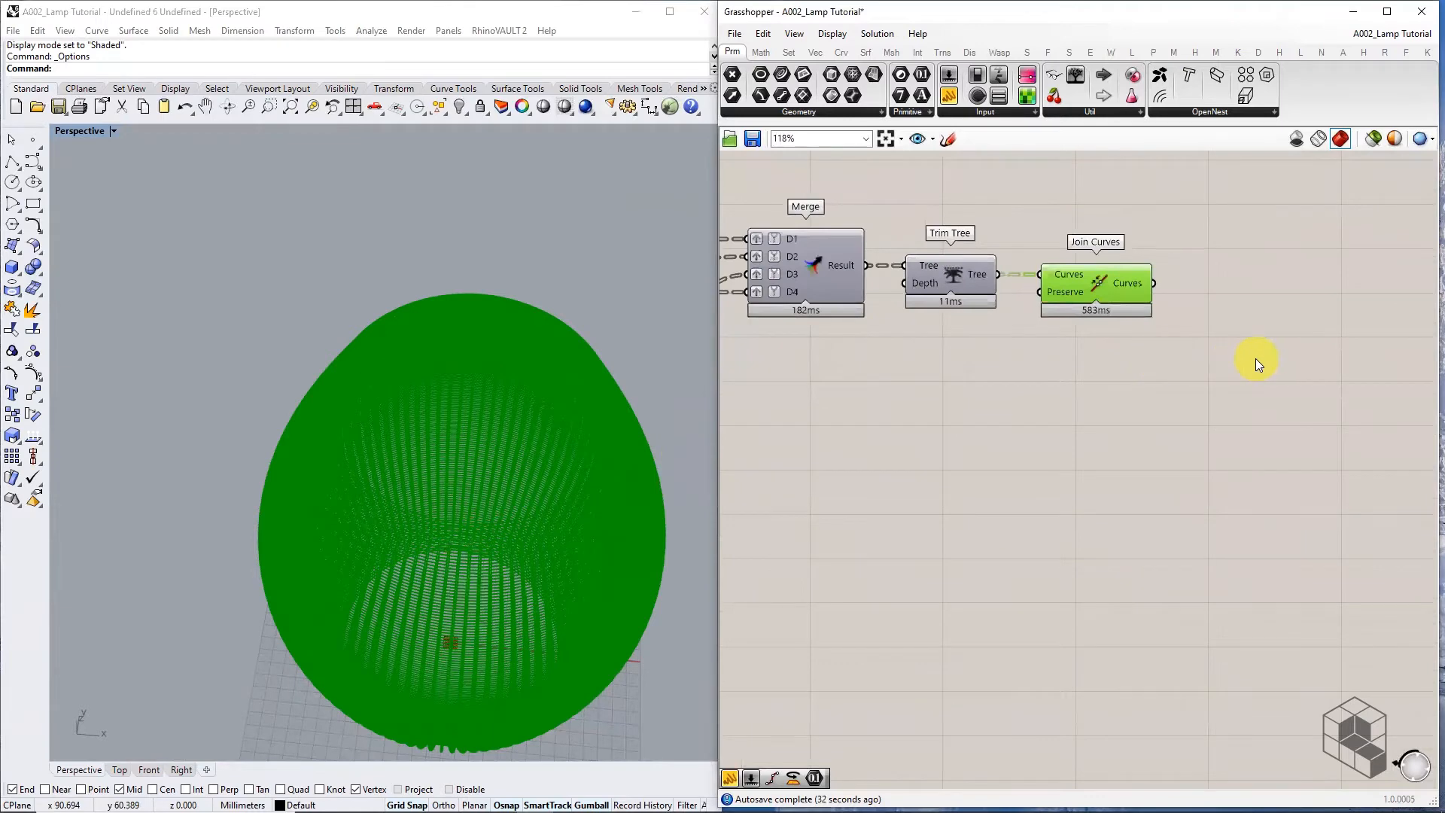
scroll(1256, 358, down, 5)
mouse_move(798, 489)
right_down()
mouse_move(1269, 509)
mouse_move(1319, 497)
right_up()
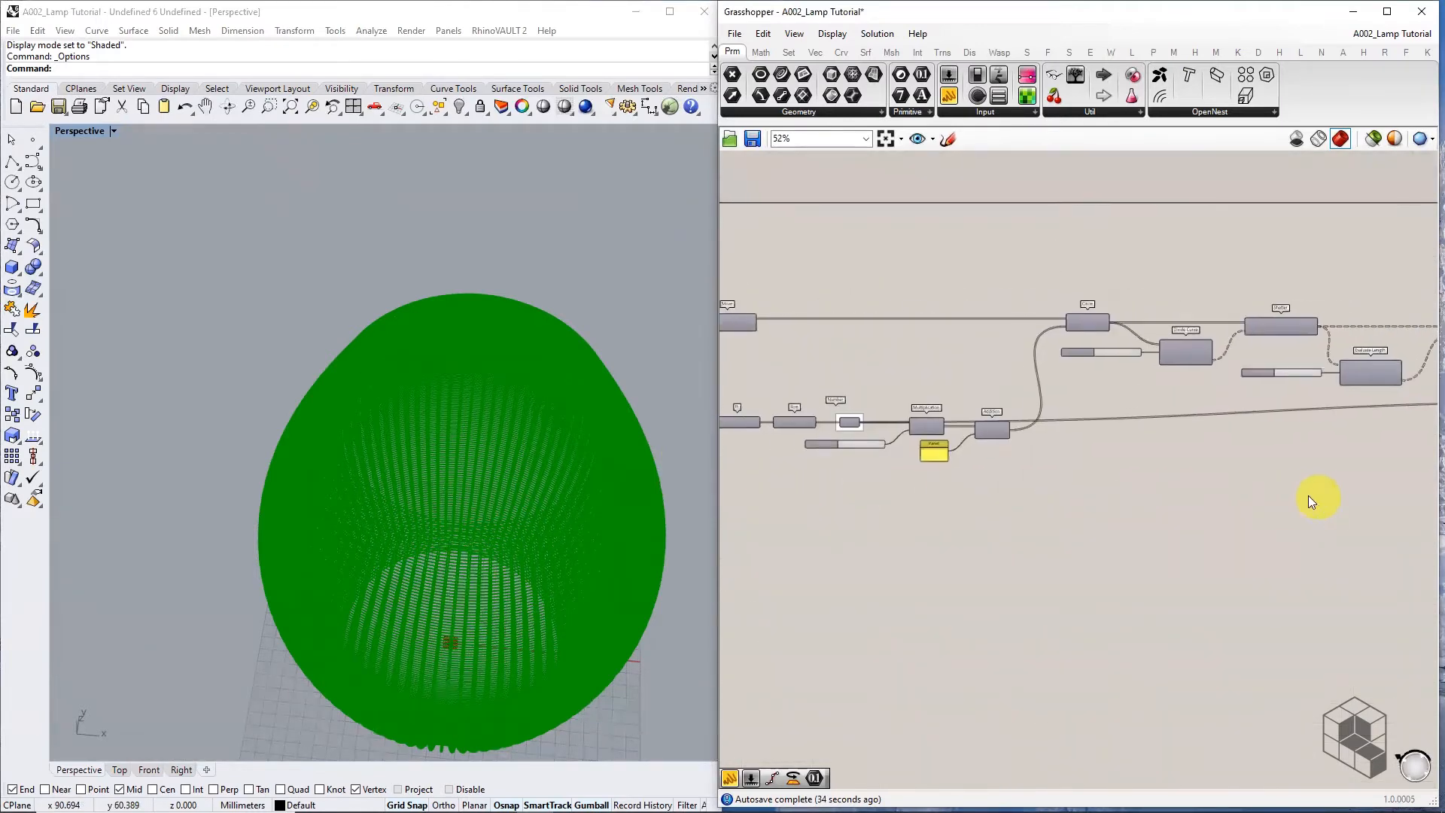
right_drag(813, 439, 929, 471)
scroll(954, 433, up, 6)
Add a new Number parameter wired from the 0.1 sine Number and place it below Join Curves
click(977, 435)
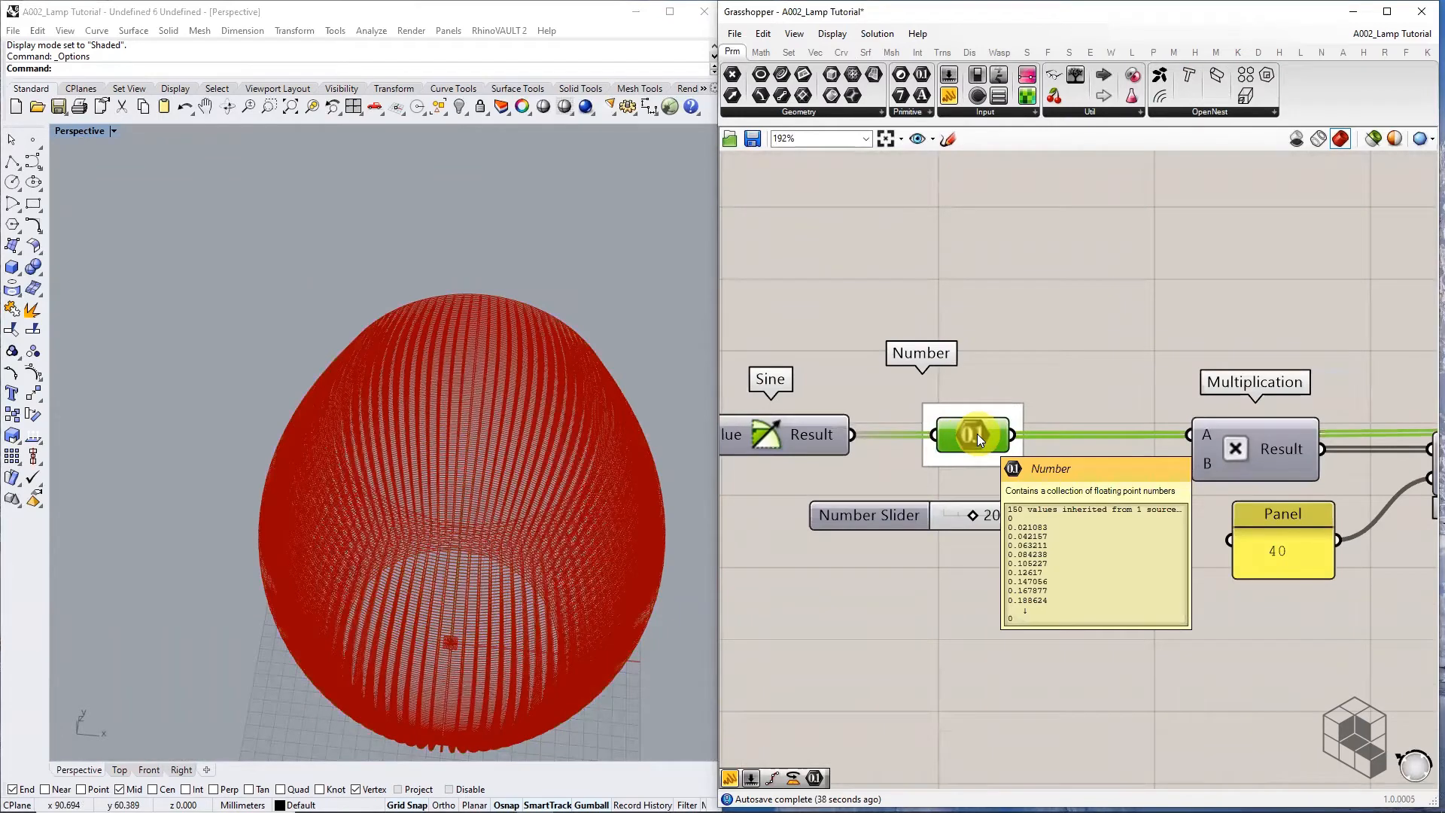
scroll(1007, 559, down, 2)
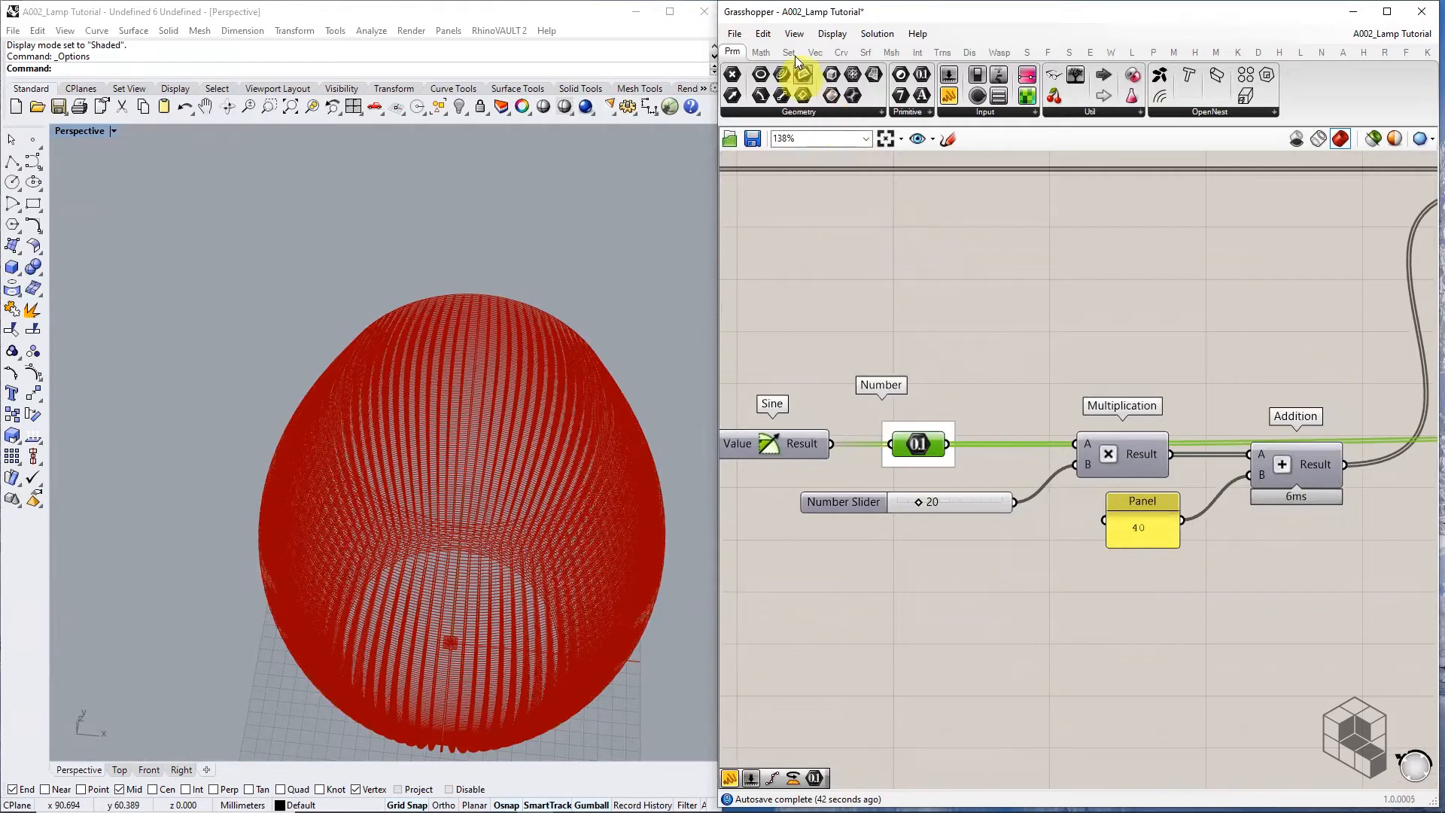
drag(922, 74, 1139, 607)
right_drag(1208, 612, 850, 506)
scroll(844, 500, down, 3)
drag(825, 510, 720, 464)
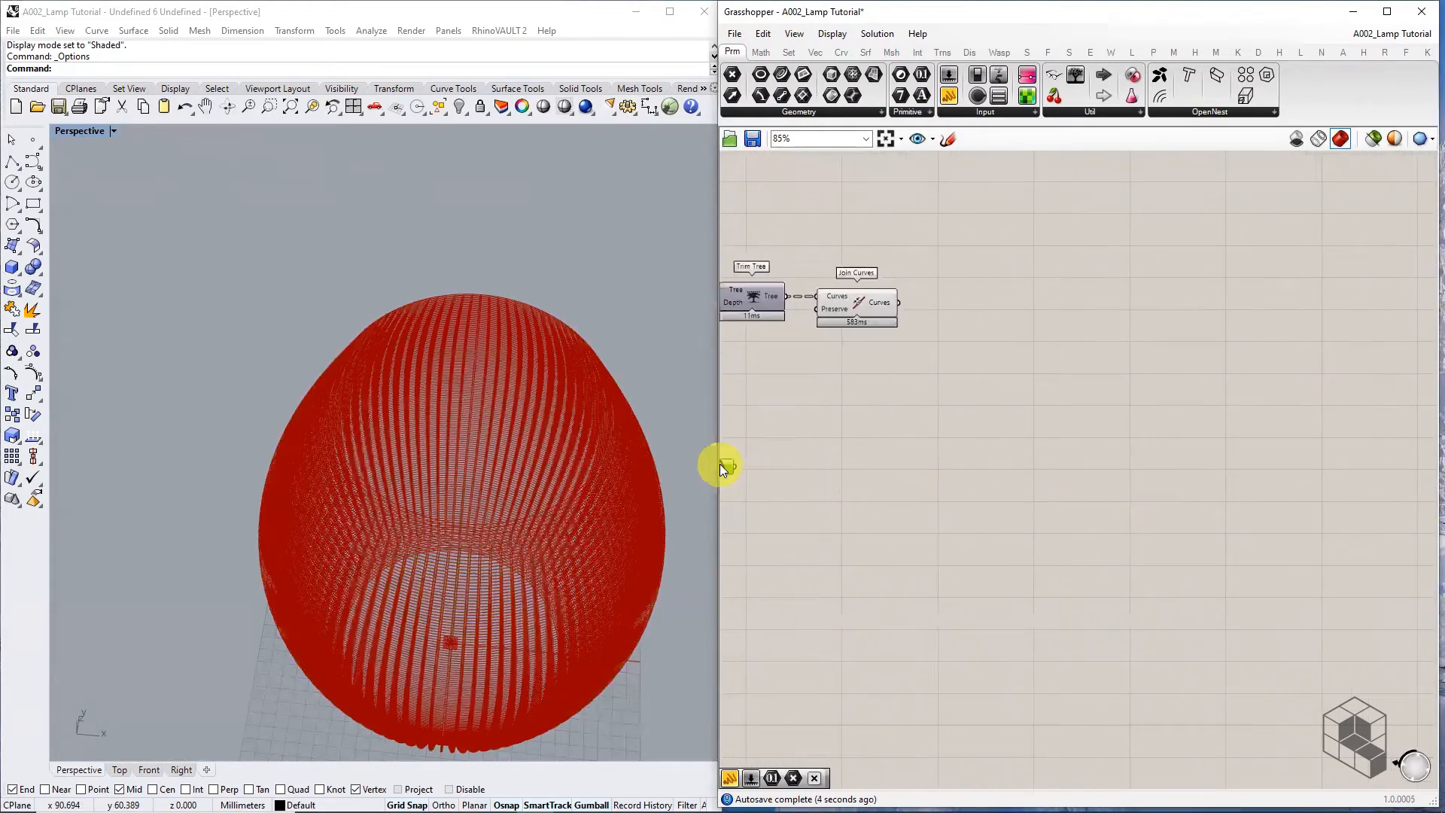
right_drag(766, 455, 1030, 452)
drag(1058, 456, 1063, 455)
click(1125, 459)
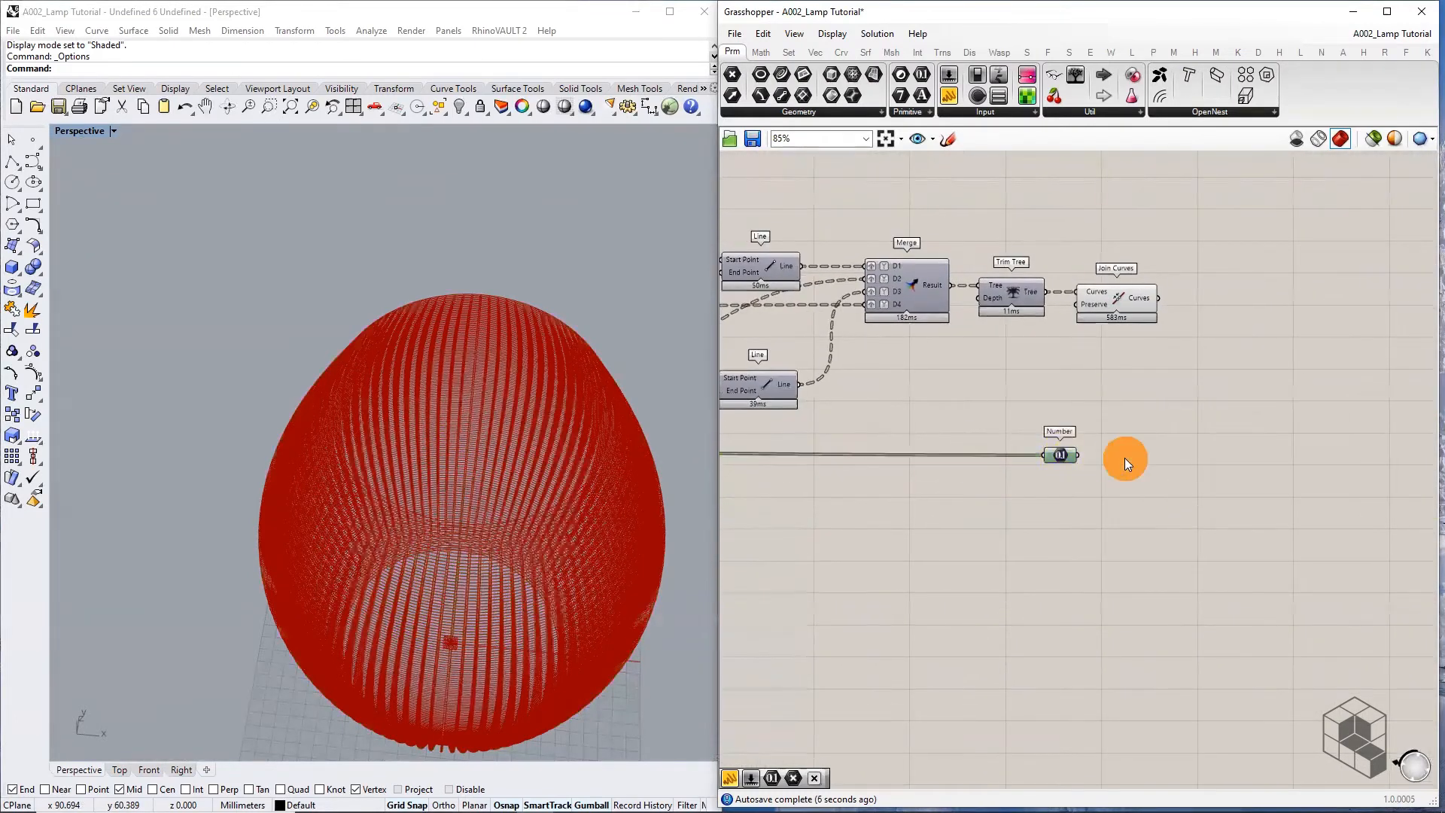
click(768, 52)
Add a Pi component whose Factor is fed by the new Number values
click(1157, 111)
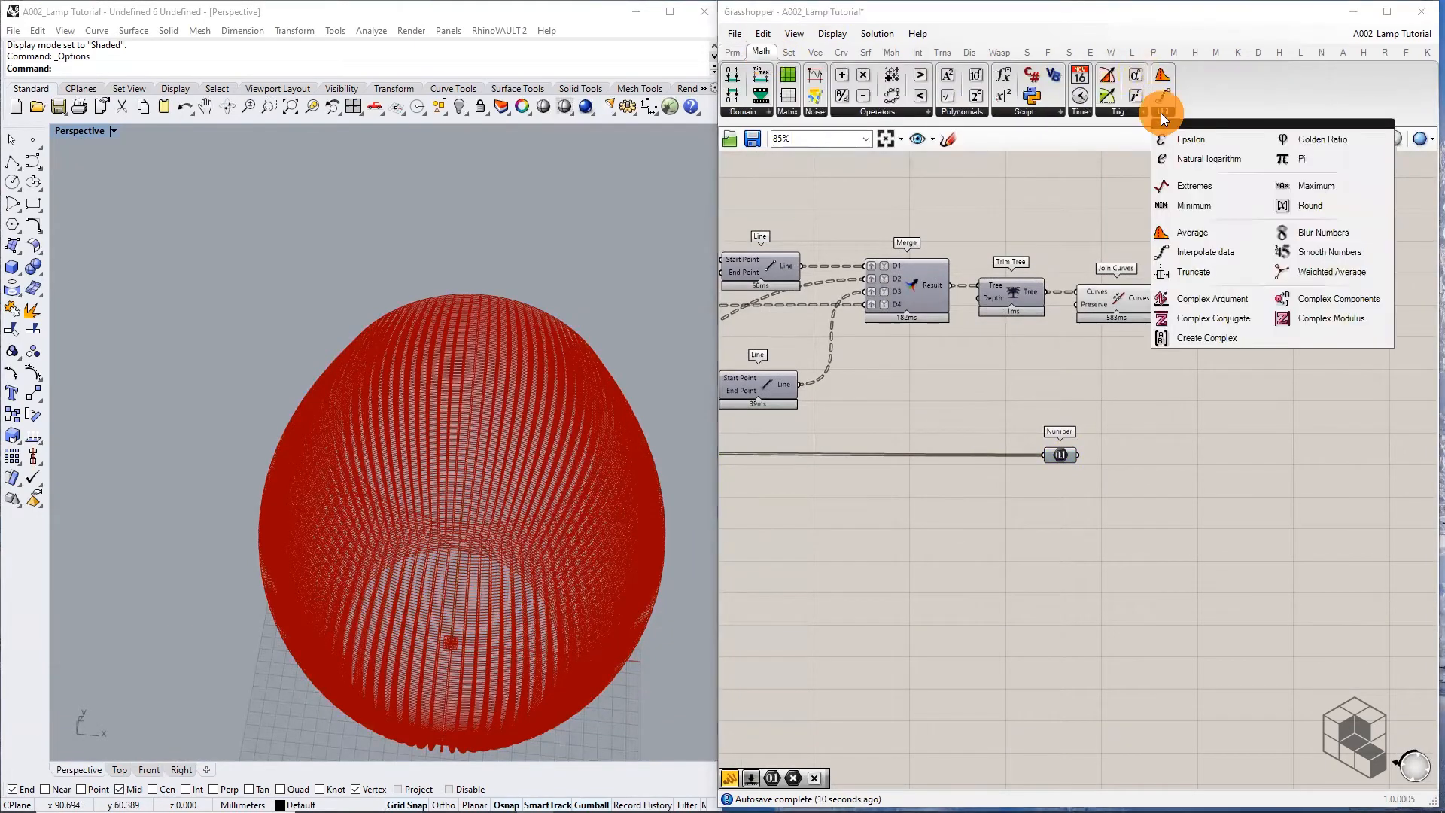
click(1302, 143)
click(1157, 460)
scroll(1104, 461, up, 3)
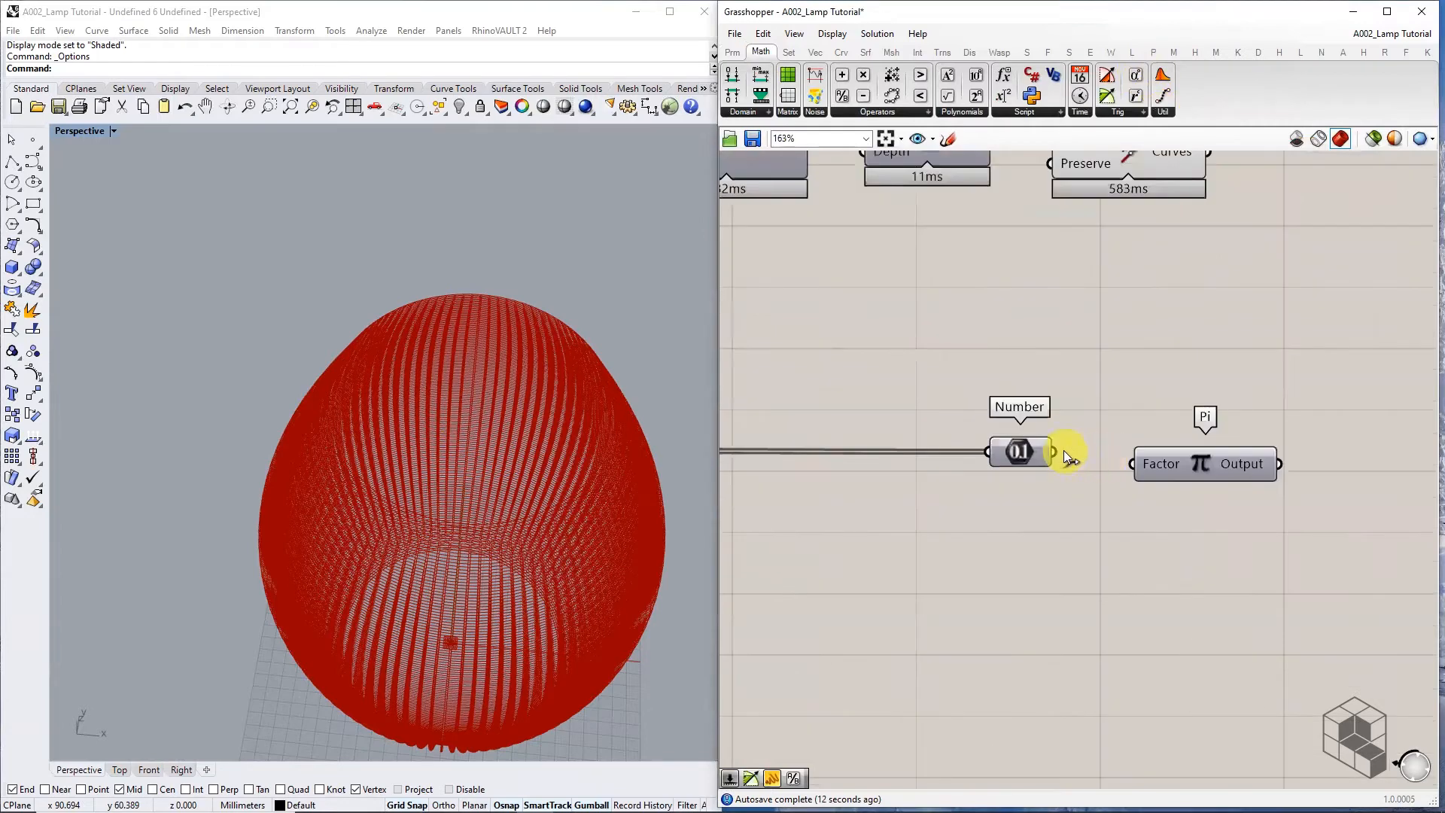
drag(1055, 452, 1128, 459)
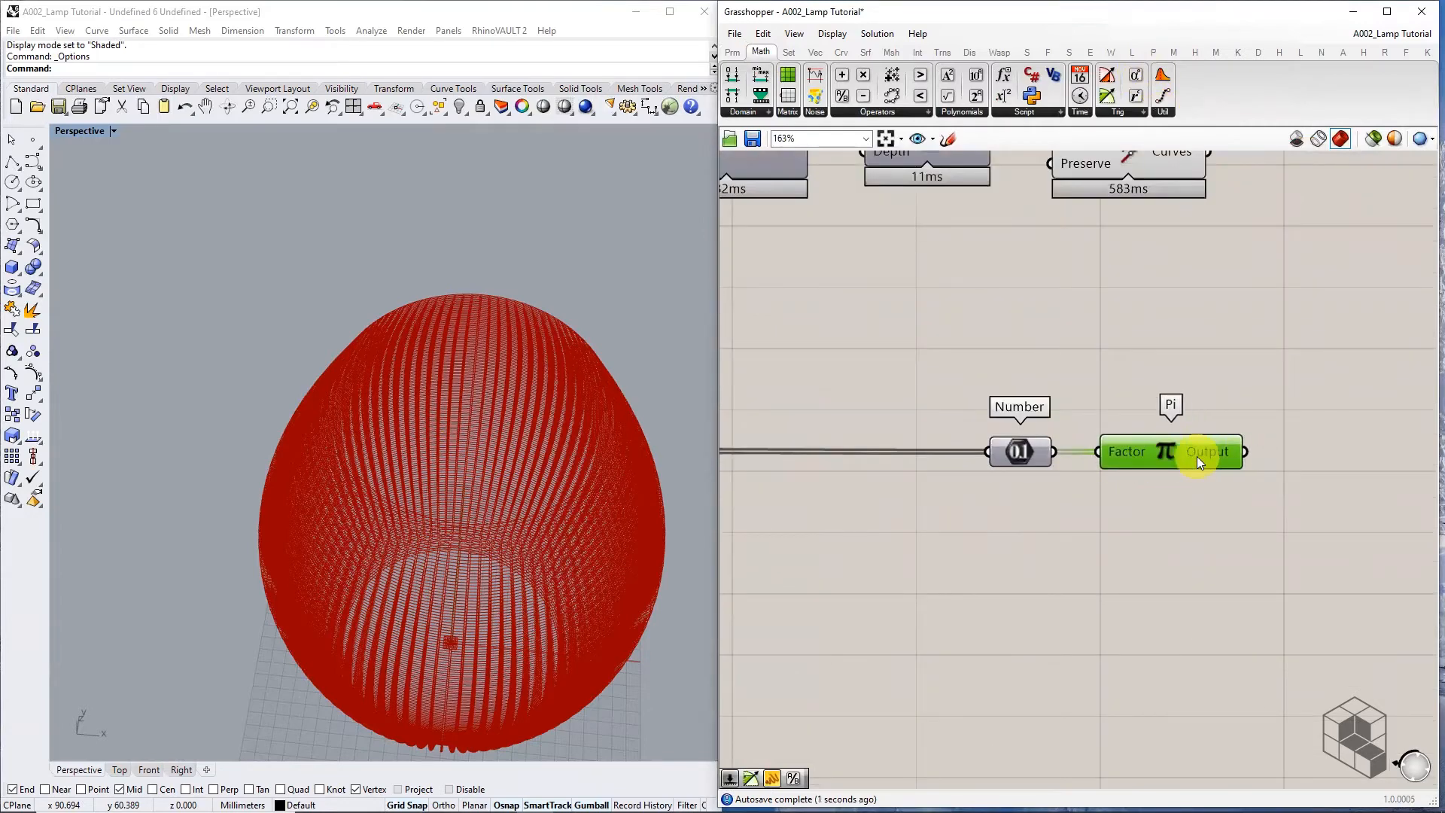
Place a Rotate component, found by searching 'ROTAT', between Join Curves and Pi
right_drag(1264, 394, 996, 462)
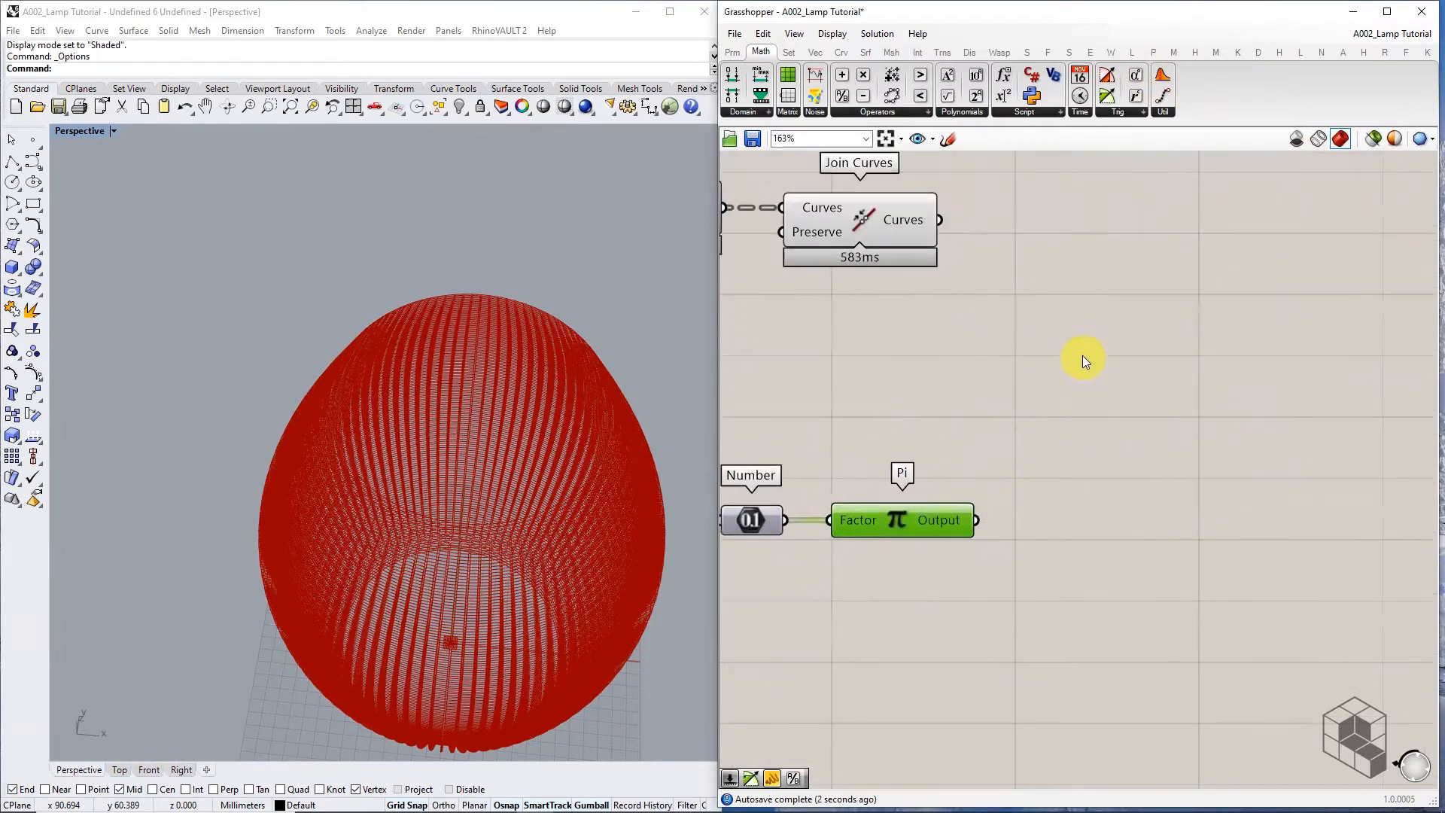
double_click(1049, 327)
text(ROTAT)
key(Return)
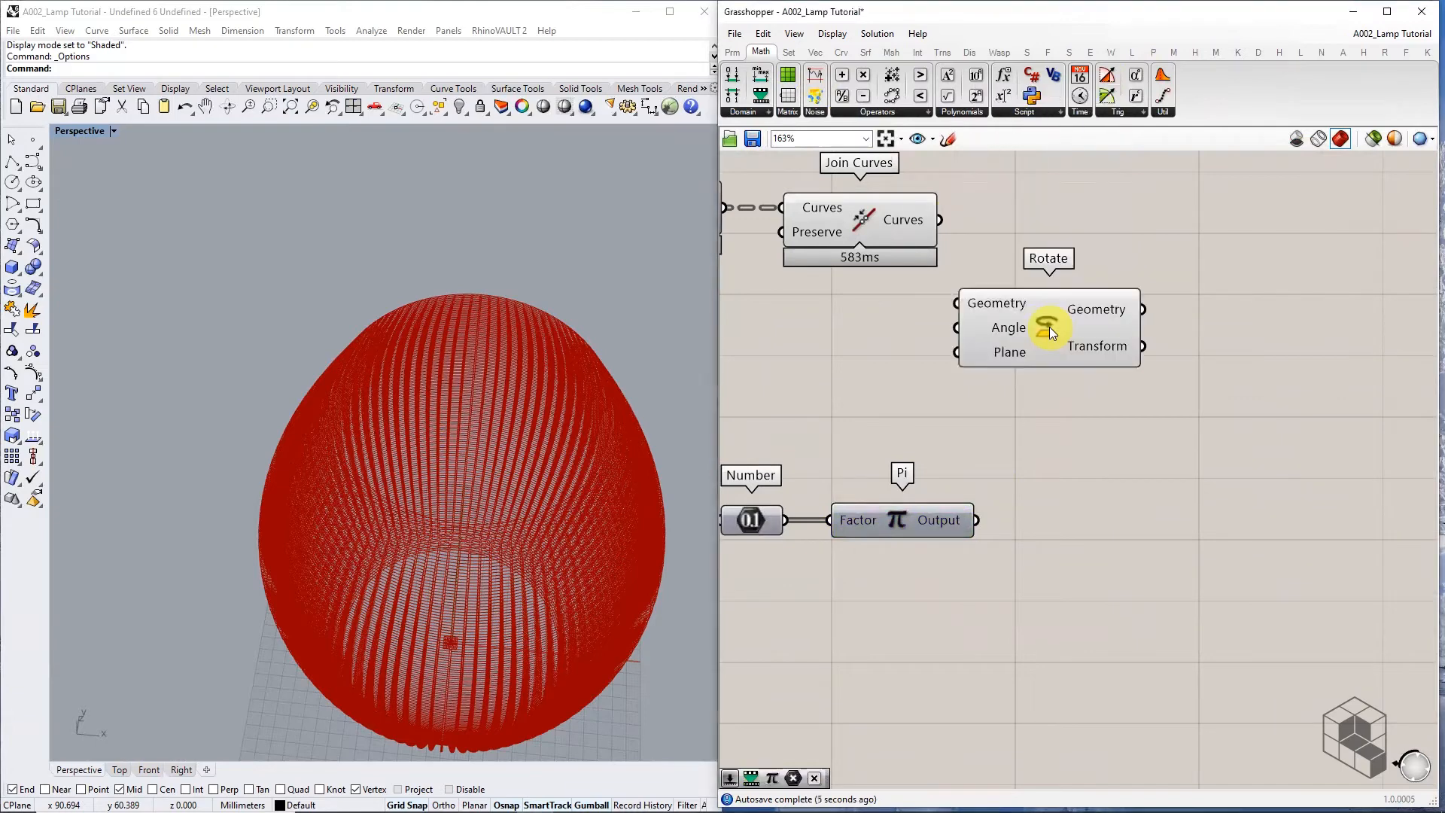
drag(1036, 327, 1166, 351)
click(1011, 280)
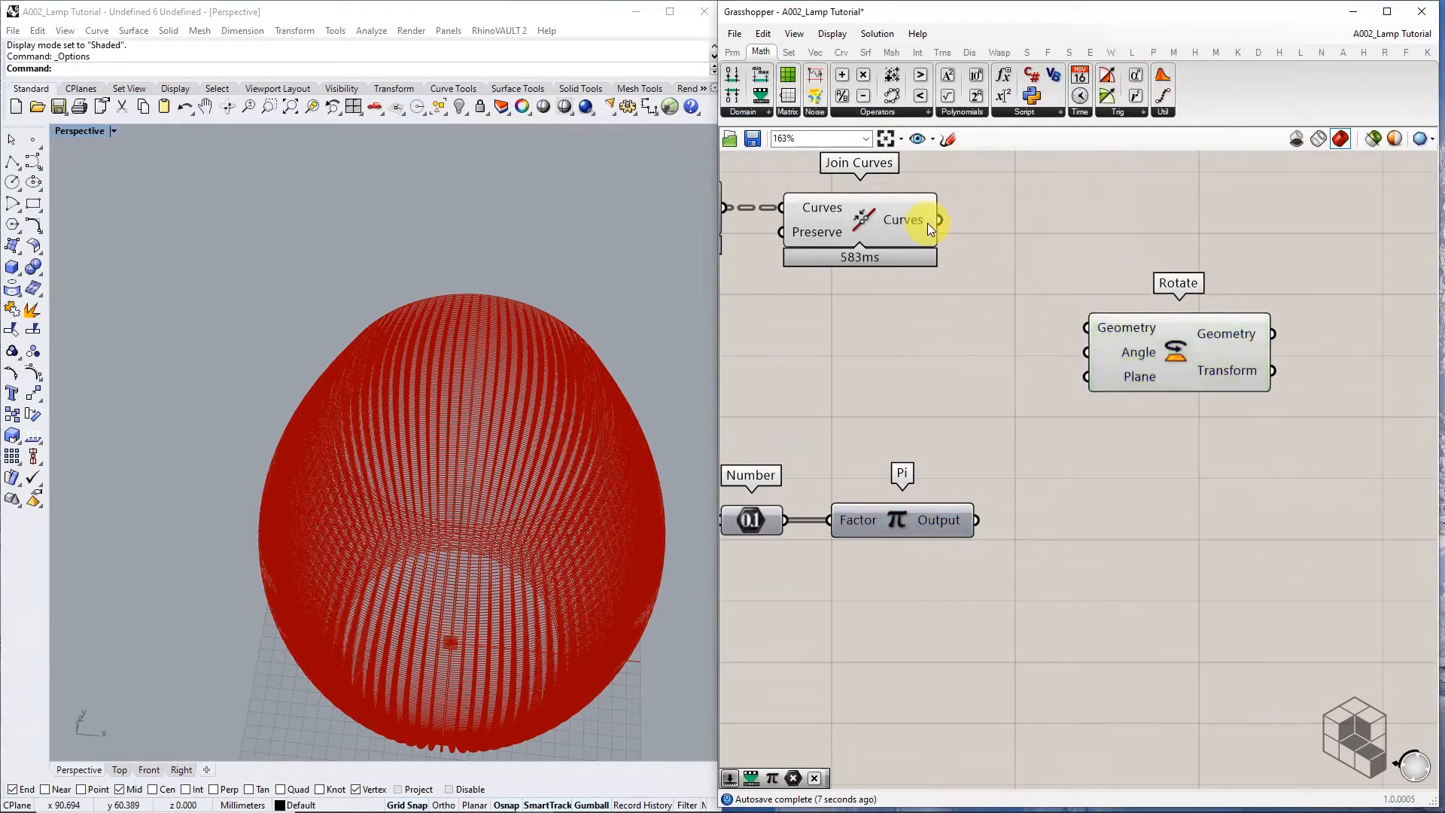
Feed the flattened joined curves into Rotate's Geometry and Pi's output into its Angle
drag(939, 220, 1087, 326)
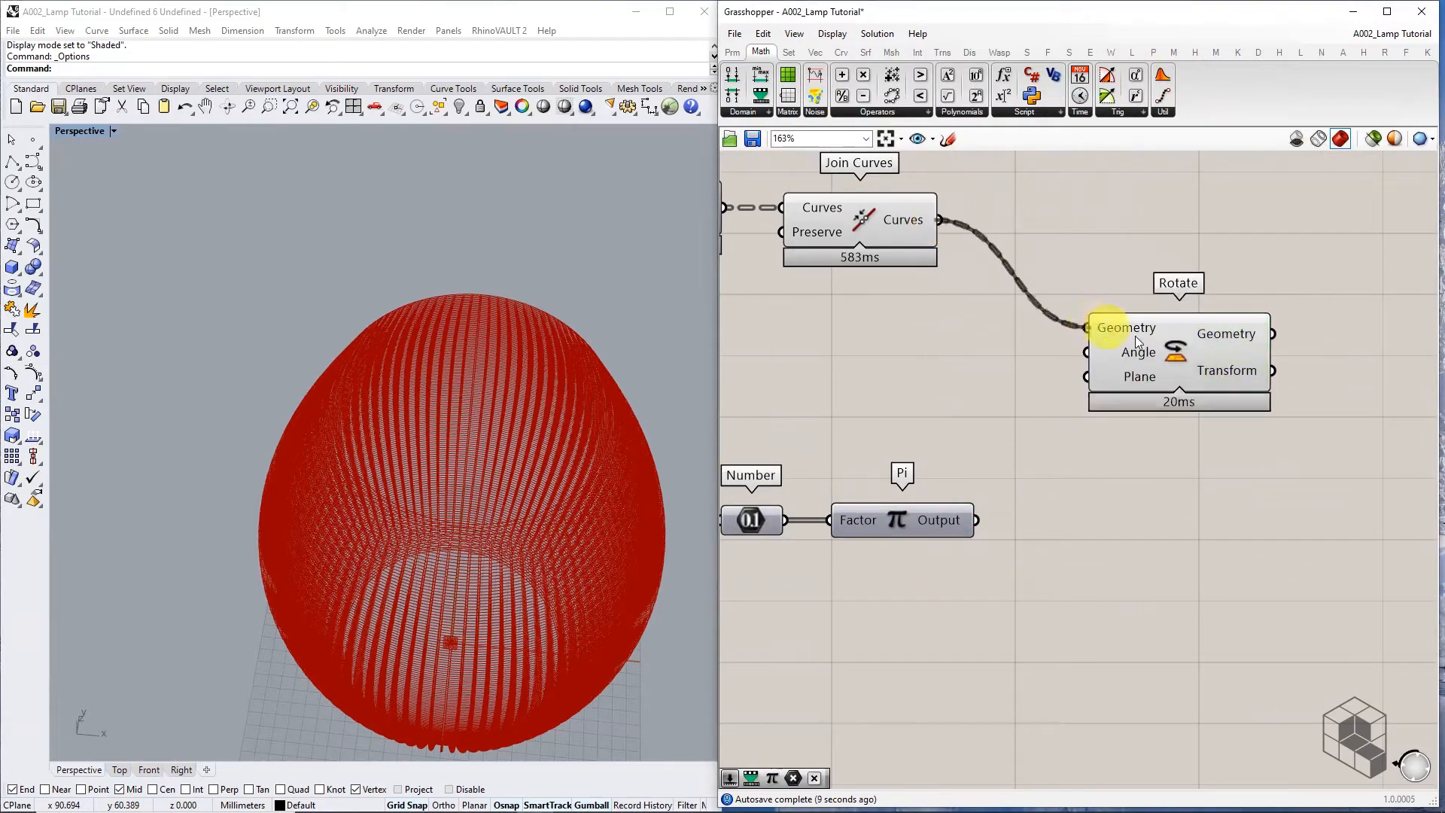
mouse_move(1138, 333)
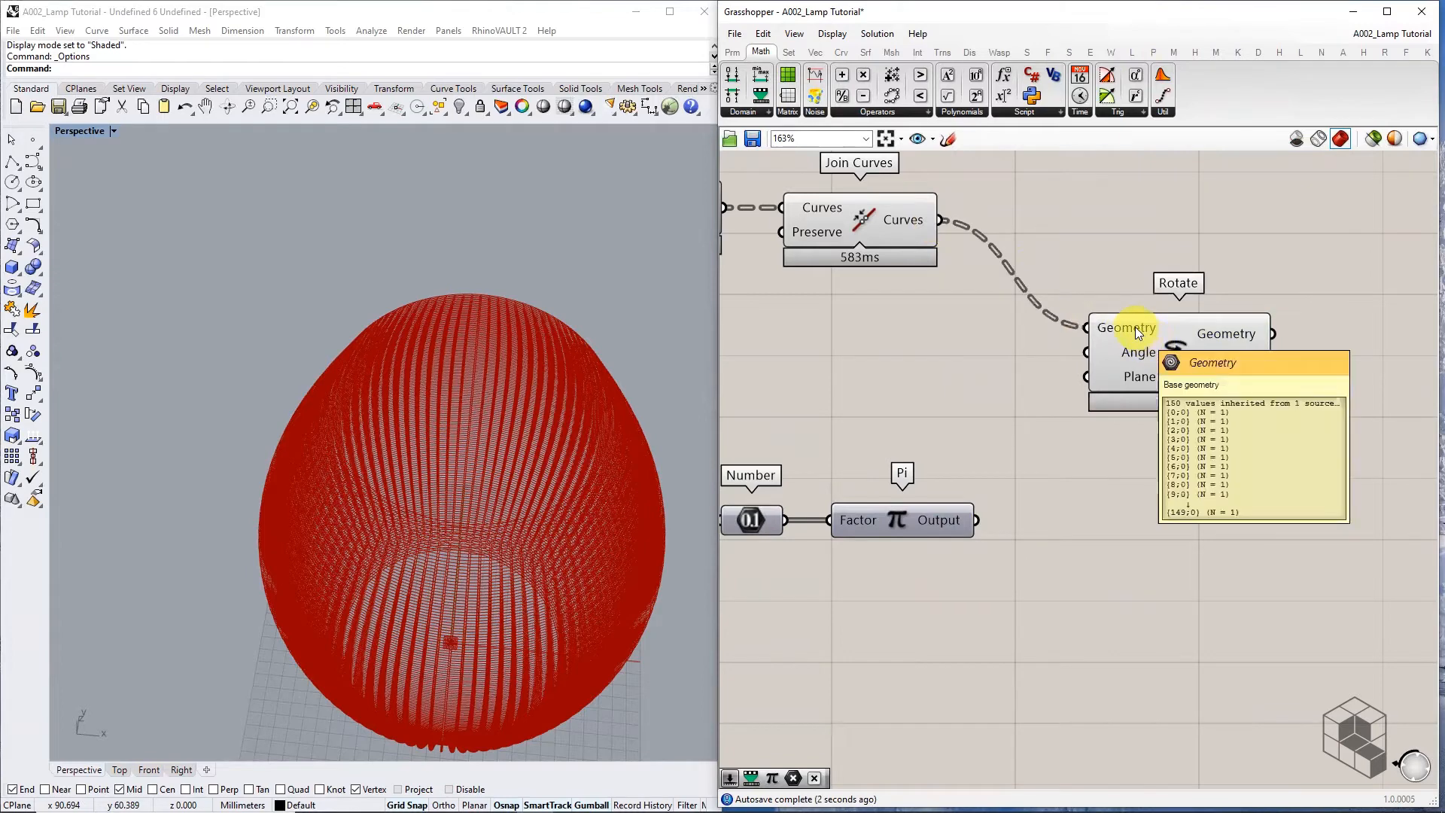
right_click(1139, 332)
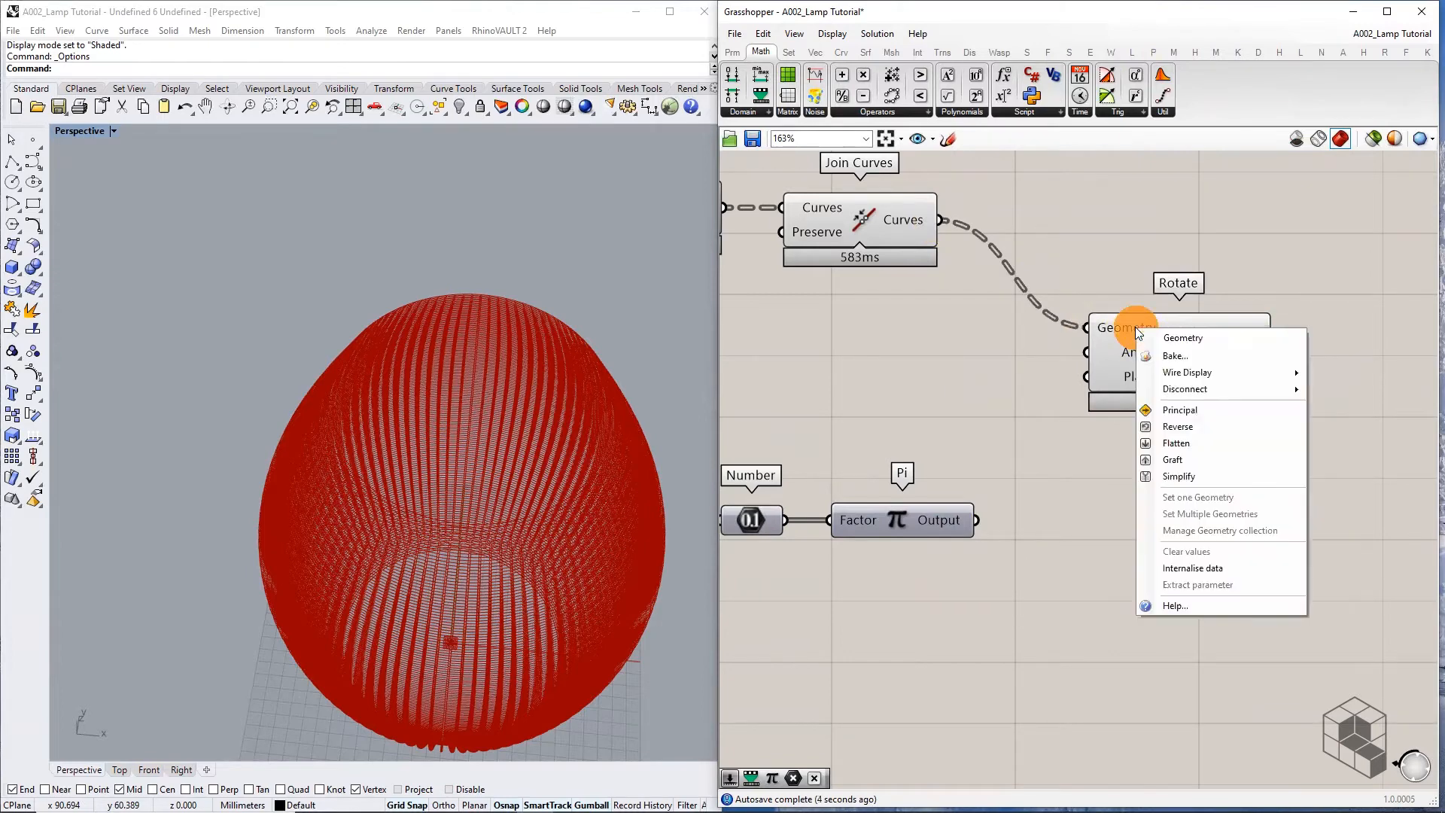
click(1197, 443)
drag(1183, 375, 1217, 382)
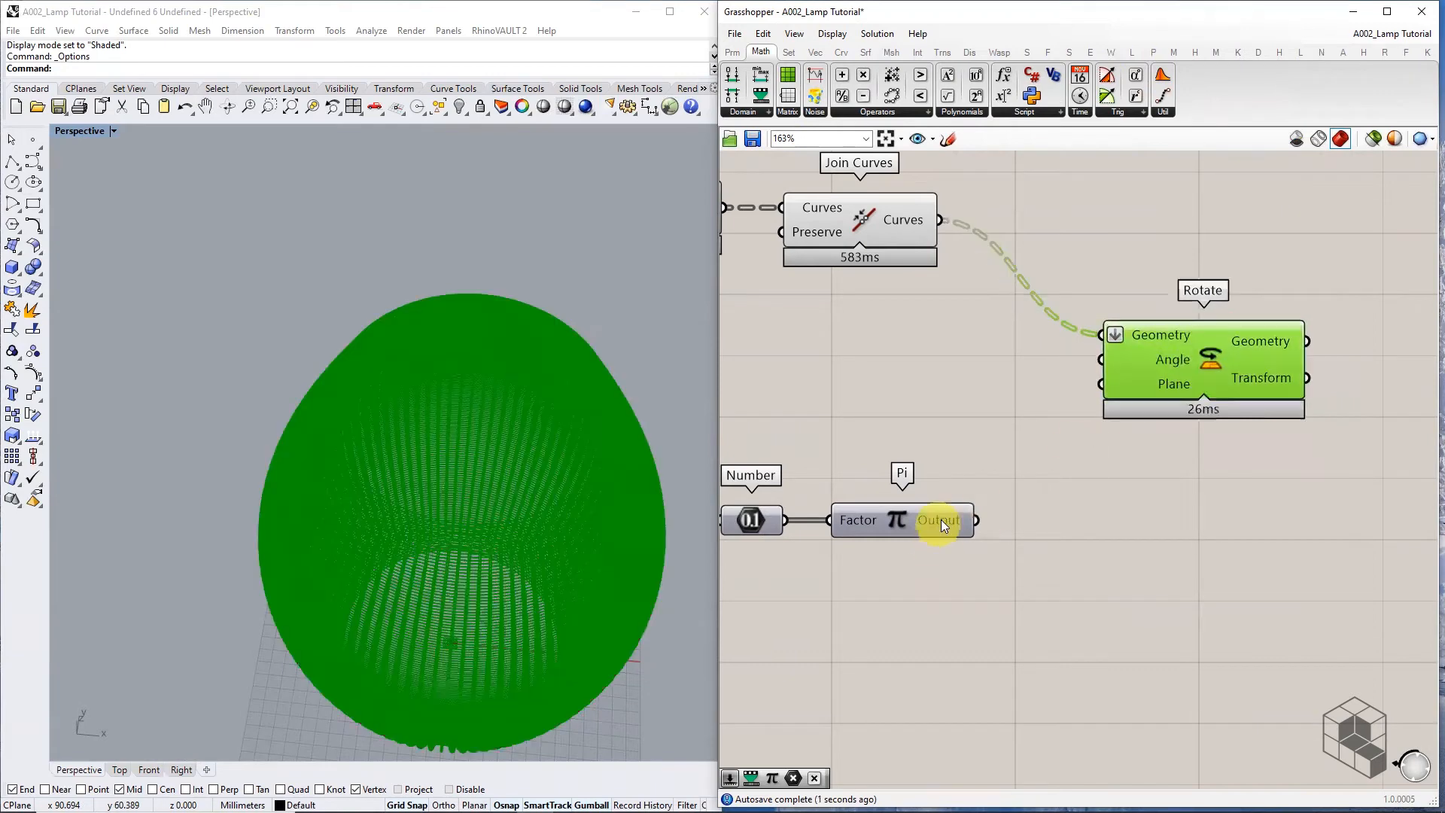
mouse_move(941, 519)
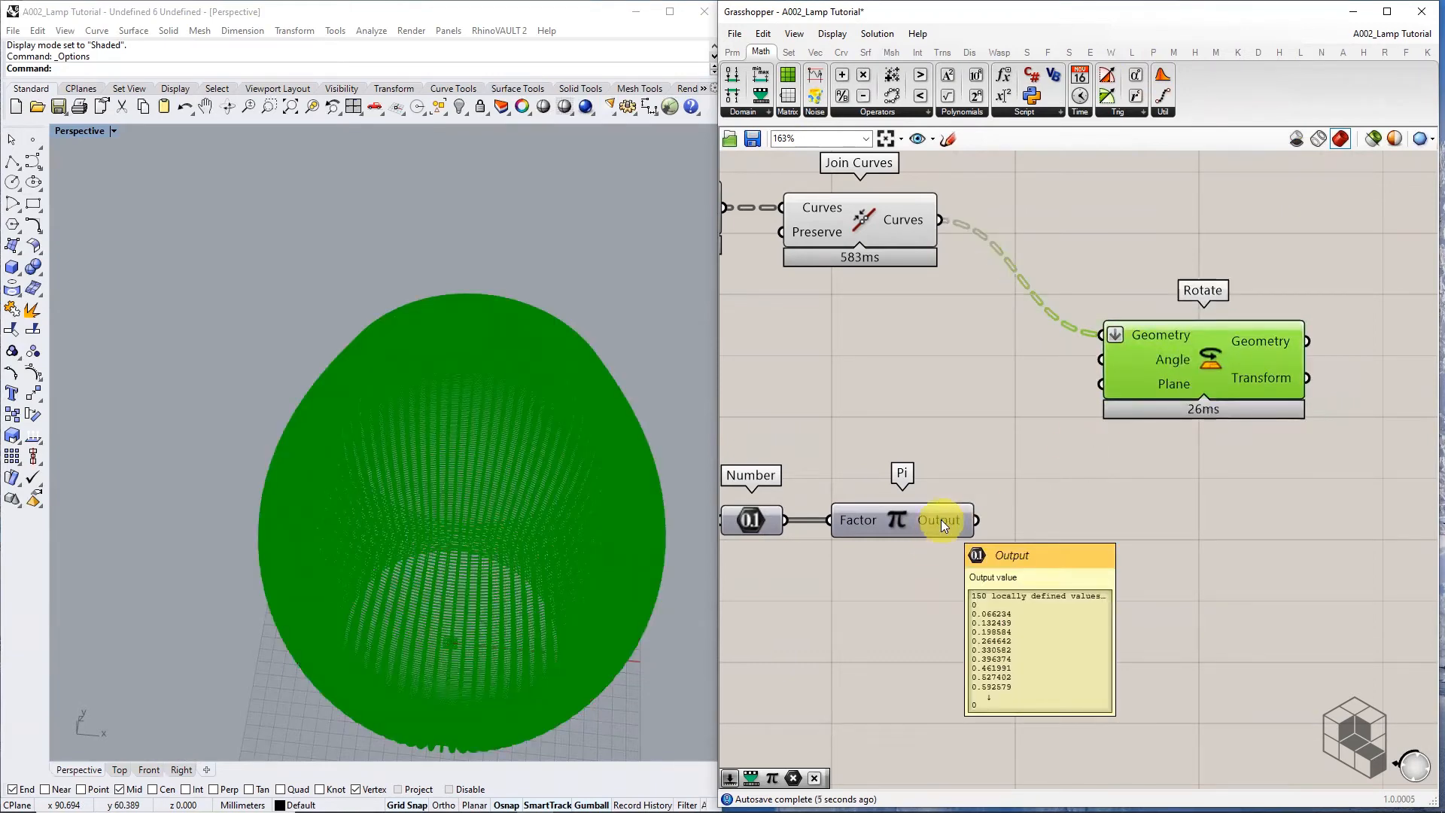
drag(941, 519, 1113, 366)
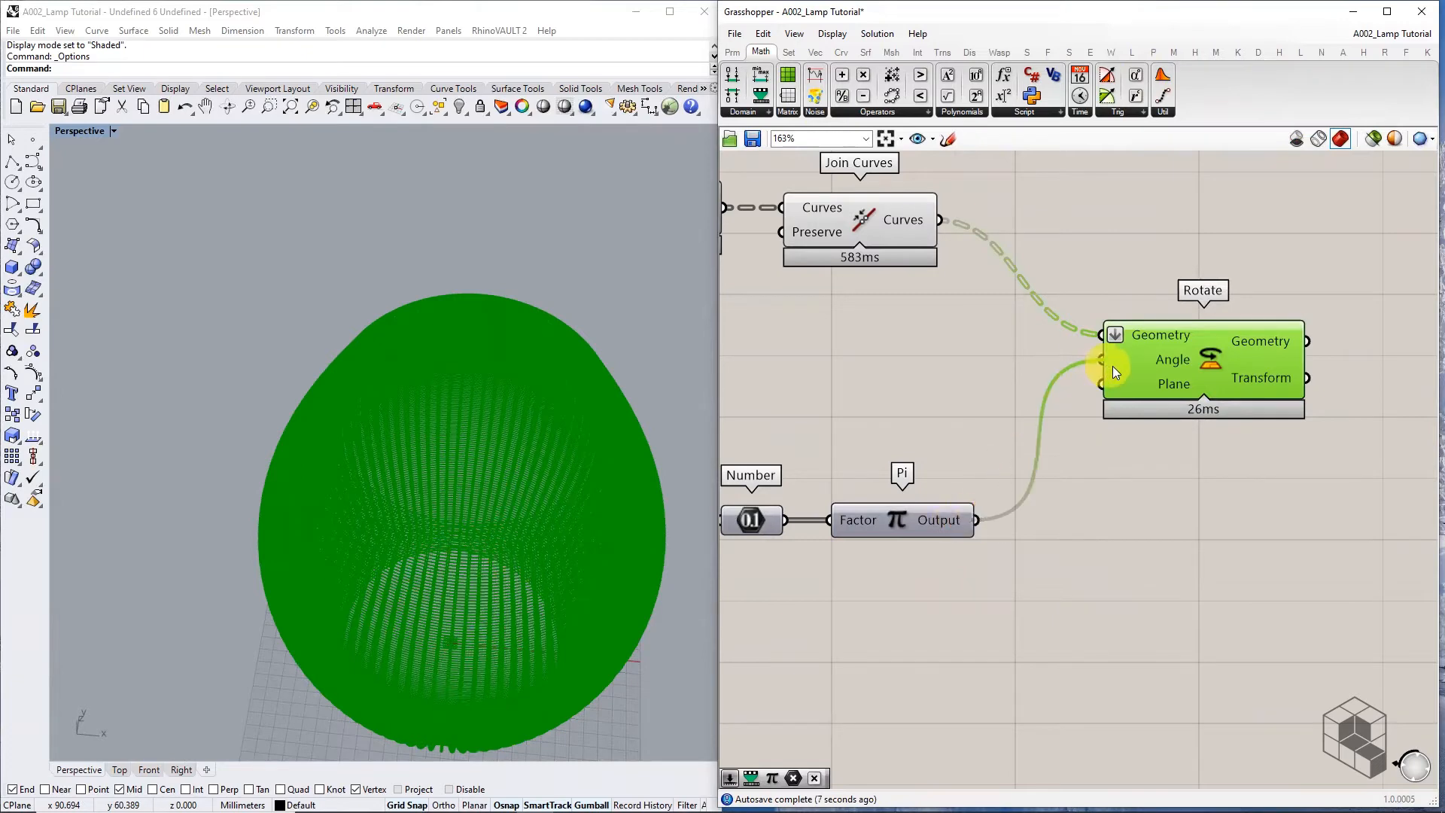
Turn off the Join Curves preview and orbit to see the twisted rings from the side
right_drag(1045, 429, 1157, 425)
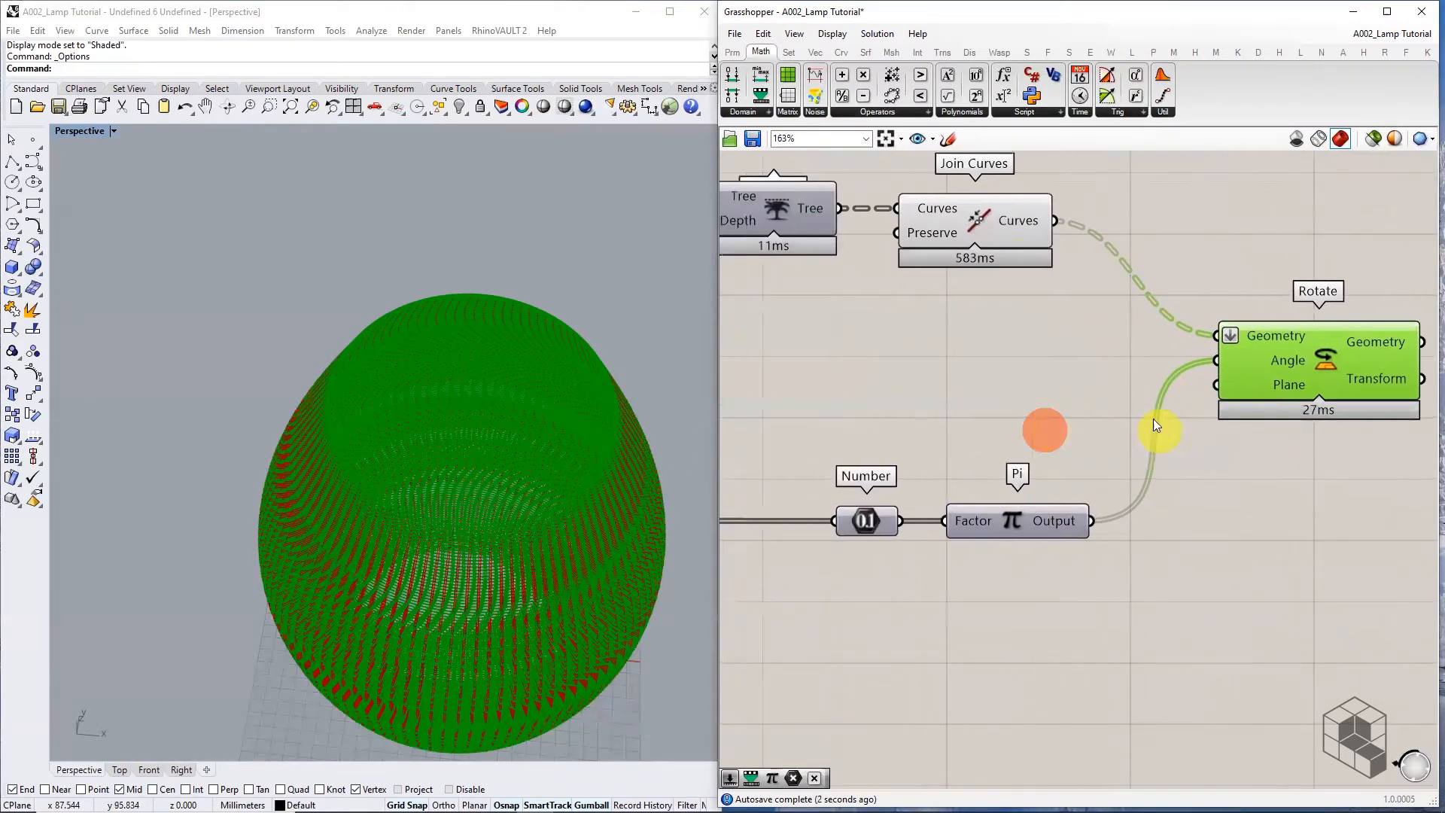
click(999, 227)
middle_click(999, 227)
click(1057, 192)
scroll(523, 385, down, 4)
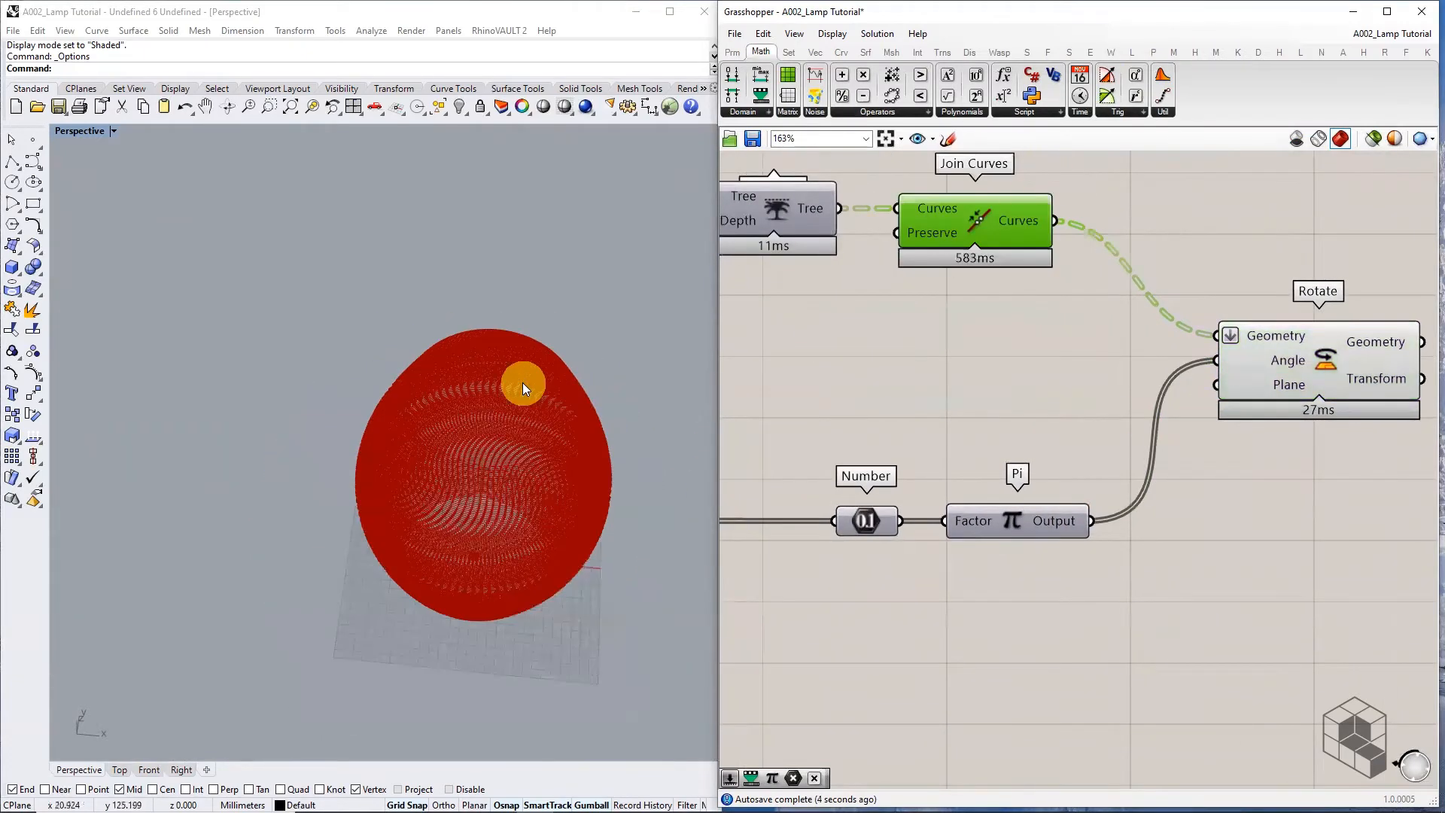
right_drag(525, 387, 355, 490)
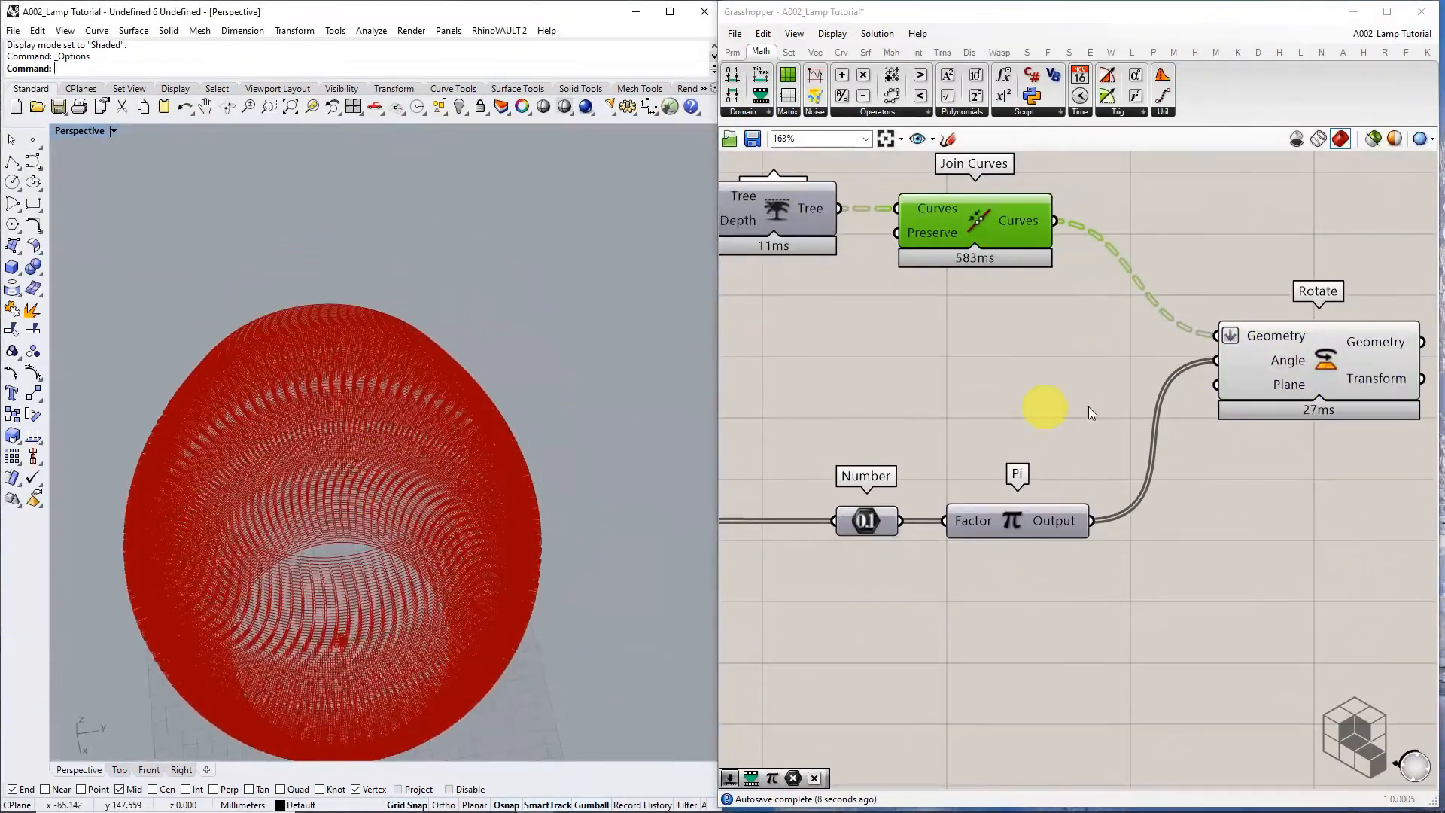
right_drag(1242, 448, 1010, 428)
scroll(414, 564, up, 3)
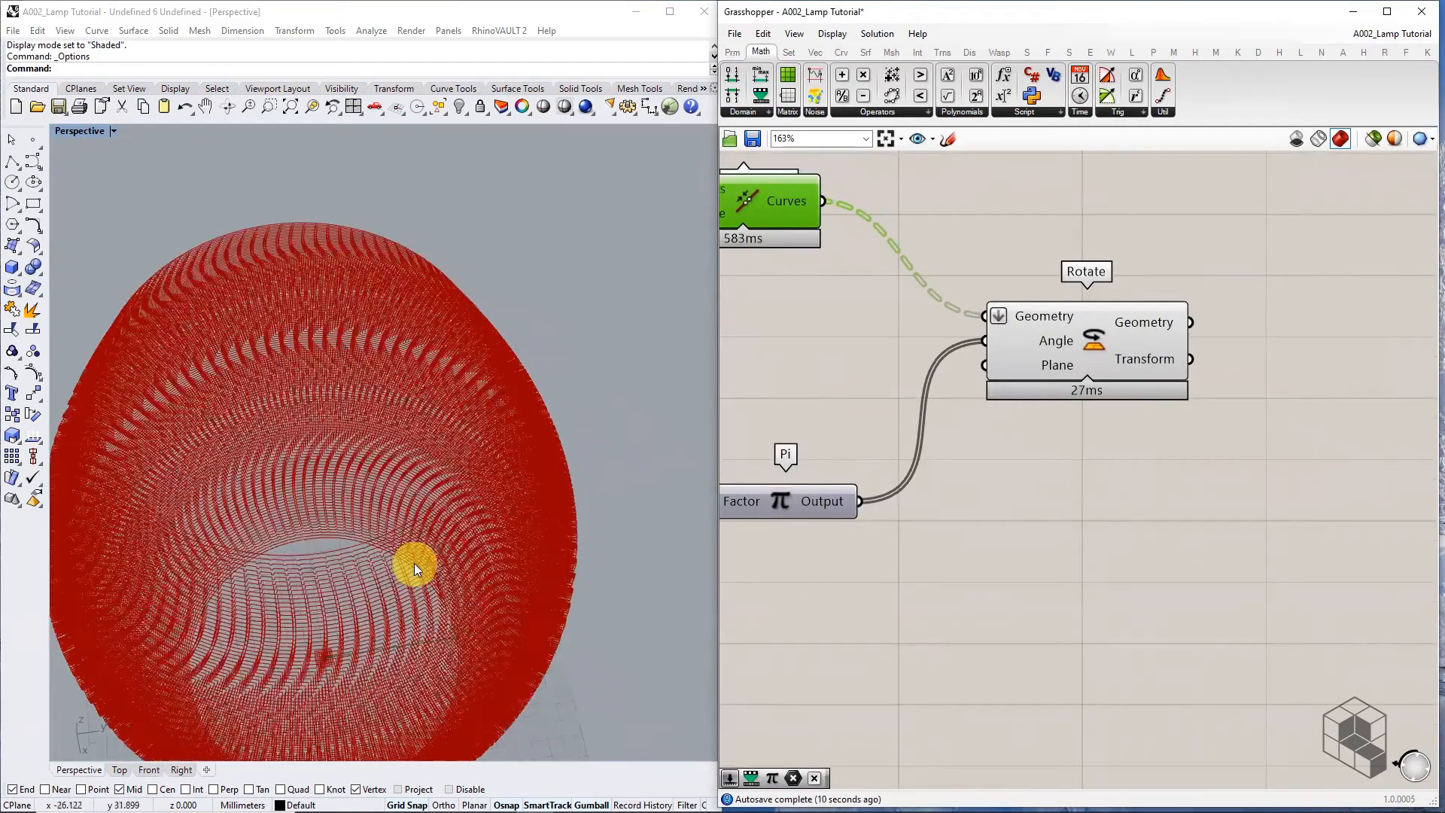
scroll(414, 569, up, 2)
right_drag(1251, 378, 1104, 374)
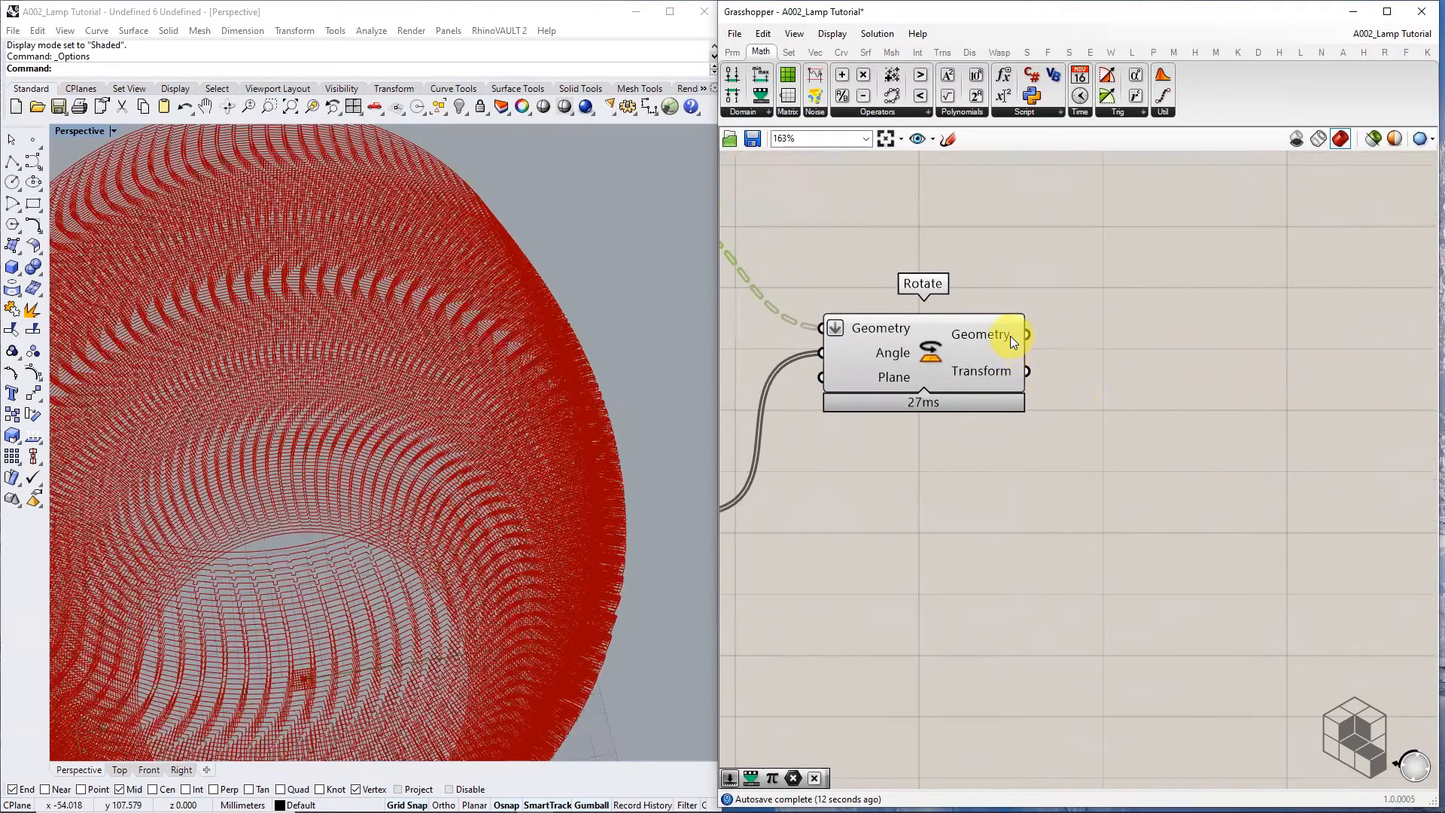
Place a Loft component via the 'LOFT' search and feed it the rotated curves
double_click(1214, 346)
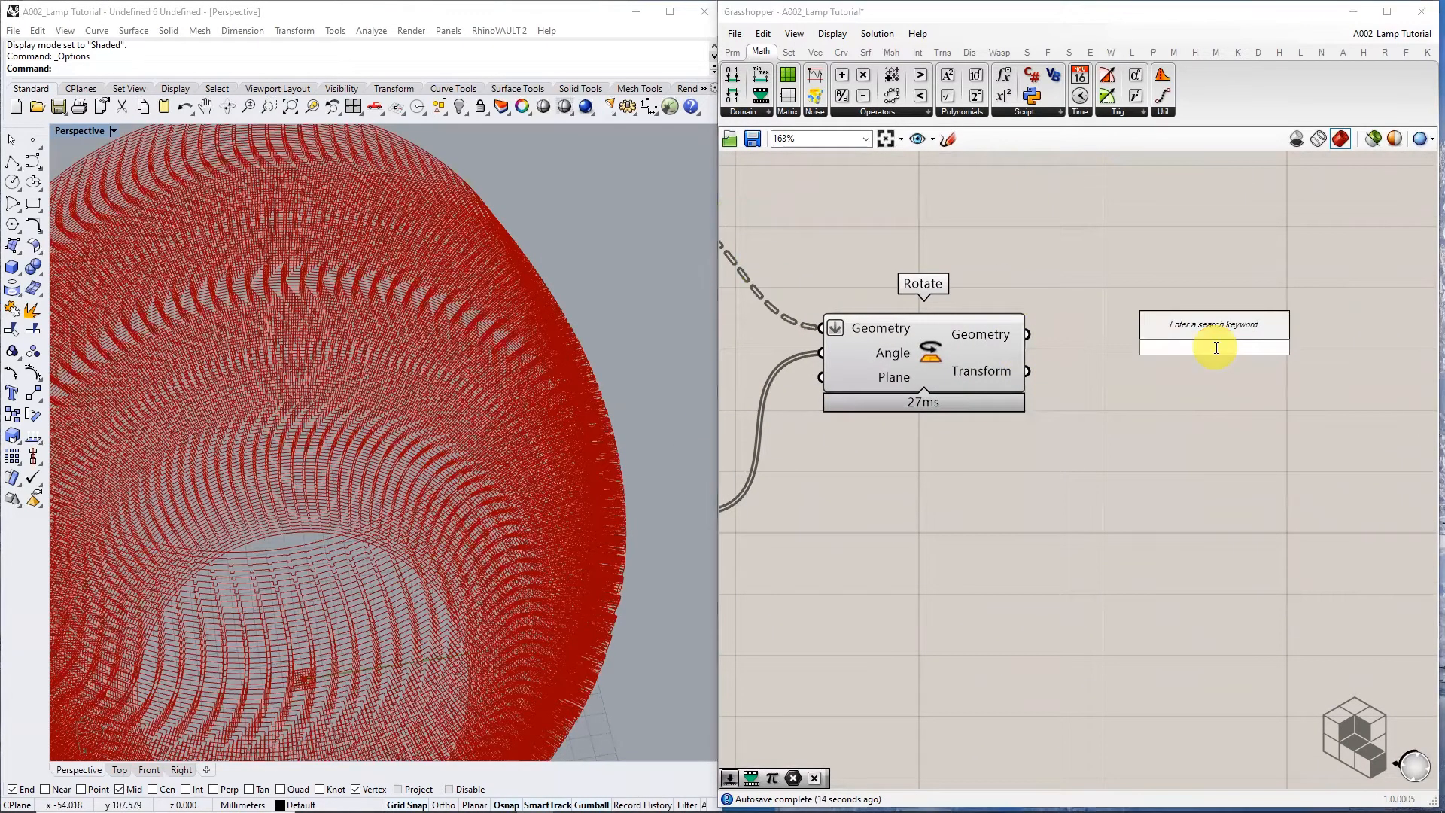
text(LOFT)
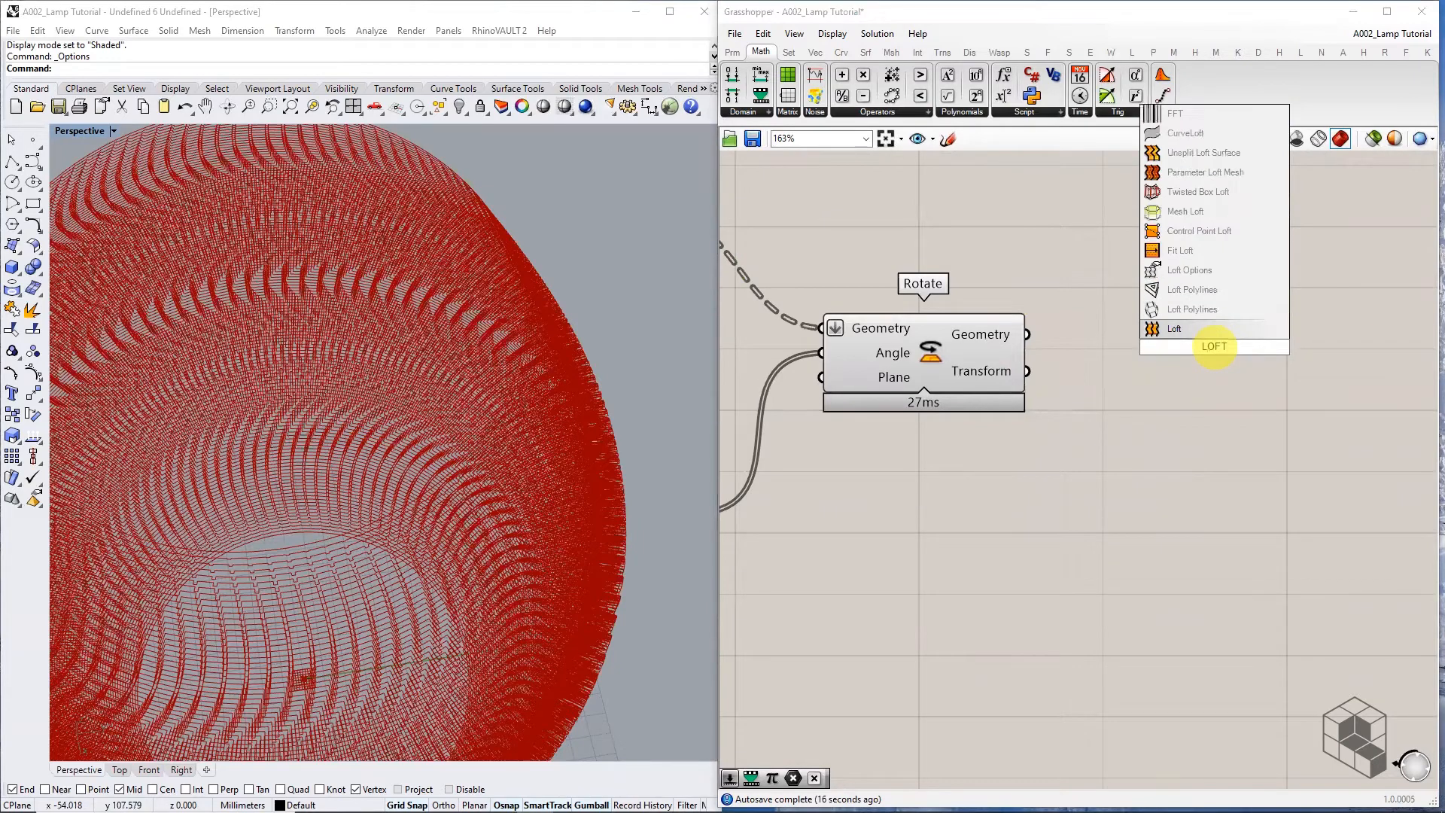
key(Return)
drag(1027, 334, 1144, 334)
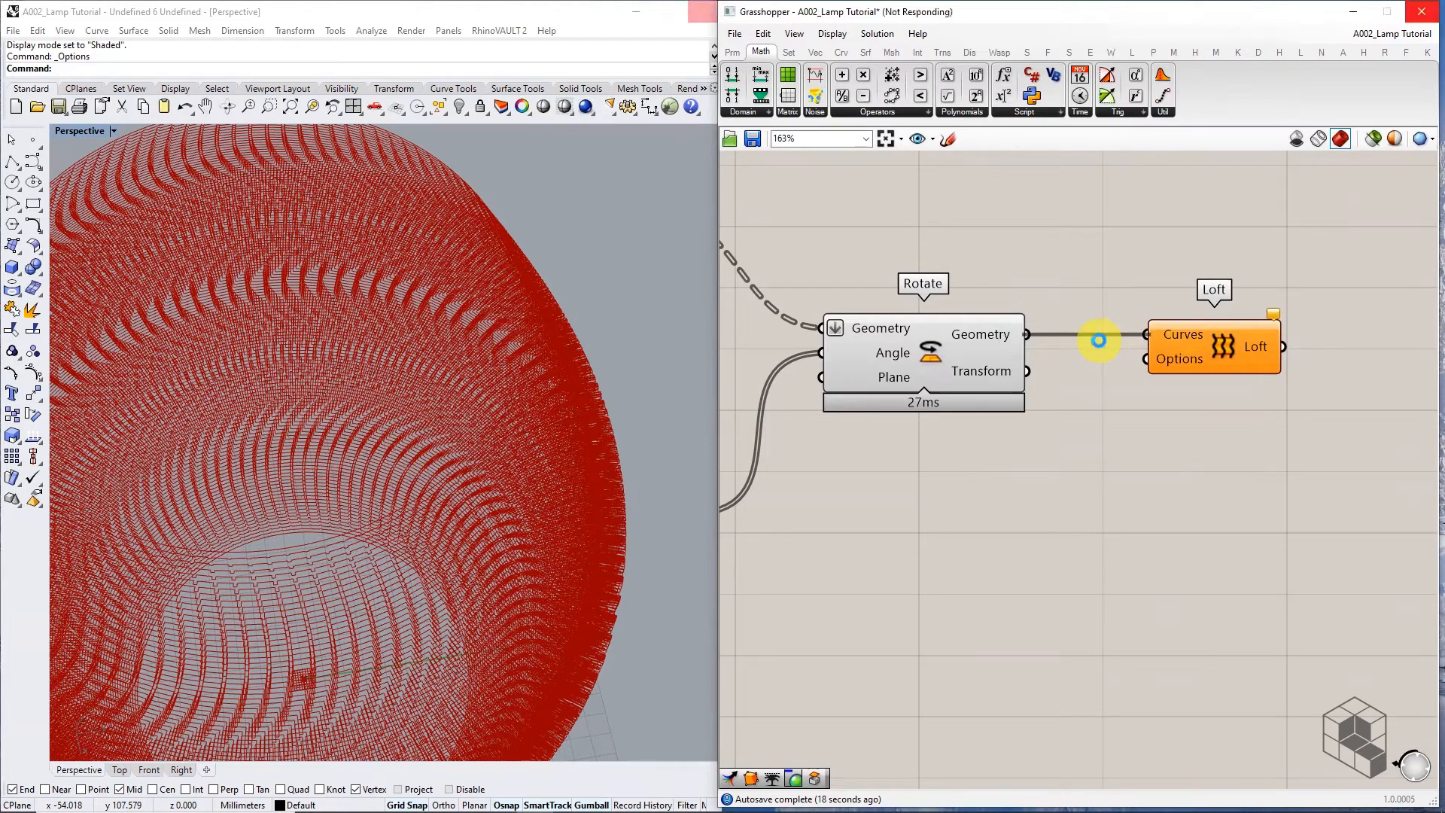
Hide the Rotate preview and select Loft to preview the continuous lamp surface
scroll(1099, 353, down, 3)
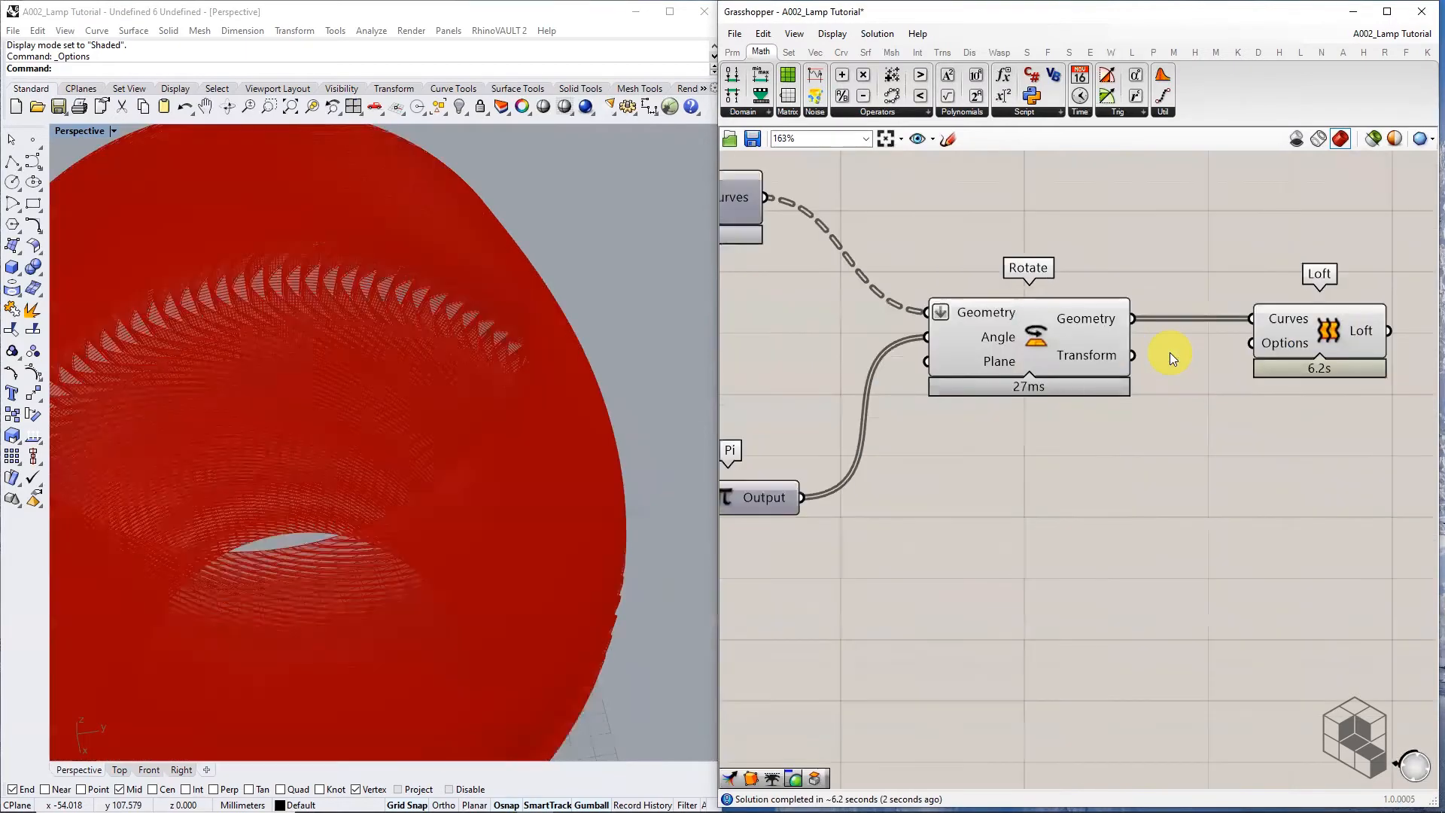
click(1098, 347)
middle_click(1097, 348)
click(1152, 298)
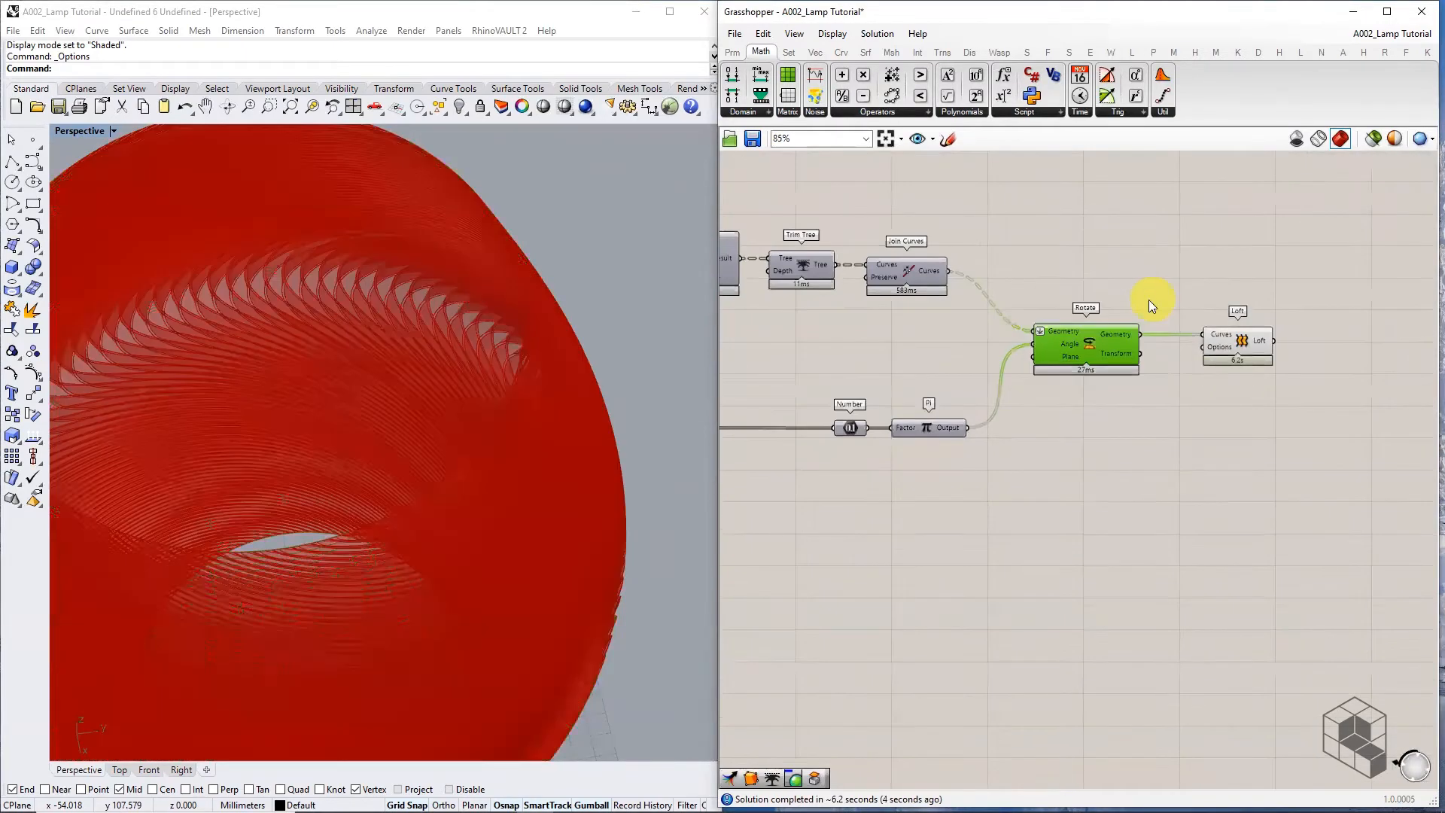
scroll(560, 298, down, 6)
right_drag(510, 354, 571, 422)
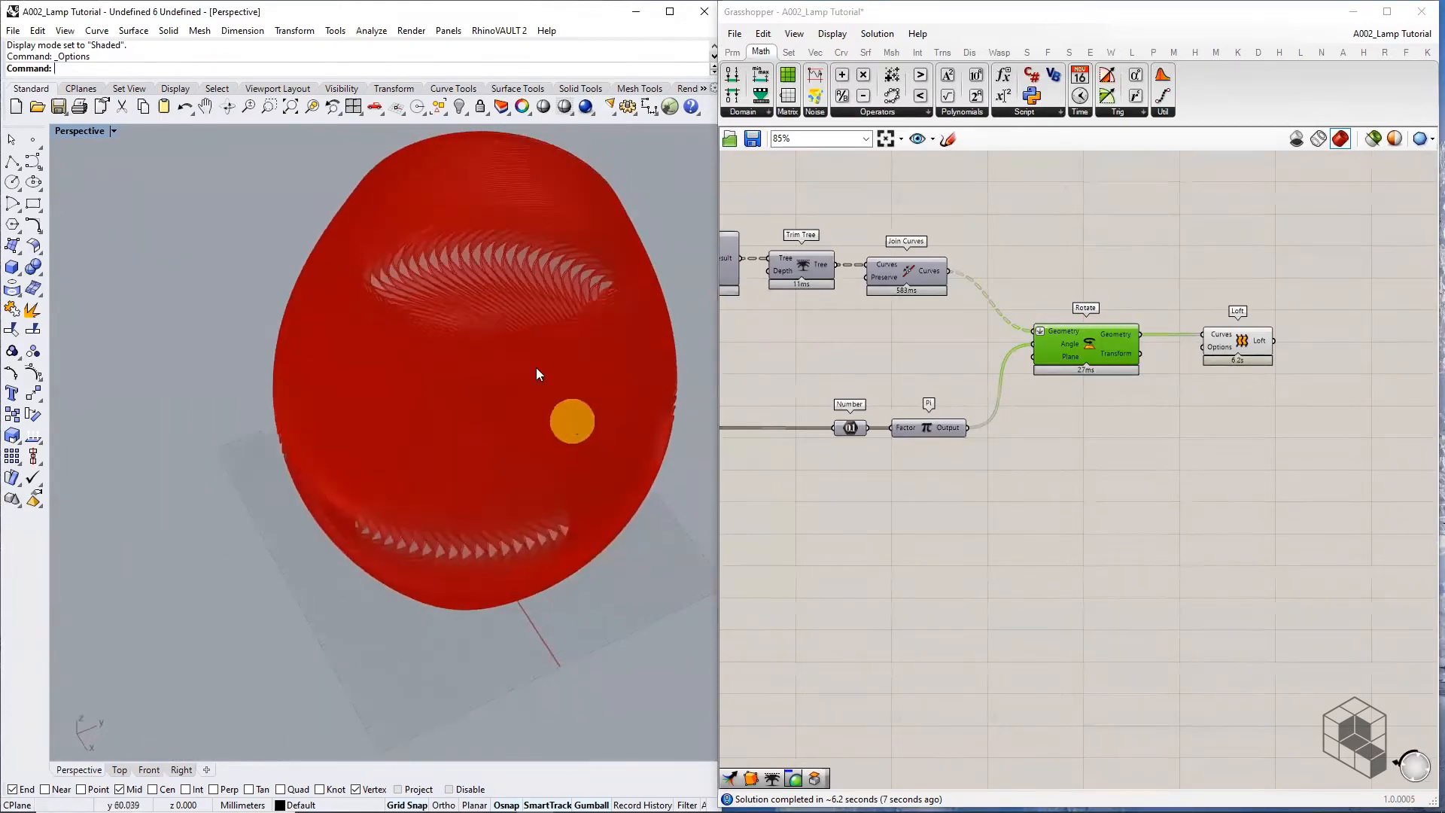
scroll(491, 250, up, 8)
scroll(477, 264, down, 6)
scroll(476, 264, down, 2)
right_drag(1187, 369, 913, 366)
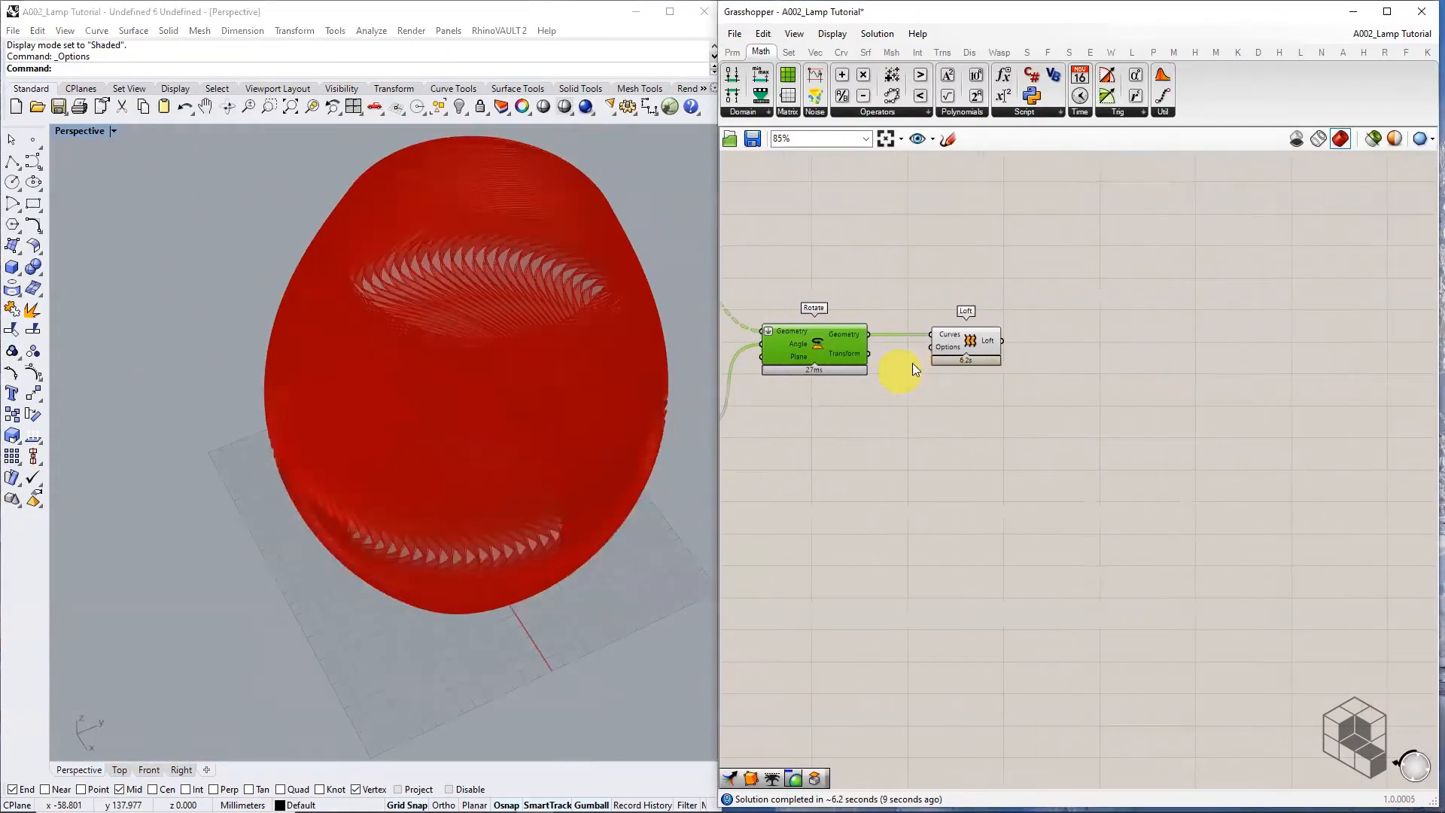
scroll(968, 351, up, 4)
click(985, 338)
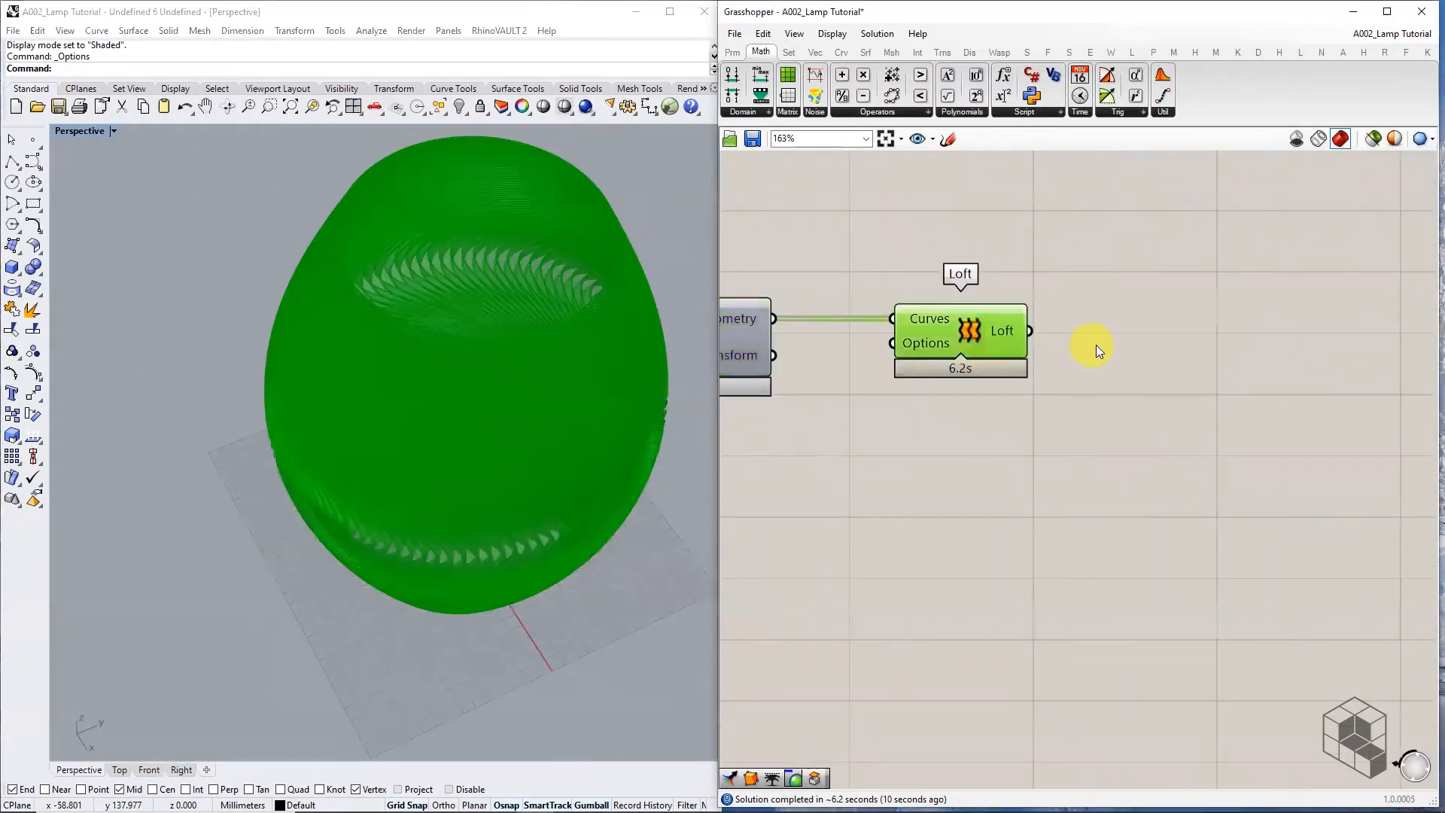
Bake the Loft result into Rhino on the Default layer as a group
right_click(1007, 330)
click(1042, 347)
click(1028, 249)
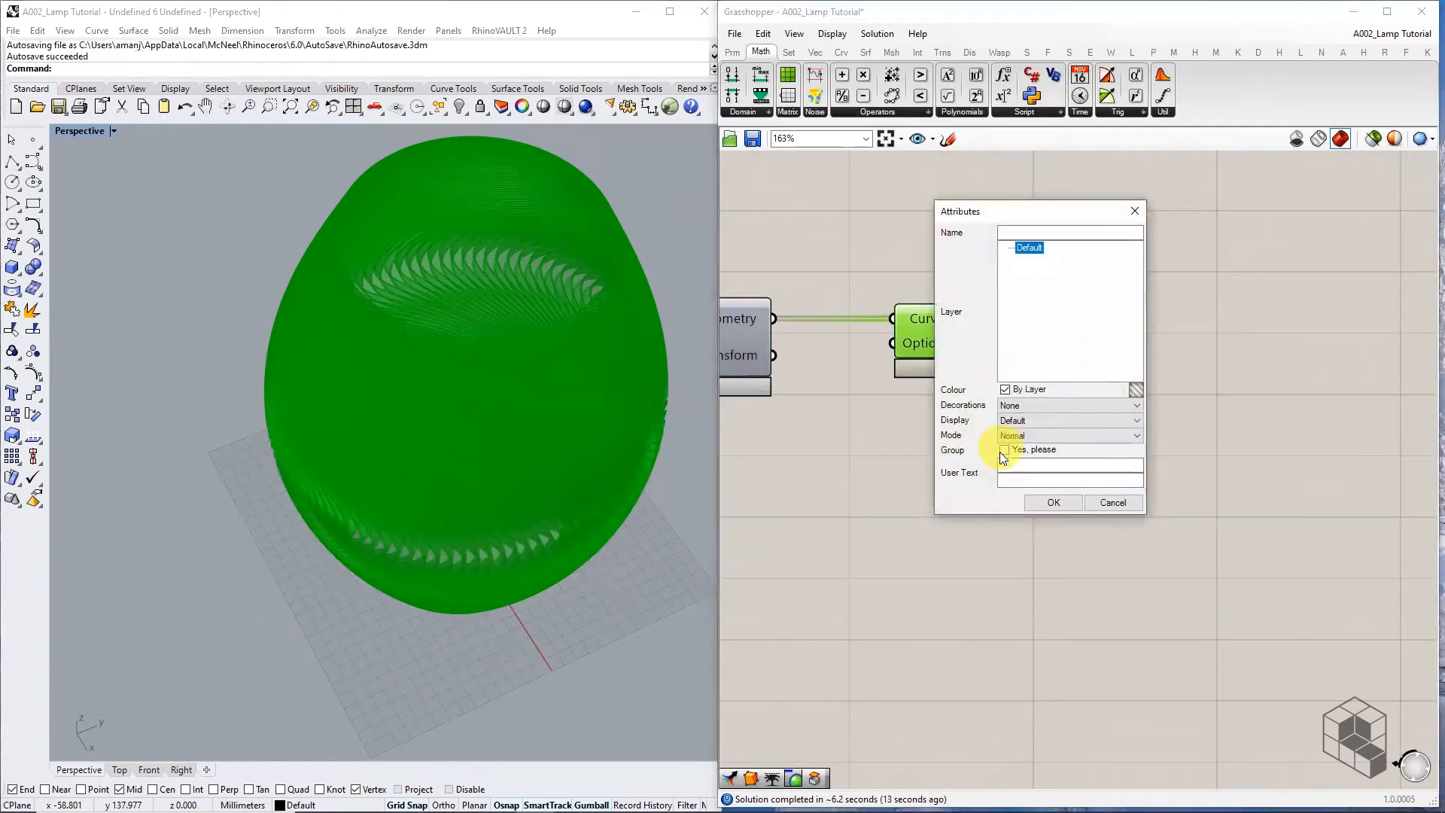
click(1005, 448)
click(1048, 499)
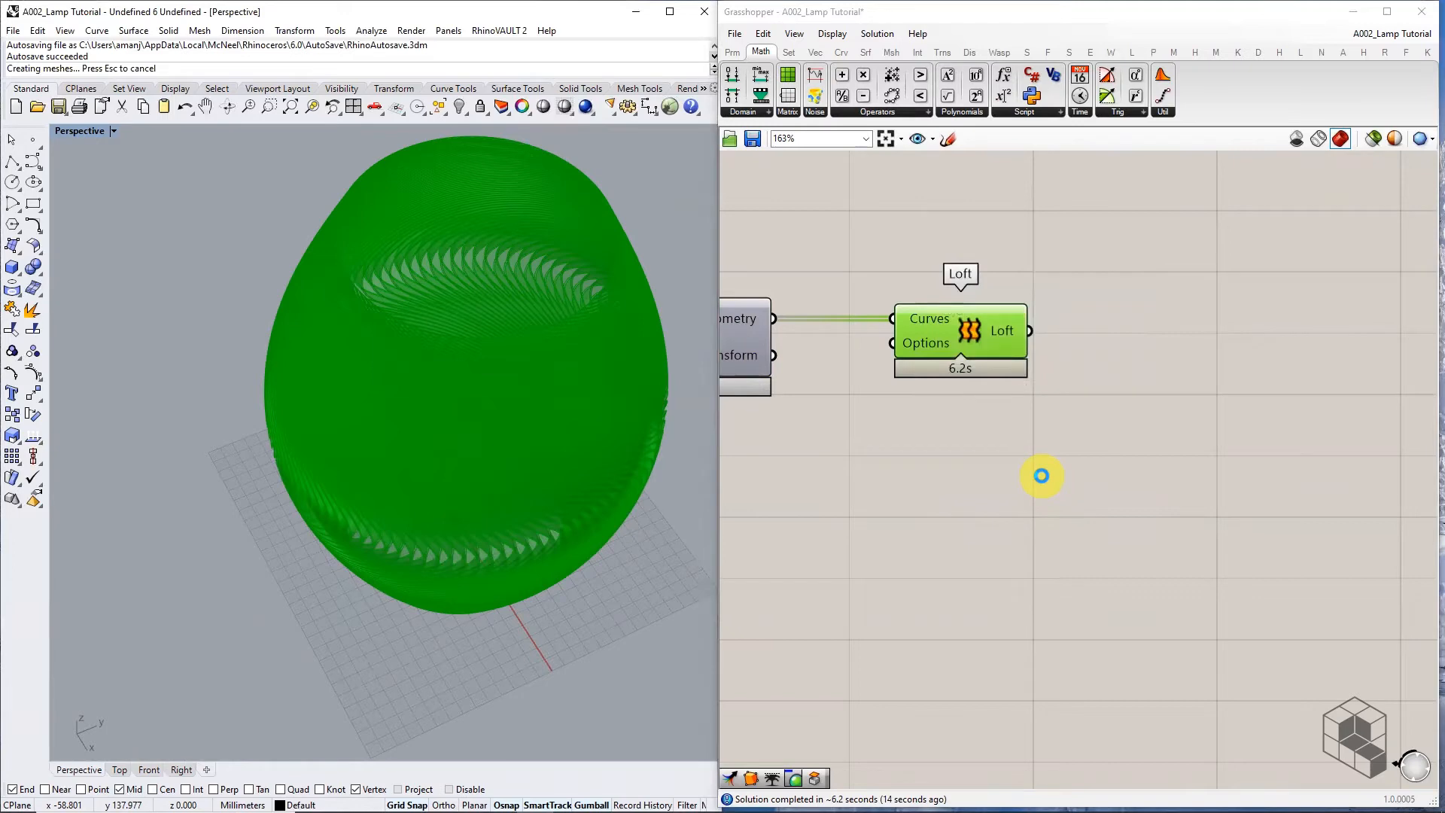
click(1042, 476)
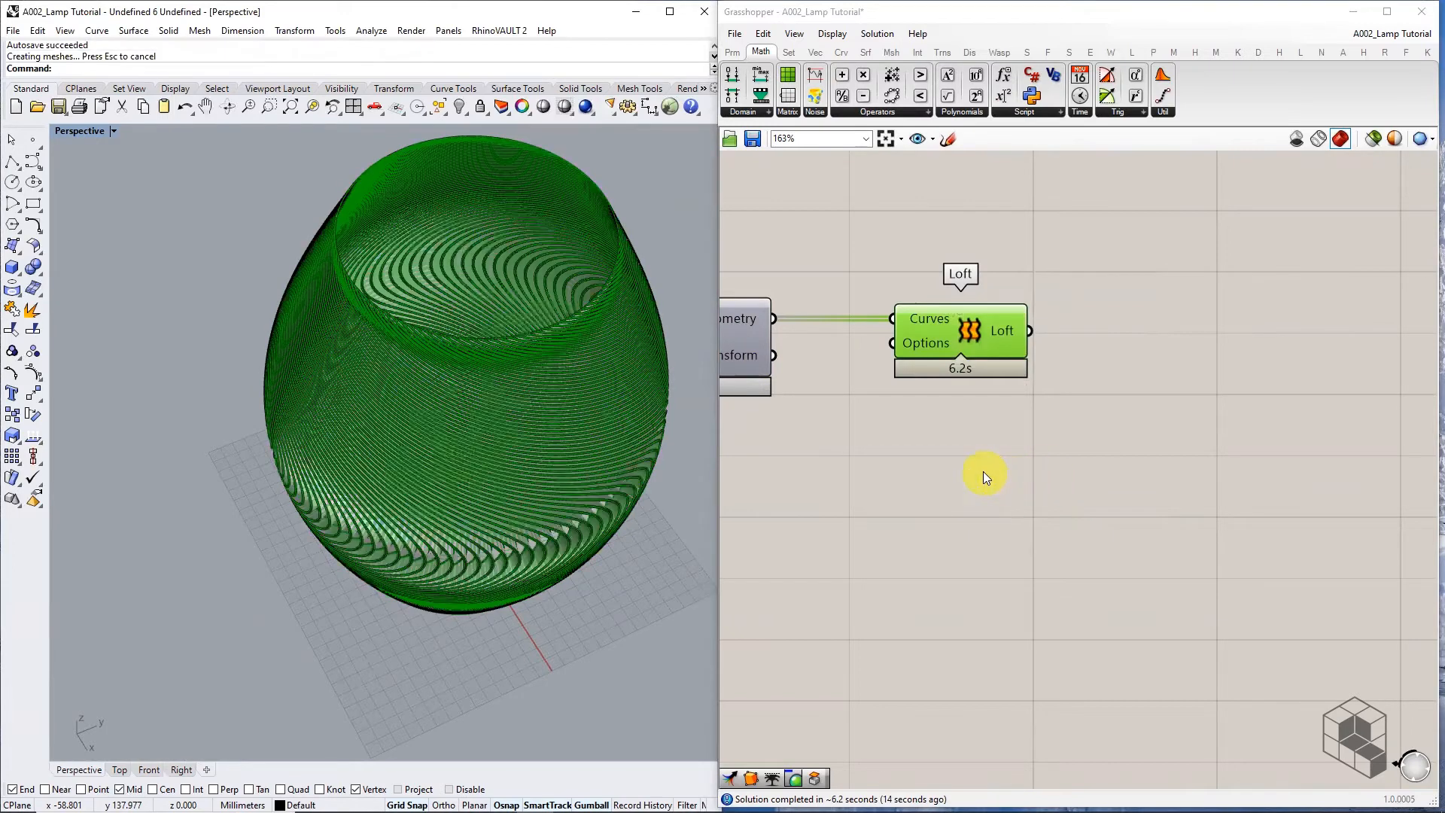
Switch the Perspective viewport to Arctic display and orbit to a side view of the lamp
click(113, 131)
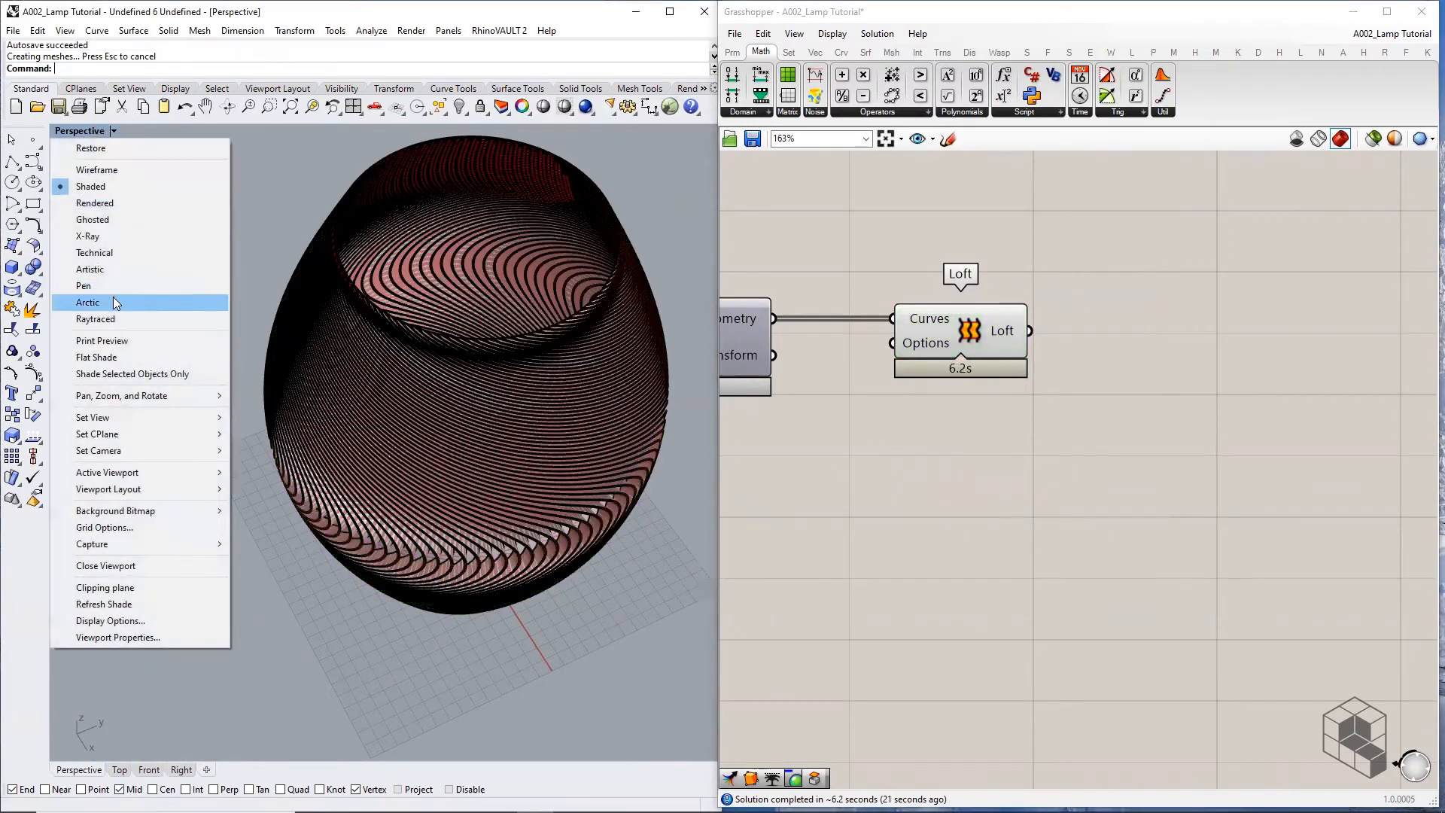
click(113, 302)
right_drag(451, 533, 411, 578)
scroll(229, 279, up, 10)
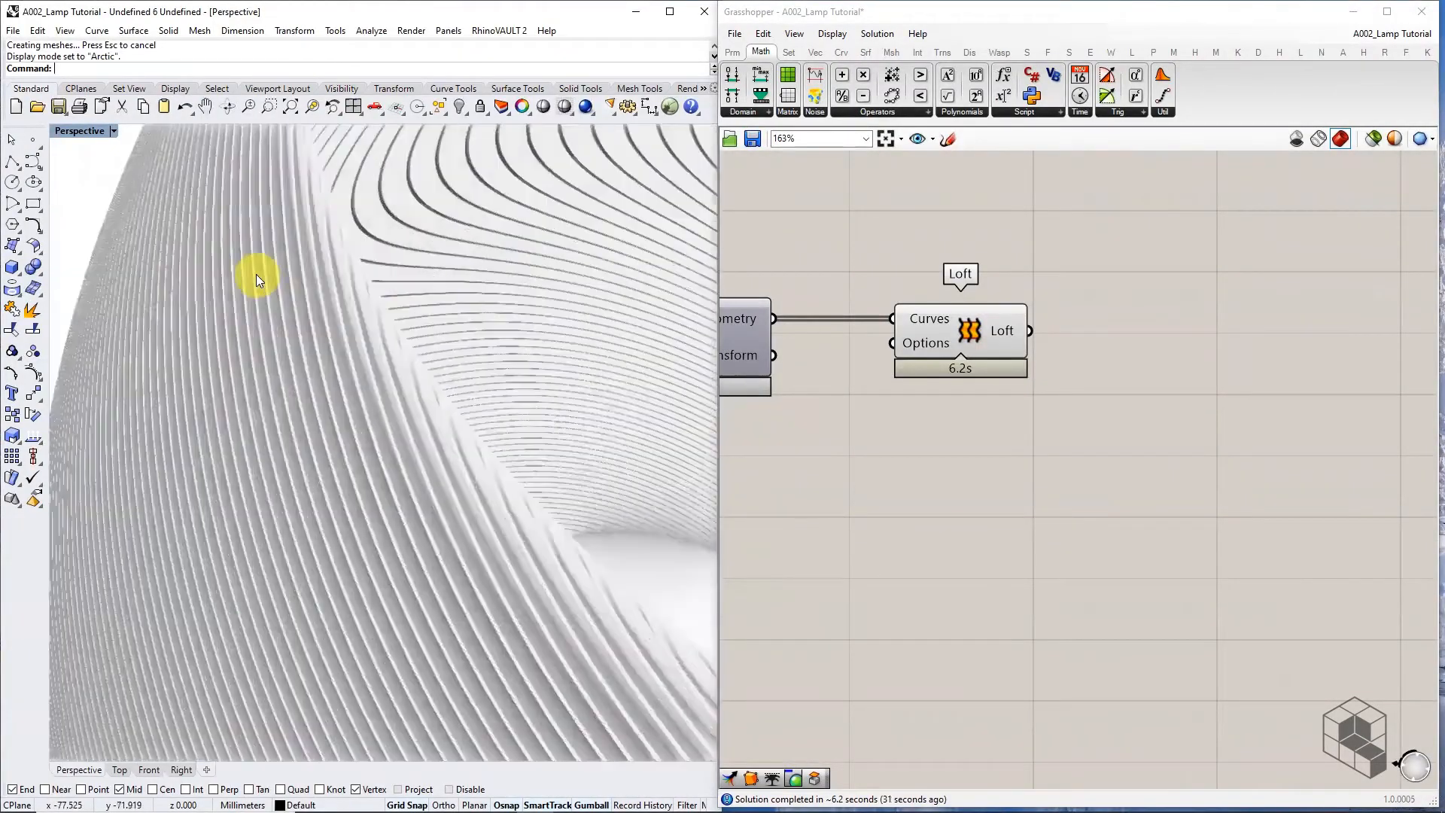
right_drag(290, 308, 170, 381)
scroll(291, 366, down, 10)
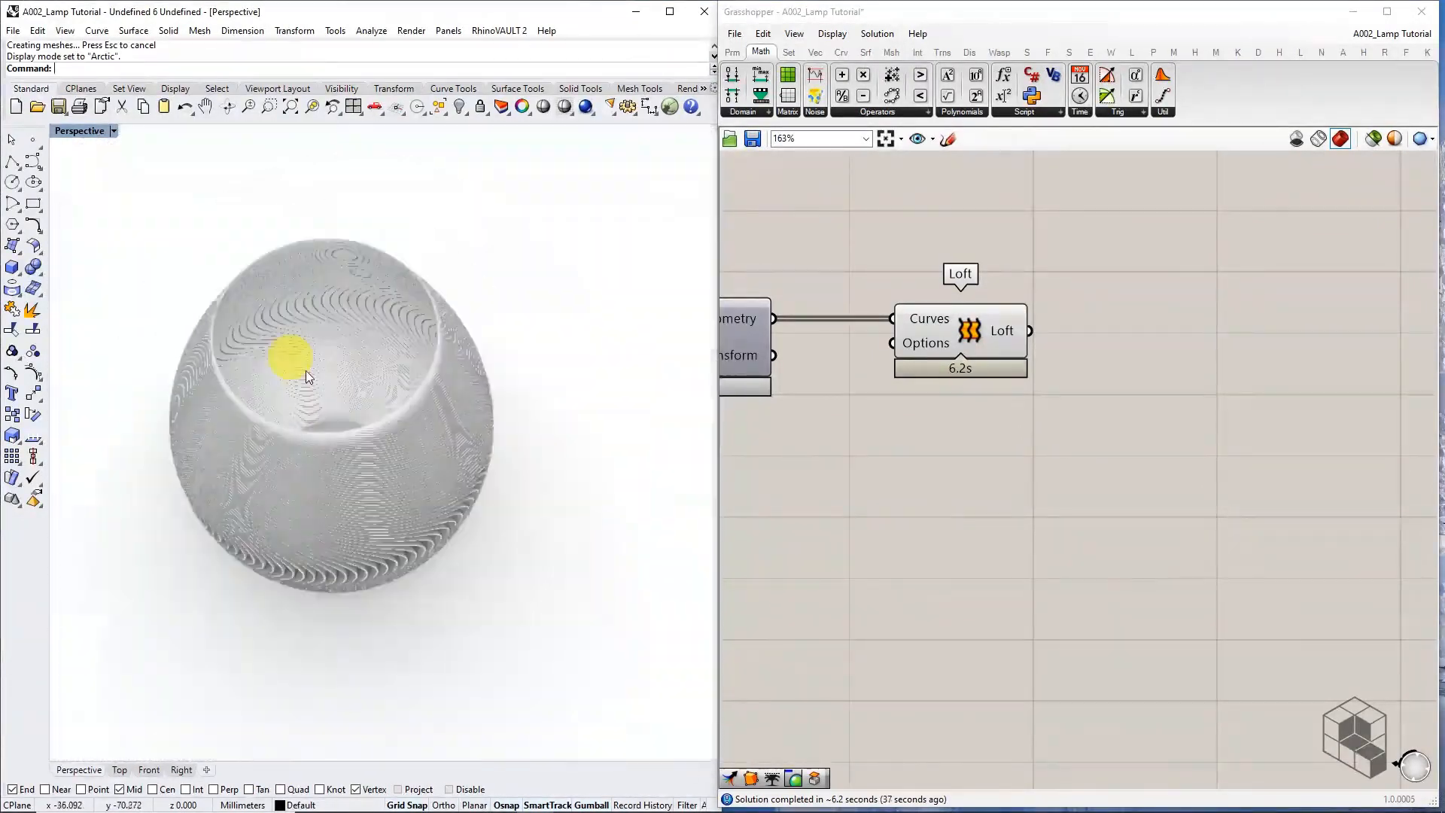
right_drag(341, 384, 396, 350)
right_drag(349, 449, 427, 428)
scroll(334, 367, up, 5)
scroll(334, 367, up, 3)
scroll(492, 509, down, 5)
right_drag(504, 464, 493, 465)
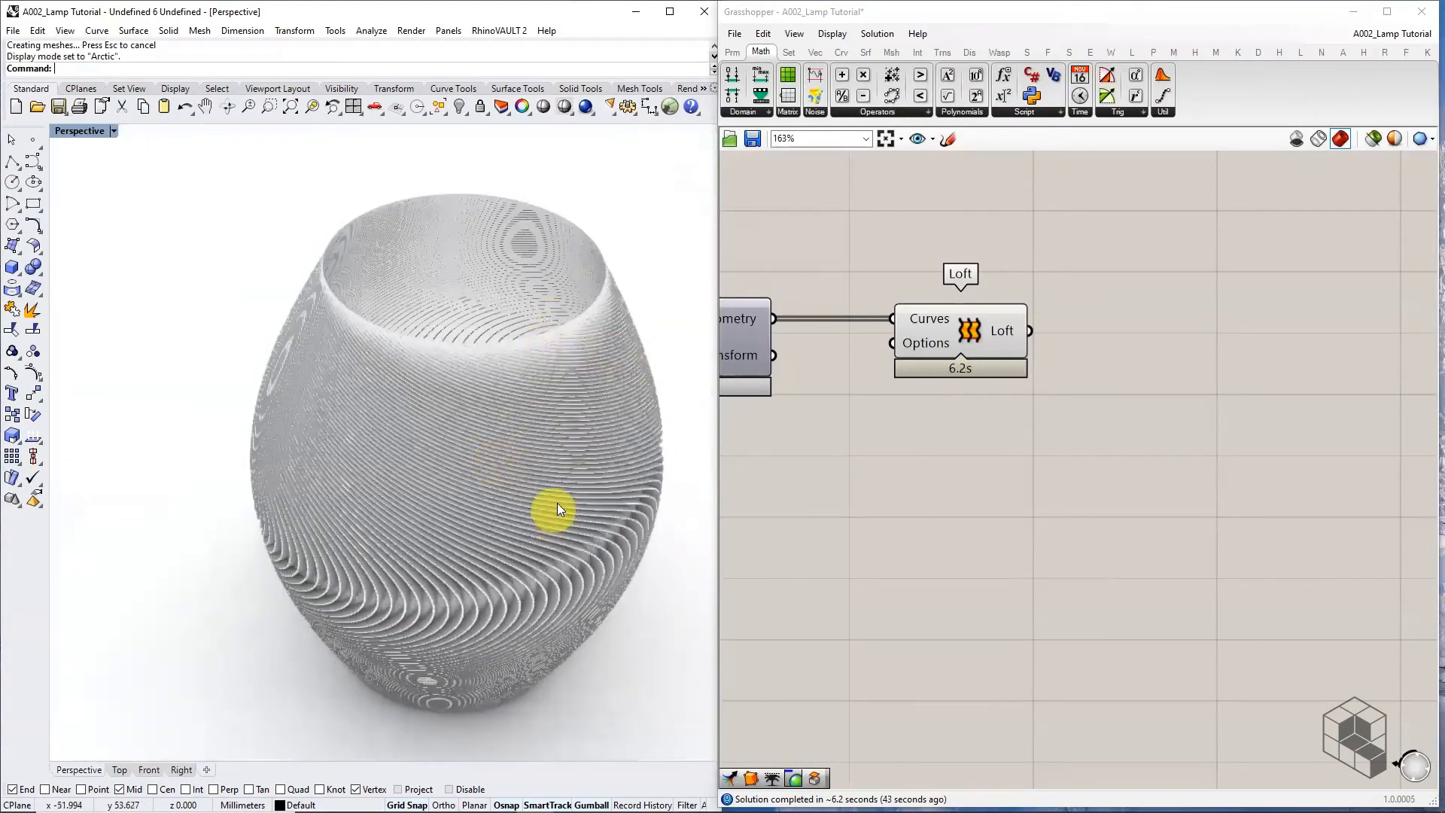
right_drag(563, 414, 369, 491)
scroll(250, 348, up, 4)
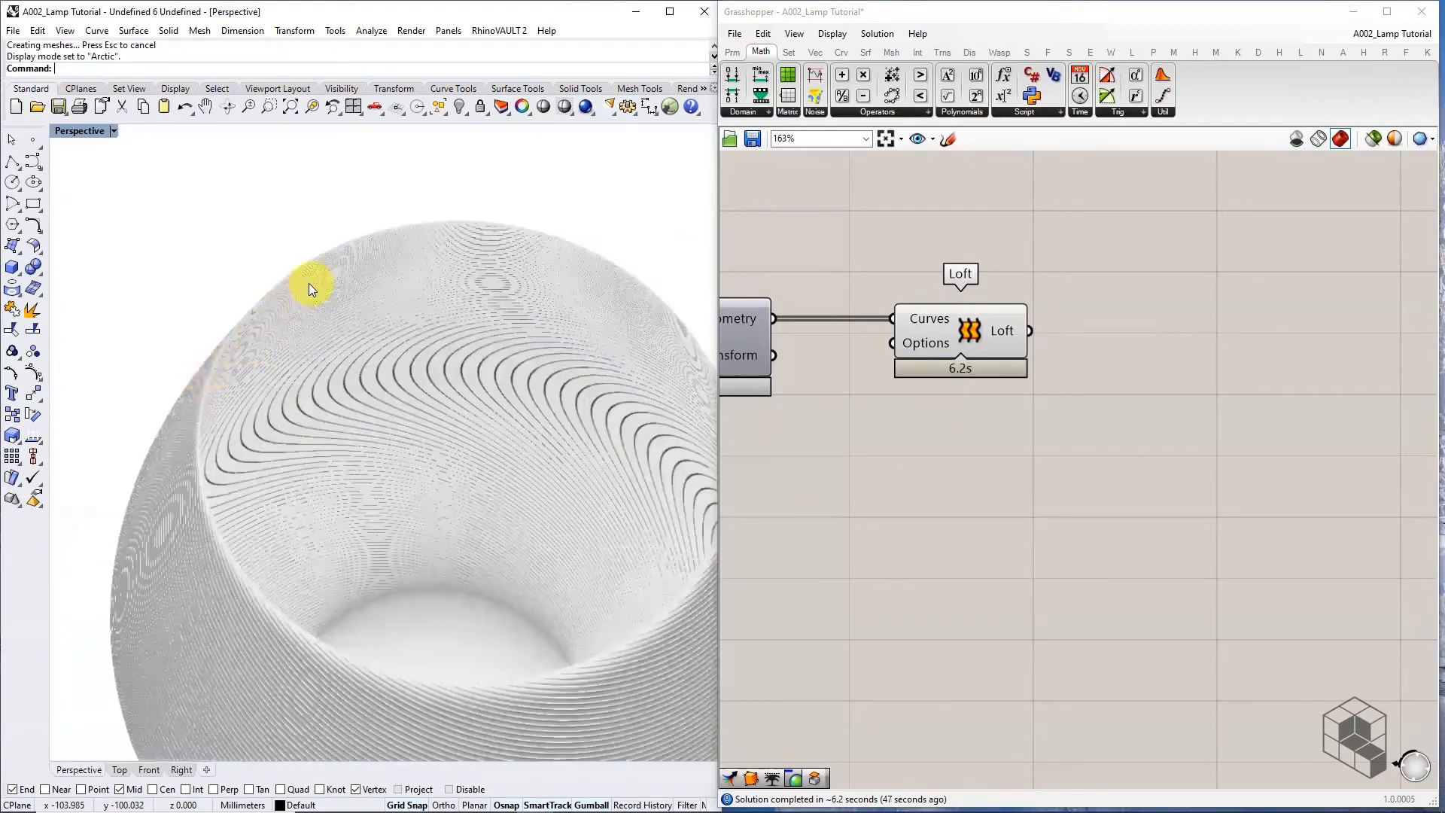
scroll(282, 304, up, 6)
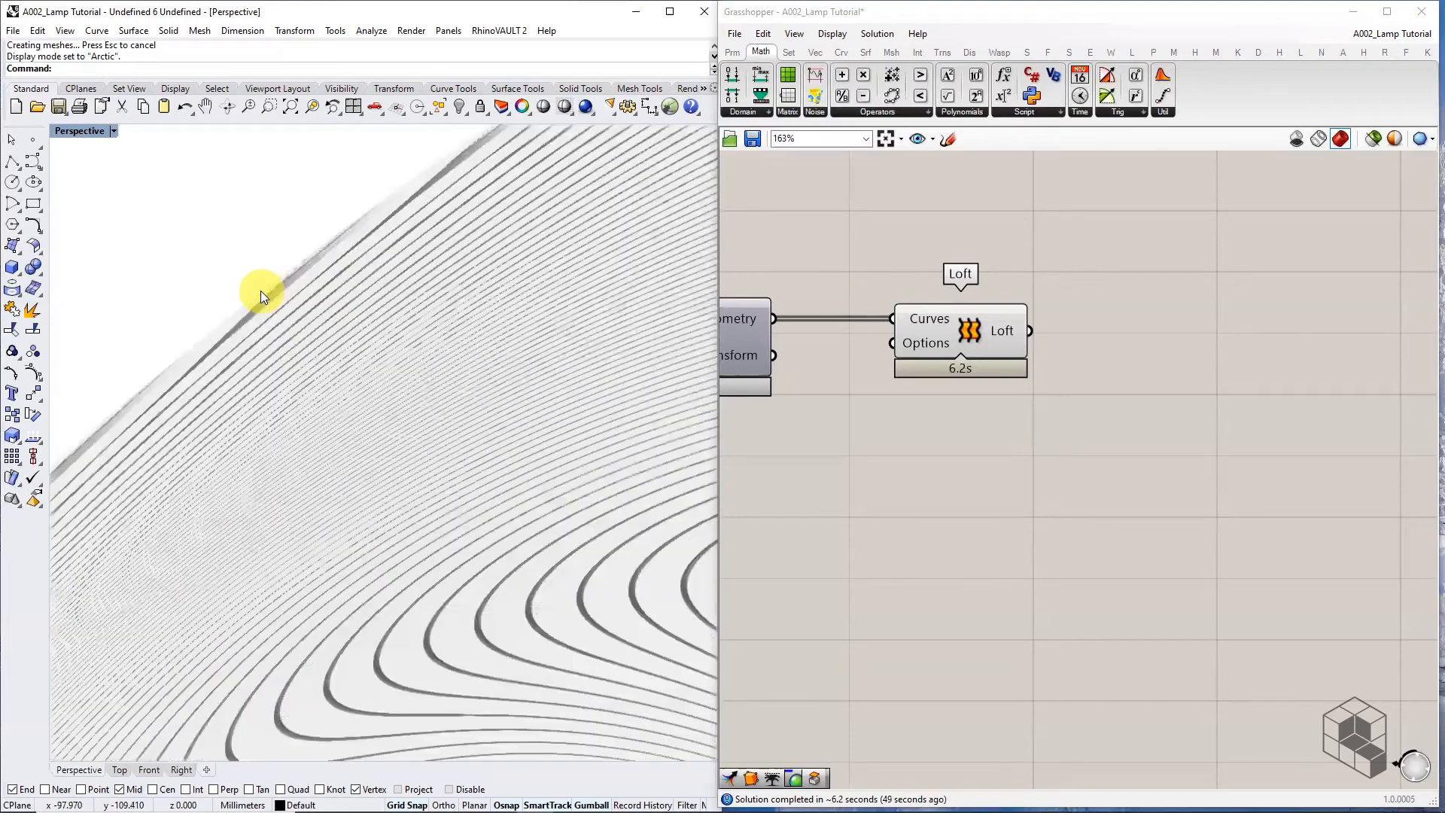
scroll(314, 291, down, 5)
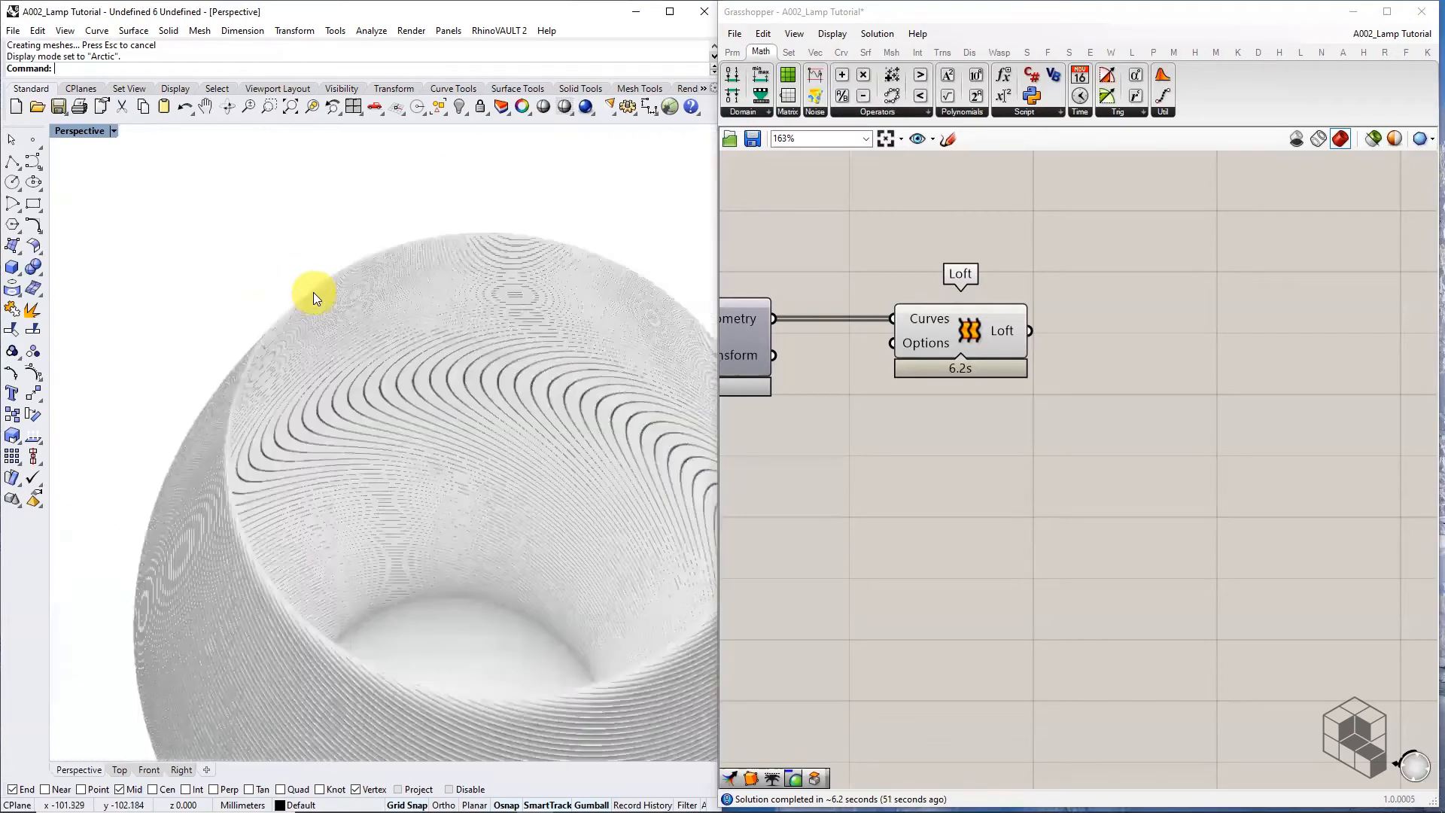
scroll(519, 347, down, 3)
right_drag(535, 365, 468, 337)
click(992, 332)
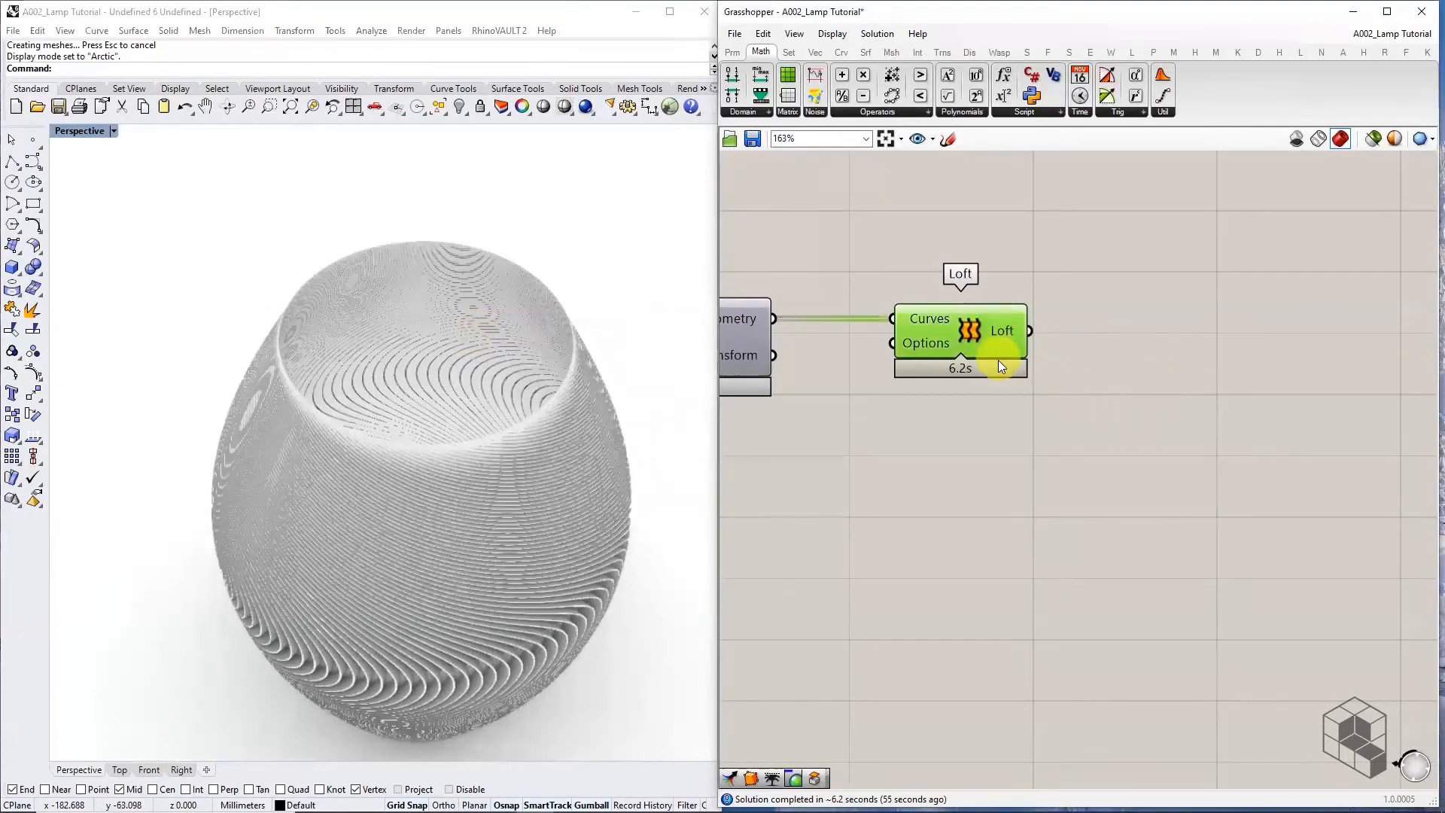
scroll(1024, 402, down, 3)
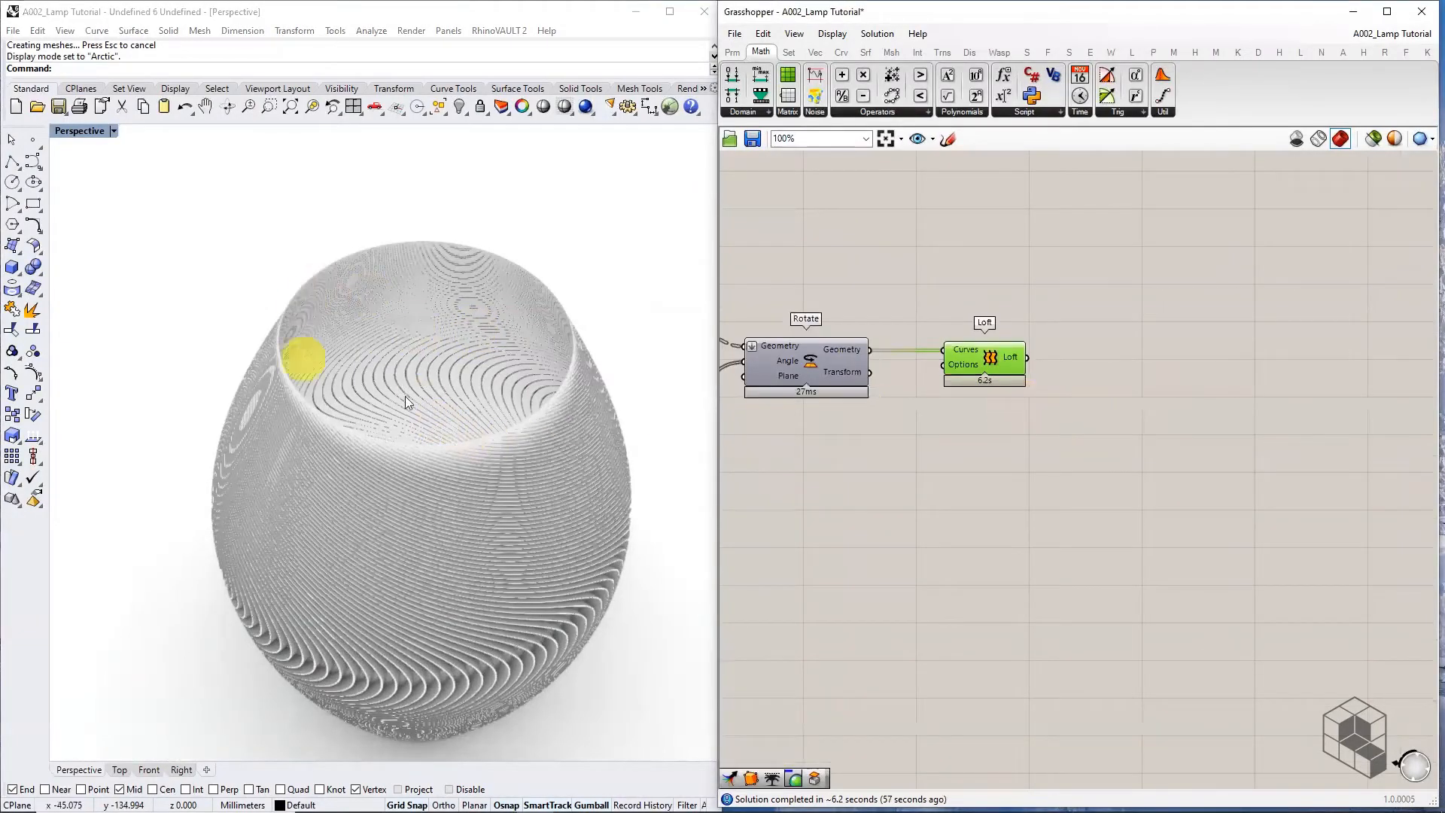
Select the Circle component and switch the Rhino viewport back to Shaded display
scroll(1126, 412, down, 3)
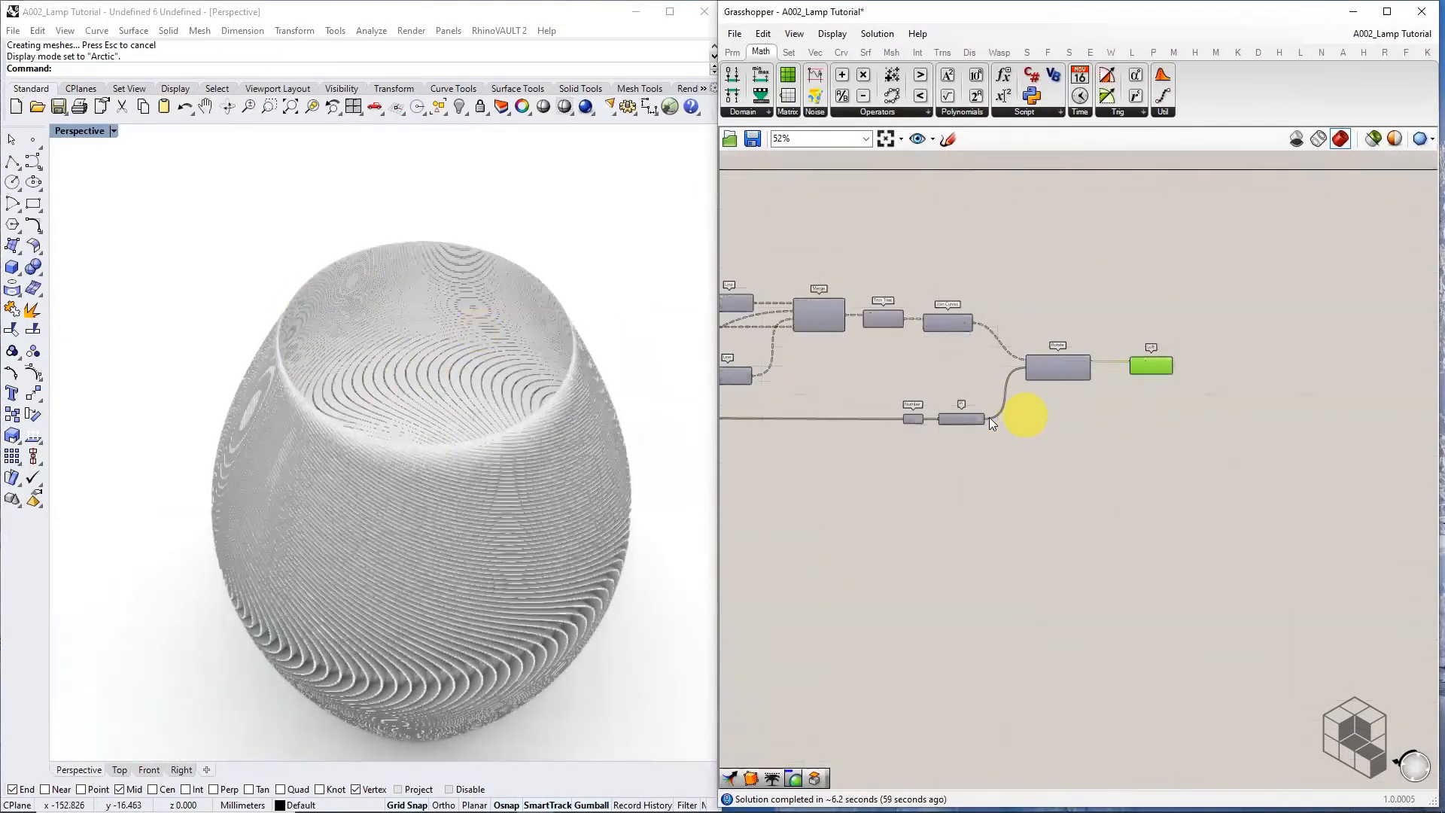
right_drag(989, 417, 1228, 441)
scroll(1228, 441, down, 2)
right_drag(879, 429, 1259, 436)
scroll(885, 372, up, 5)
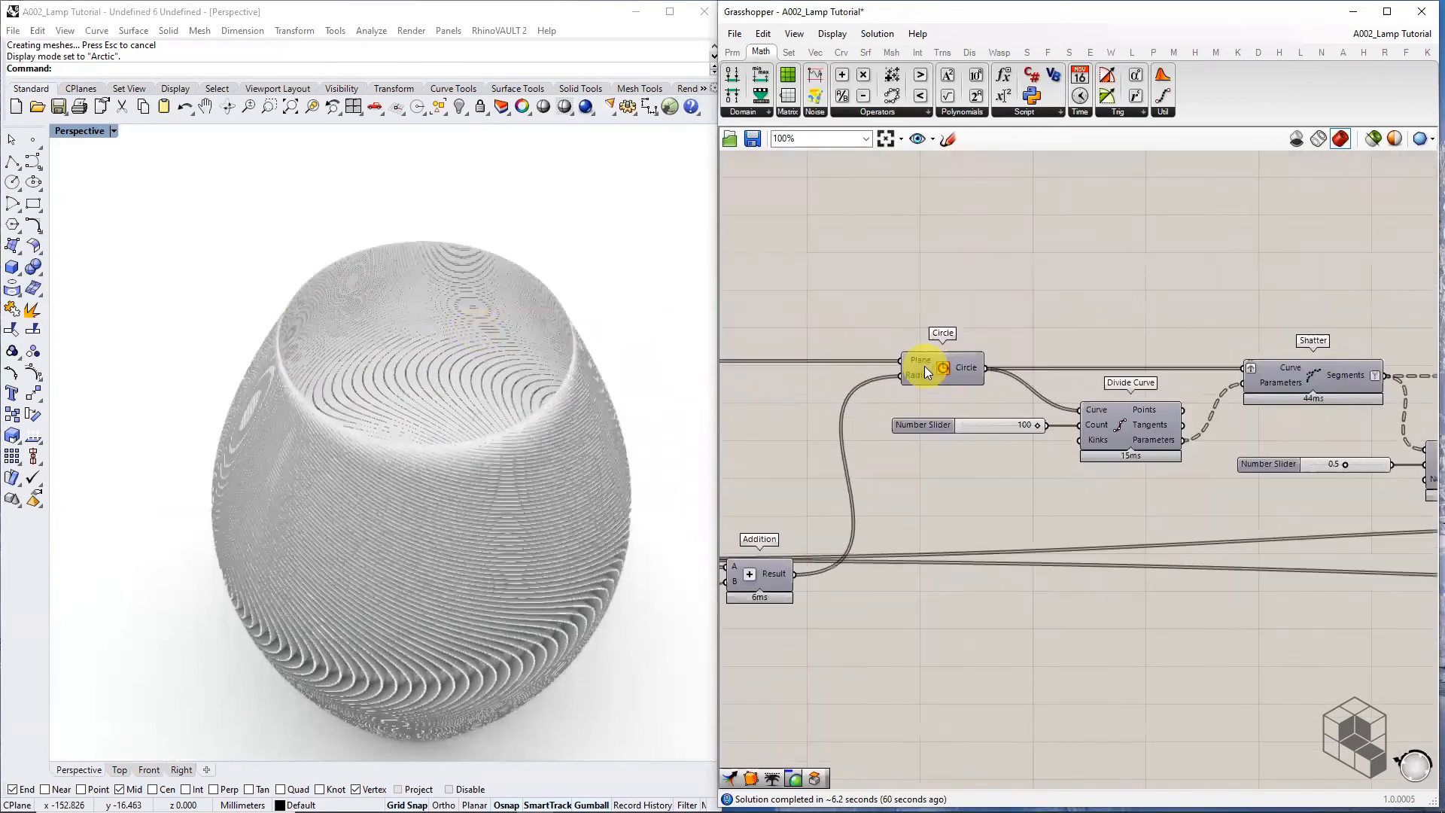
click(945, 366)
click(114, 131)
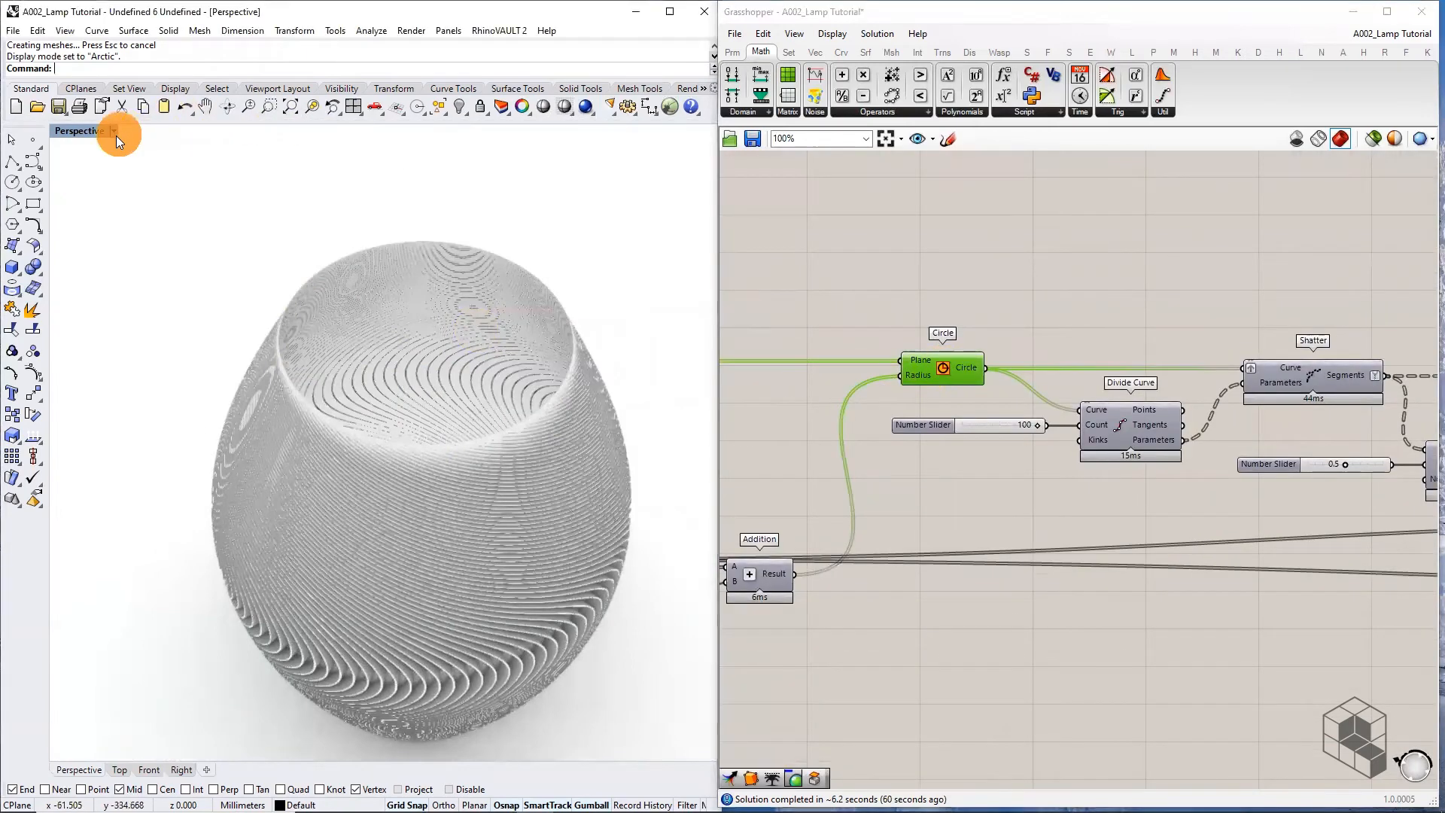
click(105, 189)
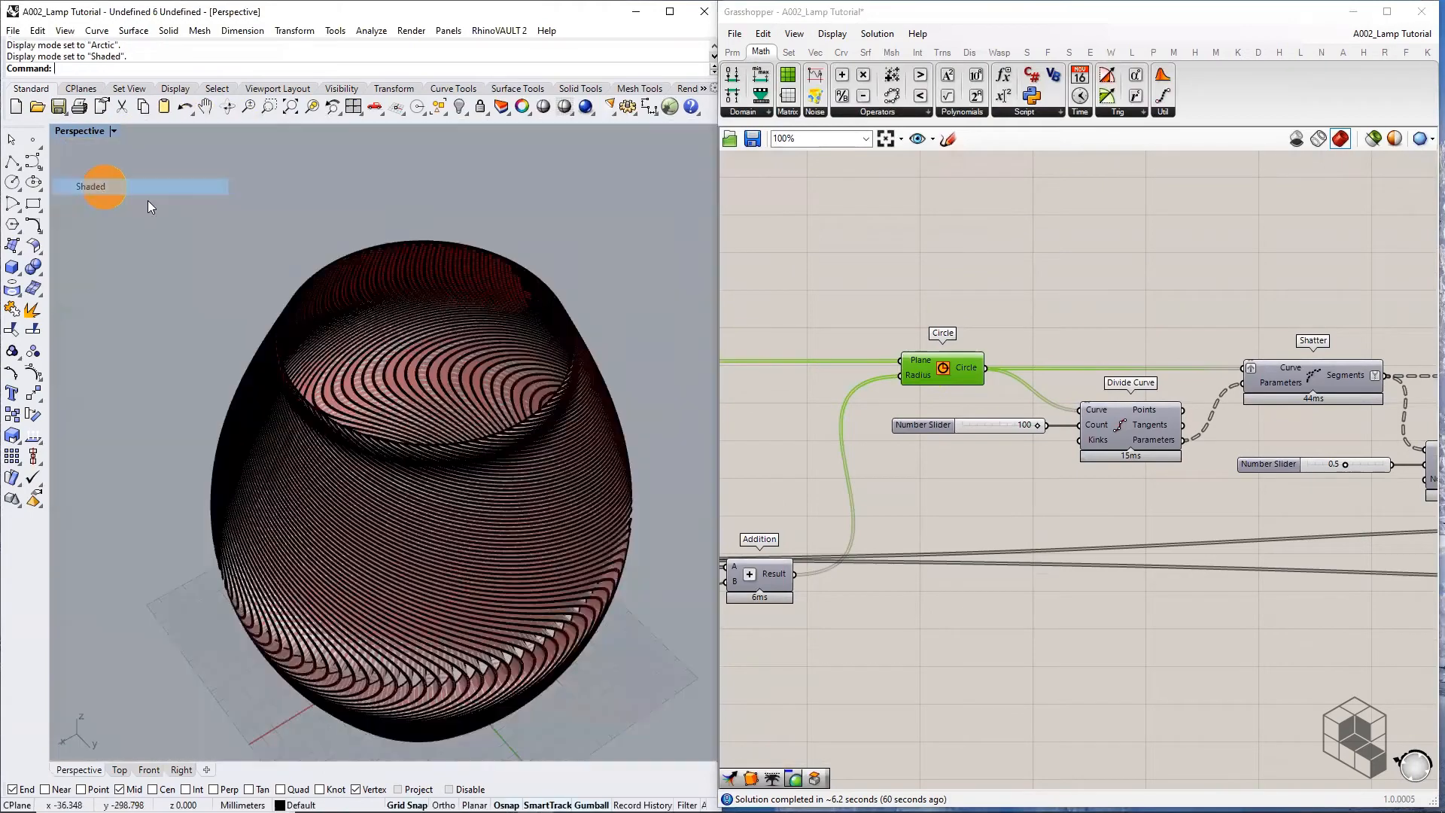
Turn off the preview of the last component in the chain
scroll(1169, 390, down, 4)
right_drag(1168, 388, 803, 345)
right_drag(1370, 367, 883, 367)
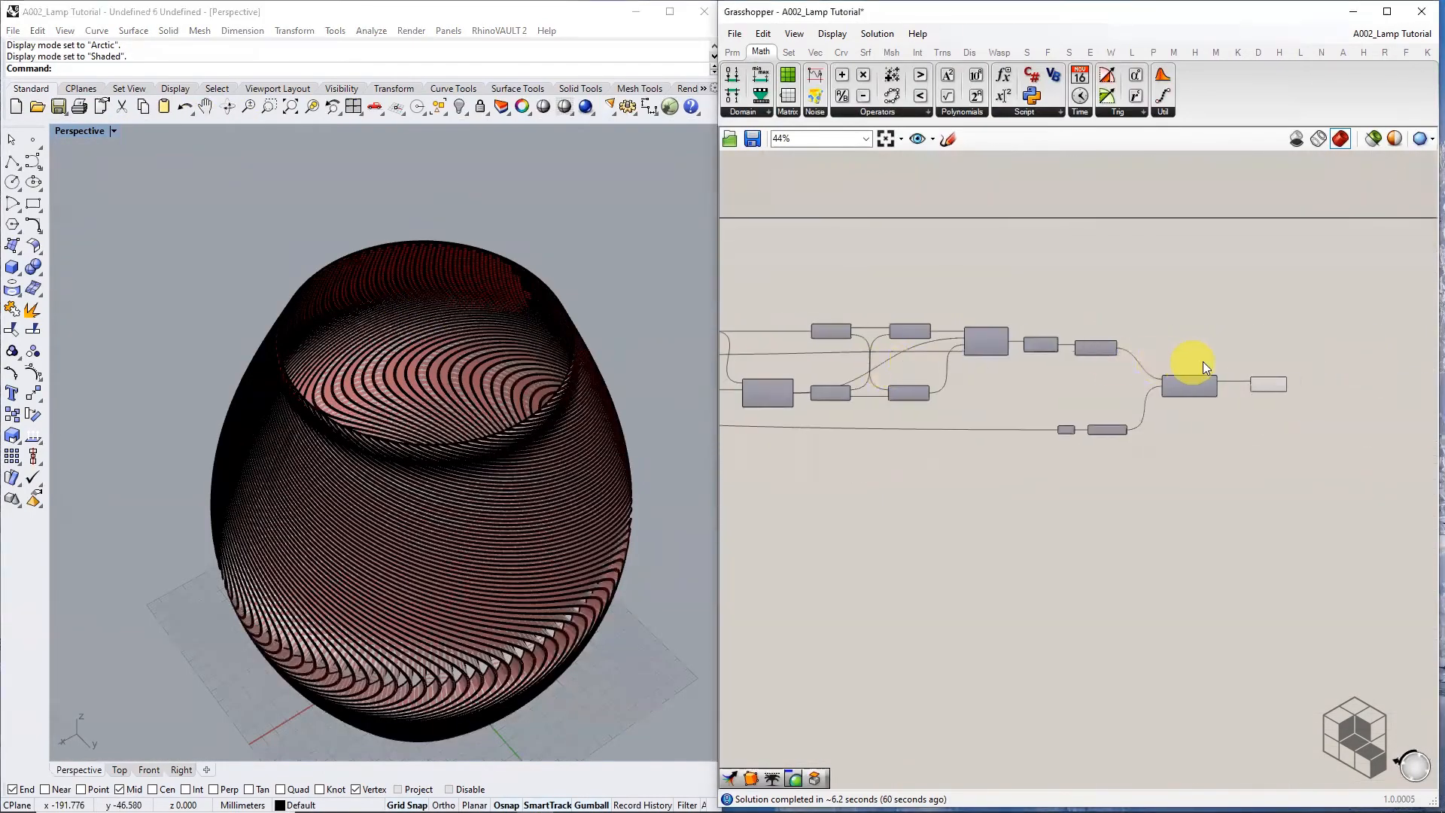
drag(1239, 426, 1302, 345)
middle_click(1265, 388)
click(1303, 359)
Select the baked lamp polysurface in the Rhino viewport and delete it
right_drag(811, 440, 1100, 440)
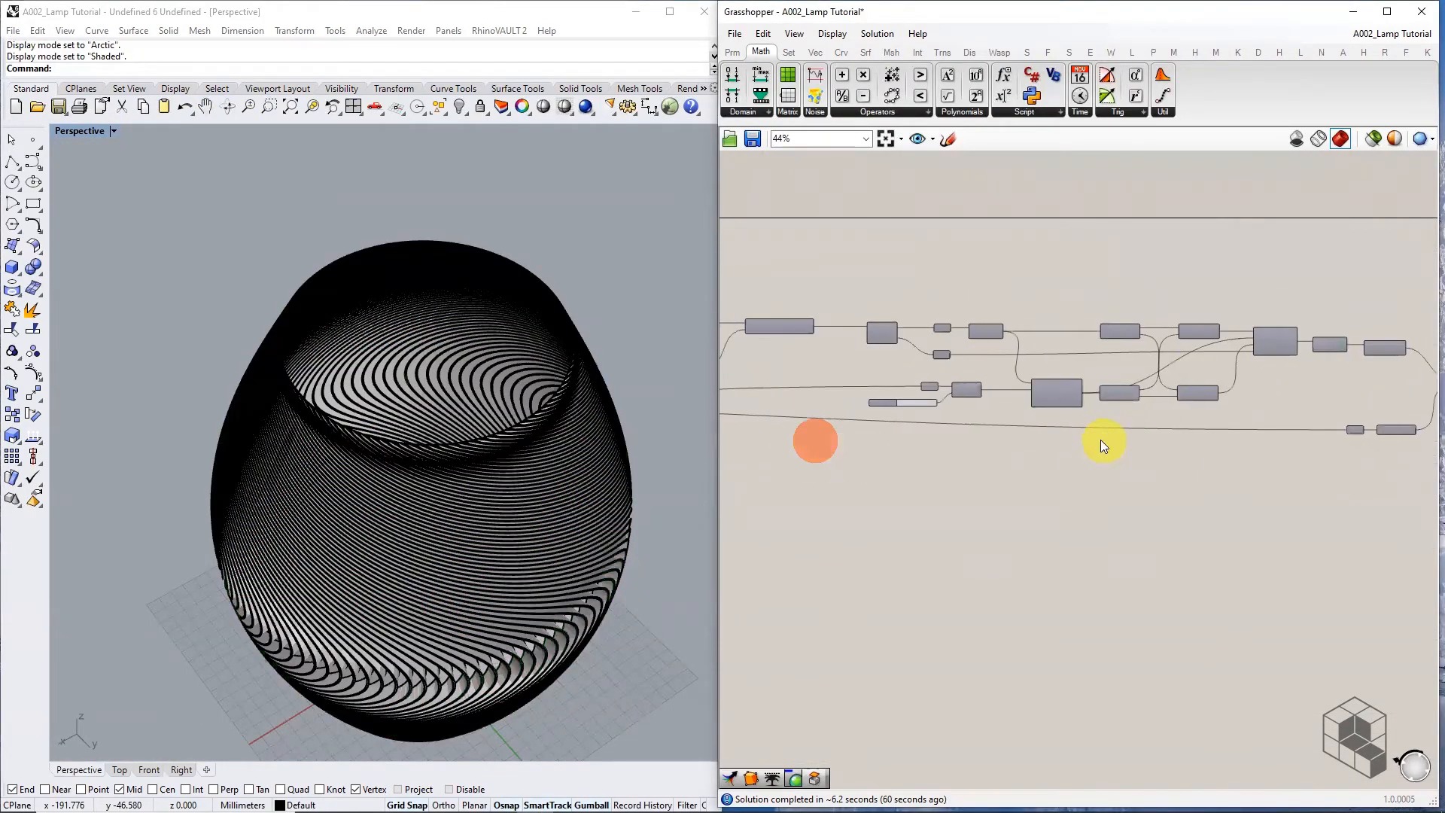
click(528, 452)
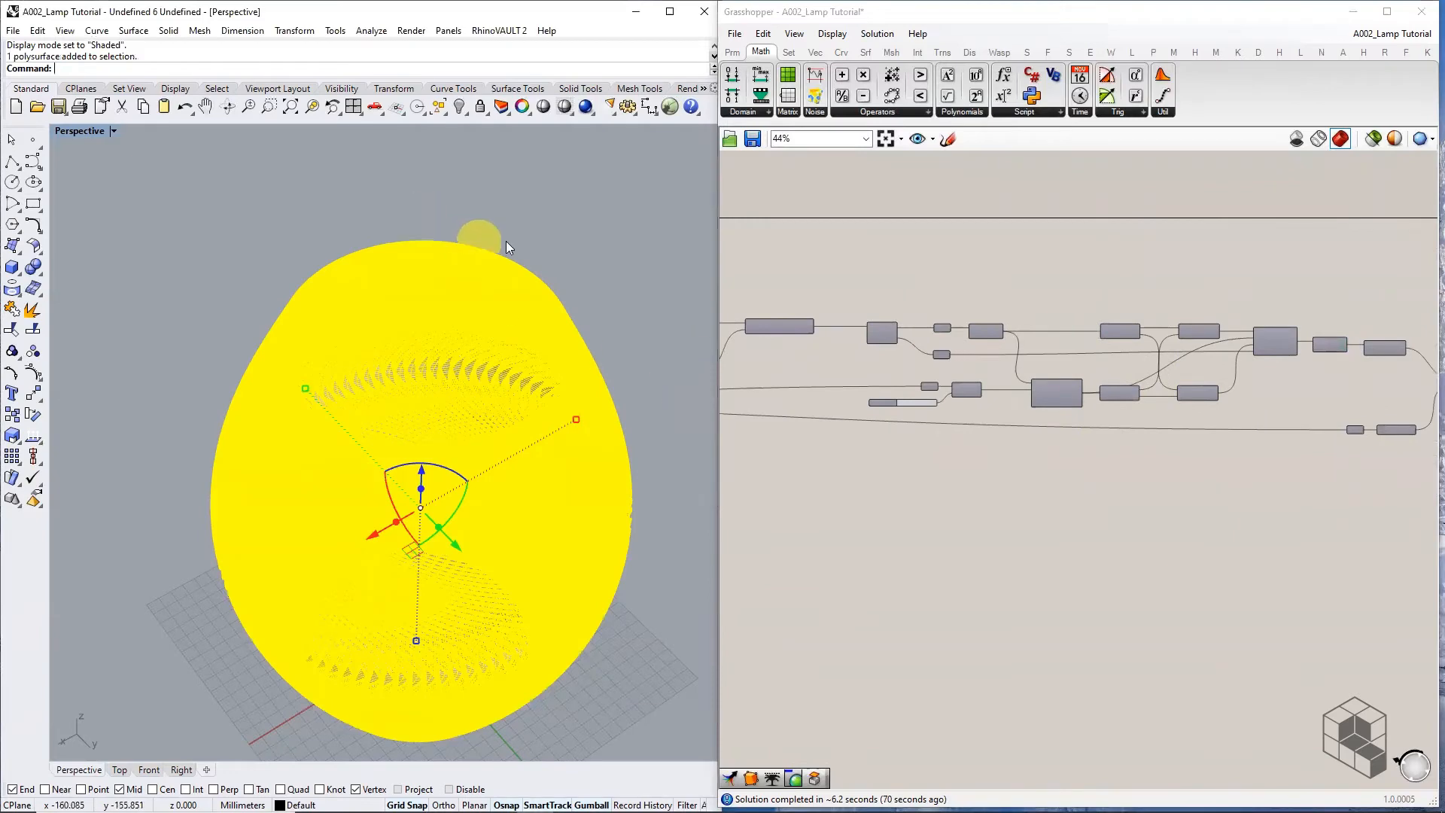
key(Delete)
scroll(983, 367, up, 5)
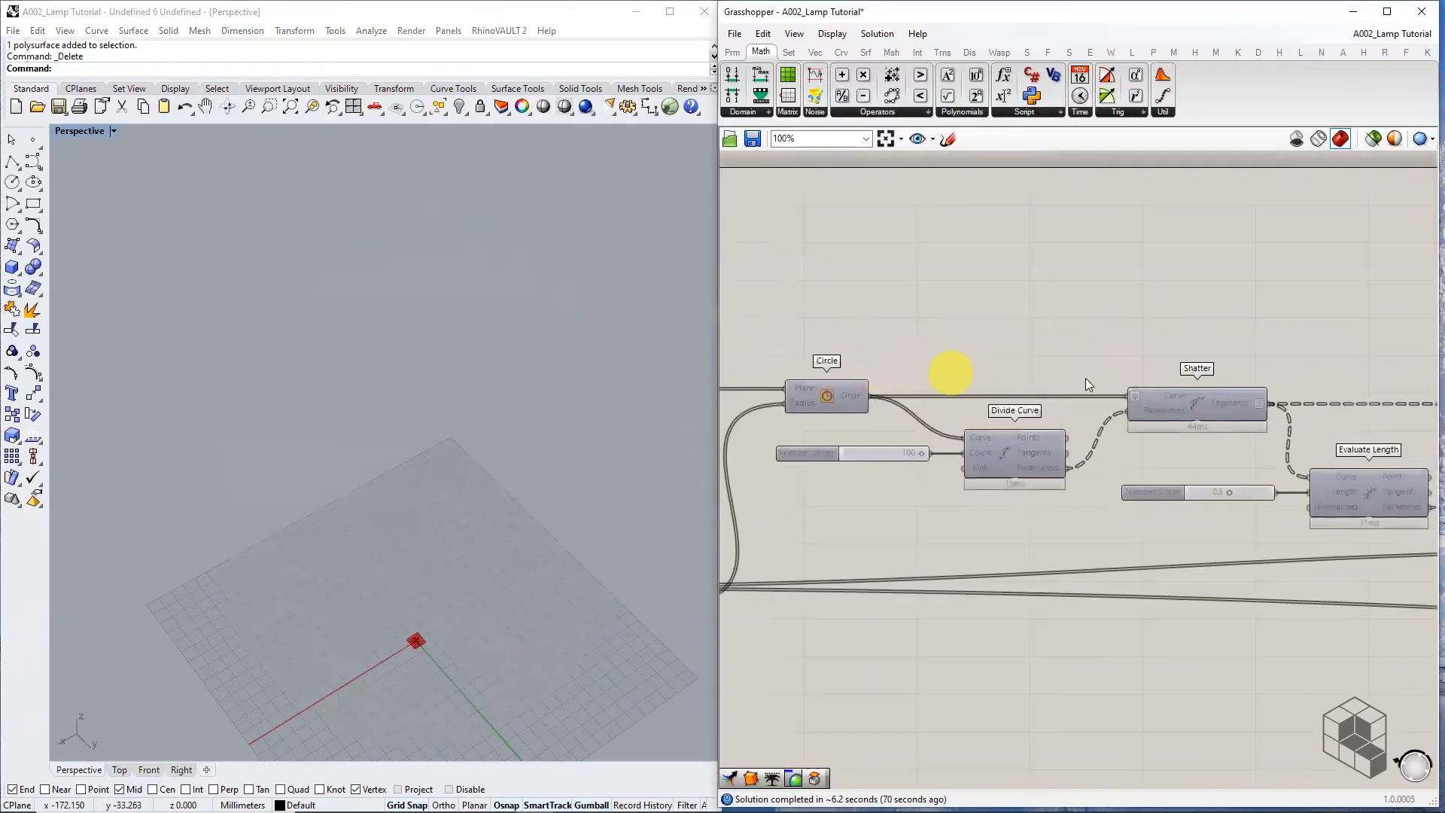
Show the Circle preview again and feed the circles into a new Offset Curve component
middle_click(847, 389)
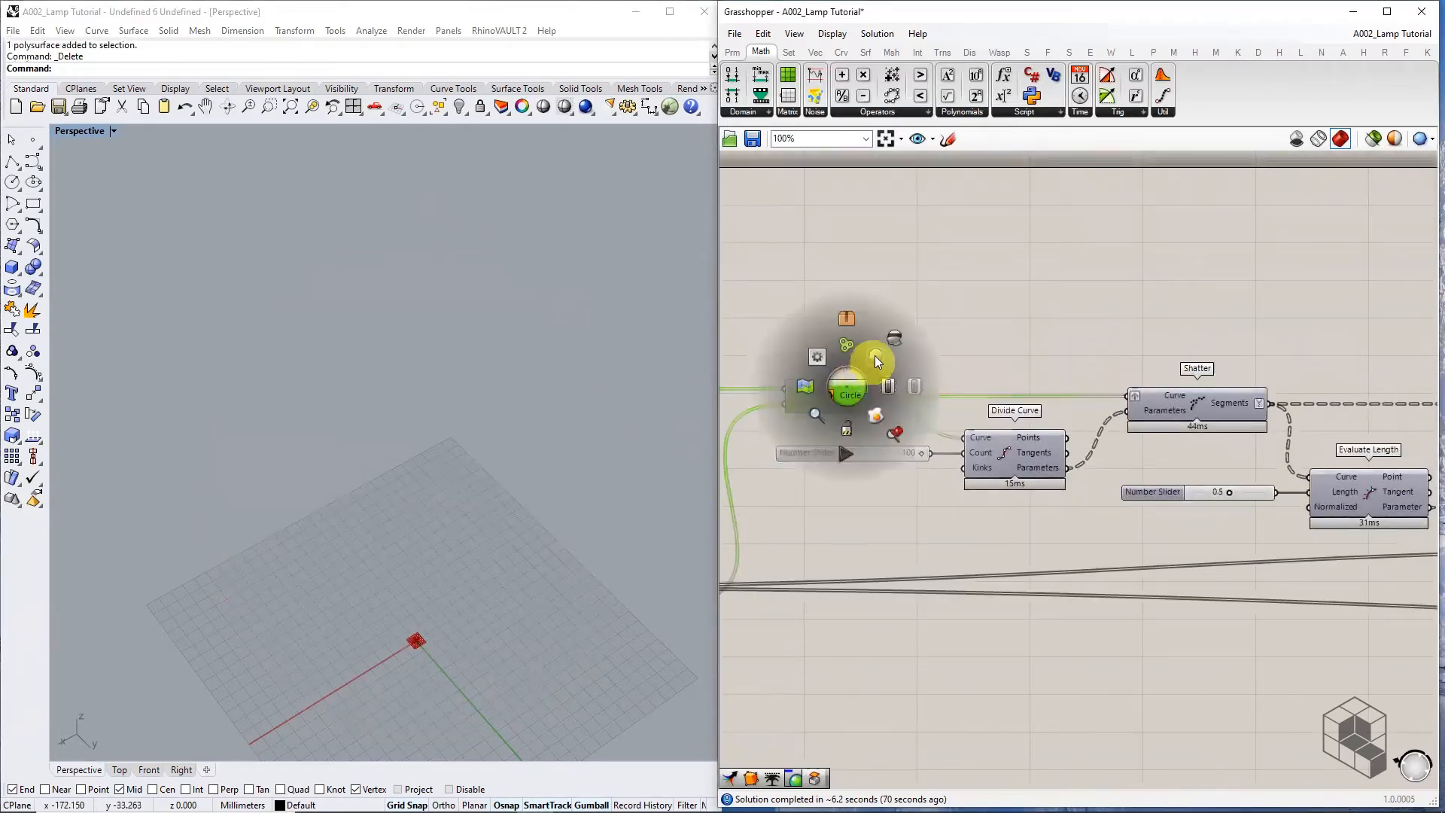
click(874, 355)
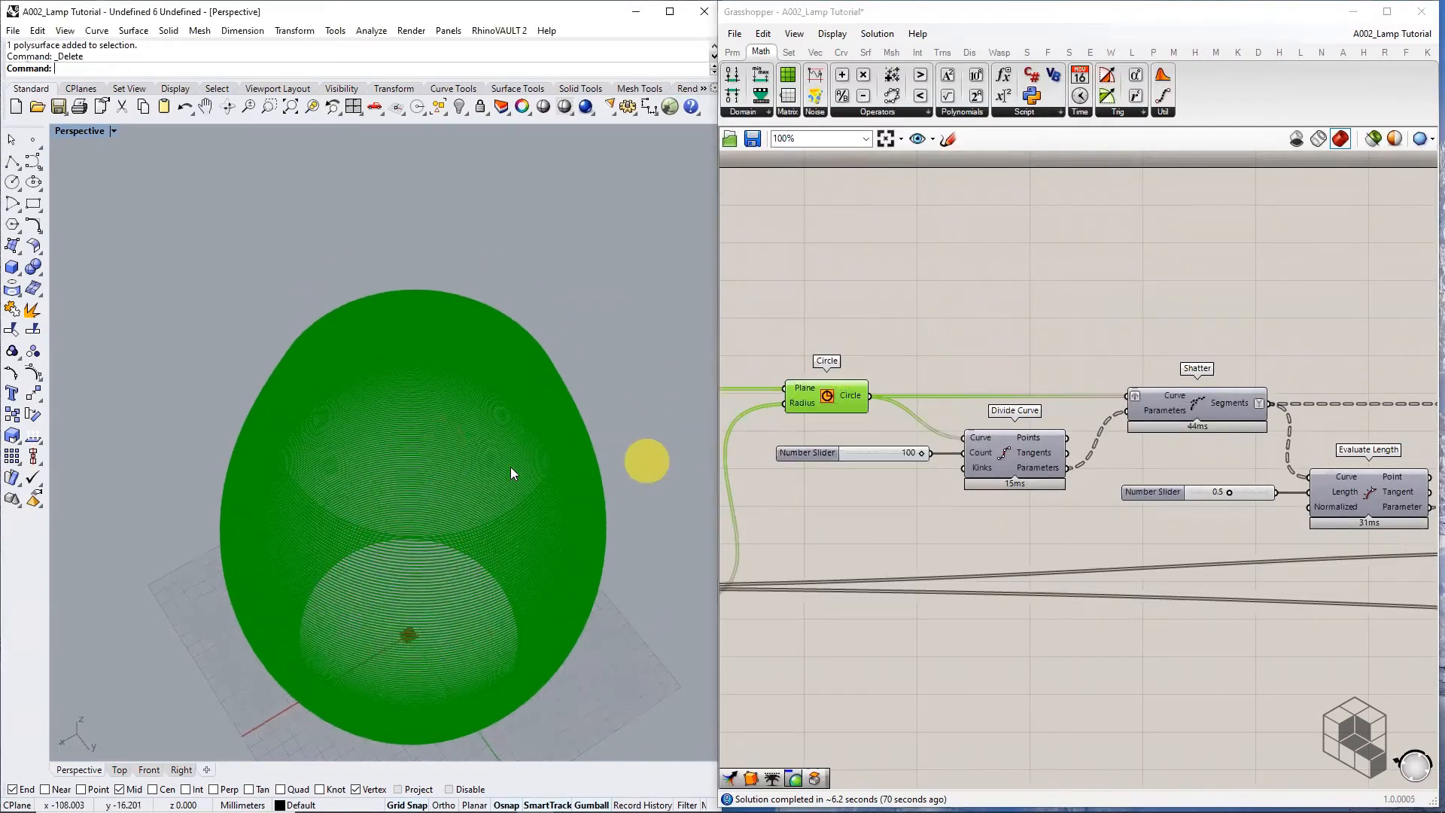
scroll(508, 340, up, 6)
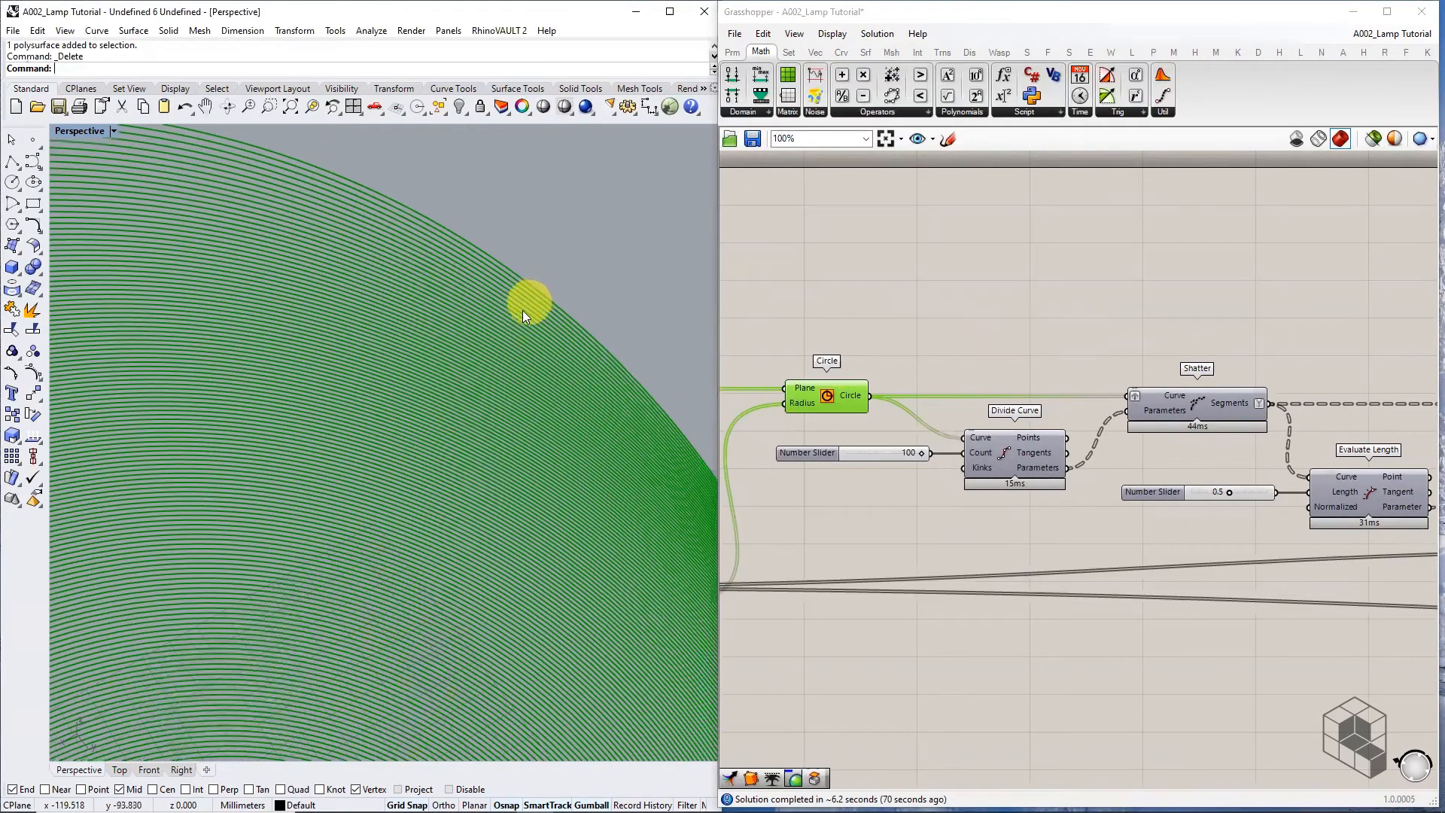
click(920, 339)
double_click(920, 338)
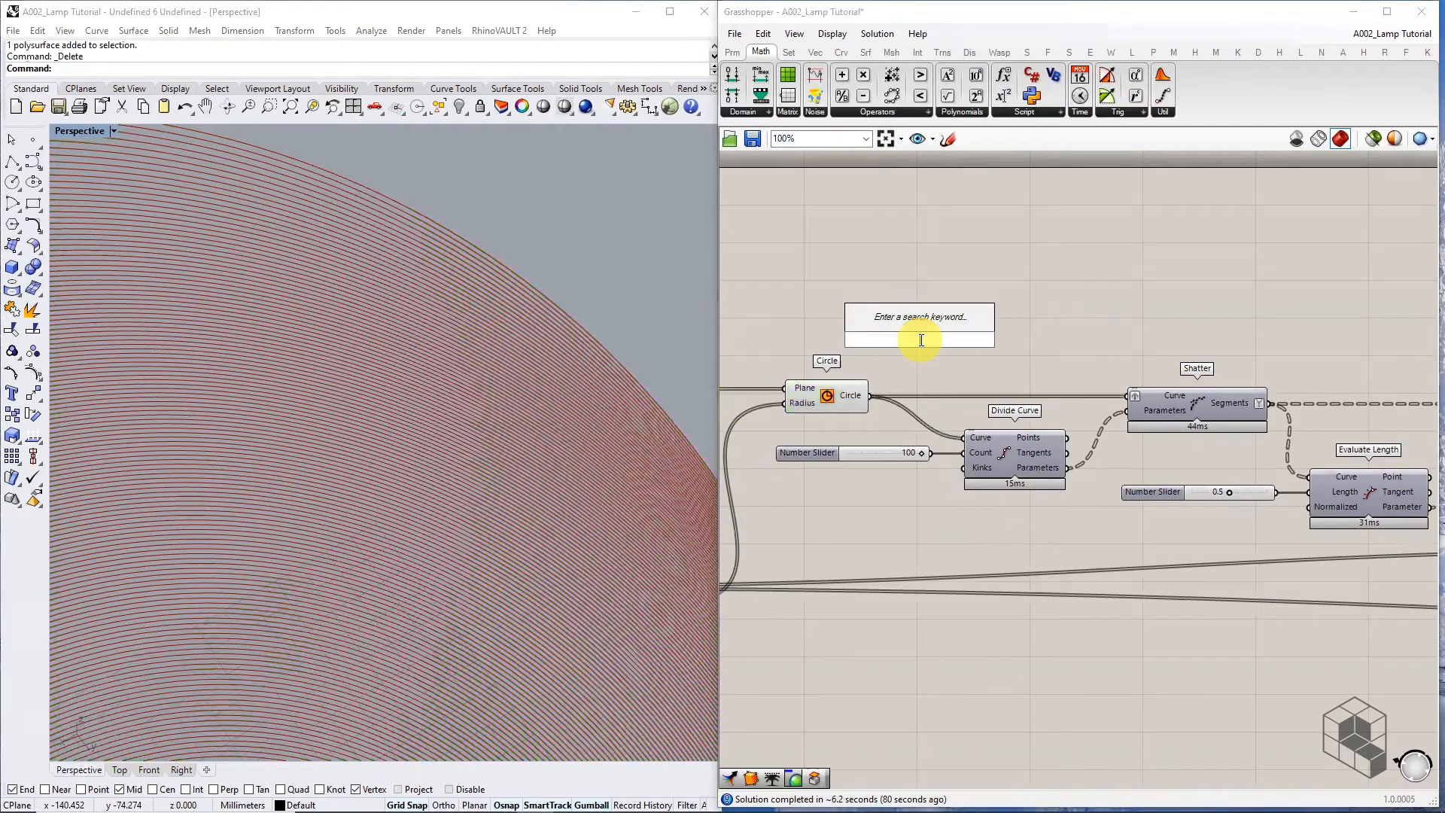
text(OFFSET)
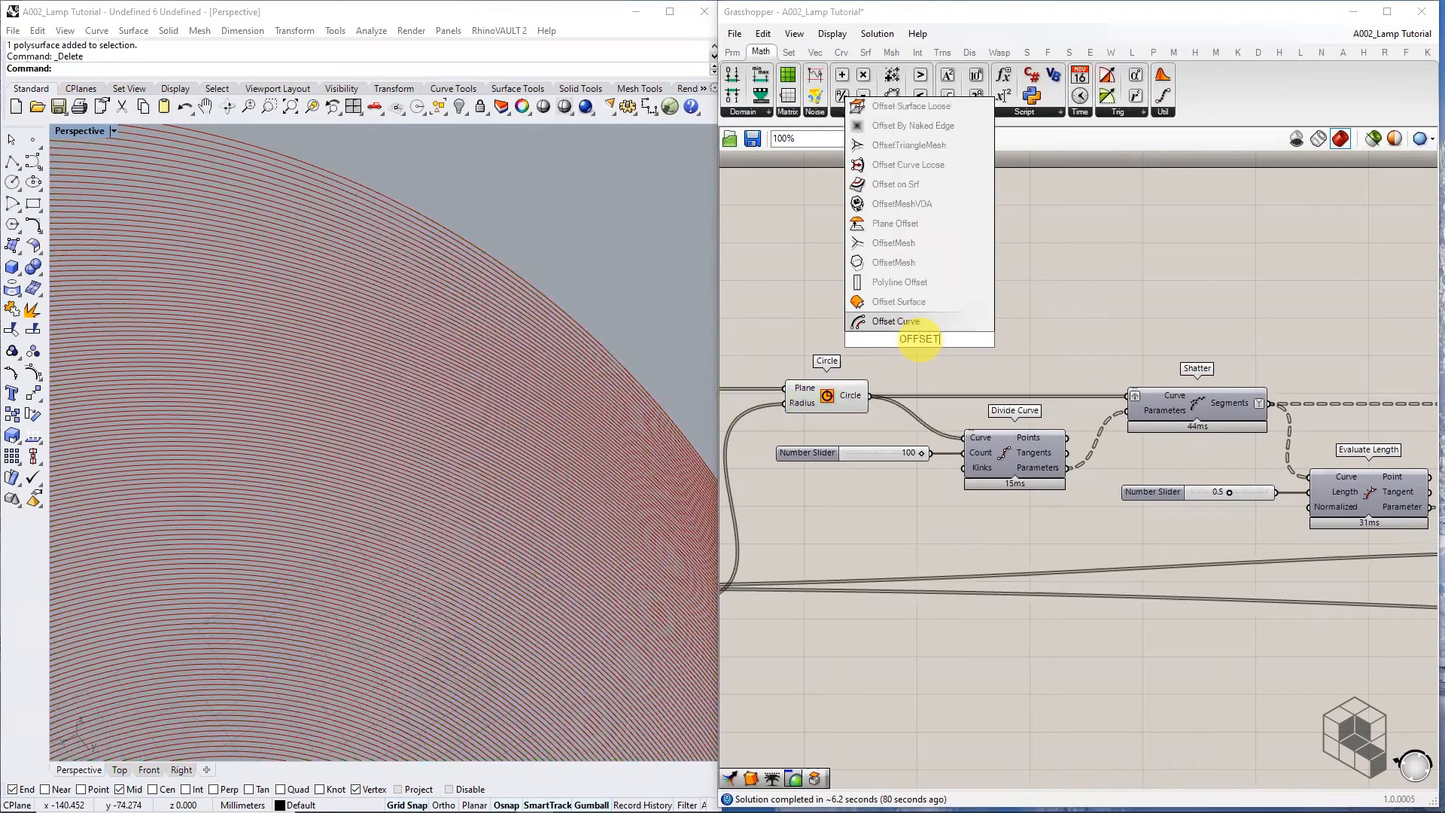
click(926, 322)
drag(937, 318, 1082, 301)
Drive Offset Curve's Distance with a Number Slider set to -1
double_click(942, 301)
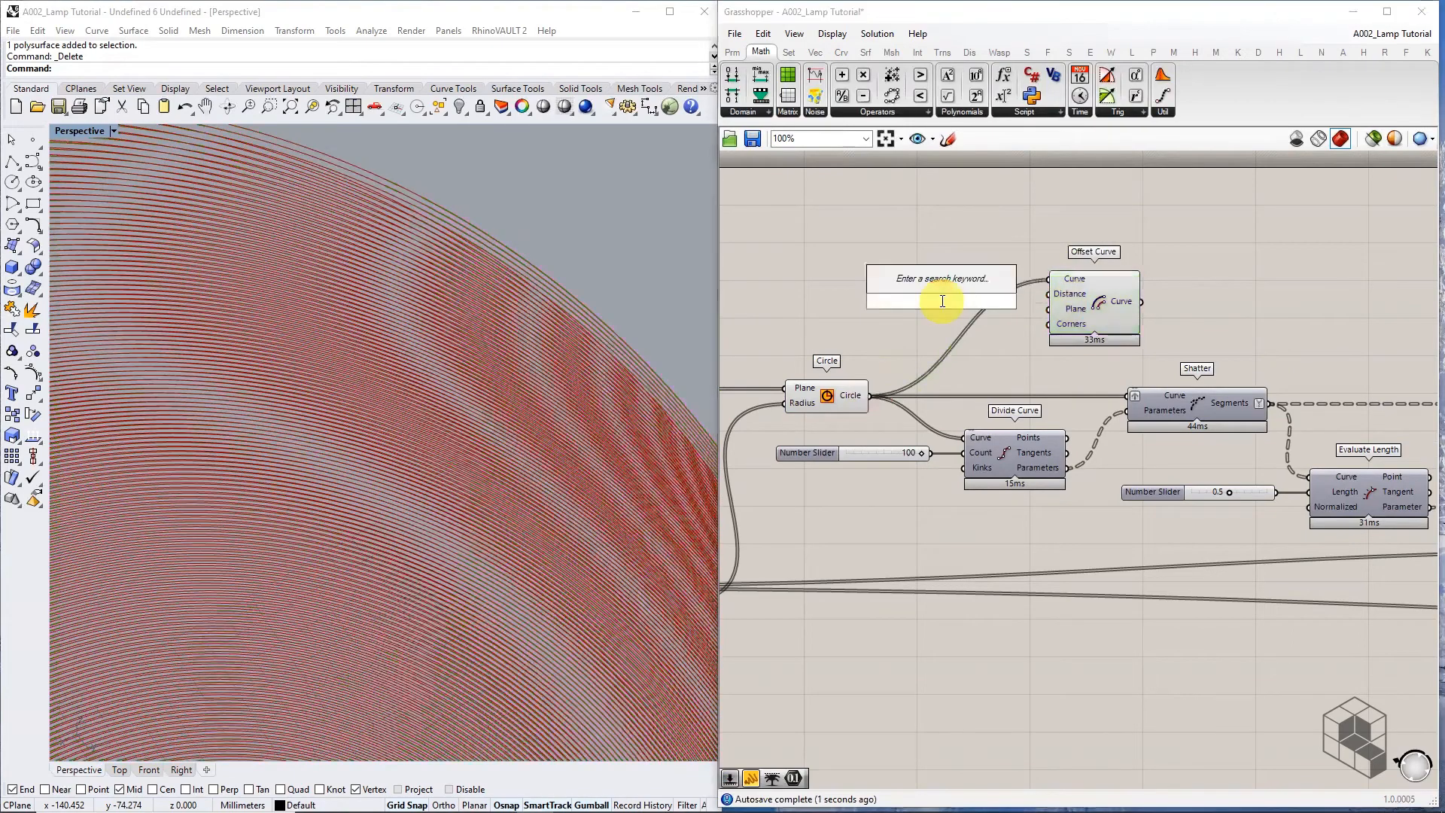
text(0)
key(BackSpace)
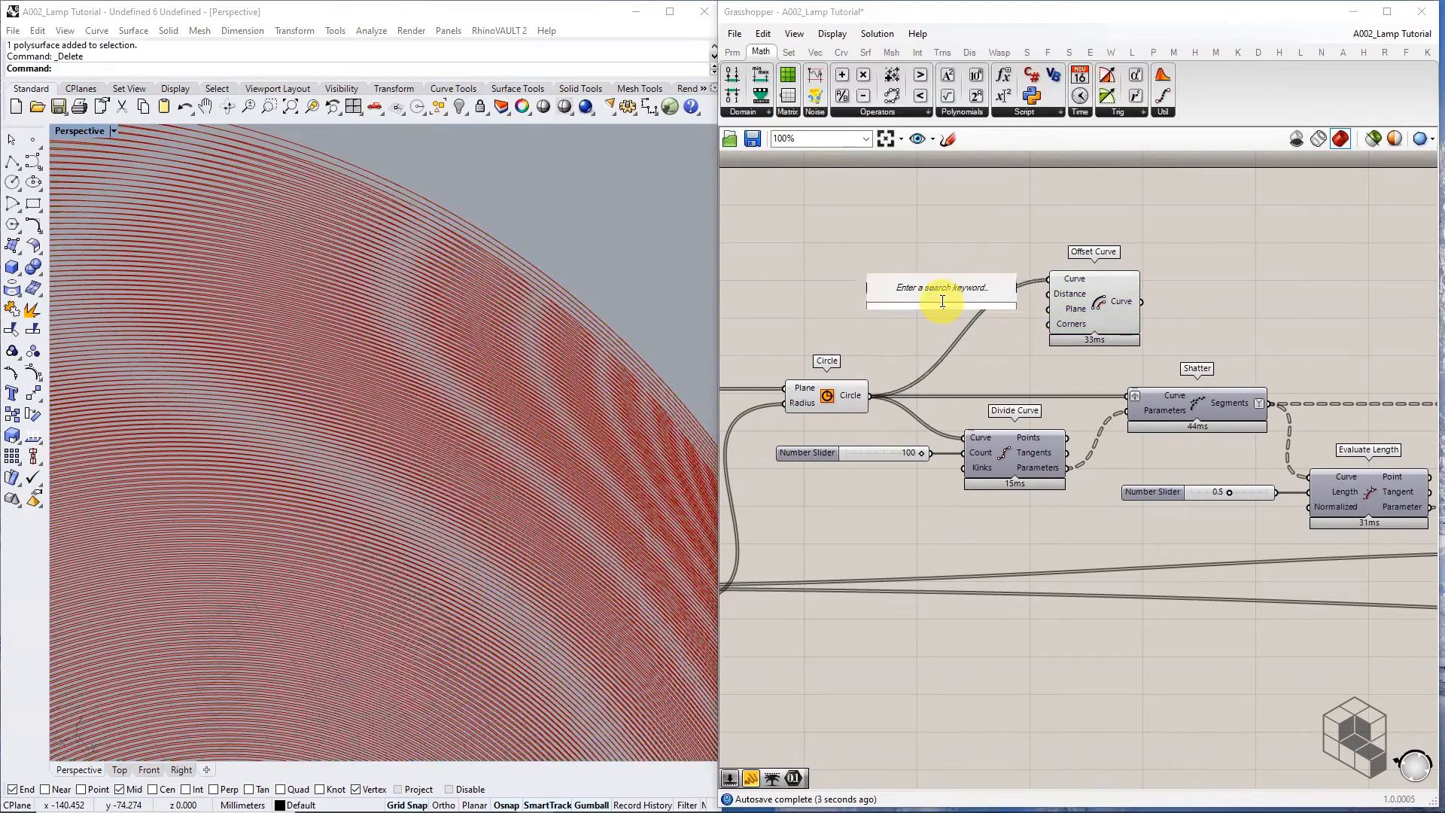
text(-1<)
key(Return)
scroll(941, 302, up, 2)
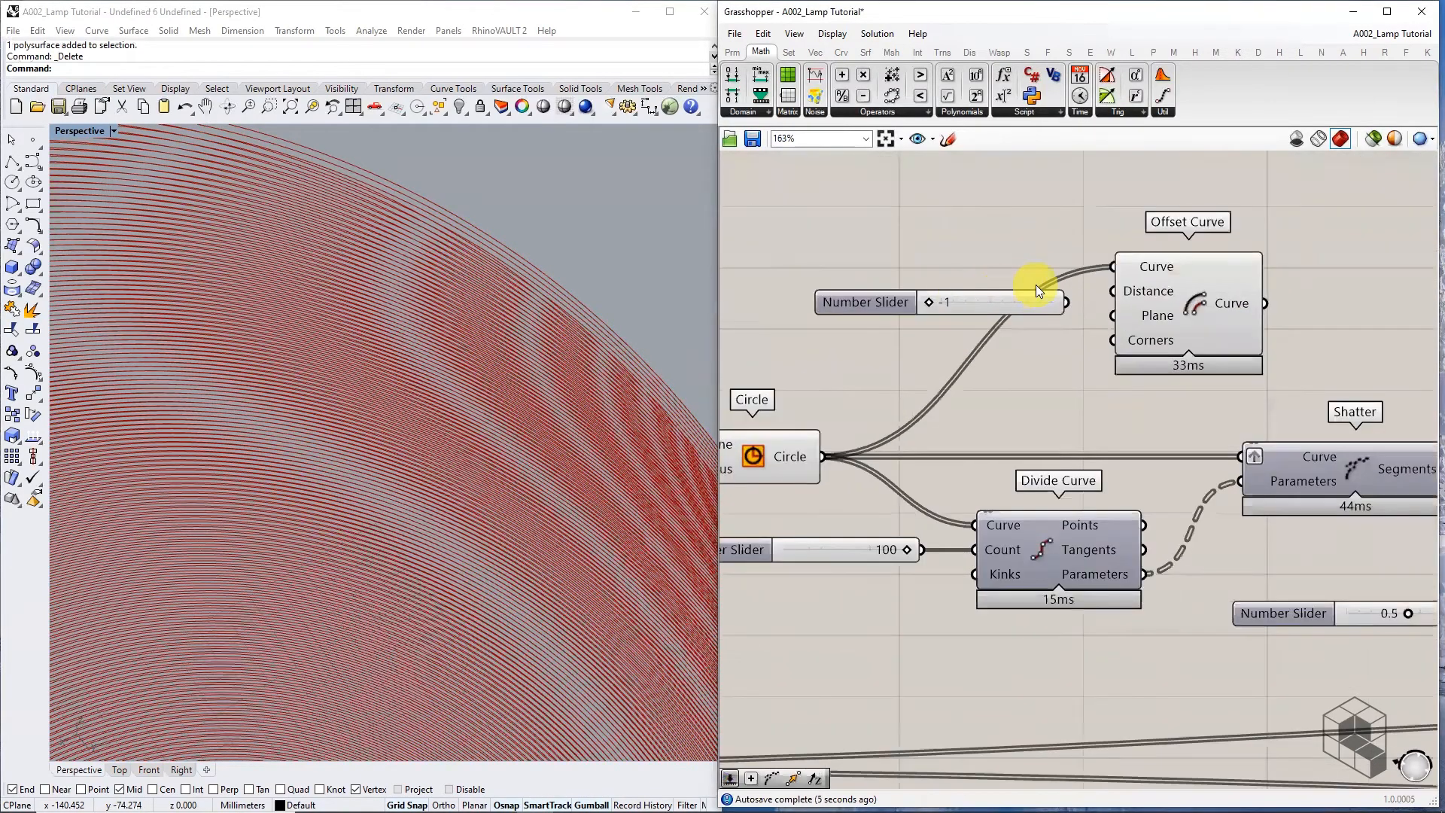
drag(1066, 302, 1133, 293)
scroll(557, 324, down, 5)
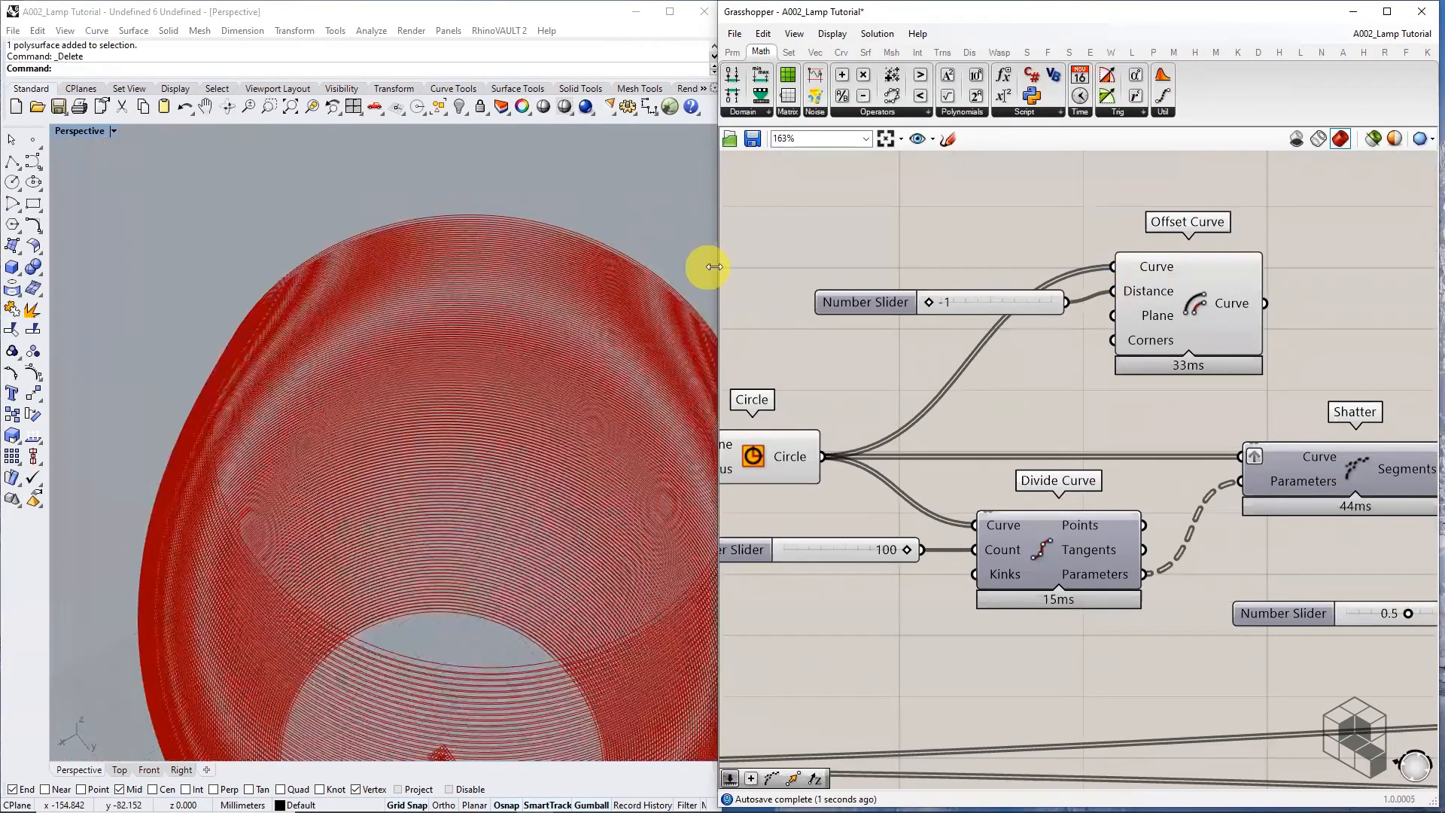
right_drag(1223, 316, 991, 304)
click(1001, 292)
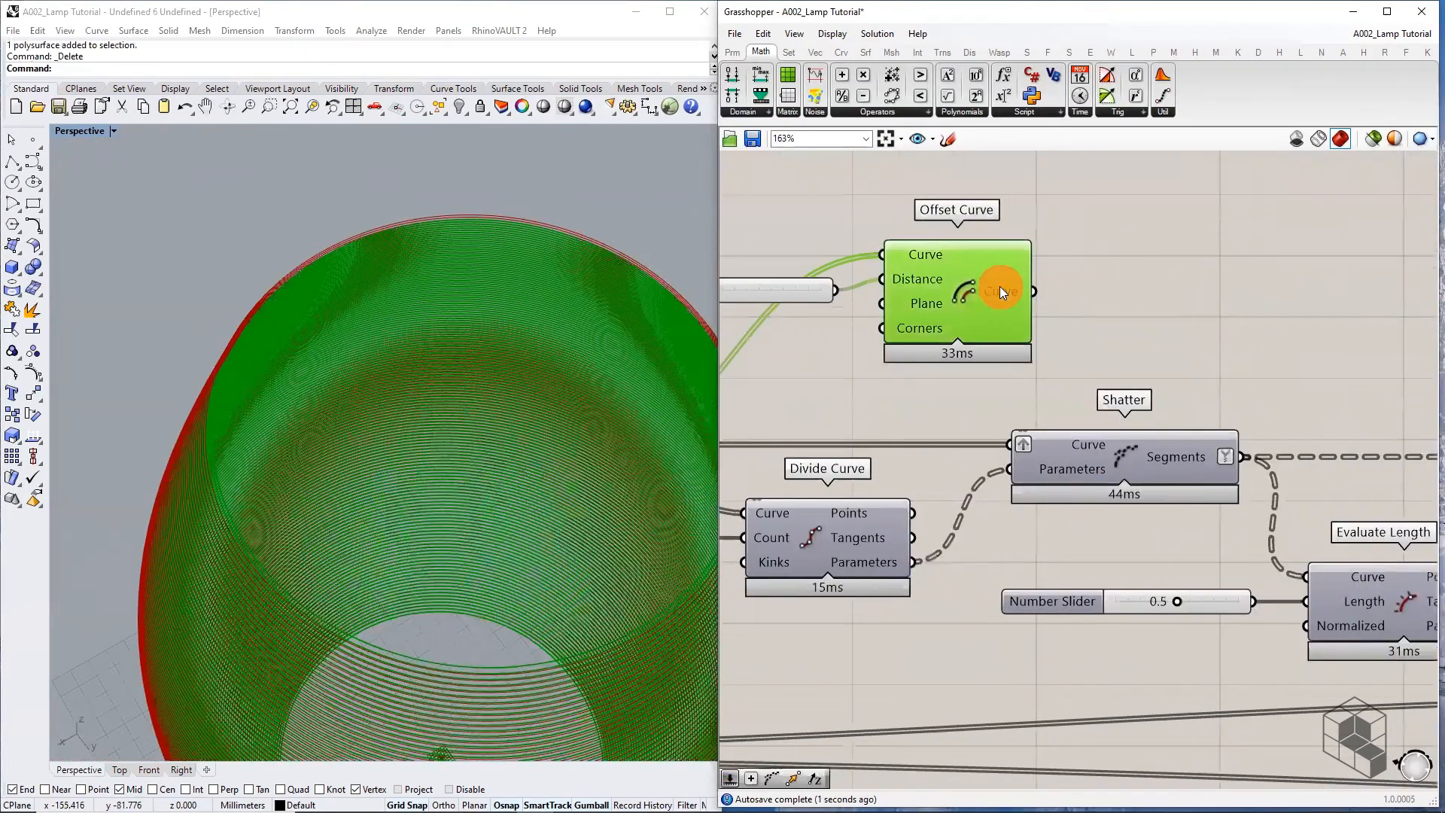
Loft the offset curves with a new Loft component whose Curves input is flattened
double_click(1157, 293)
text(loft)
key(Return)
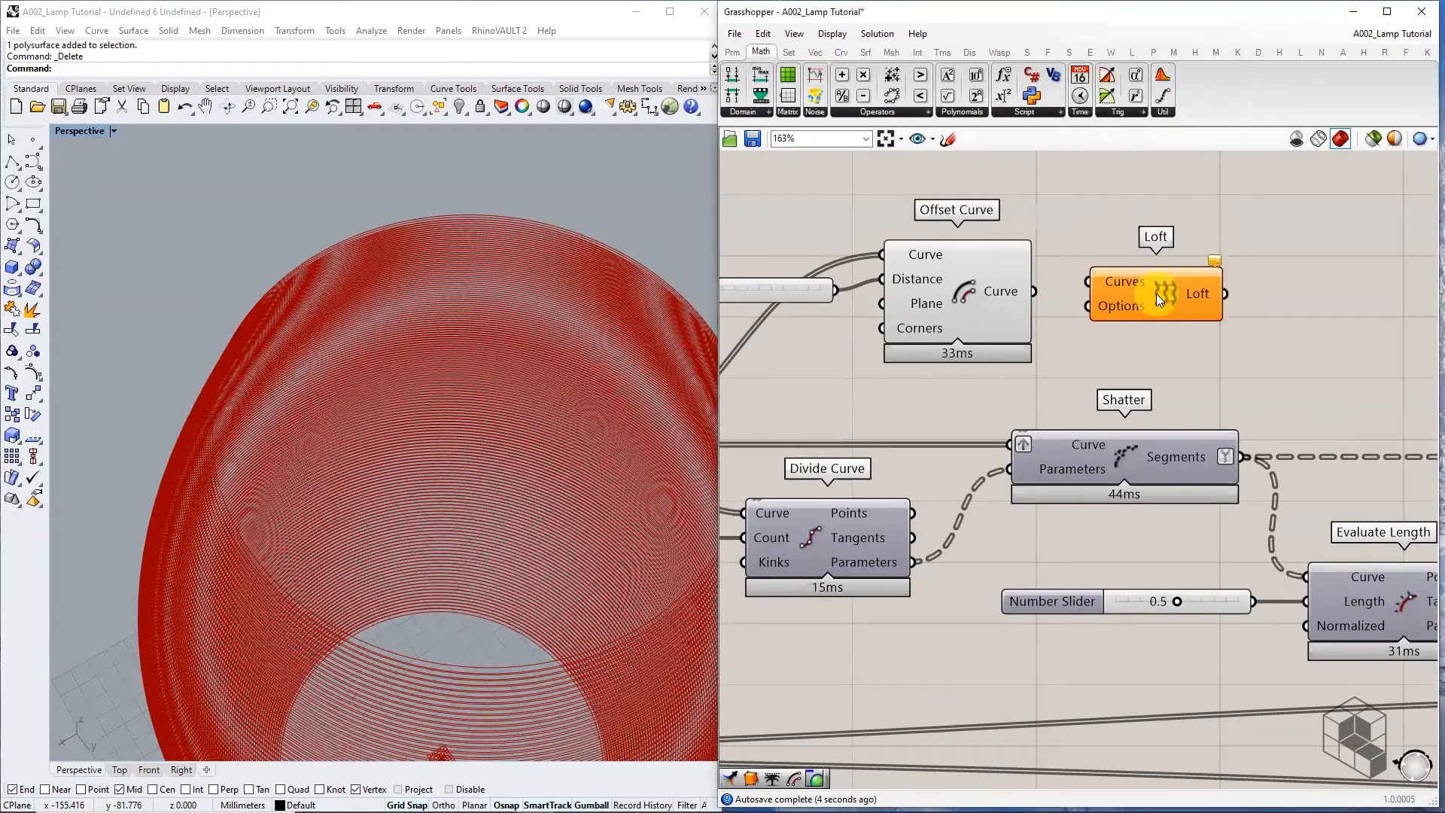
drag(1058, 289, 1162, 300)
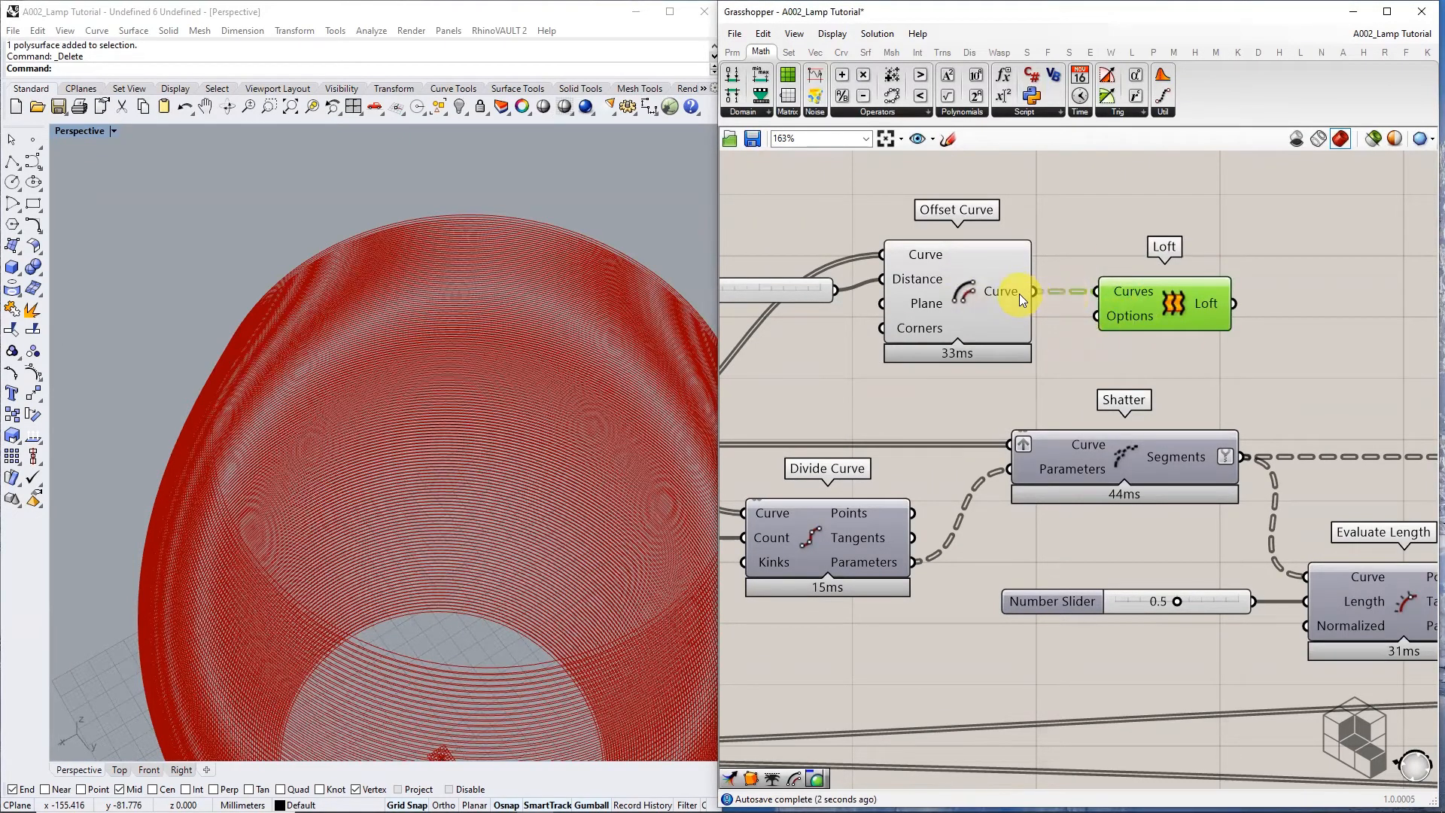
right_click(1140, 291)
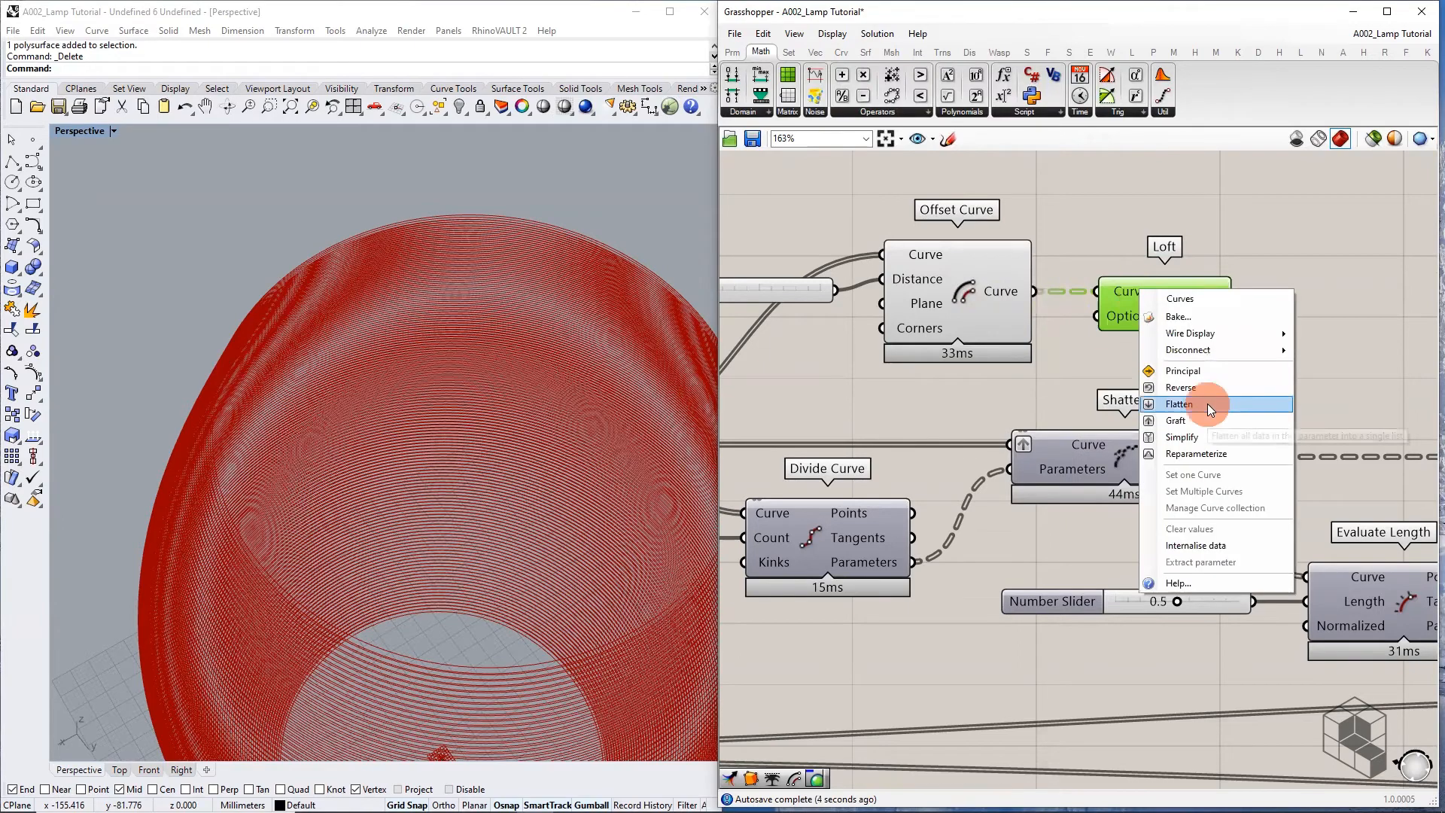
click(1207, 404)
scroll(1208, 403, down, 2)
Hide the Offset Curve and Circle previews to check the new lofted surface
click(1069, 319)
middle_click(1069, 319)
click(1098, 291)
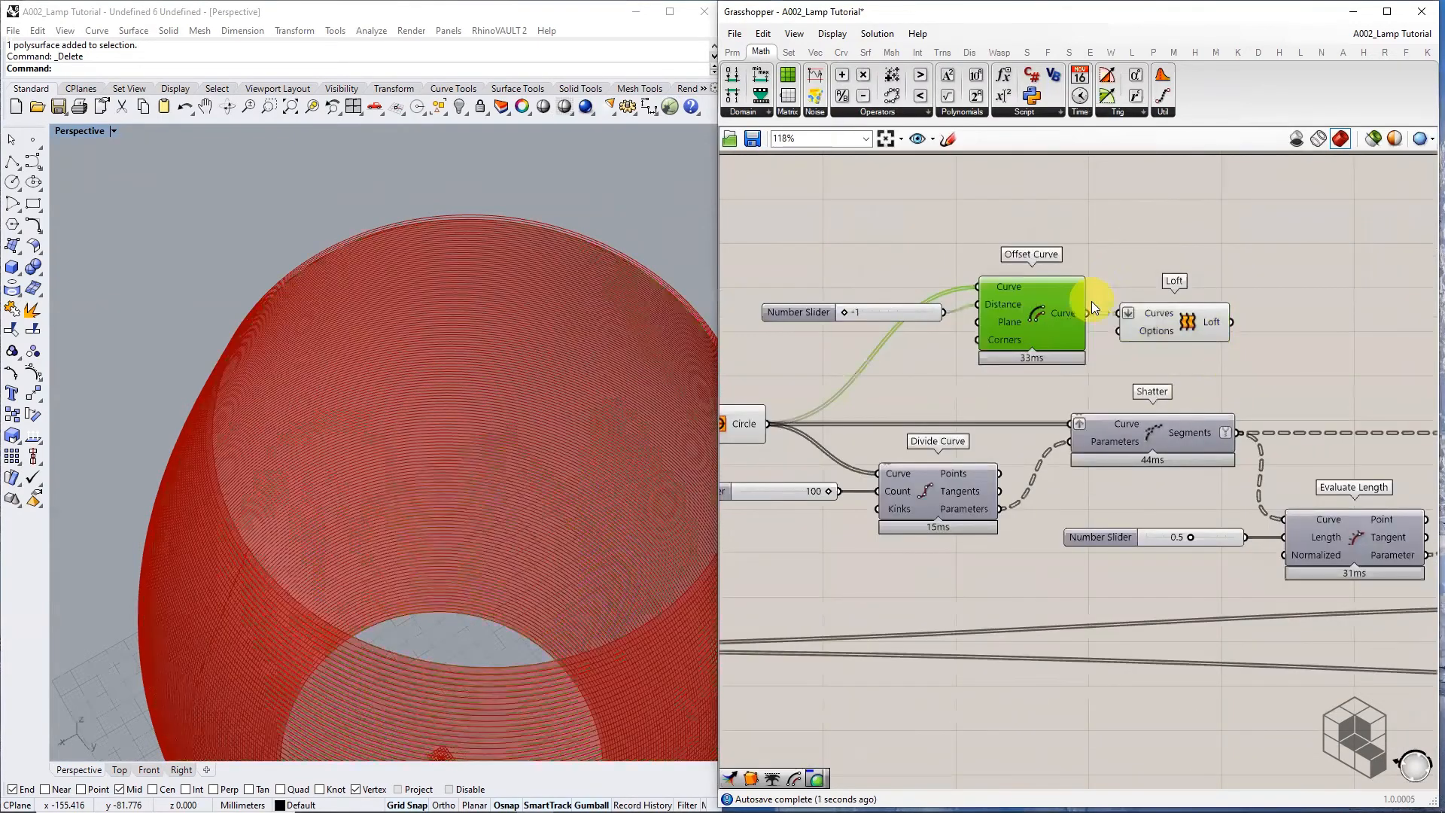
click(738, 427)
middle_click(738, 426)
click(779, 380)
right_drag(1200, 390, 889, 388)
click(886, 325)
Cap the new loft with Cap Holes and hide the Loft's preview
double_click(977, 322)
text(cap)
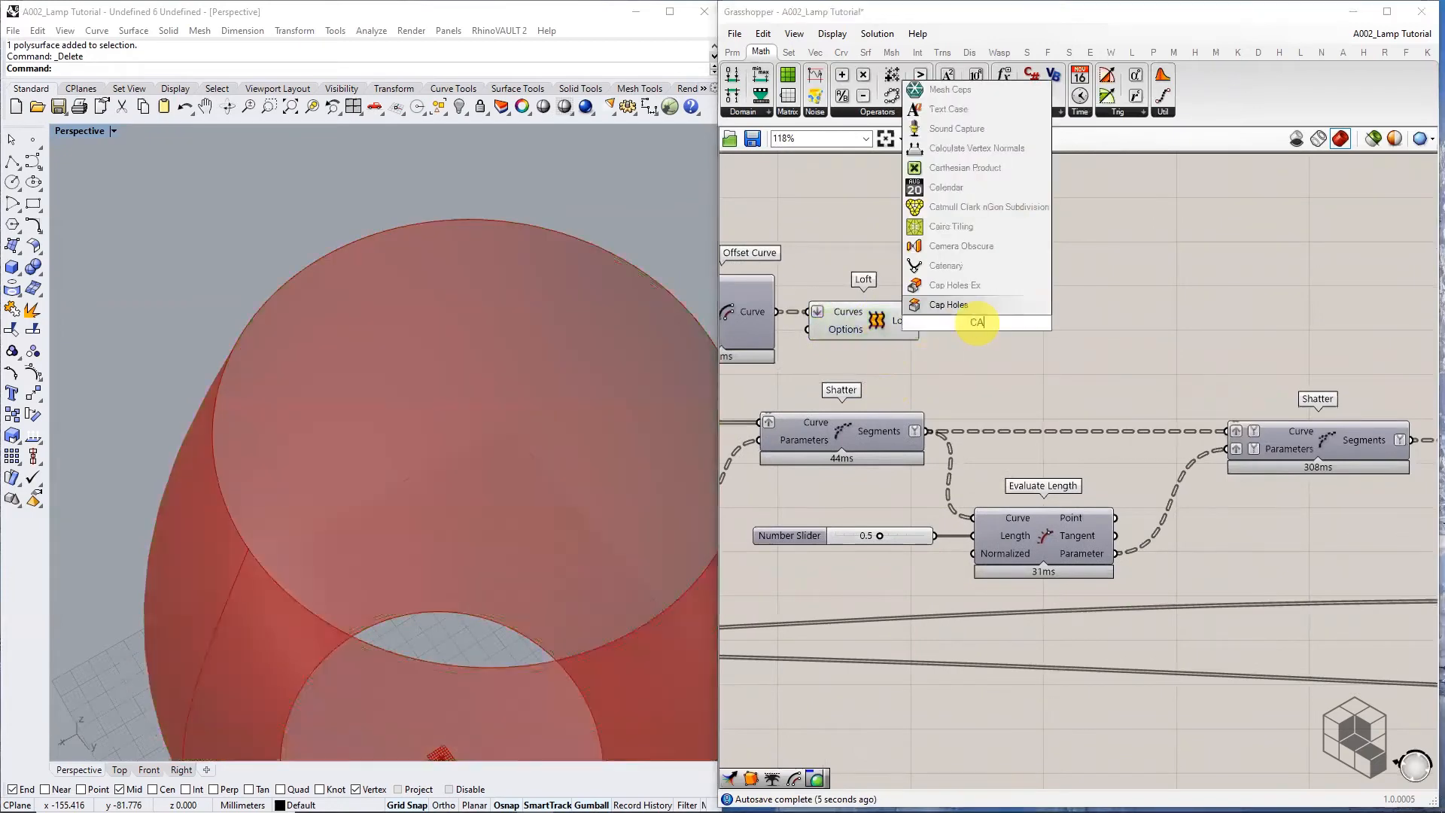
click(971, 315)
drag(921, 321, 938, 324)
click(852, 324)
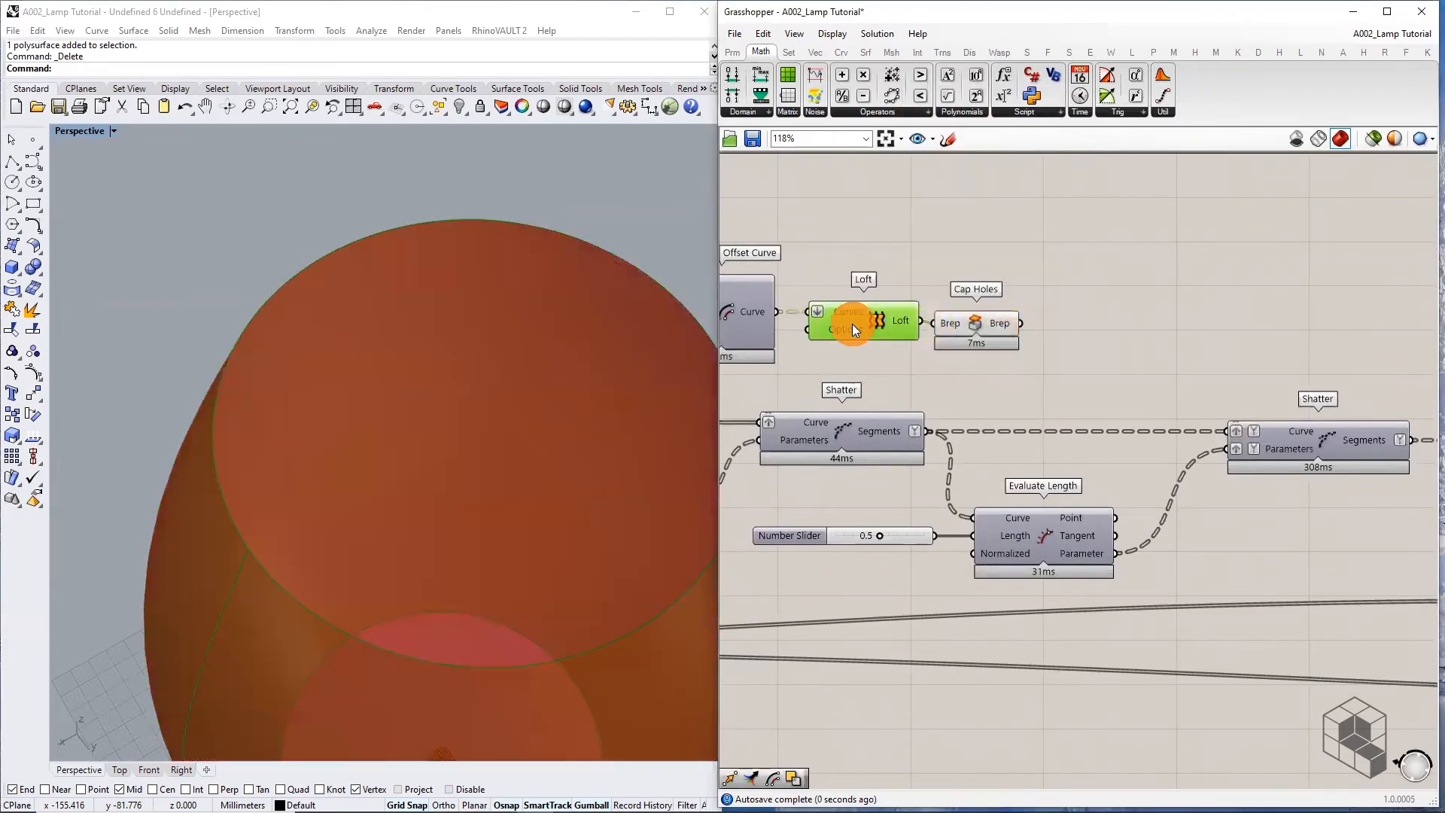
middle_click(852, 324)
click(884, 271)
click(992, 327)
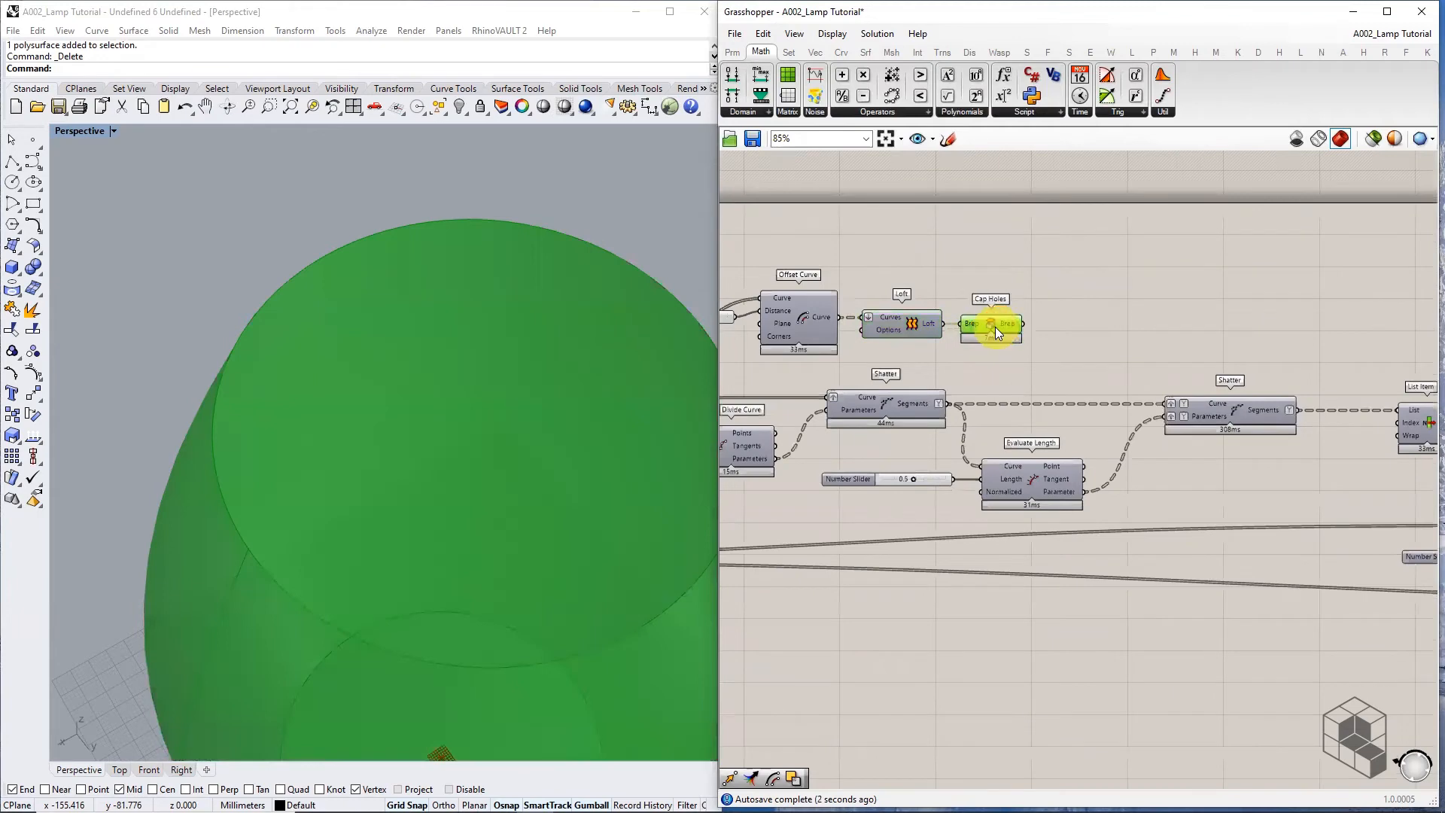
scroll(1009, 325, down, 4)
shift+drag(1442, 358, 910, 373)
scroll(911, 422, up, 3)
Add a second Cap Holes fed by the original lamp Loft to close it into a solid
click(927, 497)
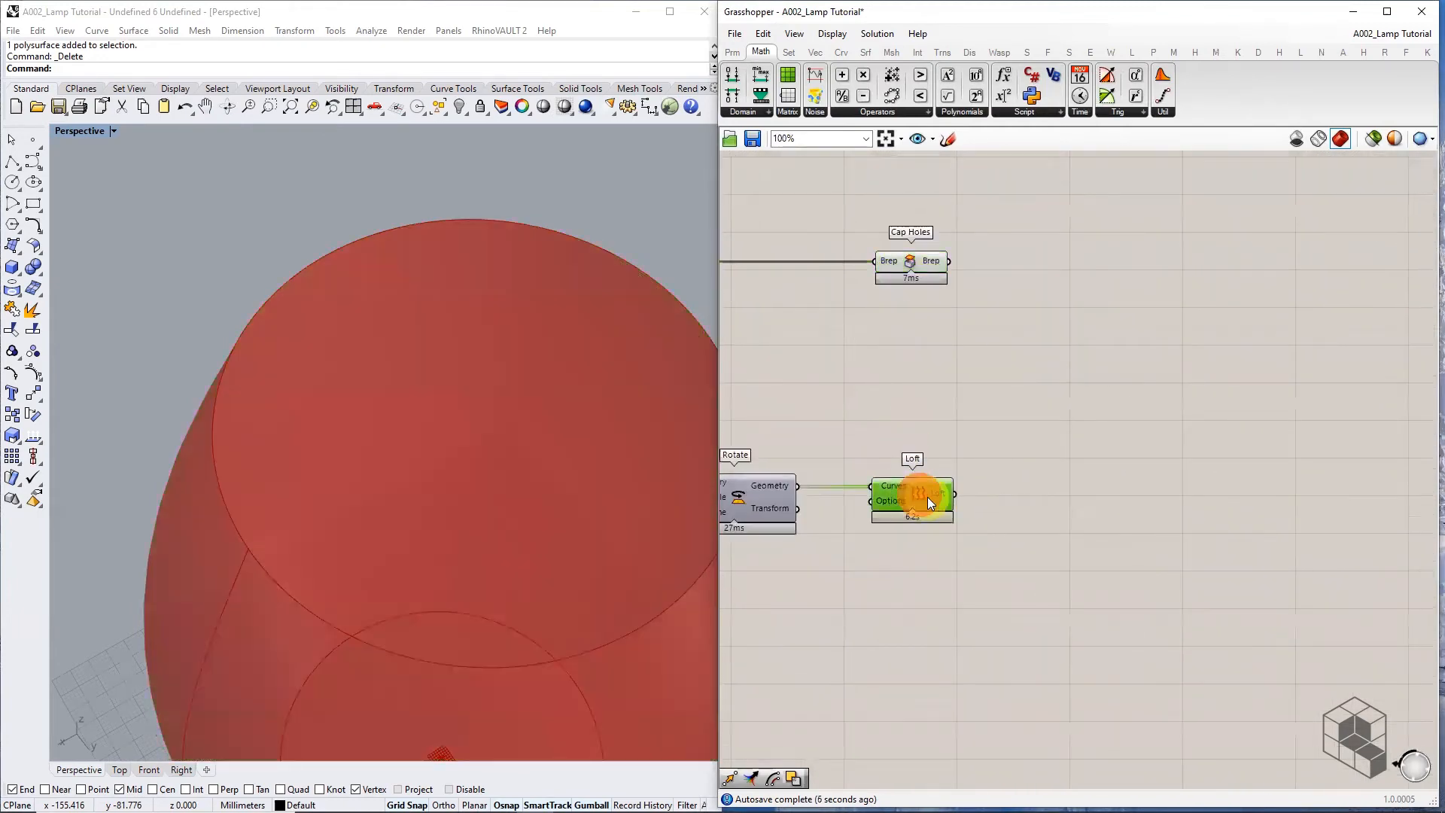
mouse_move(937, 497)
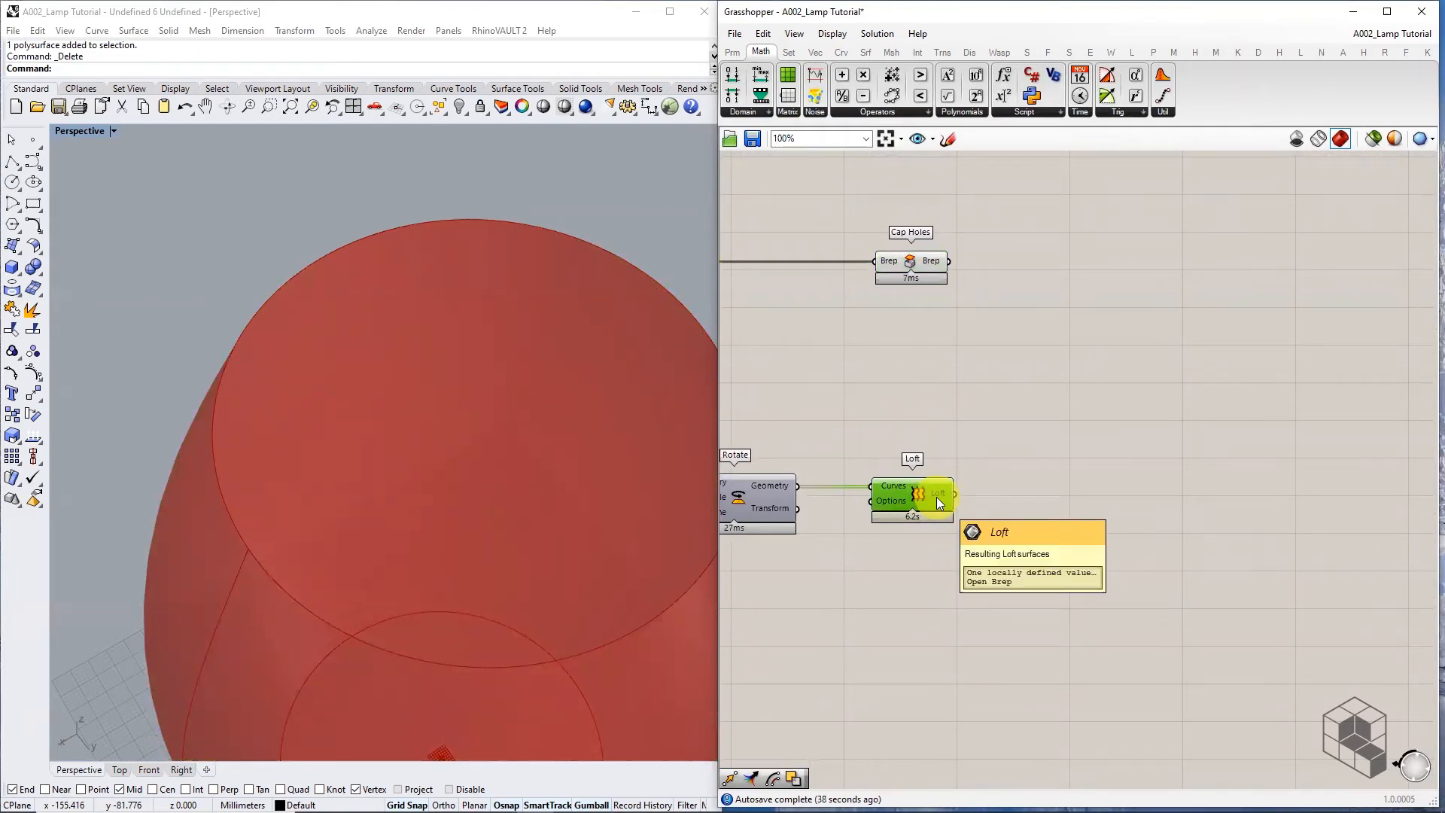
double_click(1007, 497)
text(CAP)
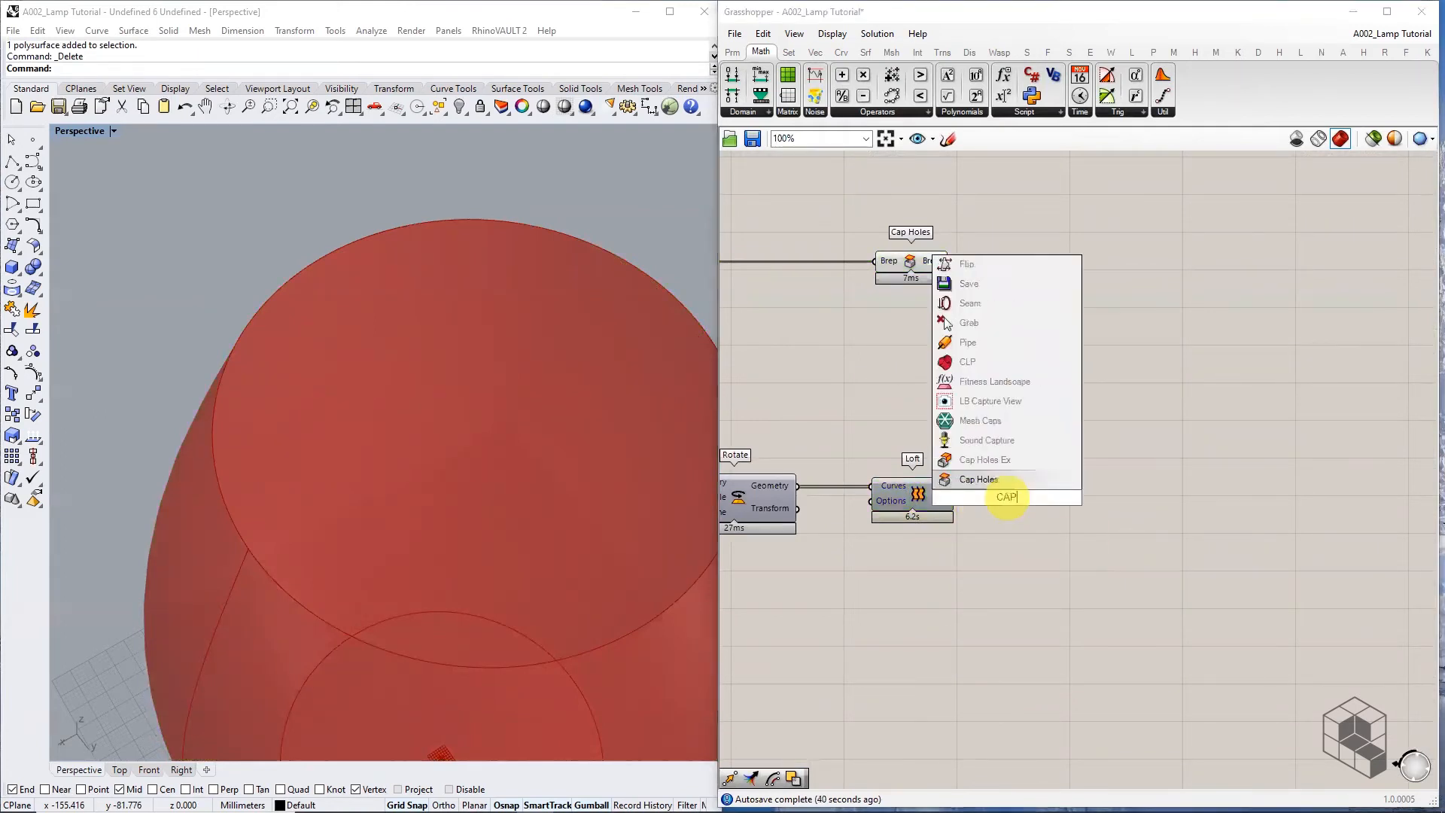
key(Return)
scroll(938, 519, up, 2)
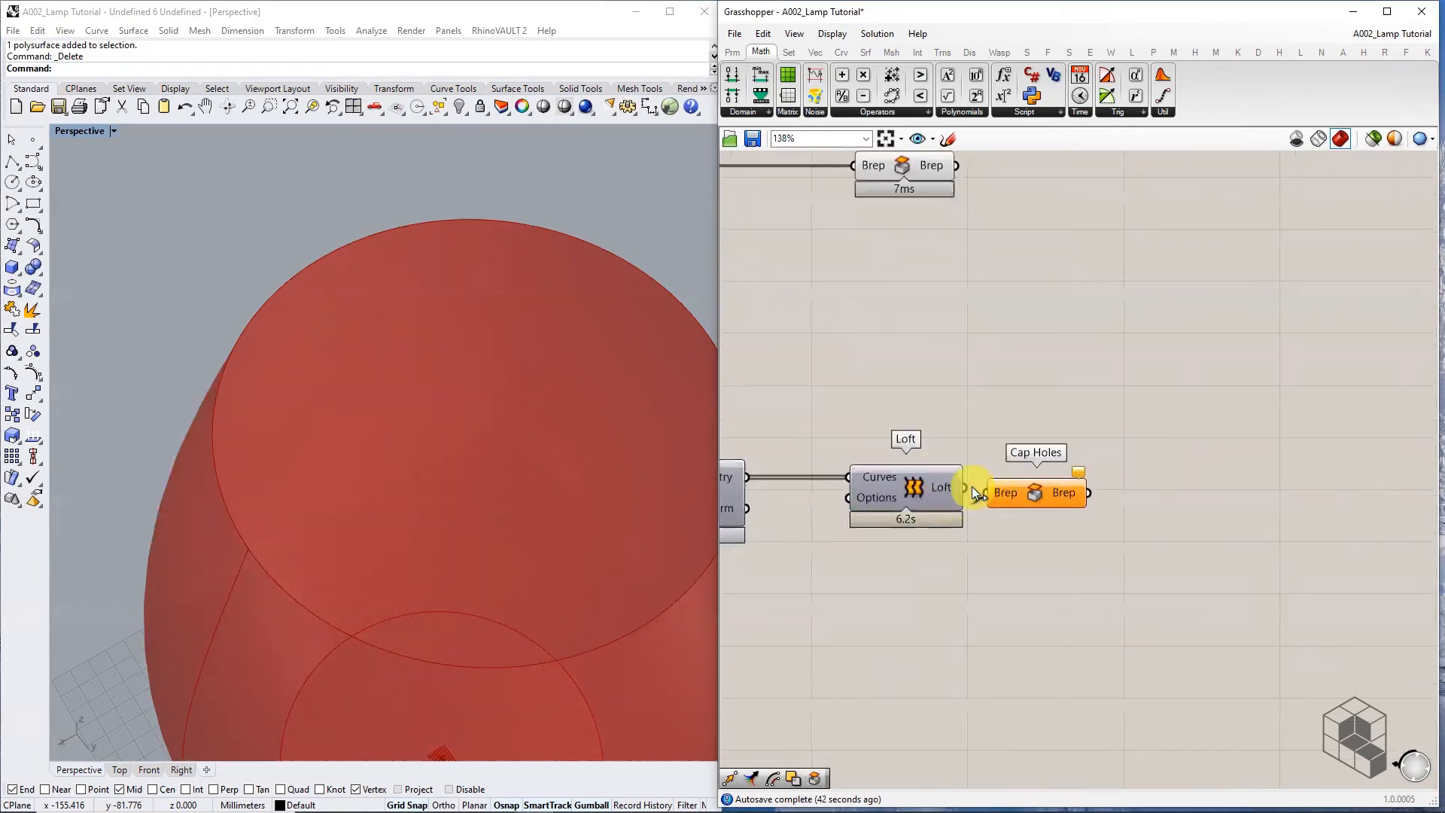
drag(1027, 500, 1142, 492)
scroll(1094, 528, down, 4)
drag(990, 374, 1069, 372)
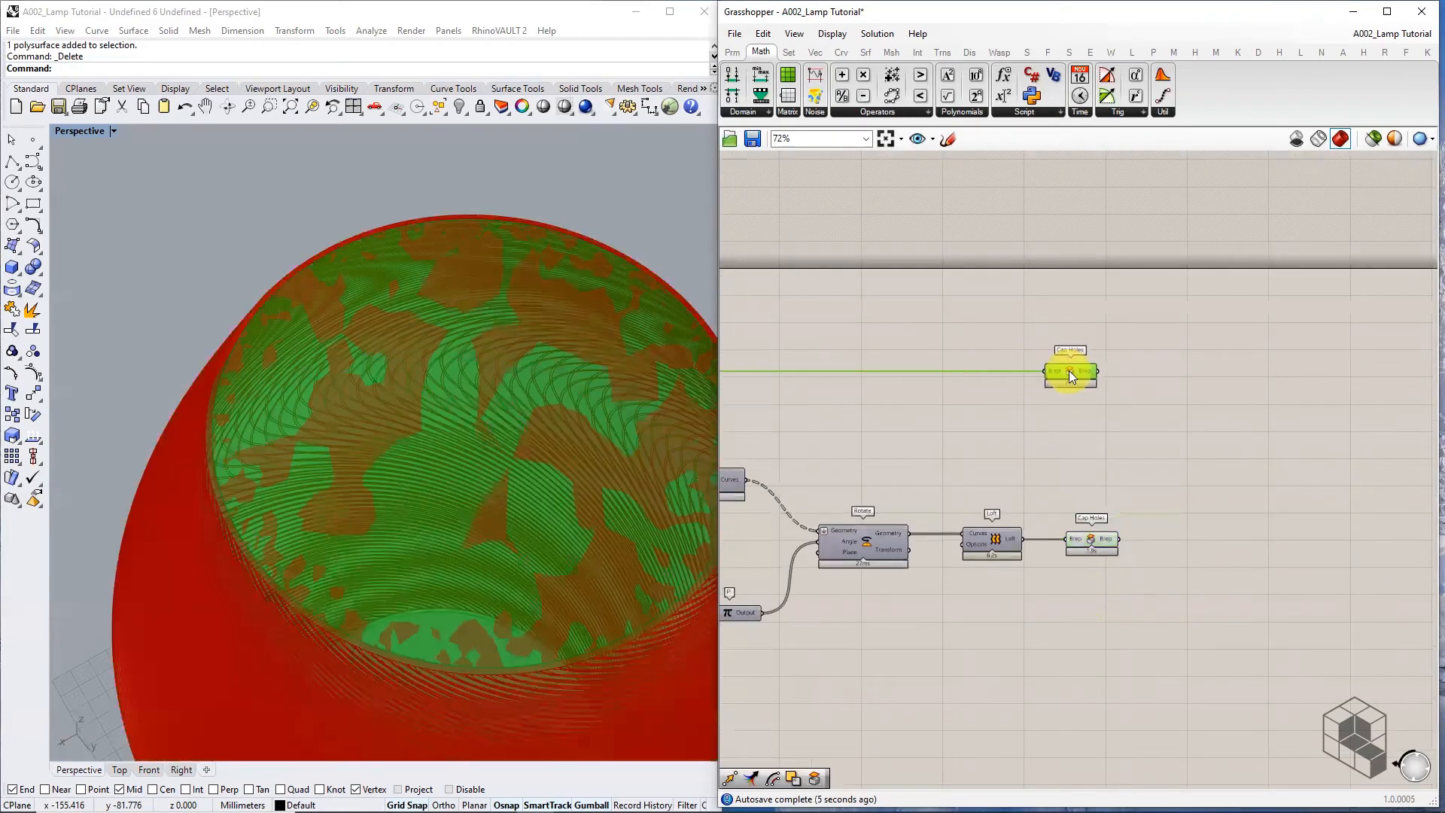
right_drag(1121, 485, 1042, 511)
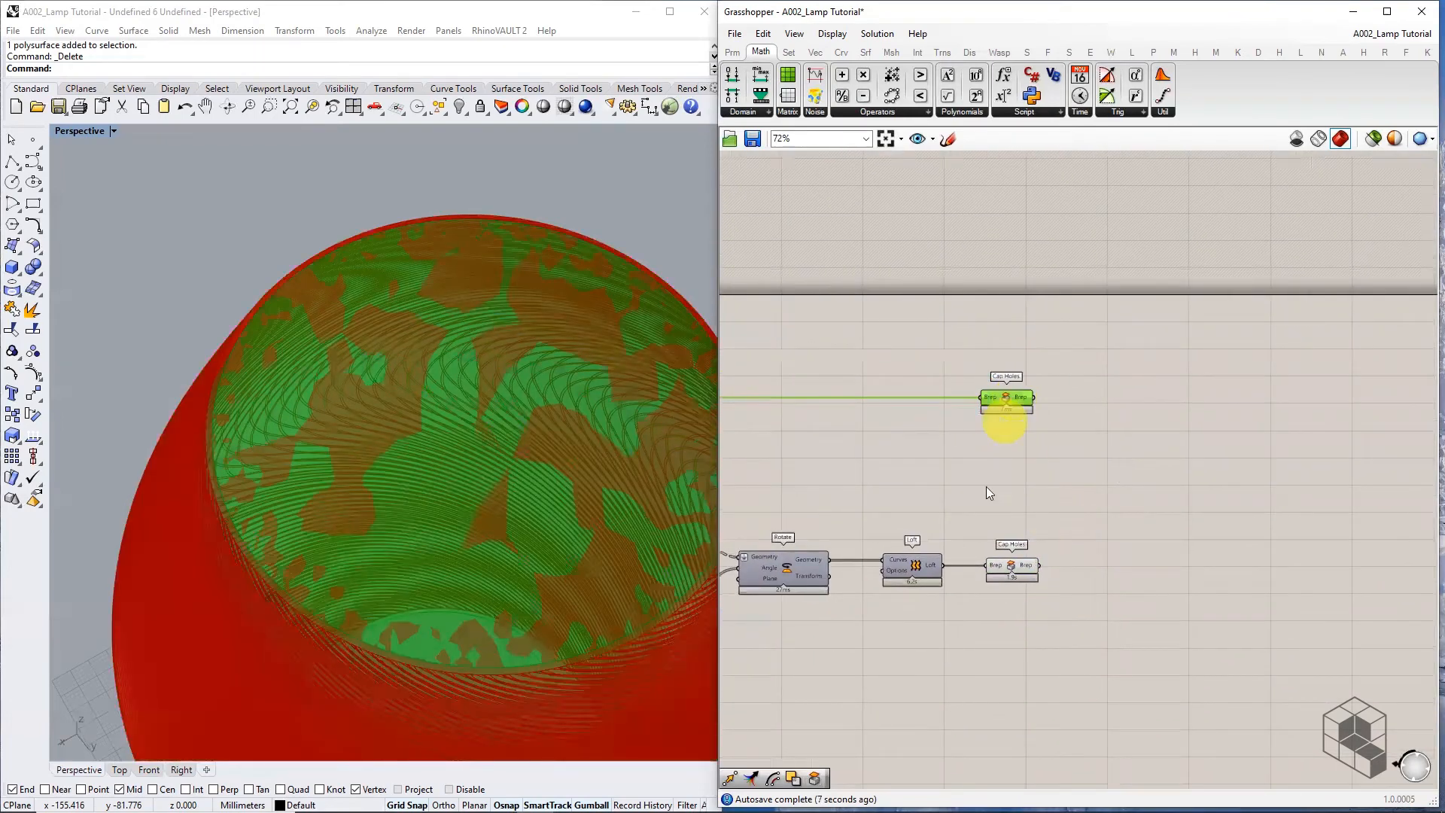
scroll(1008, 554, up, 3)
click(1025, 574)
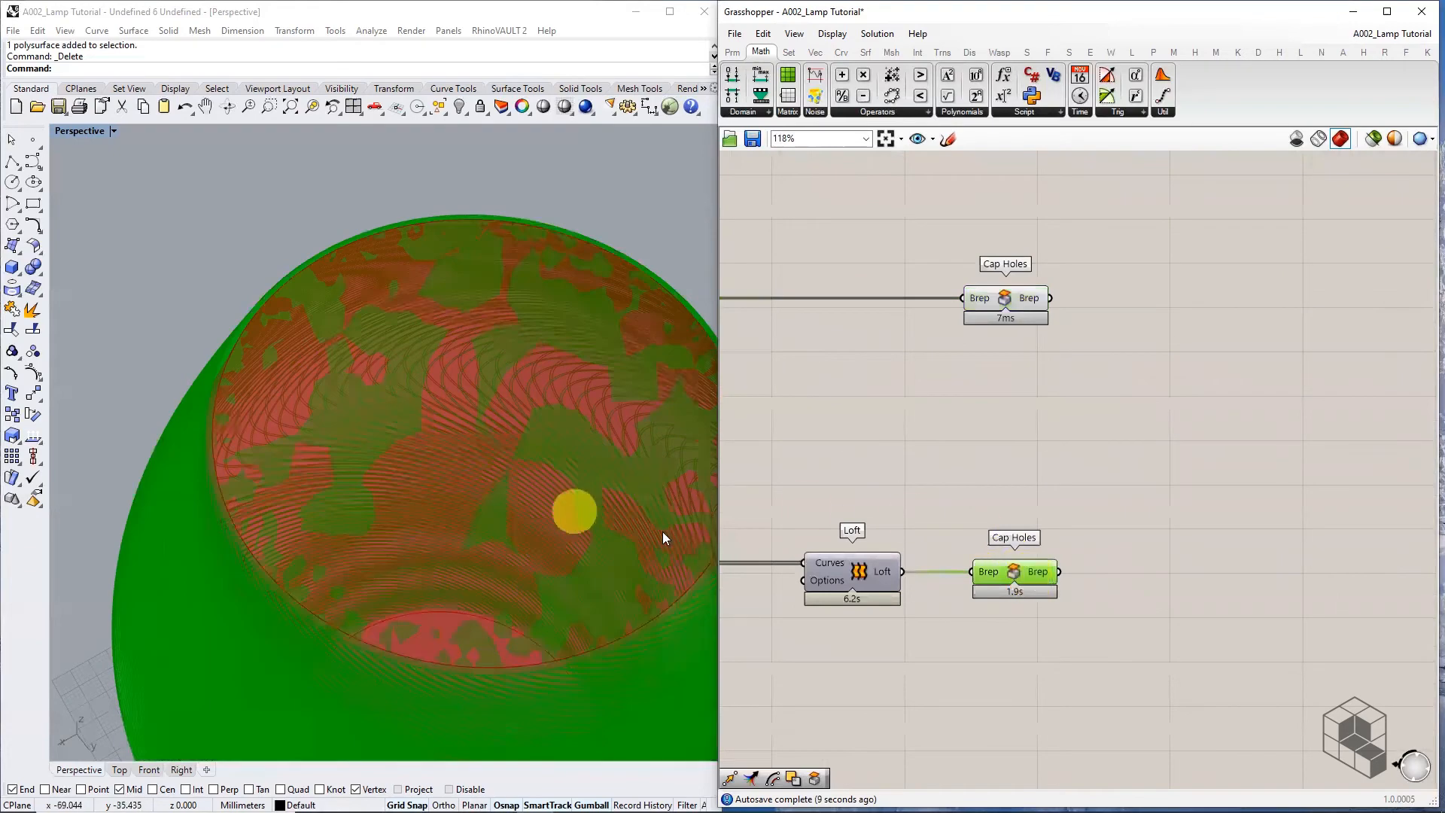
right_drag(1187, 522, 1095, 526)
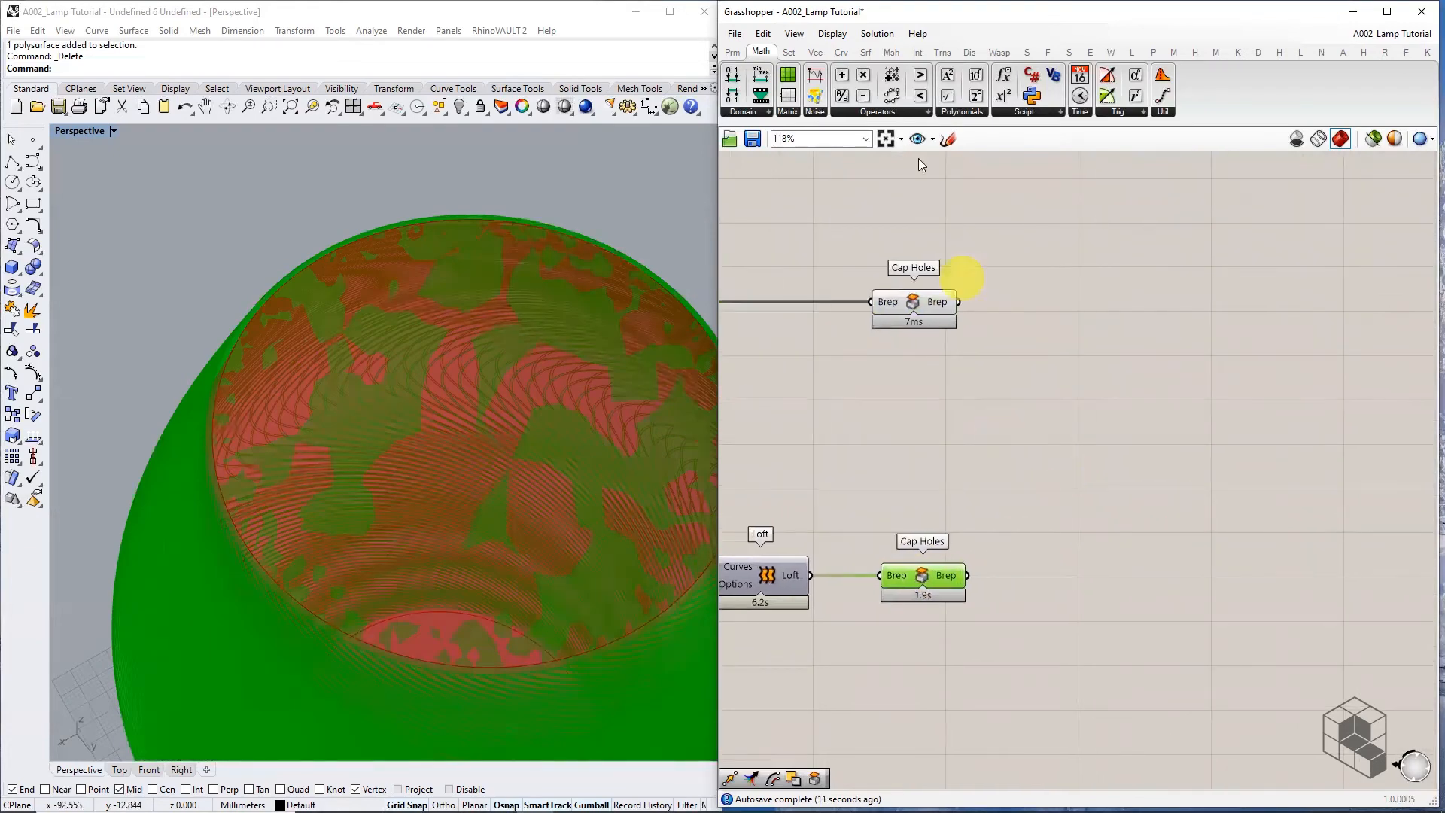
Add Solid Difference with the lower capped lamp as Breps A and the upper capped solid subtracted
click(917, 52)
click(1021, 113)
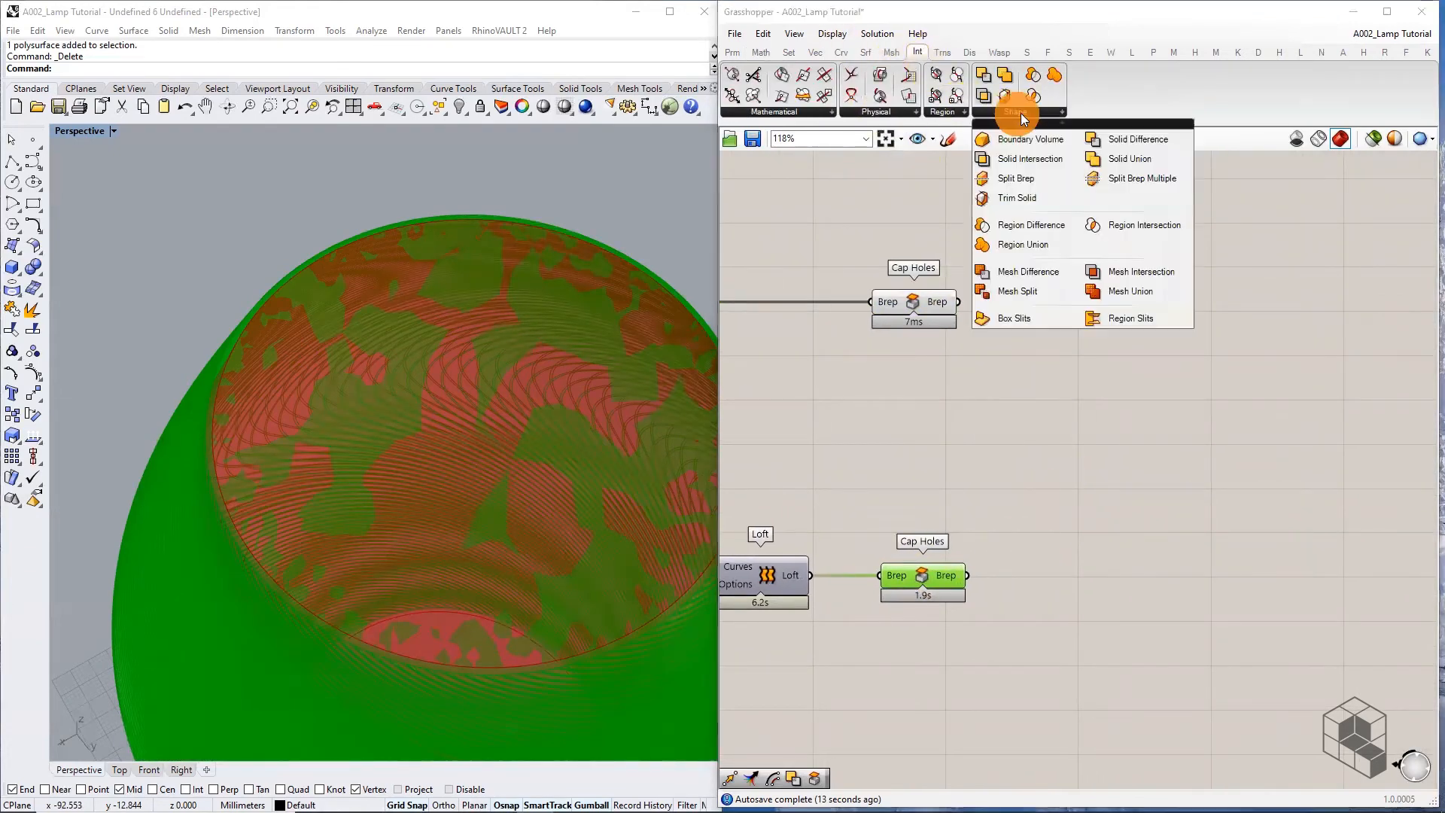
drag(1146, 146, 1155, 419)
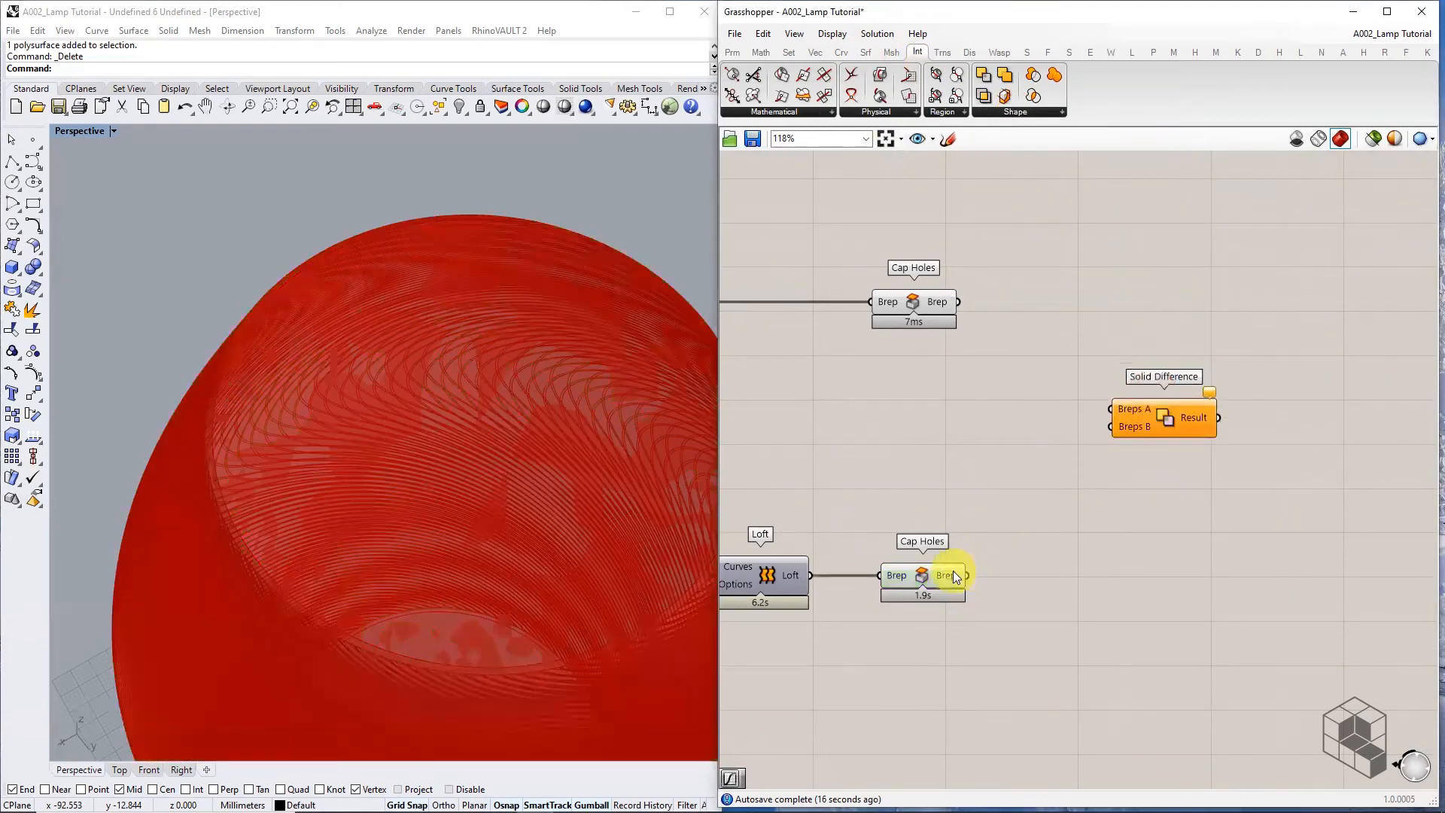
click(913, 302)
drag(944, 578, 1102, 410)
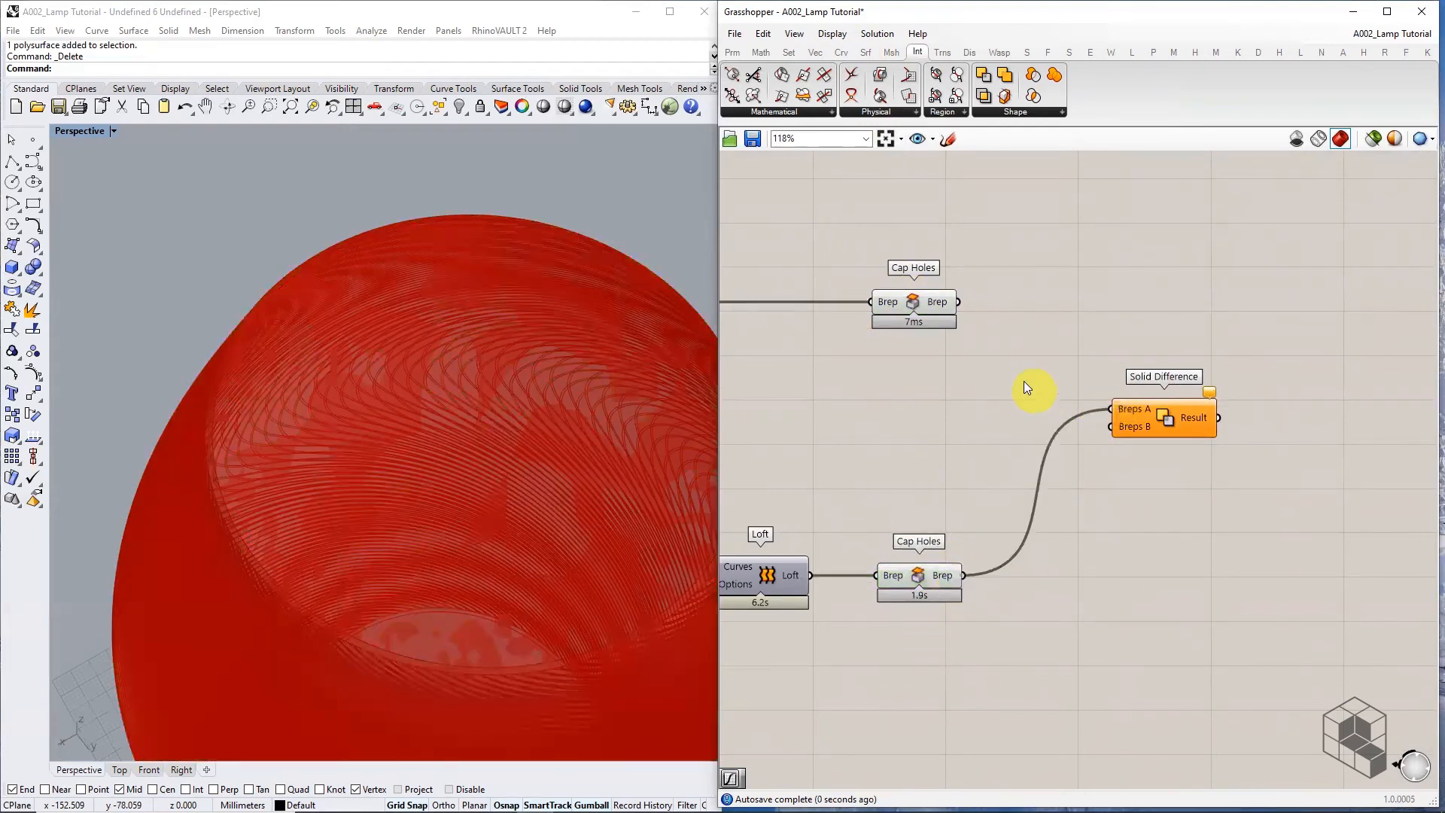
drag(964, 307, 1111, 427)
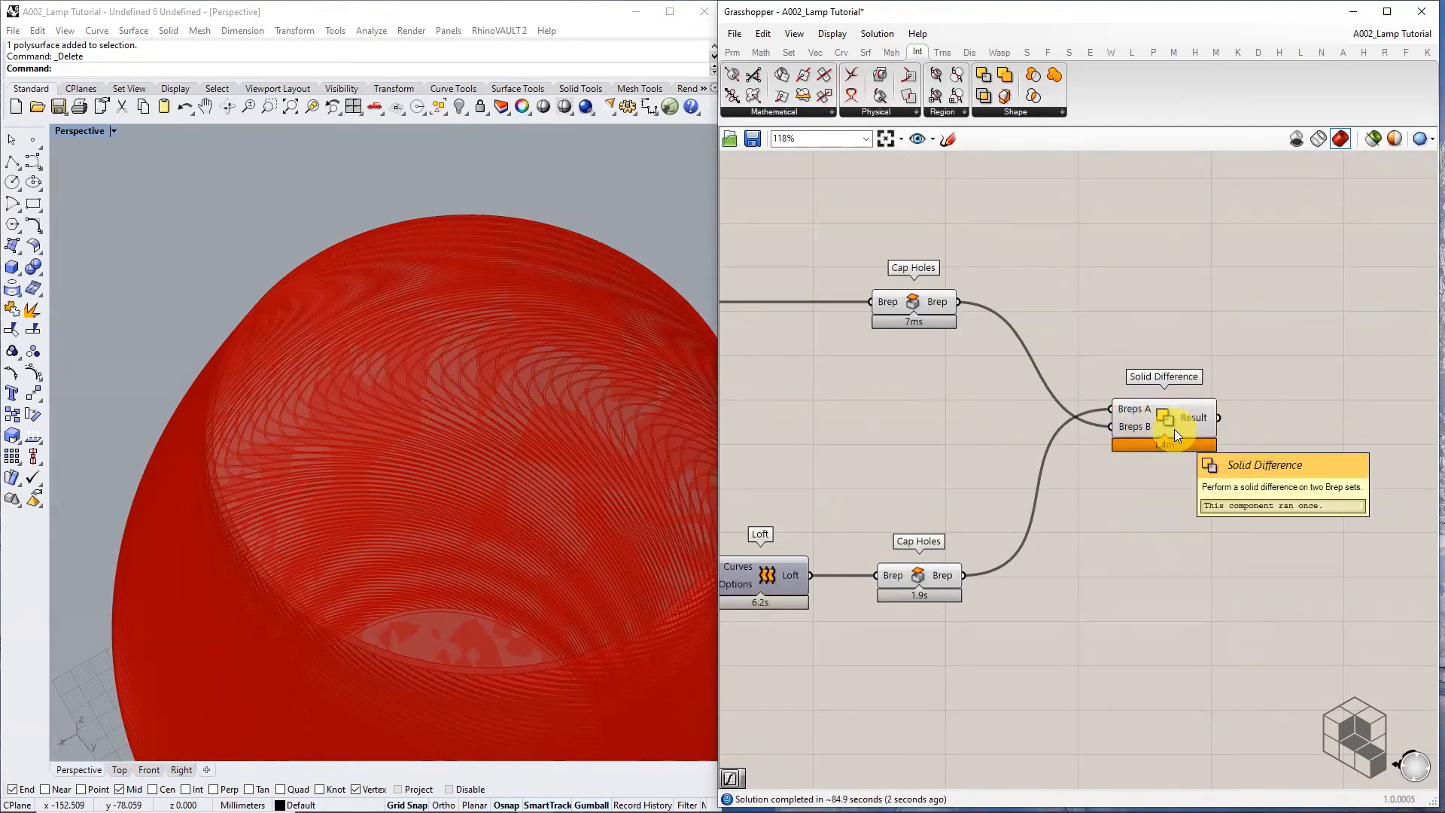
Hide both Cap Holes previews and bake the Solid Difference result onto the Default layer
drag(1000, 232, 895, 611)
middle_click(915, 497)
click(959, 453)
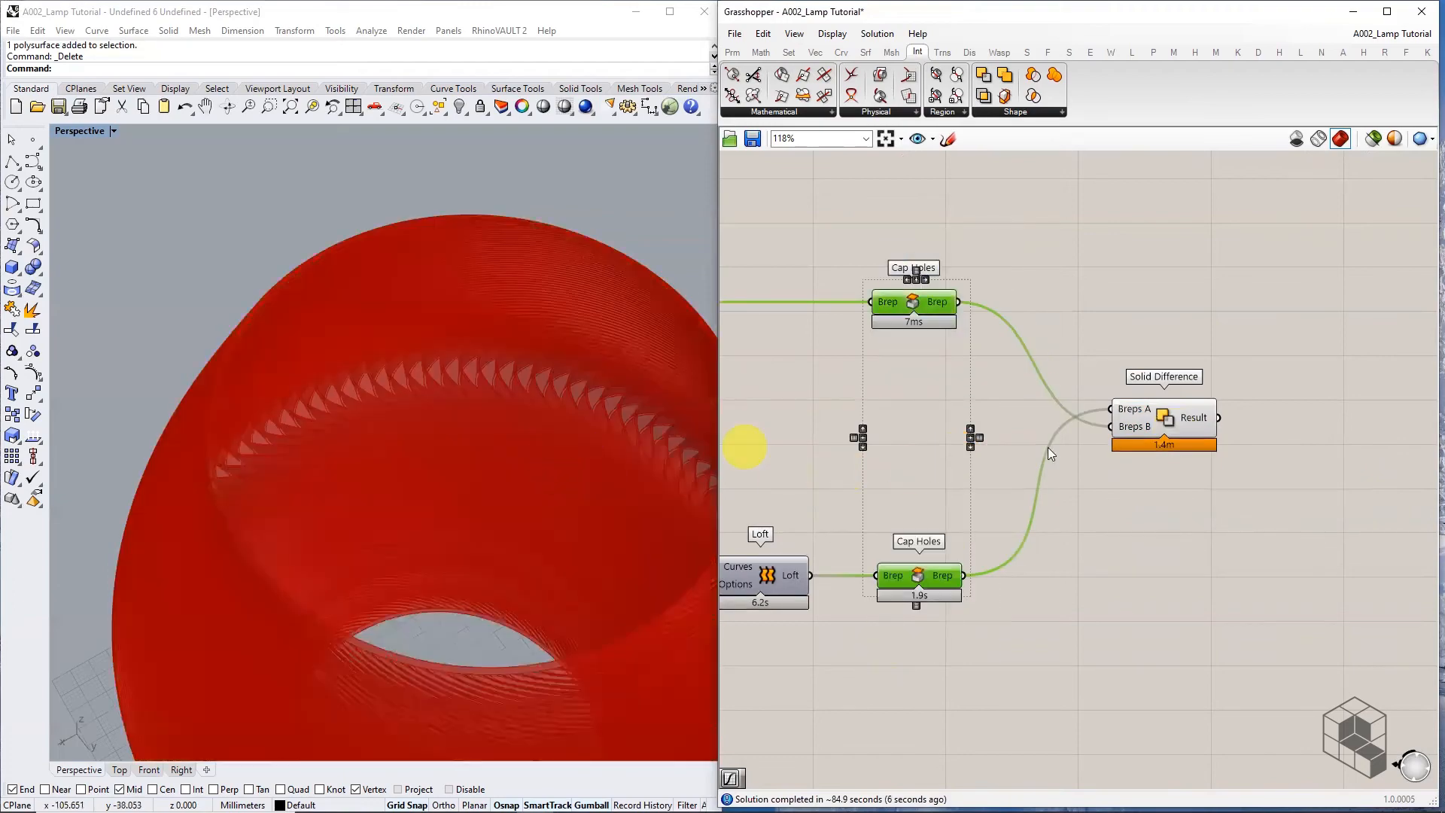
click(1188, 420)
right_click(1204, 418)
click(1256, 450)
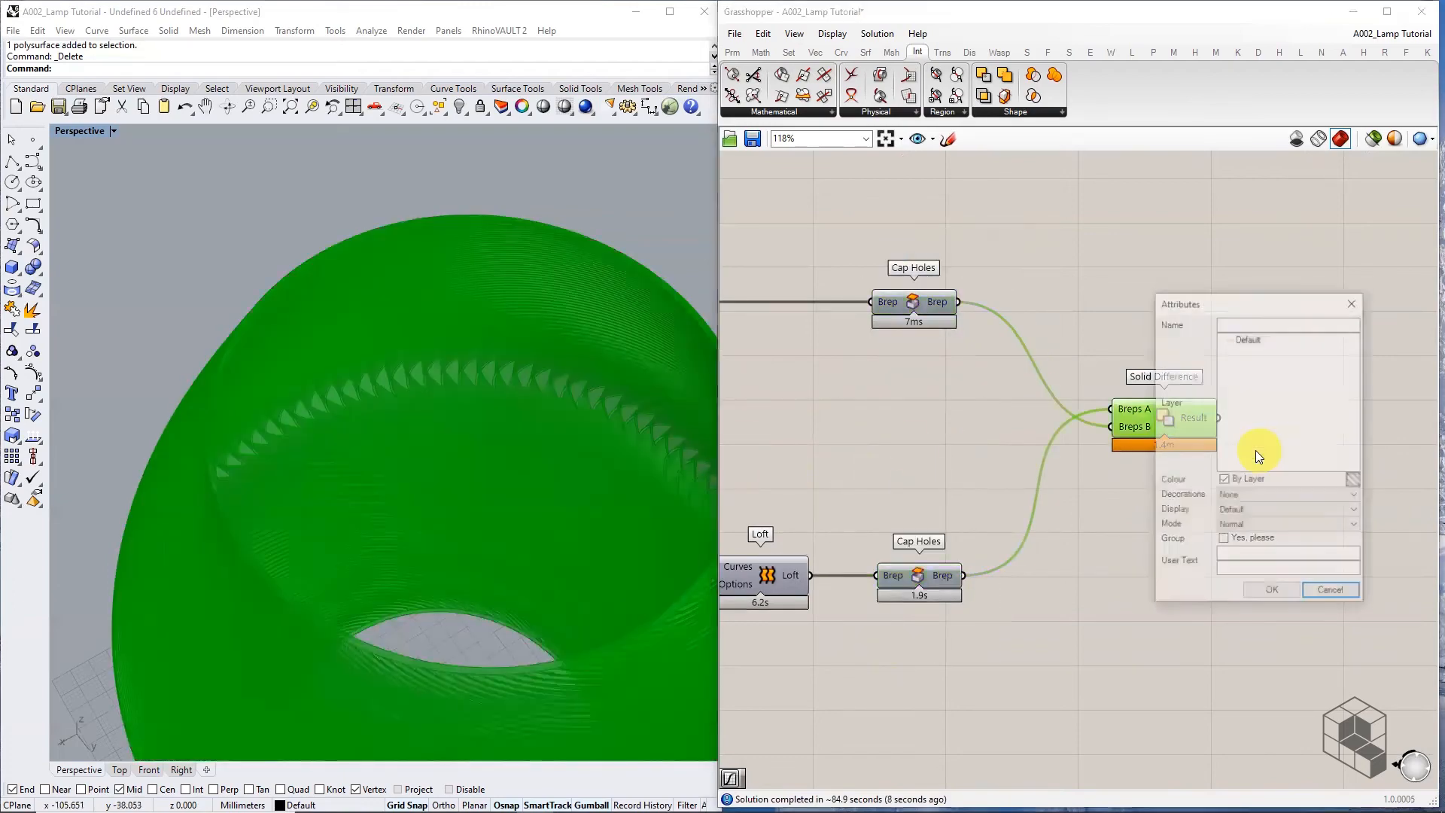
click(1246, 338)
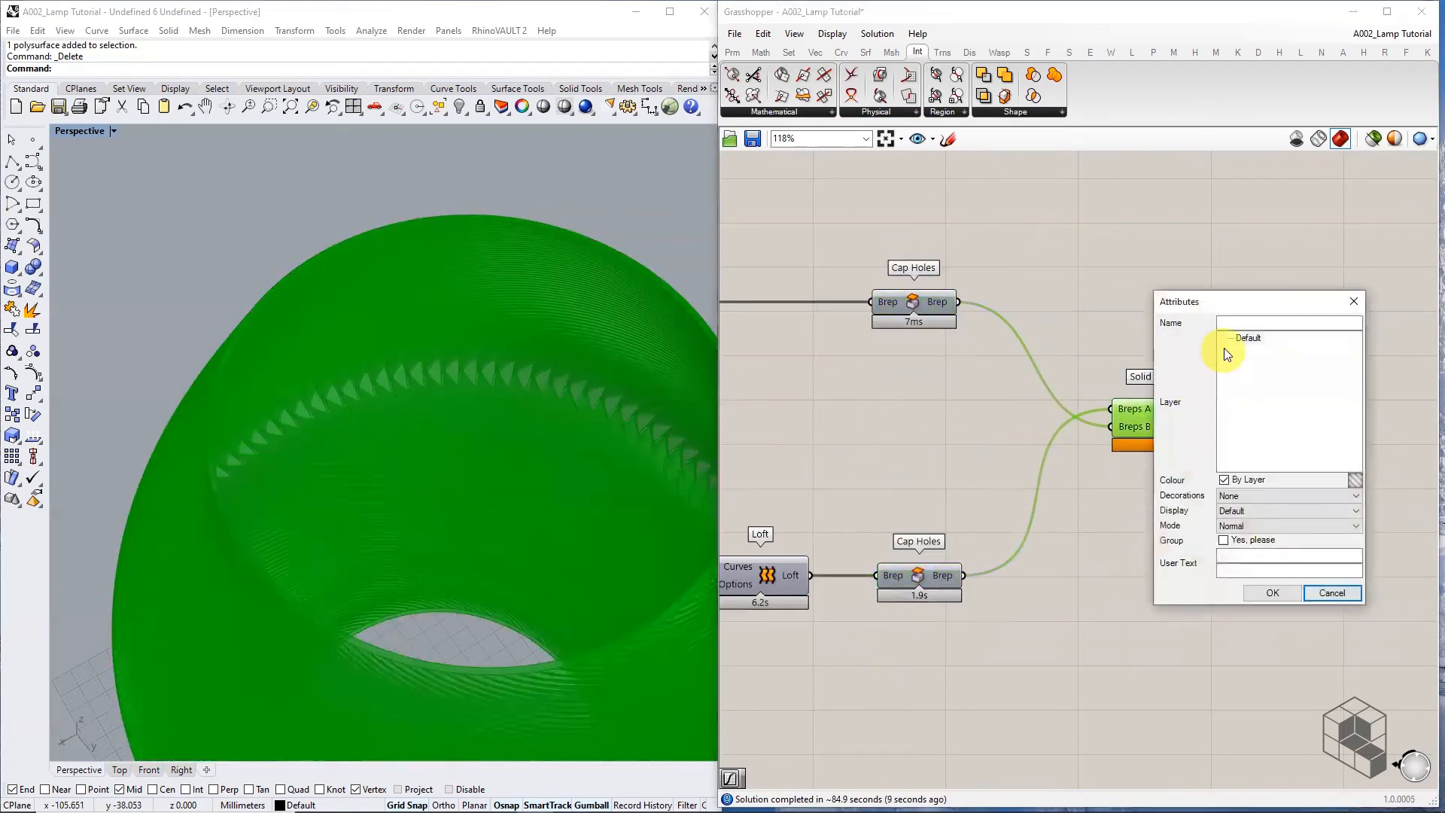
click(1259, 594)
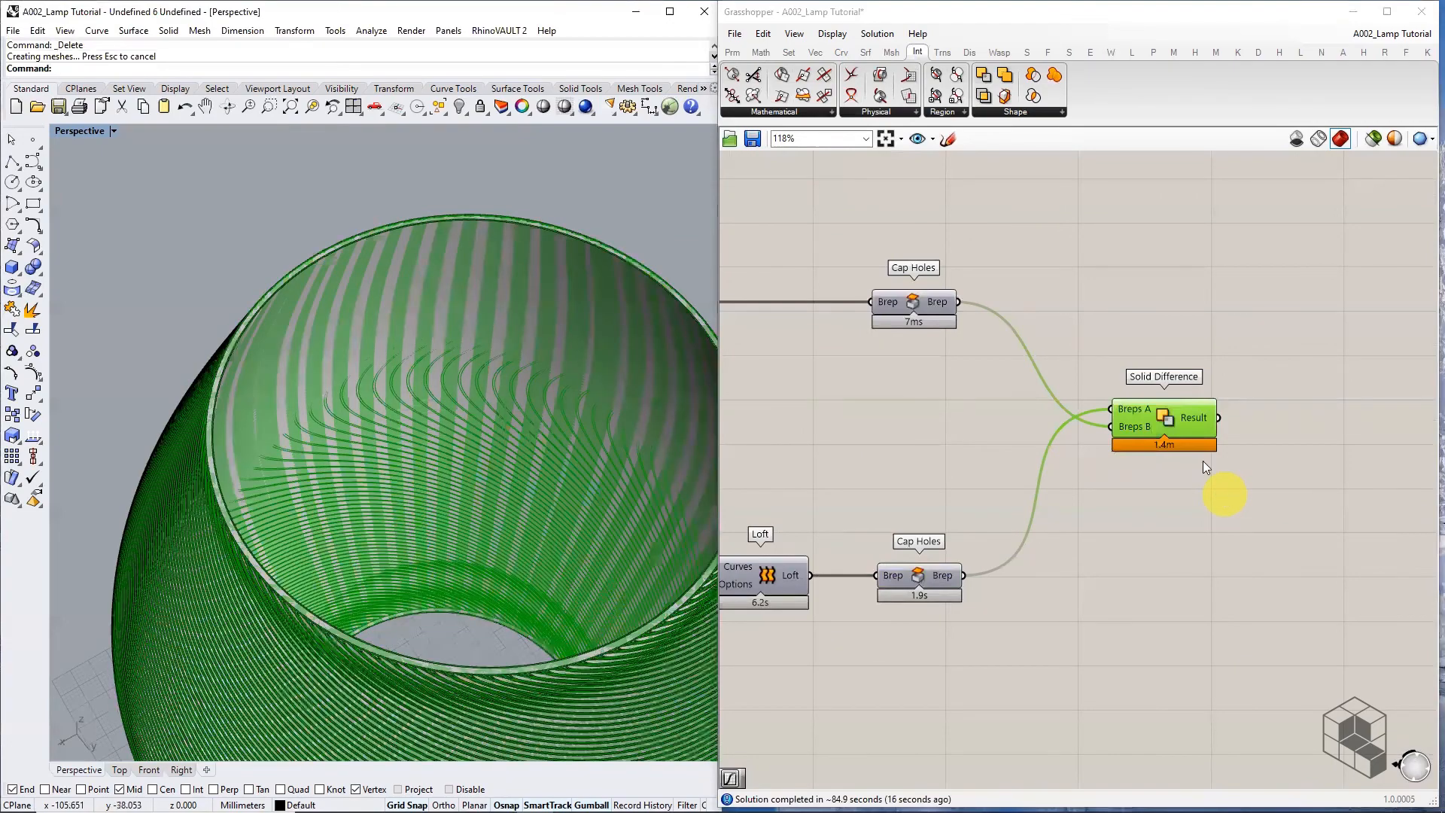
Hide the Solid Difference preview and orbit to see the baked lamp from below
middle_click(1180, 423)
click(1223, 382)
scroll(480, 427, down, 6)
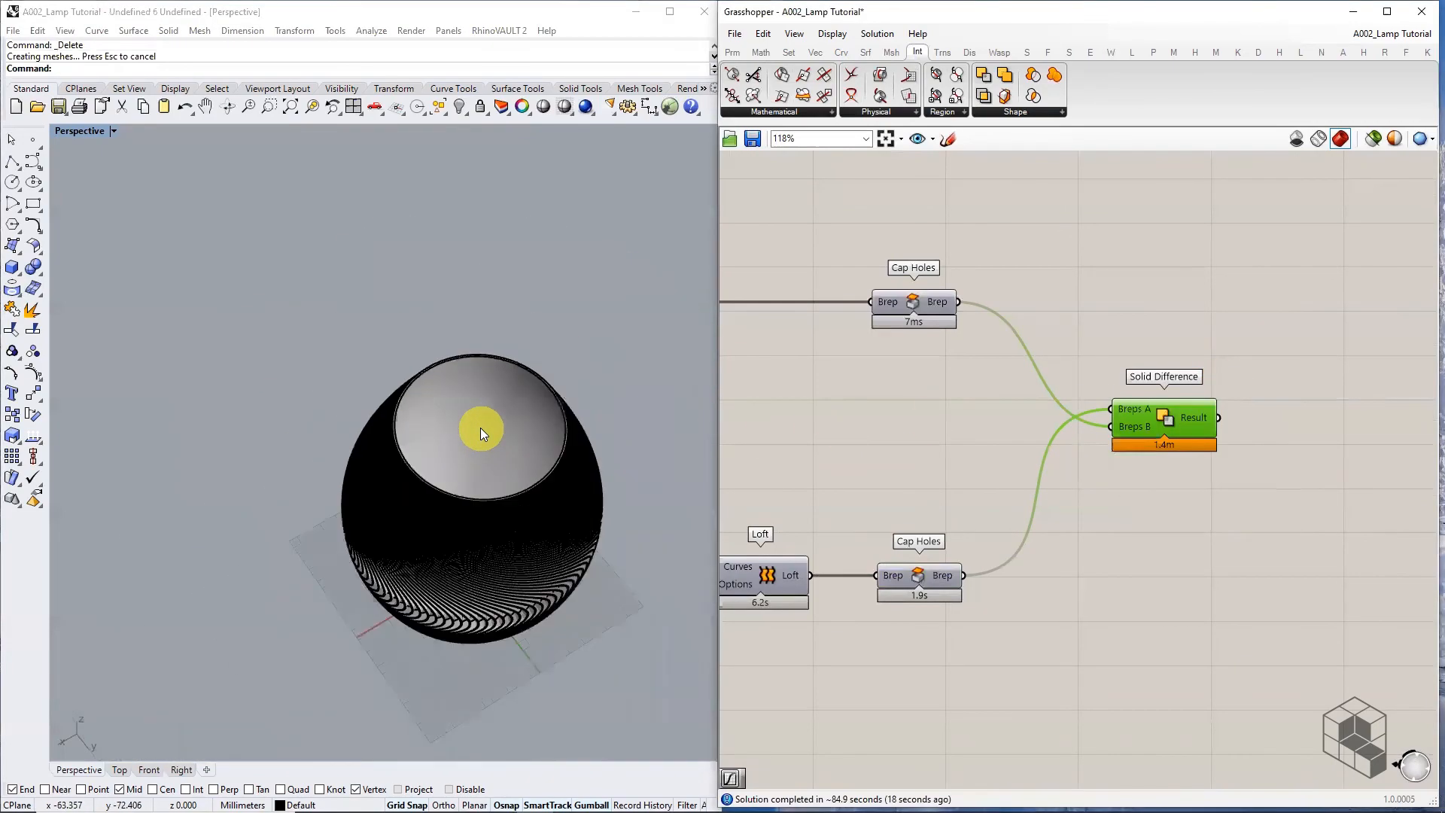
right_drag(472, 521, 457, 459)
scroll(457, 459, up, 5)
scroll(500, 434, down, 1)
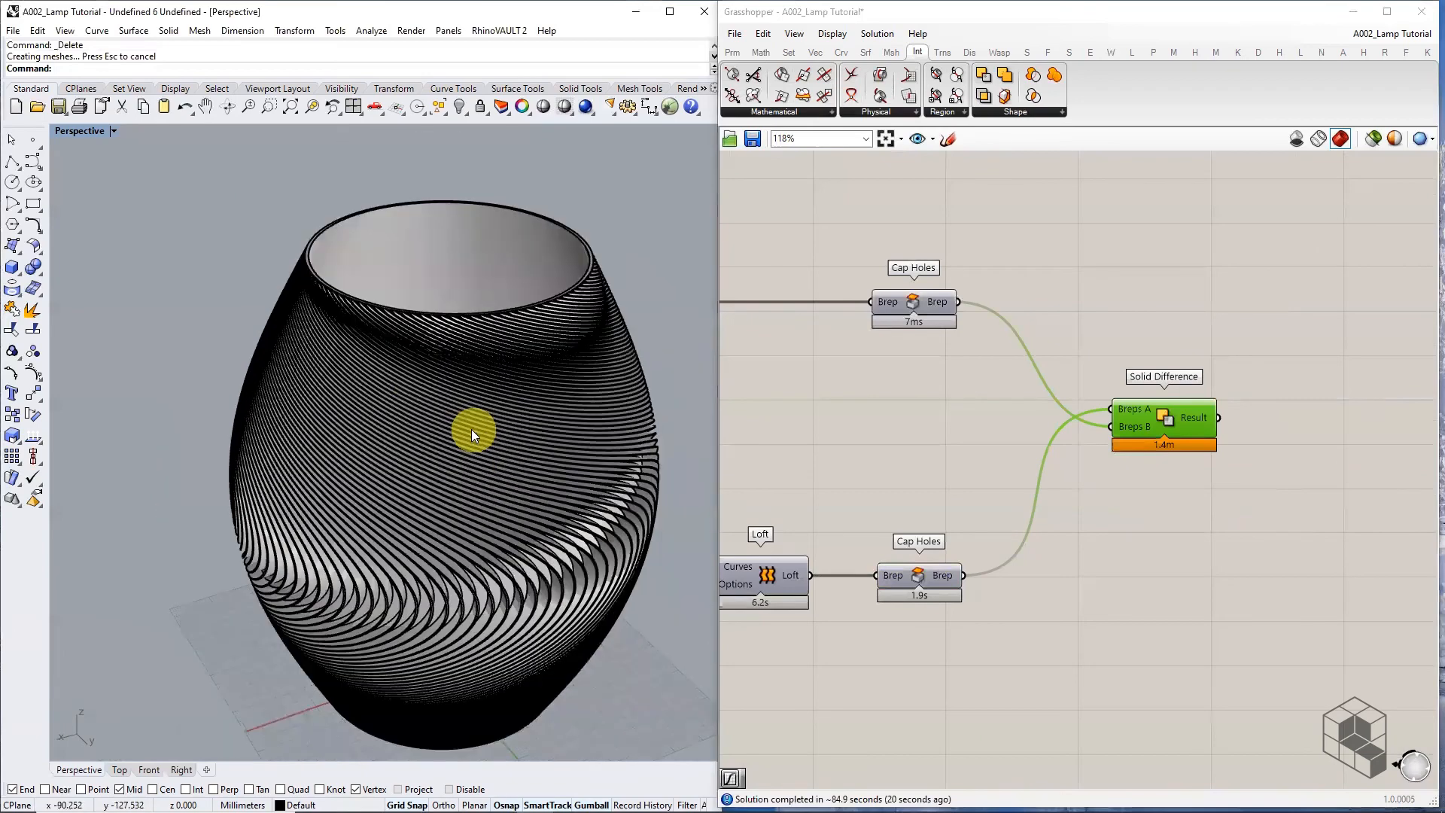
Switch the Perspective viewport to Rendered and orbit around the lamp's twisted ribs
click(118, 132)
click(103, 201)
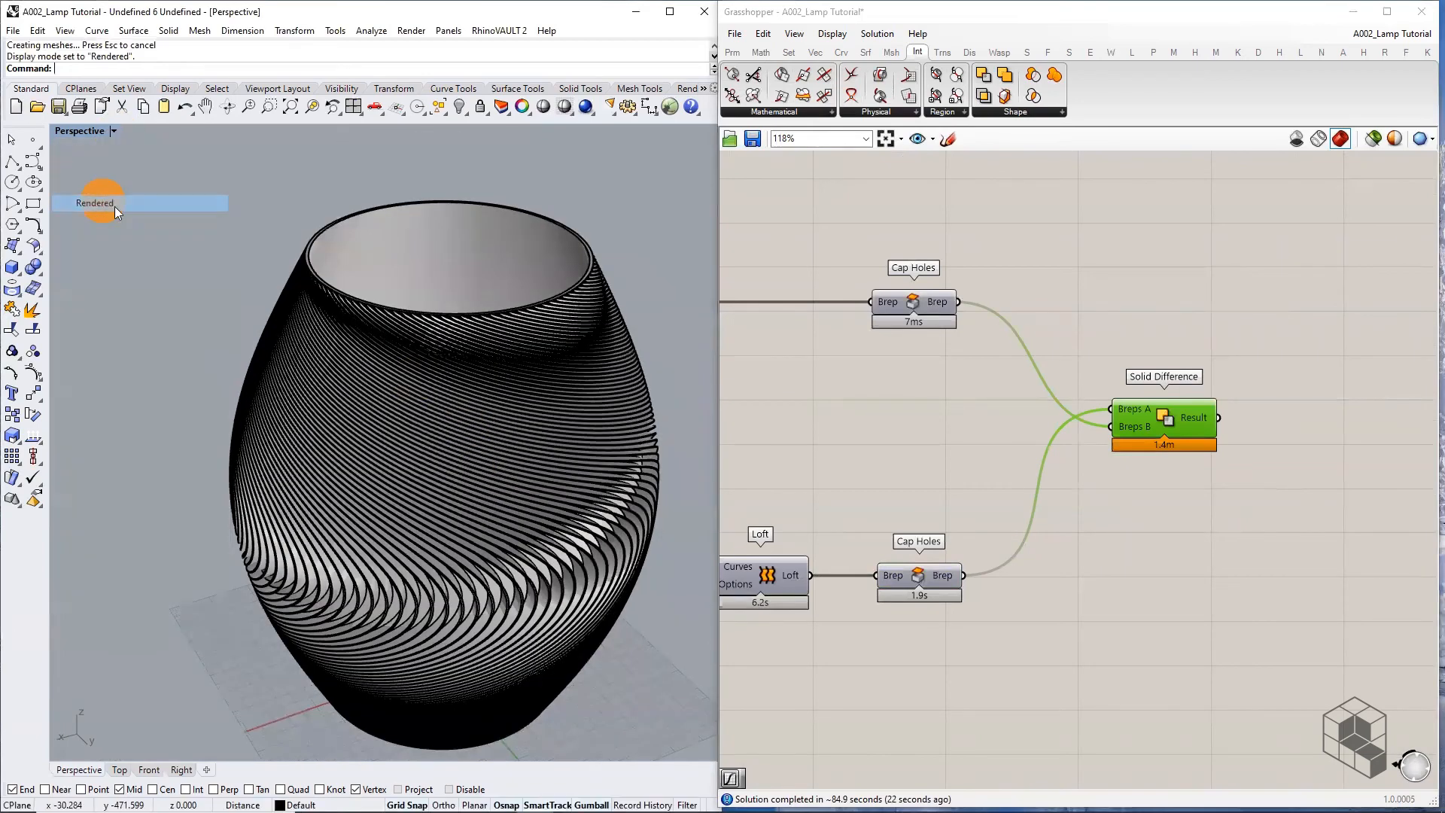
scroll(512, 368, down, 3)
right_drag(508, 383, 394, 390)
scroll(303, 520, up, 5)
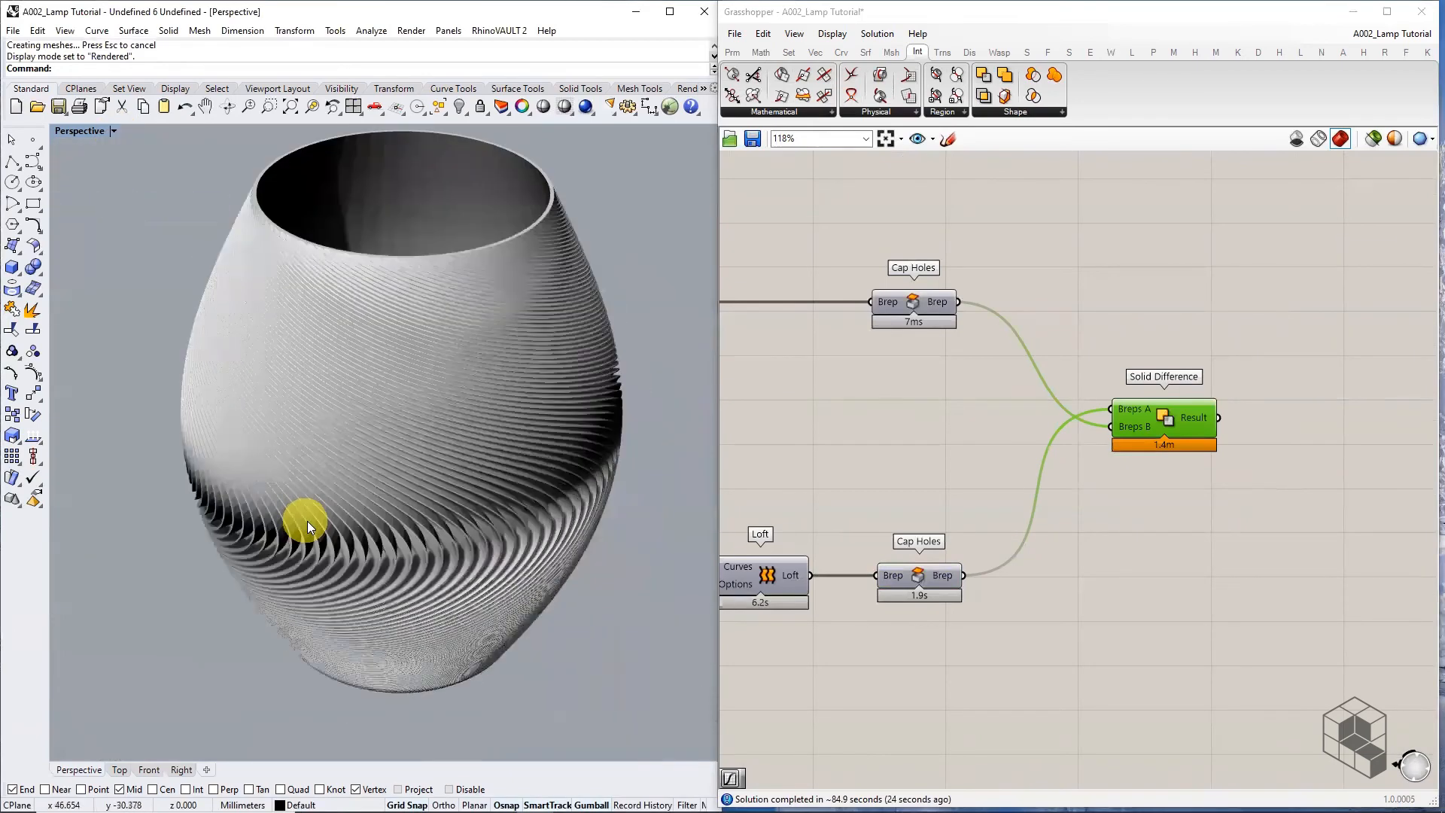
right_drag(304, 519, 403, 517)
scroll(291, 508, down, 3)
scroll(290, 506, down, 2)
right_drag(399, 426, 521, 391)
scroll(512, 298, up, 5)
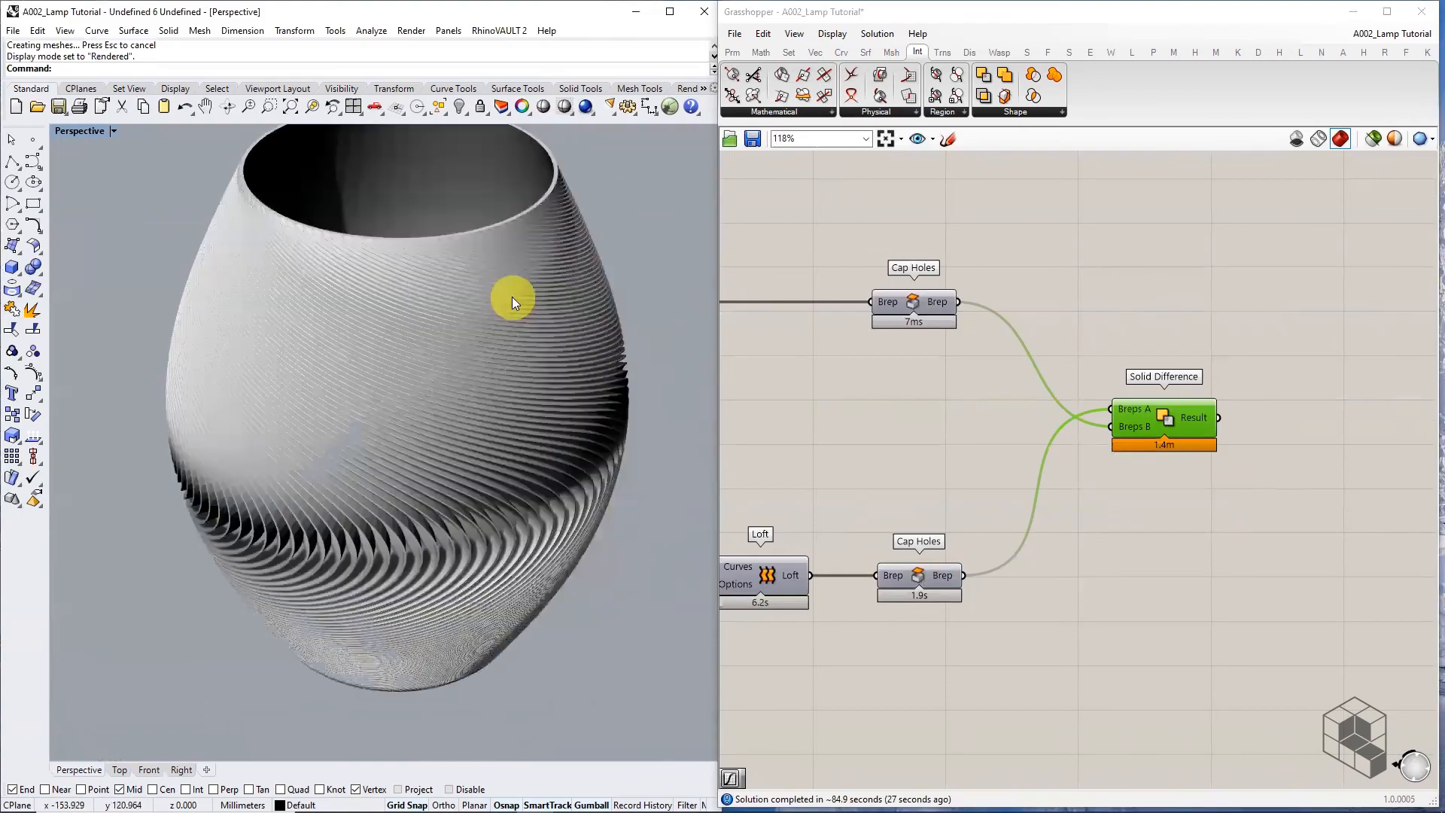
right_drag(283, 426, 687, 346)
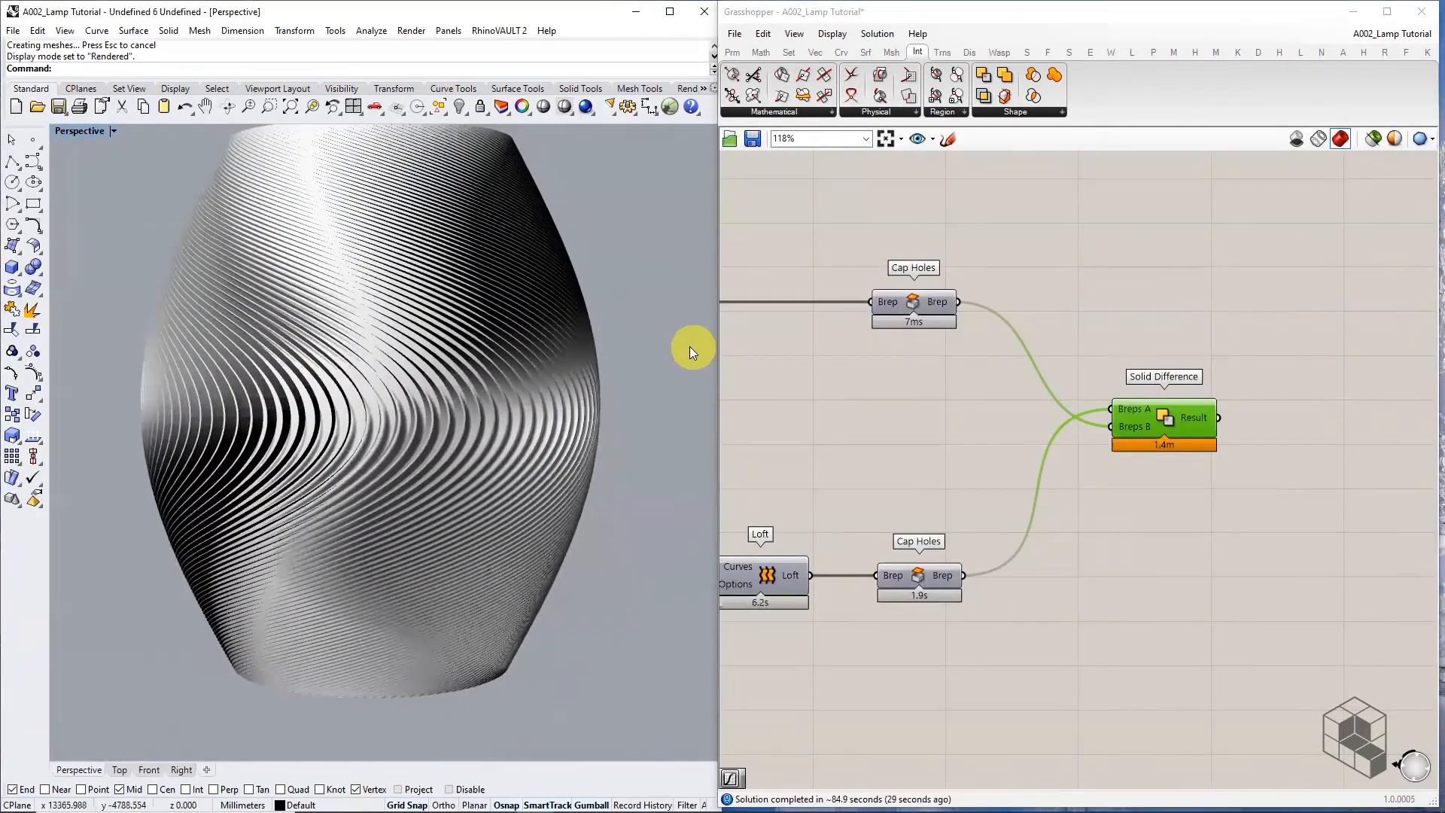
right_drag(226, 397, 161, 497)
Pan the Grasshopper canvas back to the LUMINAIRE DESIGN group
scroll(905, 381, down, 3)
right_drag(878, 409, 1197, 407)
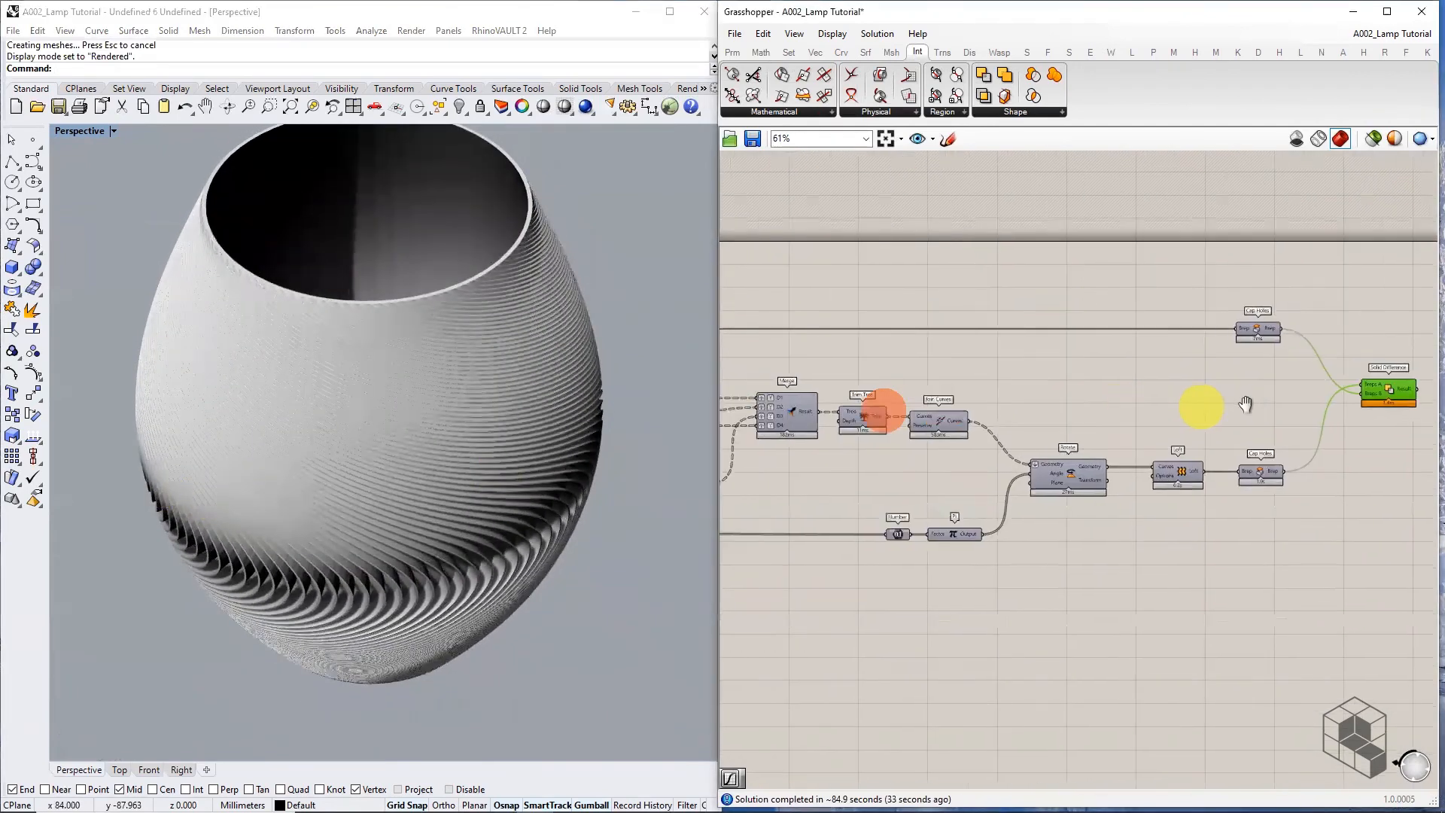
scroll(1235, 404, down, 3)
right_drag(784, 440, 1351, 432)
right_drag(877, 439, 1336, 424)
Review the network from its start, selecting the bottom Number Slider, and orbit the lamp
scroll(1008, 437, up, 3)
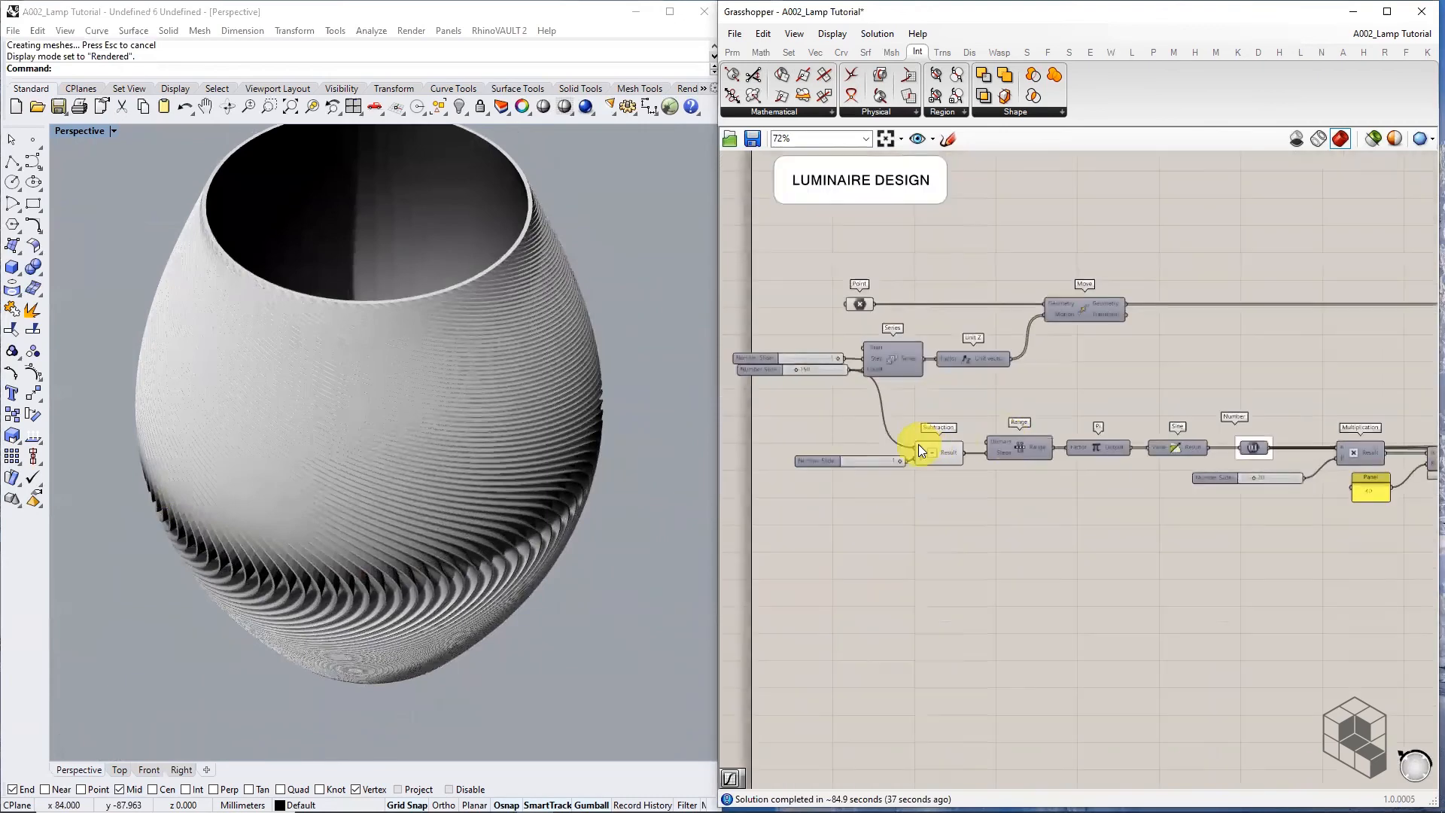
scroll(918, 444, up, 2)
right_drag(847, 401, 1050, 410)
drag(989, 478, 980, 474)
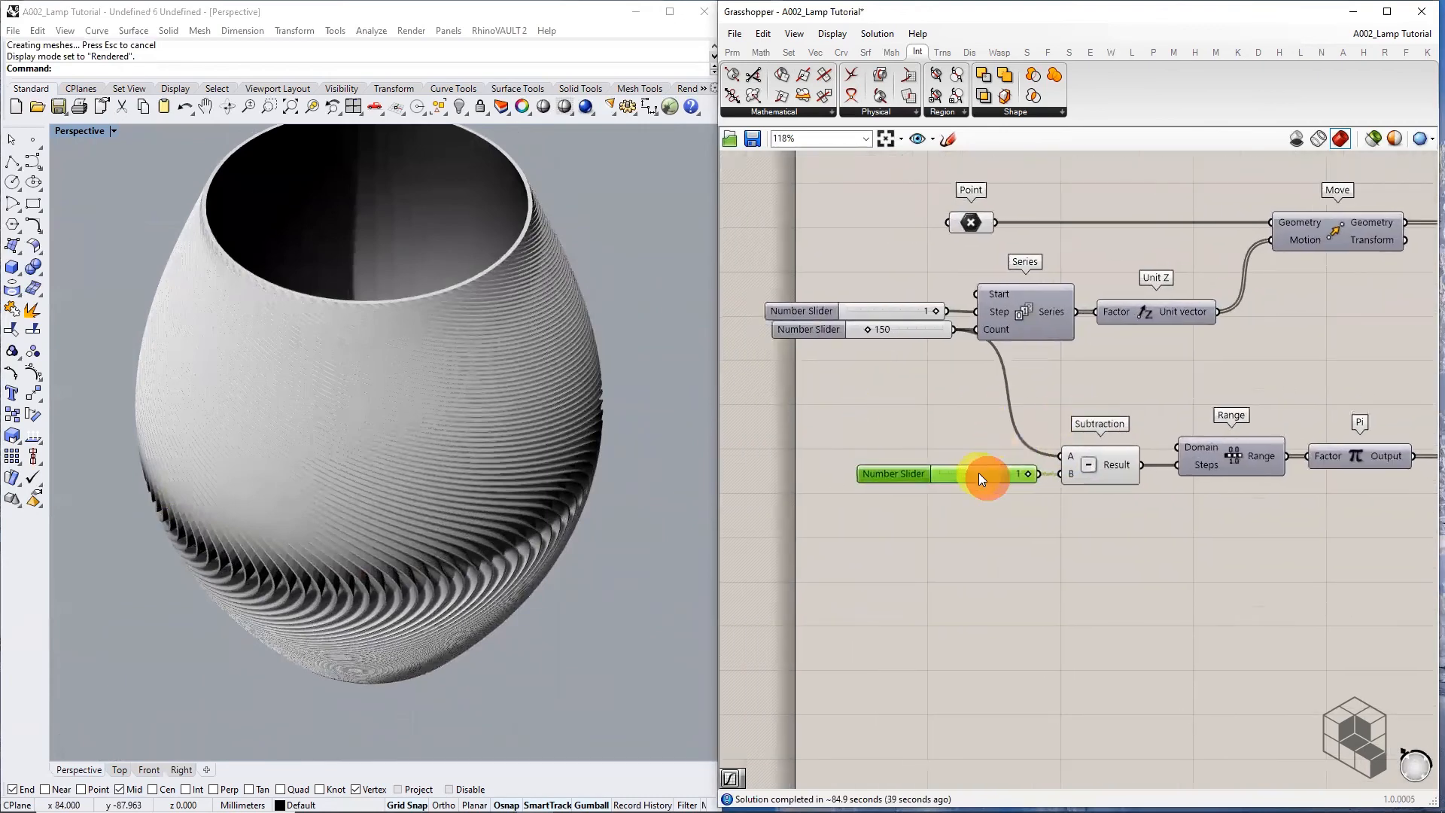
scroll(871, 365, down, 4)
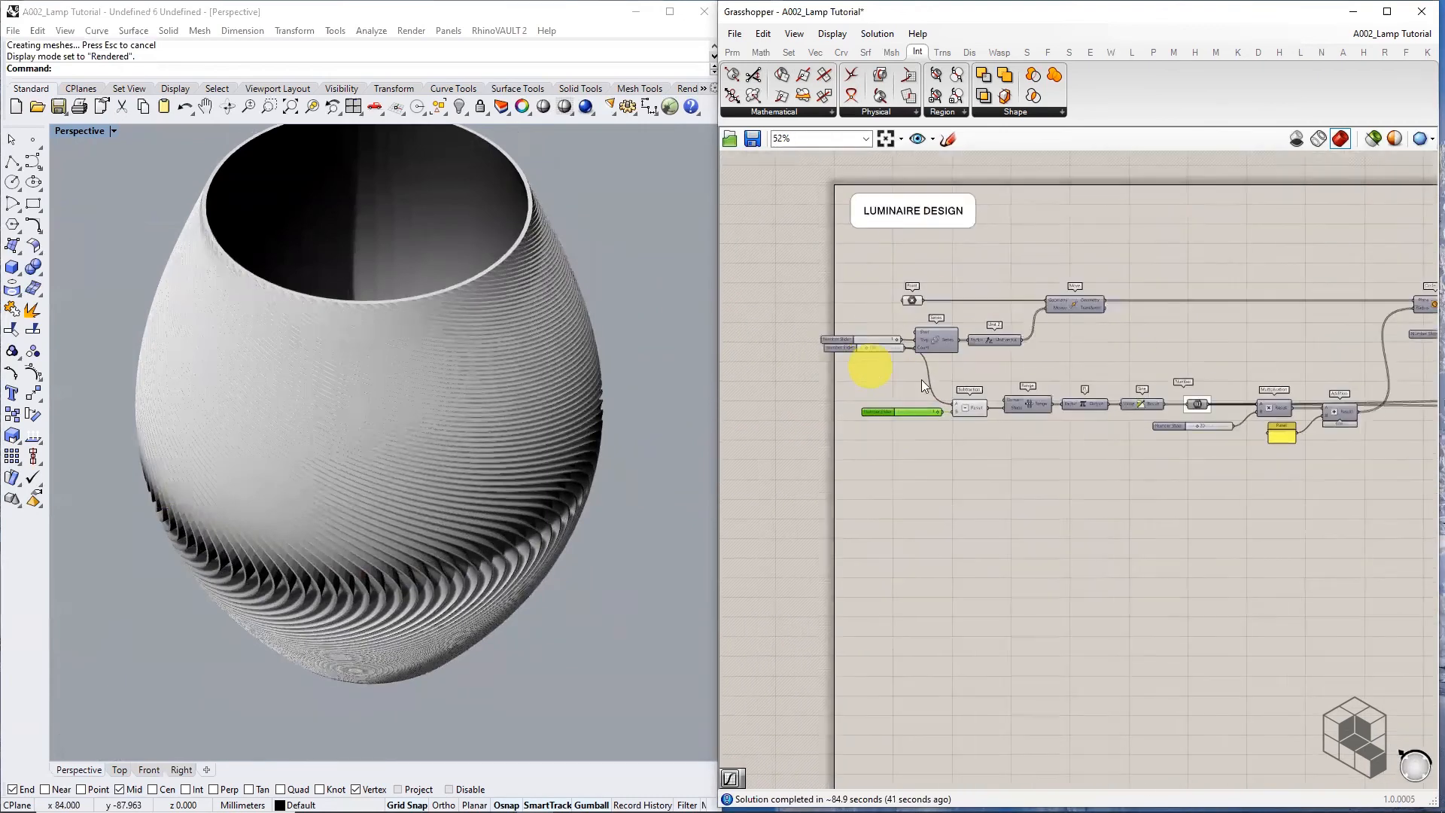
right_drag(1242, 457, 1053, 460)
scroll(539, 506, down, 6)
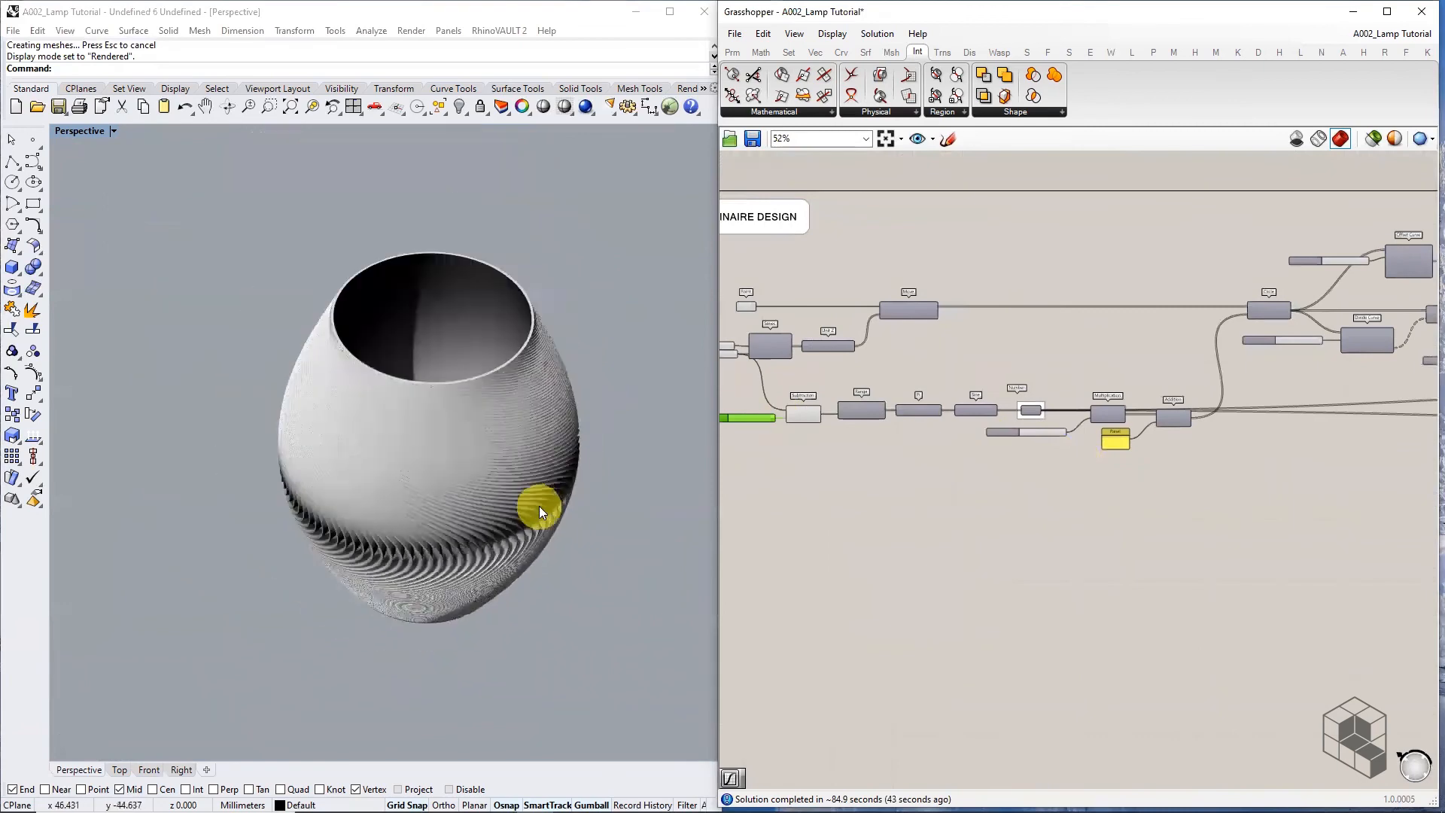
right_drag(529, 521, 526, 475)
scroll(474, 387, up, 3)
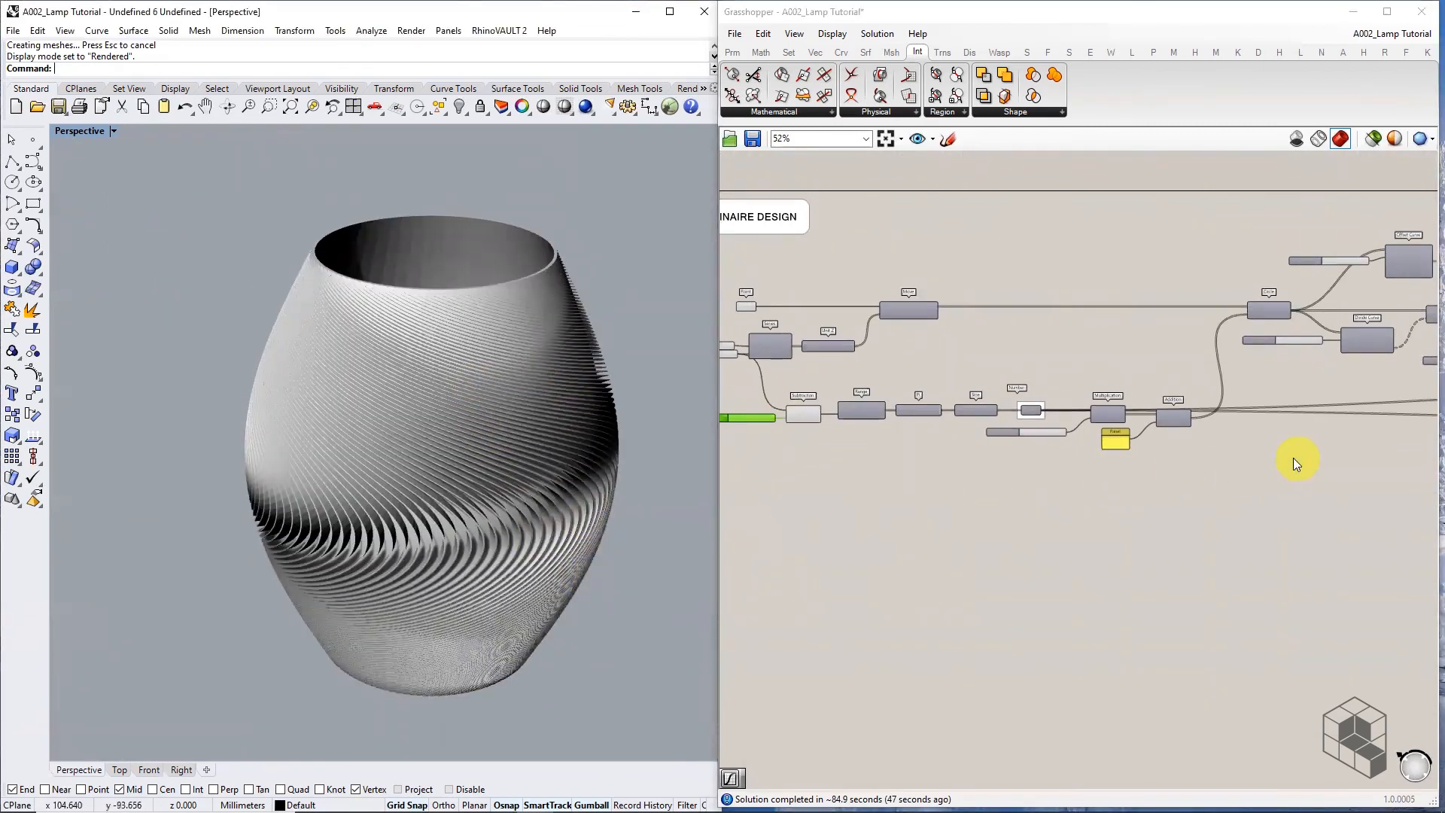
scroll(1292, 458, down, 2)
right_drag(1291, 458, 920, 470)
scroll(902, 476, down, 1)
right_drag(1218, 462, 885, 461)
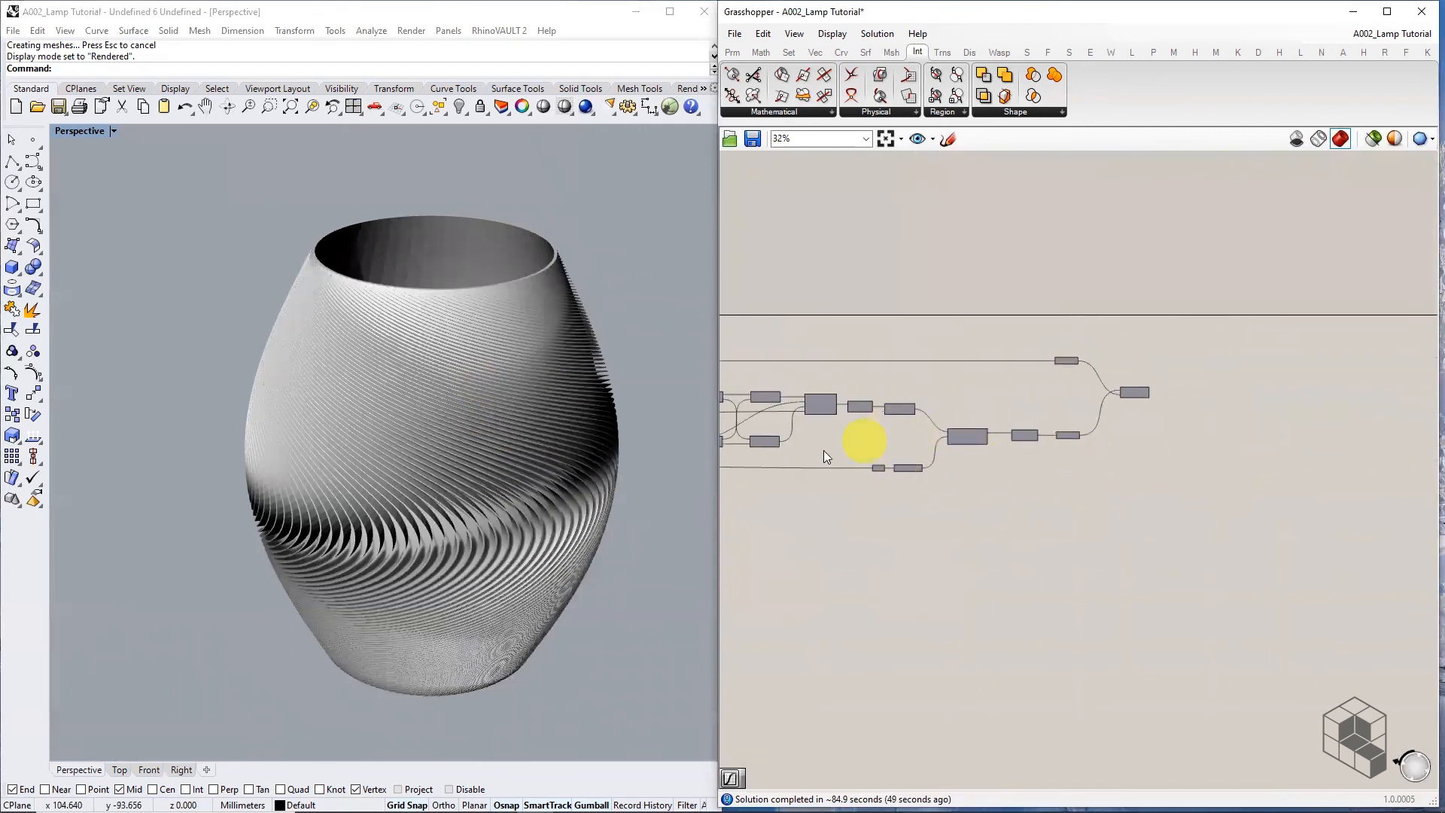
scroll(1162, 384, up, 7)
Disable the Solid Difference component and pan back toward the Rotate and Loft components
click(1151, 411)
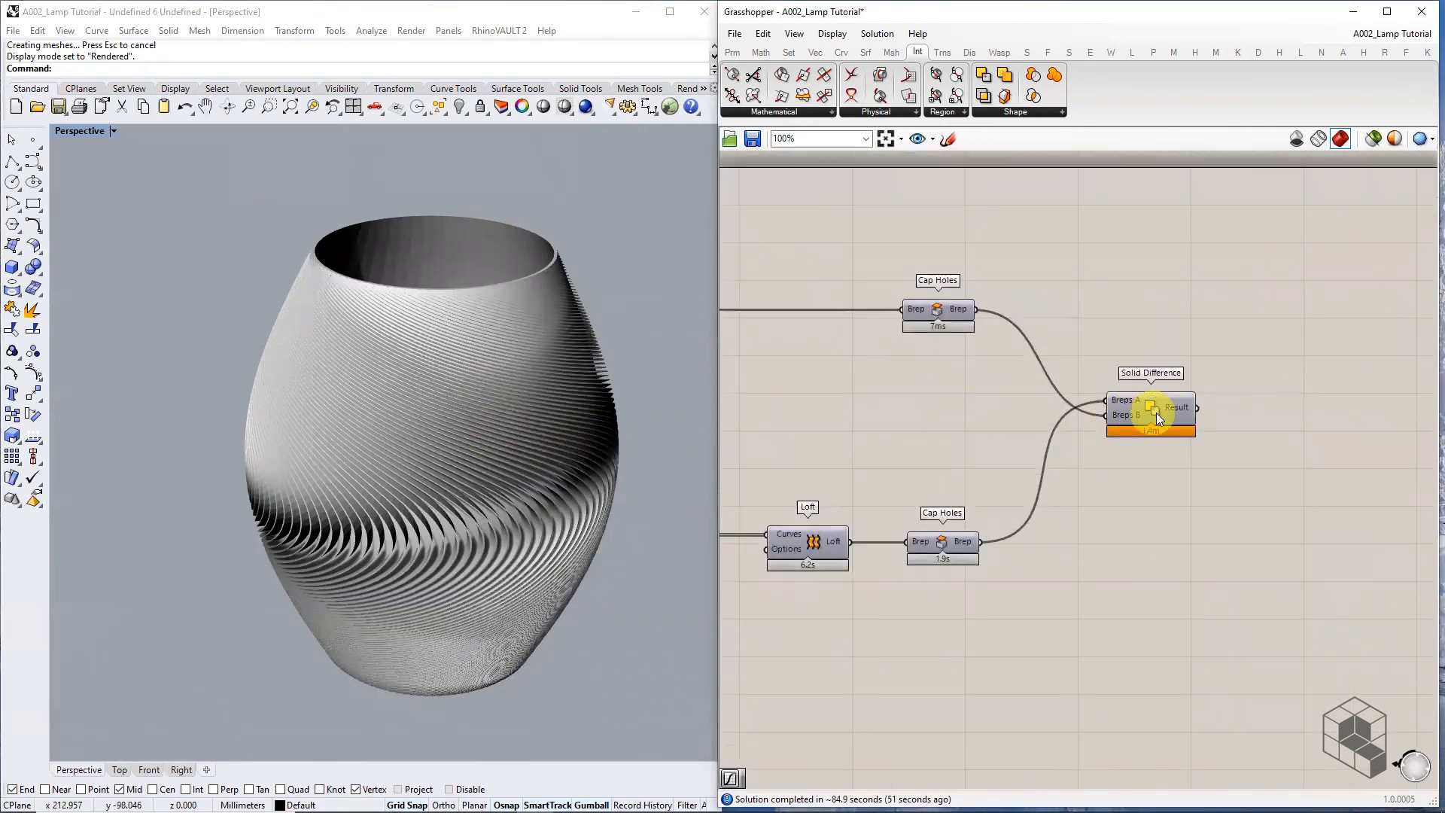
middle_click(1171, 413)
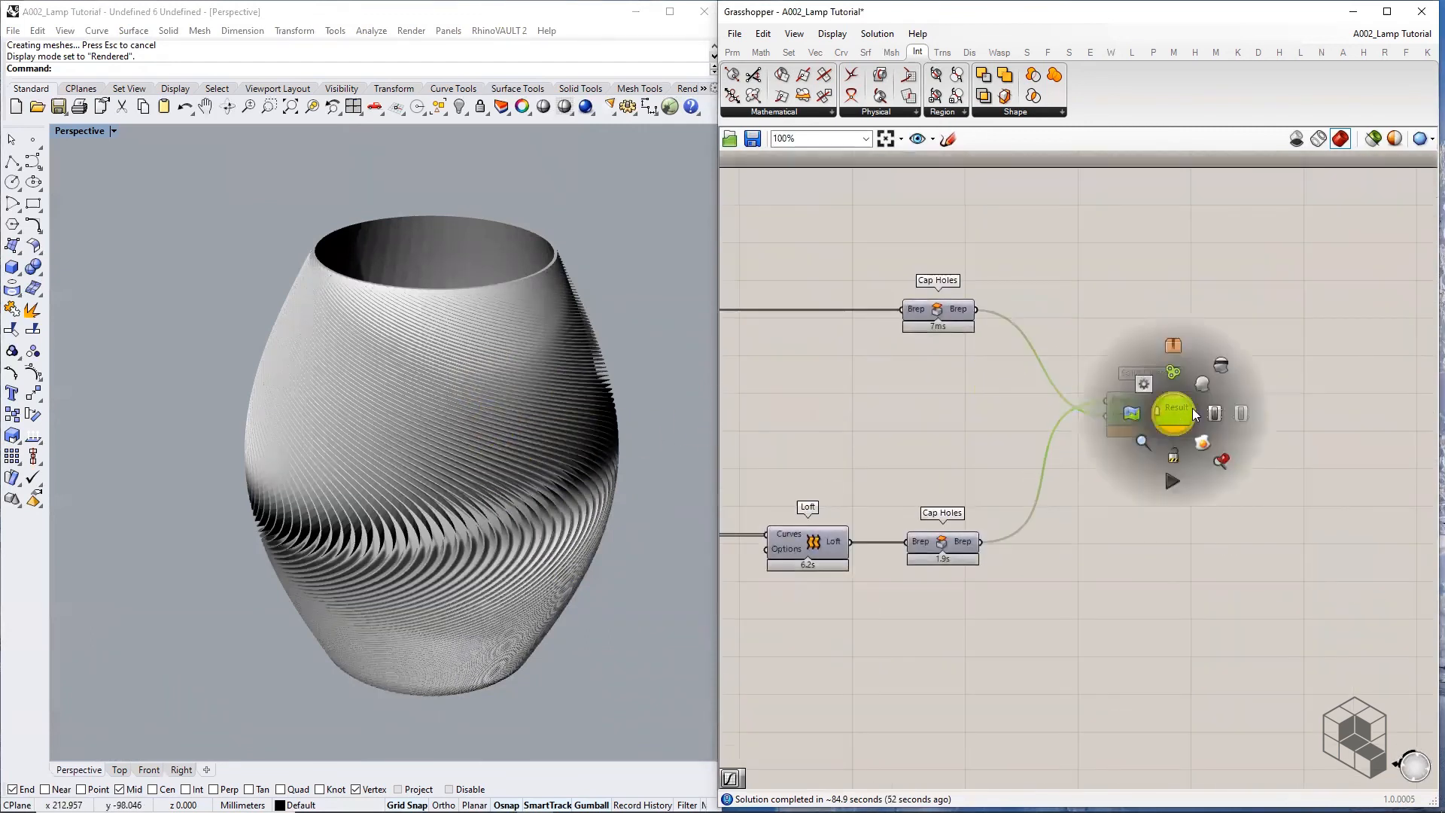
click(1239, 415)
right_drag(1123, 447, 1324, 443)
scroll(1361, 406, down, 3)
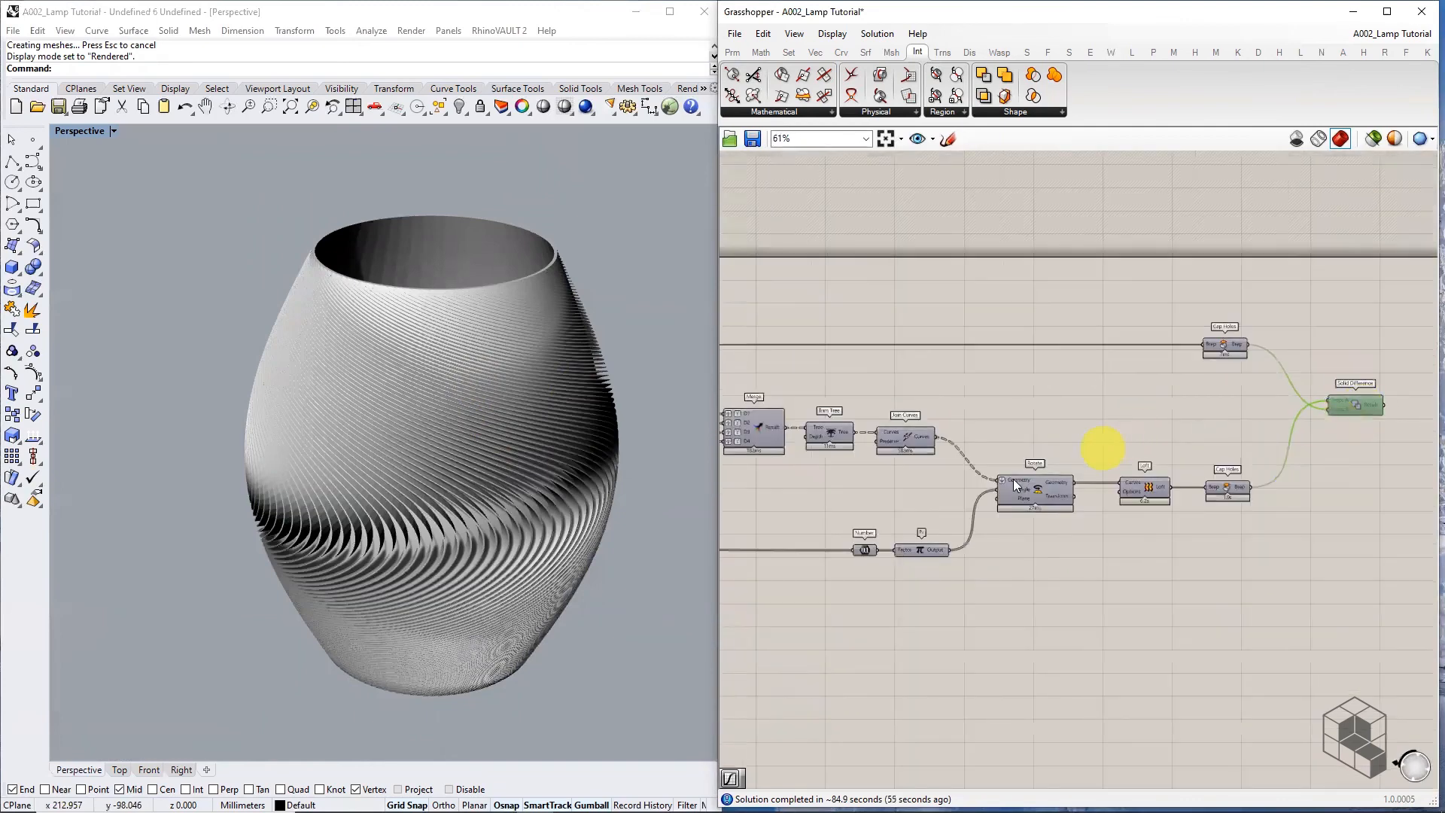
scroll(1024, 497, up, 3)
right_drag(1066, 515, 1224, 519)
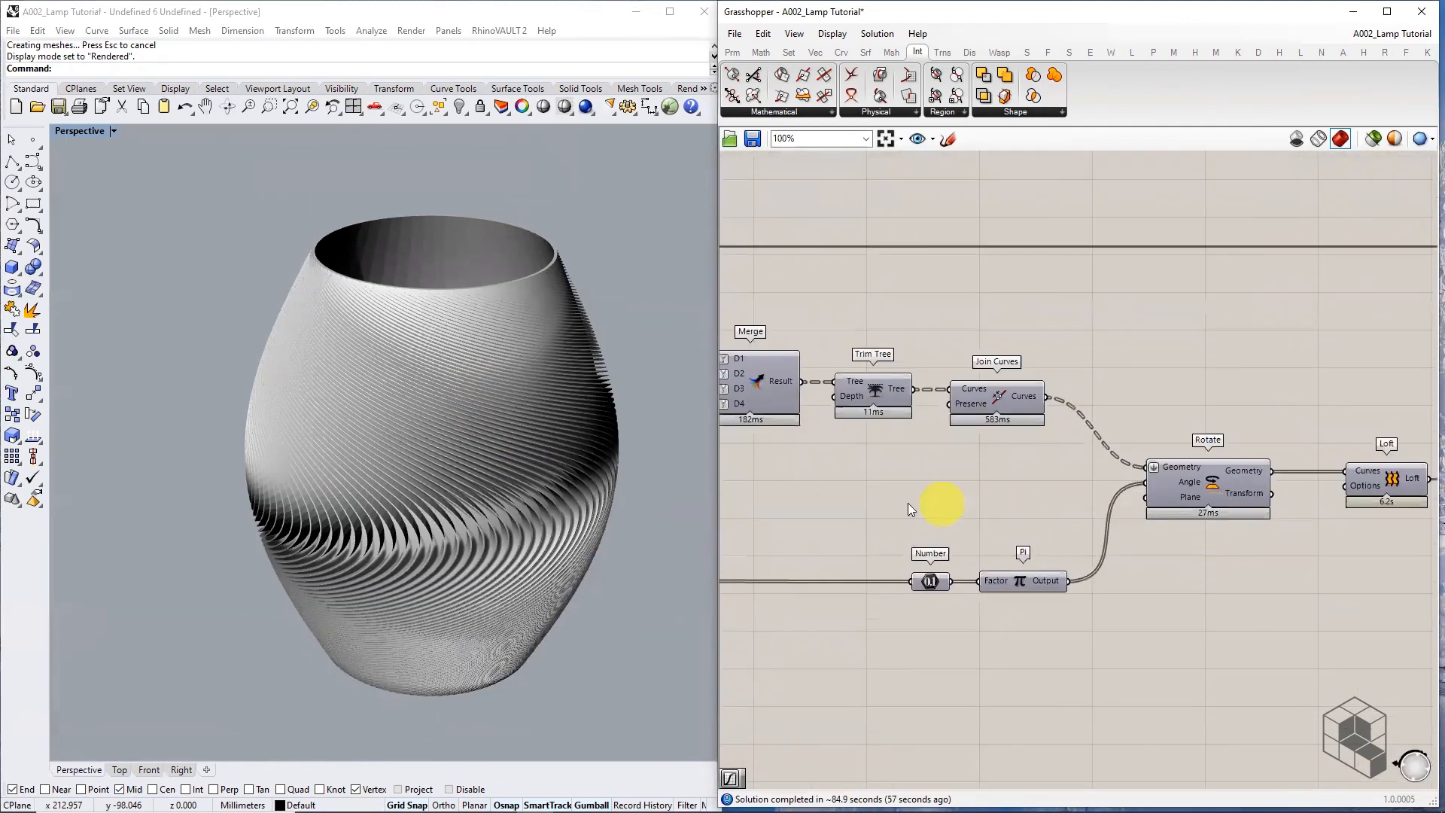
right_drag(848, 499, 1208, 503)
right_drag(947, 504, 1098, 500)
Select the Offset Curve component and orbit around the finished rendered lamp
scroll(1194, 490, down, 2)
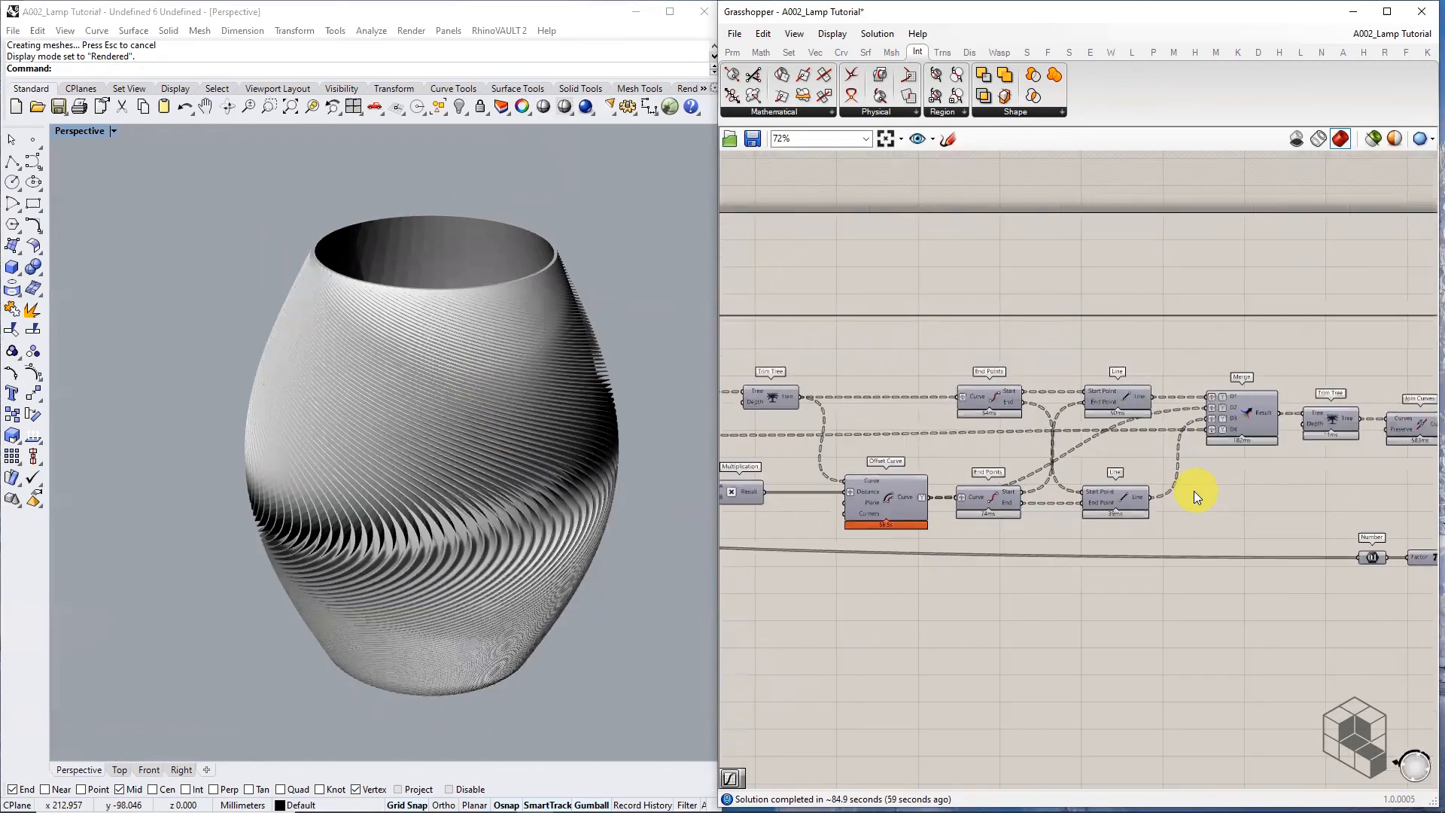
right_drag(881, 535, 1072, 520)
scroll(1081, 492, up, 3)
click(1082, 493)
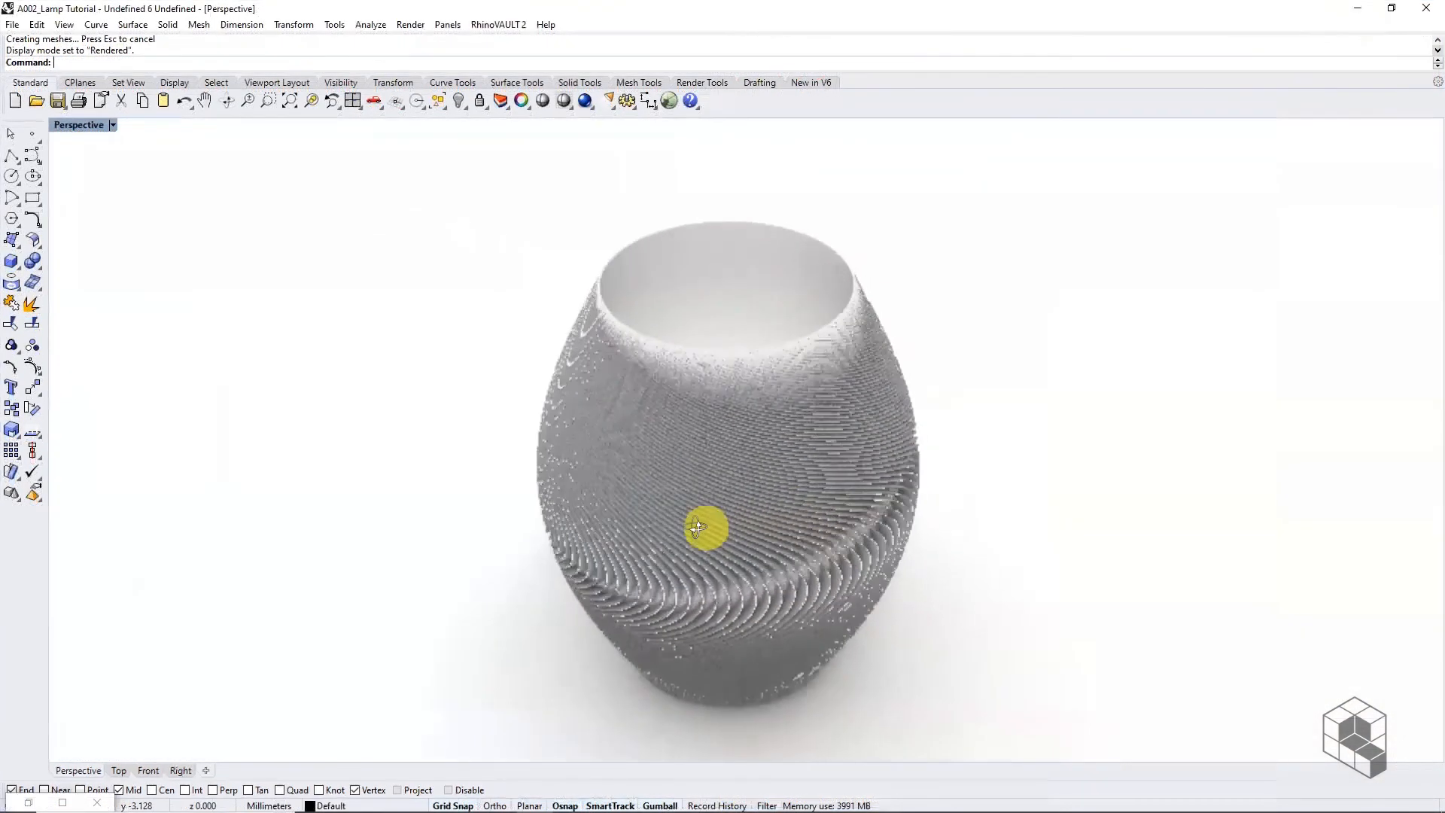
right_drag(697, 526, 490, 520)
scroll(597, 571, up, 2)
right_drag(619, 548, 910, 523)
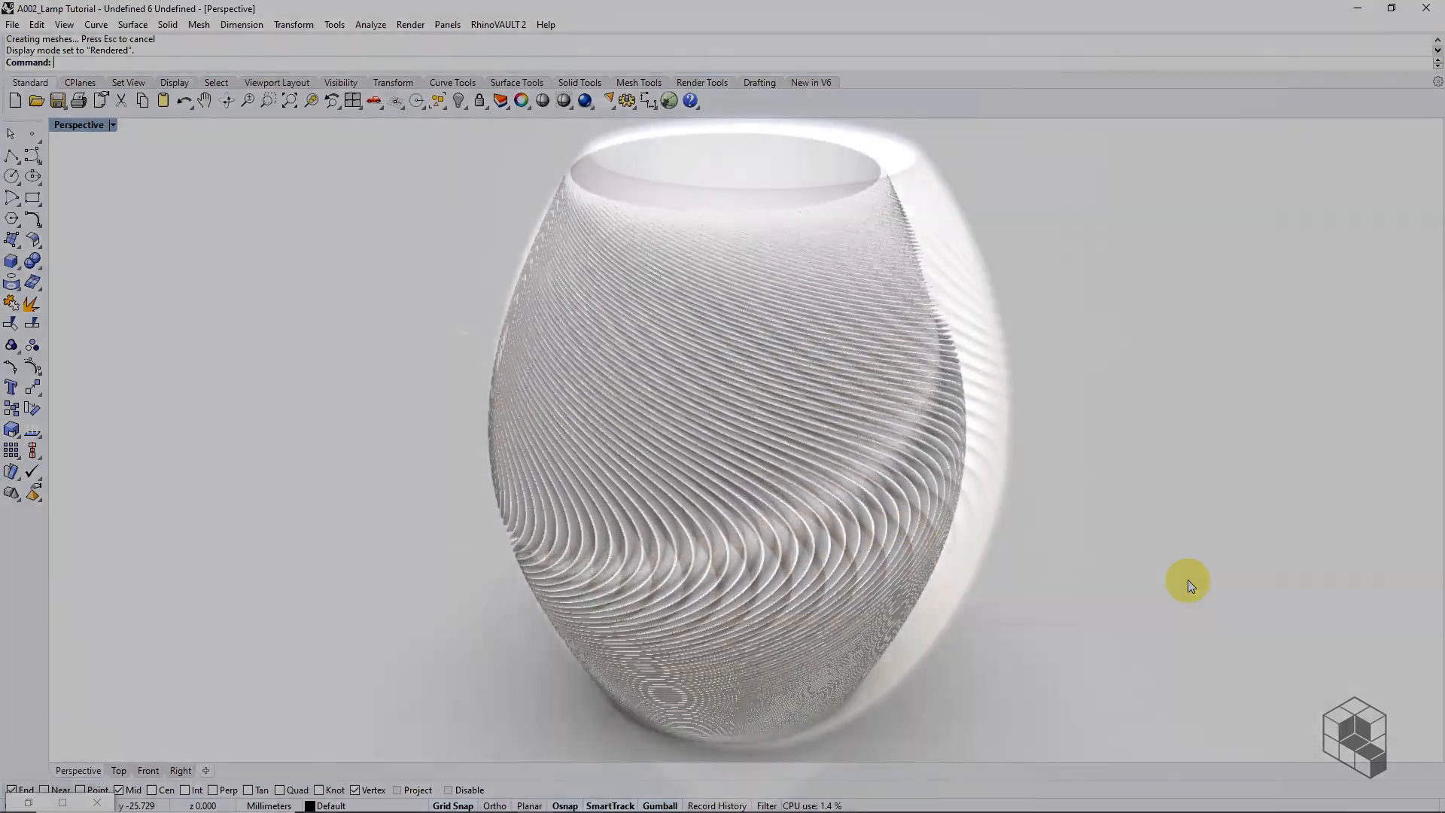